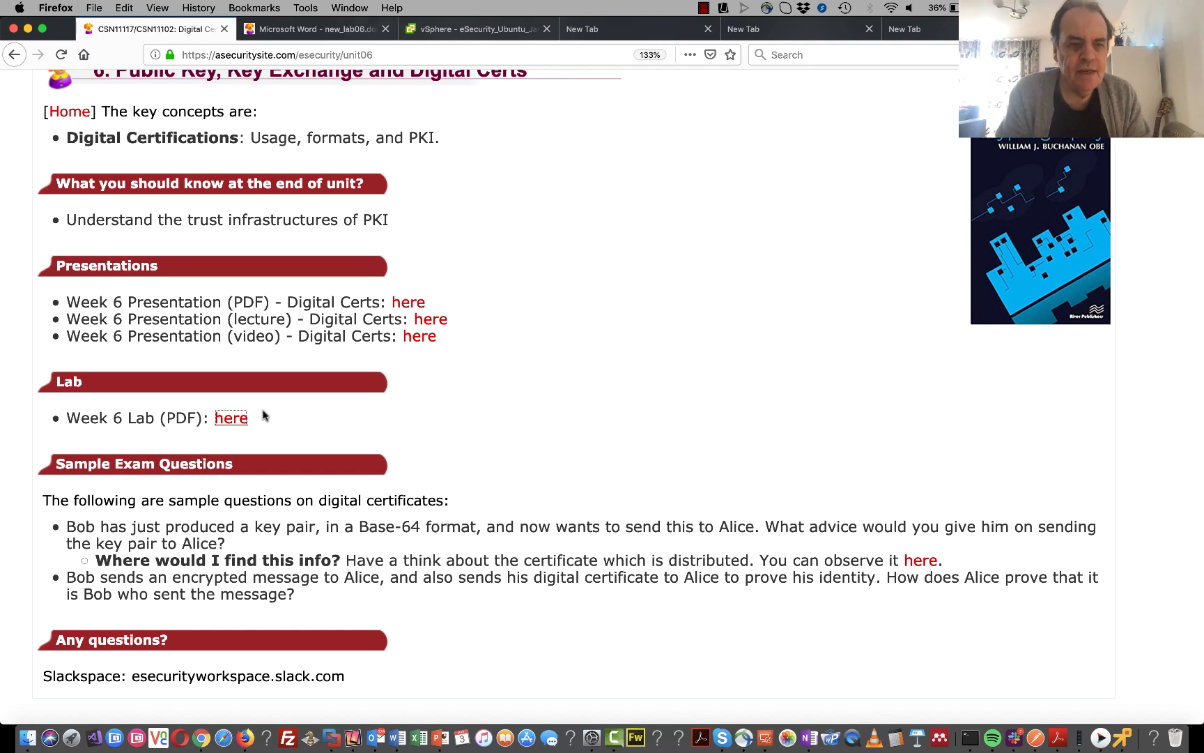
- Open the Week 6 lab PDF, new_lab06.pdf, in the second Firefox tab, then bring the Ubuntu VM terminal forward
left_click(231, 418)
left_click(324, 31)
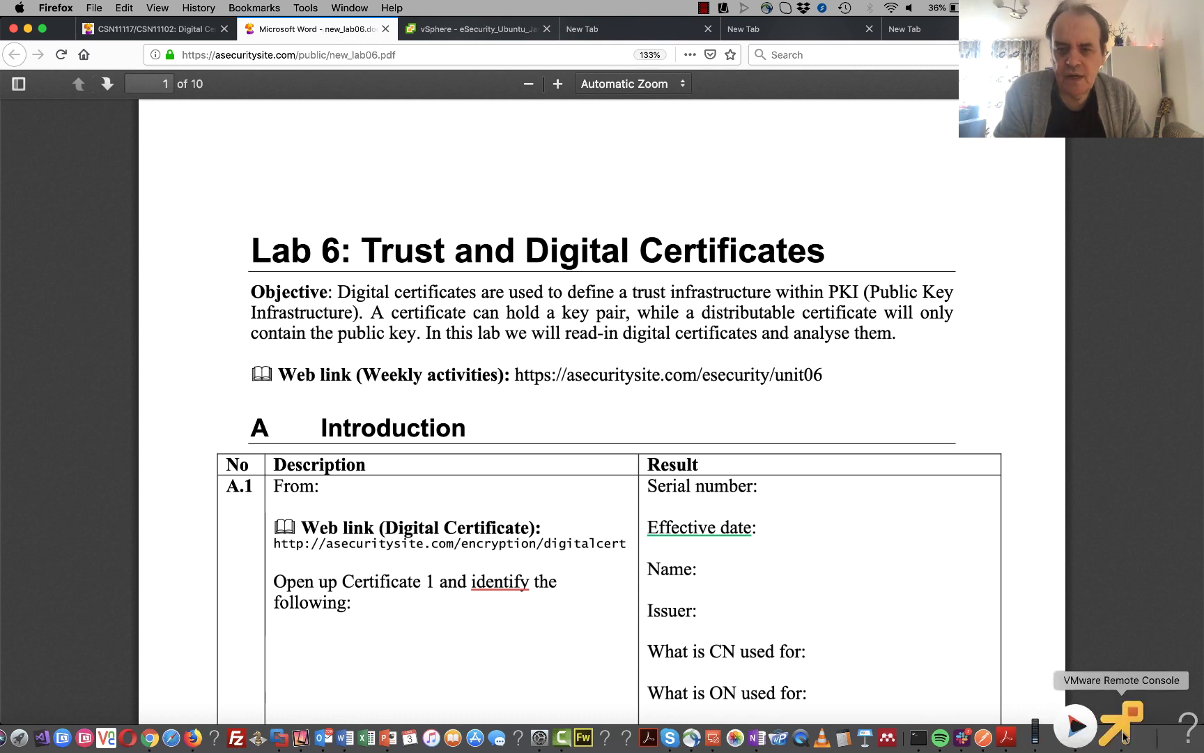
left_click(1077, 726)
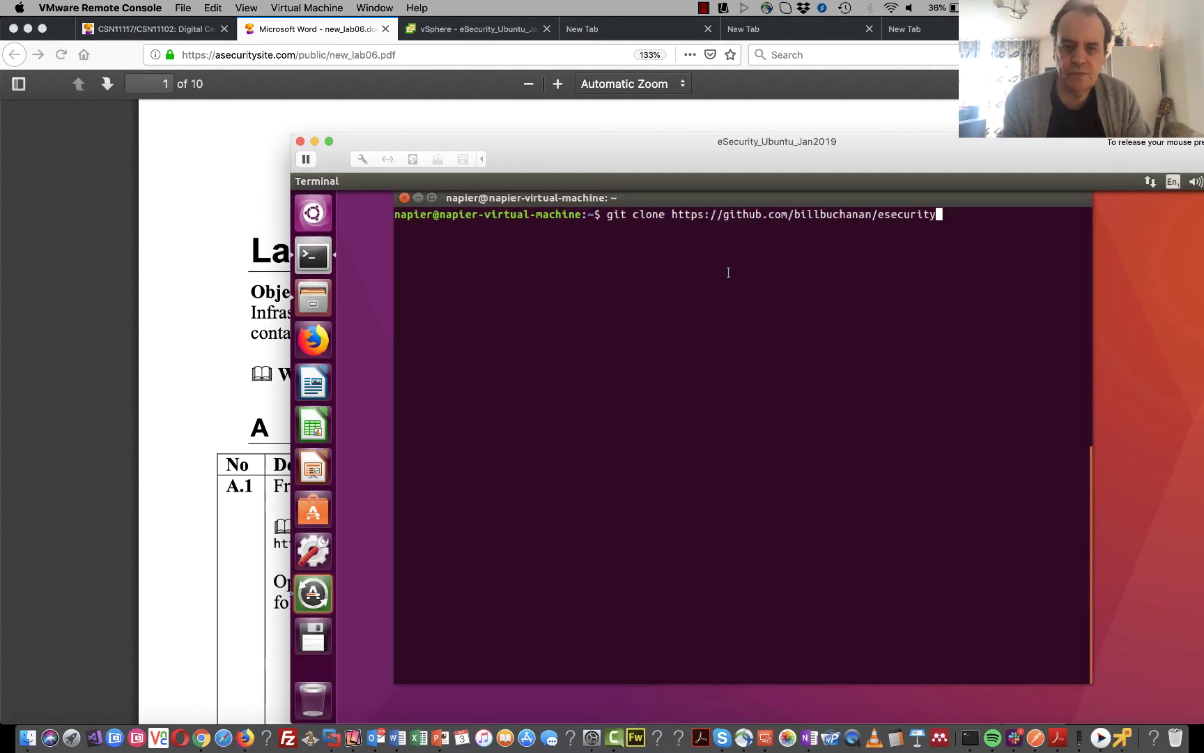
- Clone the esecurity repository, move into it, and list its contents
key("Return")
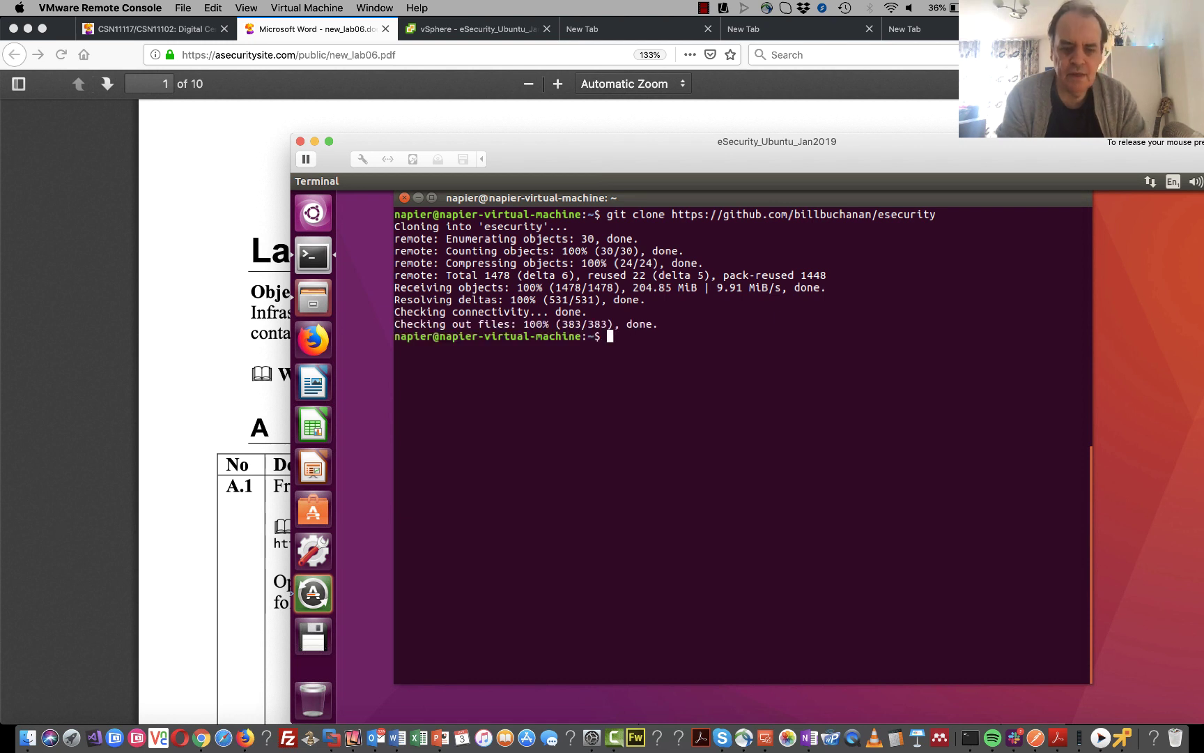
type("cd esecurity/")
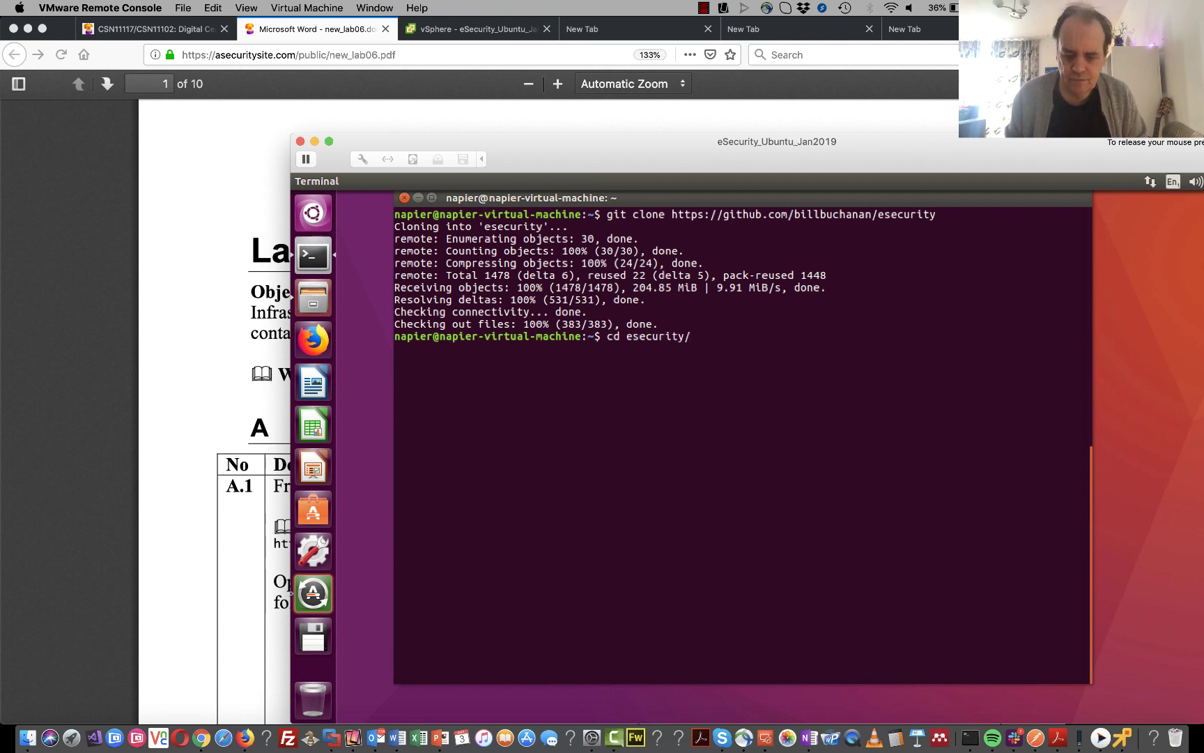
key("Return")
type("ls")
key("Return")
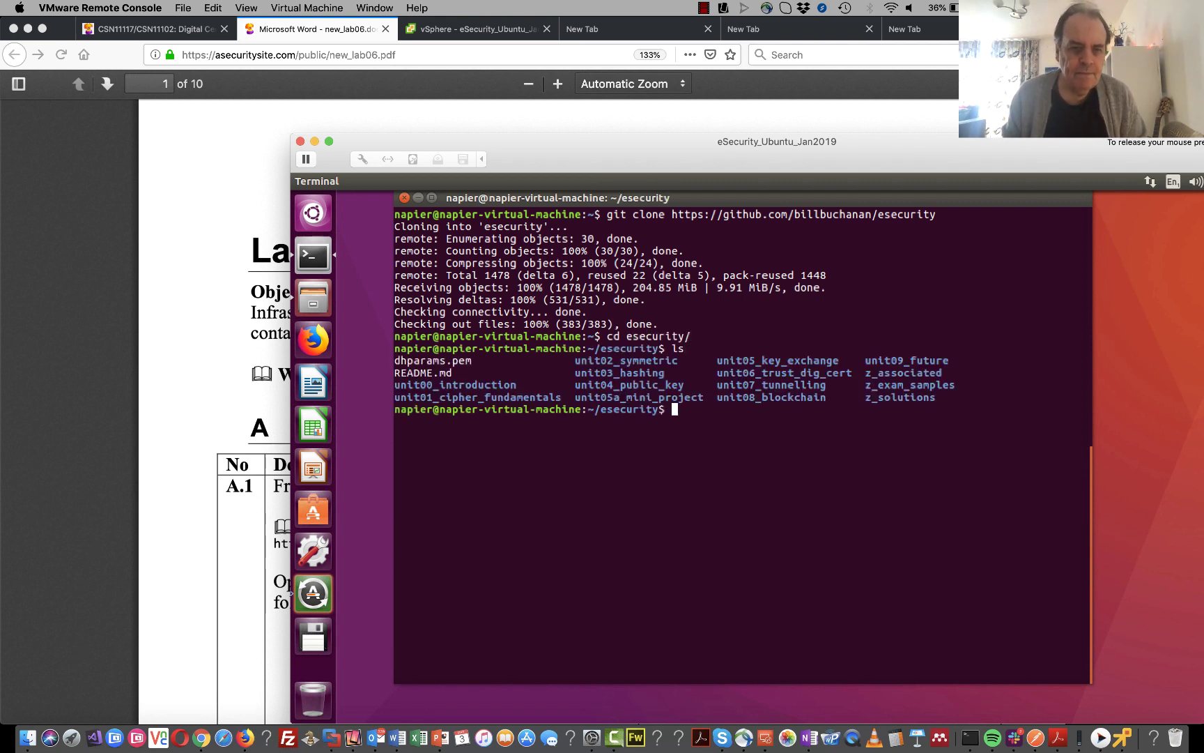
- Move into unit06_trust_dig_cert/src and list its six files
type("cd unit")
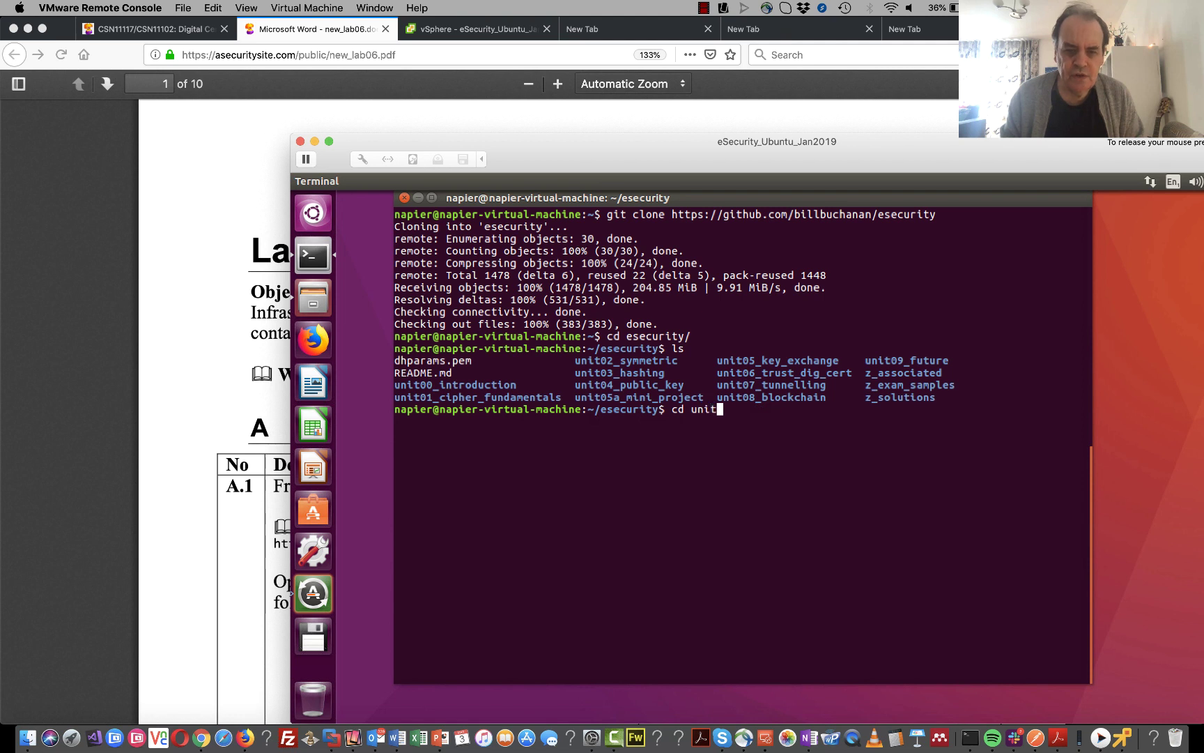
type("06")
key("Tab")
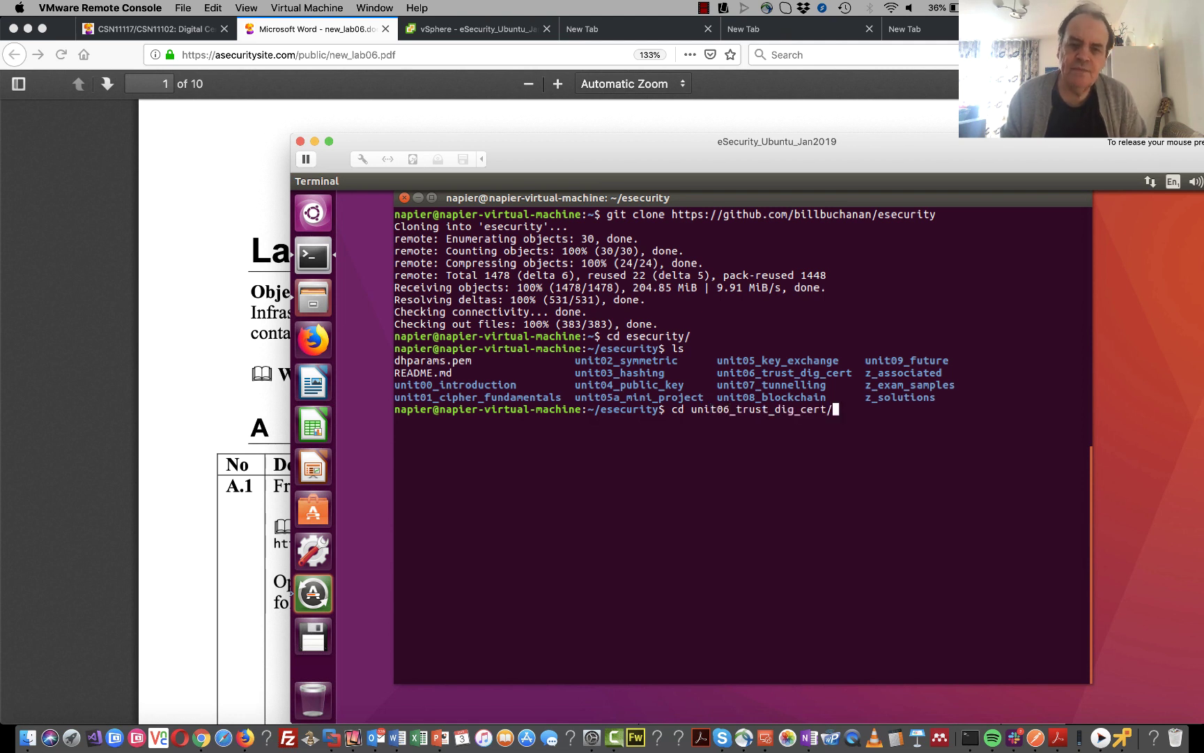
key("Return")
type("ls")
key("Return")
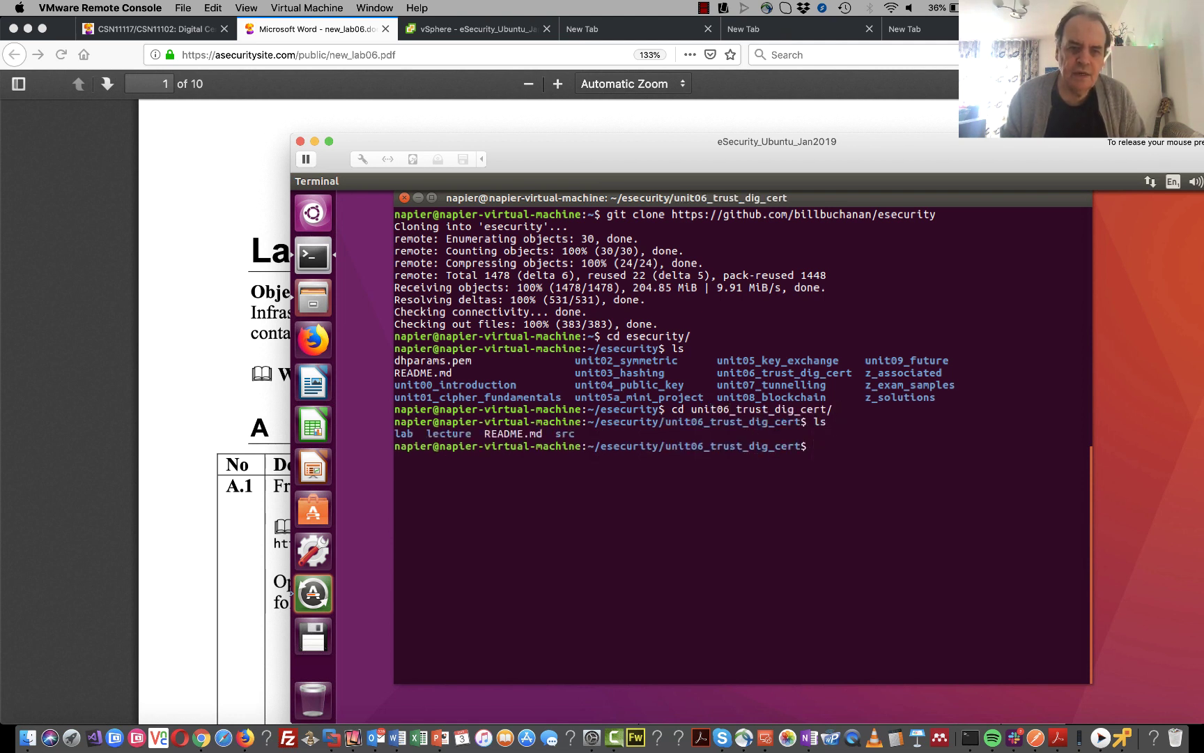
type("cd ")
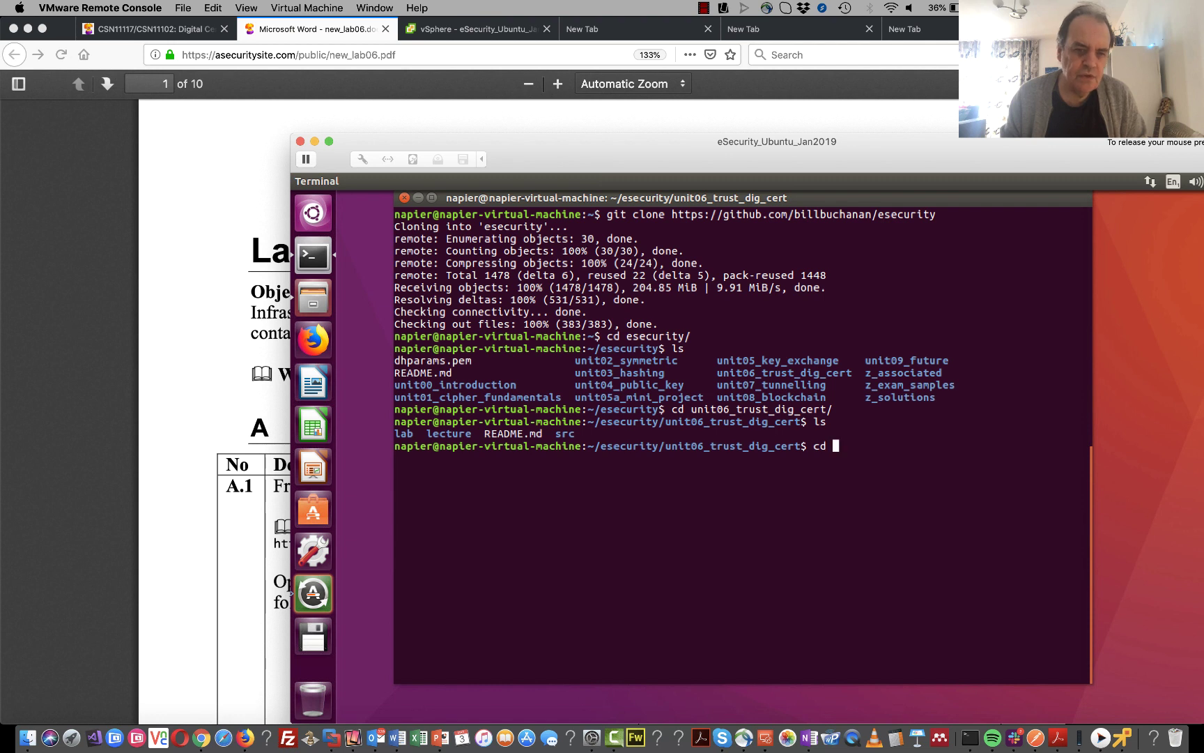
type("lab")
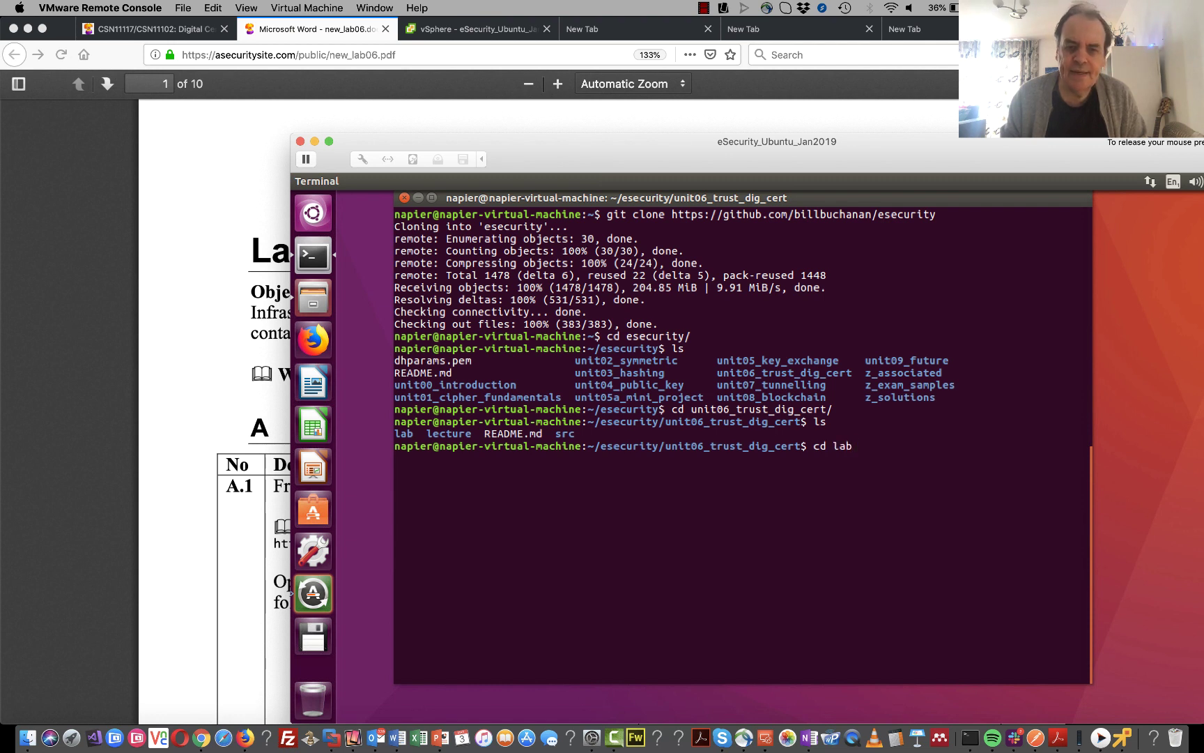
key("BackSpace")
key("BackSpace")
key("BackSpace")
type("src")
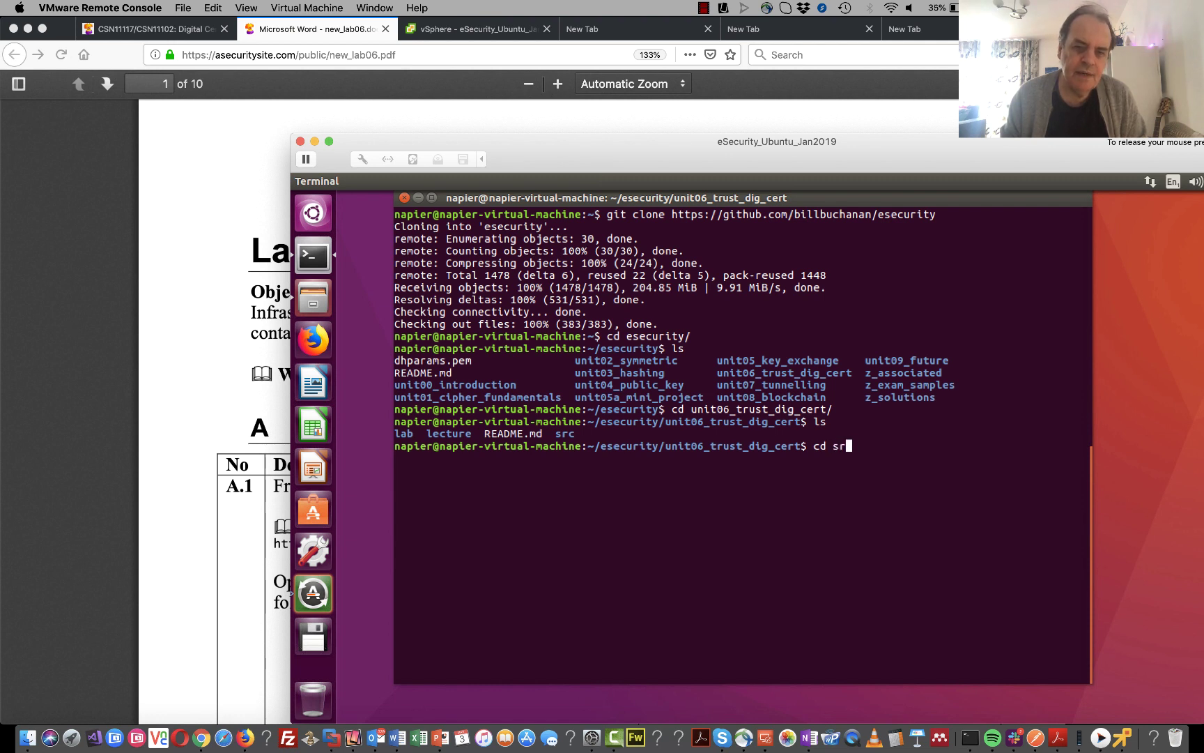
key("Return")
type("ls")
key("Return")
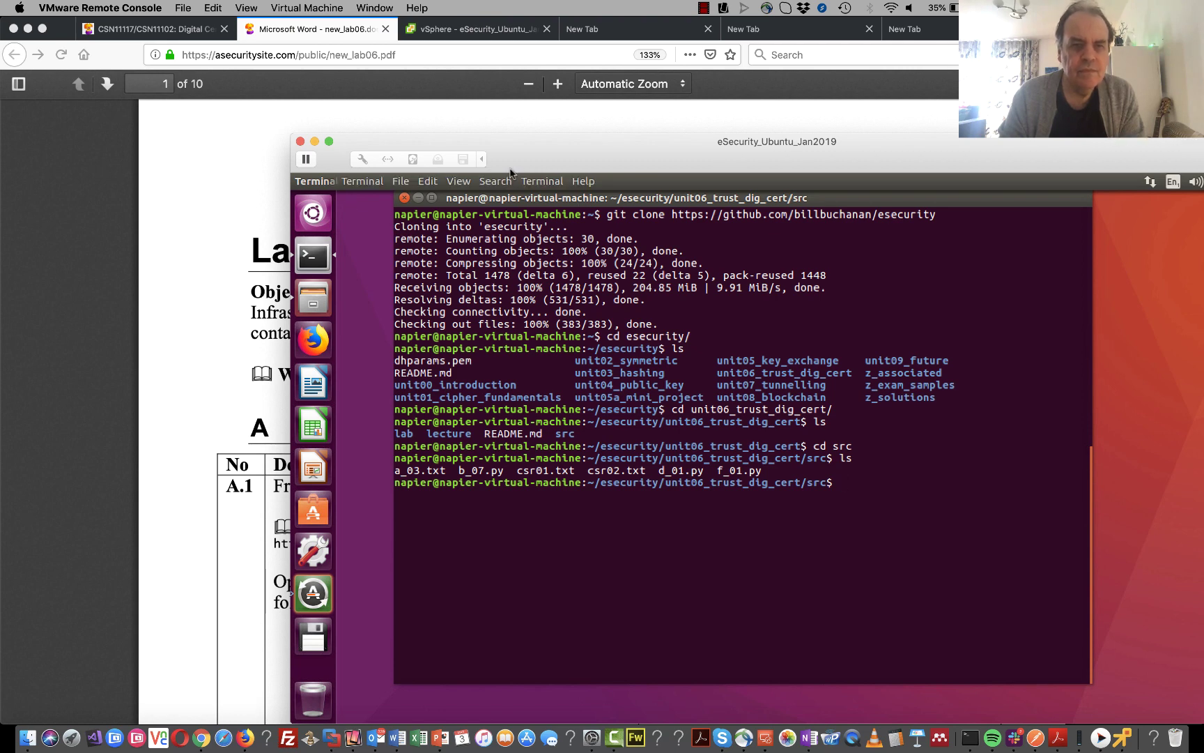
left_click_drag(511, 171, 692, 132)
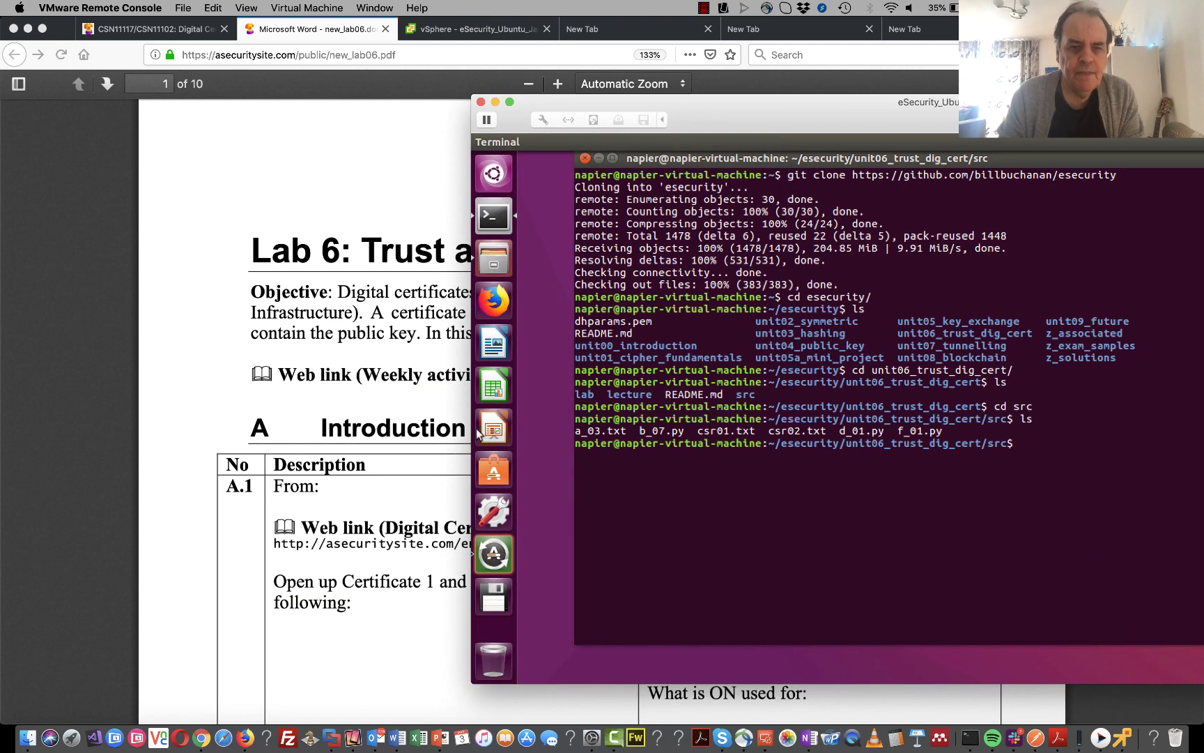
left_click(453, 449)
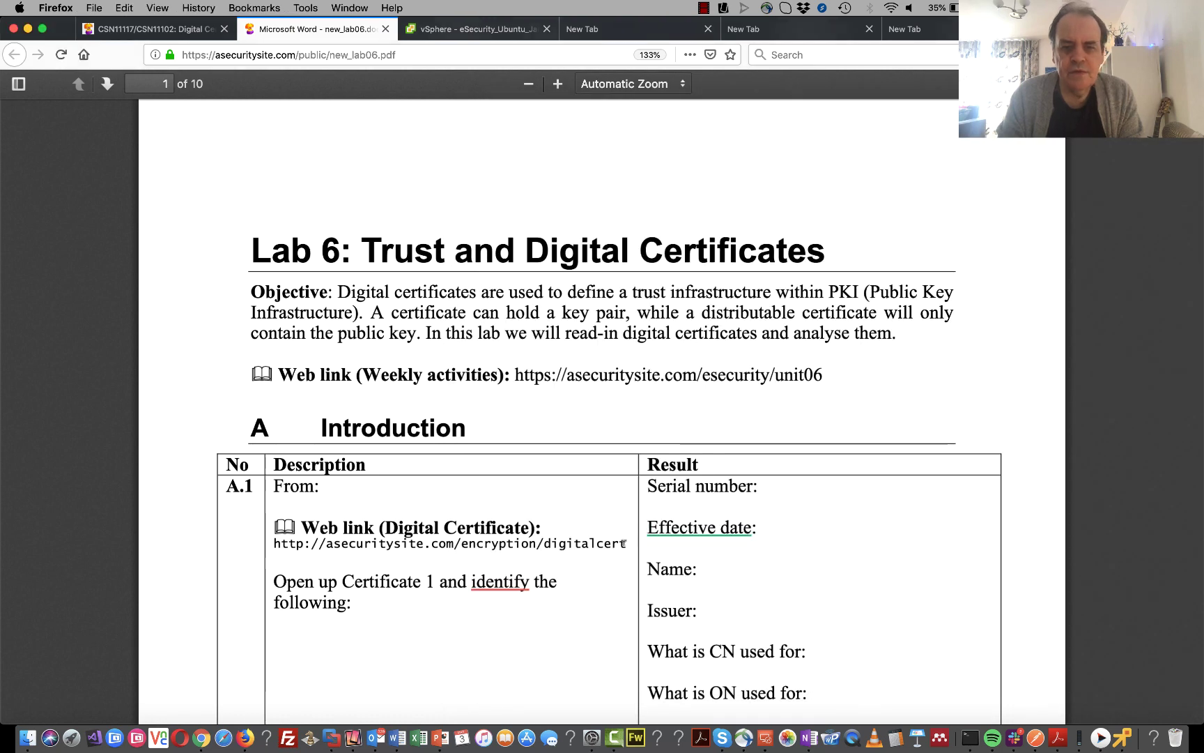
left_click_drag(623, 543, 298, 537)
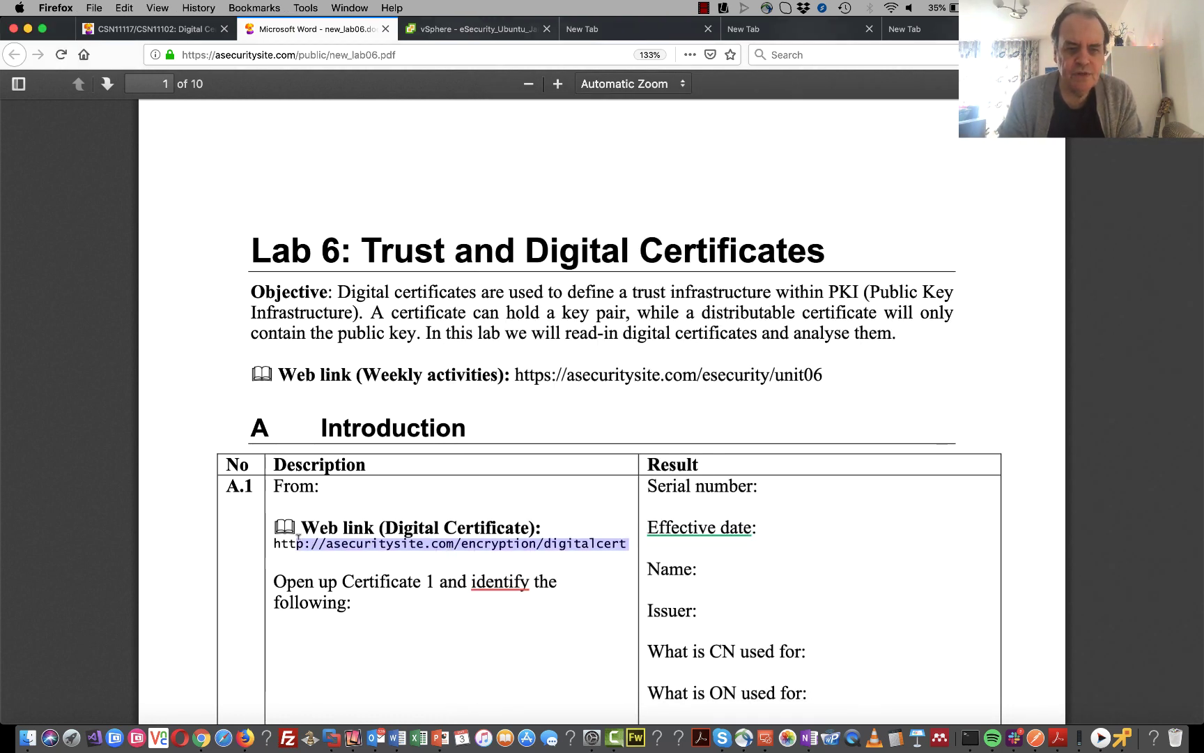
left_click_drag(299, 538, 274, 543)
key("super+c")
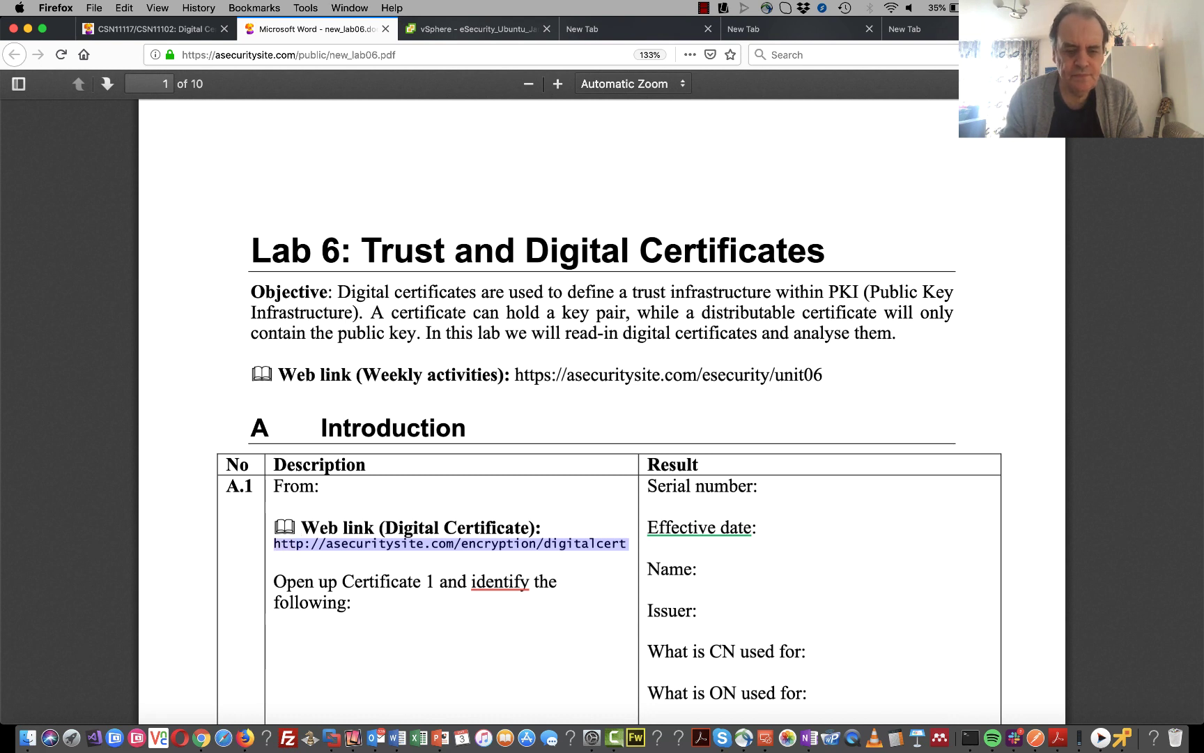
left_click(602, 33)
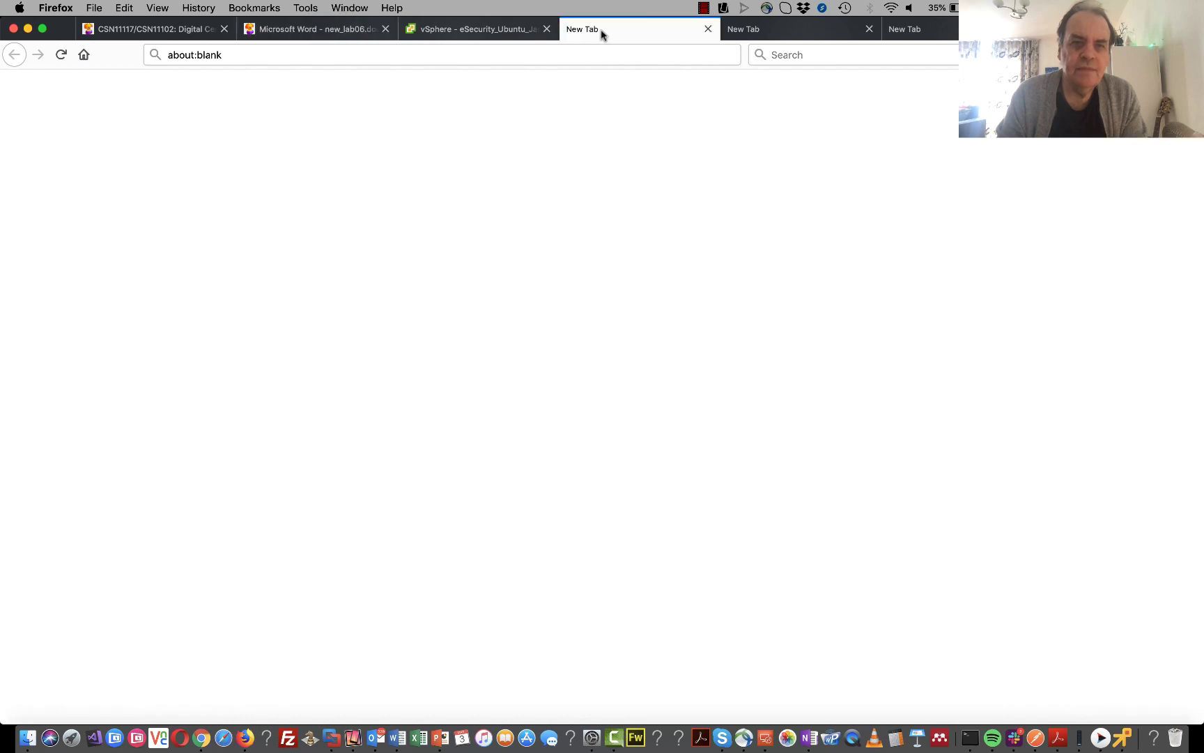
left_click(604, 55)
key("super+v")
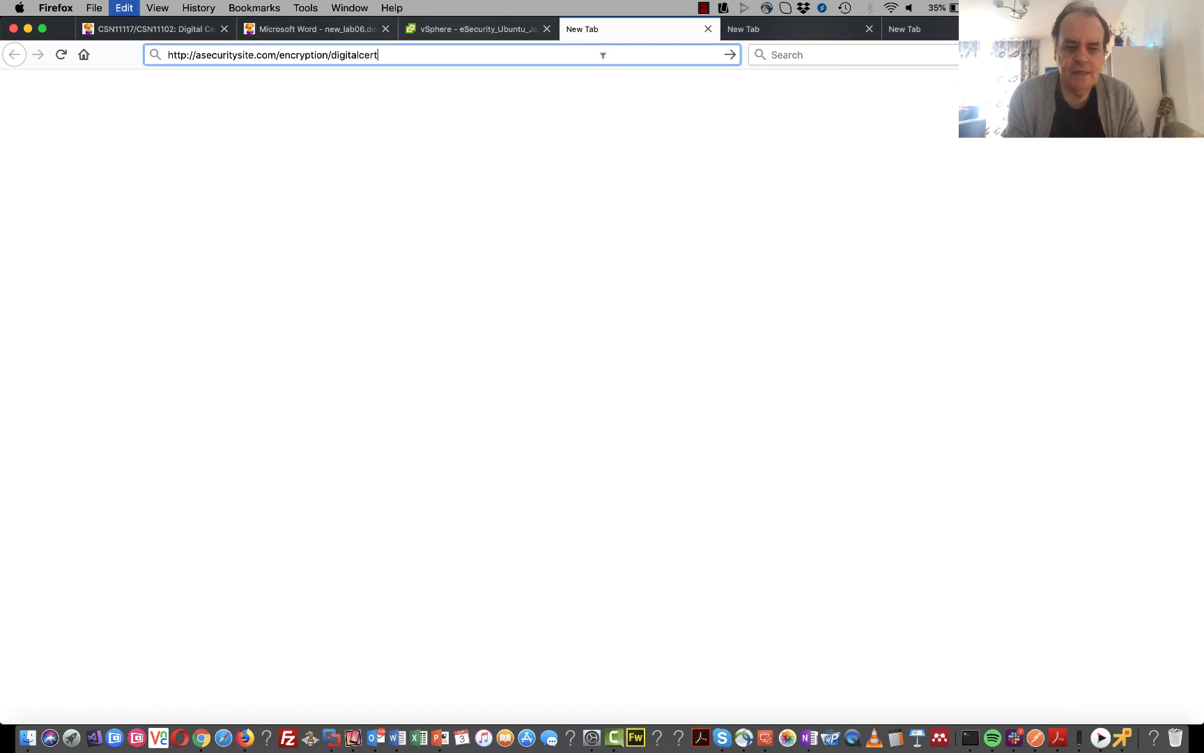
key("Return")
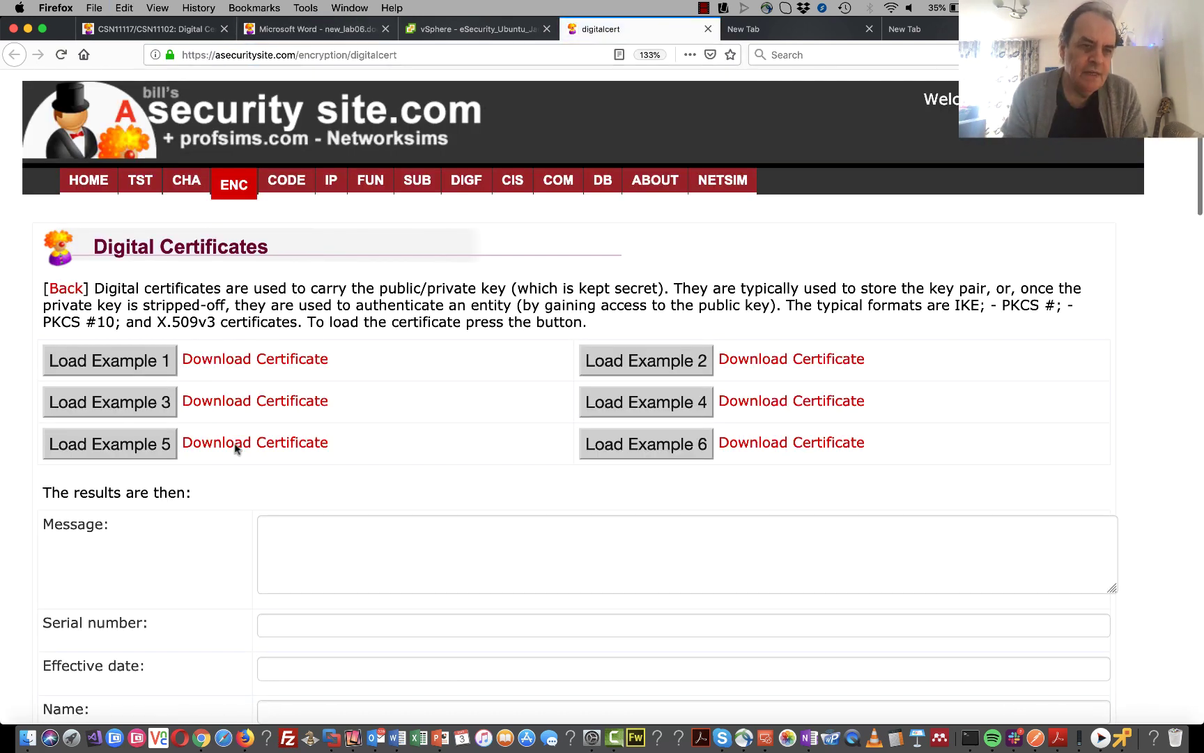
- Load the Example 1 certificate and point out the CN, OU, E, O, L and C parts of its Name
left_click(134, 370)
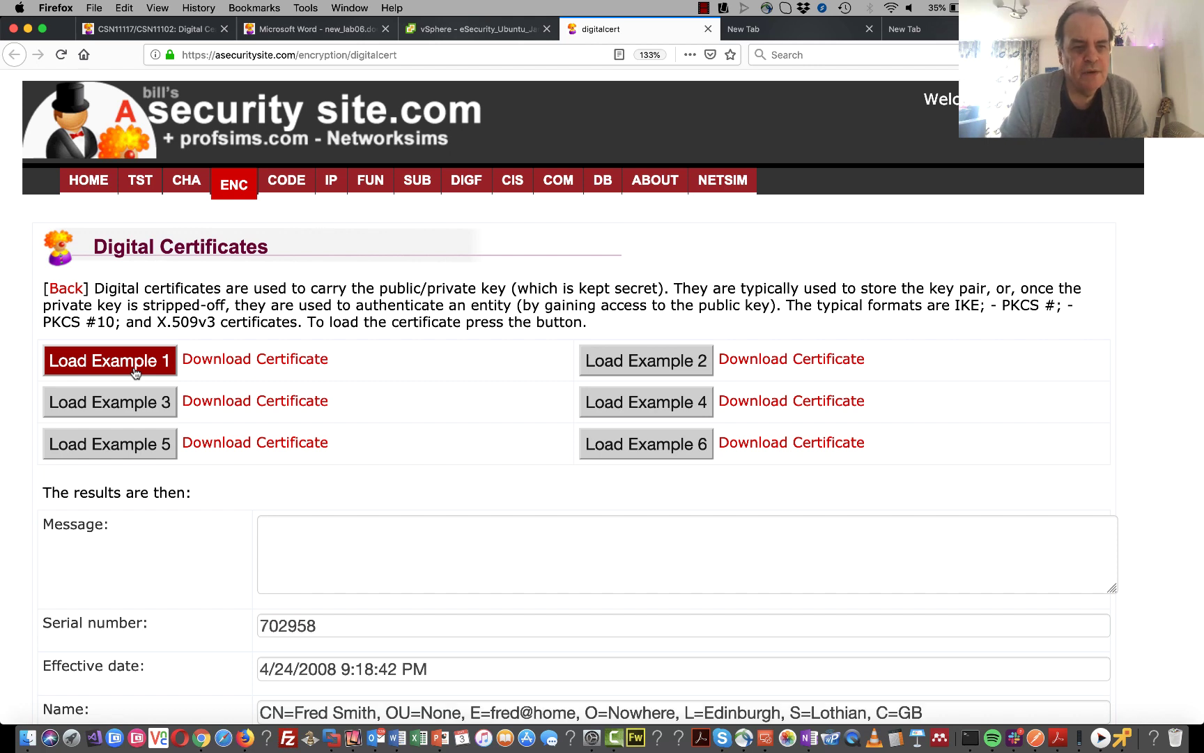
scroll(134, 371, "down", 5)
scroll(135, 371, "down", 2)
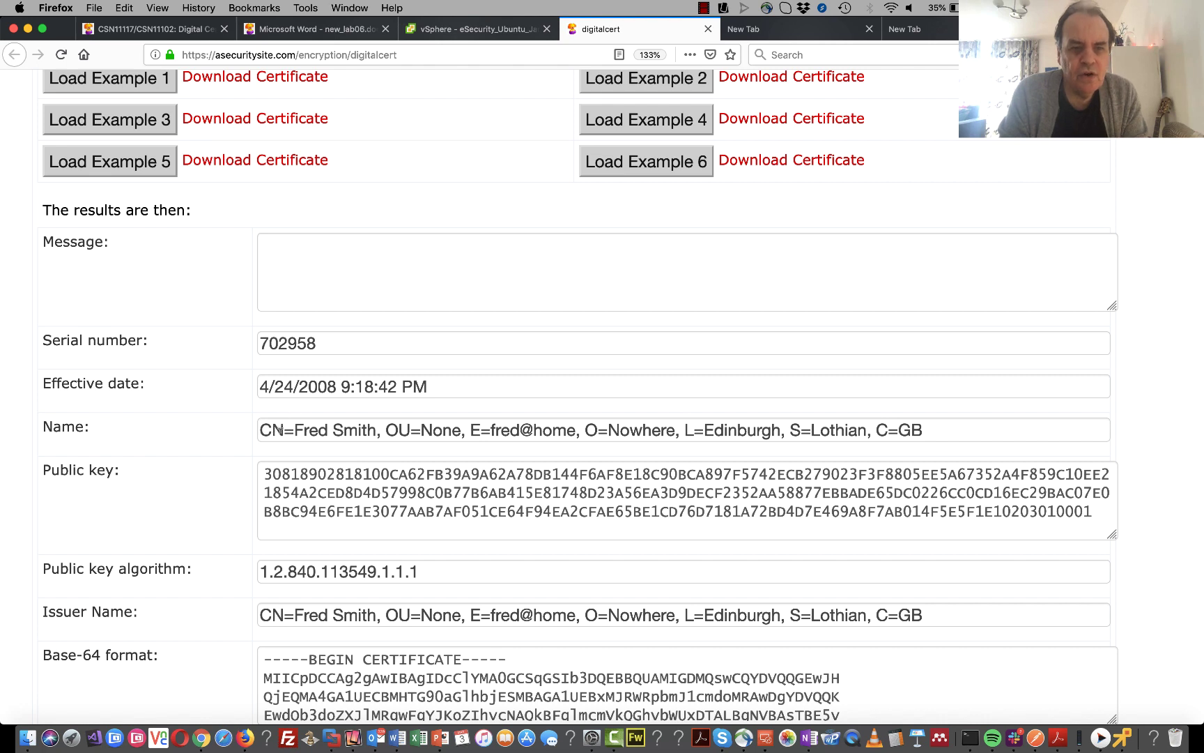
left_click_drag(284, 430, 259, 430)
left_click_drag(412, 430, 388, 430)
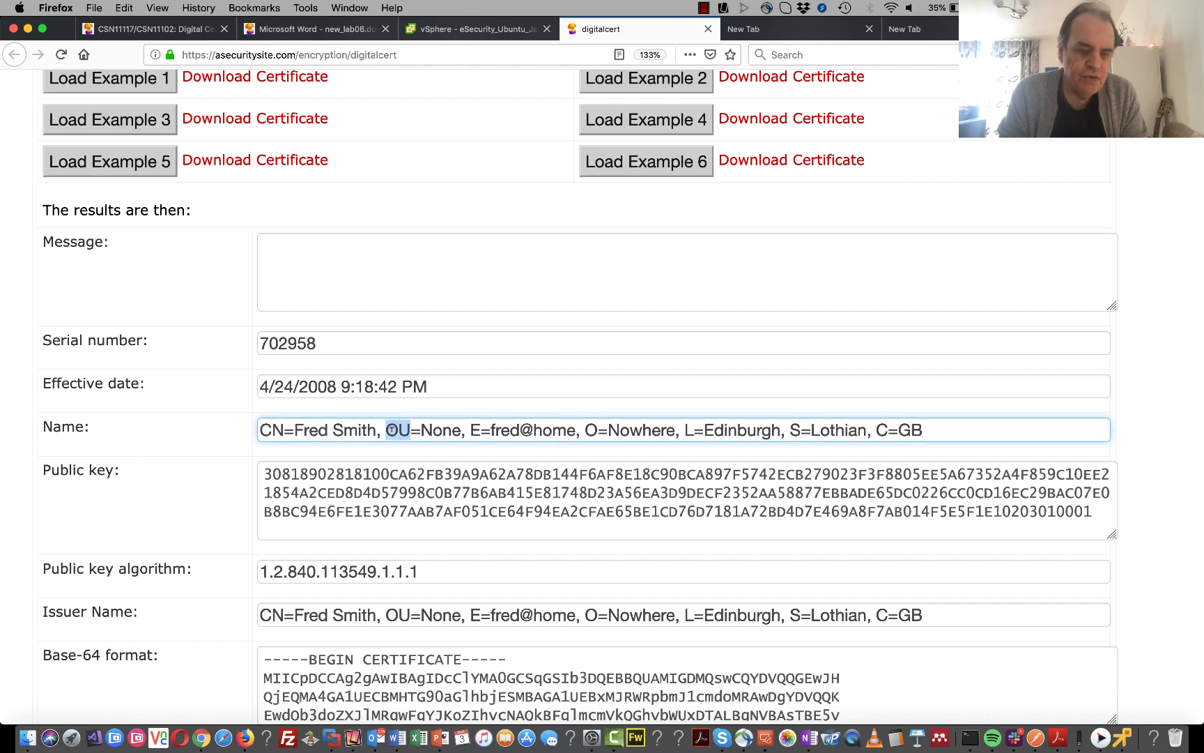
left_click(479, 430)
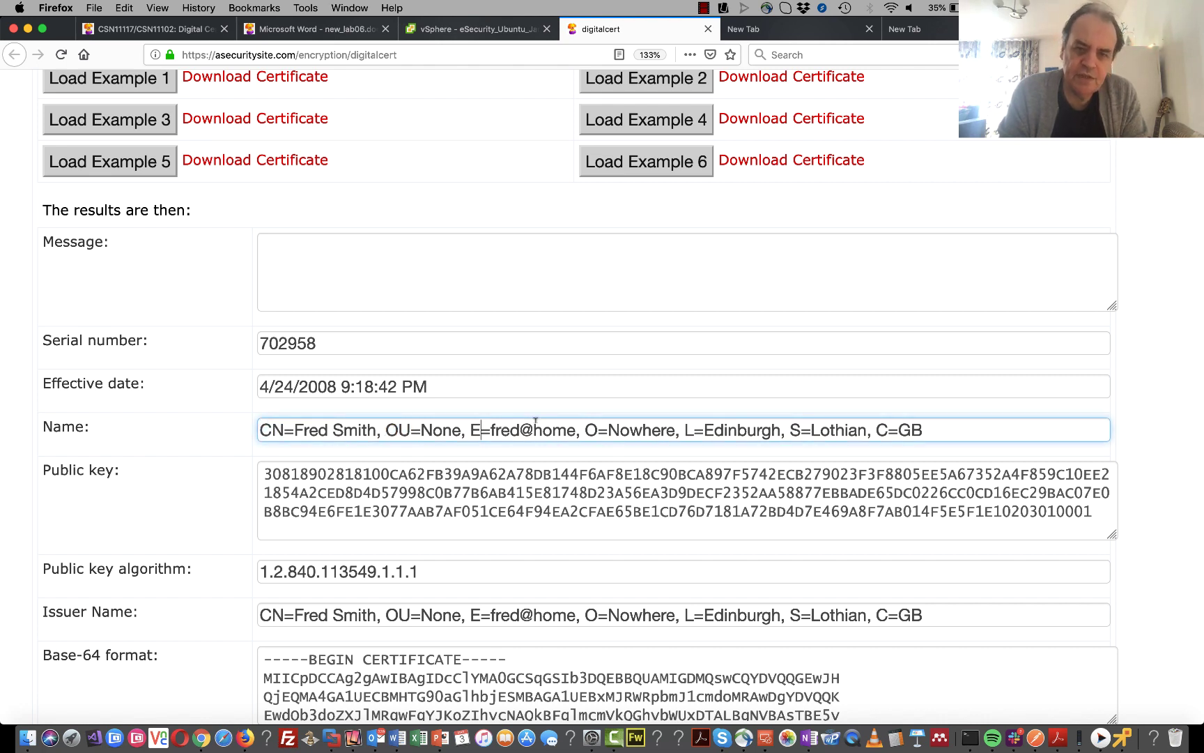
left_click_drag(598, 430, 580, 430)
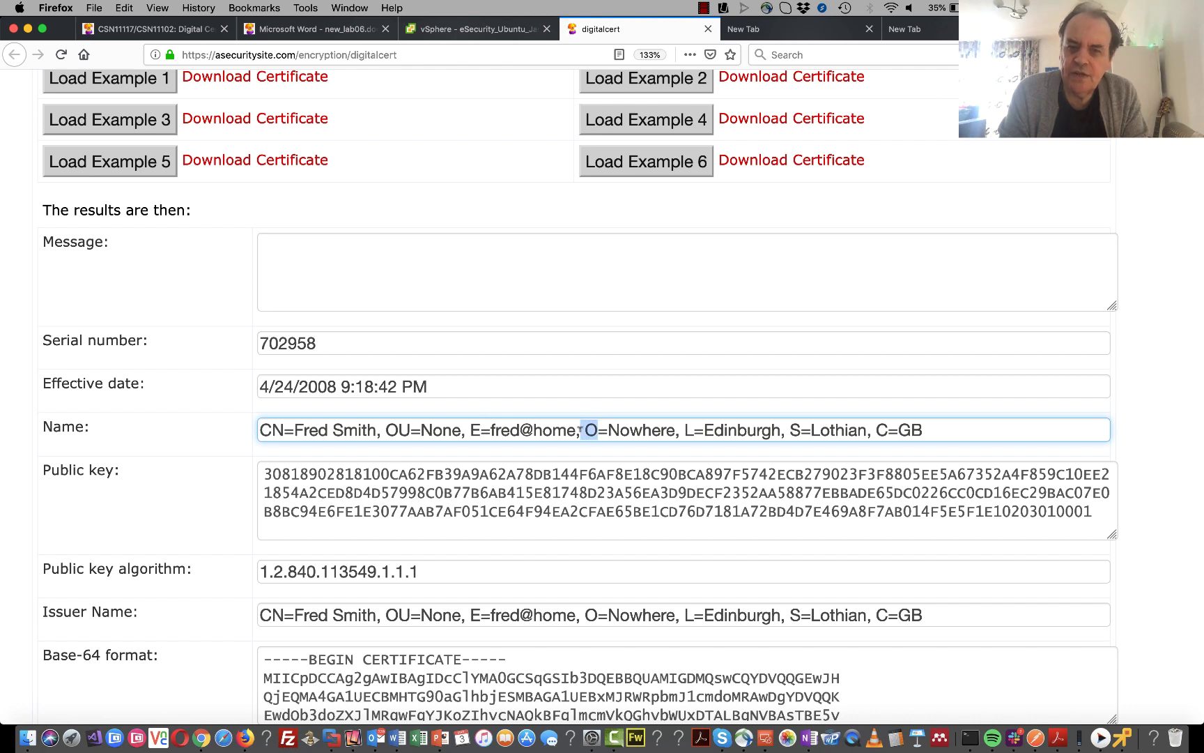
left_click(695, 432)
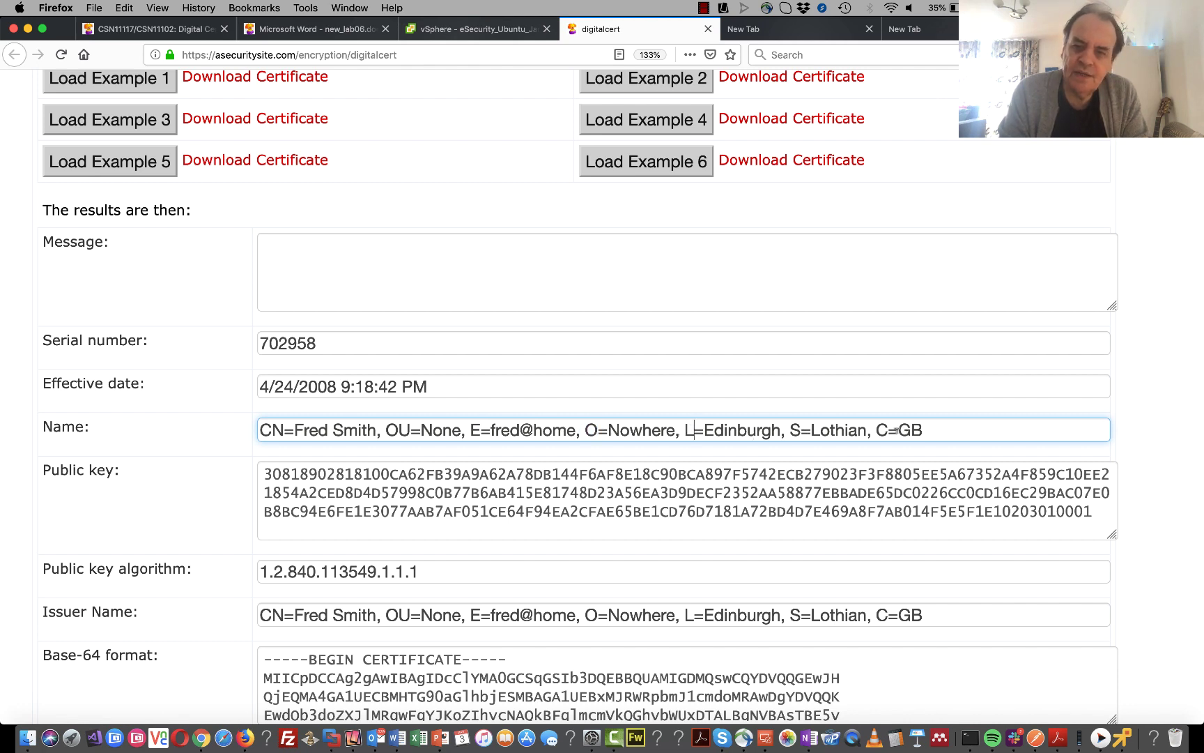
left_click_drag(899, 430, 876, 430)
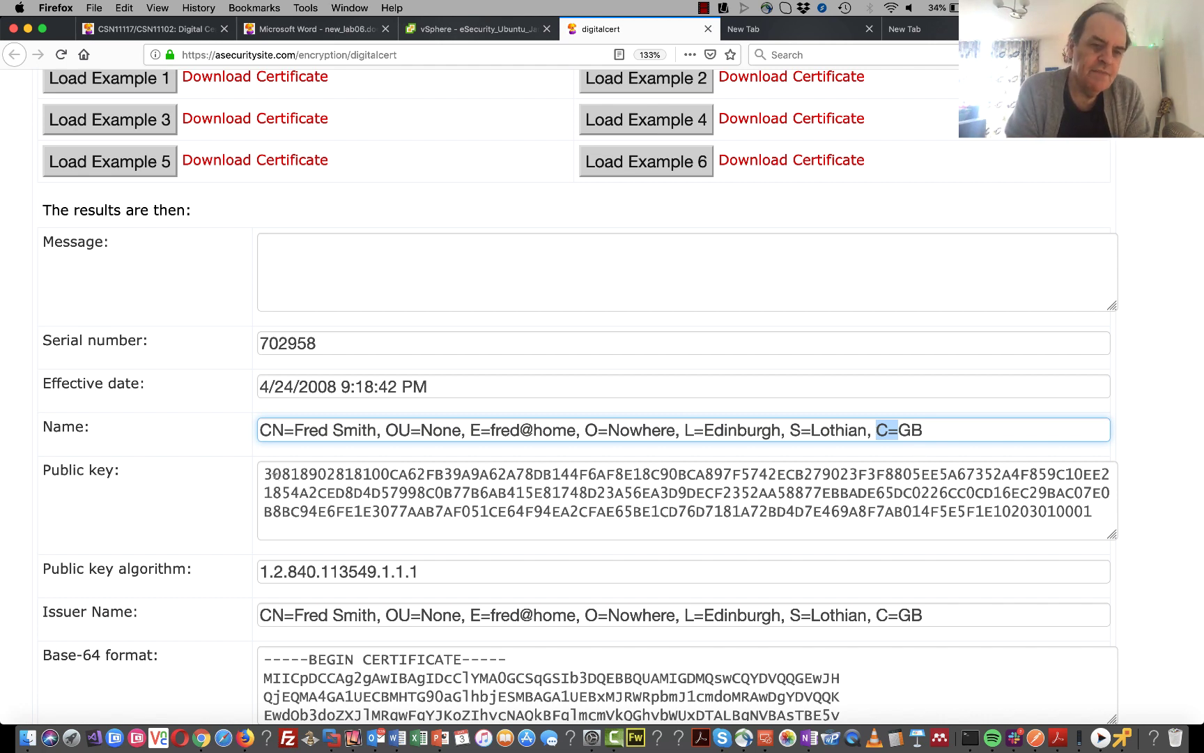
- Highlight the public key, its algorithm and the Issuer Name, then scroll through the remaining fields
left_click_drag(264, 468, 685, 521)
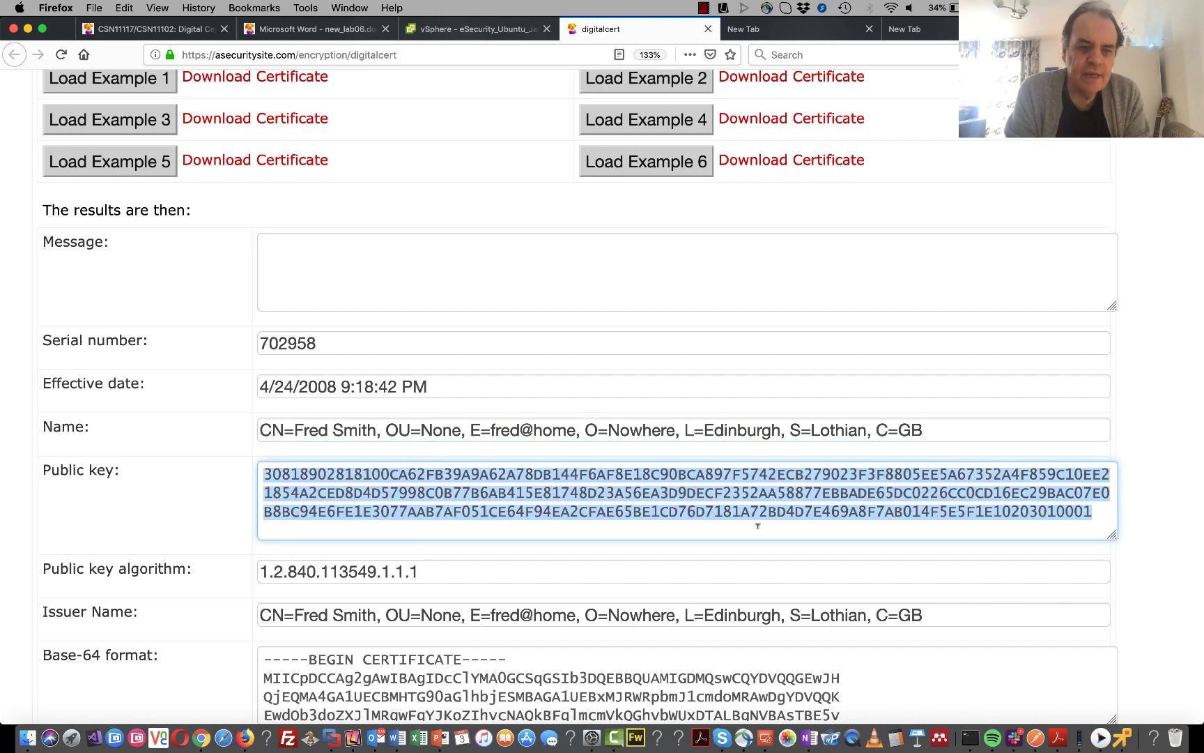
left_click(461, 564)
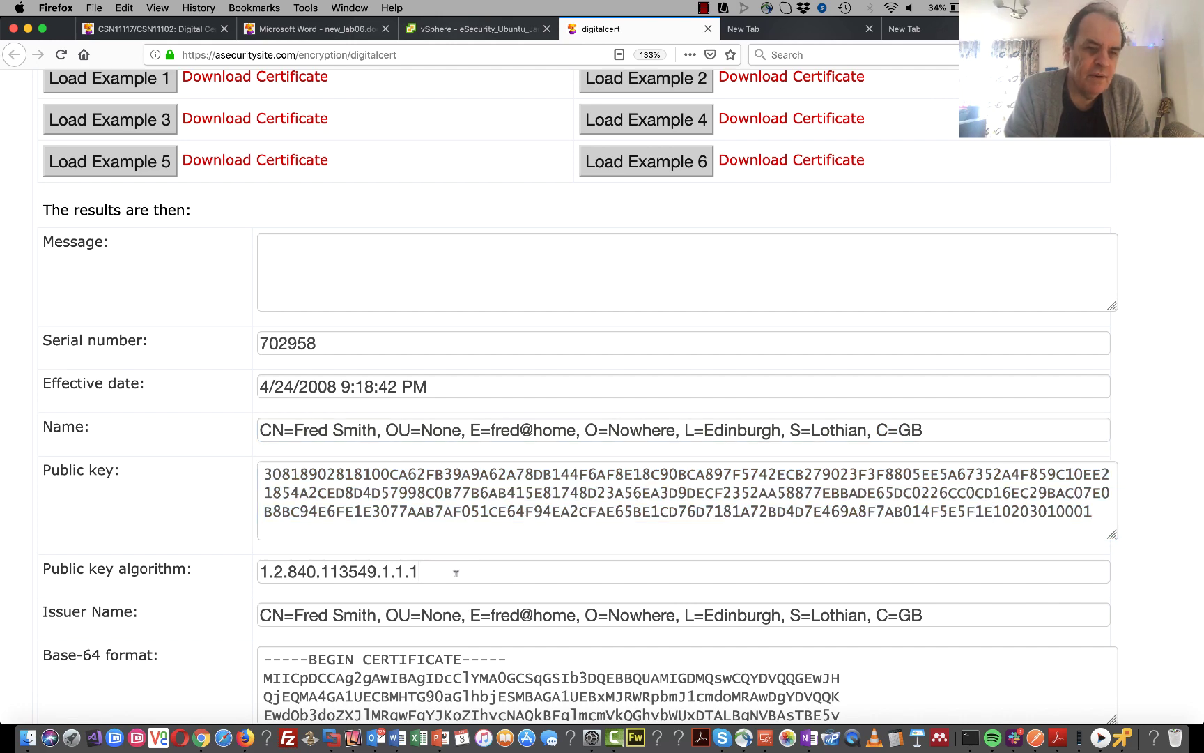
left_click_drag(418, 572, 252, 570)
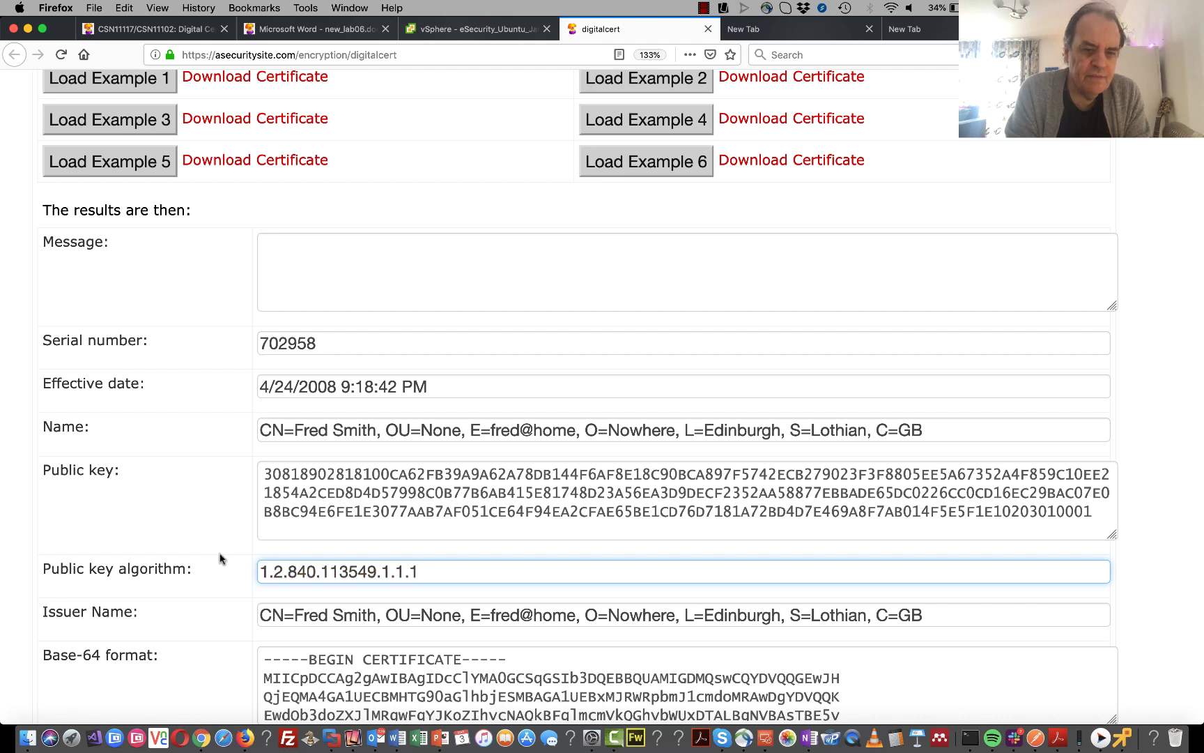
left_click(220, 557)
scroll(219, 557, "down", 3)
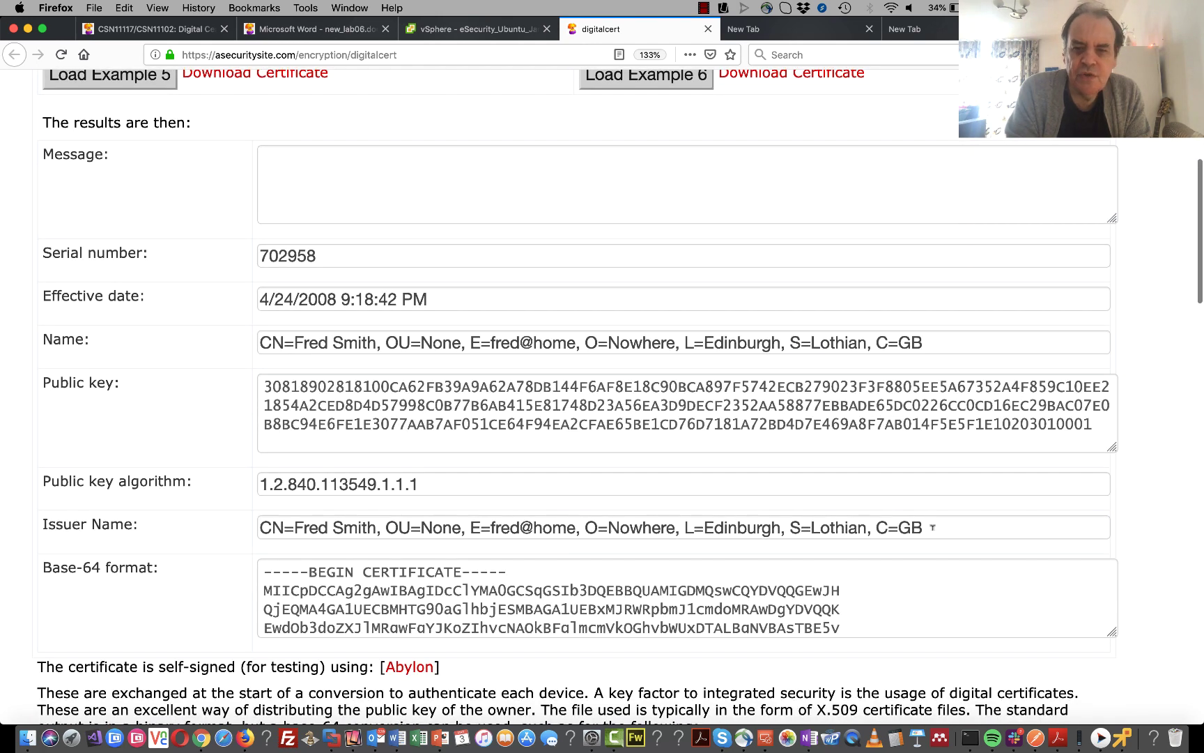
left_click_drag(932, 528, 255, 522)
left_click(236, 527)
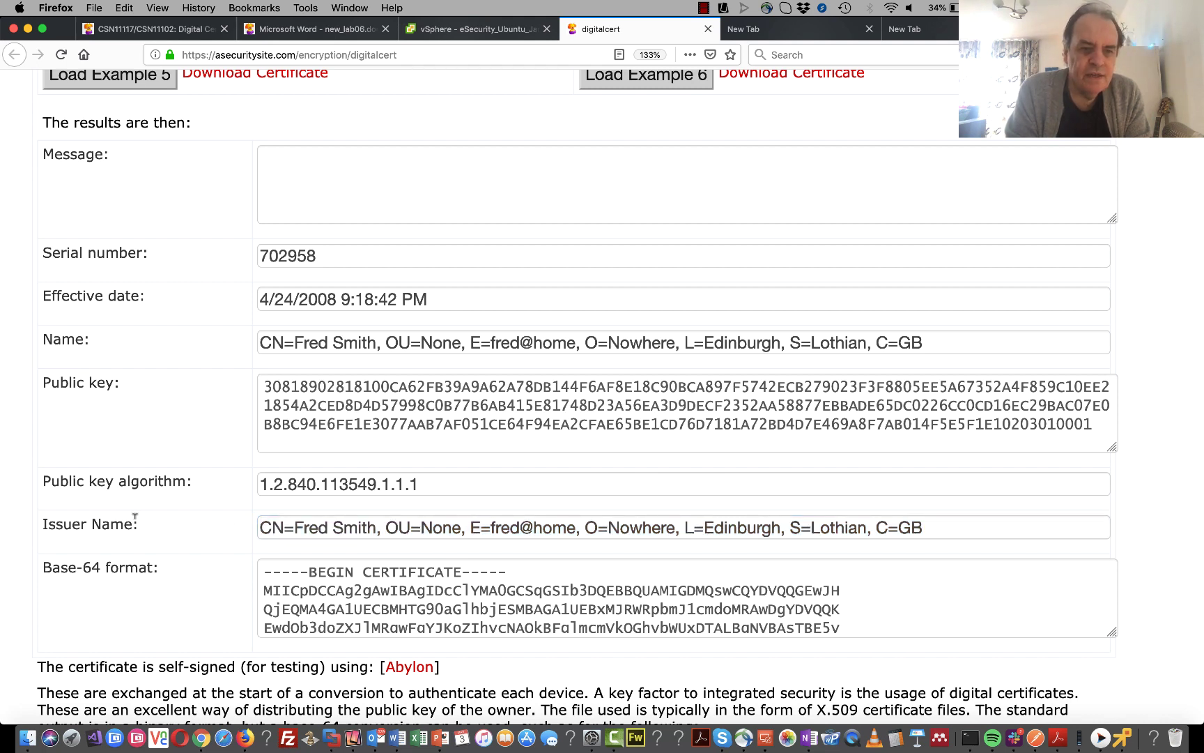
scroll(134, 516, "down", 1)
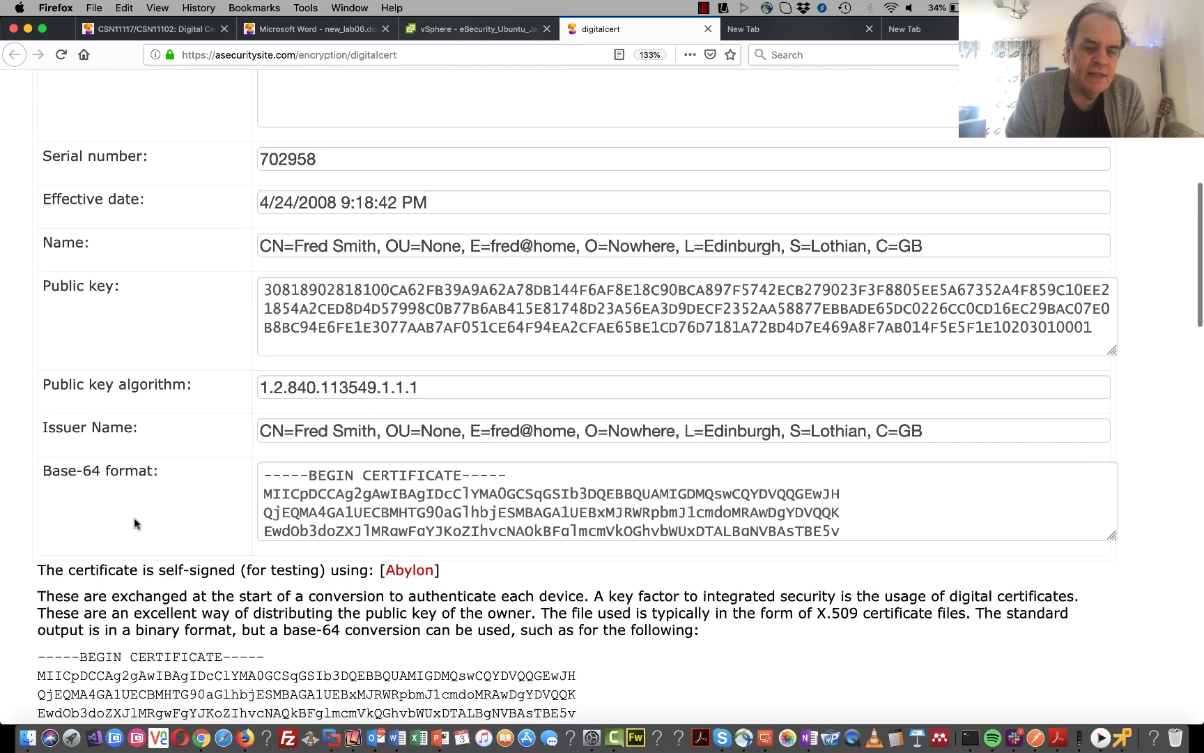
scroll(134, 519, "up", 2)
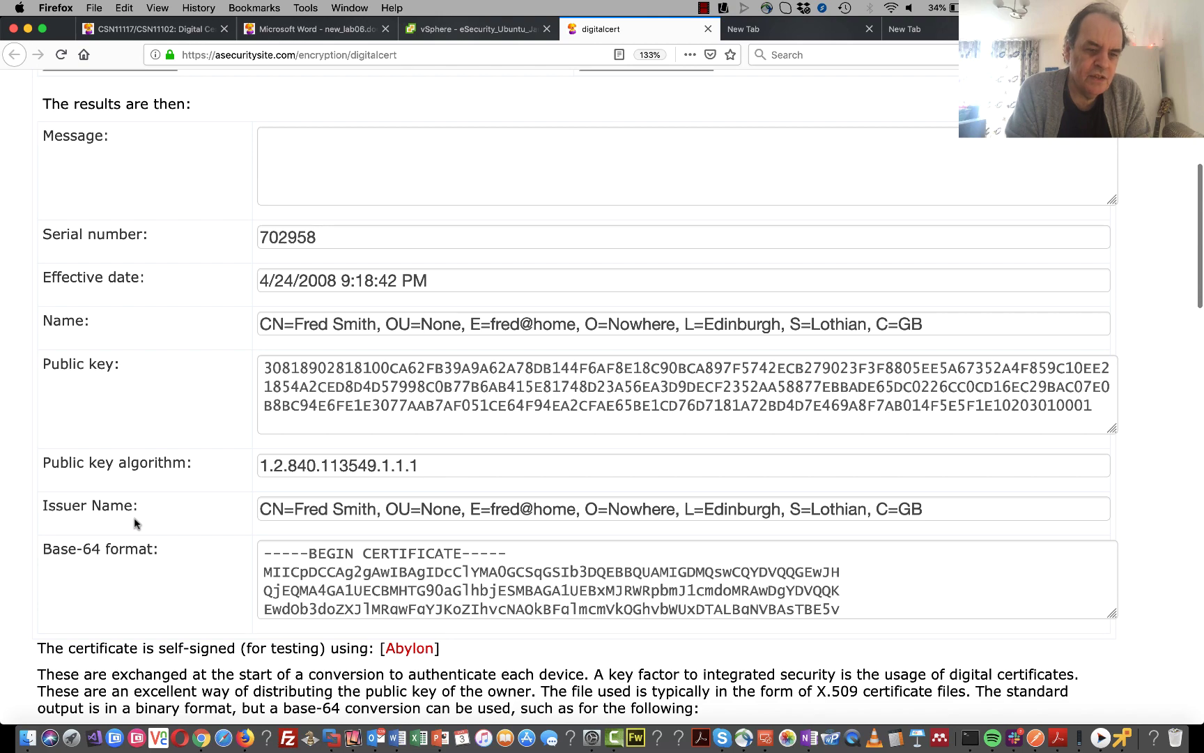
scroll(134, 519, "down", 5)
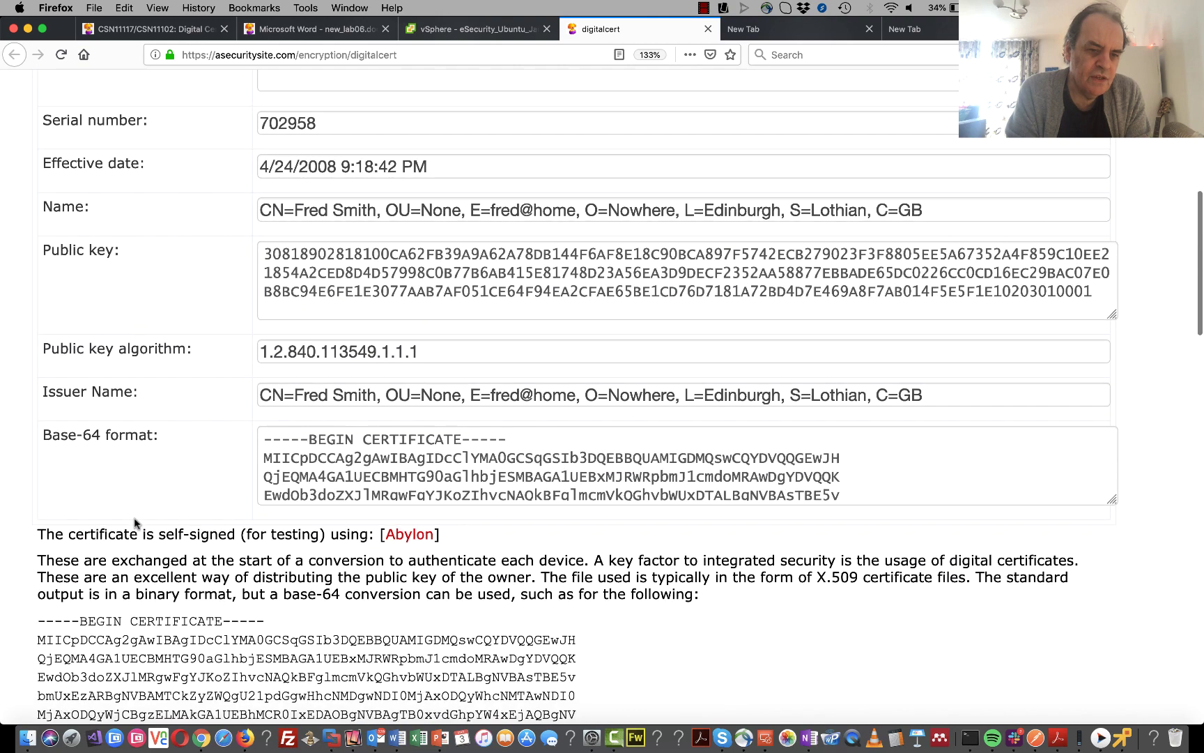
scroll(135, 519, "up", 15)
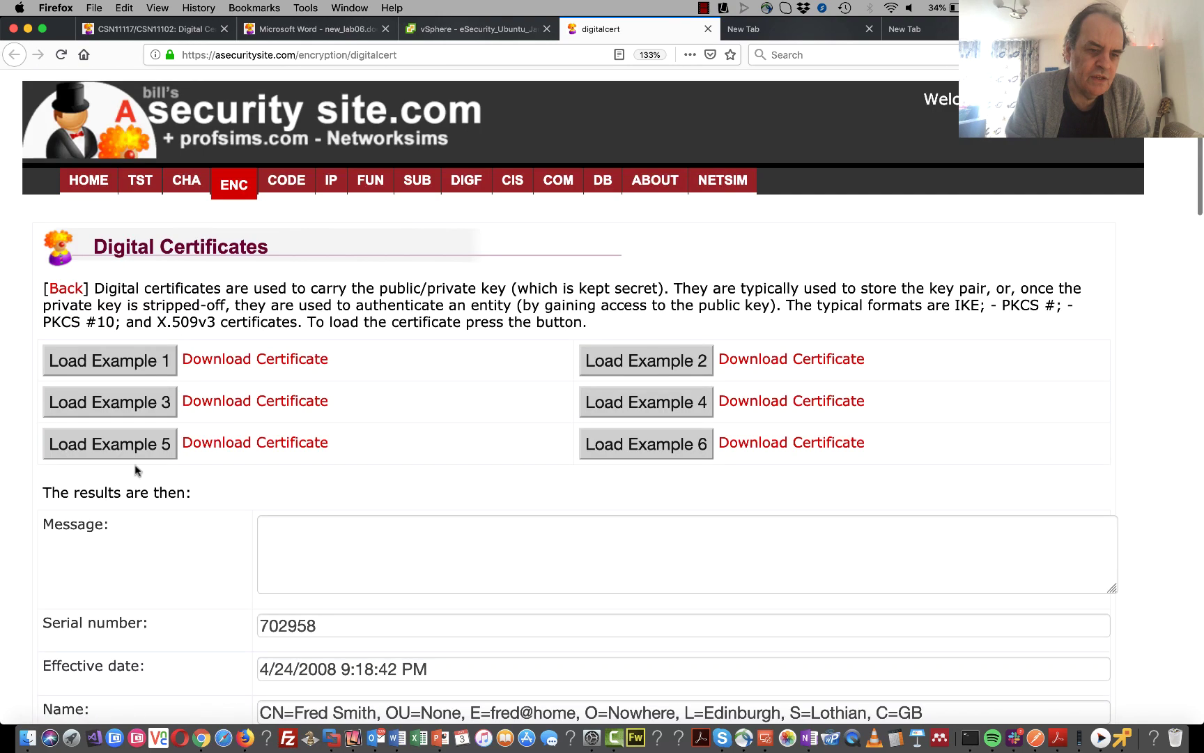
left_click(296, 29)
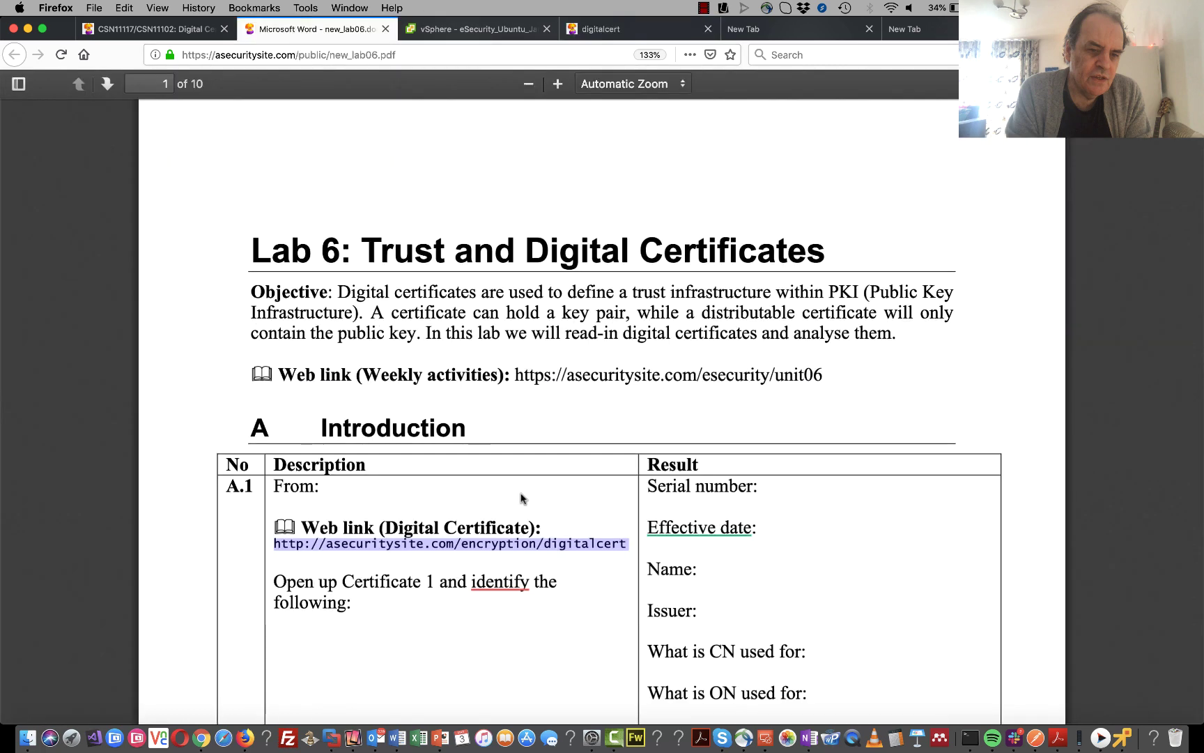
scroll(523, 496, "down", 3)
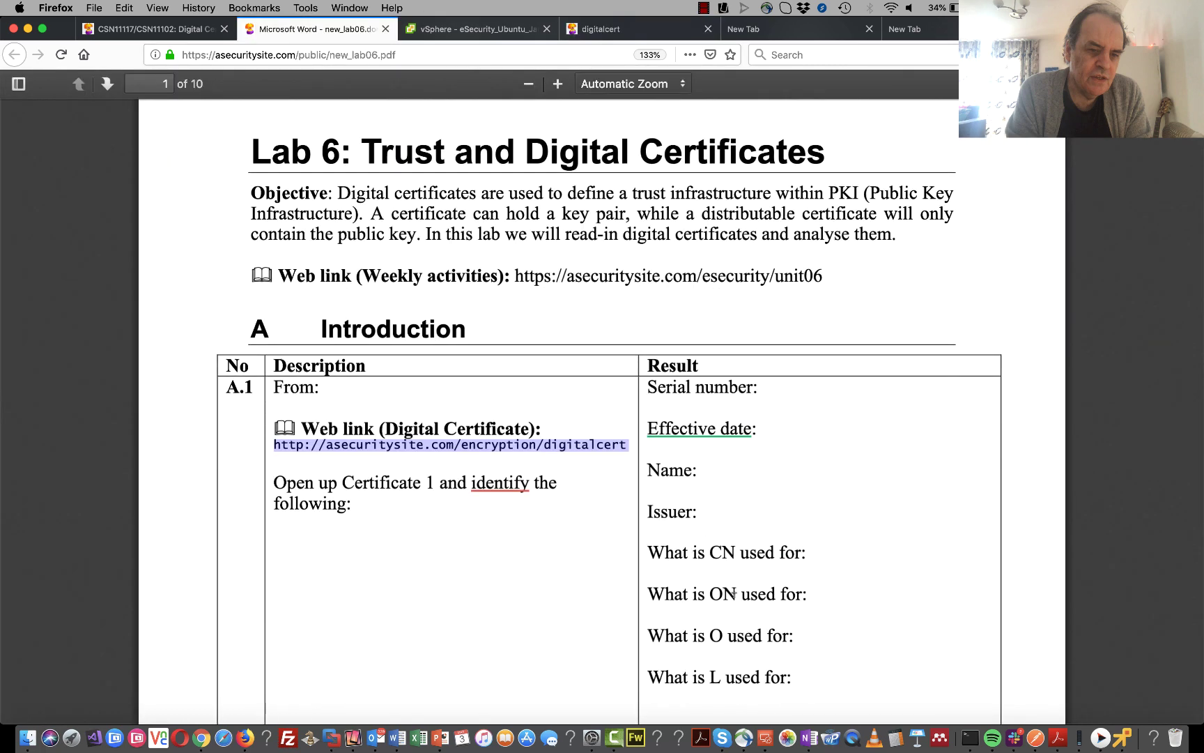
left_click_drag(734, 593, 718, 594)
left_click(514, 587)
scroll(512, 585, "down", 6)
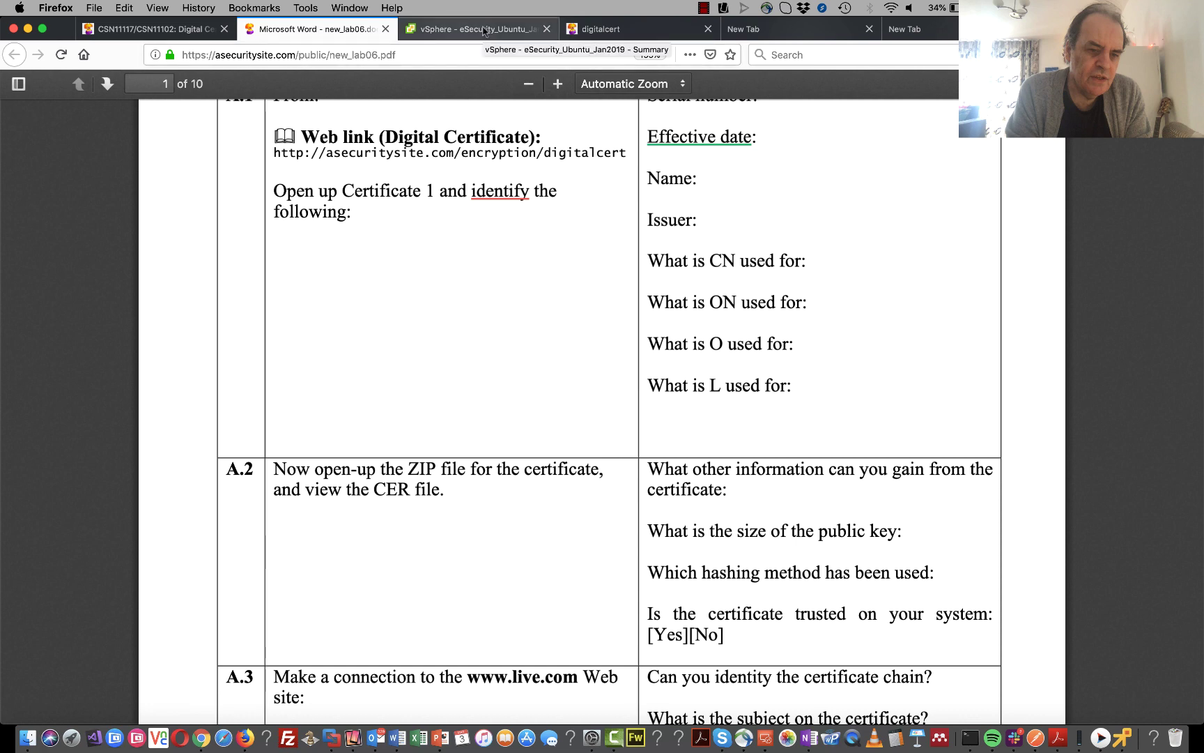
left_click(638, 29)
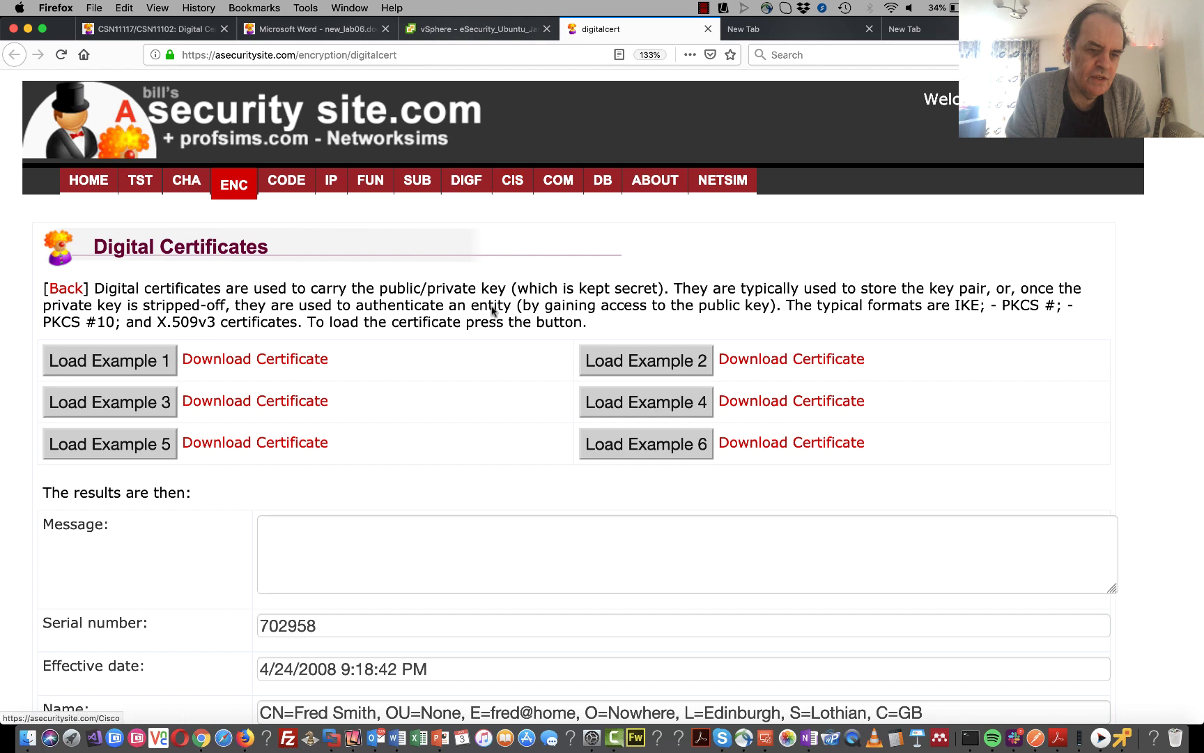
- Download Example 1's fred.zip, extract it, and open the fred-1 folder
left_click(281, 361)
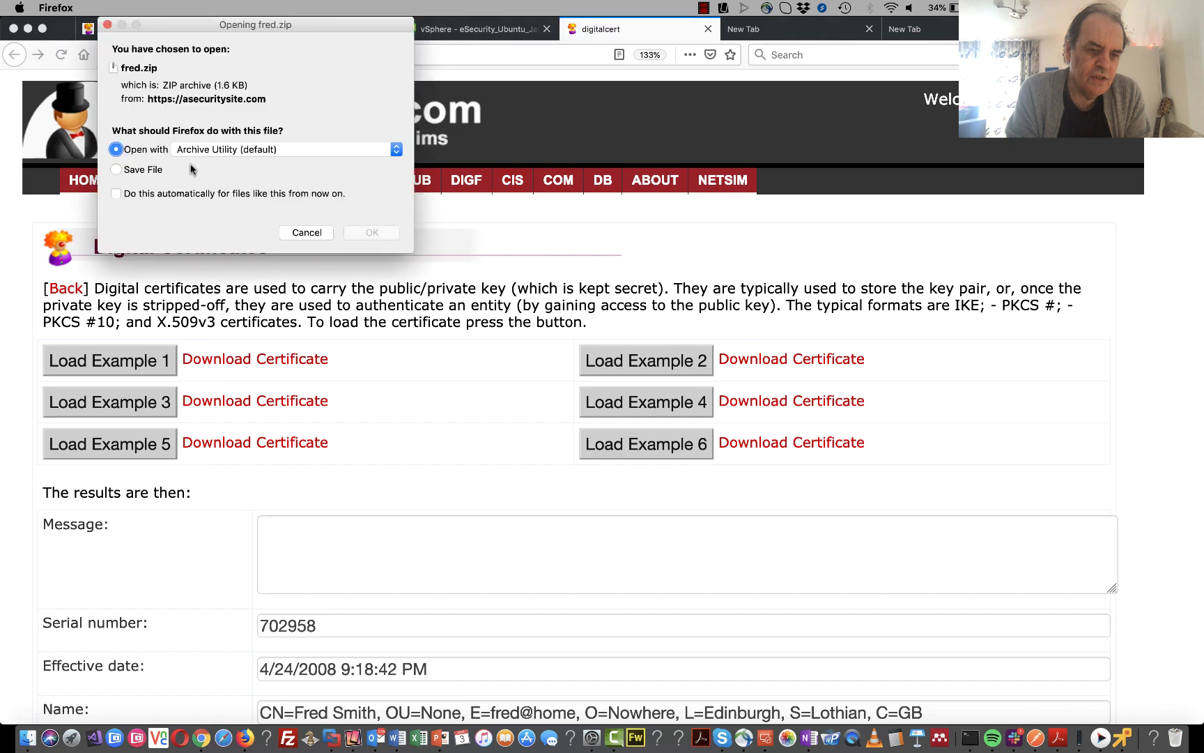
left_click(371, 232)
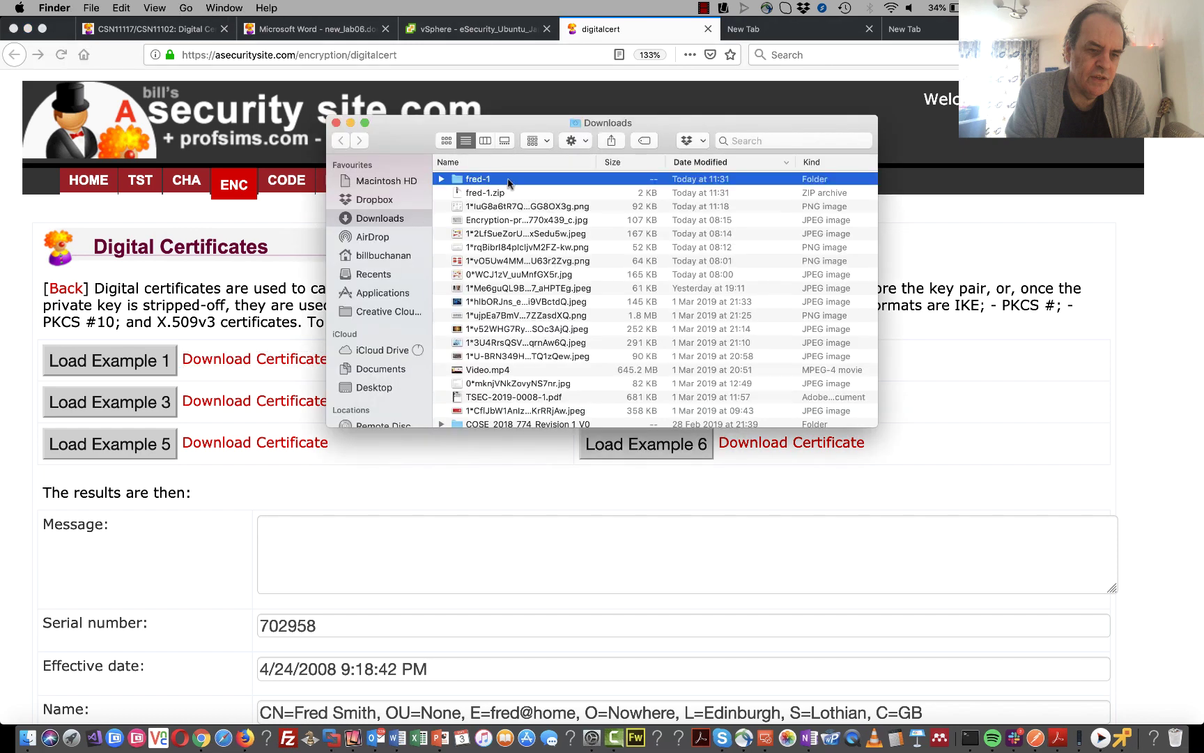
double_click(508, 182)
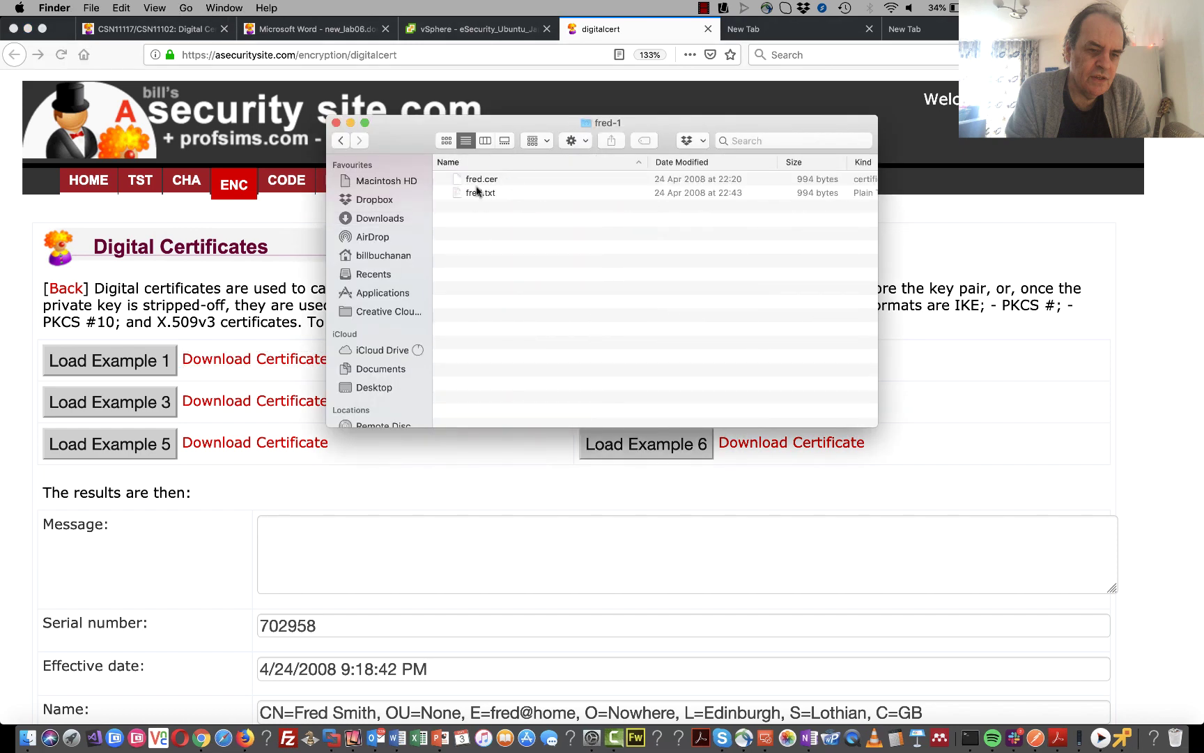
- Open fred.cer in Keychain Access, dismiss the System Roots warning, and close the keychain window
double_click(479, 182)
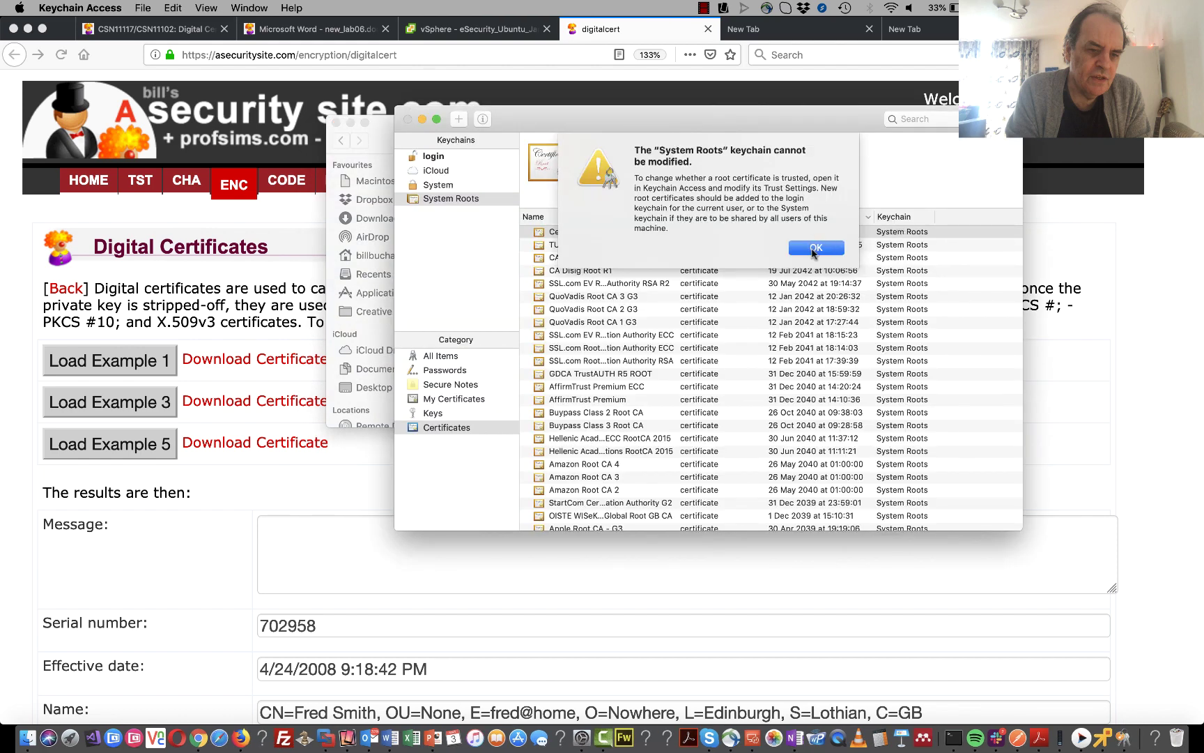
left_click(813, 253)
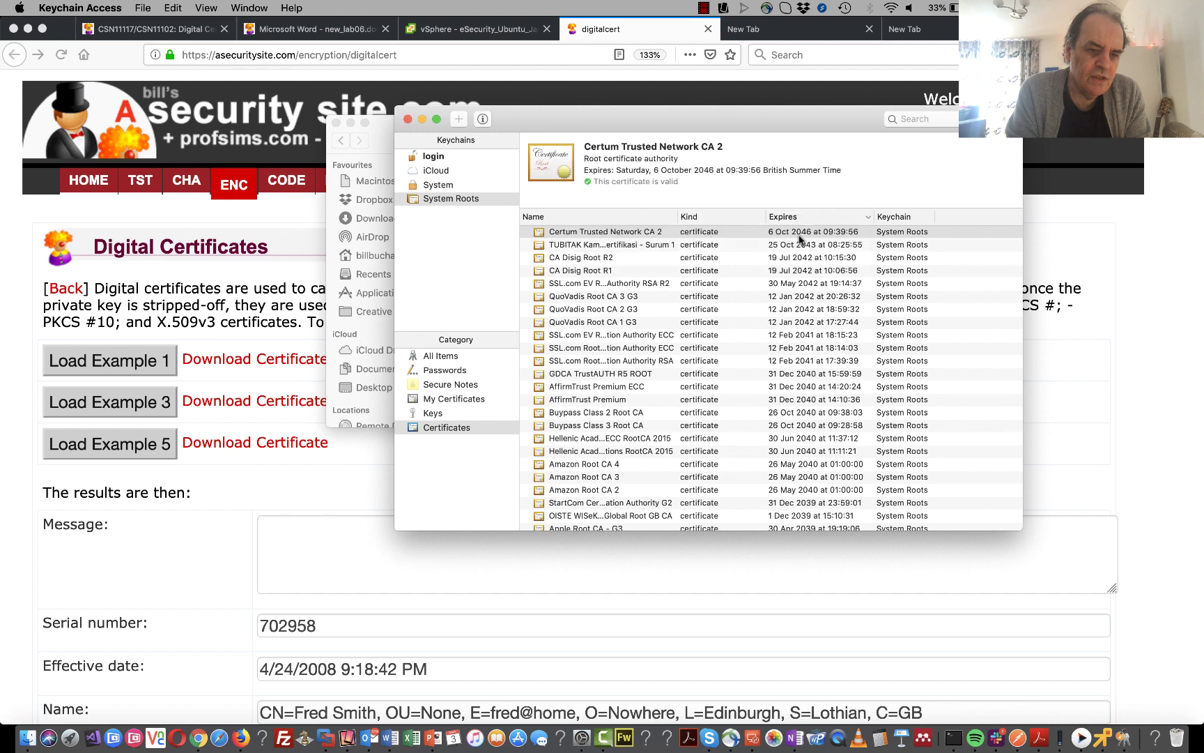
left_click(410, 121)
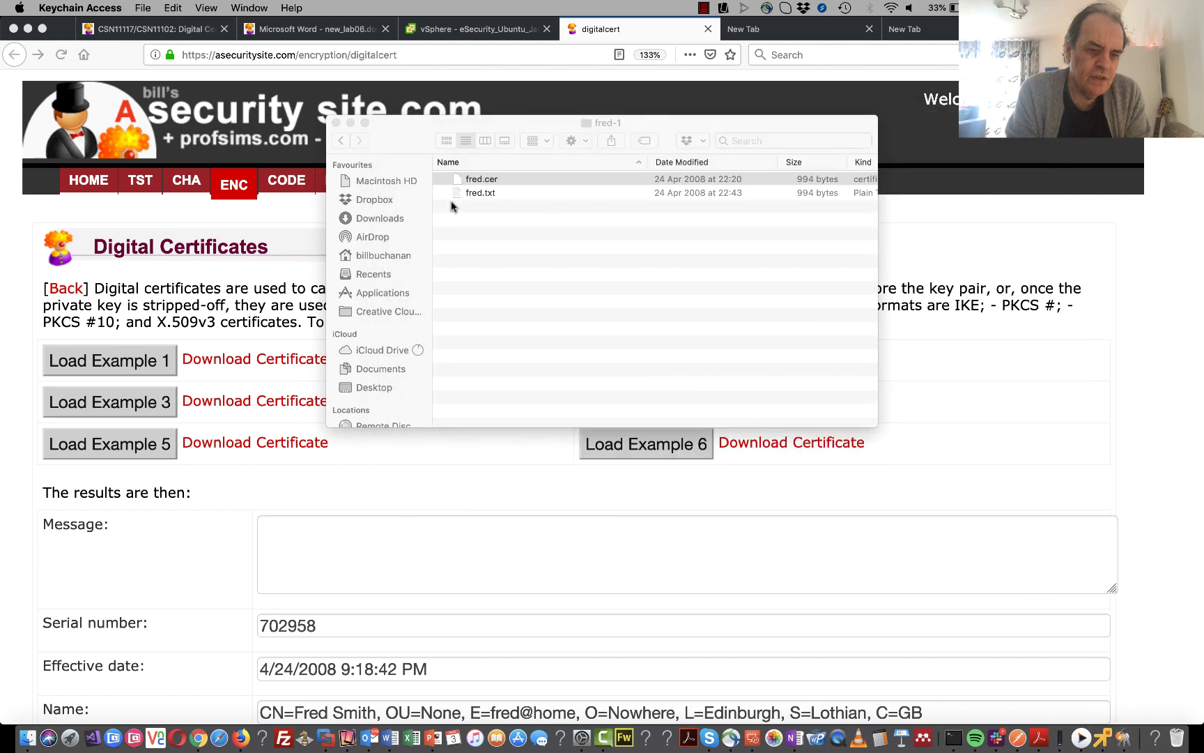
left_click(392, 54)
key("ctrl+c")
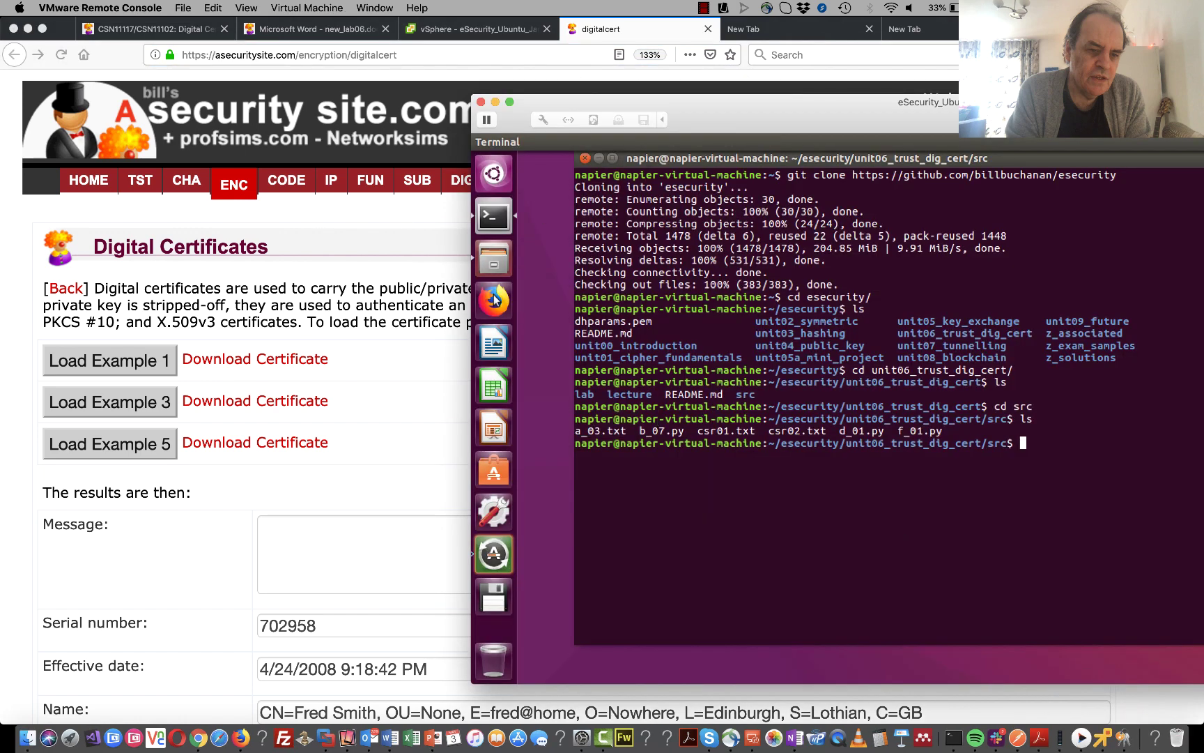
- In the VM's Firefox, load the digitalcert page and open Example 1's fred.zip in Archive Manager
left_click_drag(707, 100, 450, 97)
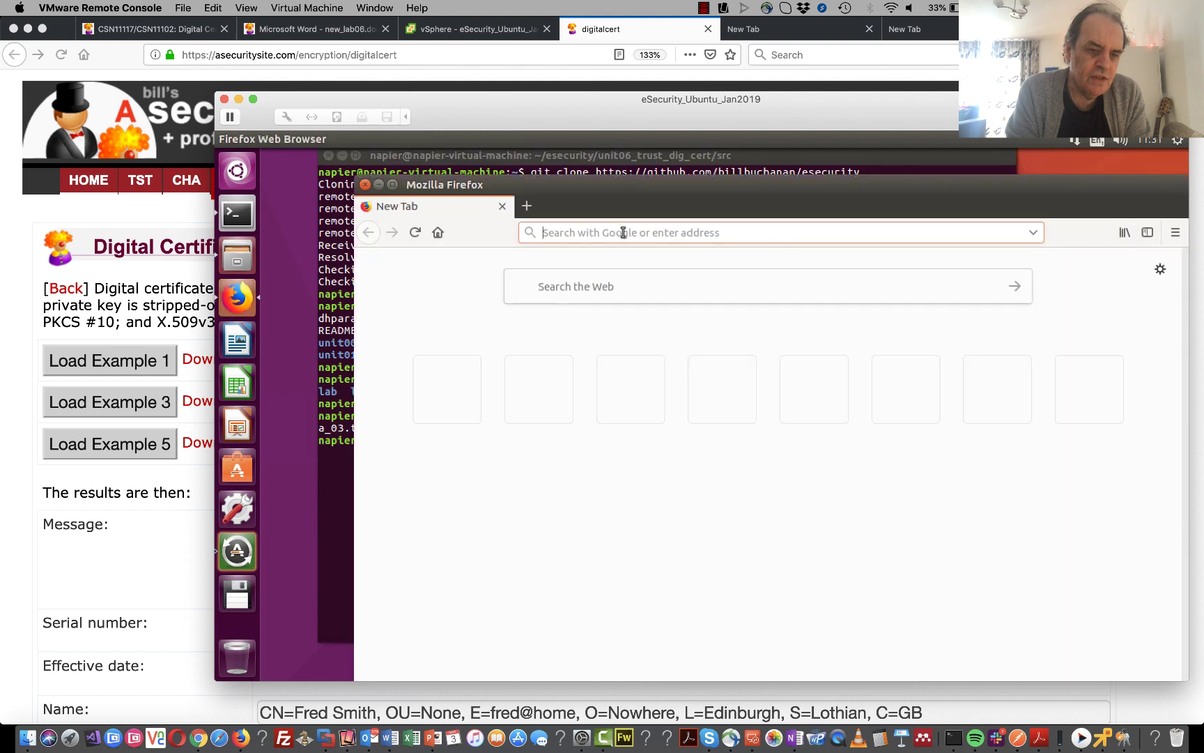
key("ctrl+v")
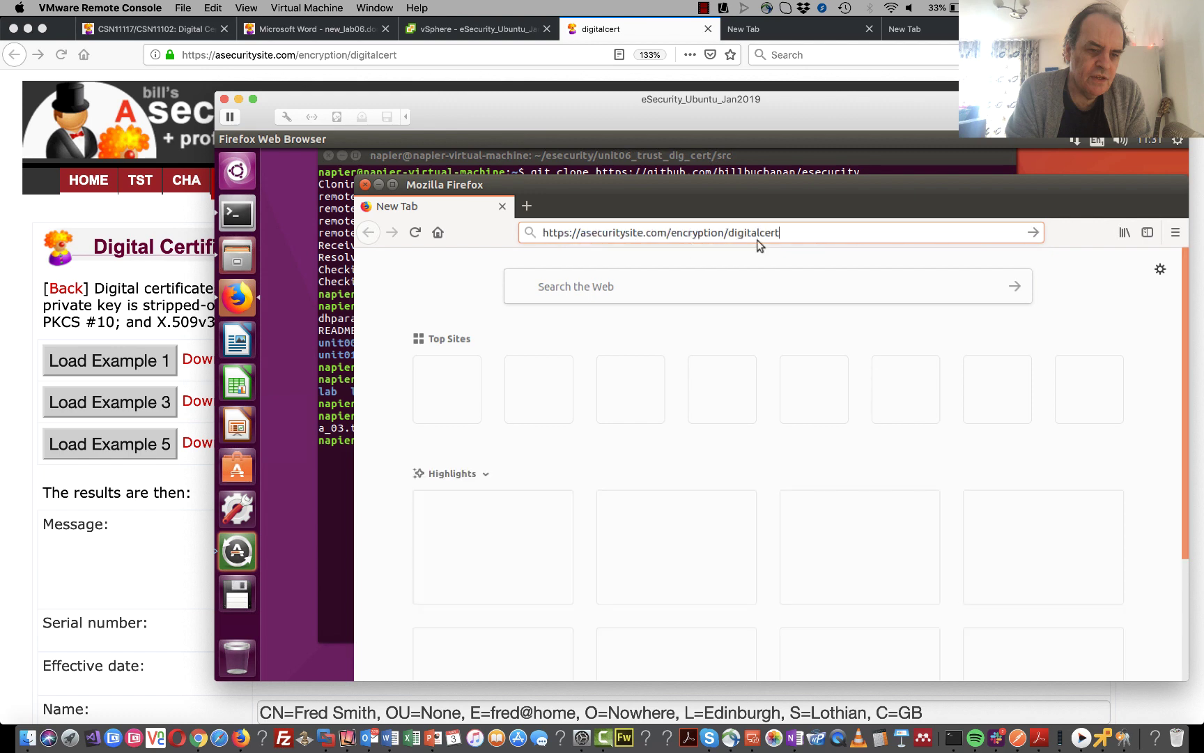
key("Return")
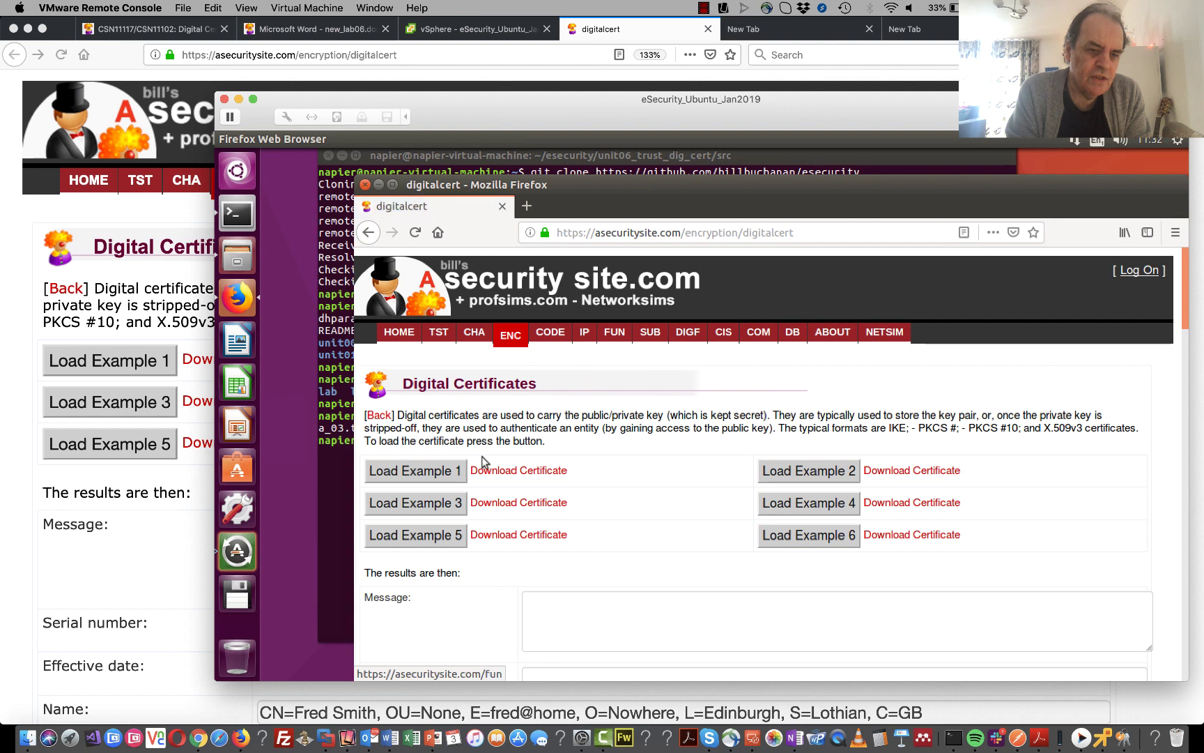
left_click(524, 471)
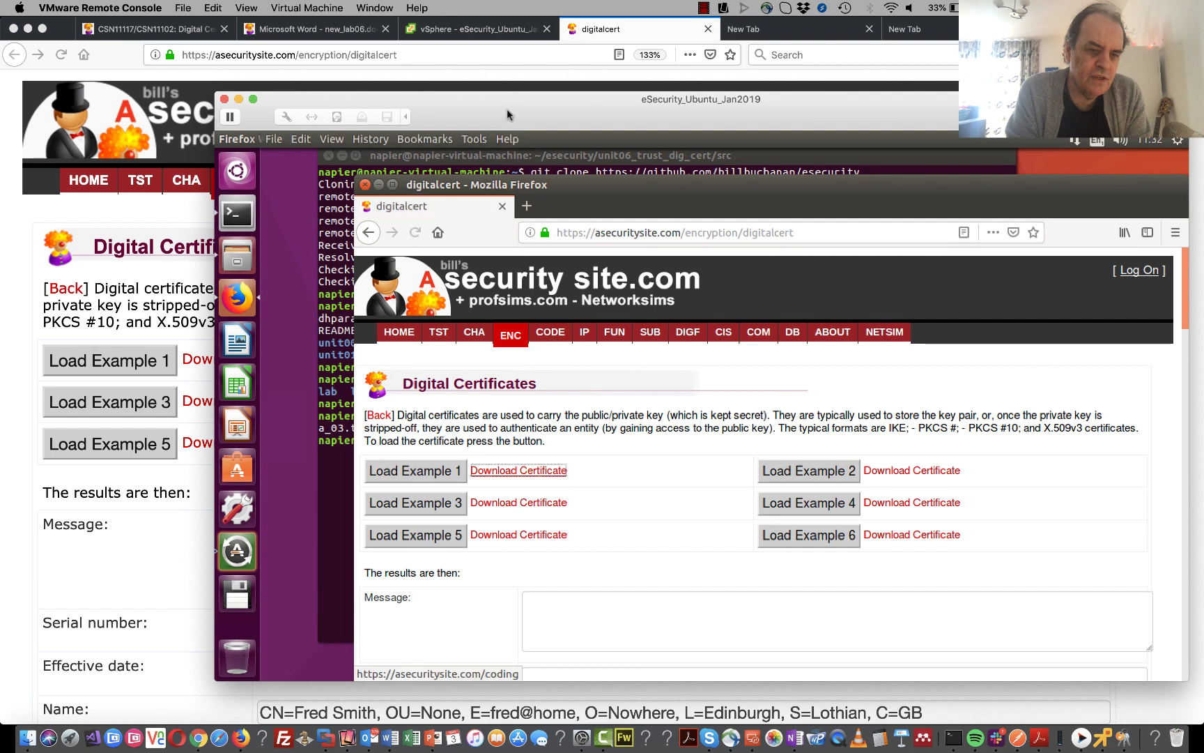
left_click_drag(515, 113, 439, 10)
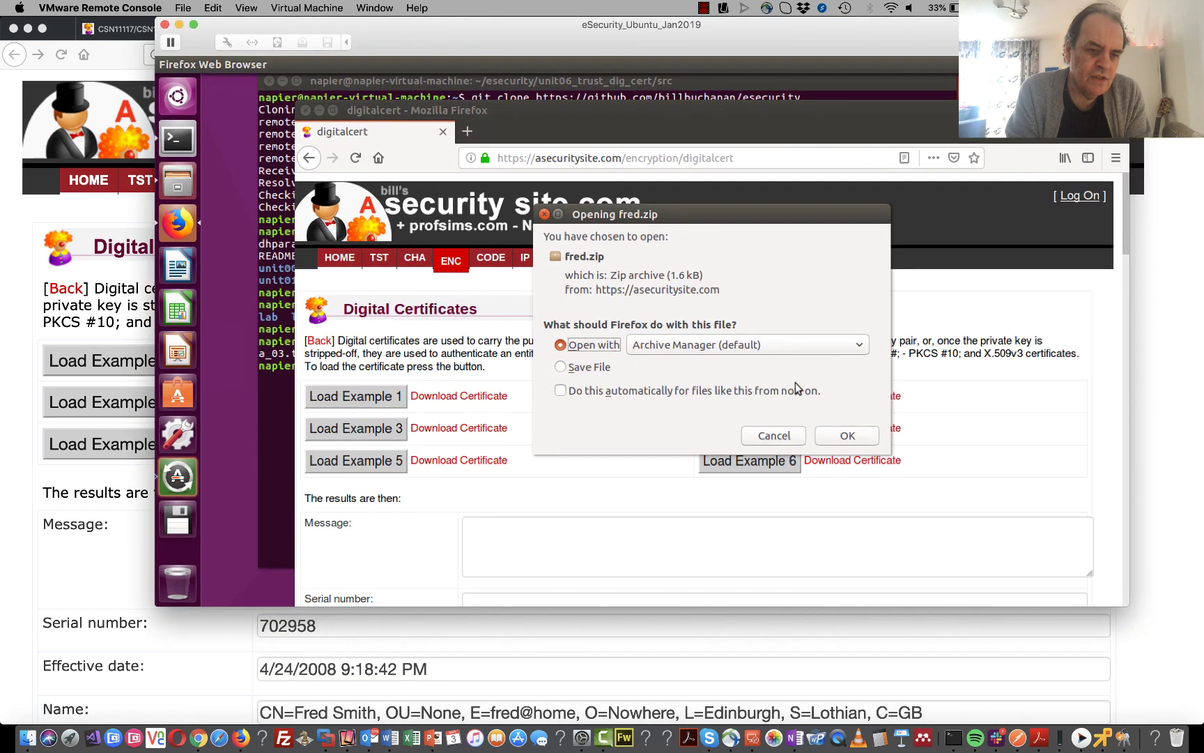
left_click(843, 435)
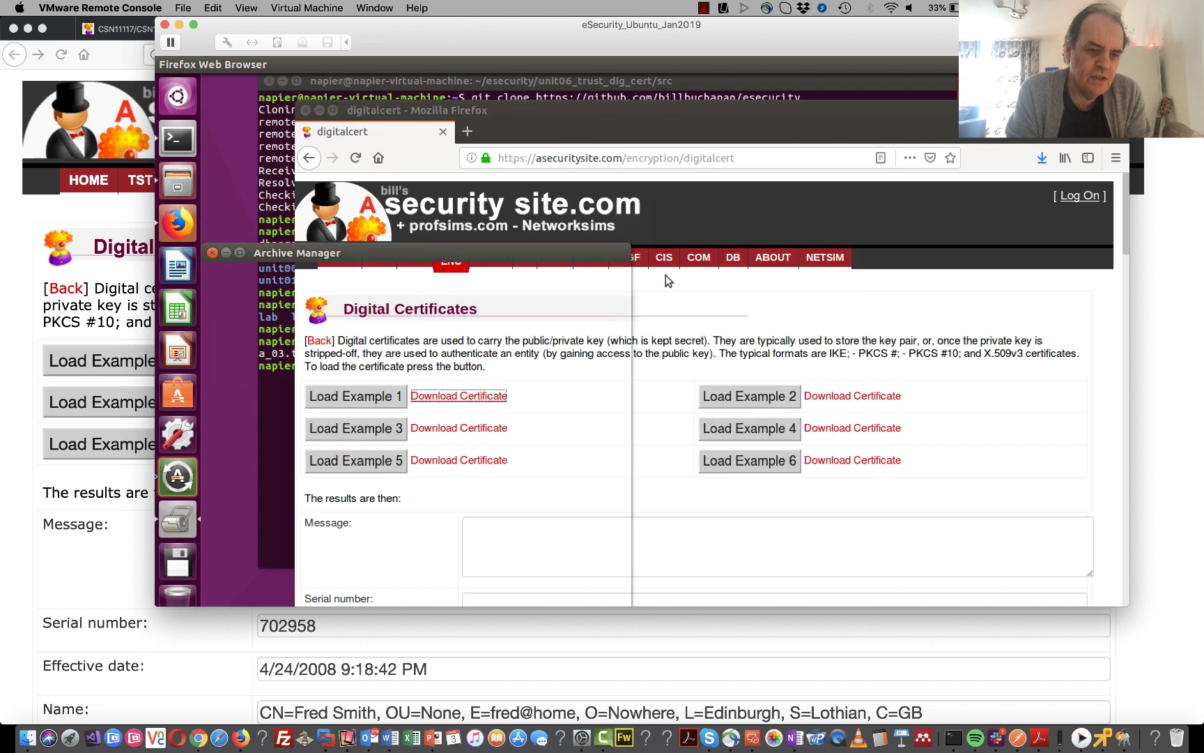
left_click(251, 355)
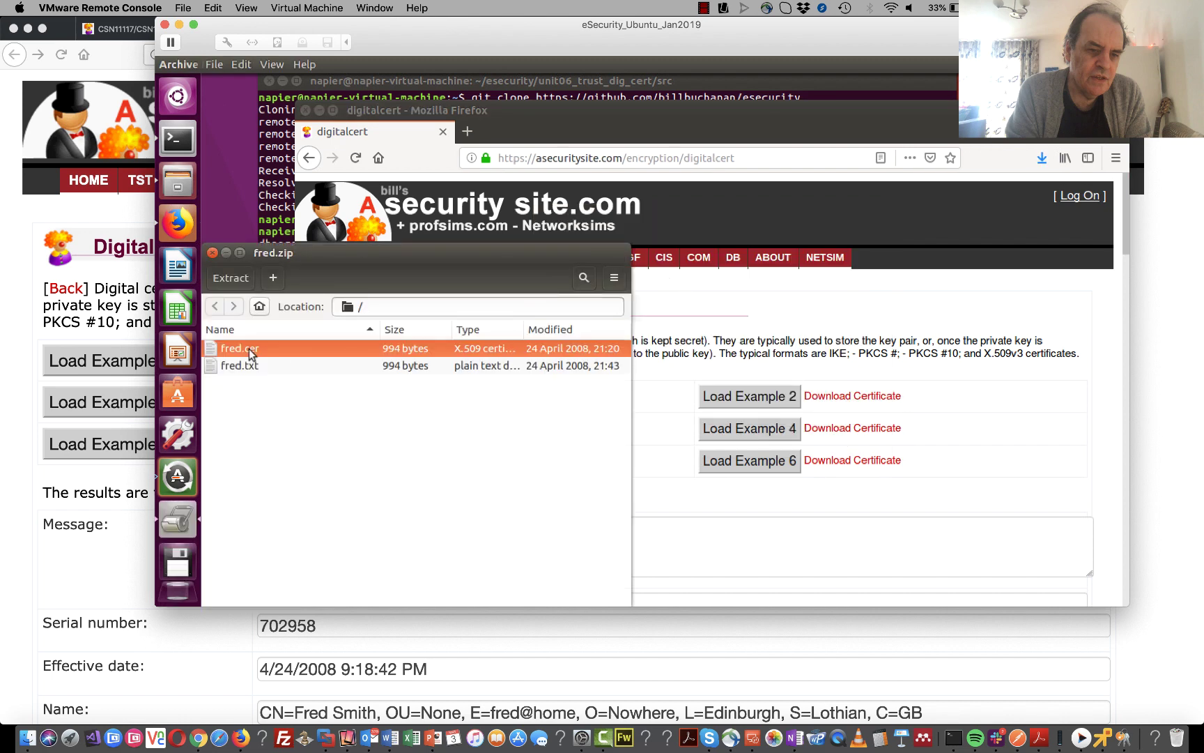
- Open fred.cer in the certificate viewer and check its expiry date. Expand the full details down to the MD5 fingerprint
double_click(251, 354)
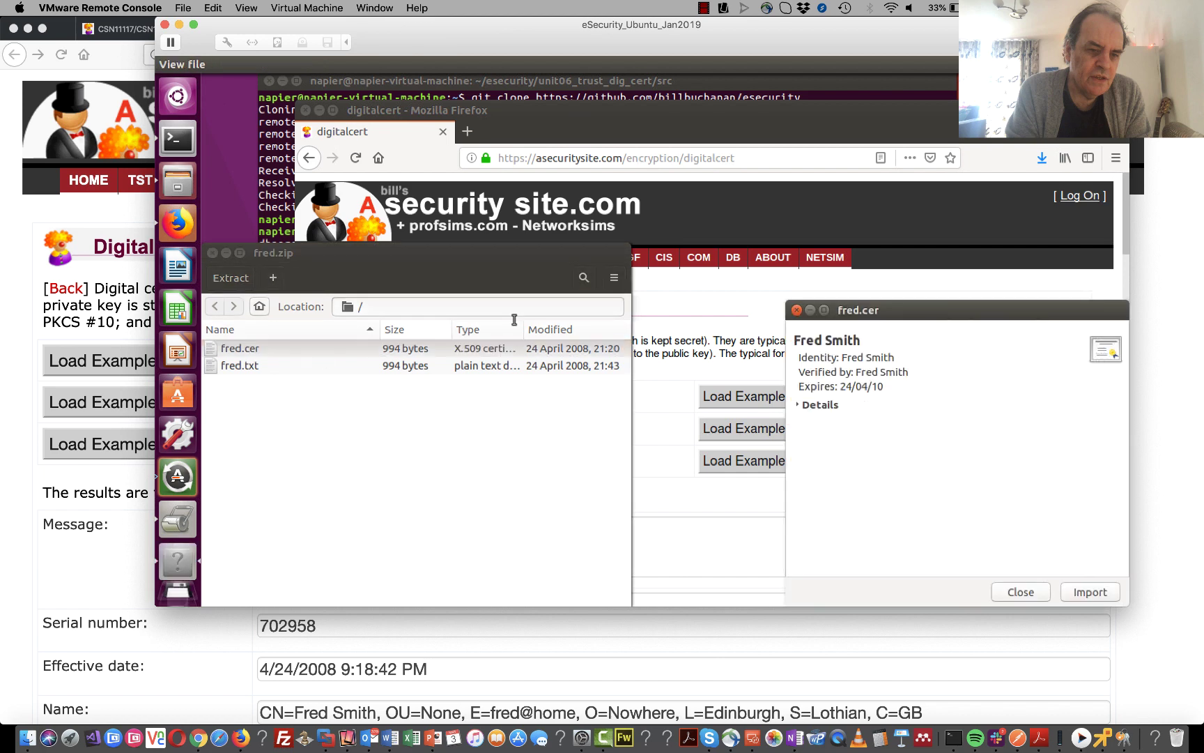
left_click_drag(866, 311, 475, 178)
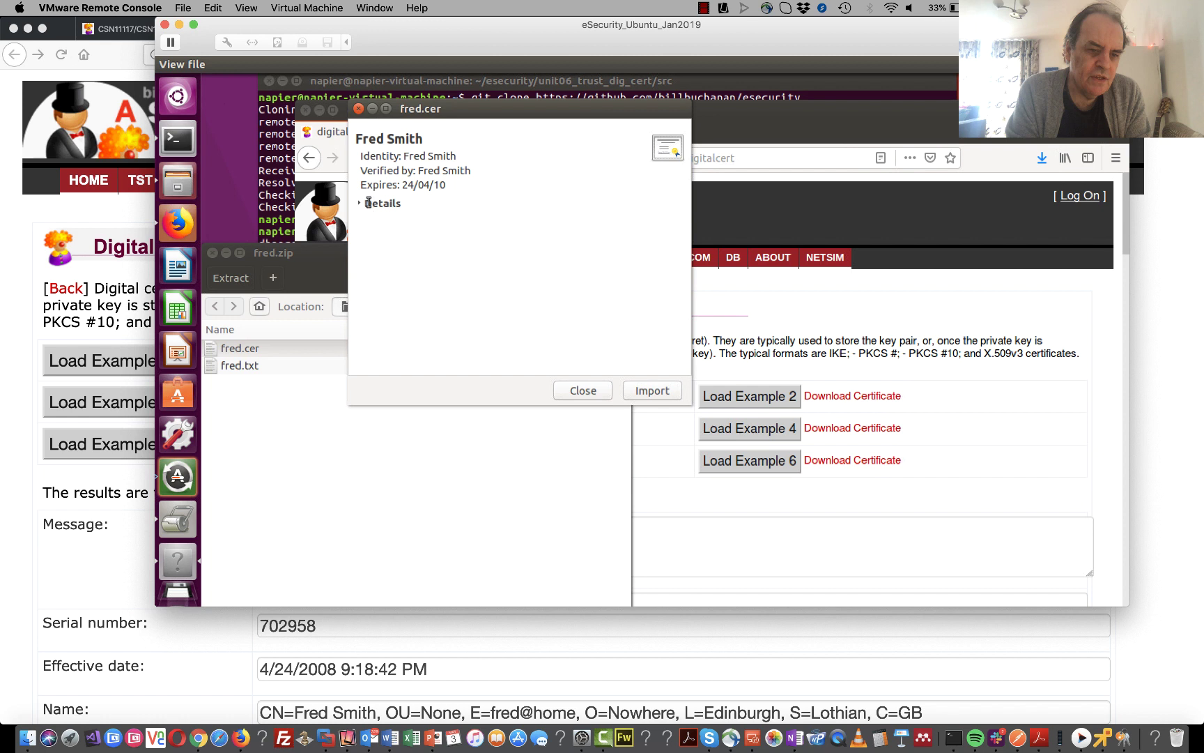
left_click_drag(445, 185, 399, 186)
left_click(360, 204)
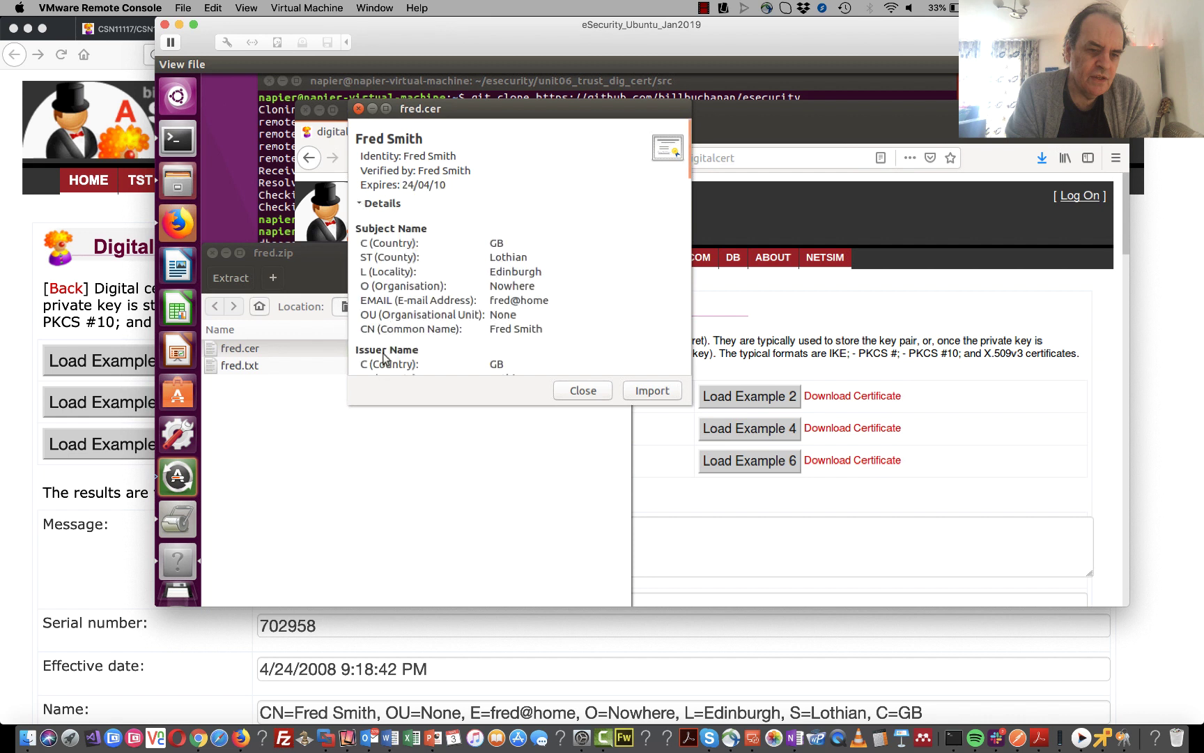
scroll(384, 357, "down", 5)
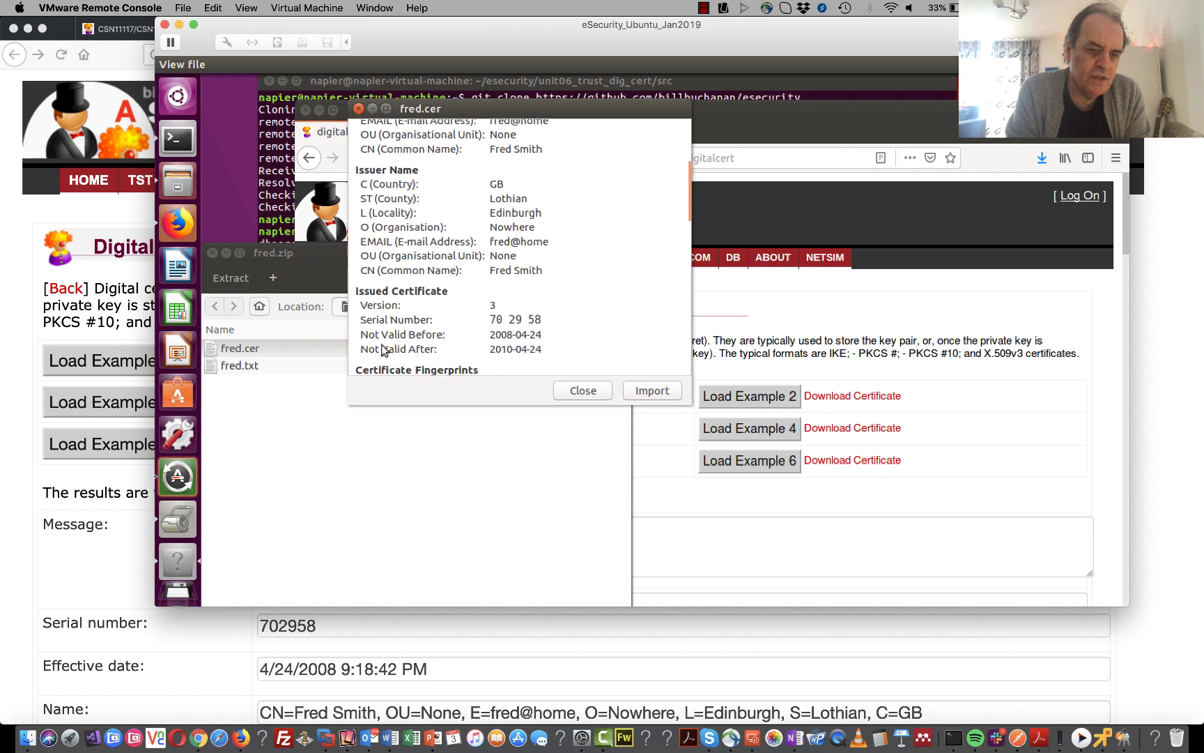
scroll(382, 351, "down", 2)
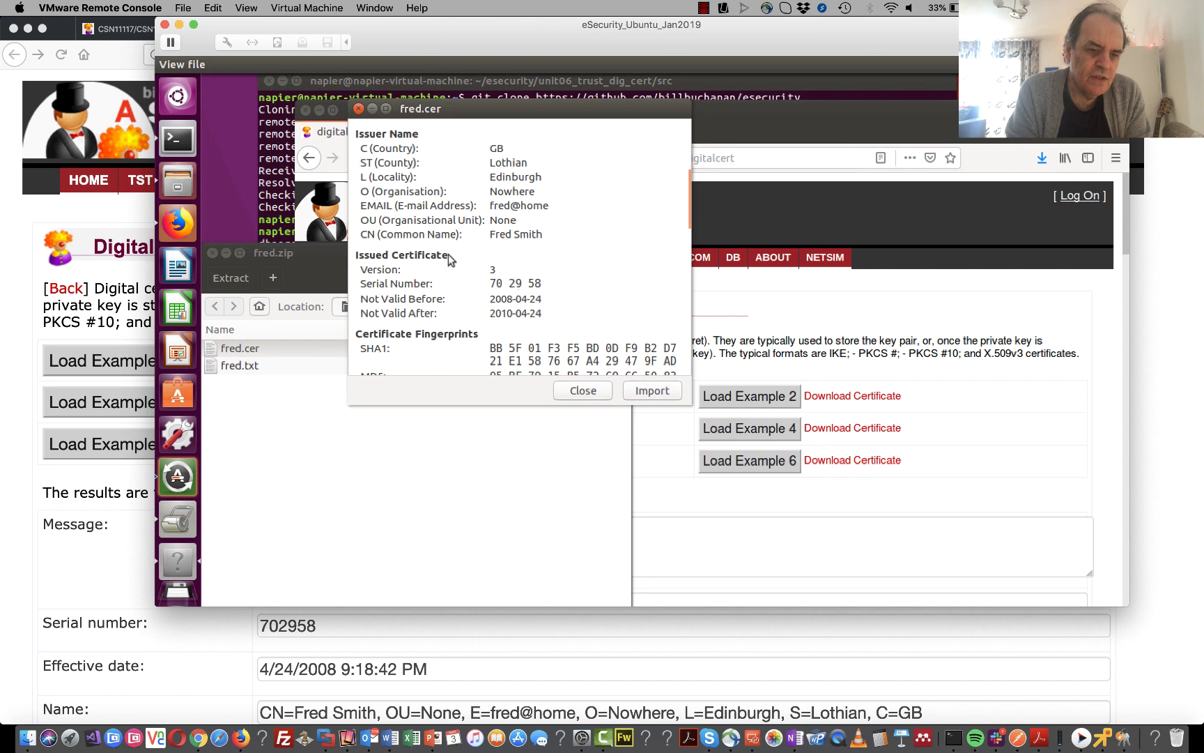
scroll(453, 289, "down", 1)
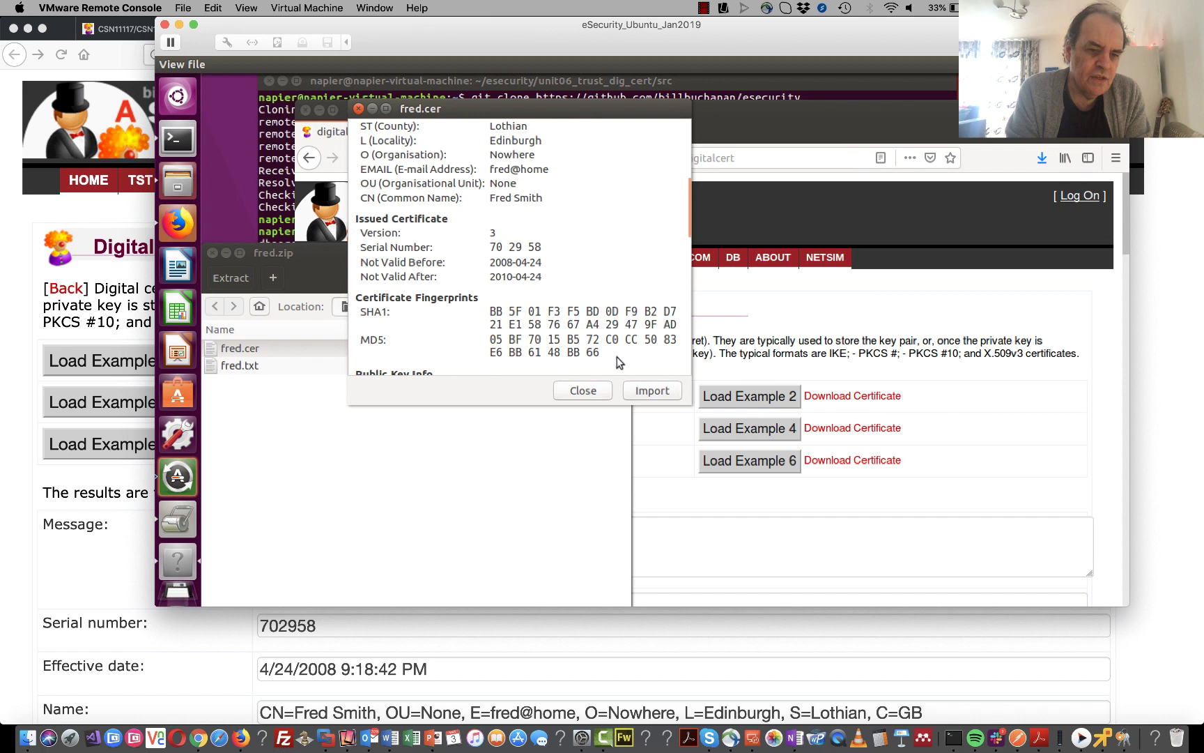
left_click_drag(617, 357, 567, 346)
left_click(566, 346)
- Review fred.cer's RSA key algorithm and its SHA1-with-RSA signature bytes
scroll(565, 346, "down", 2)
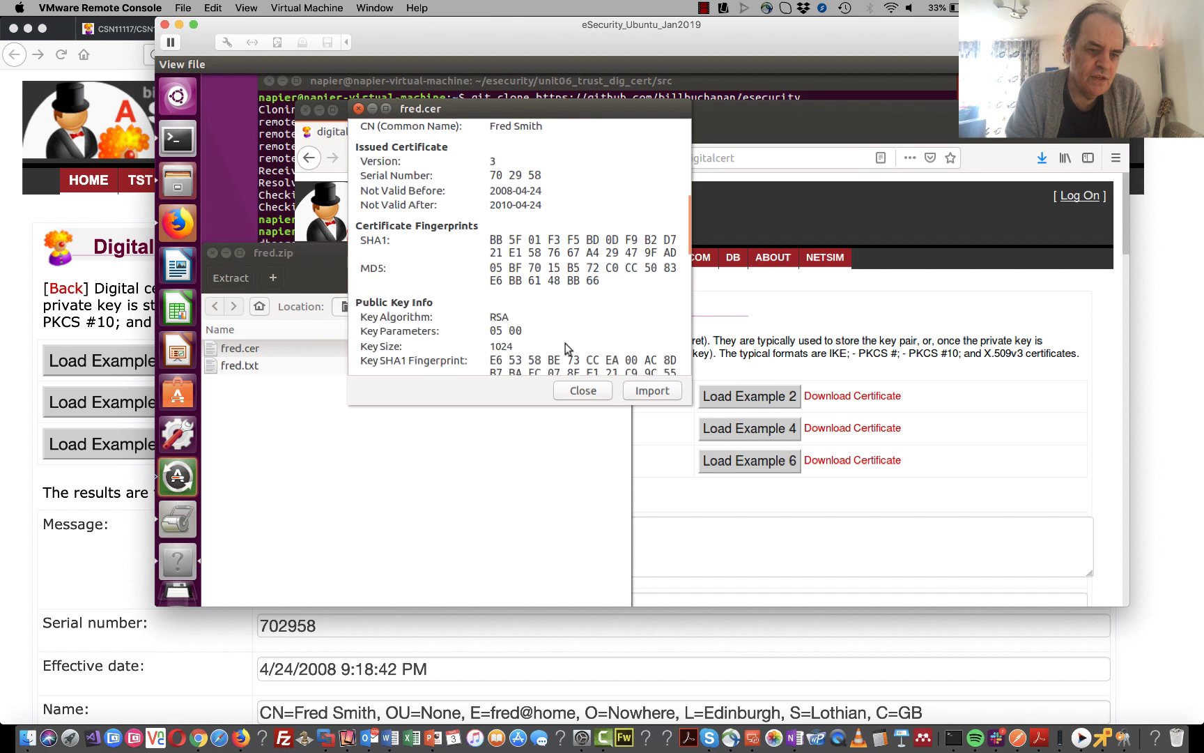
double_click(492, 318)
scroll(491, 321, "down", 6)
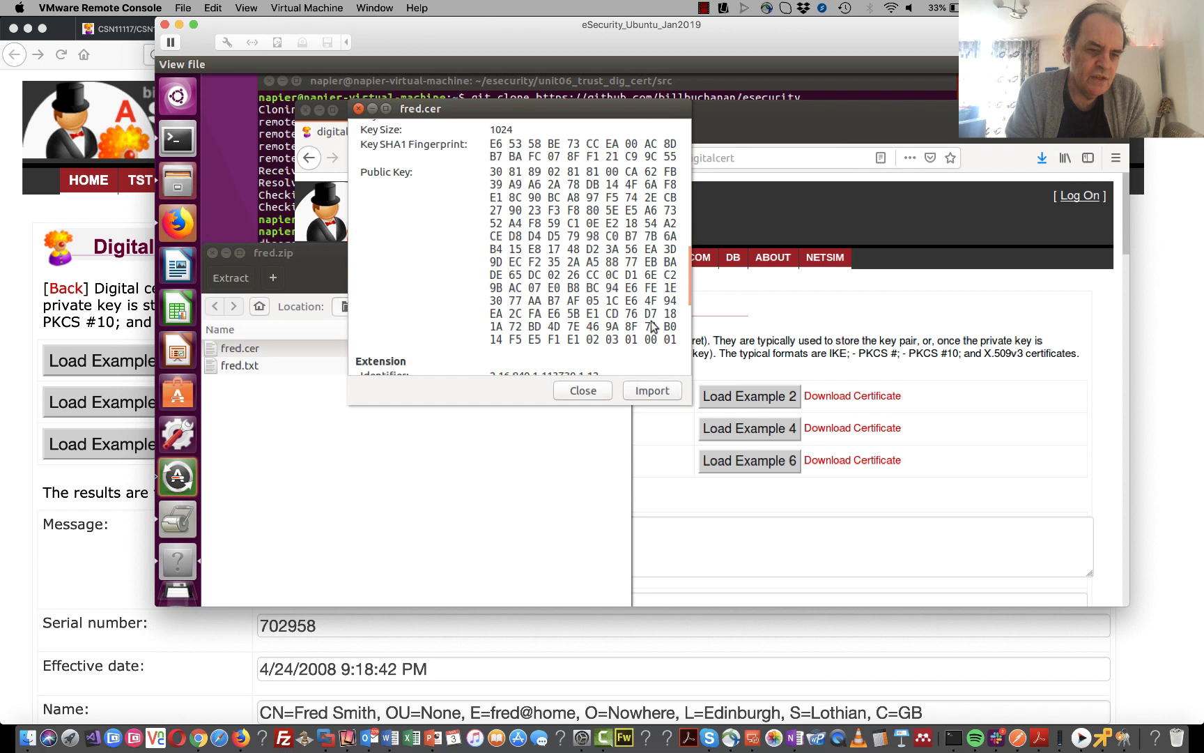
scroll(653, 326, "down", 5)
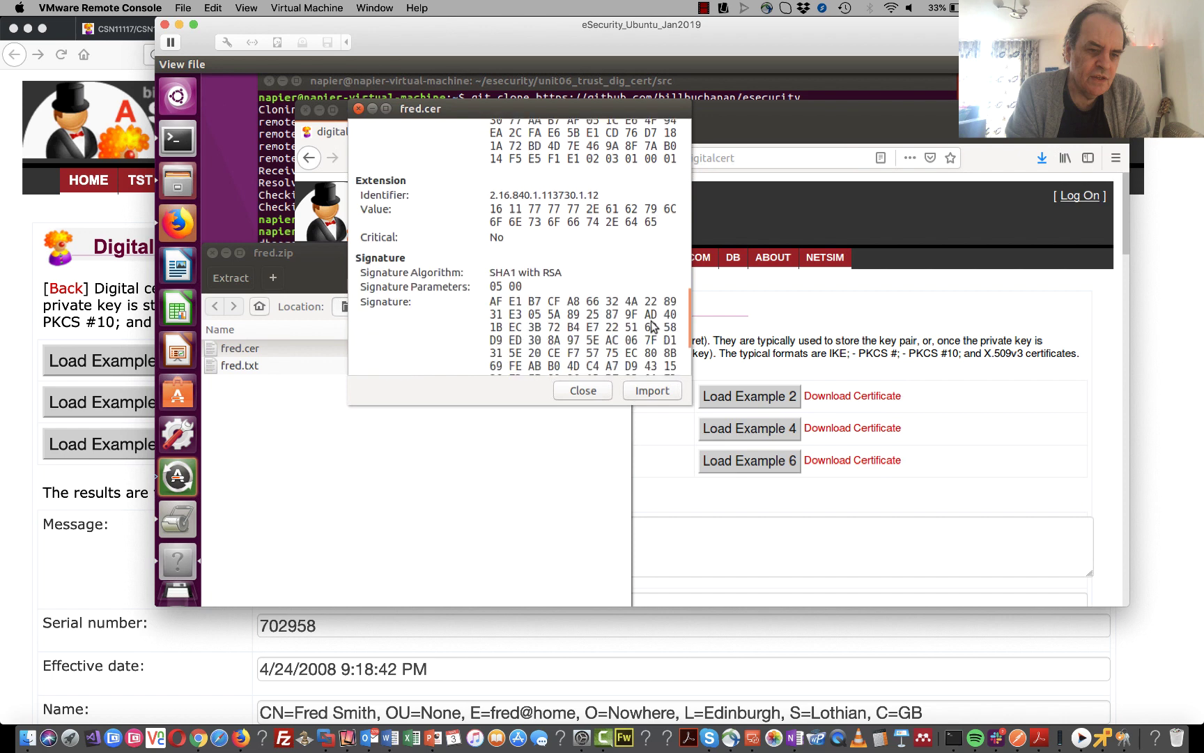
scroll(653, 326, "down", 1)
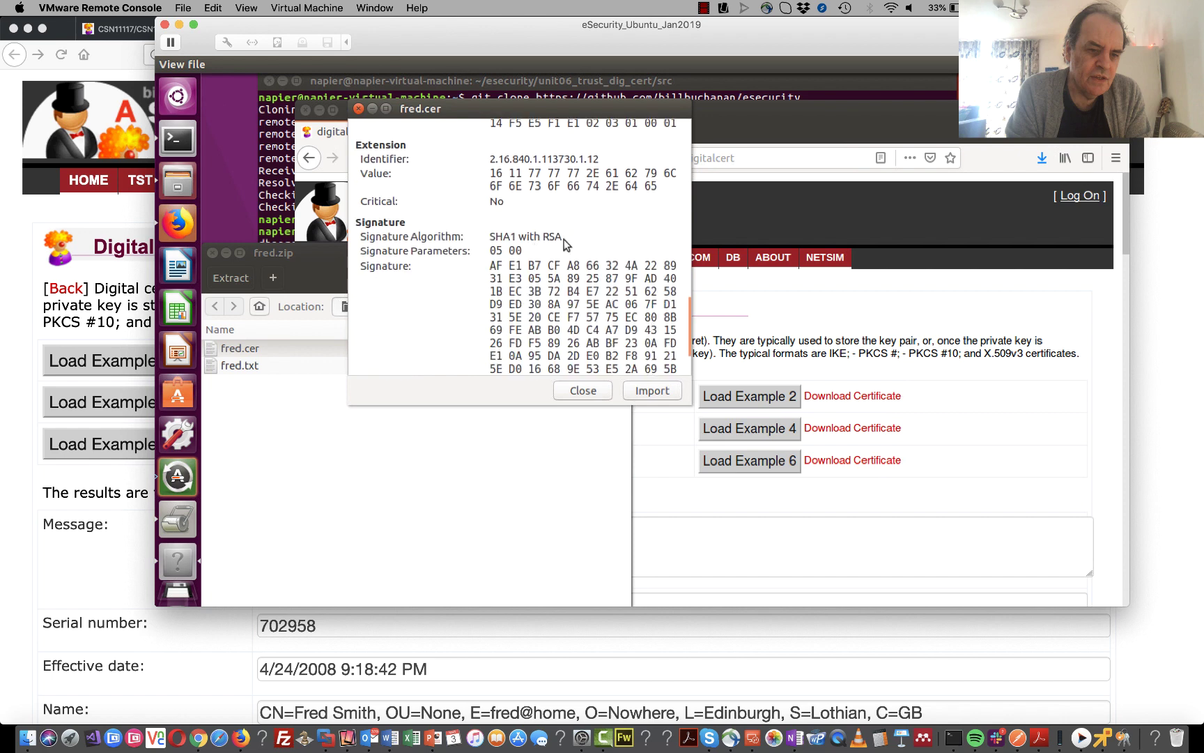
left_click_drag(563, 239, 491, 243)
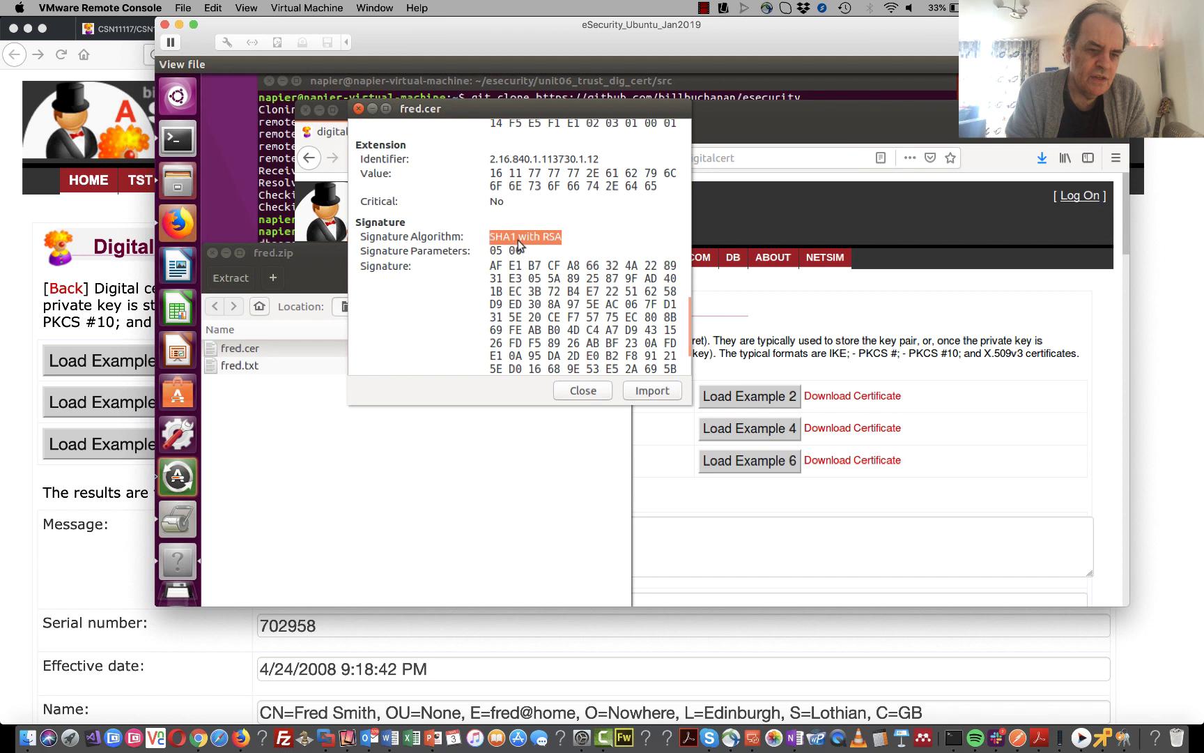
left_click(503, 241)
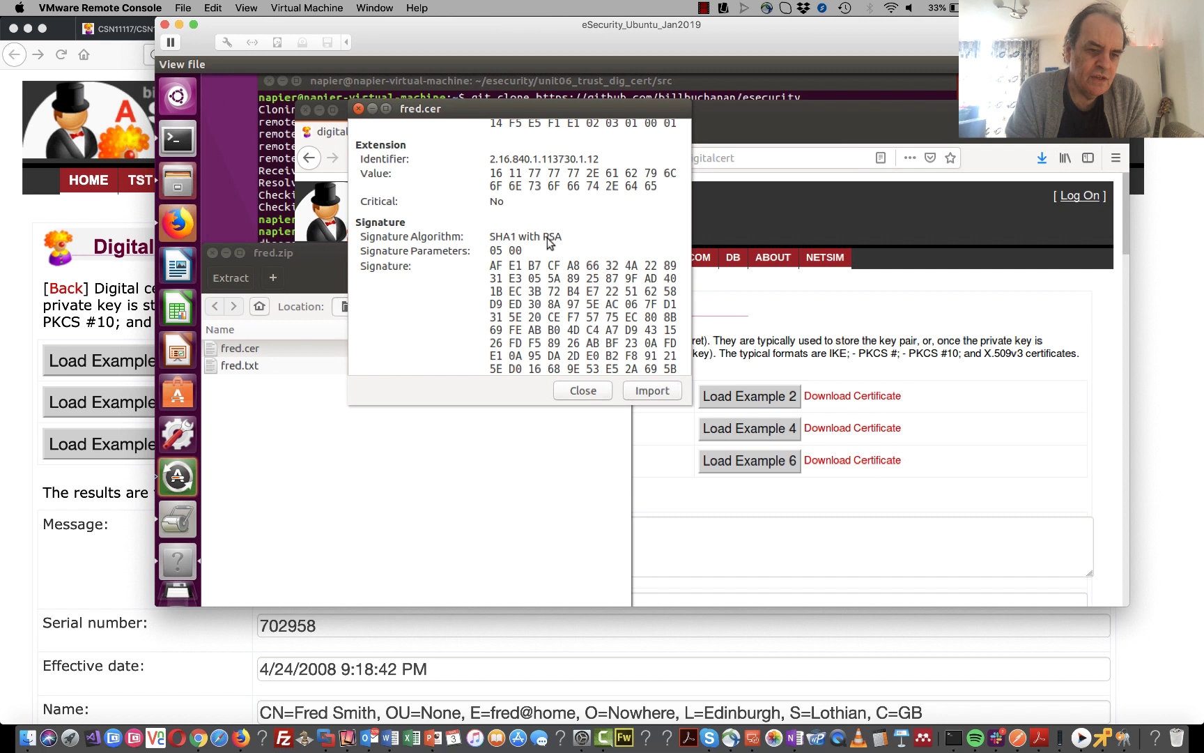
scroll(546, 238, "down", 1)
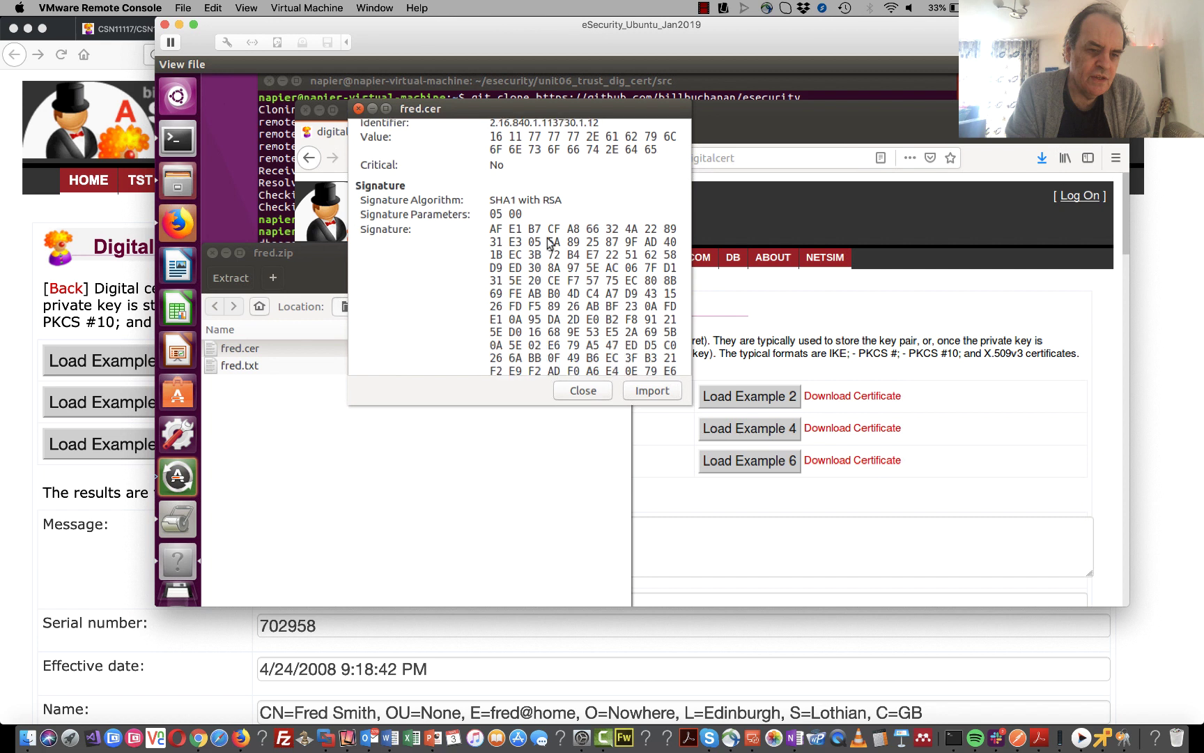
scroll(547, 241, "down", 1)
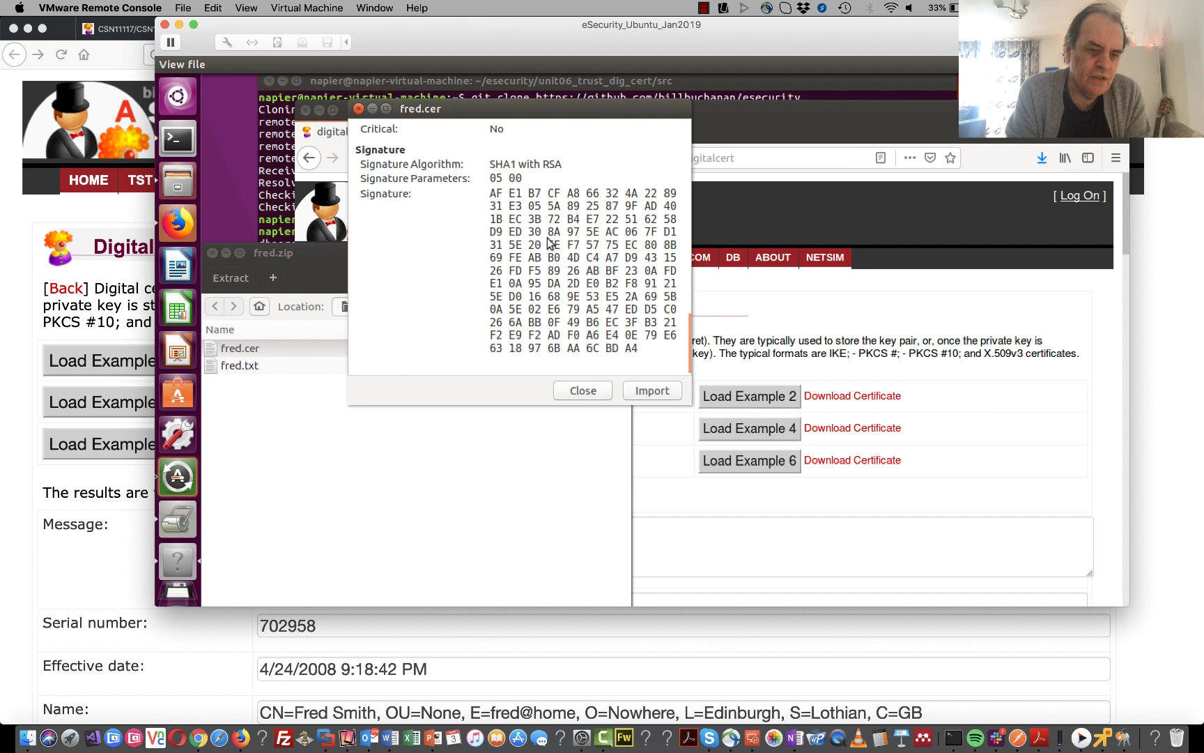
scroll(548, 241, "down", 1)
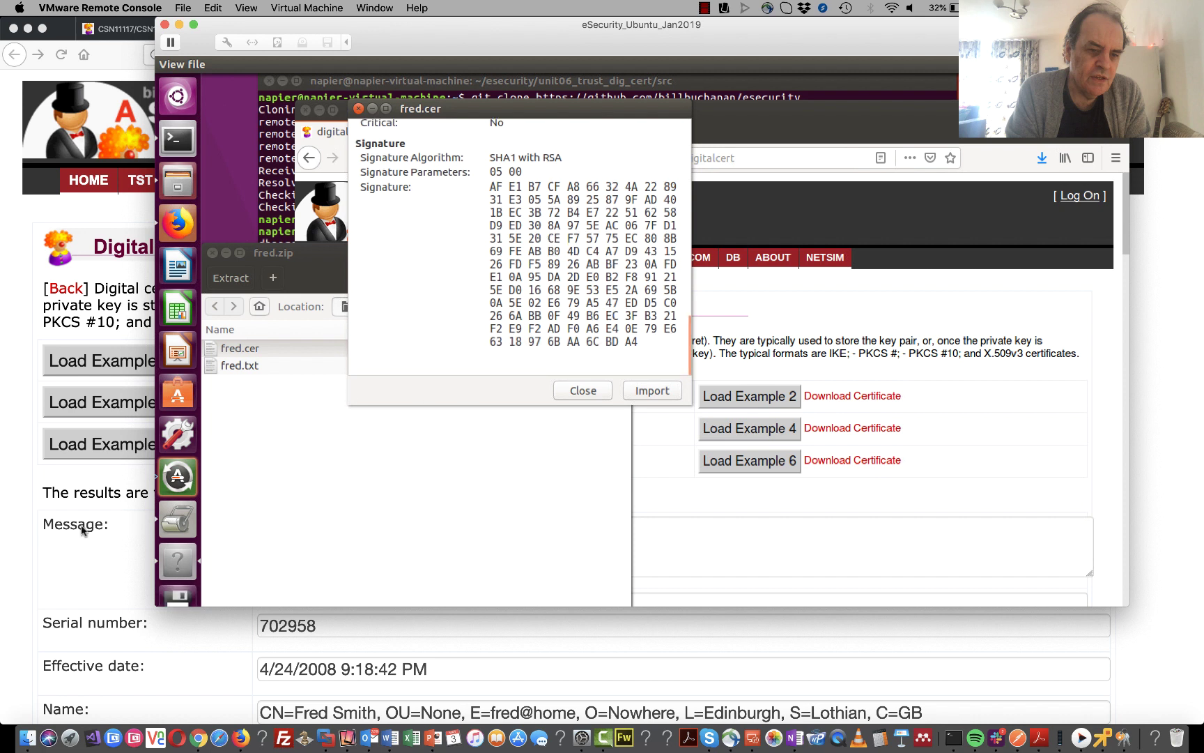
left_click(93, 553)
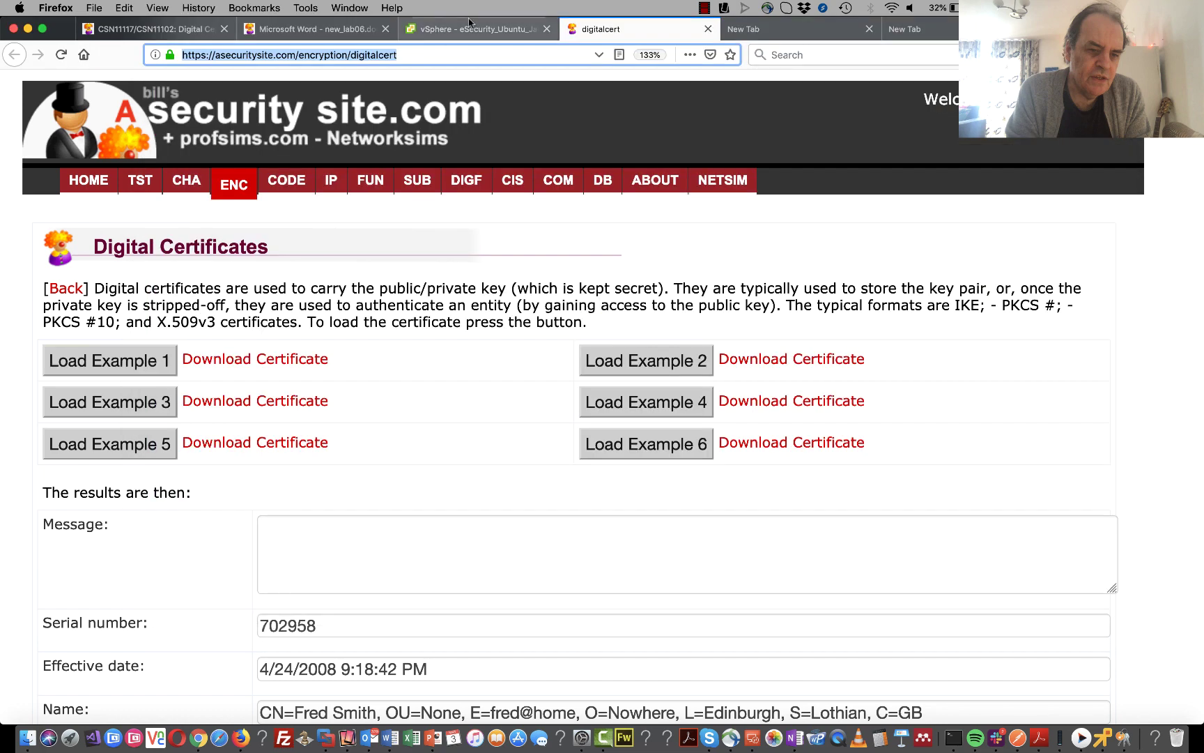
left_click(304, 26)
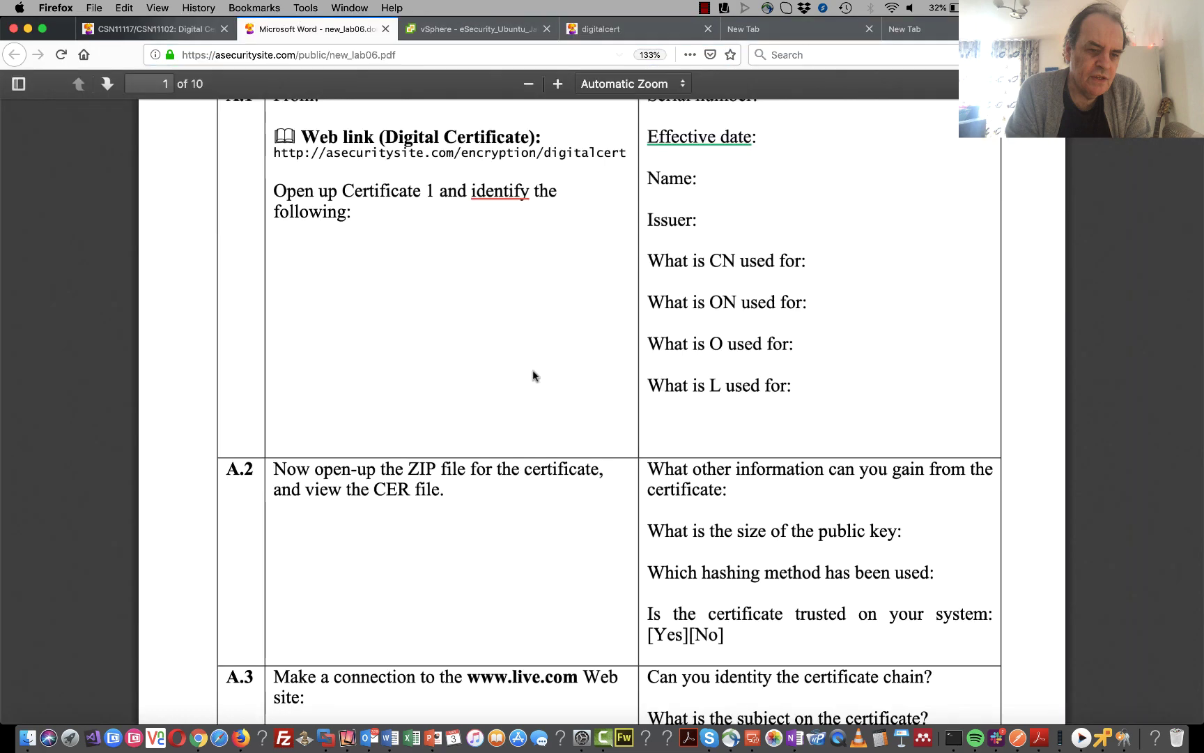
scroll(540, 385, "down", 3)
scroll(540, 385, "down", 2)
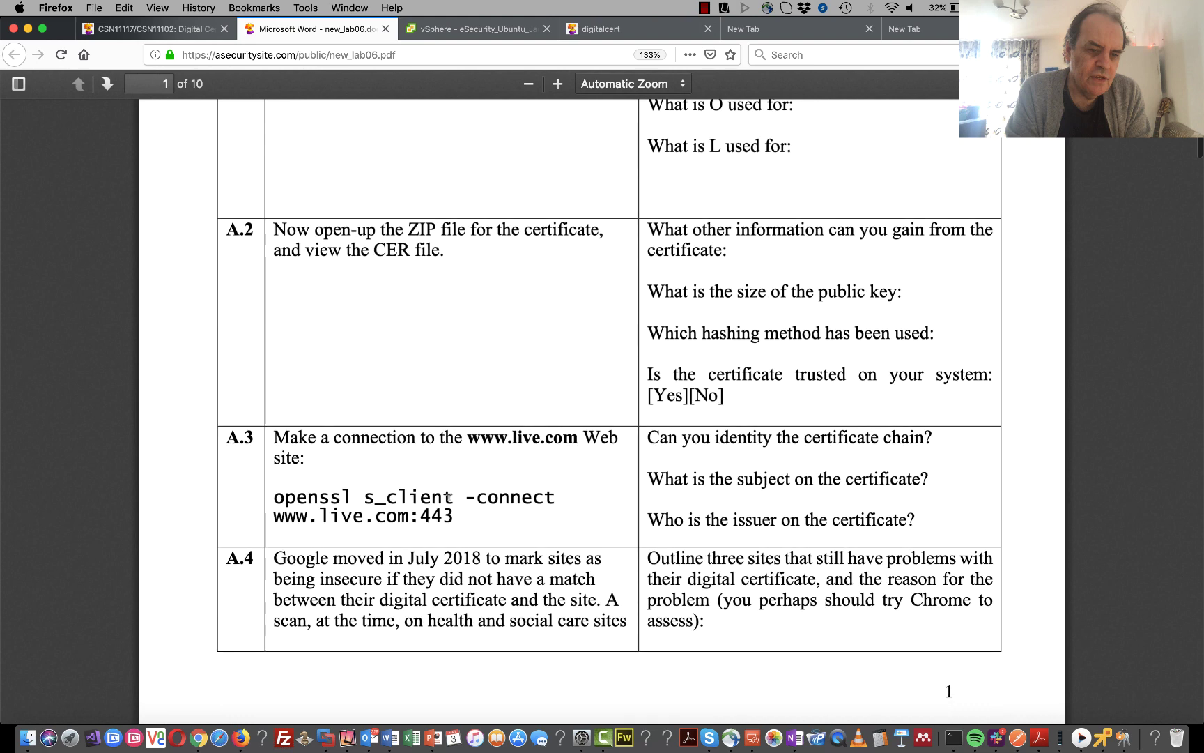
left_click_drag(356, 503, 228, 511)
triple_click(276, 496)
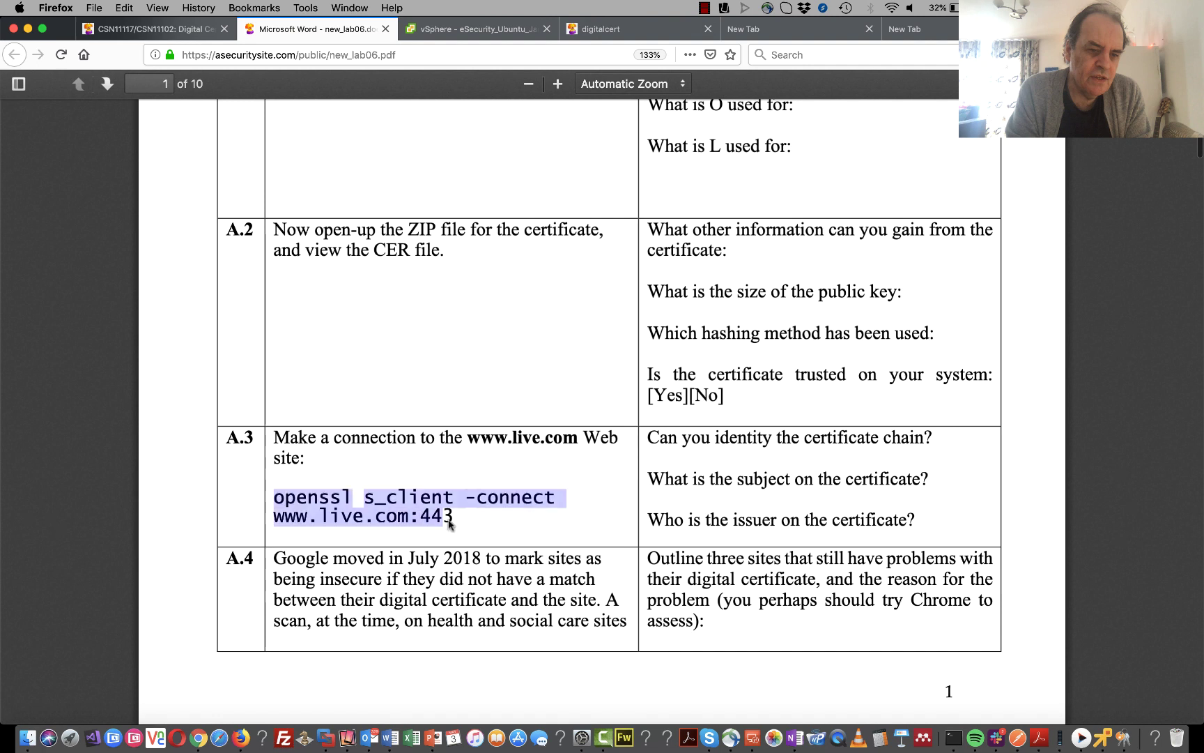
right_click(413, 490)
left_click(463, 496)
left_click(1102, 737)
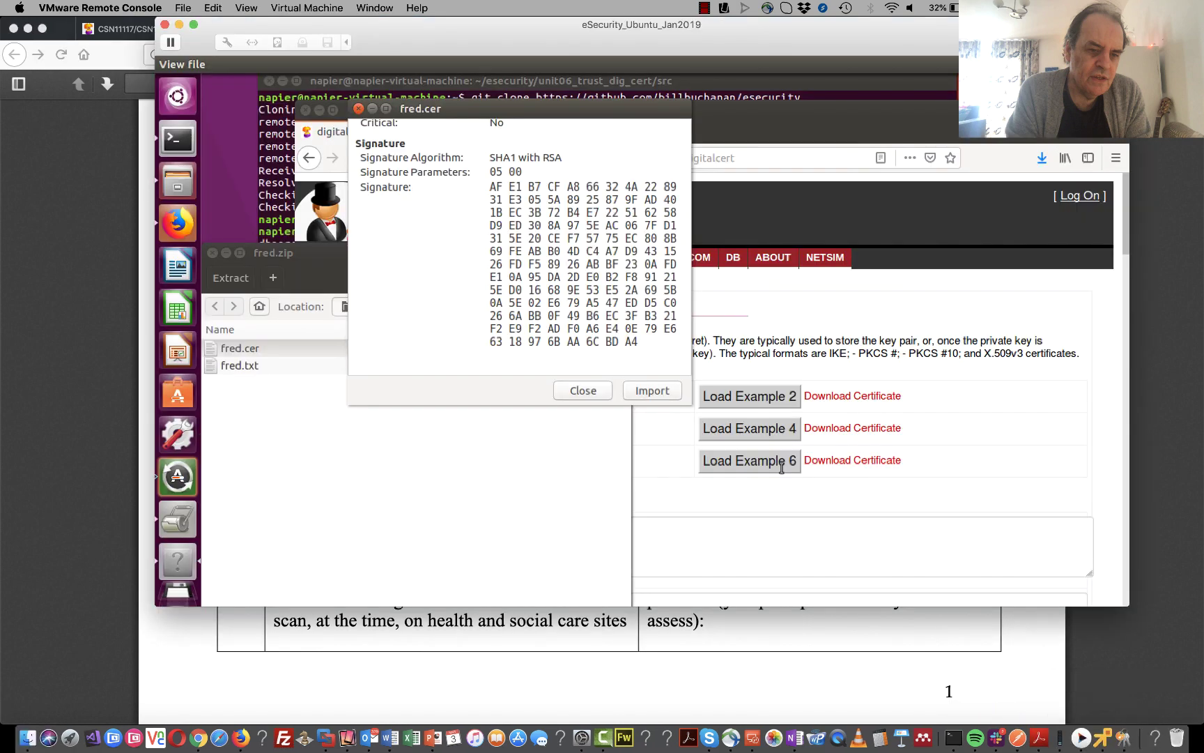
left_click(274, 135)
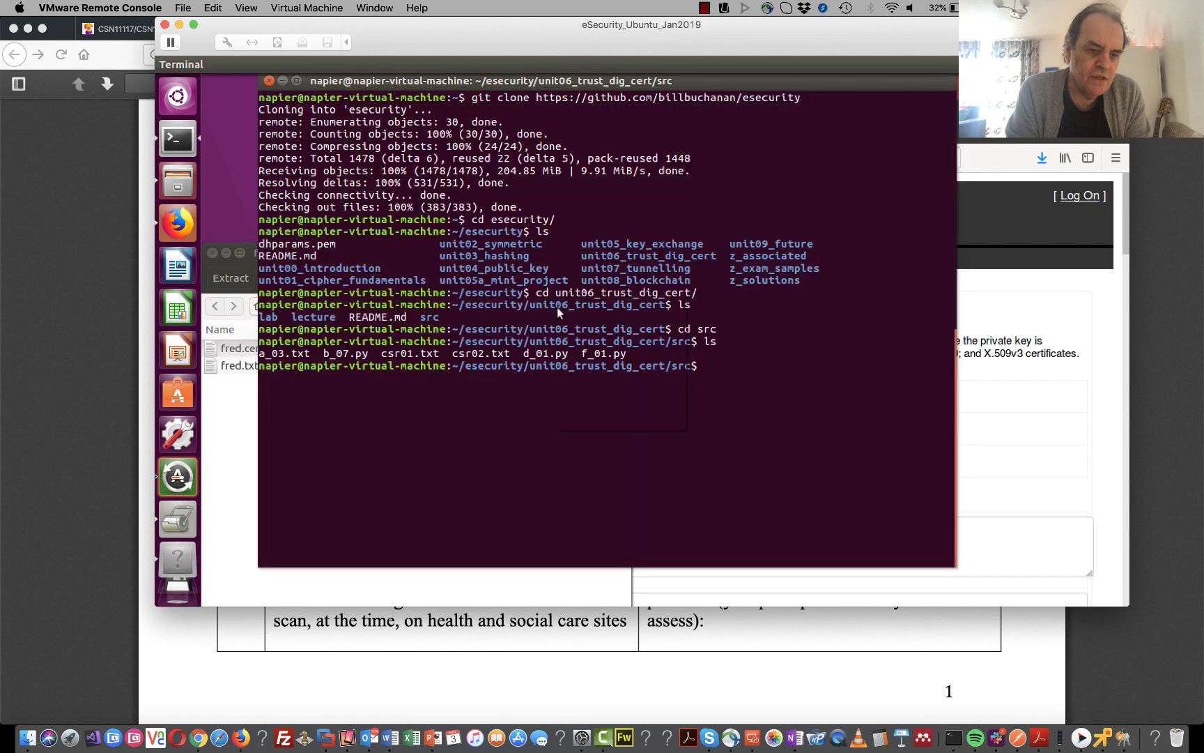
left_click(601, 354)
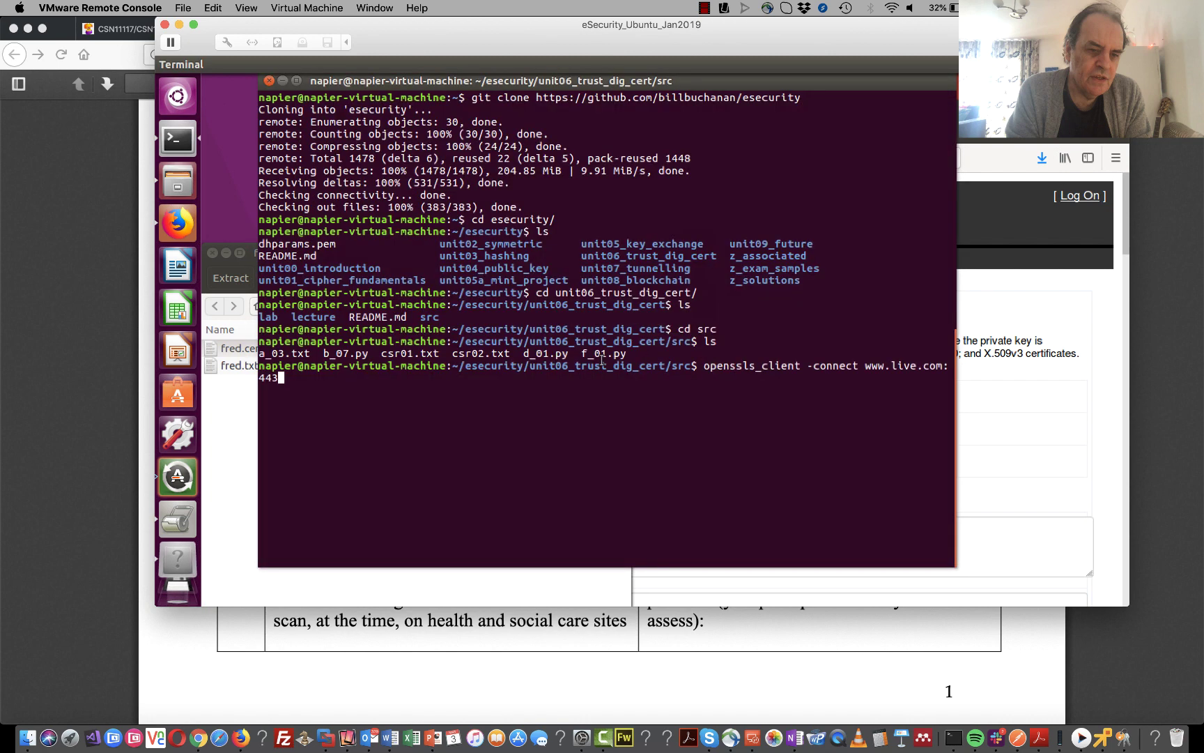
key("Return")
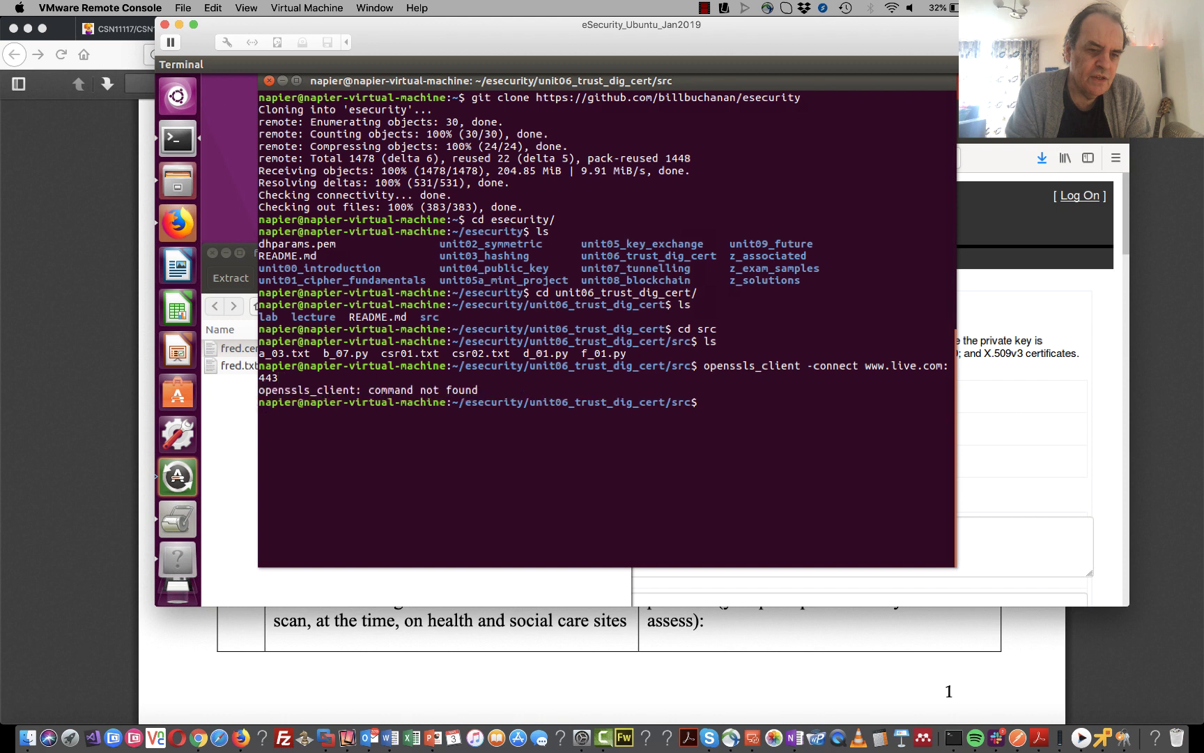
key("Up")
key("Left")
key("Left")
key("Left")
key("Left")
key("Left")
key("Left")
key("Left")
key("Left")
key("Left")
key("Left")
key("Left")
key("Left")
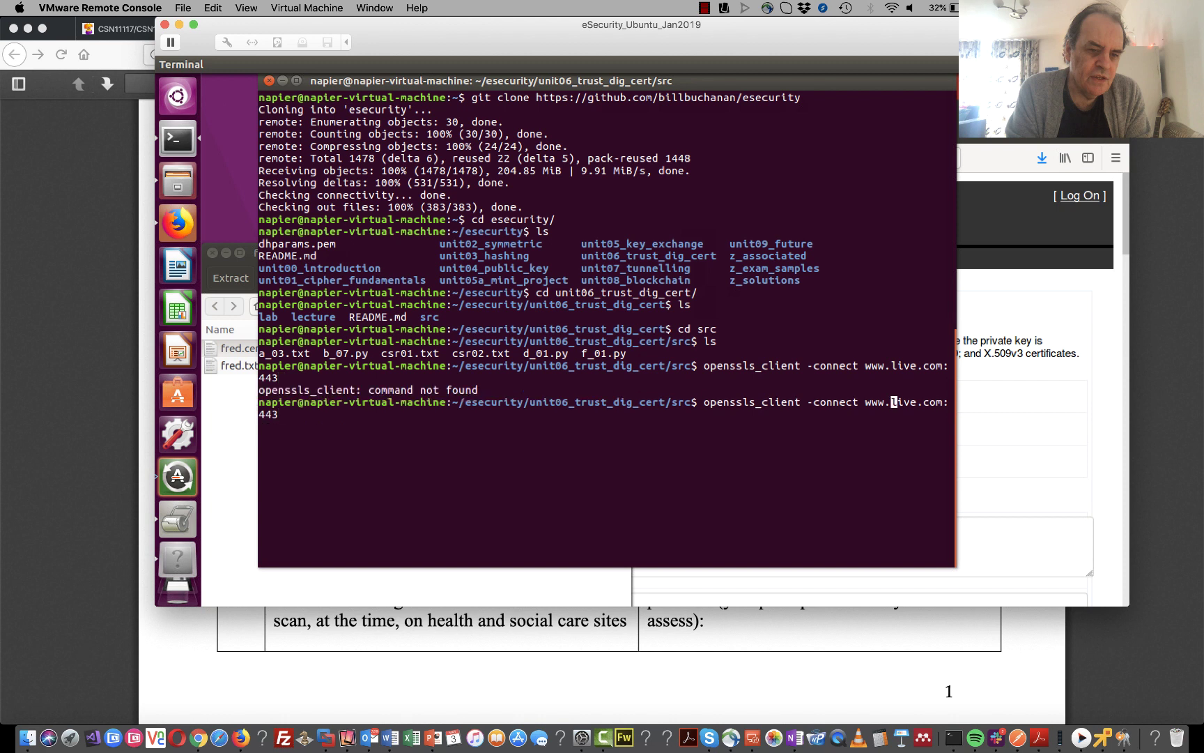
key("Left")
key("Left")
key("Left")
key("Left")
key("Left")
key("Left")
key("Left")
key("Left")
key("Left")
key("Left")
key("Left")
key("Left")
key("Left")
key("Left")
key("Left")
key("Left")
key("Left")
key("Left")
key("Left")
key("Left")
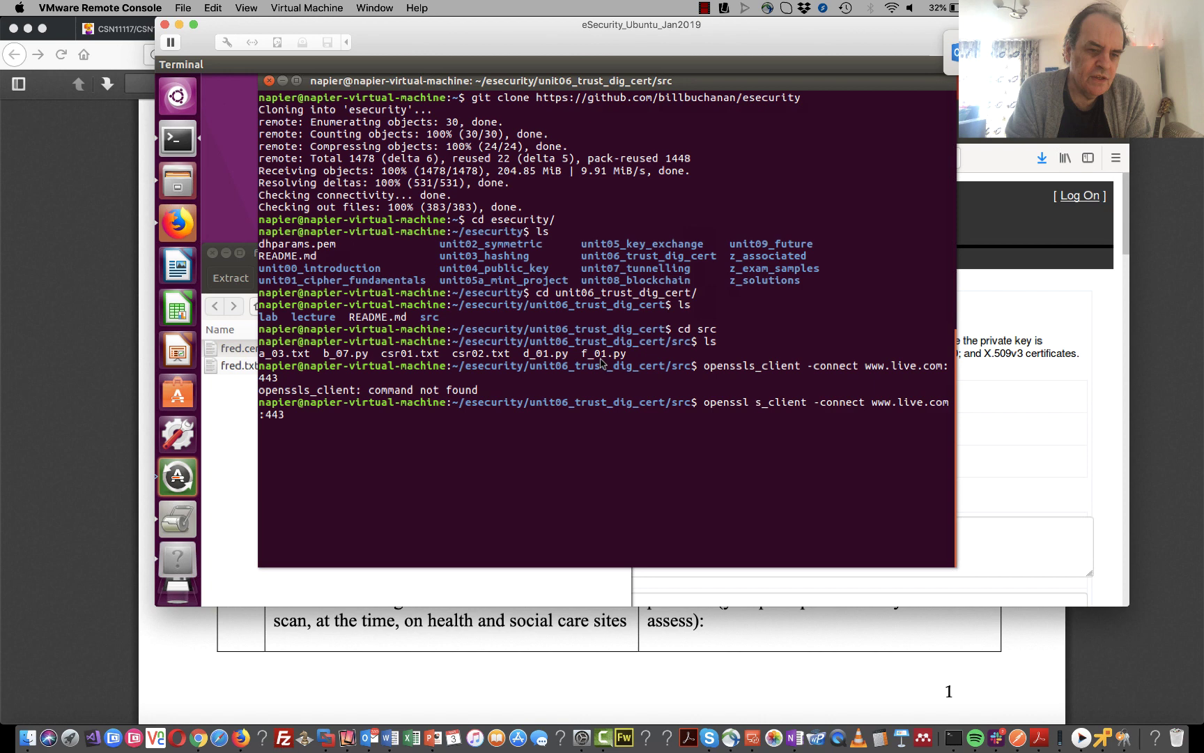
key("Return")
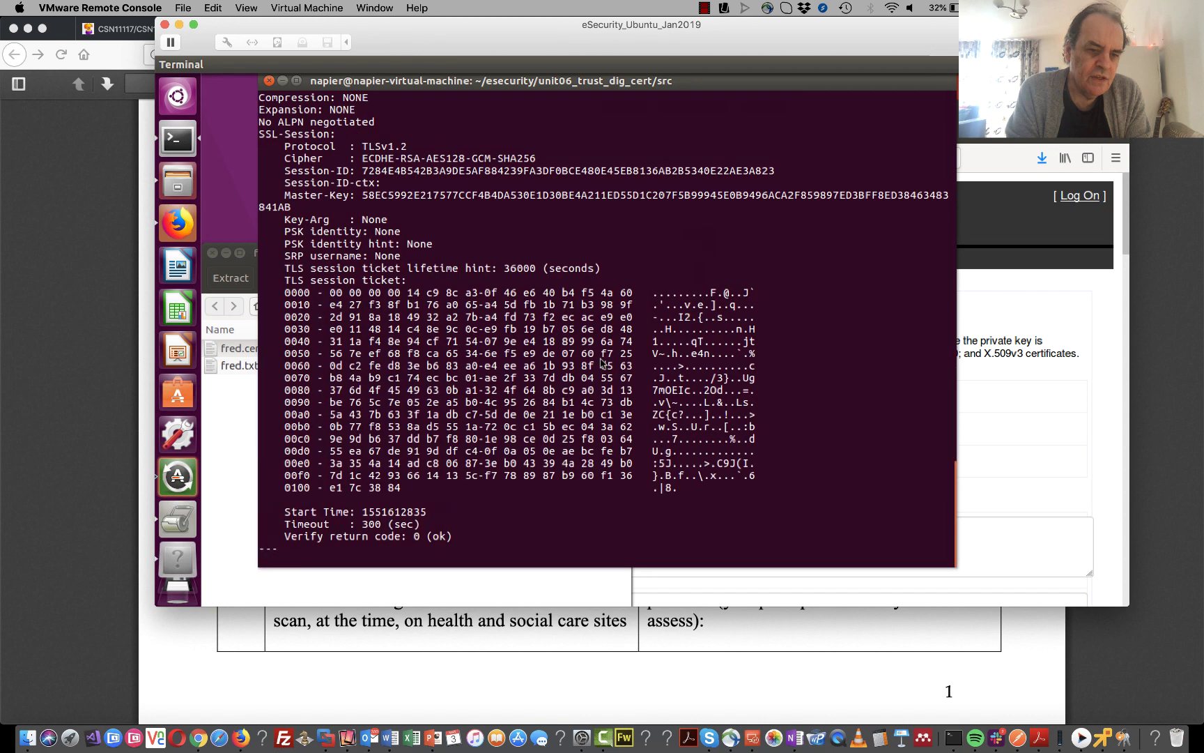
- Scroll up the openssl output and highlight the certificate's subject and DigiCert issuer lines
key("Return")
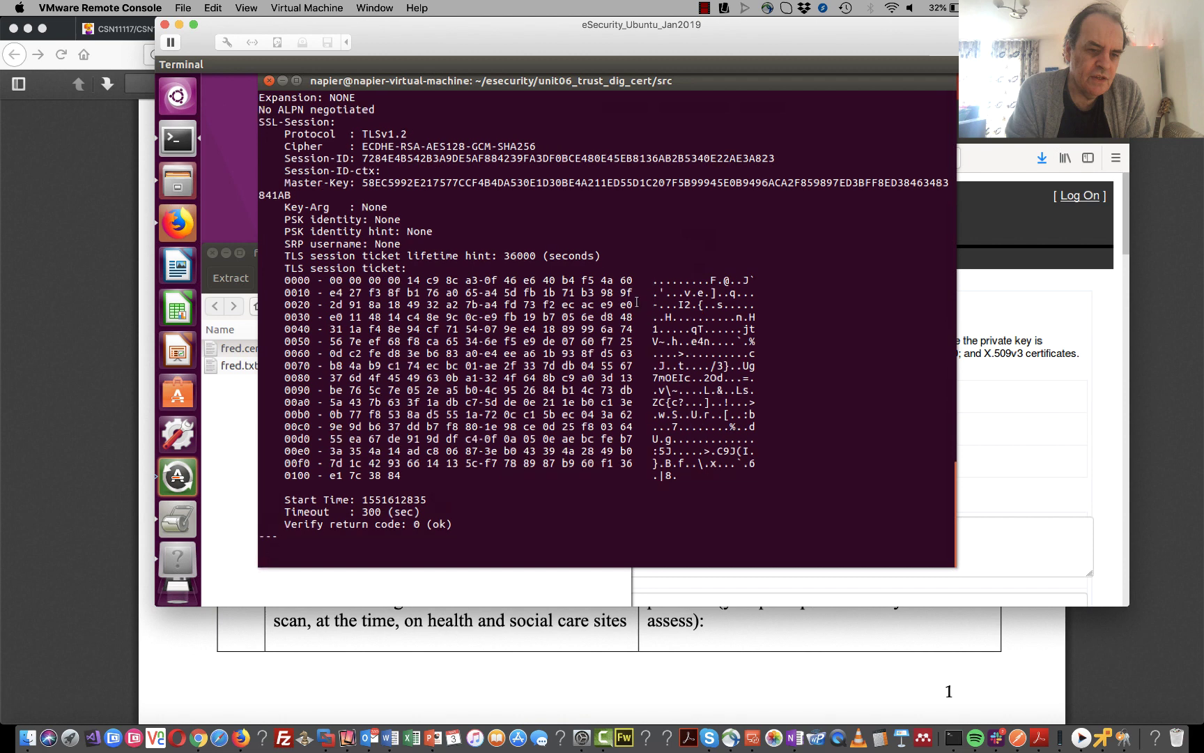
scroll(636, 302, "up", 4)
scroll(636, 301, "up", 2)
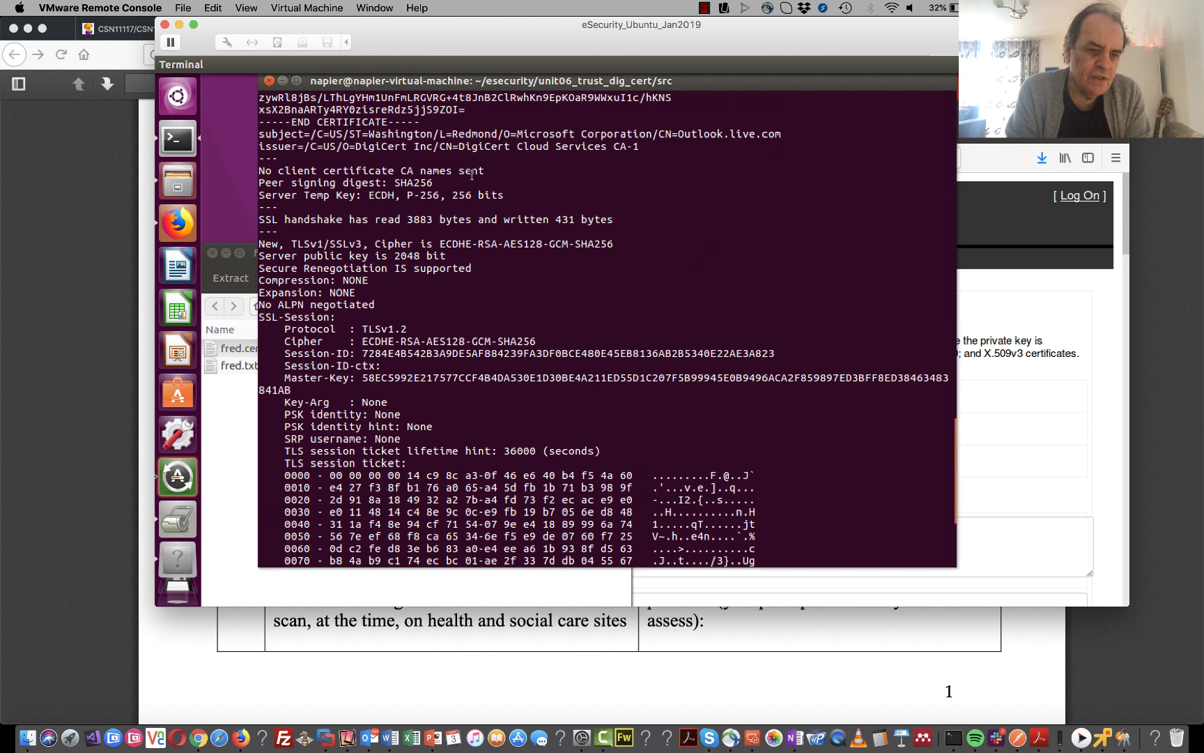
scroll(471, 174, "up", 2)
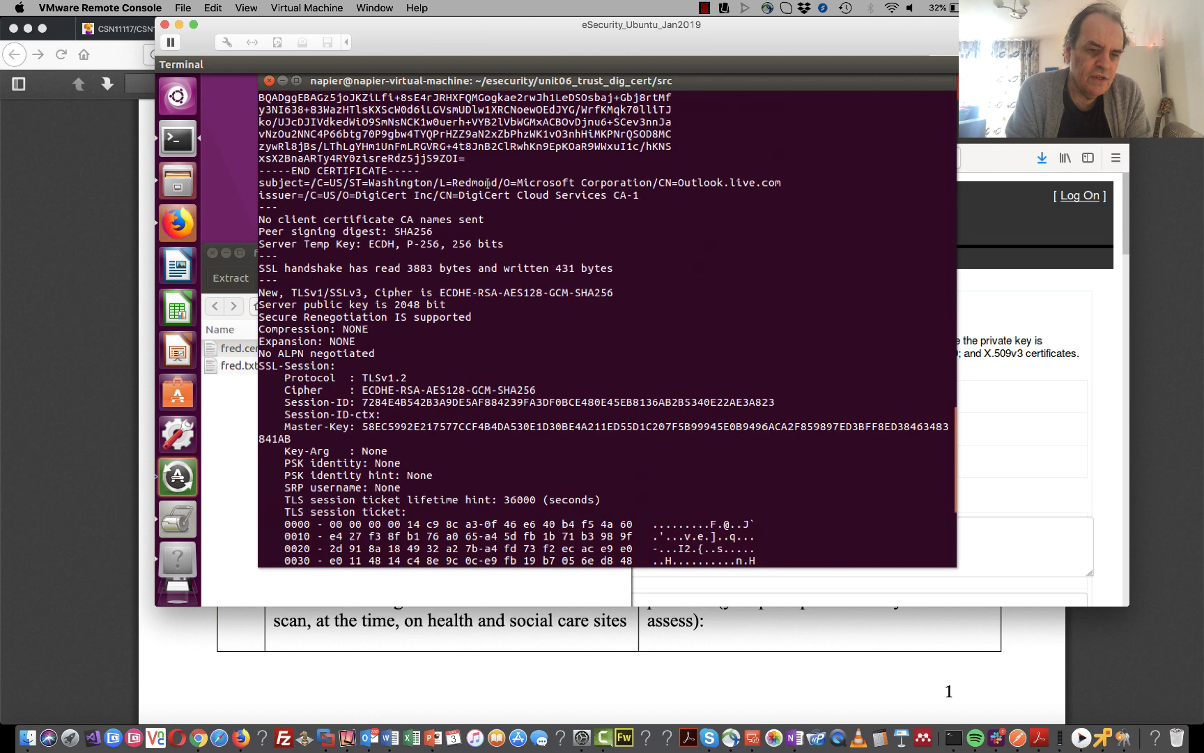
scroll(487, 183, "up", 2)
scroll(488, 182, "up", 4)
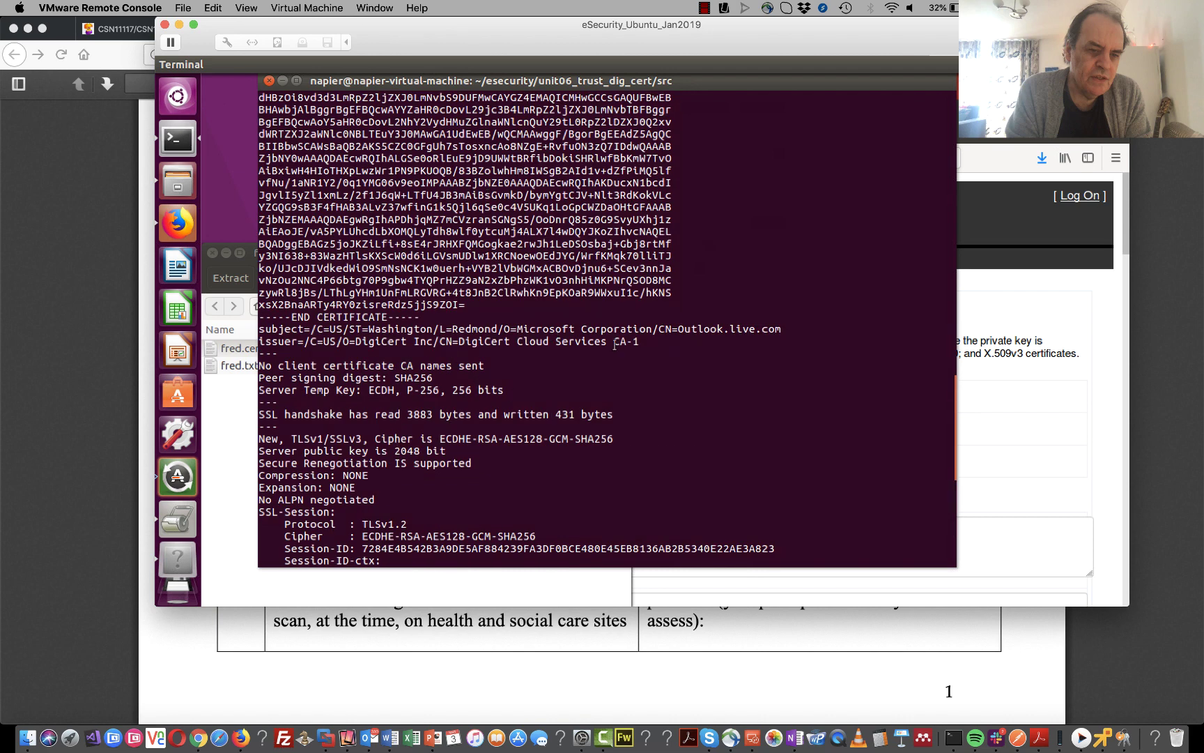
left_click_drag(788, 327, 311, 329)
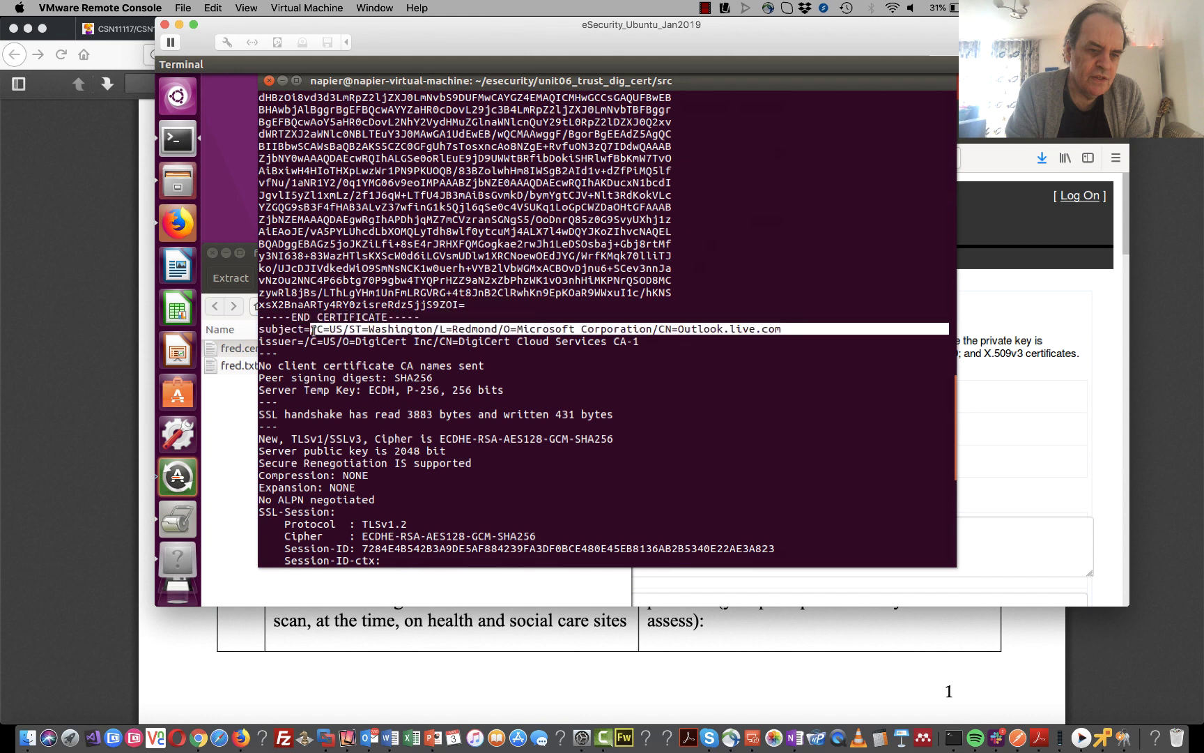
left_click_drag(640, 342, 305, 342)
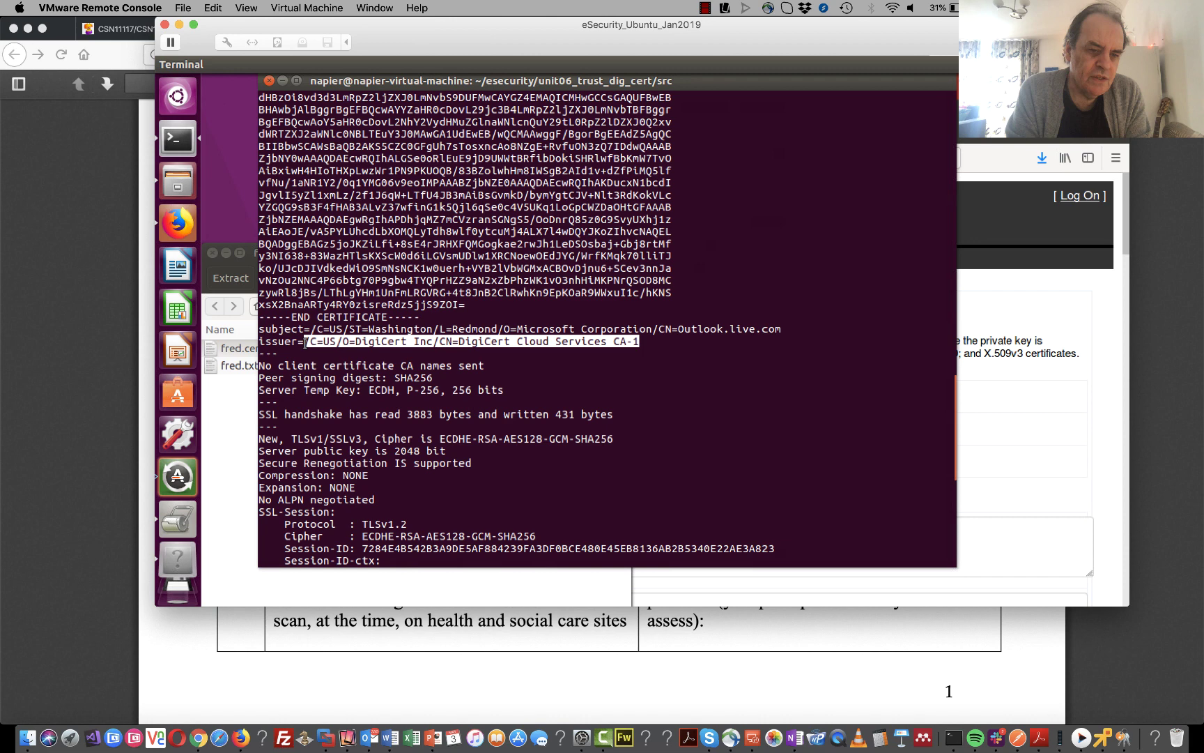
left_click(453, 350)
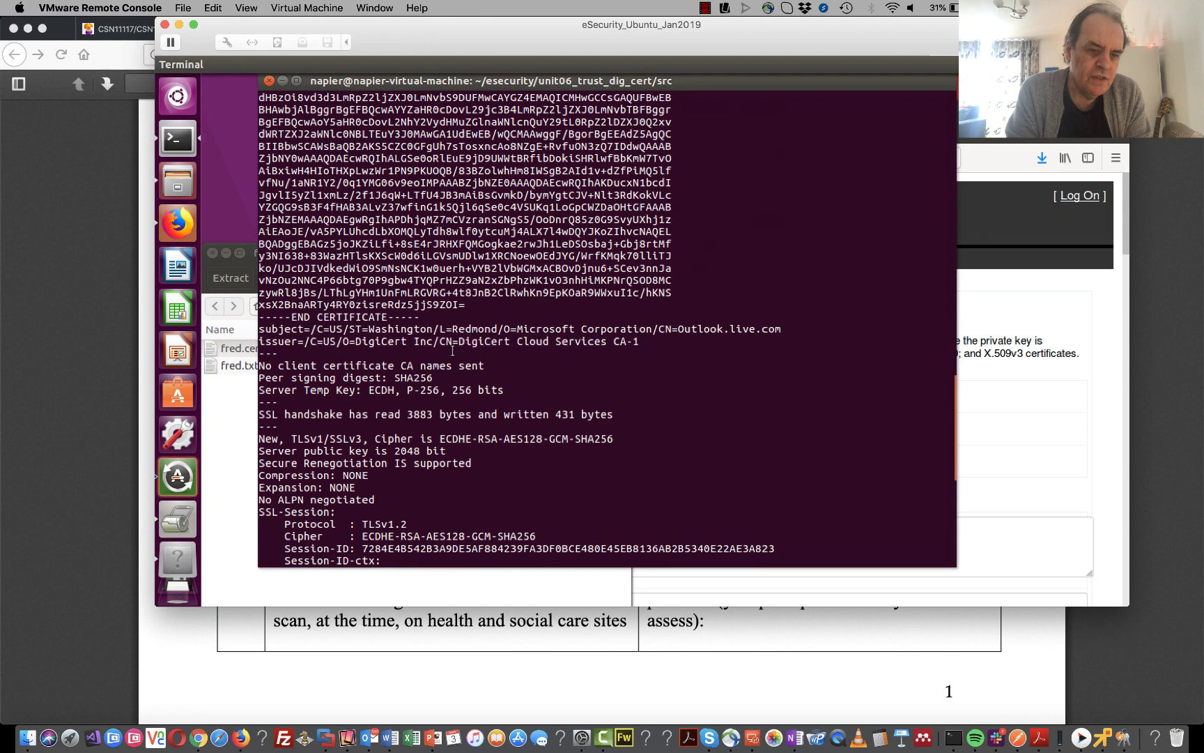
- Scroll to the certificate chain in the output, then bring back the lab sheet PDF
scroll(452, 352, "up", 2)
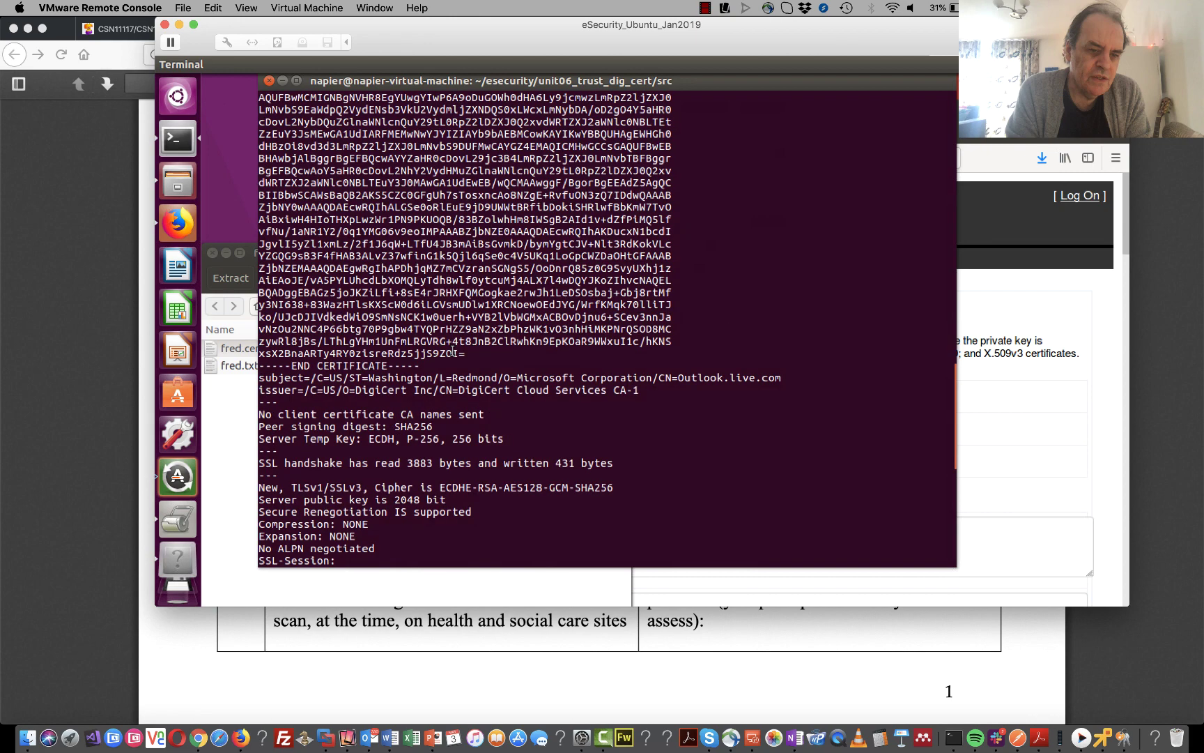
scroll(453, 352, "up", 15)
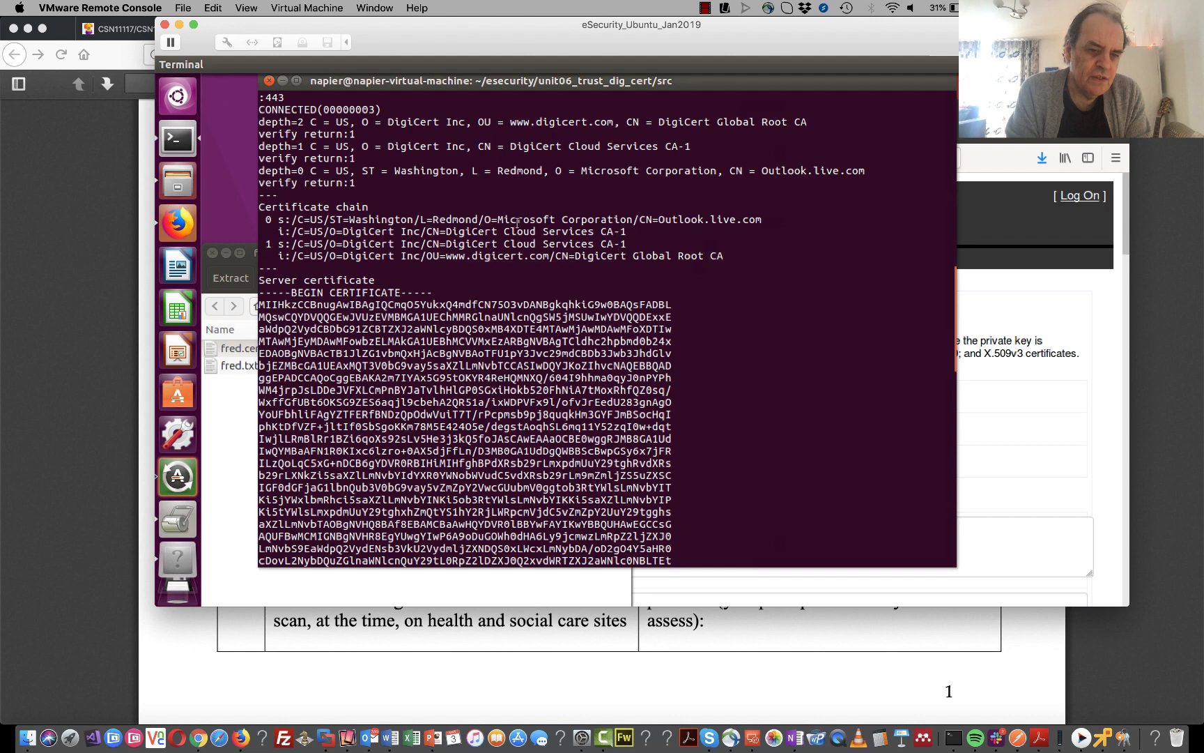
scroll(518, 222, "down", 13)
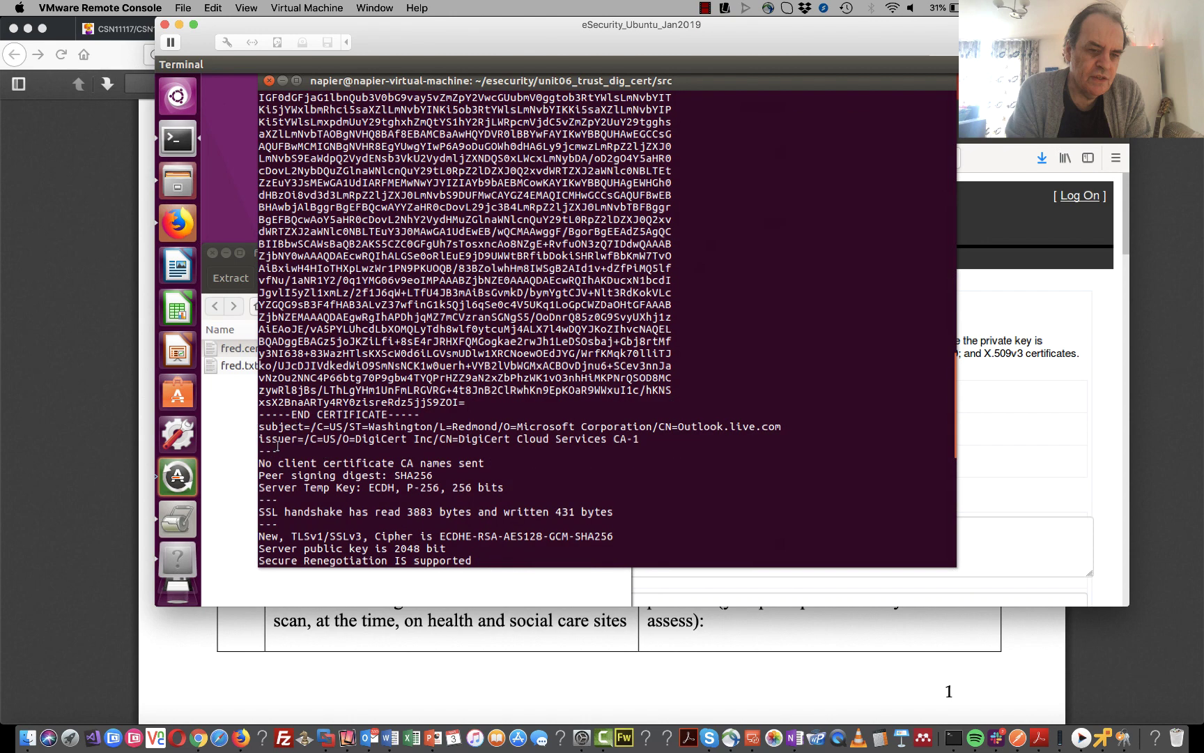
left_click(83, 411)
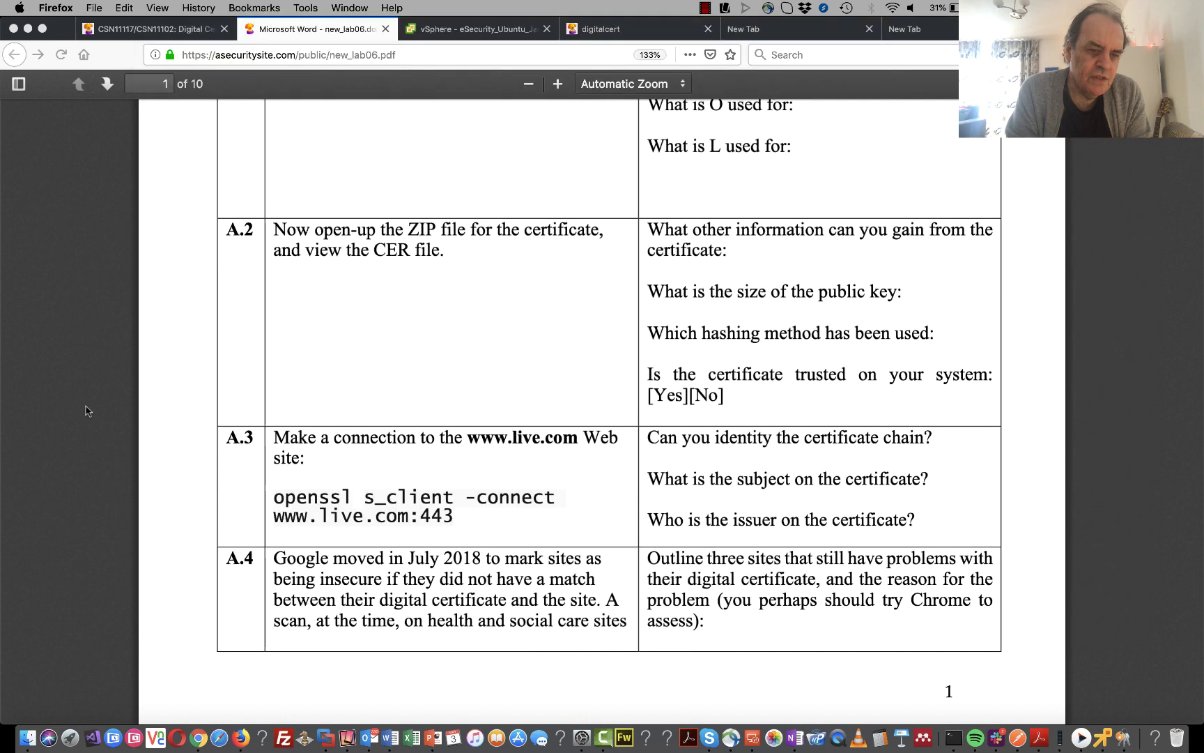
scroll(478, 576, "down", 1)
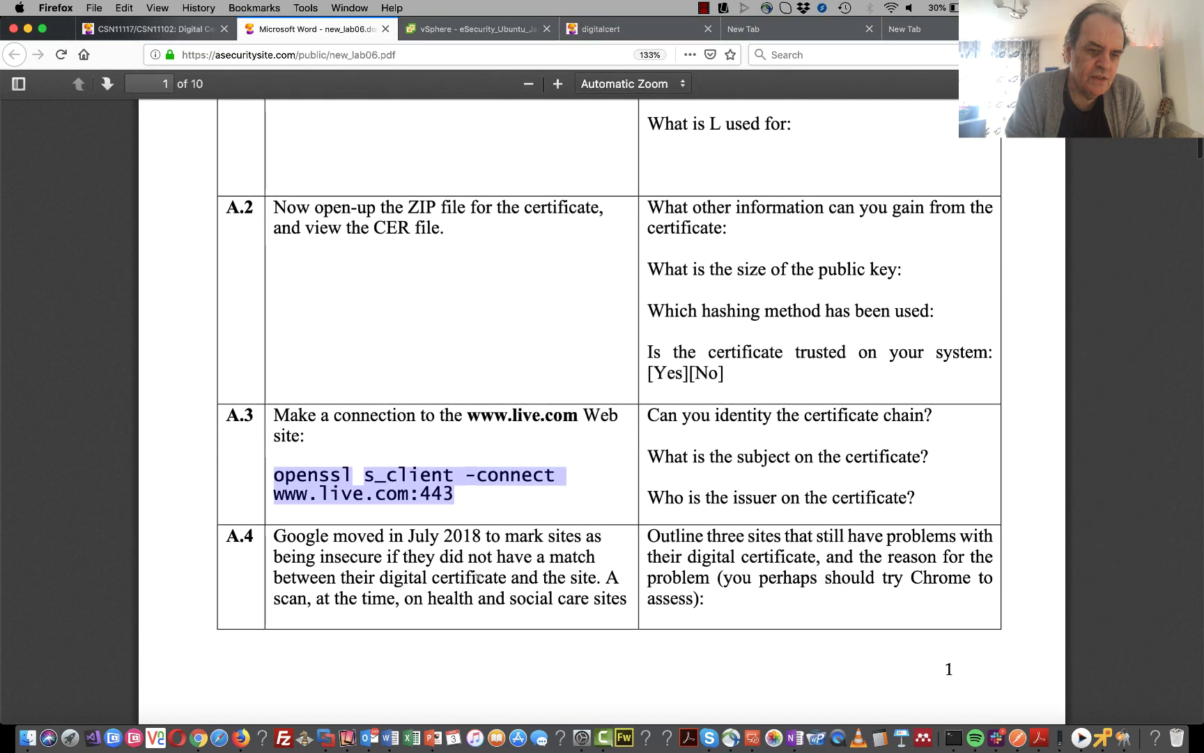
scroll(478, 575, "down", 10)
scroll(473, 575, "down", 2)
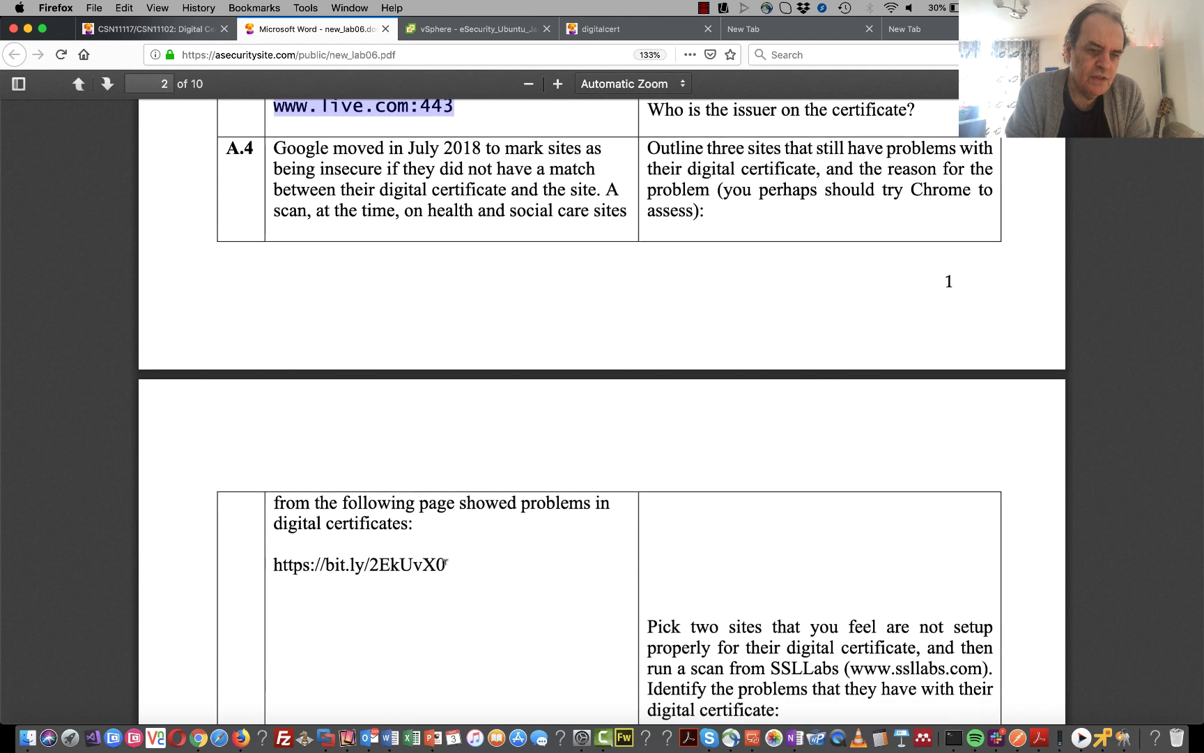
left_click_drag(445, 563, 272, 574)
key("super+c")
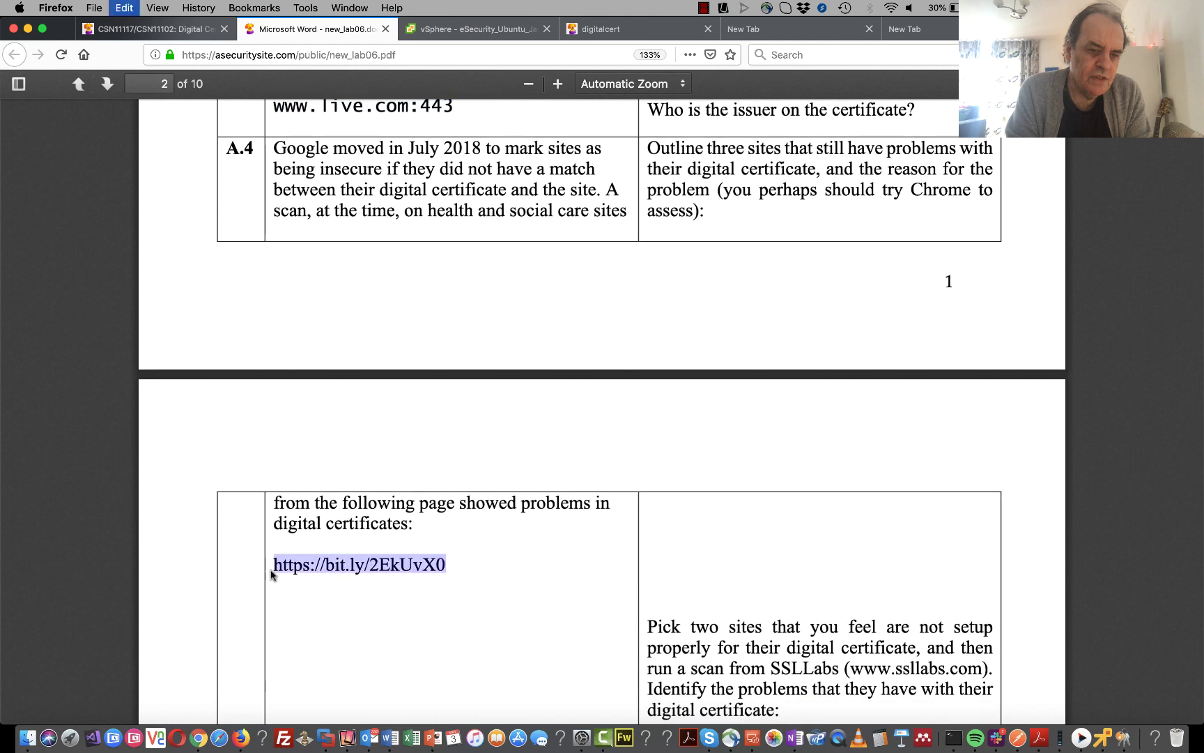
key("super+9")
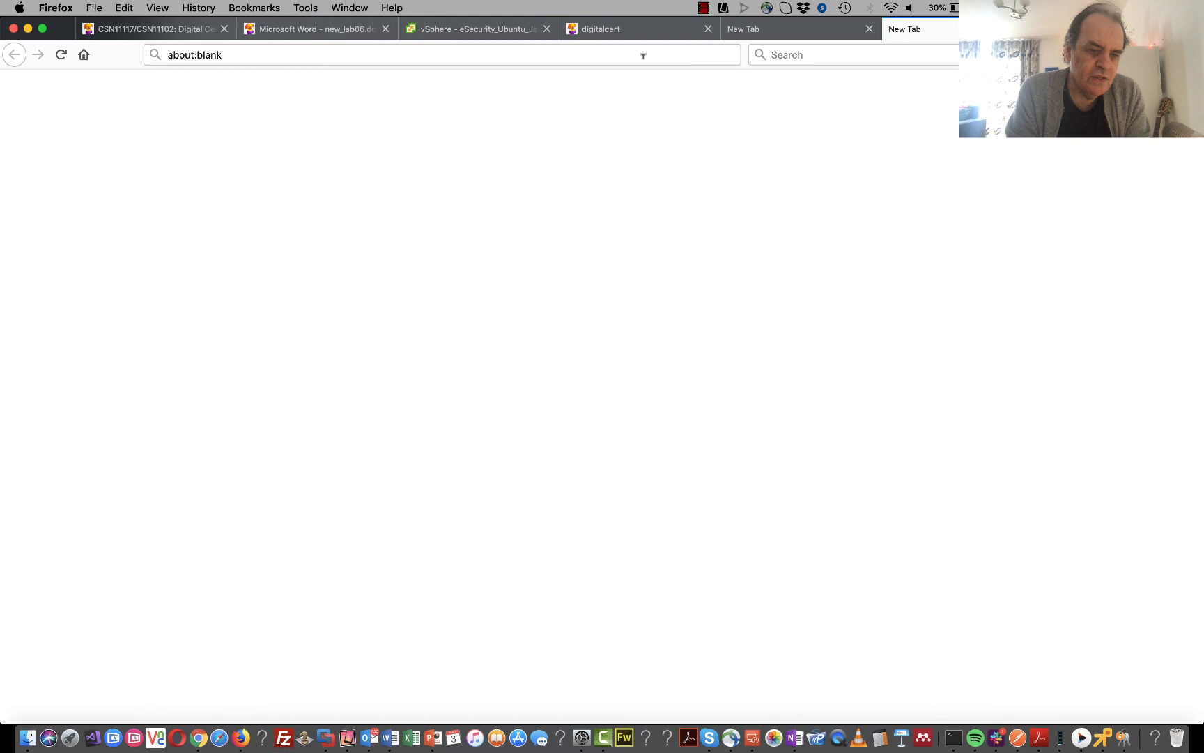
left_click(514, 46)
key("super+v")
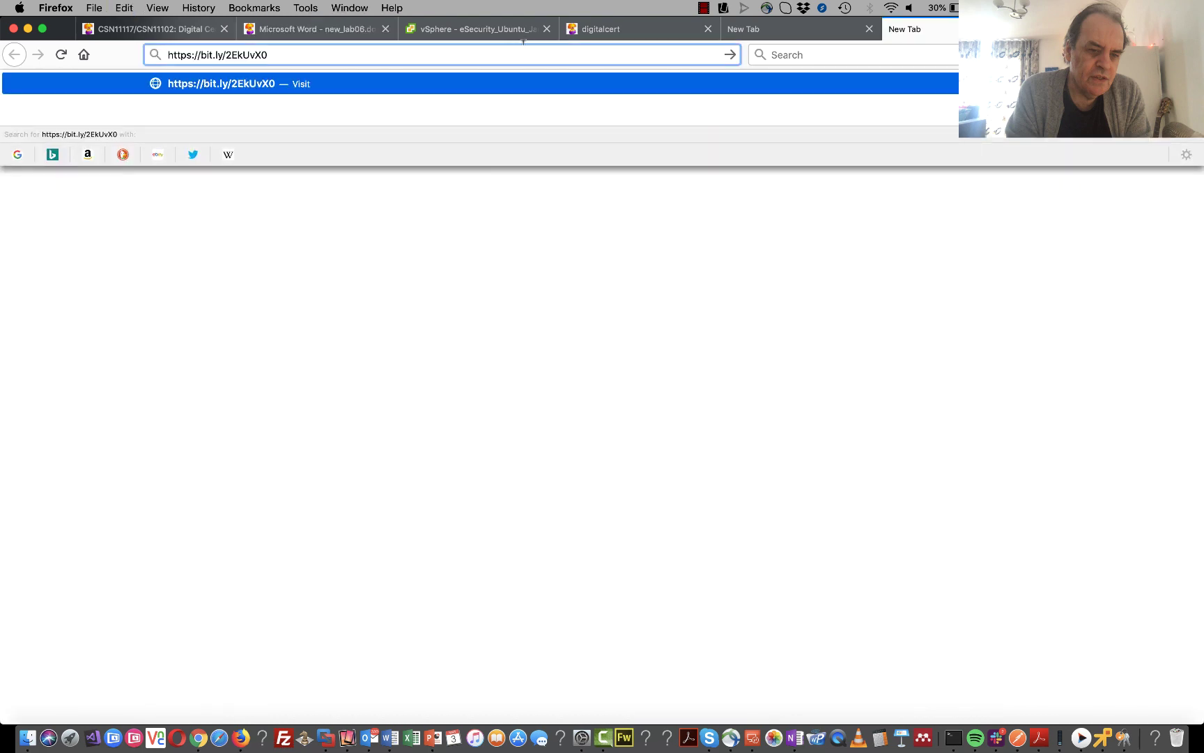
key("Return")
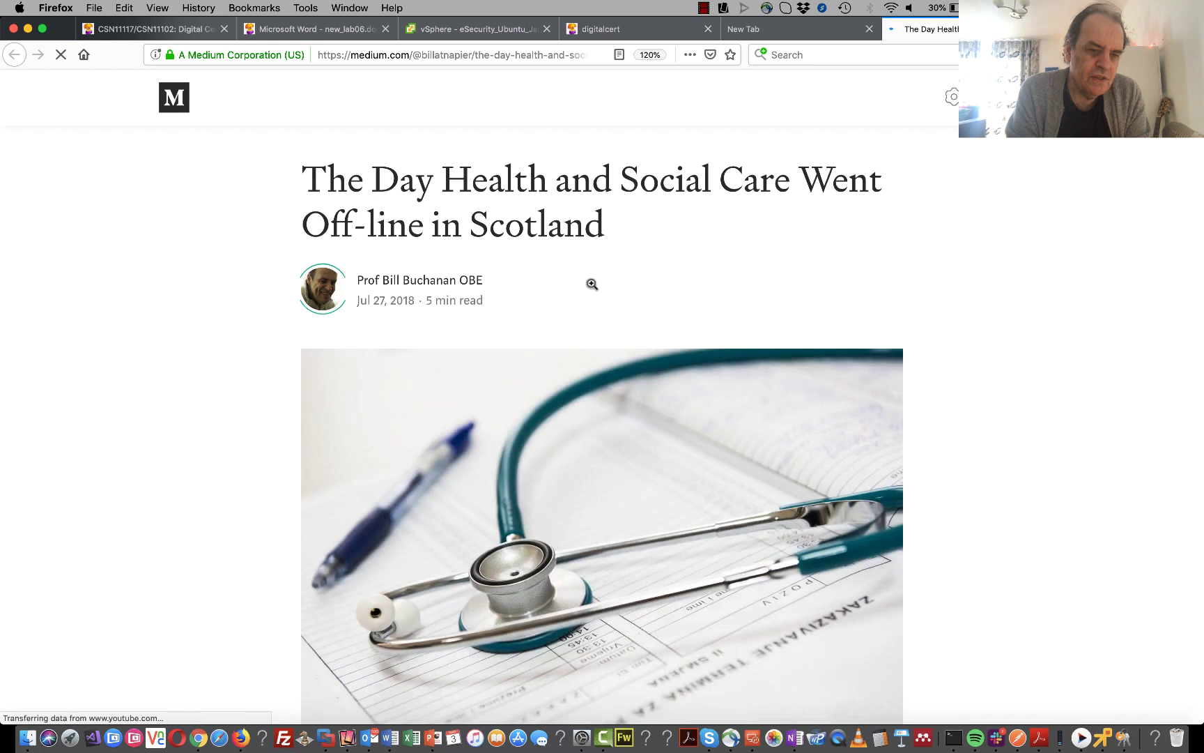
scroll(590, 289, "down", 10)
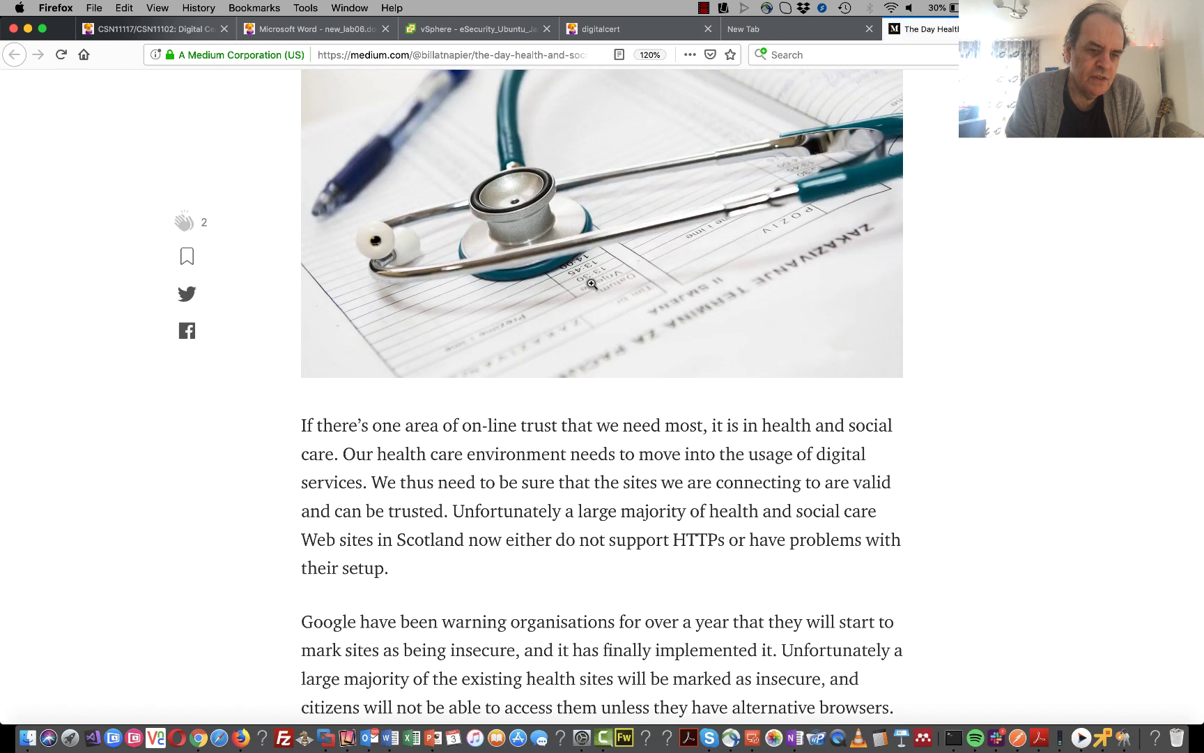
scroll(592, 284, "down", 1)
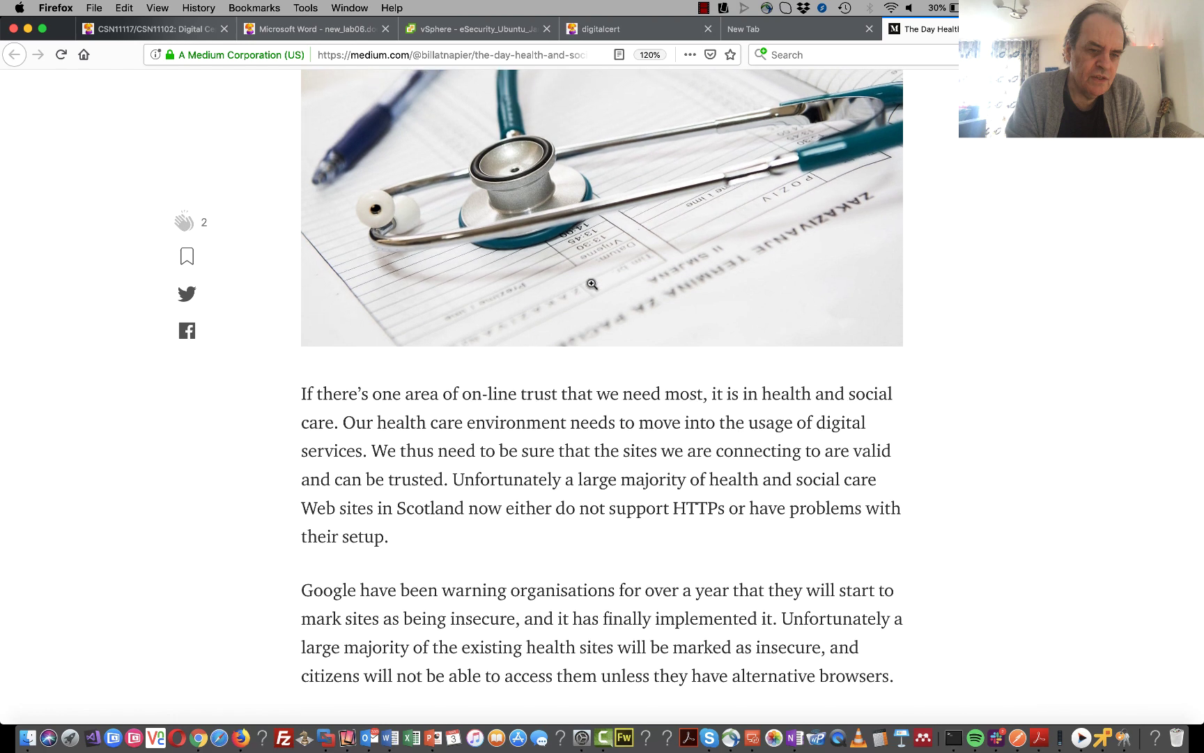
scroll(591, 283, "down", 2)
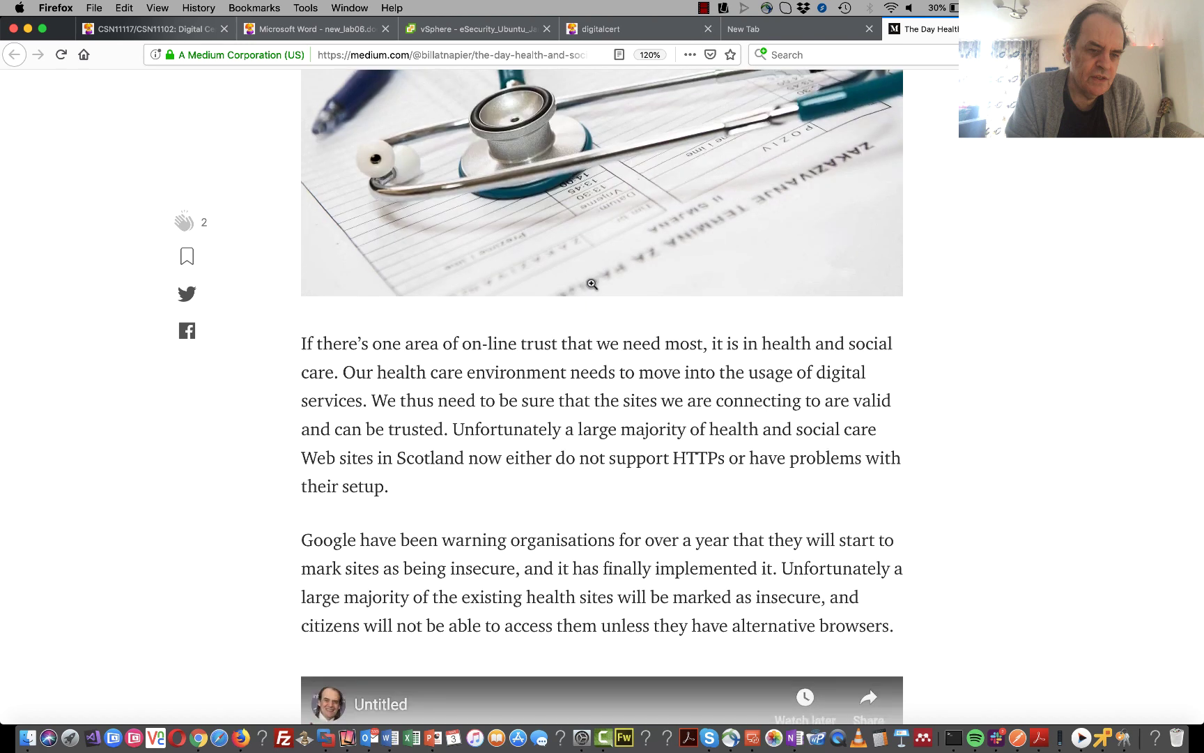
scroll(592, 283, "down", 12)
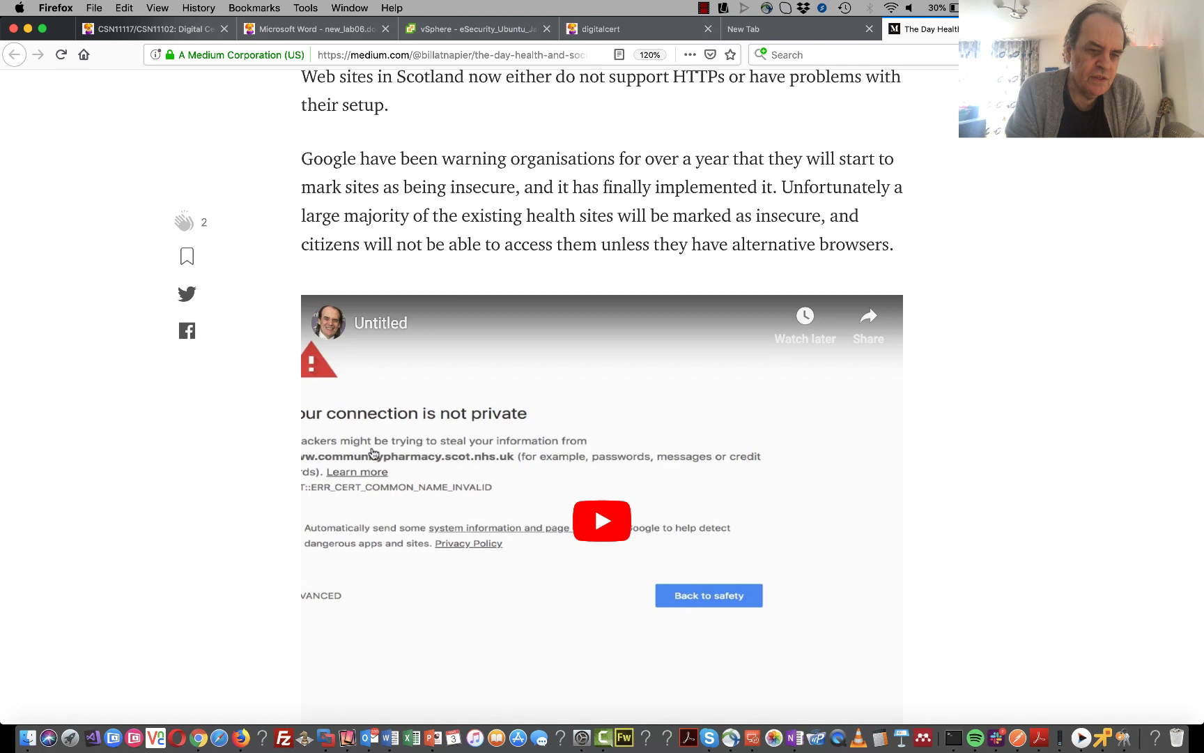
scroll(373, 454, "down", 4)
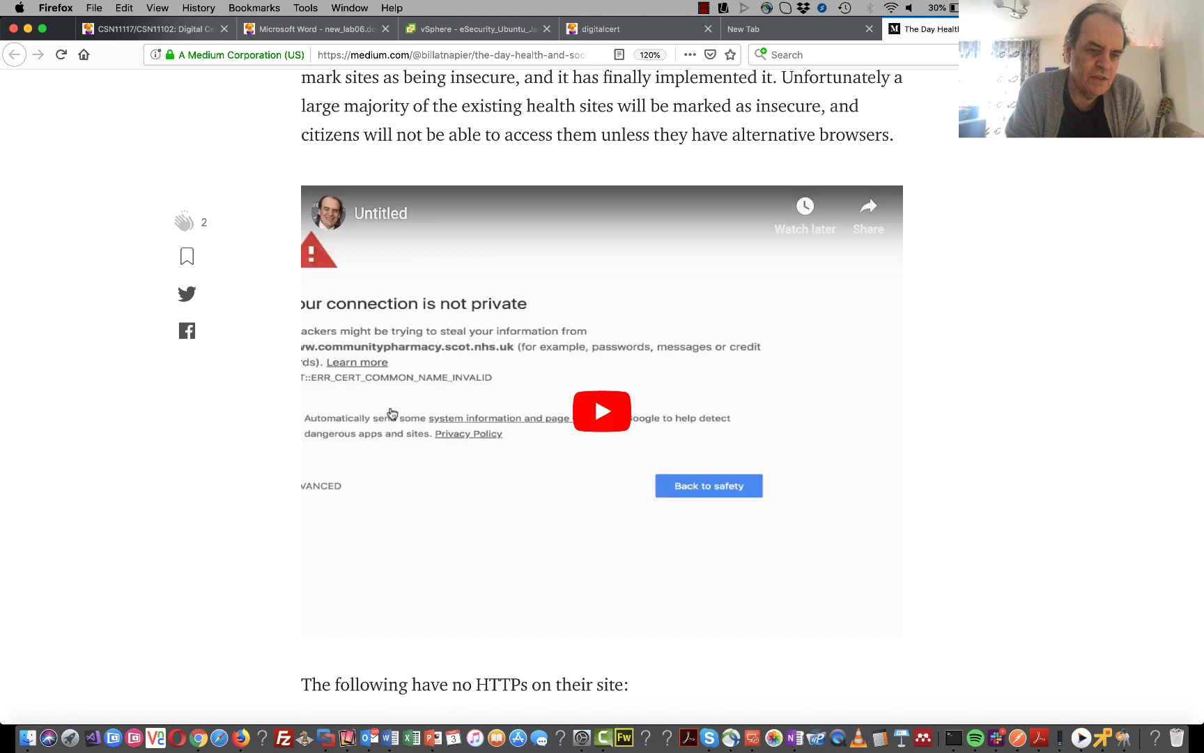
scroll(392, 414, "down", 7)
scroll(392, 414, "down", 20)
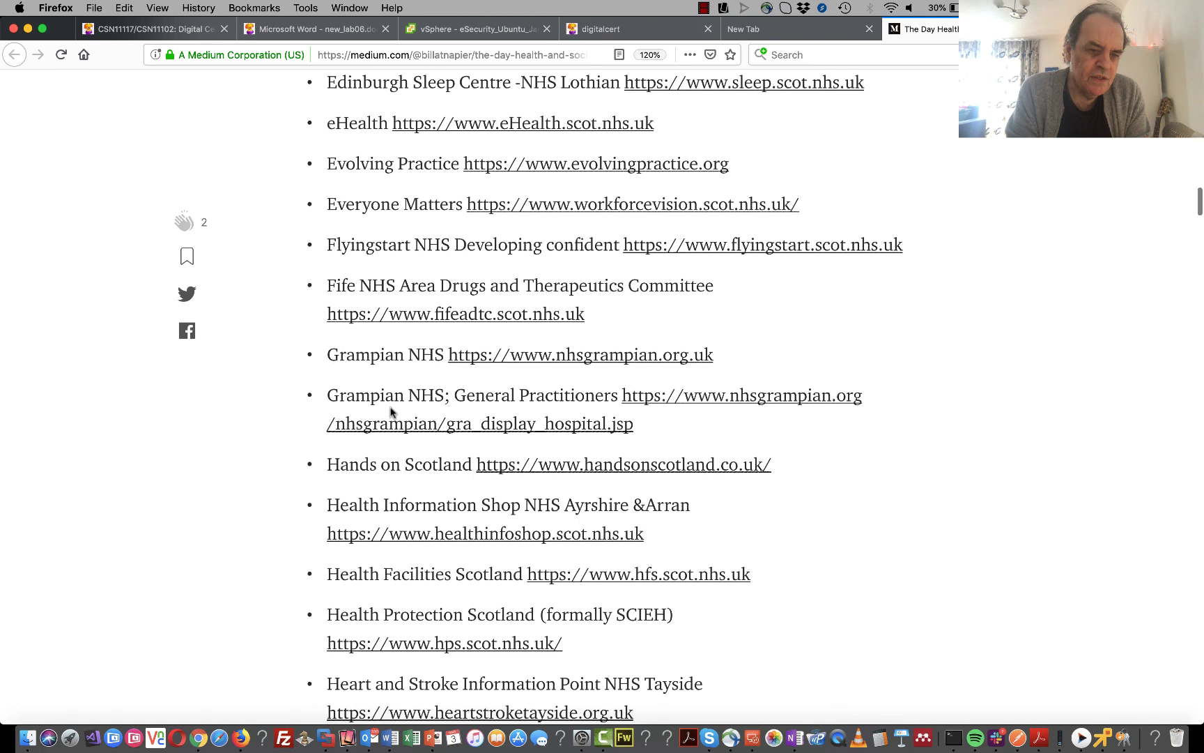
scroll(390, 411, "down", 20)
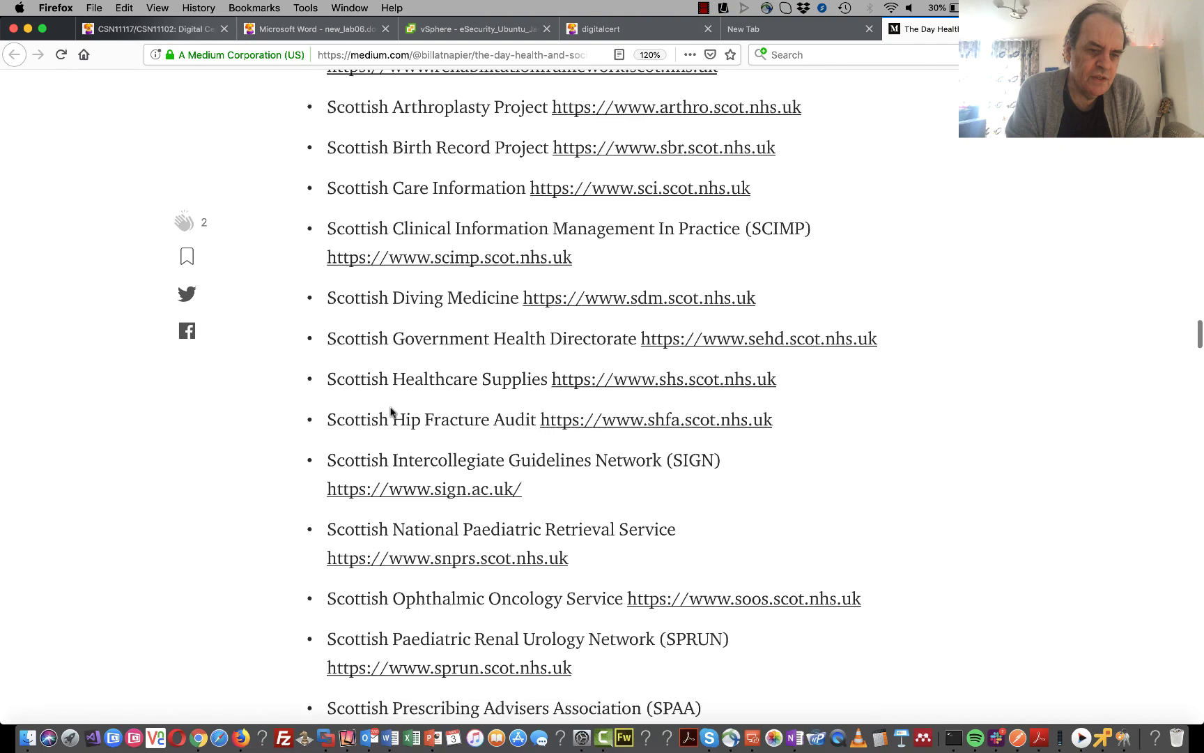
scroll(391, 408, "down", 20)
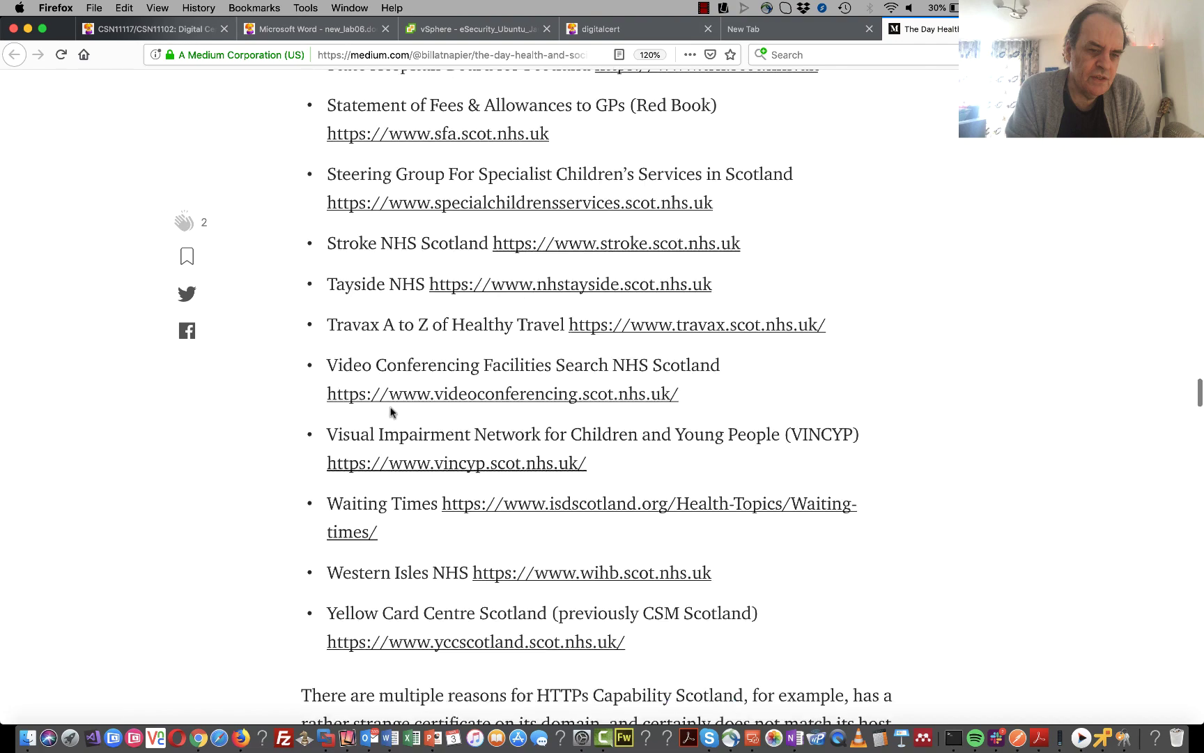
scroll(391, 411, "down", 1)
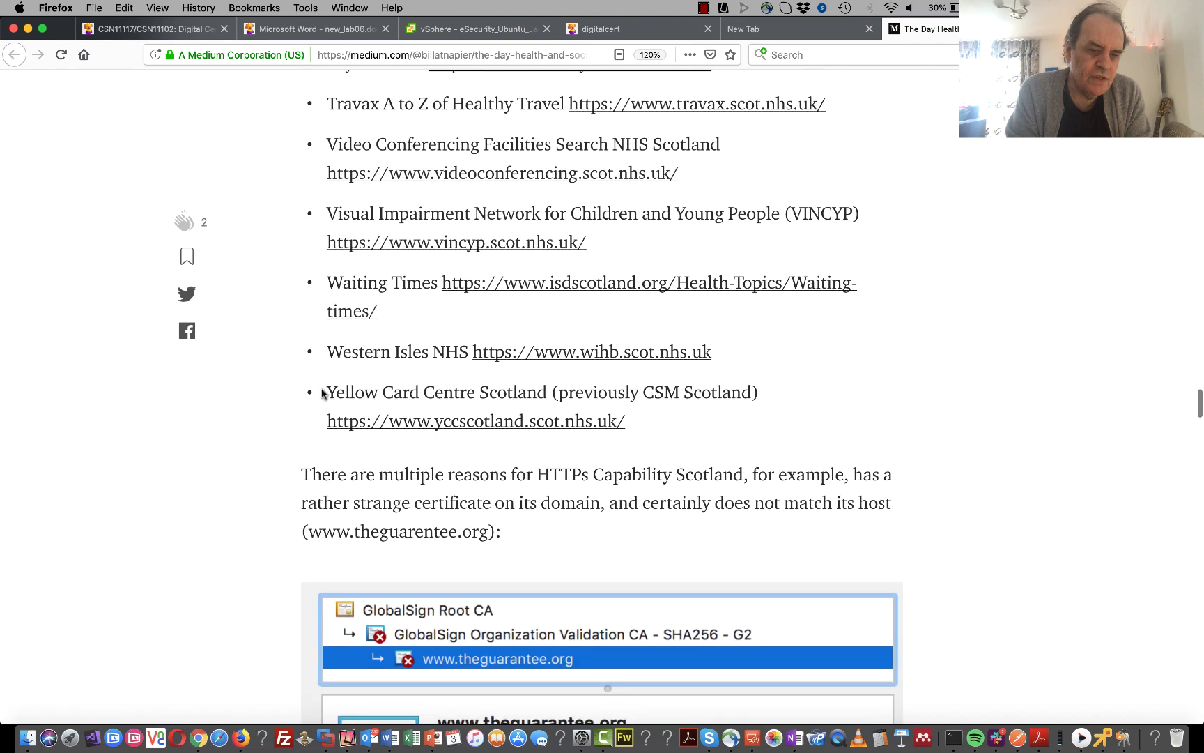
left_click(436, 423)
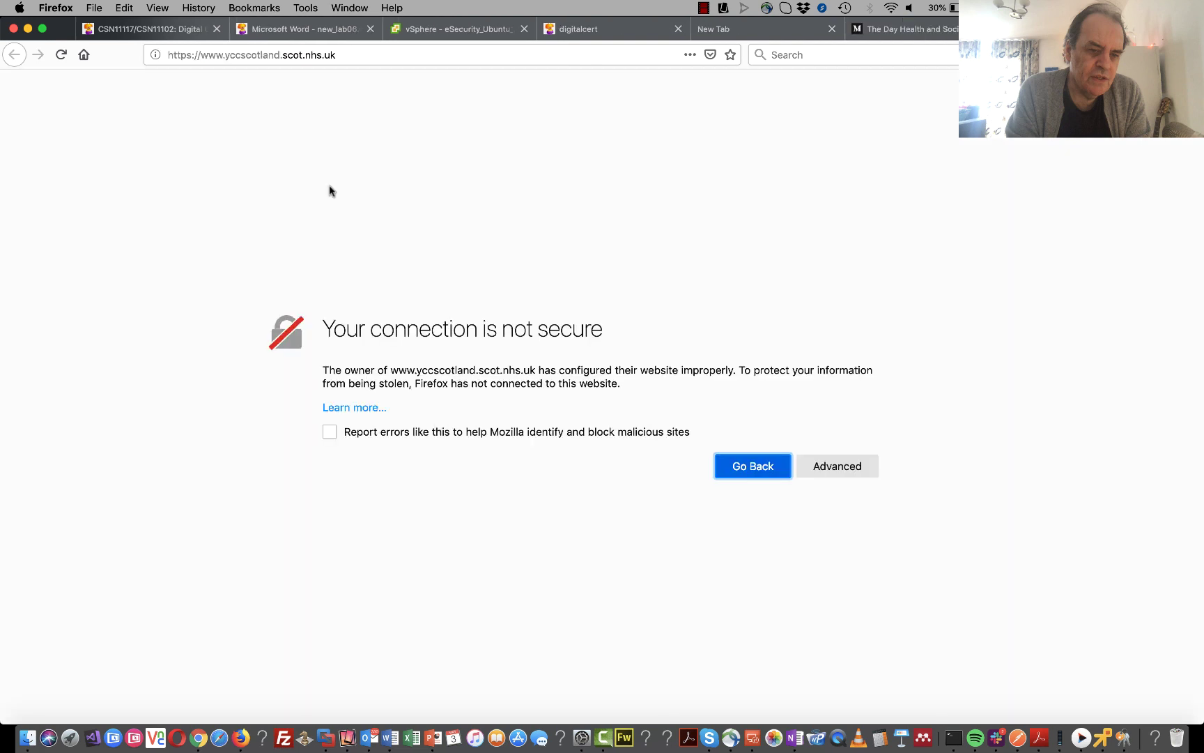
left_click(185, 55)
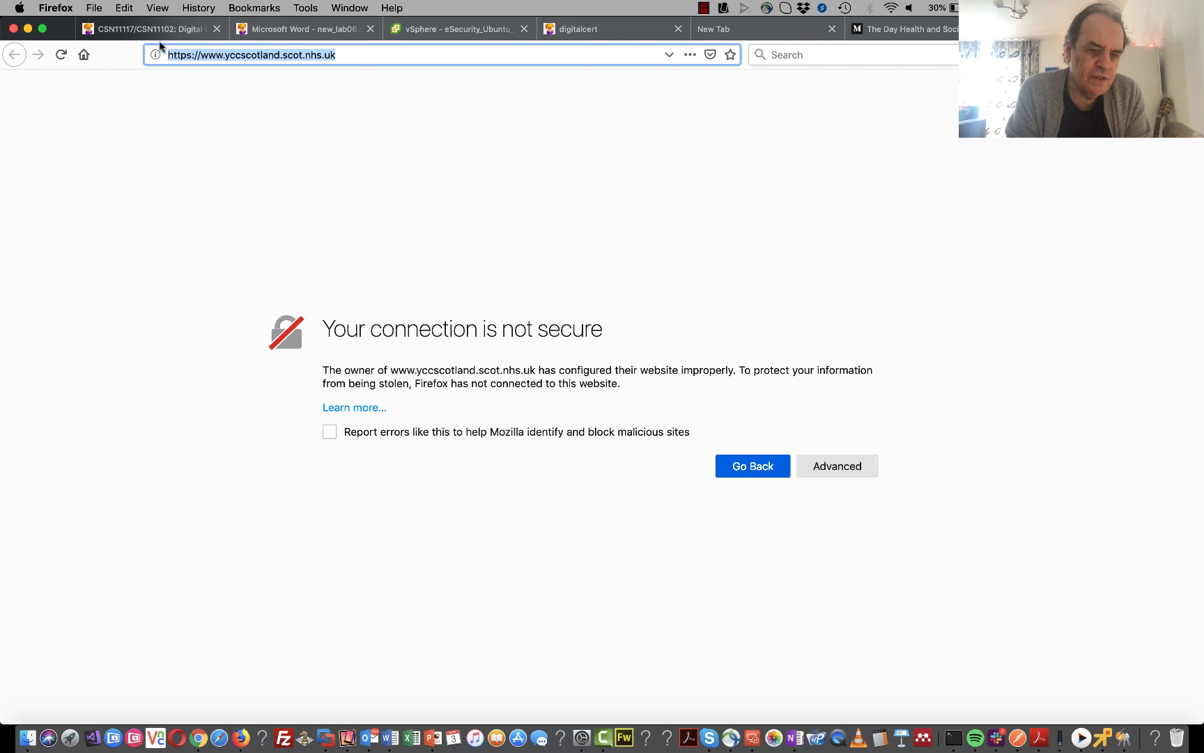
left_click(156, 55)
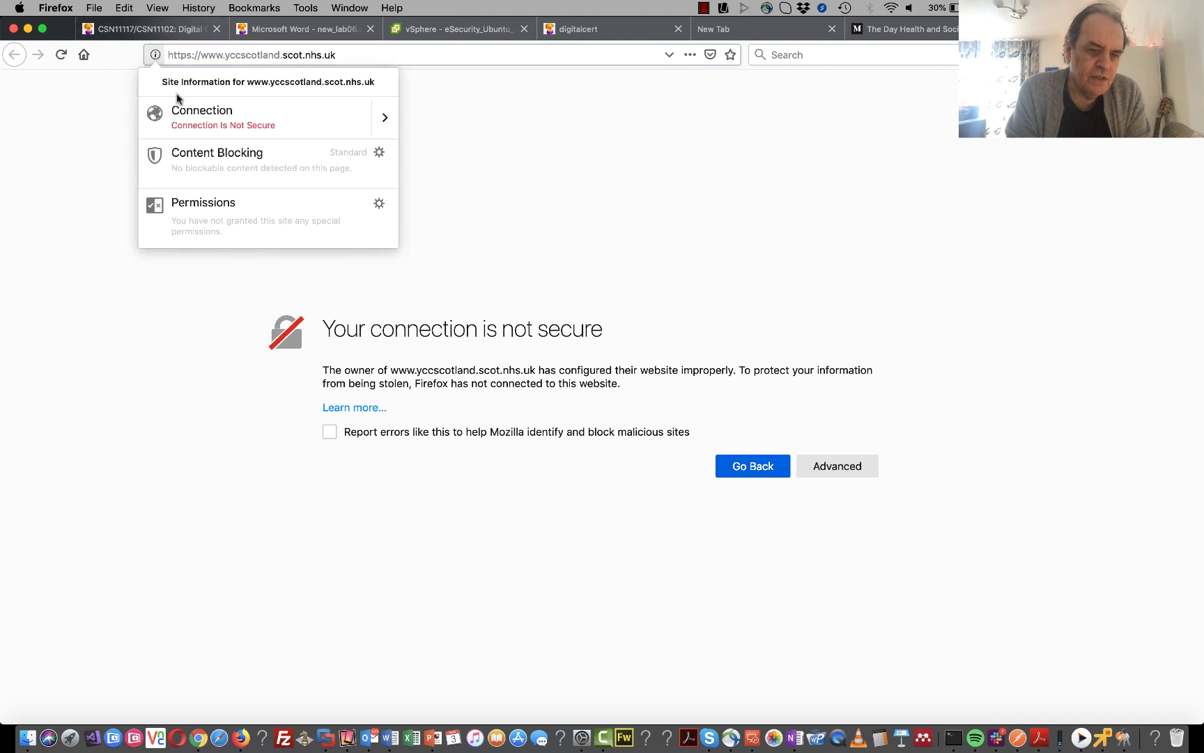
left_click(386, 118)
left_click(271, 261)
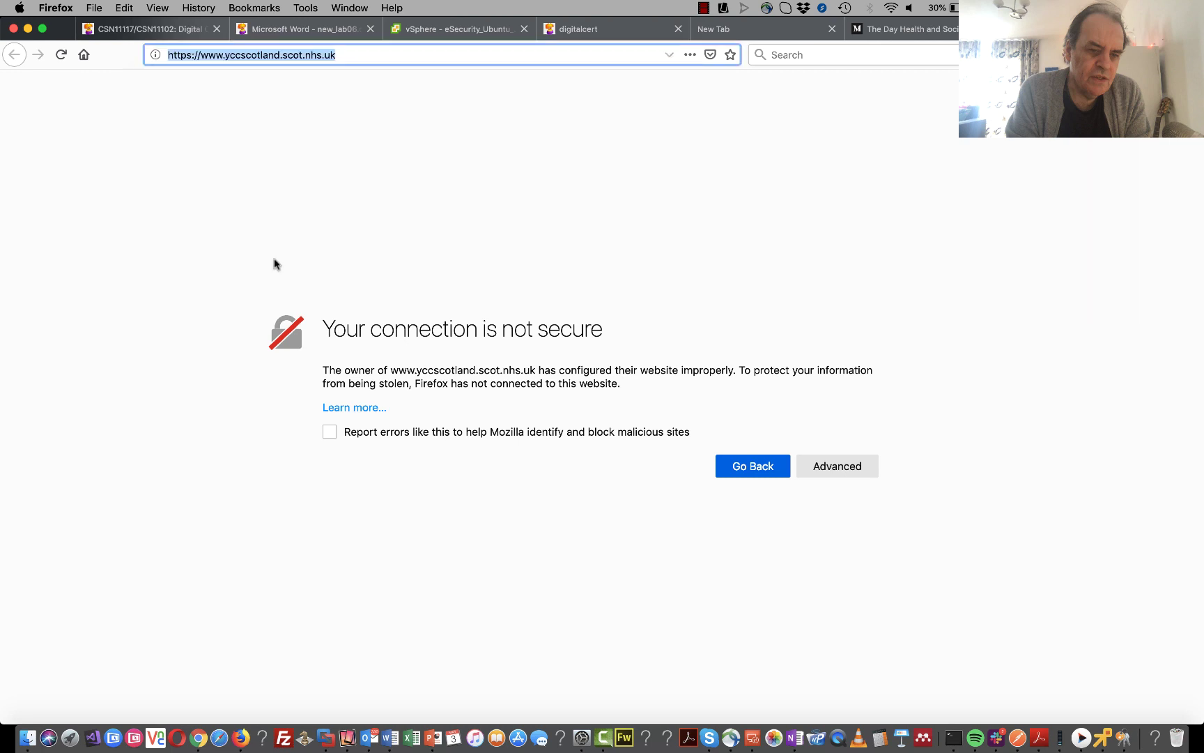
left_click(655, 240)
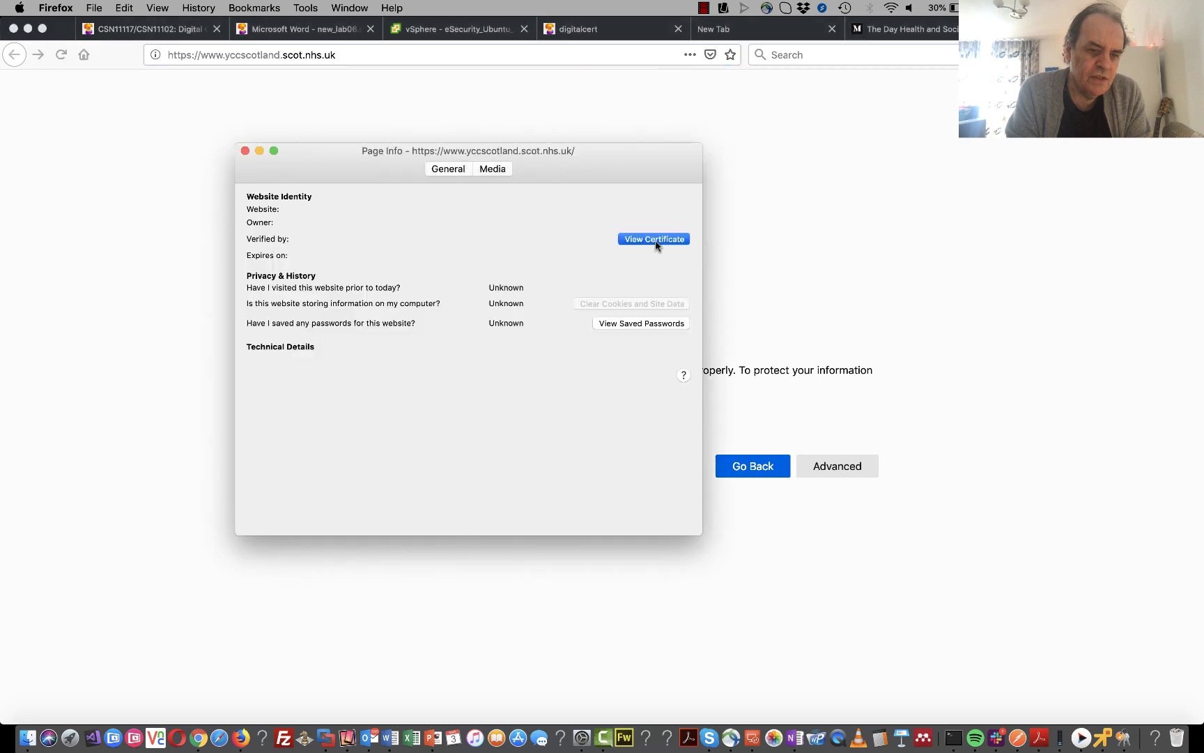
left_click(655, 242)
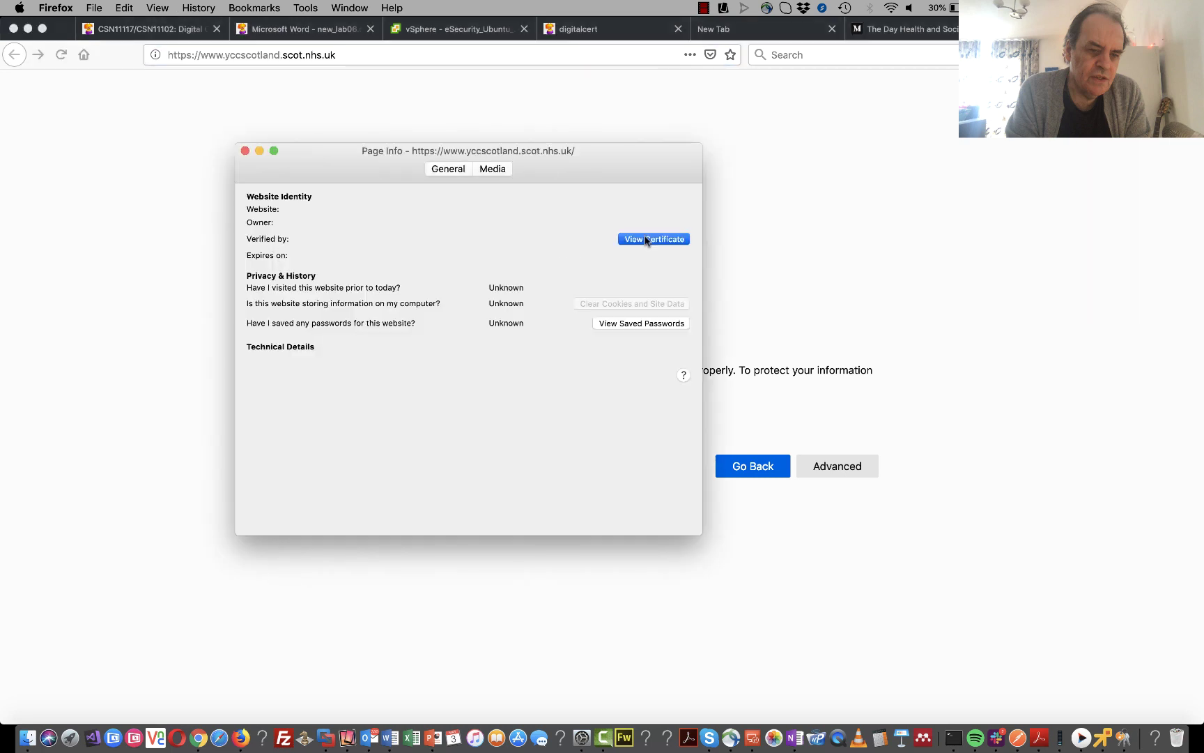
left_click(245, 151)
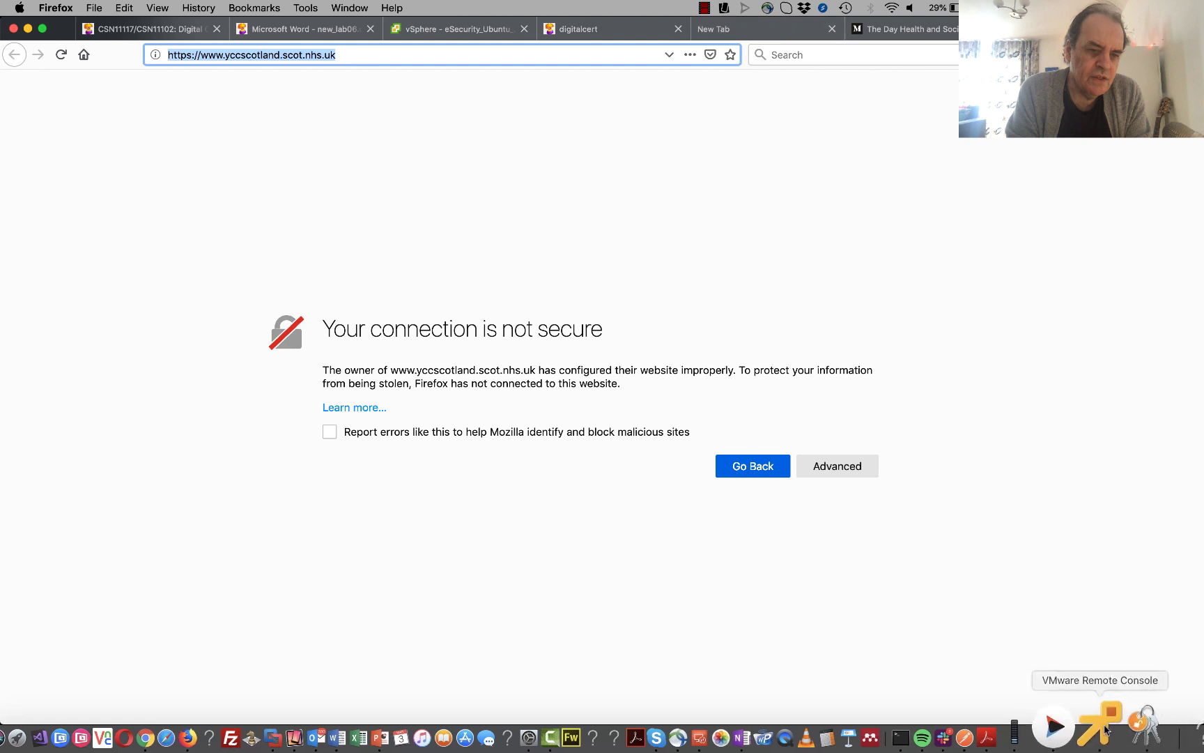
left_click(1101, 714)
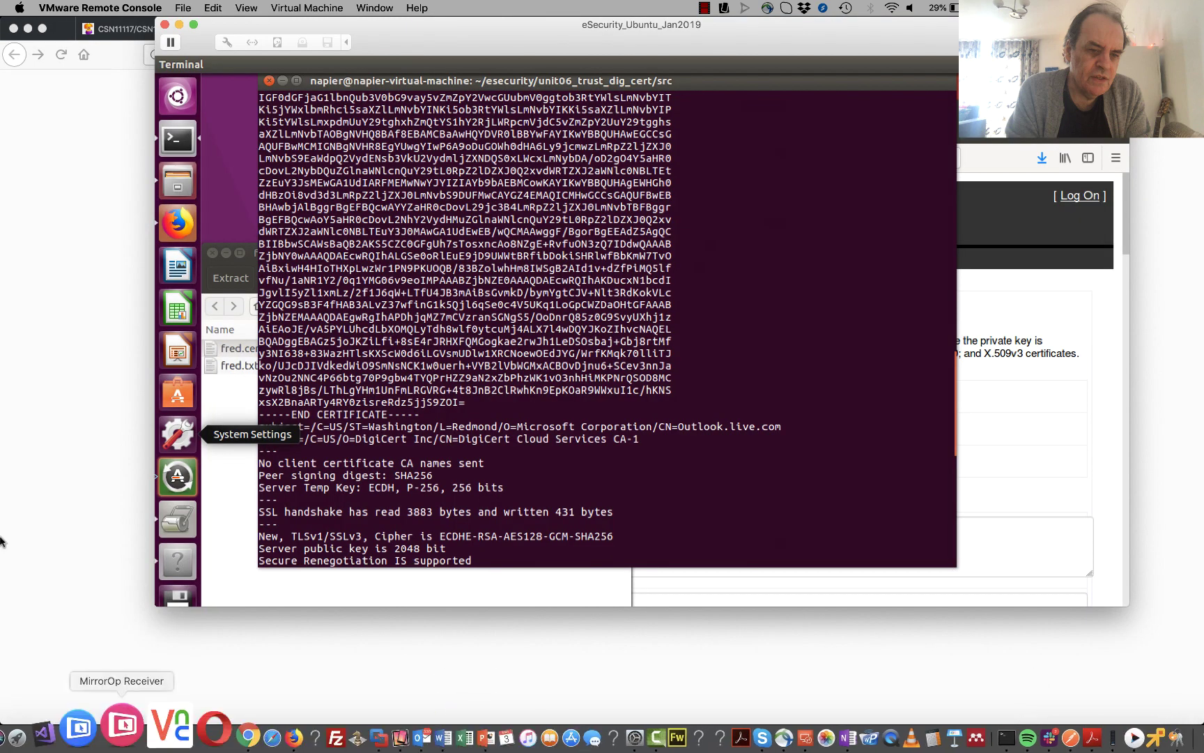
key("super+Tab")
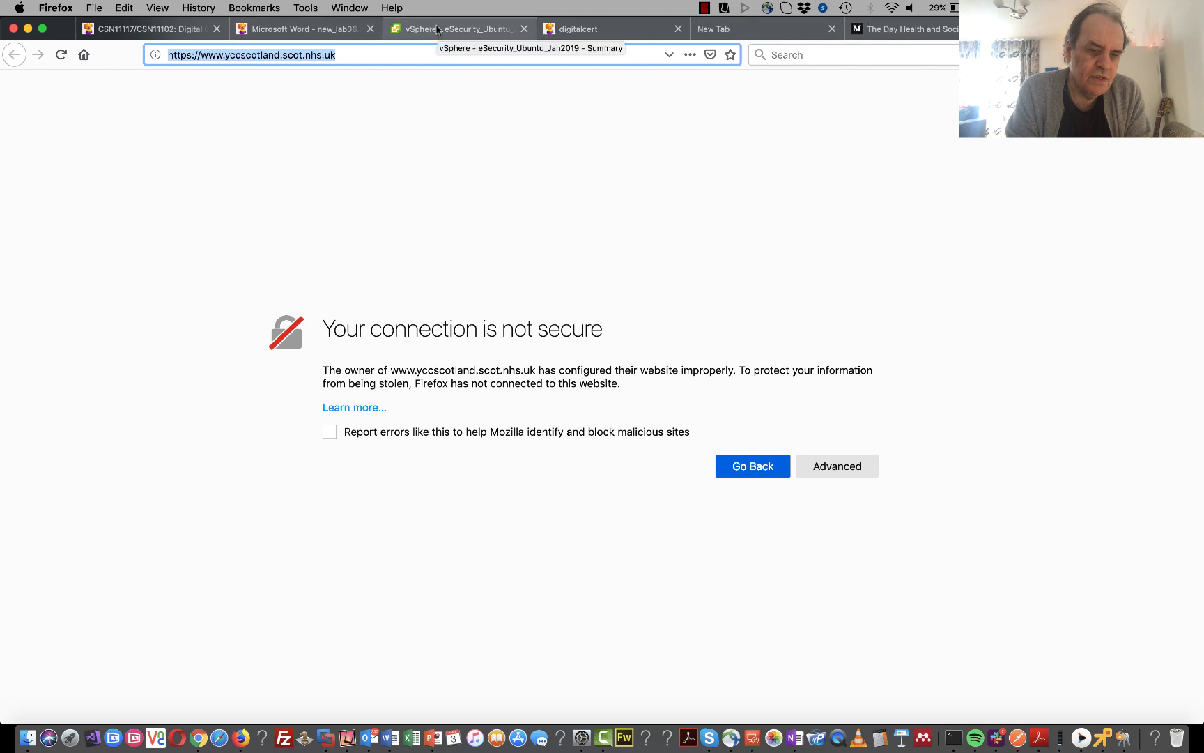
left_click(294, 29)
scroll(535, 618, "down", 5)
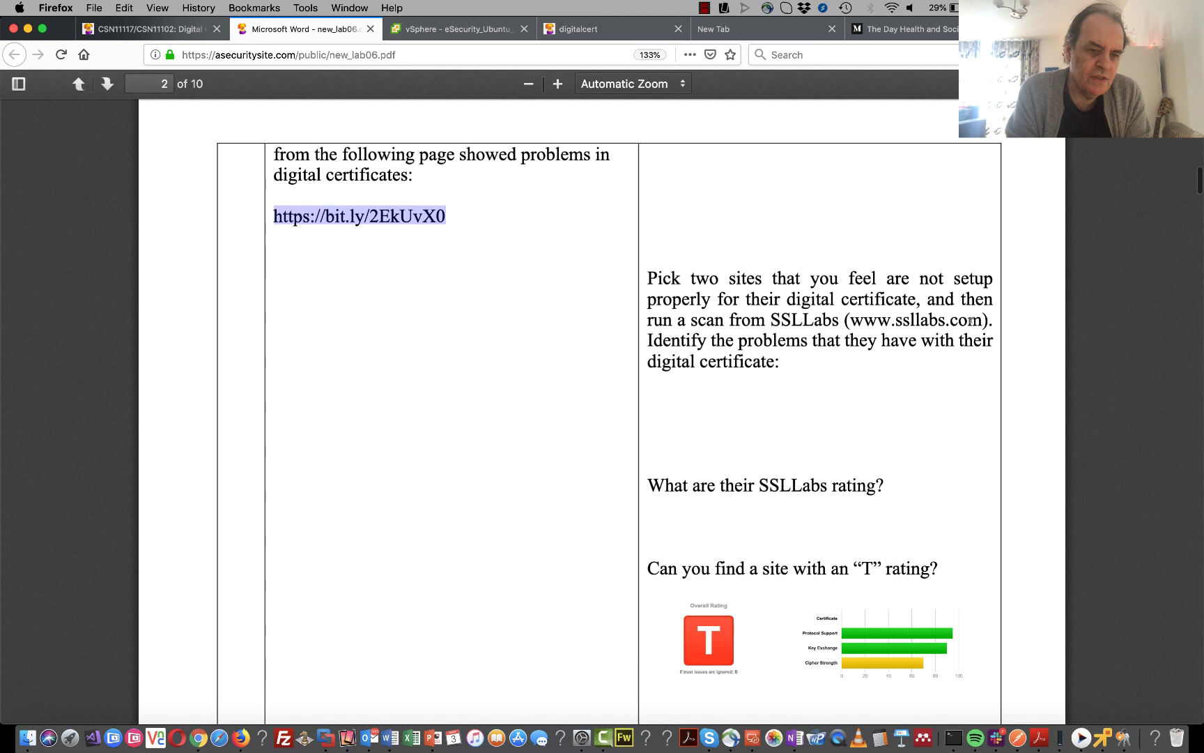
left_click_drag(983, 320, 850, 319)
key("super+c")
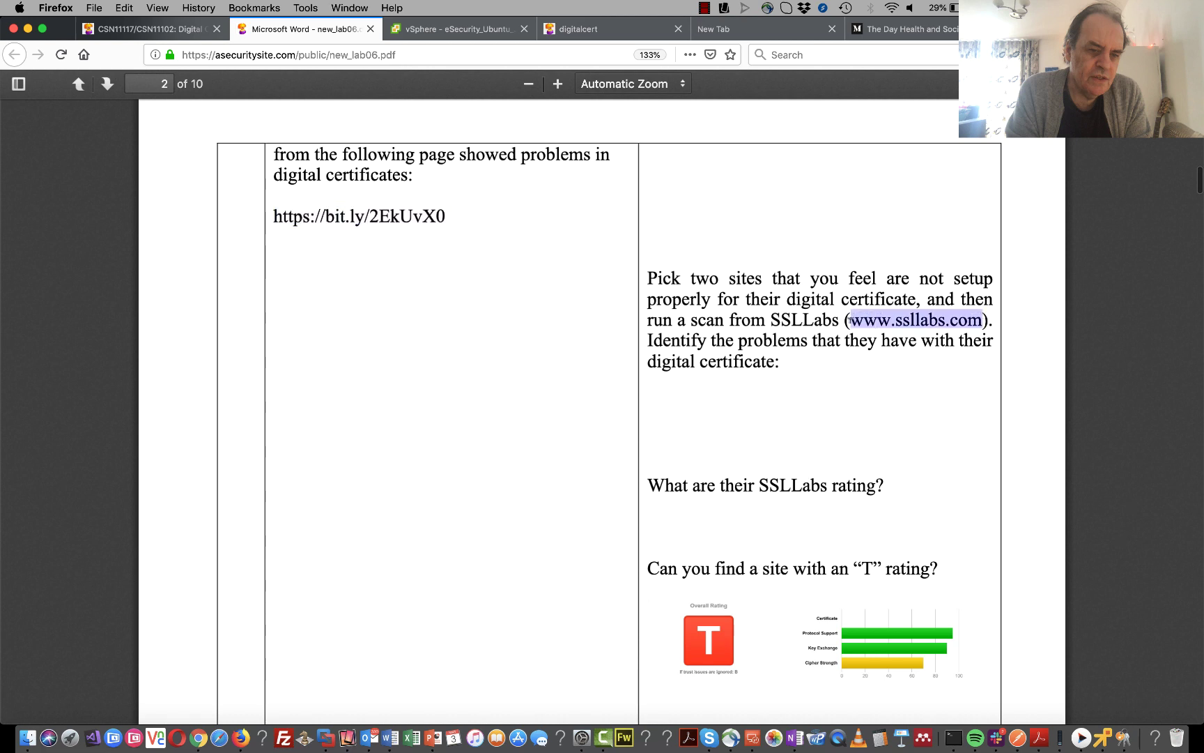
left_click(807, 35)
left_click(529, 47)
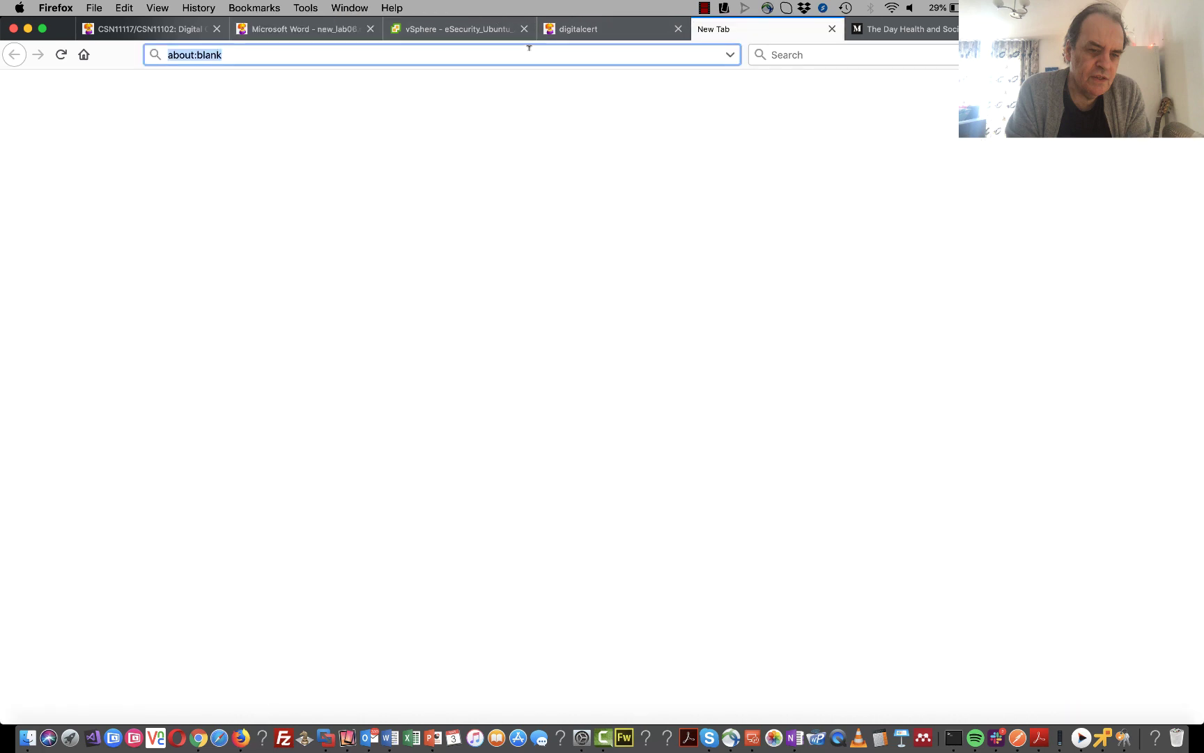
key("super+v")
key("Return")
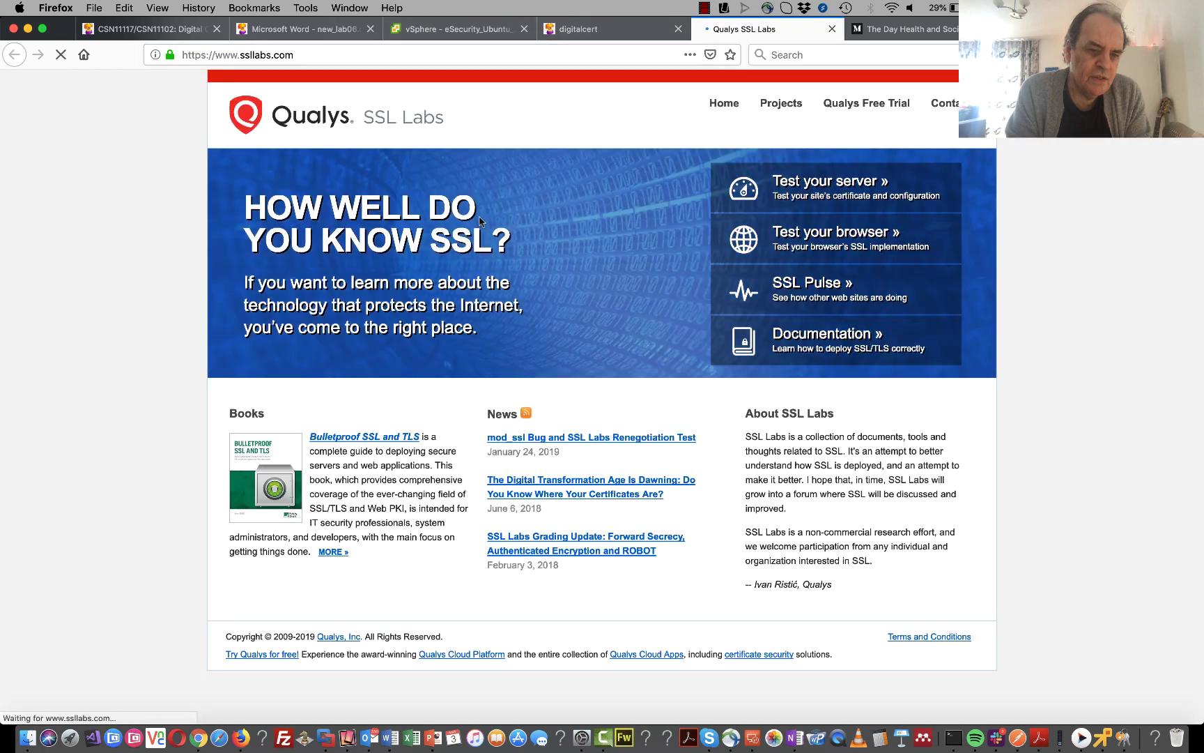
left_click(816, 190)
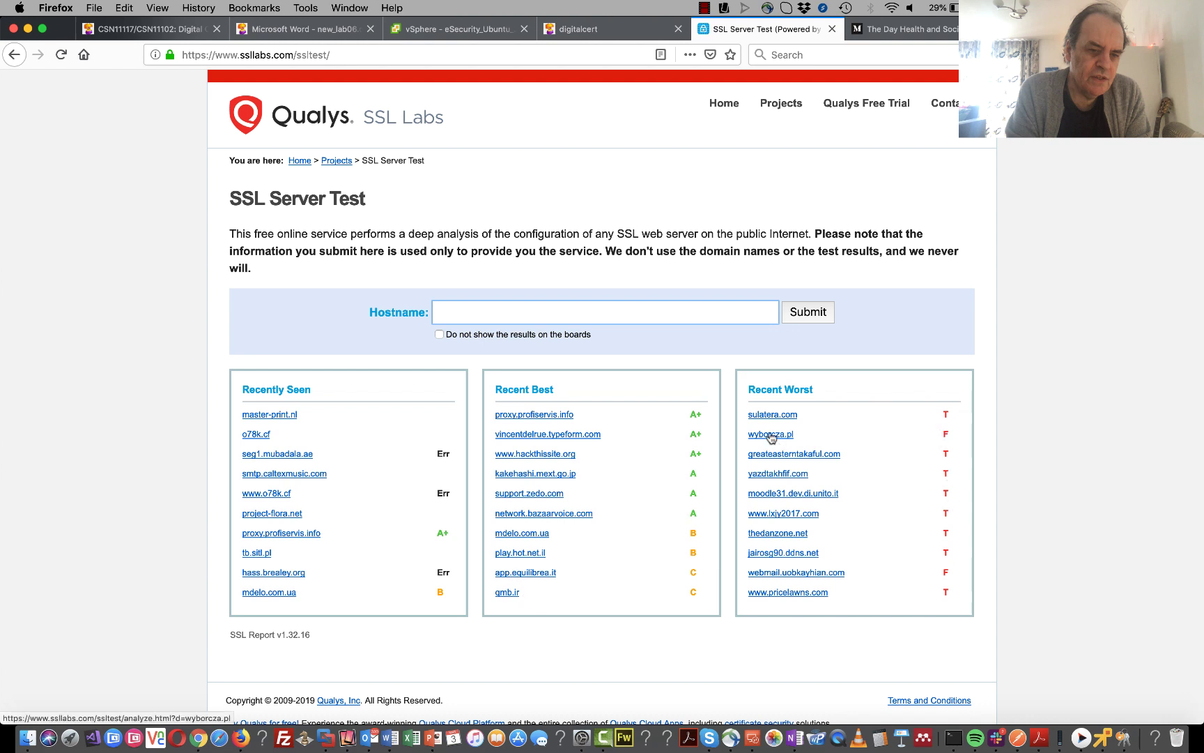
left_click_drag(949, 416, 942, 417)
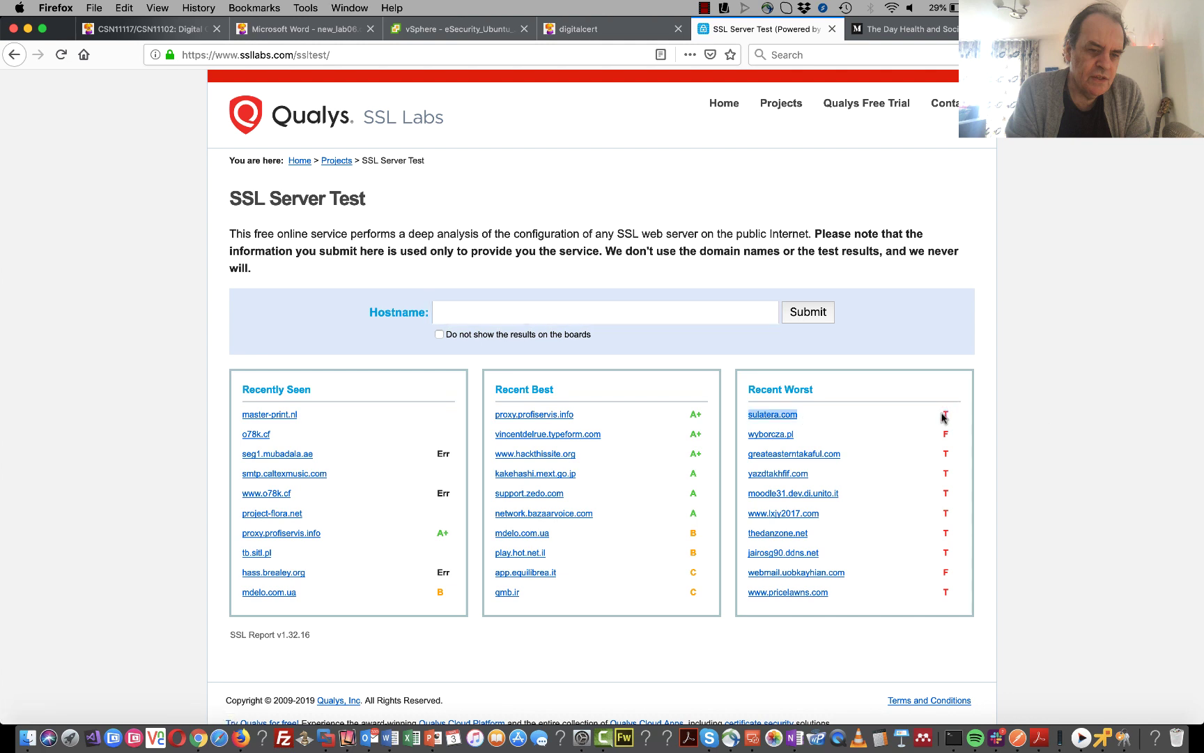
left_click(944, 412)
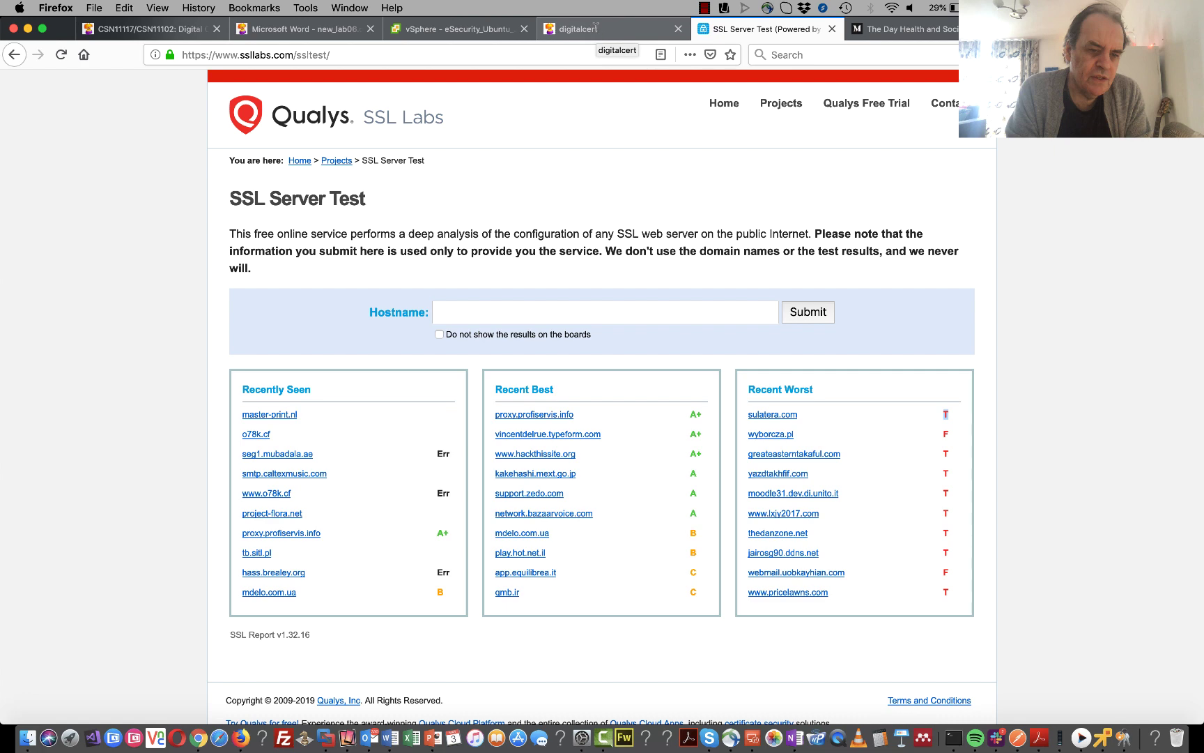
left_click(332, 25)
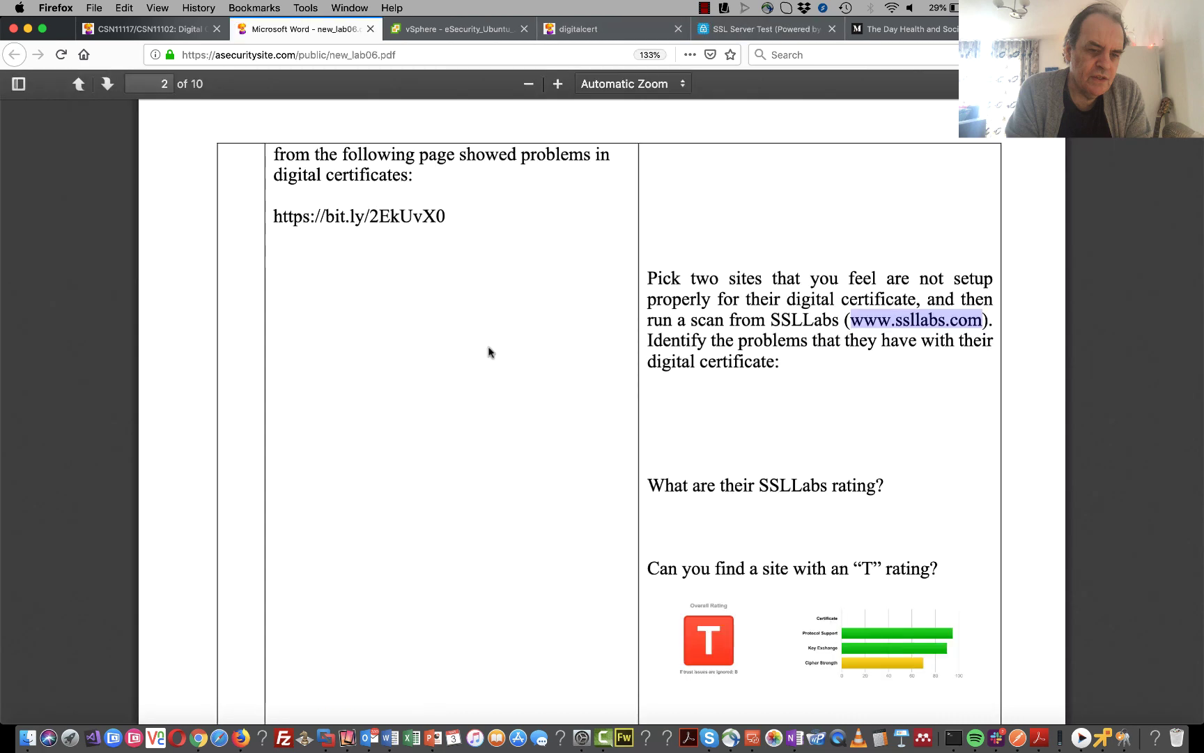
- Scroll the lab sheet to task A.5's certificate table for Examples 2 to 6, then return to Digital Certificates
scroll(489, 352, "down", 4)
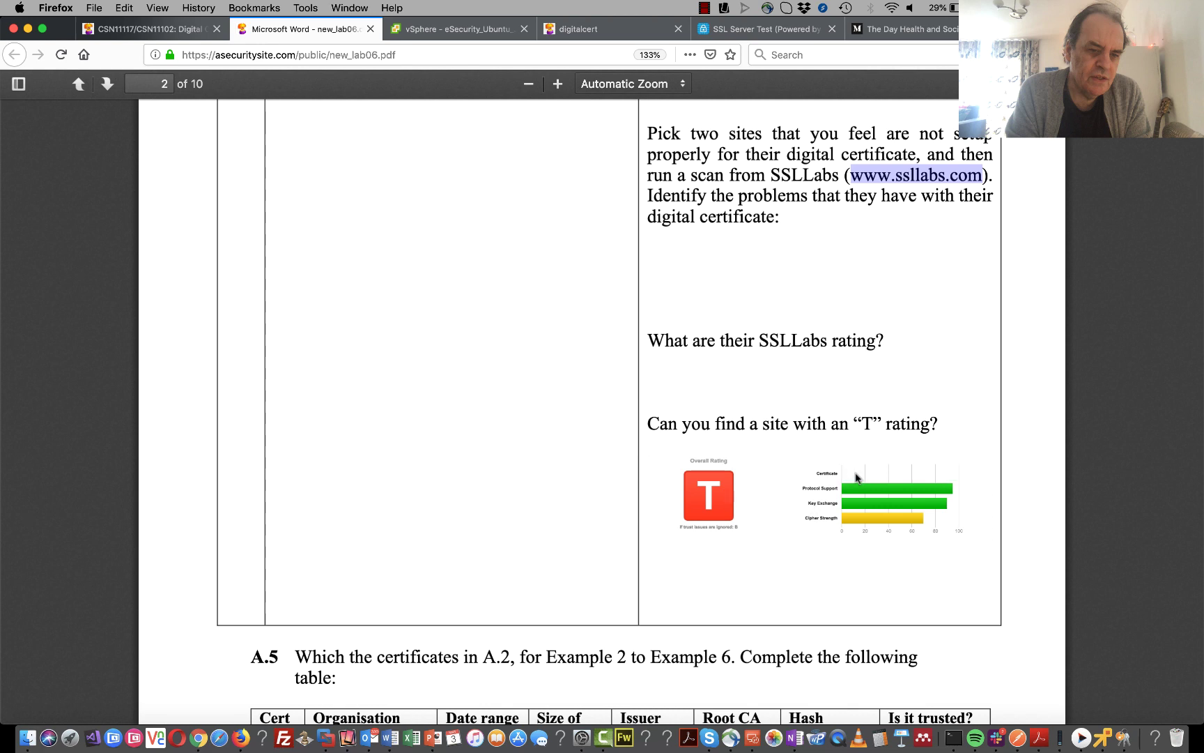
scroll(744, 478, "down", 7)
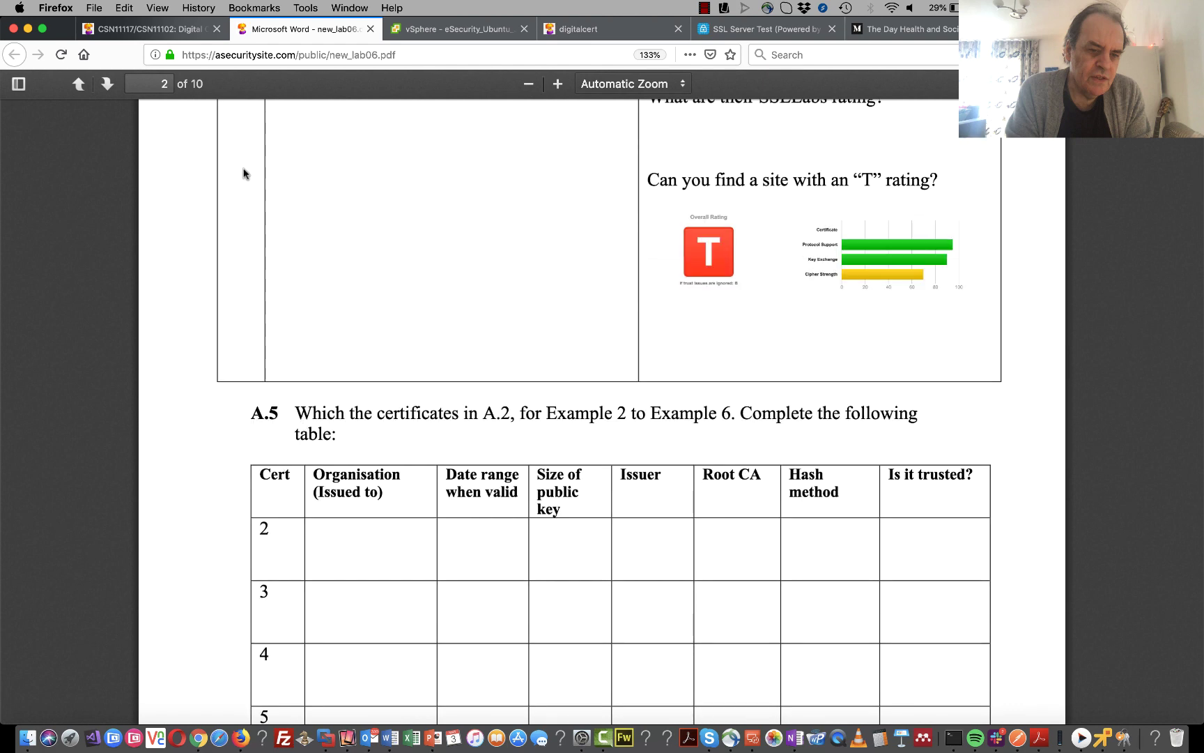
left_click(592, 27)
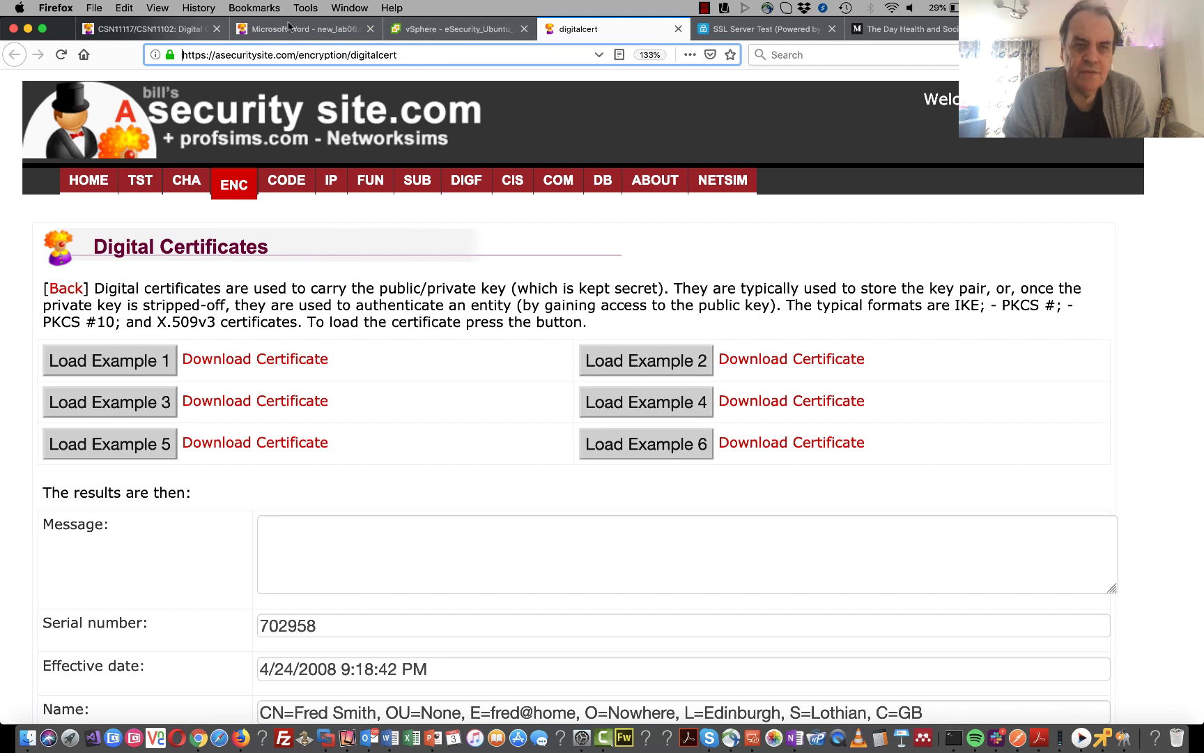
- View the Example 2 and Example 3 certificate details, then turn the lab sheet to task A.6
left_click(798, 365)
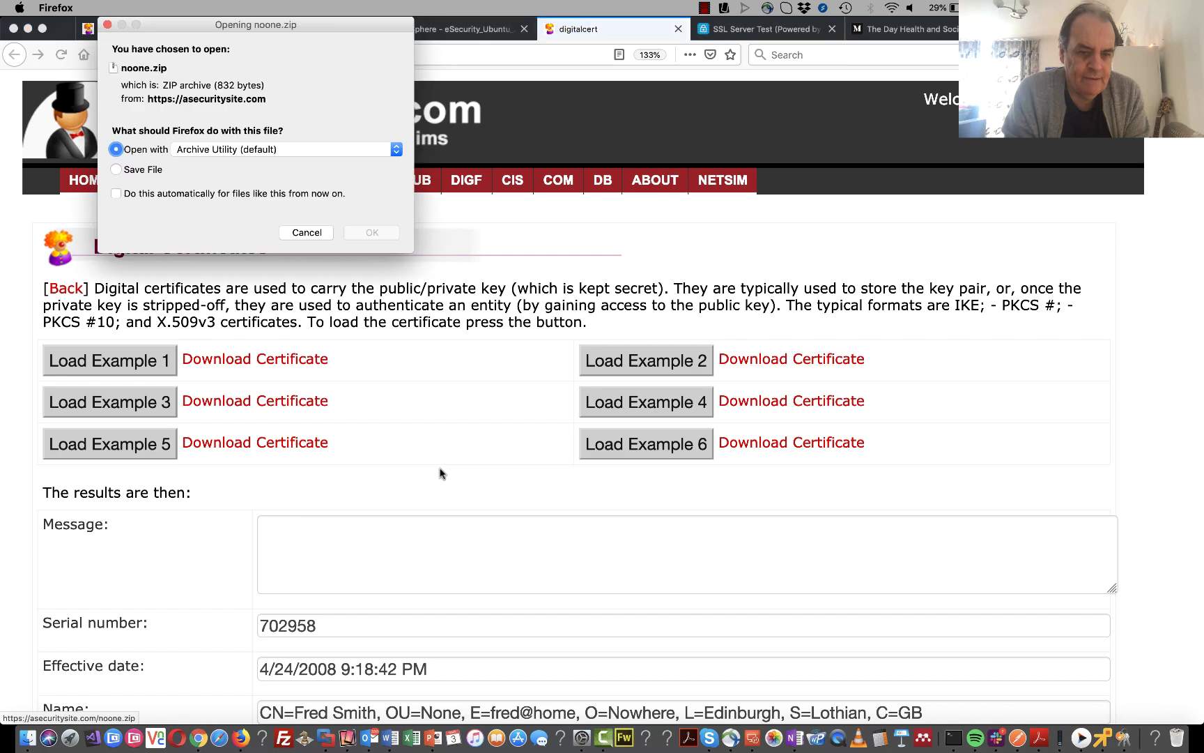
left_click(305, 231)
left_click(642, 363)
scroll(375, 420, "down", 5)
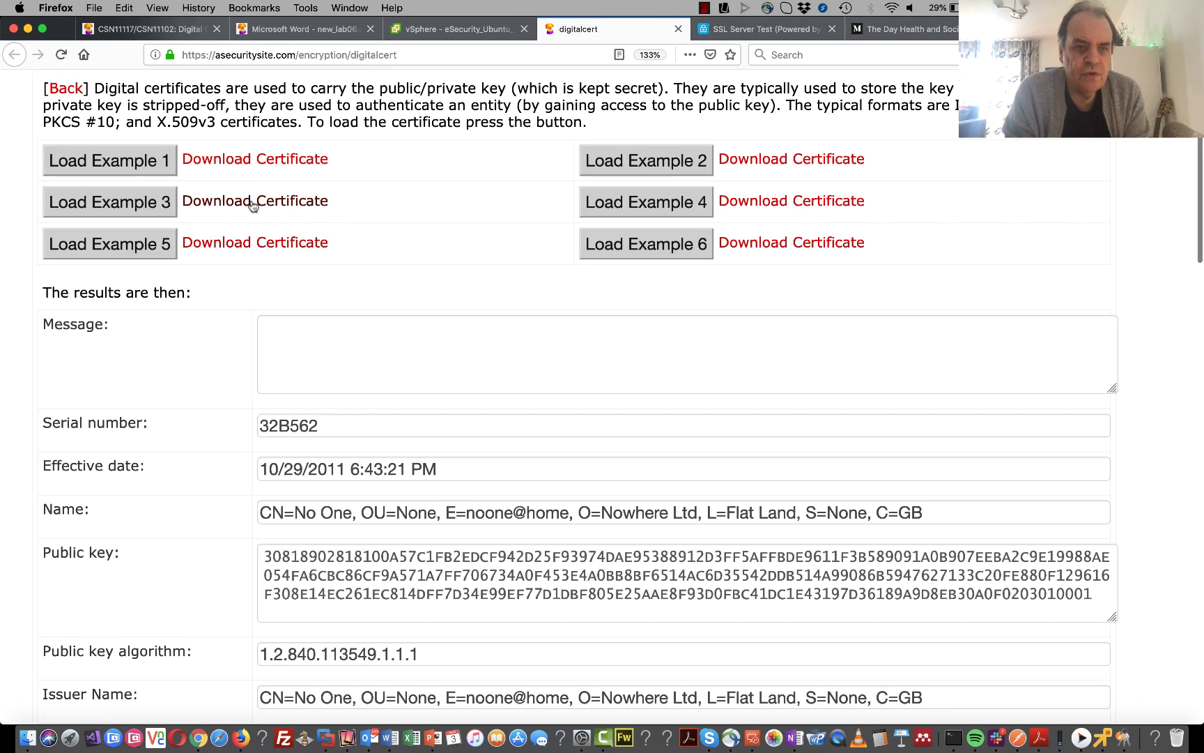
left_click(135, 202)
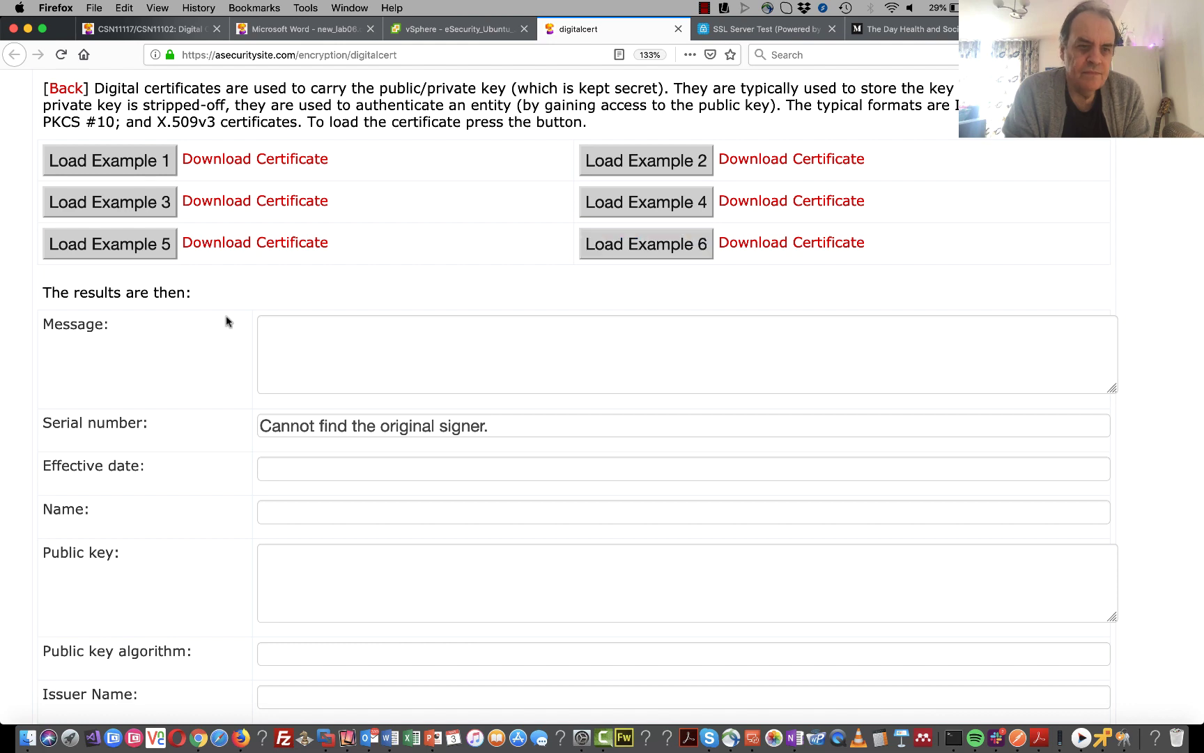
scroll(217, 328, "up", 3)
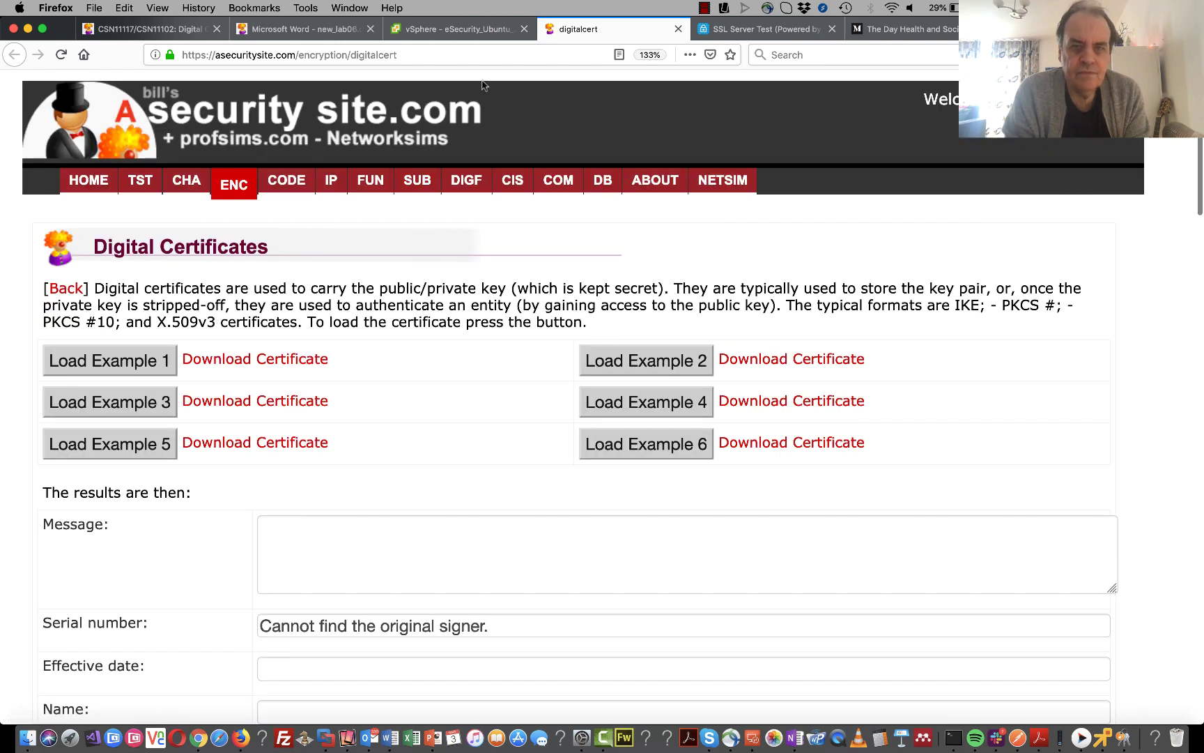
left_click(313, 28)
scroll(562, 480, "down", 10)
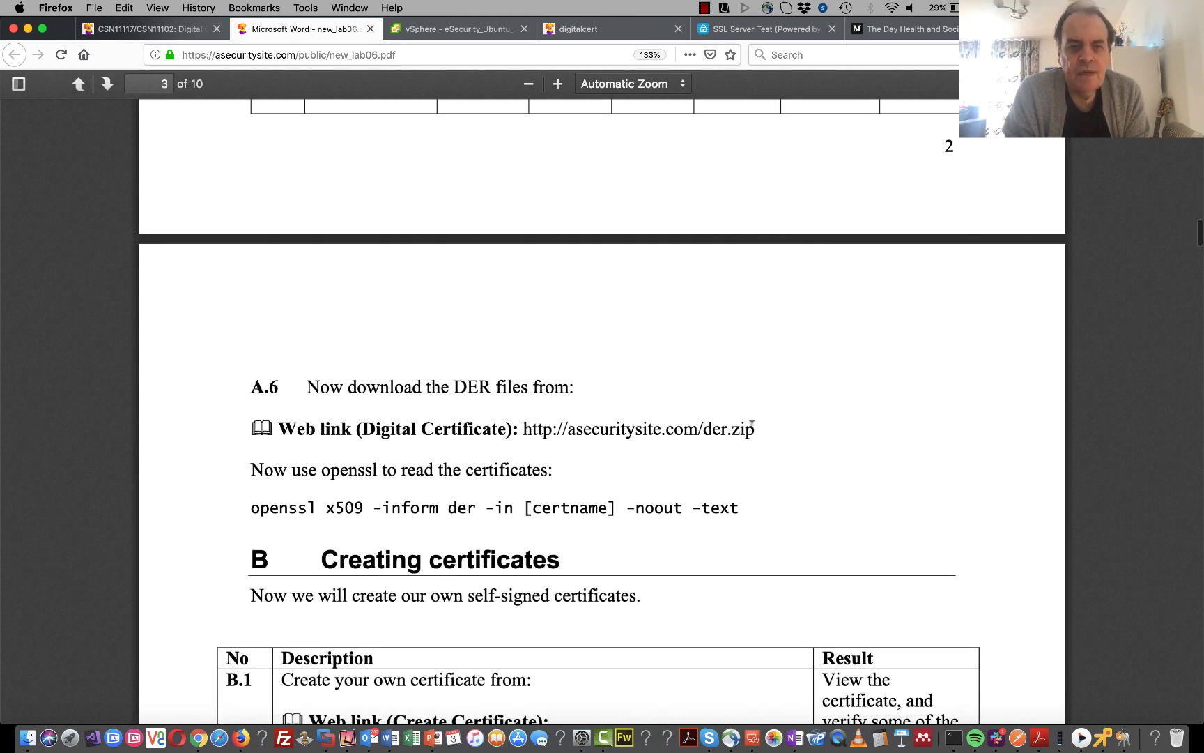
- Copy the lab sheet's der.zip link and load it in the Ubuntu VM's Firefox
left_click_drag(754, 426, 523, 426)
key("ctrl+c")
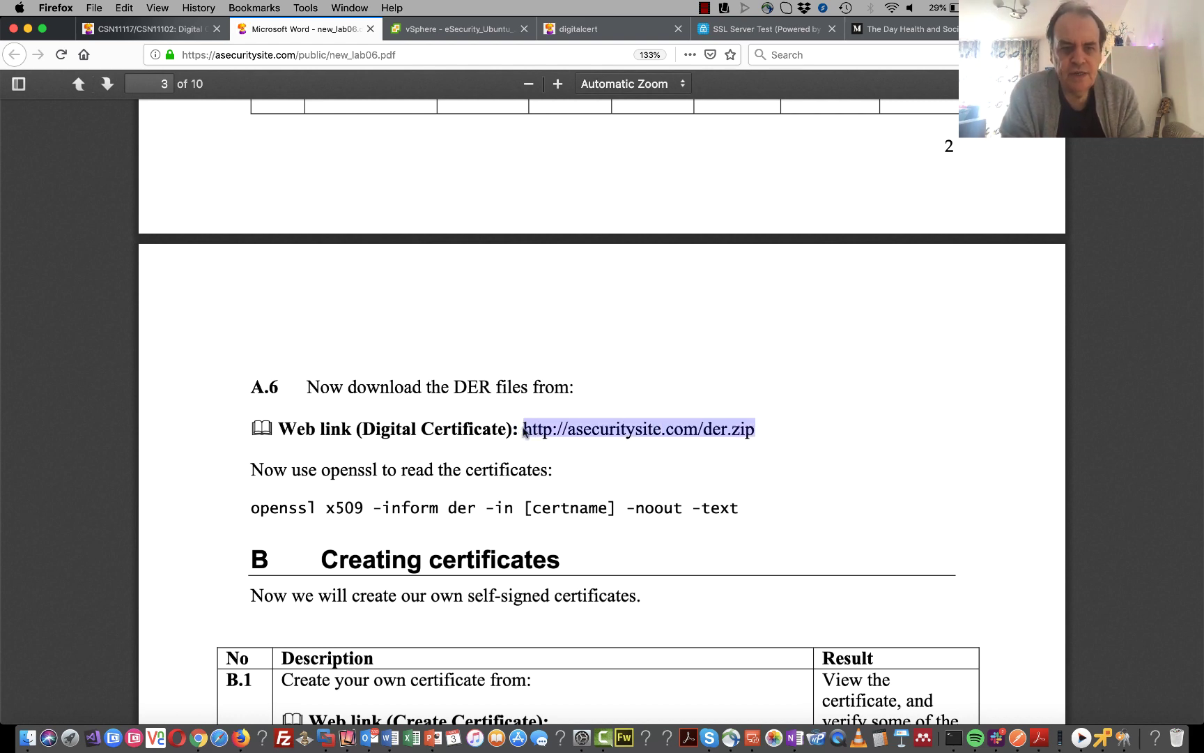
scroll(572, 449, "up", 7)
scroll(572, 448, "down", 7)
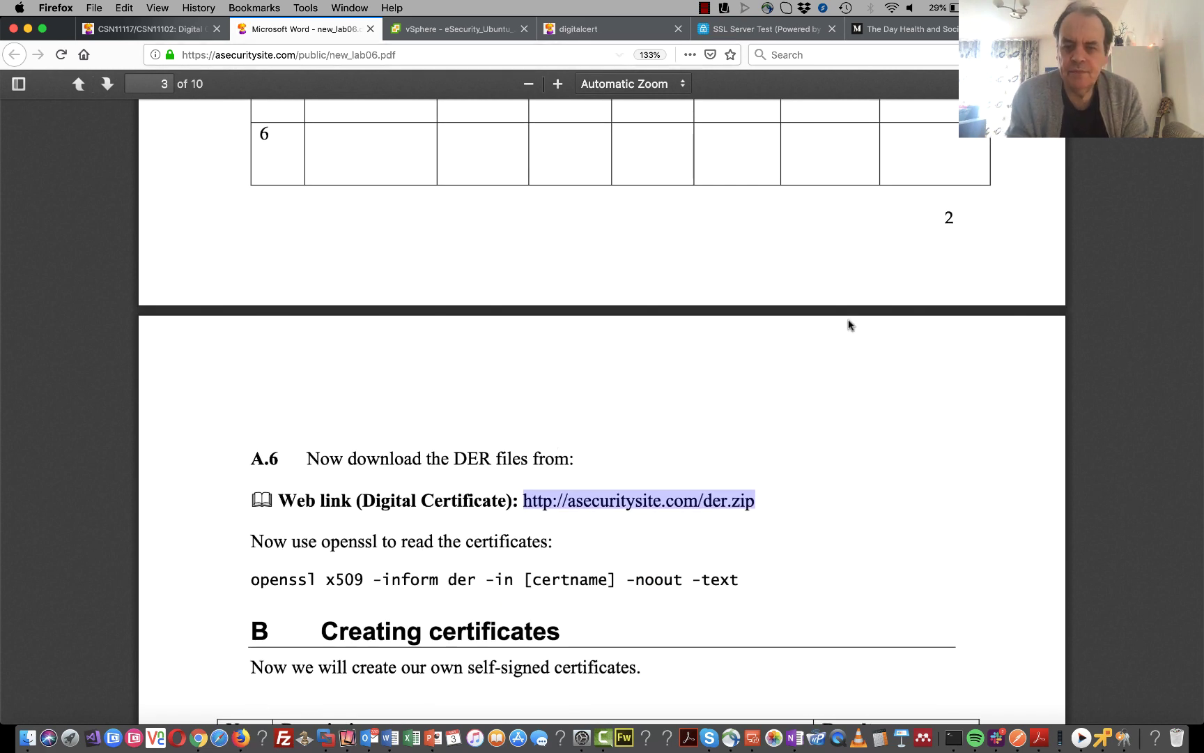
left_click(1102, 728)
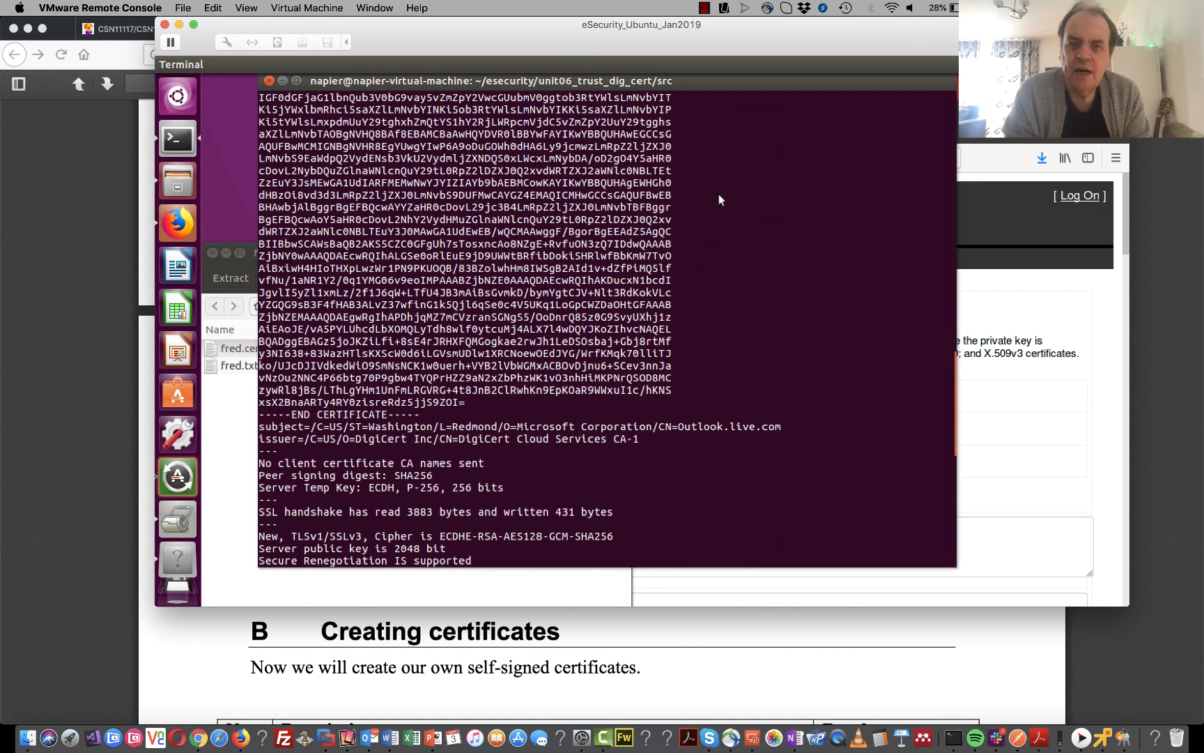
key("alt+Tab")
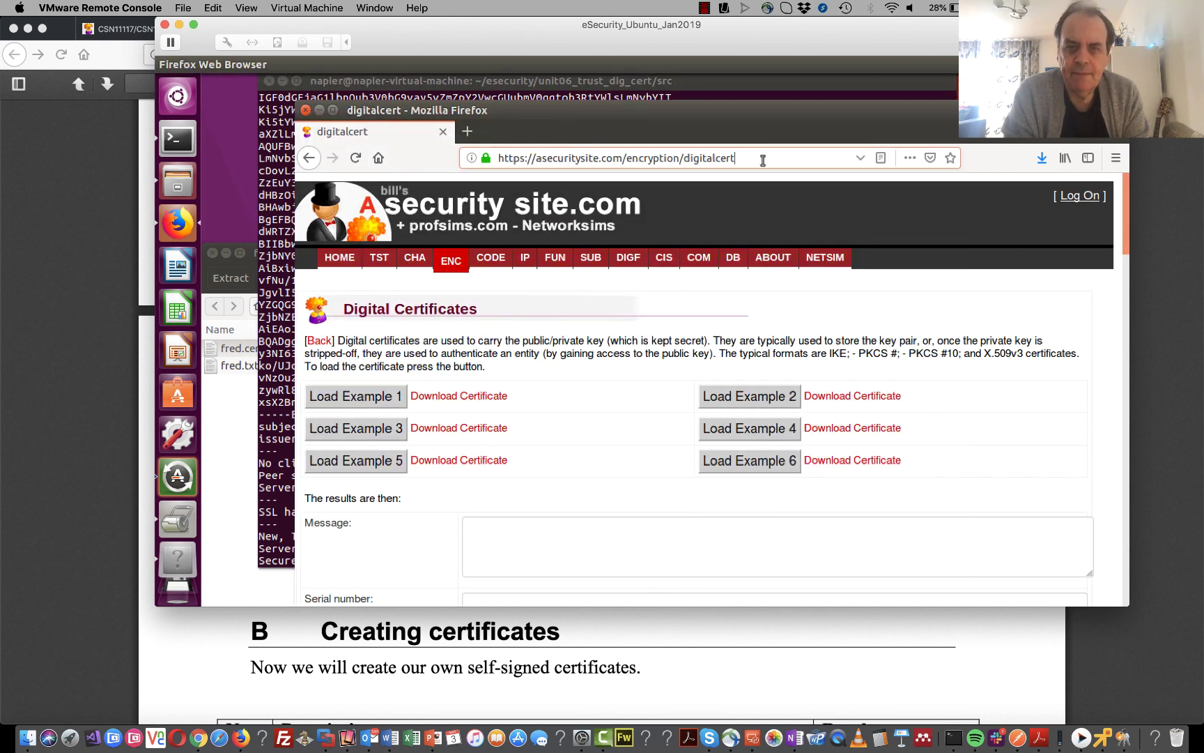
left_click_drag(744, 168, 498, 160)
key("ctrl+v")
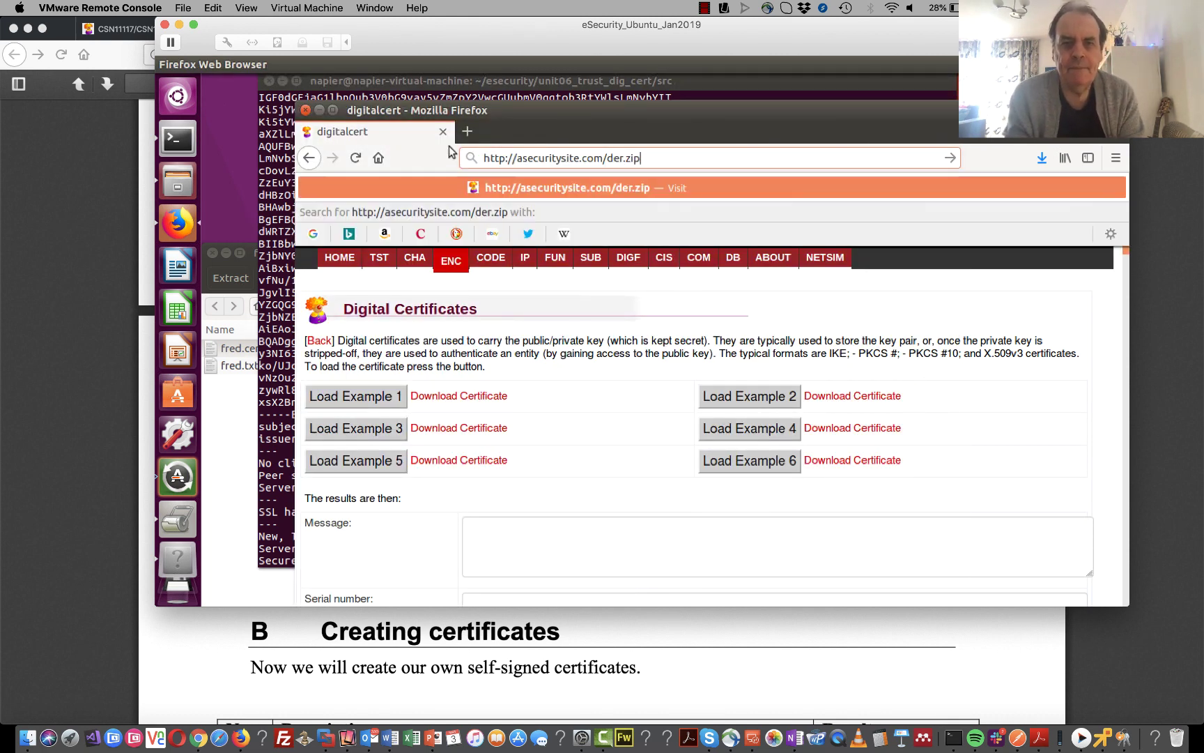
key("Return")
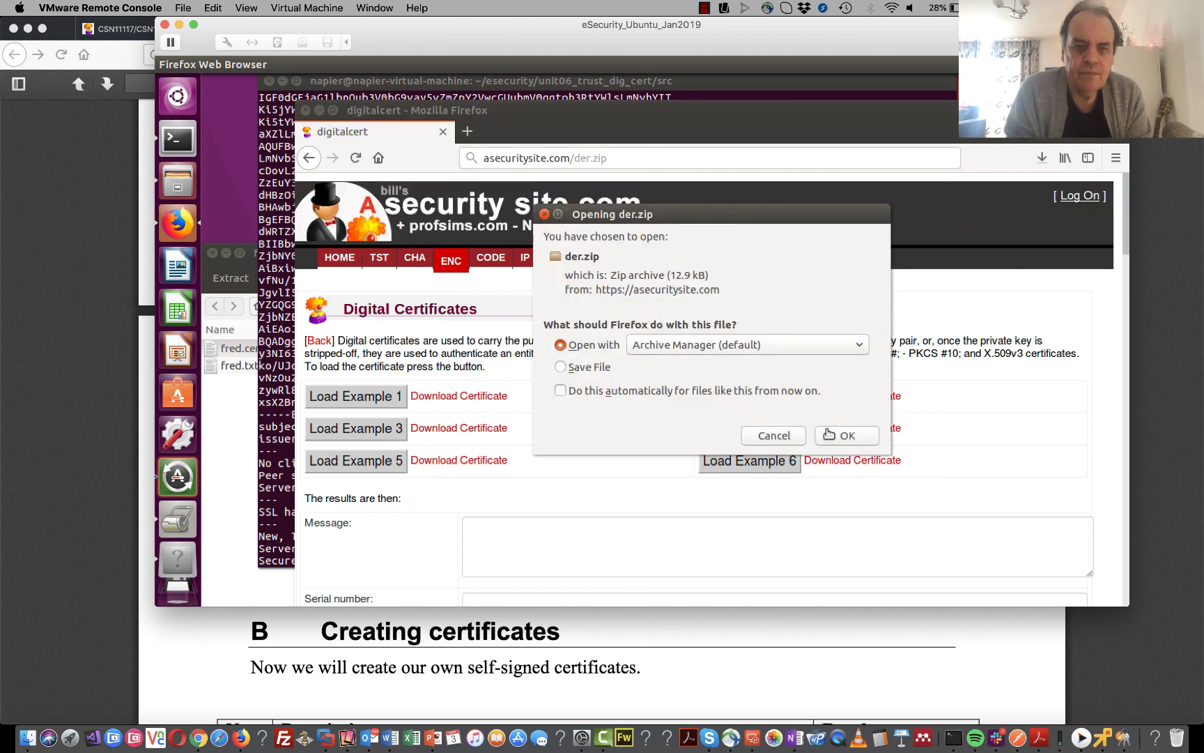
- Open der.zip in Archive Manager and open asecuritysite.der in the certificate viewer
left_click(838, 439)
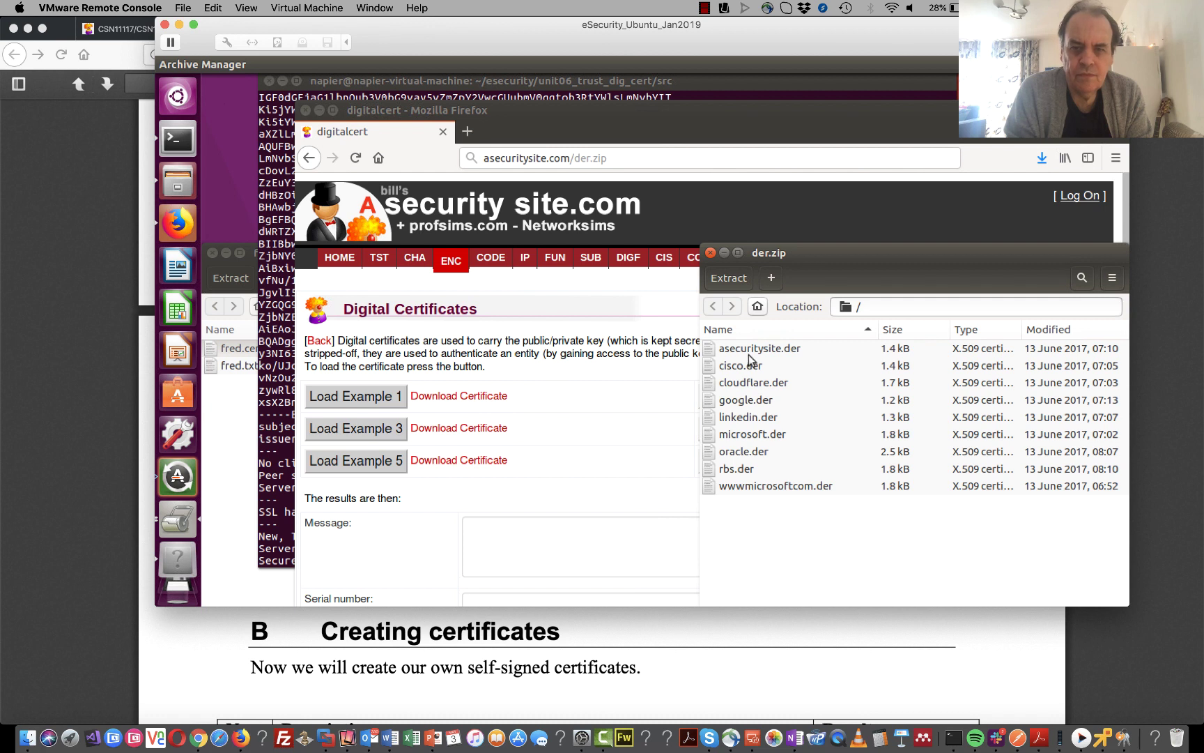
left_click(753, 352)
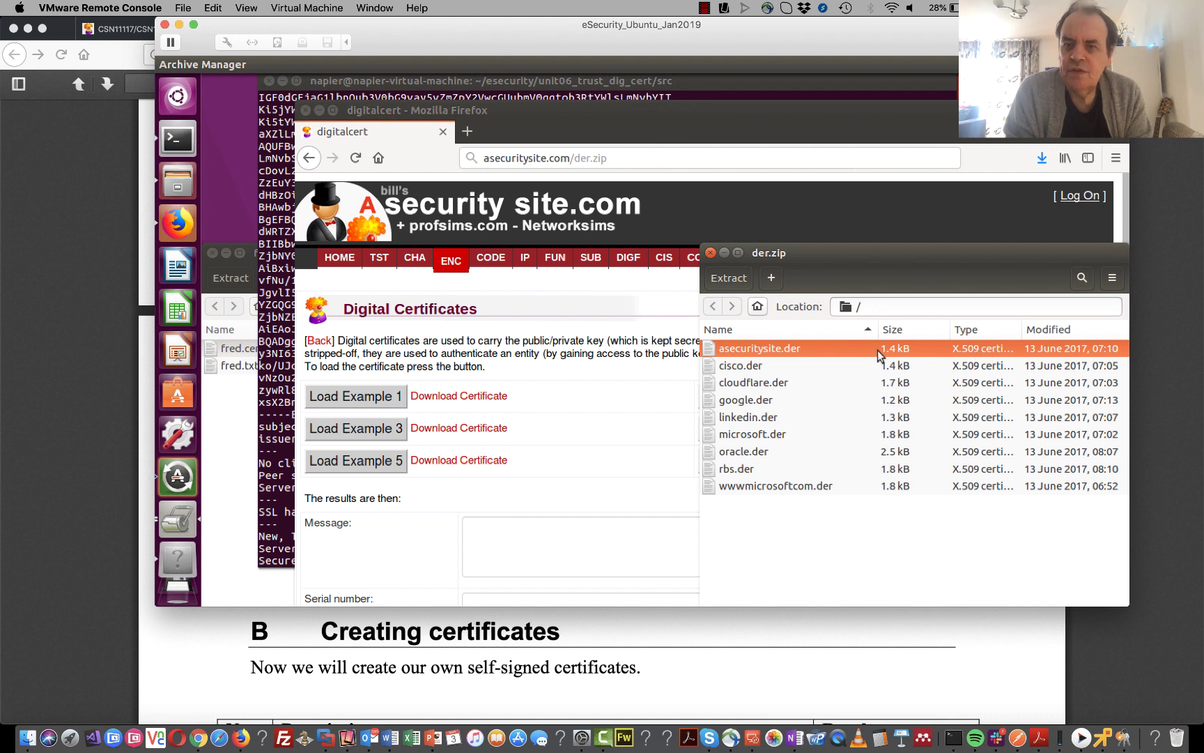
double_click(850, 348)
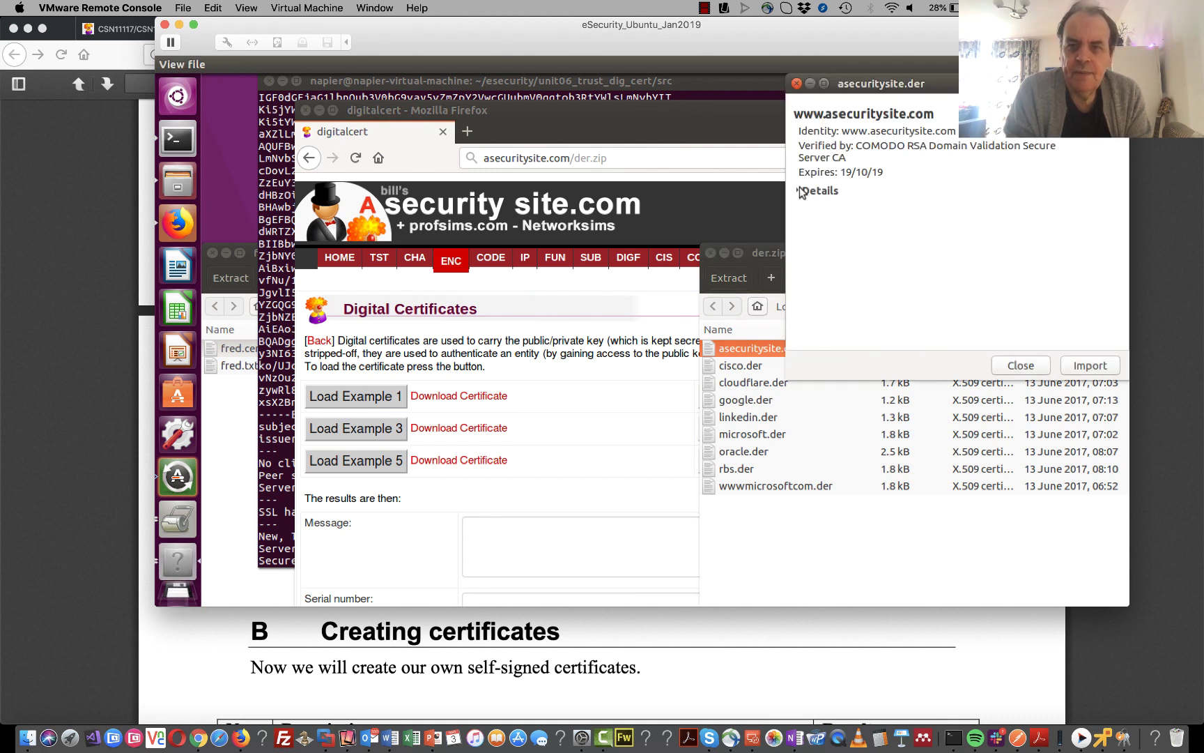
- Expand asecuritysite.der's details and read its COMODO issuer, 2014-2019 validity, fingerprints and public key
left_click(801, 192)
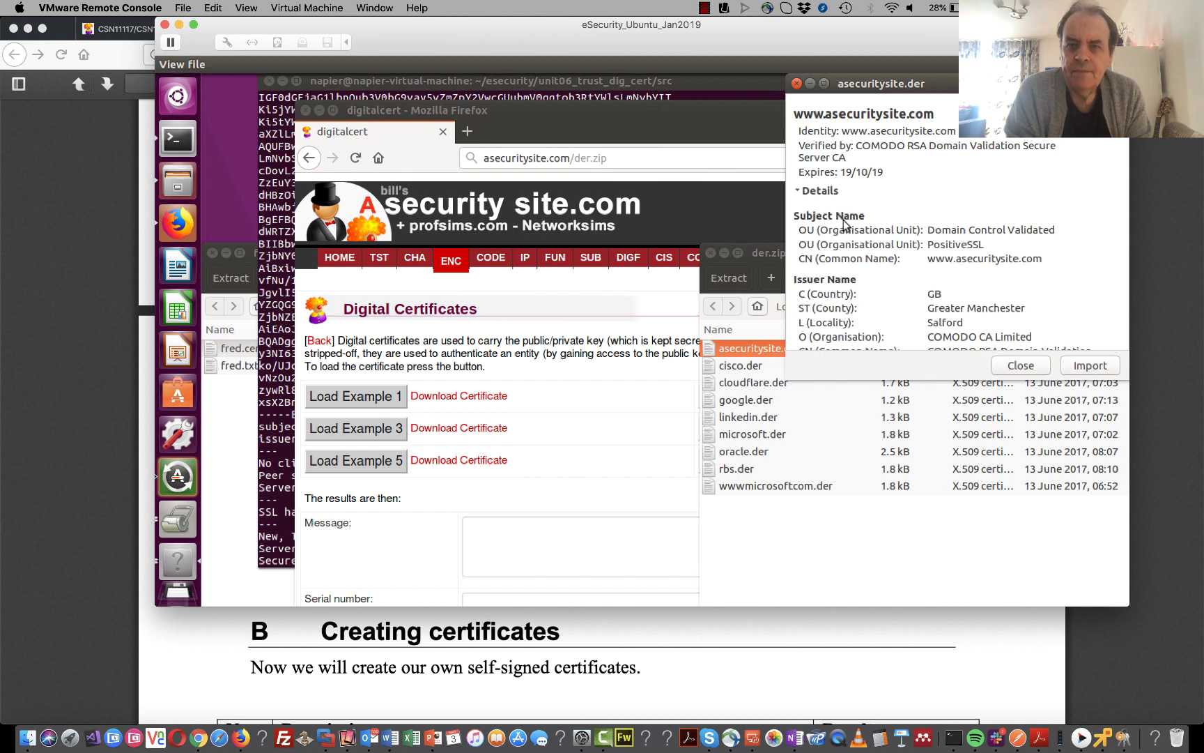
scroll(847, 227, "down", 1)
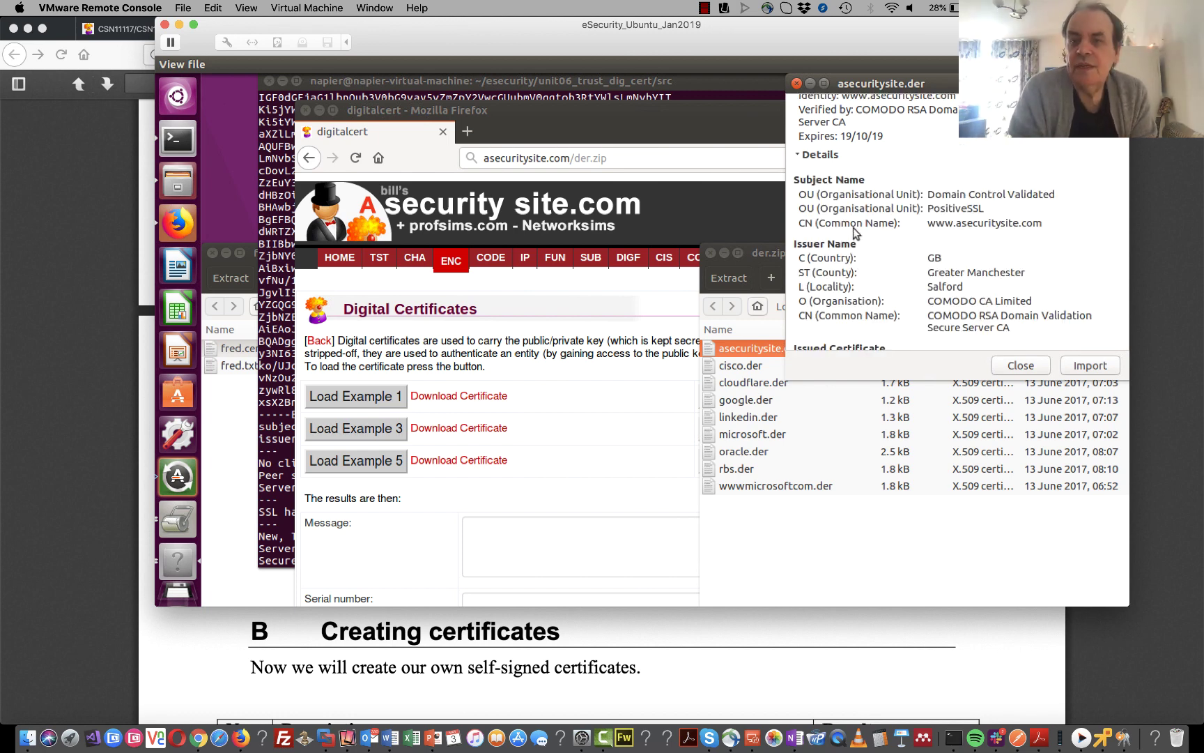
scroll(856, 232, "down", 6)
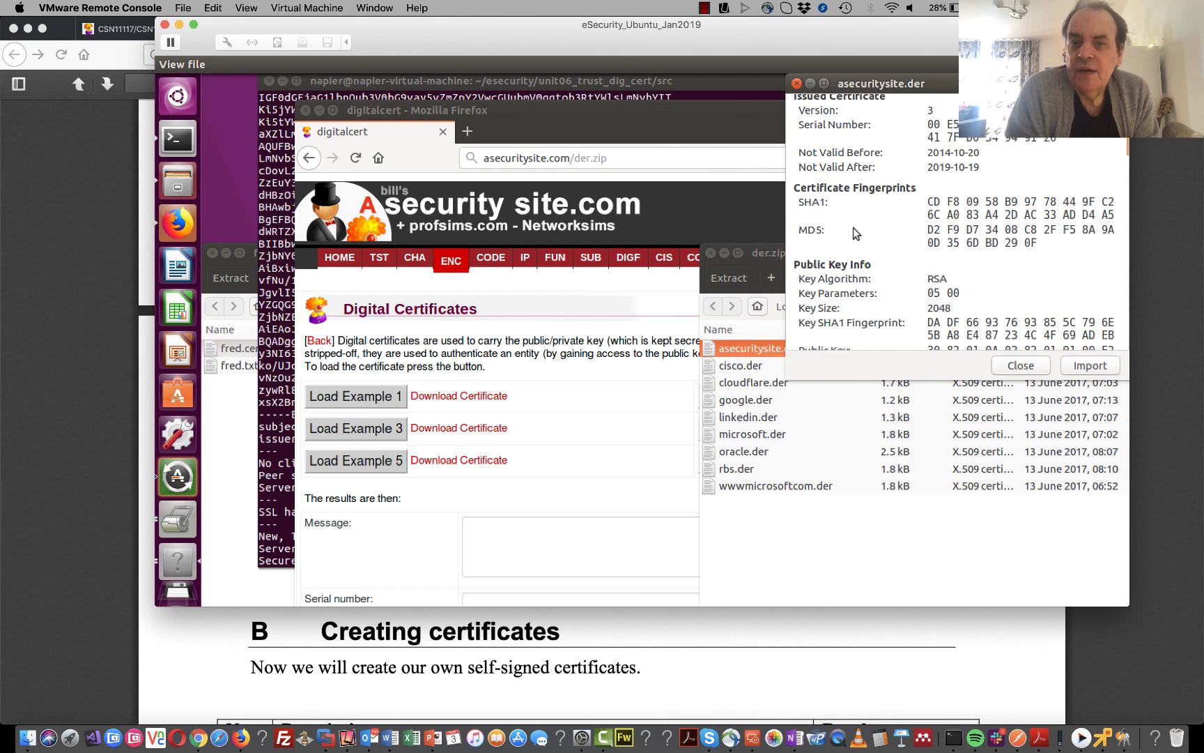
scroll(852, 230, "down", 6)
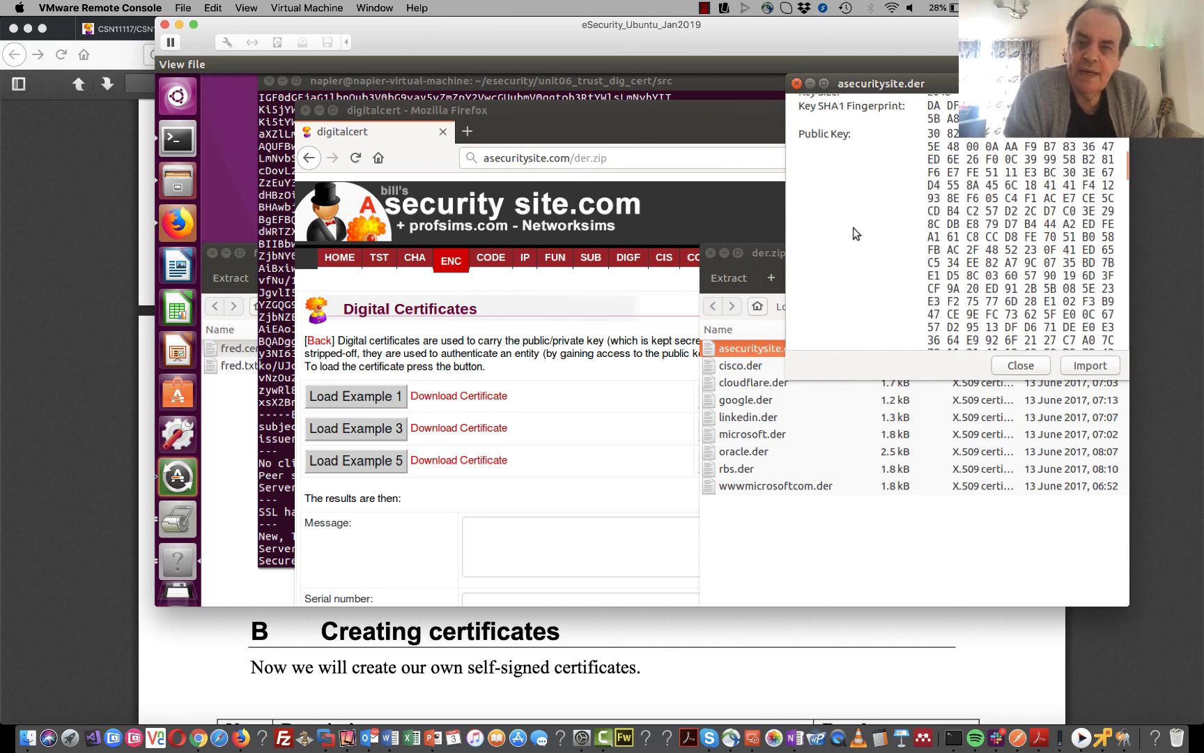
scroll(853, 233, "down", 6)
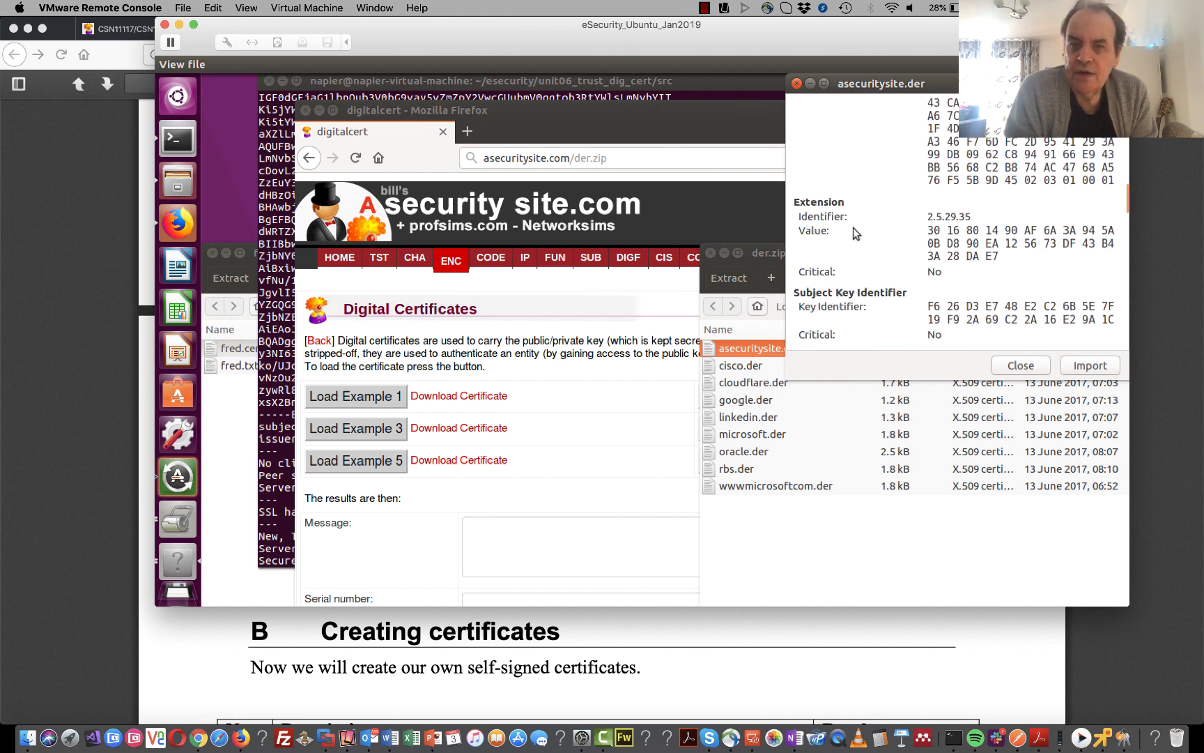
scroll(852, 232, "down", 3)
scroll(853, 229, "down", 3)
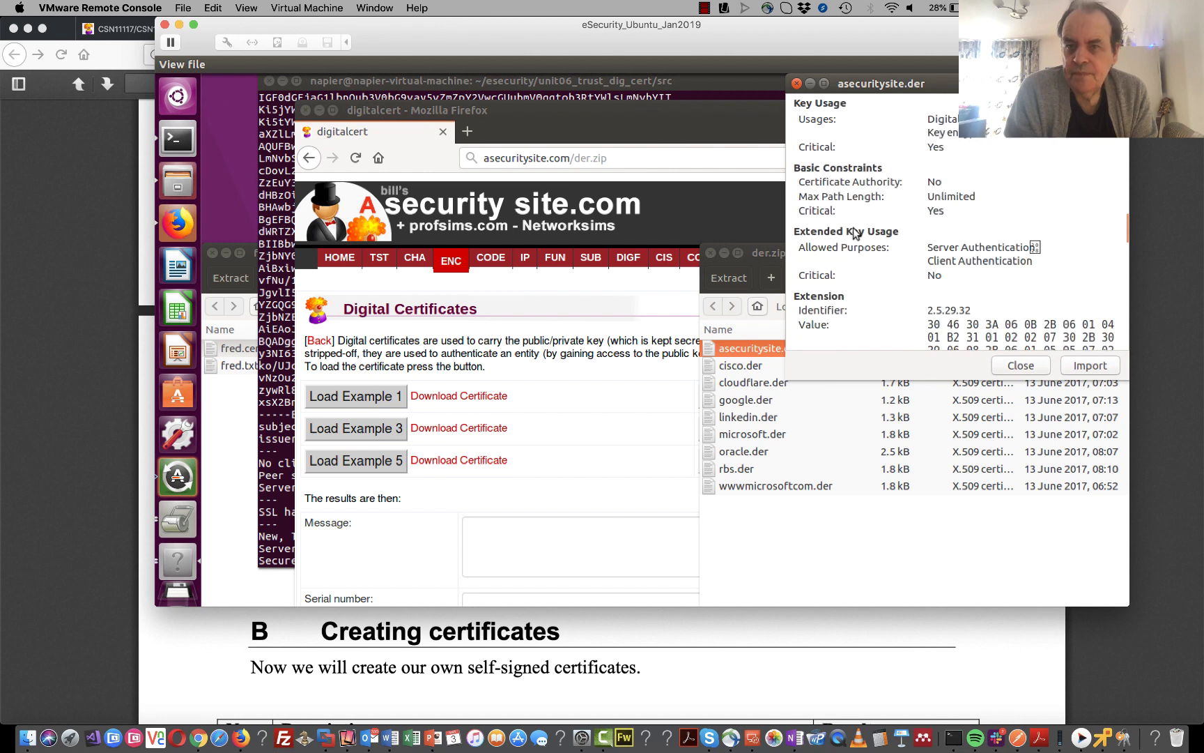
scroll(854, 232, "down", 10)
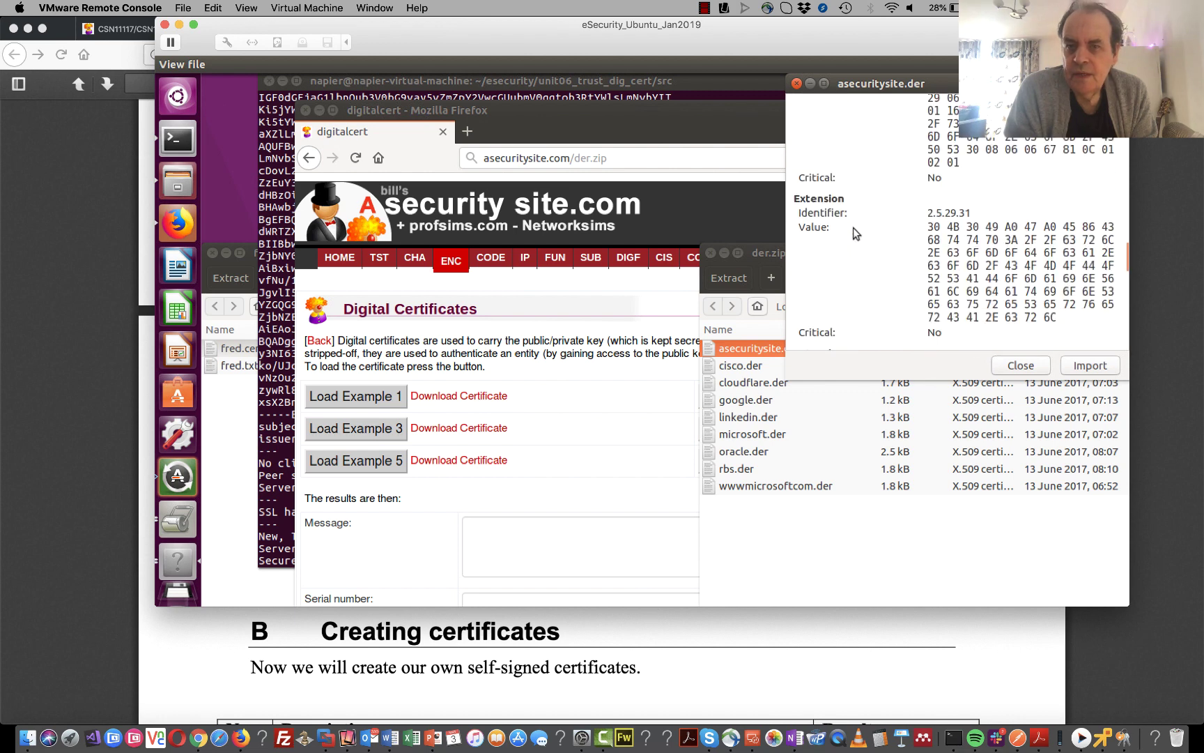
scroll(853, 226, "down", 2)
scroll(853, 227, "up", 10)
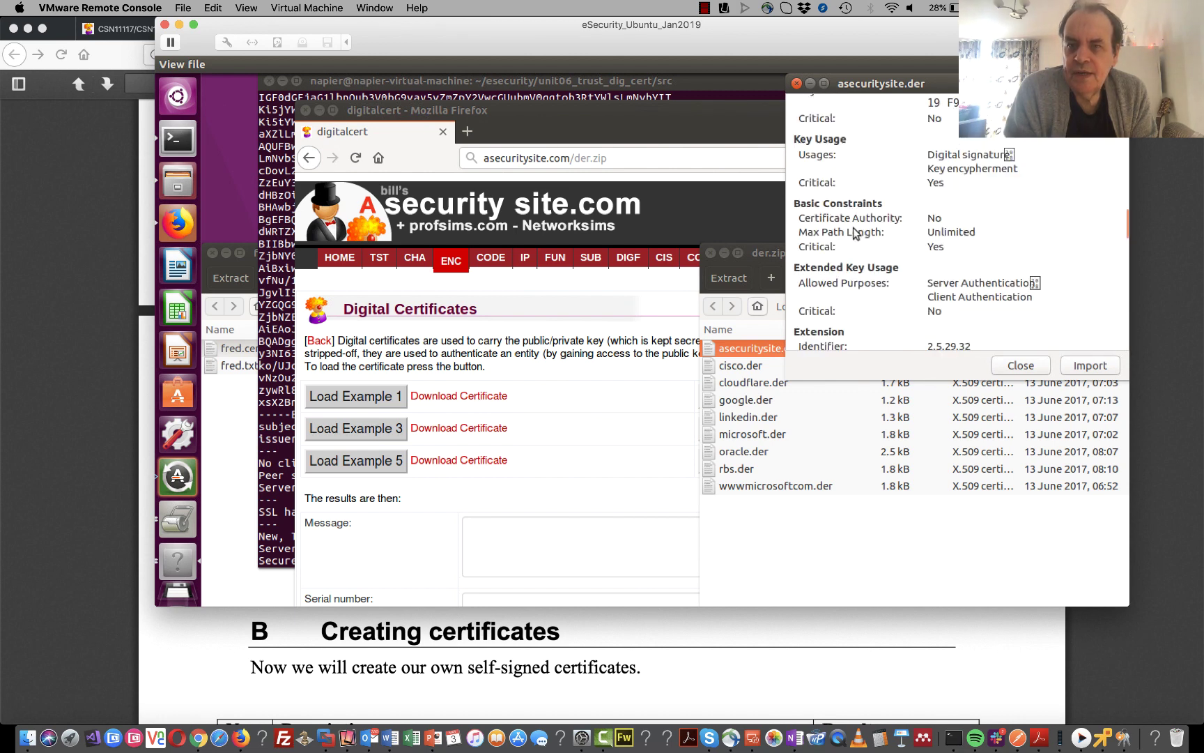
scroll(853, 226, "up", 5)
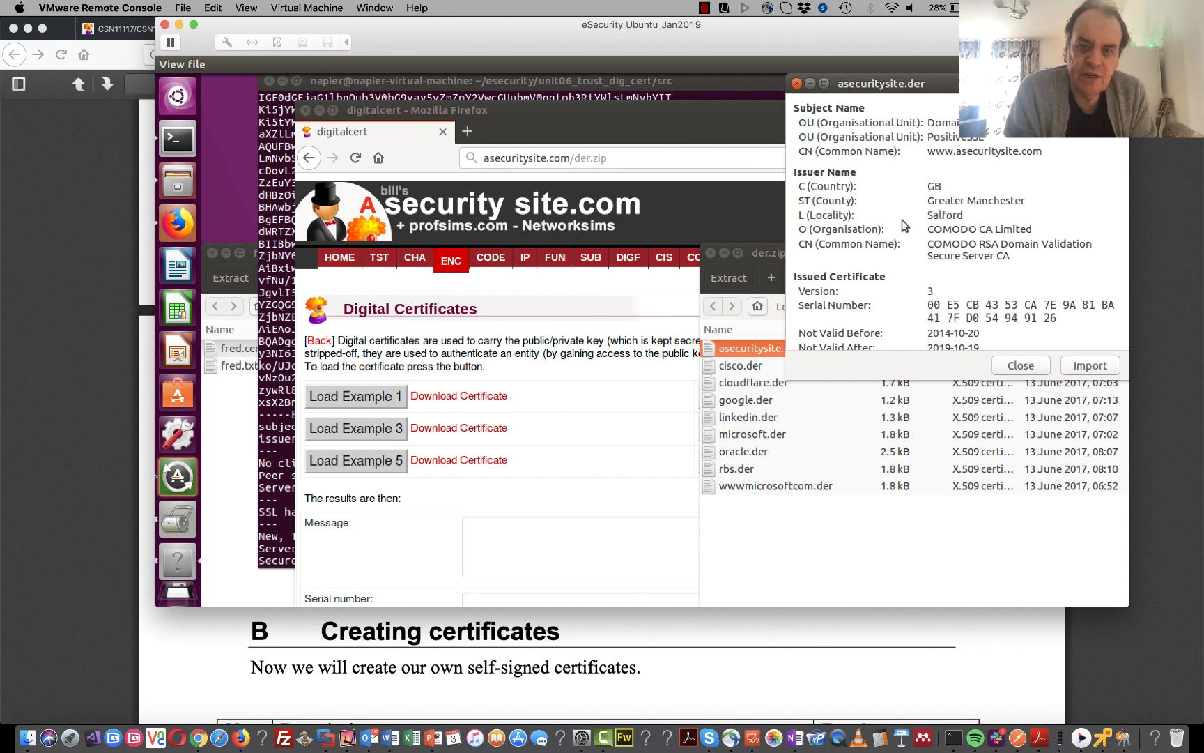
scroll(902, 219, "down", 3)
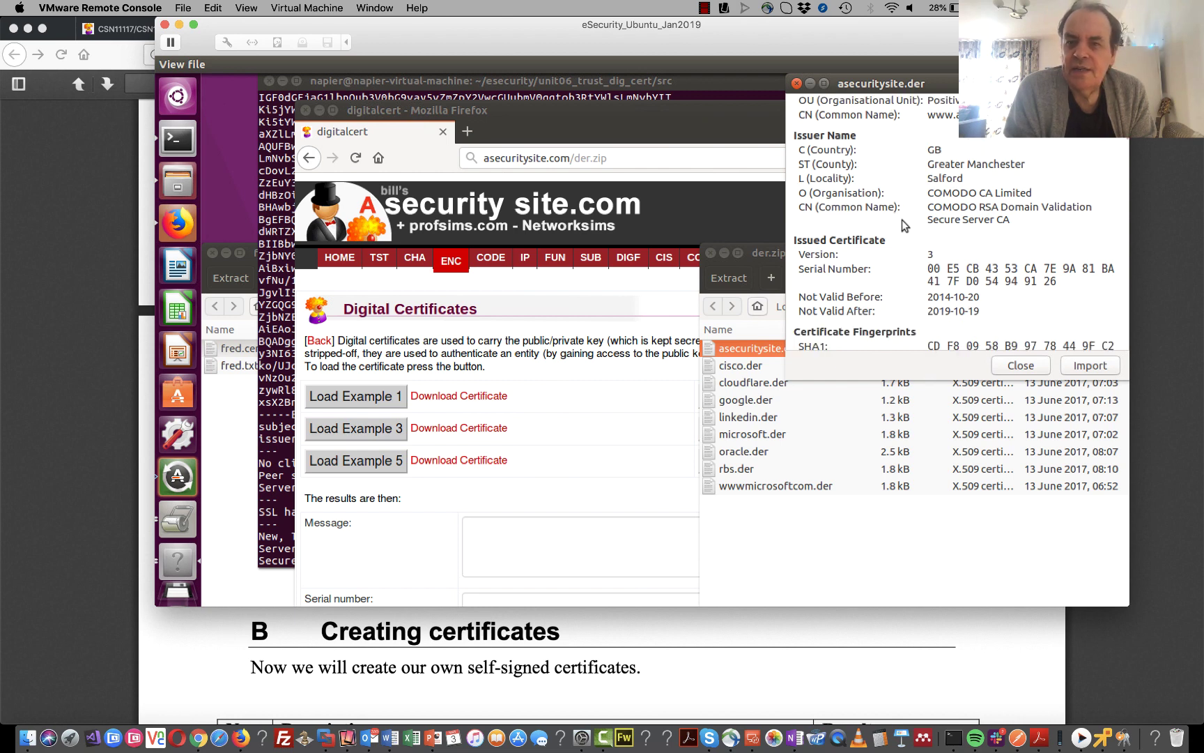
- Extract asecuritysite.der from der.zip into the Home folder and go back to the terminal
left_click(721, 357)
left_click(757, 350)
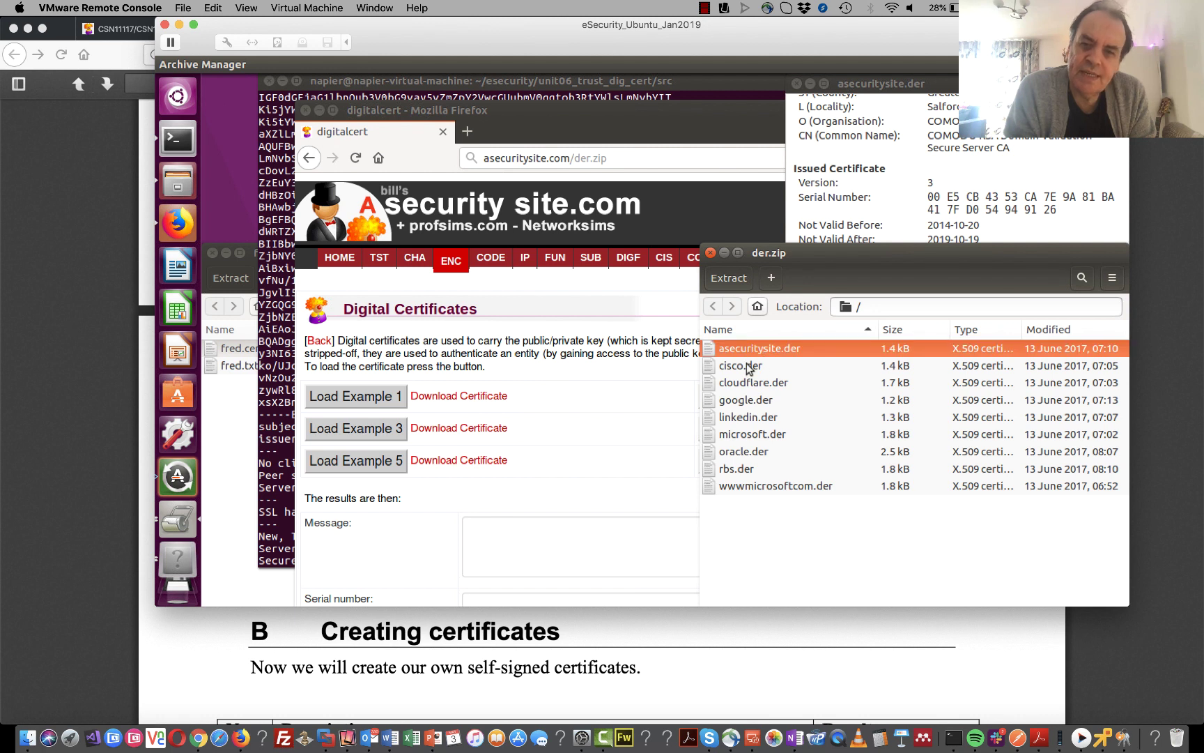
left_click(746, 364)
left_click(749, 387)
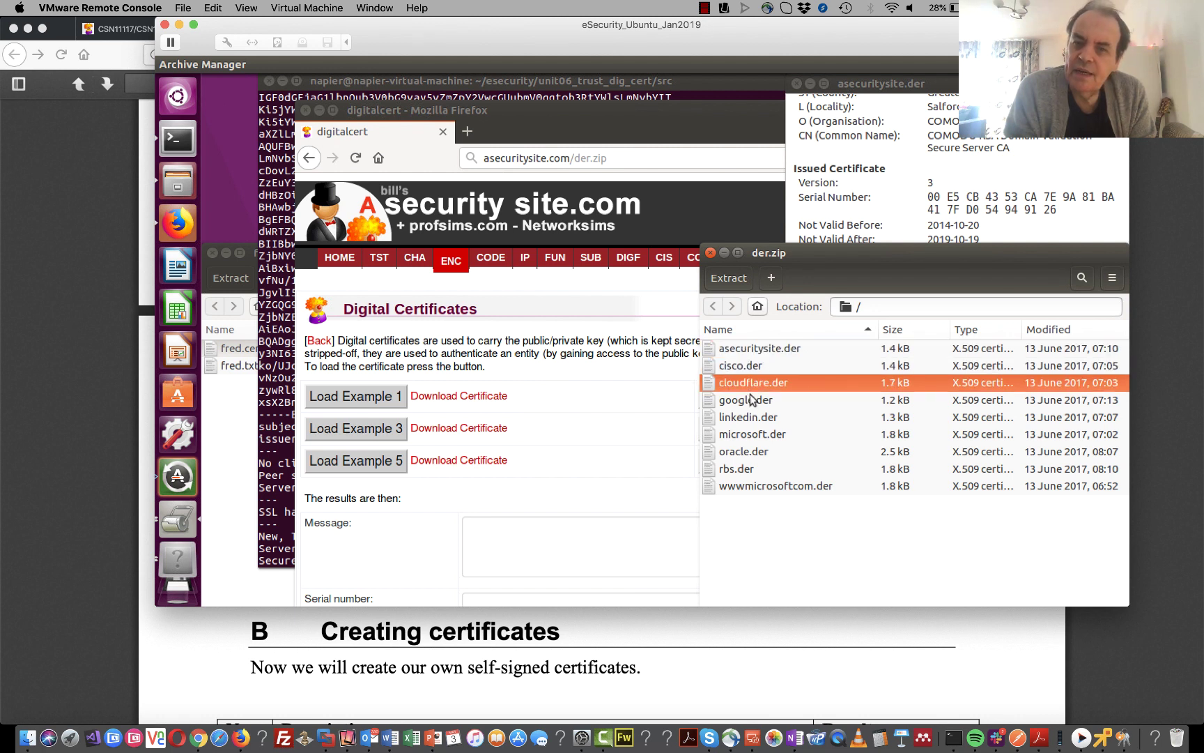
left_click(705, 346)
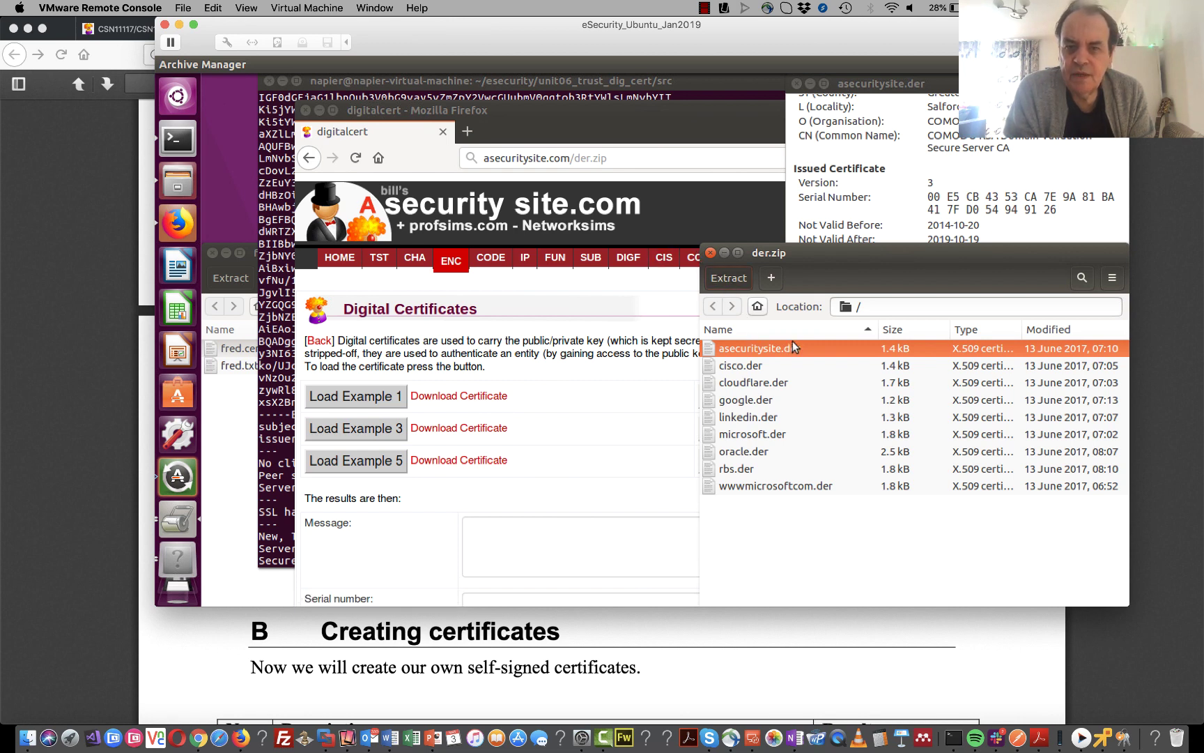
left_click(724, 277)
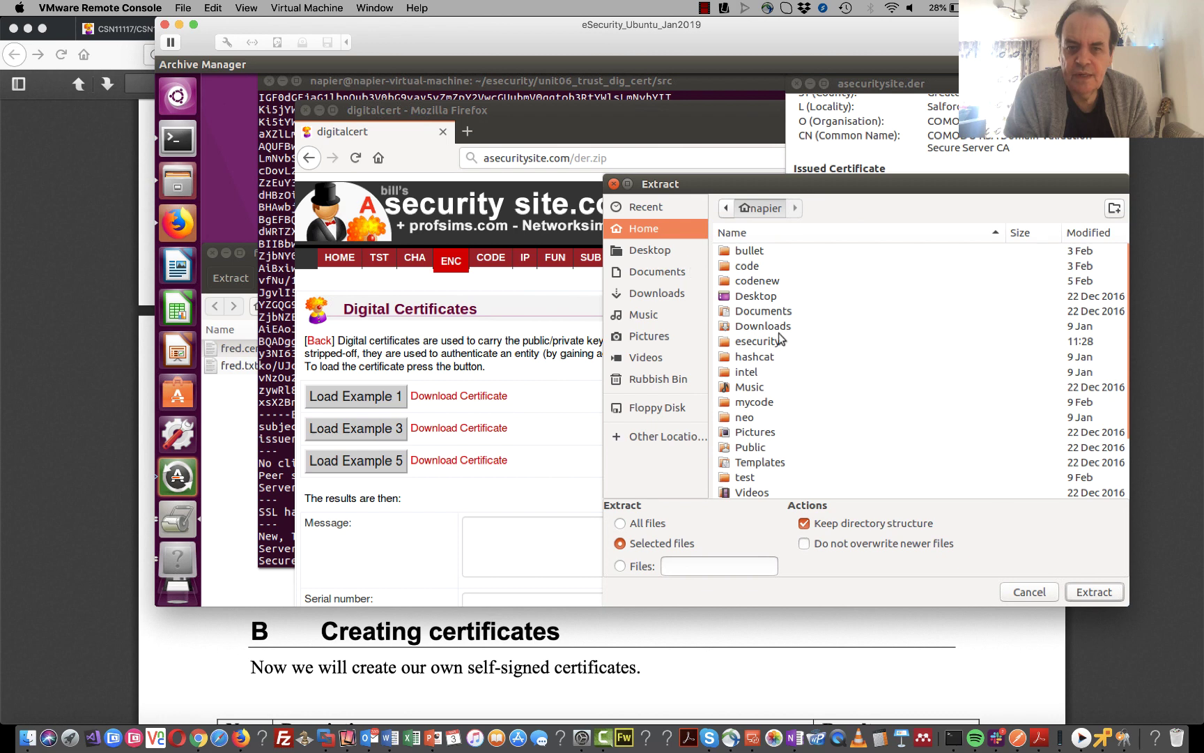
left_click(1094, 591)
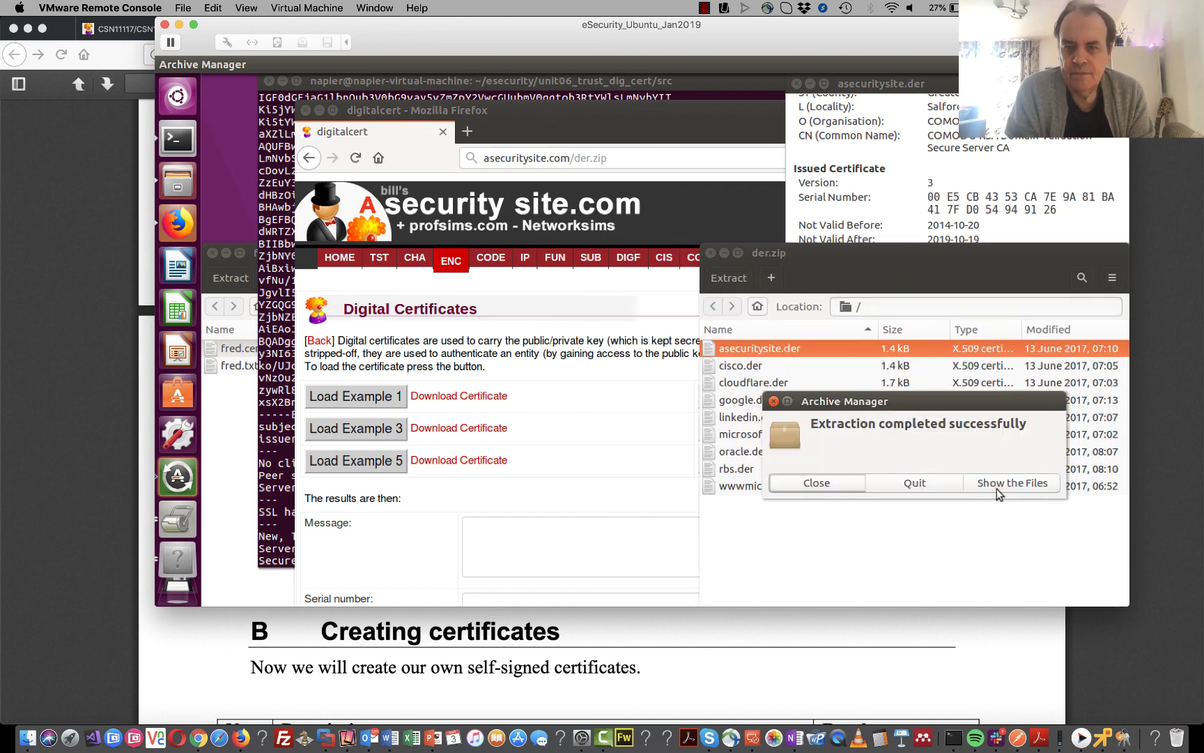
left_click(818, 480)
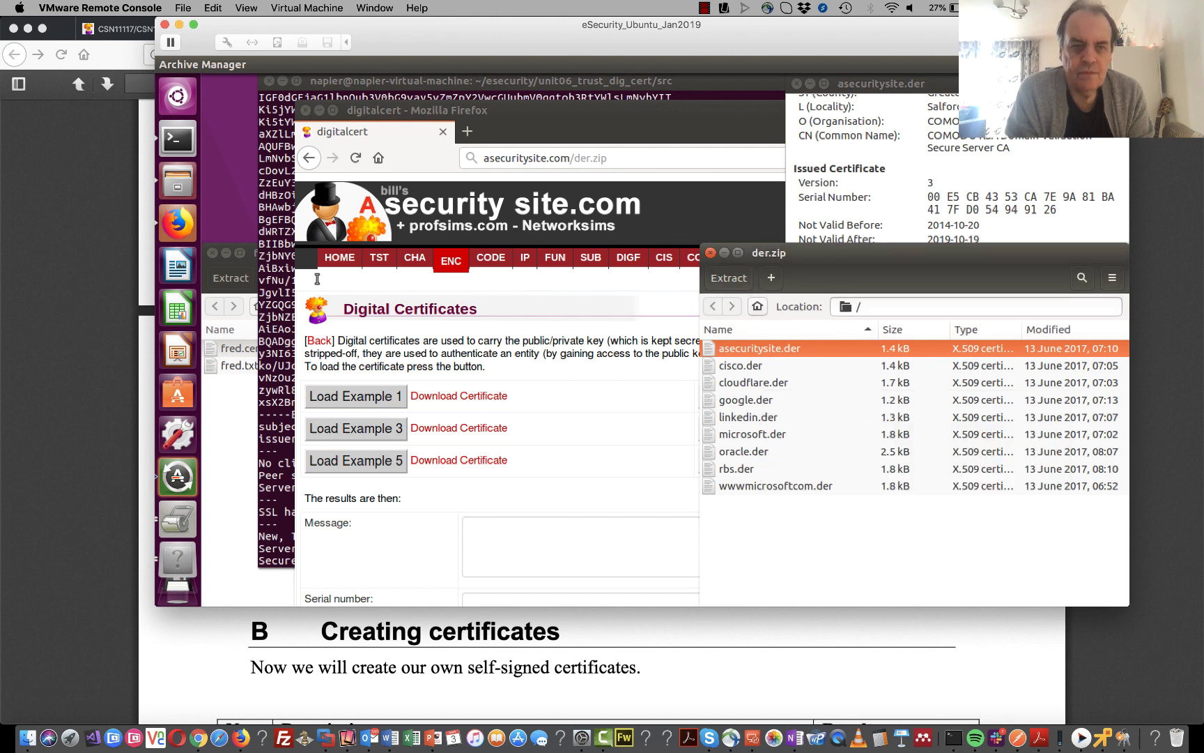
left_click(277, 271)
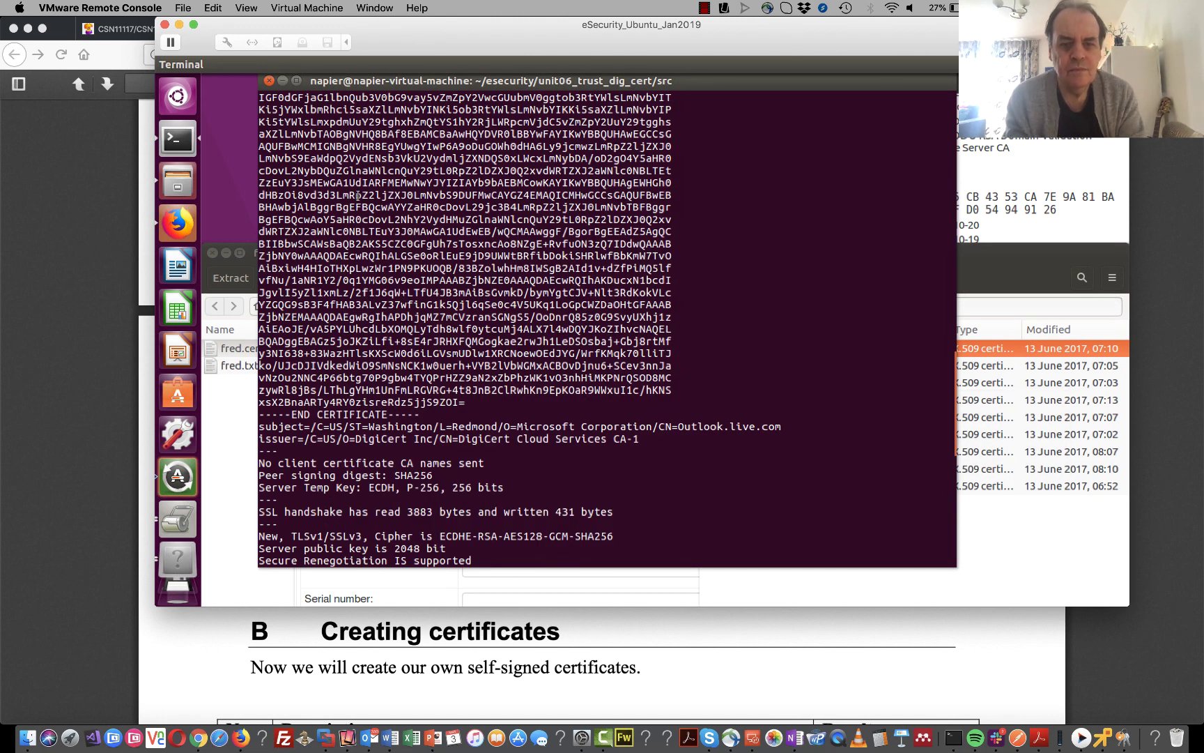
- In the terminal, change to the home folder and list its .der files with ls *.der
key("Return")
key("Return")
type("cd")
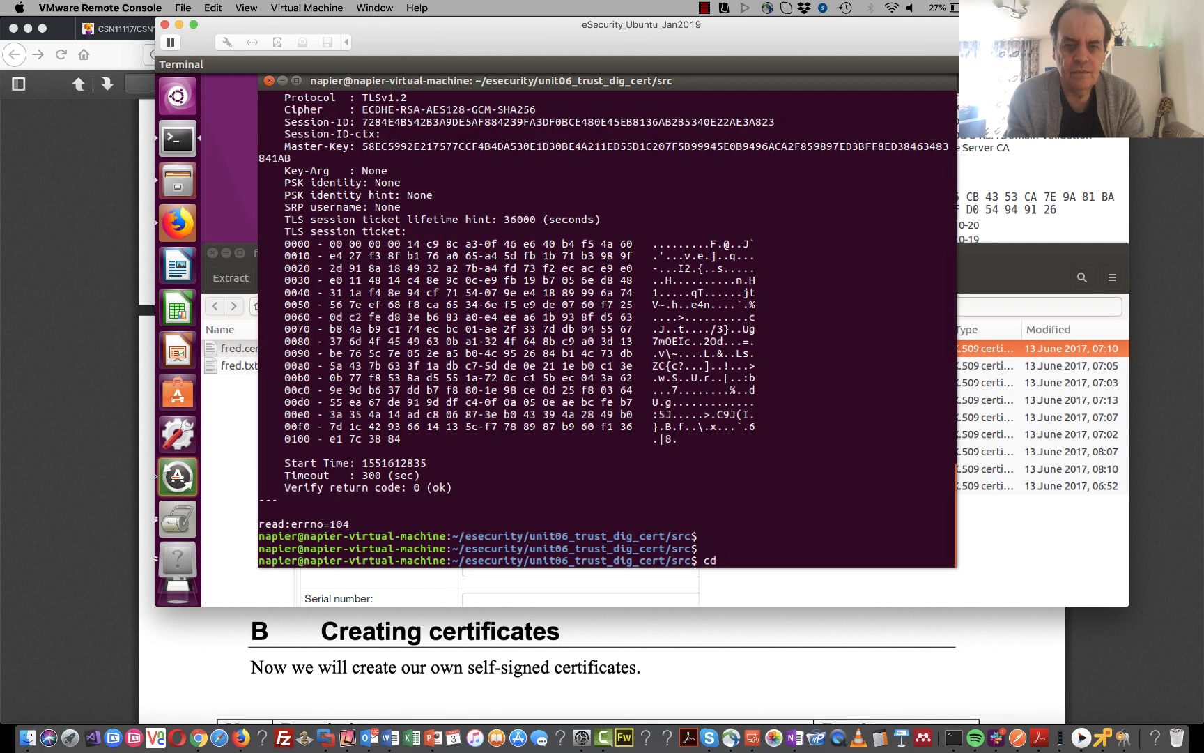
key("Return")
type("ls ")
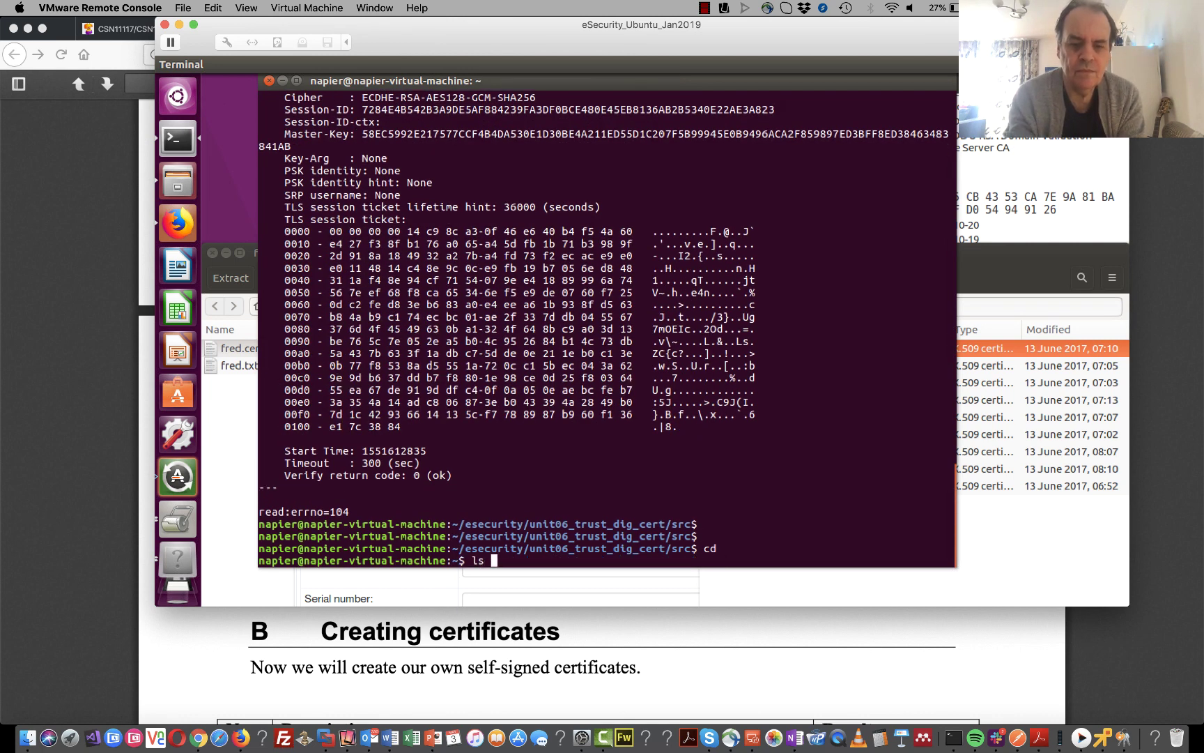
type("*.der")
key("Return")
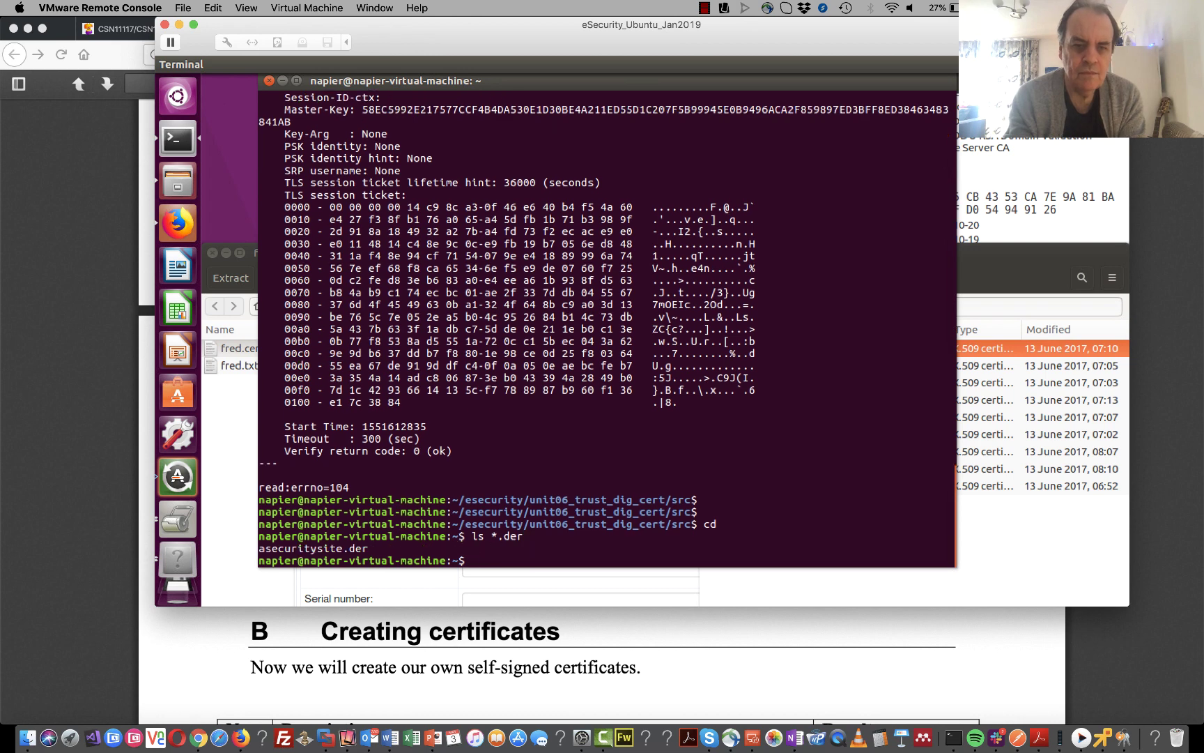
- Print asecuritysite.der's raw contents with cat, then bring the lab PDF forward
type("cat")
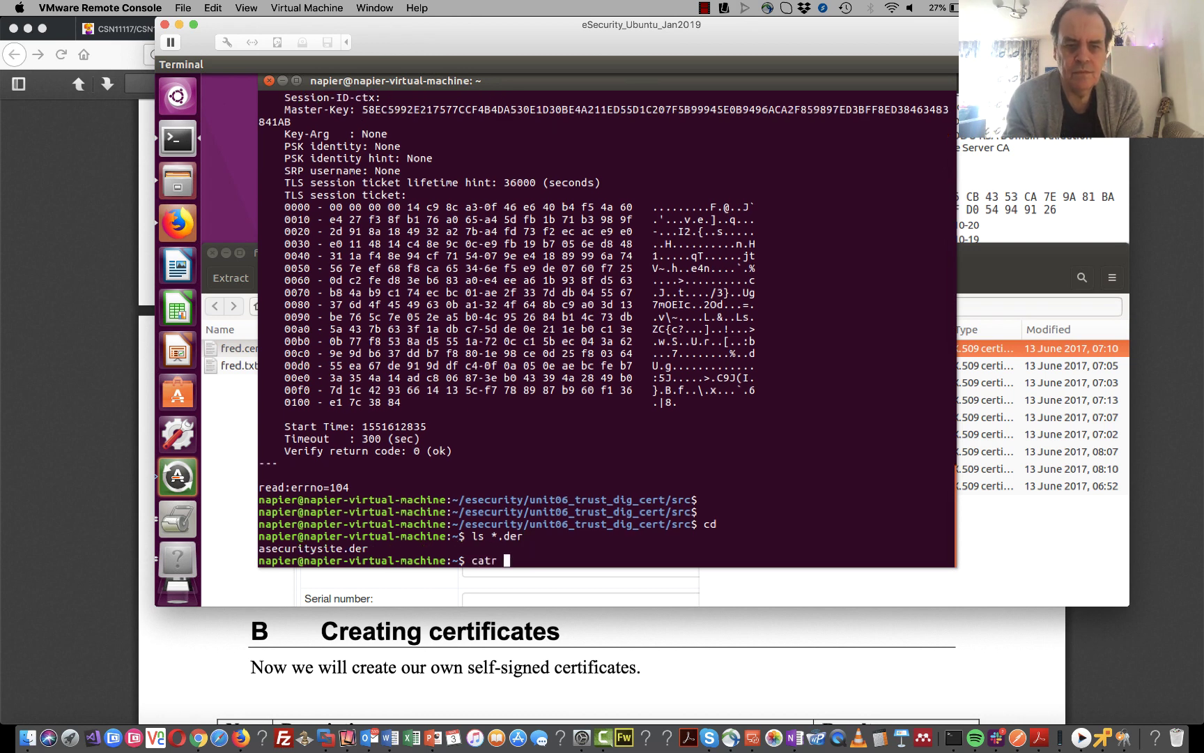
type(" ase")
key("Tab")
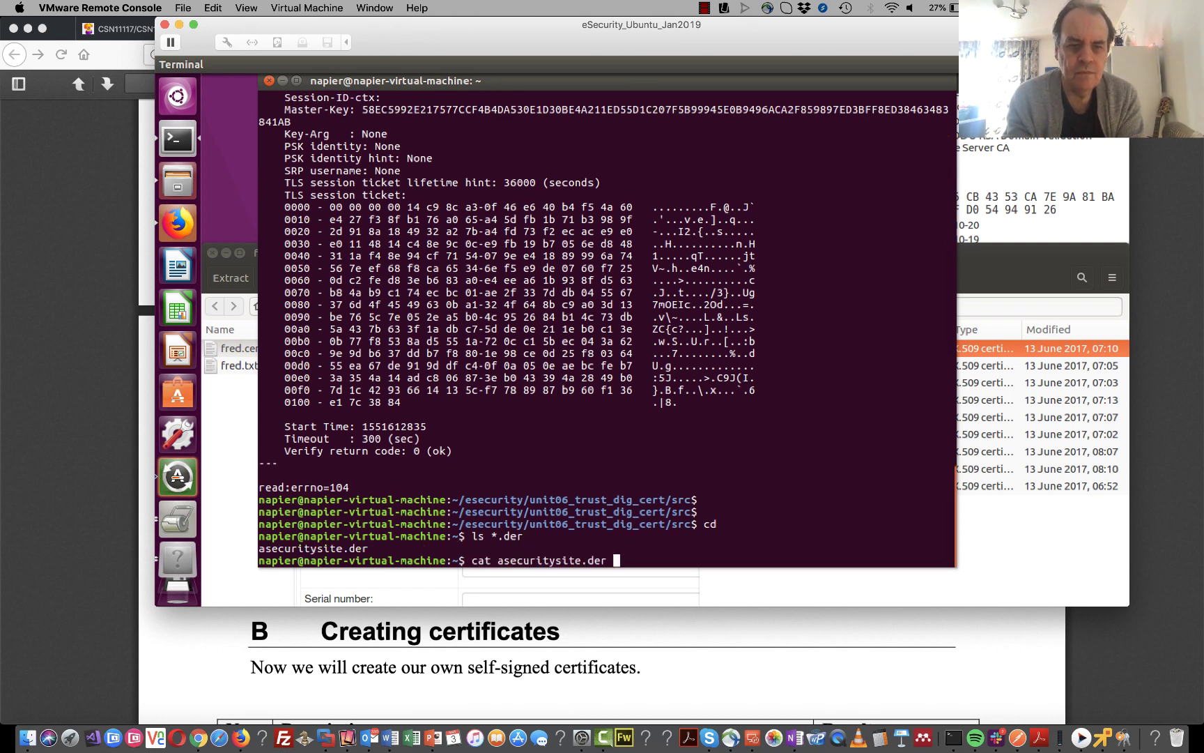
key("Return")
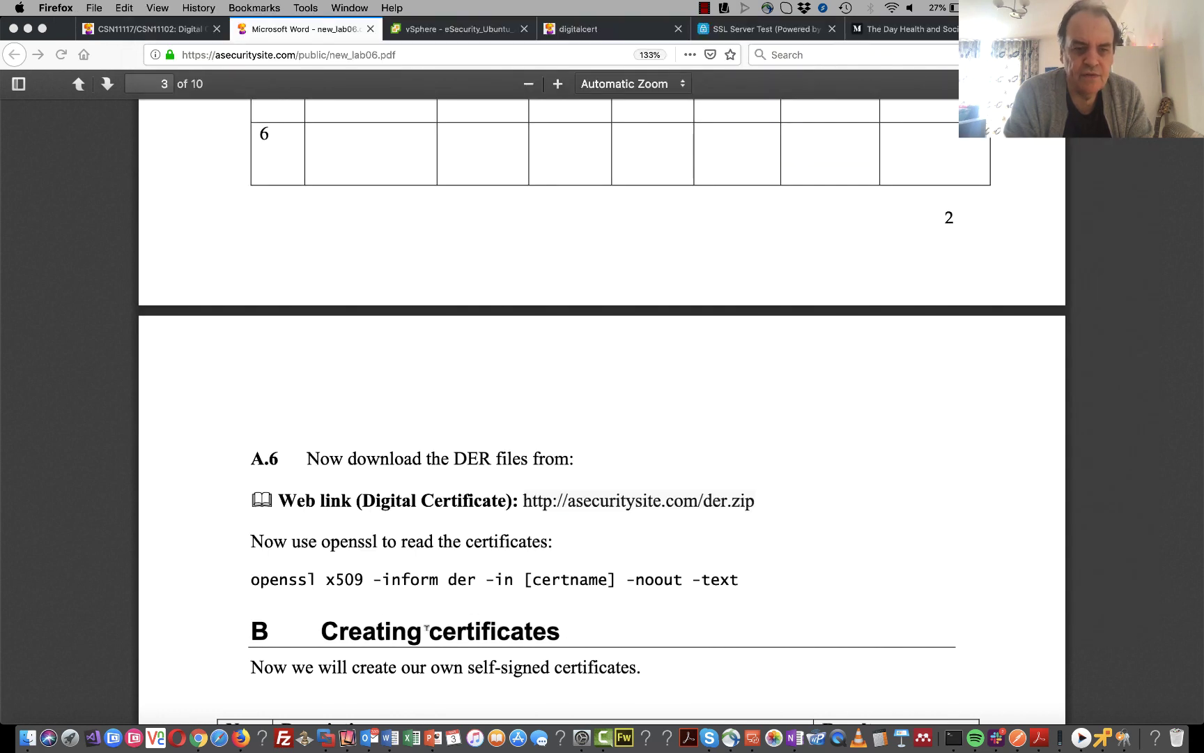
left_click(425, 623)
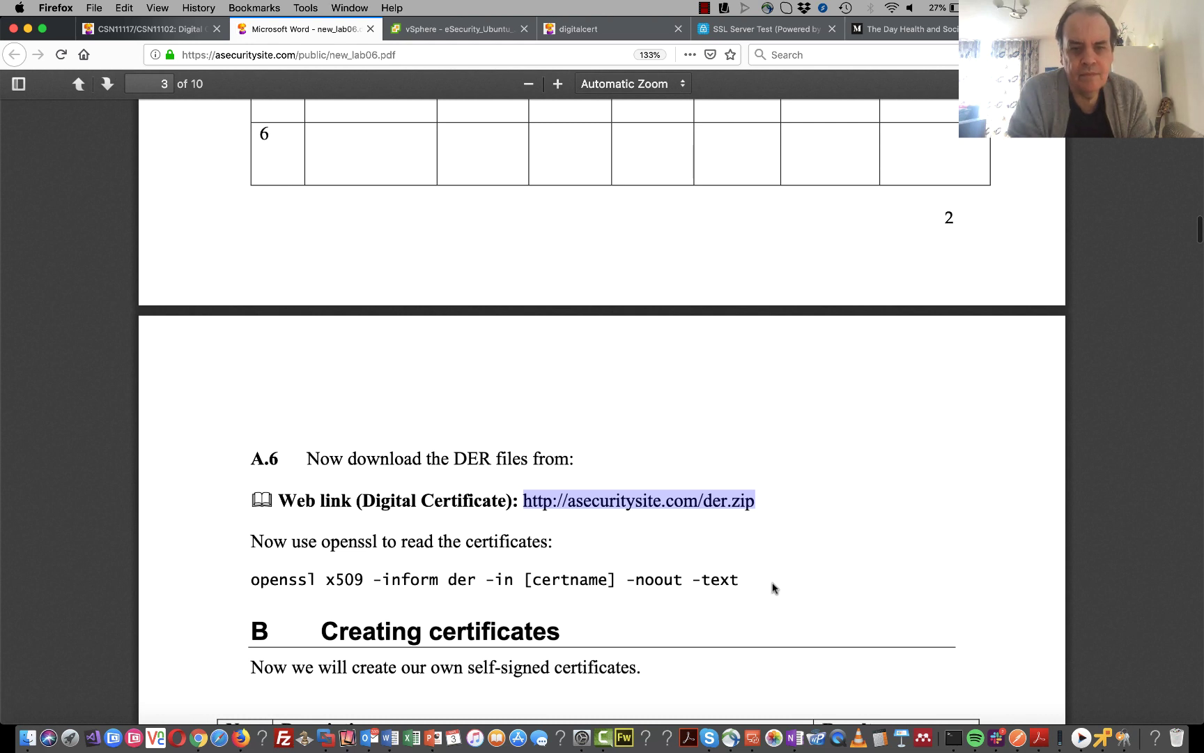
- Copy the openssl x509 command from section A.6 of the lab PDF and return to the Ubuntu terminal
left_click(741, 586)
left_click_drag(676, 565, 743, 580)
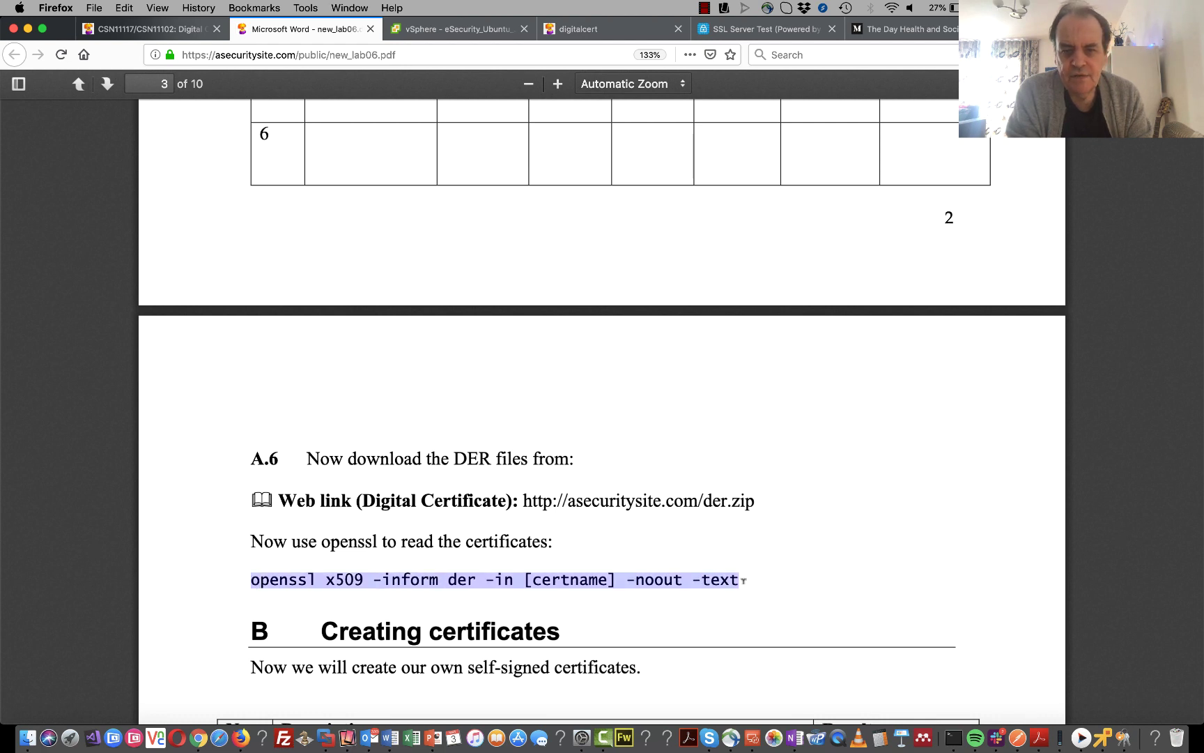
right_click(689, 574)
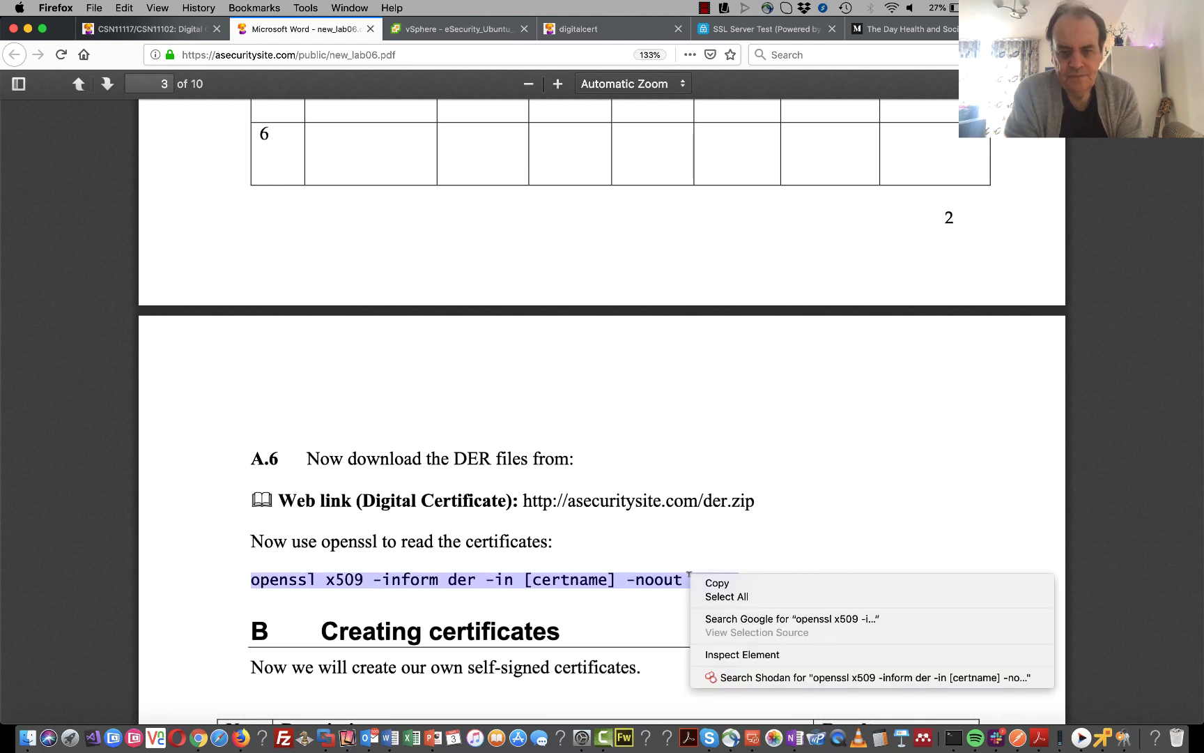
left_click(785, 589)
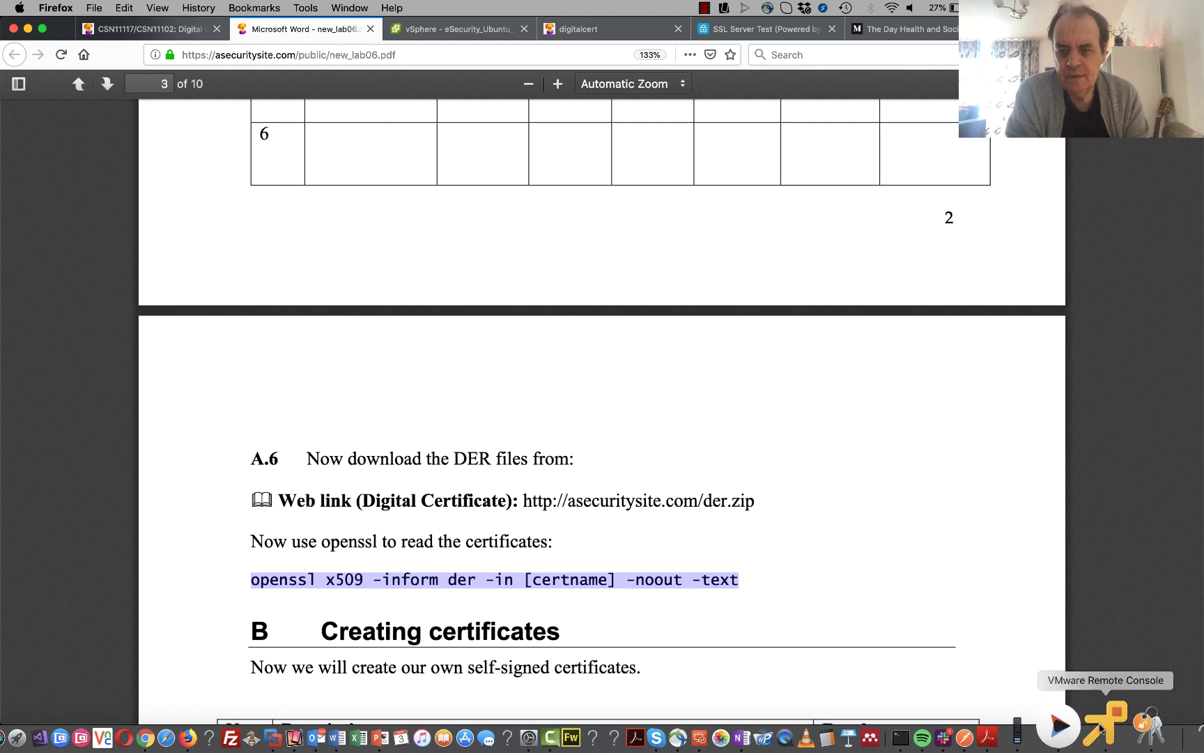
left_click(1103, 736)
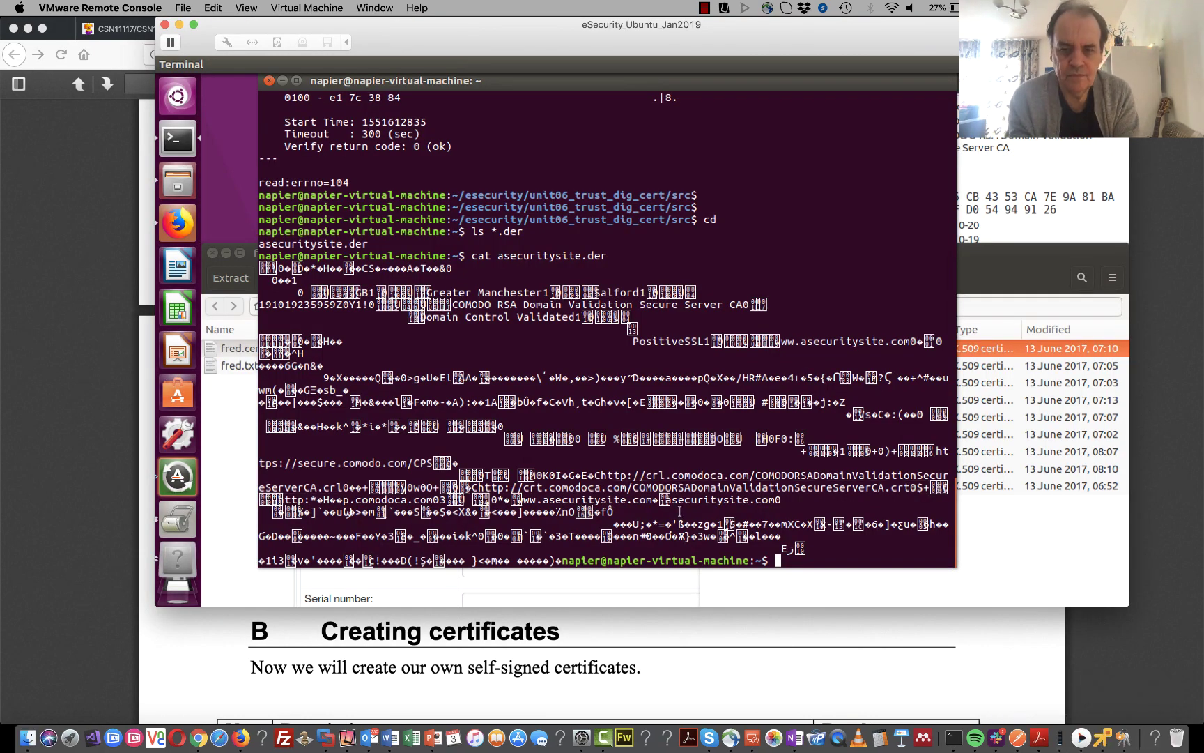
- Paste the openssl x509 command, replace [certname] with asecuritysite.der, and run it
right_click(679, 510)
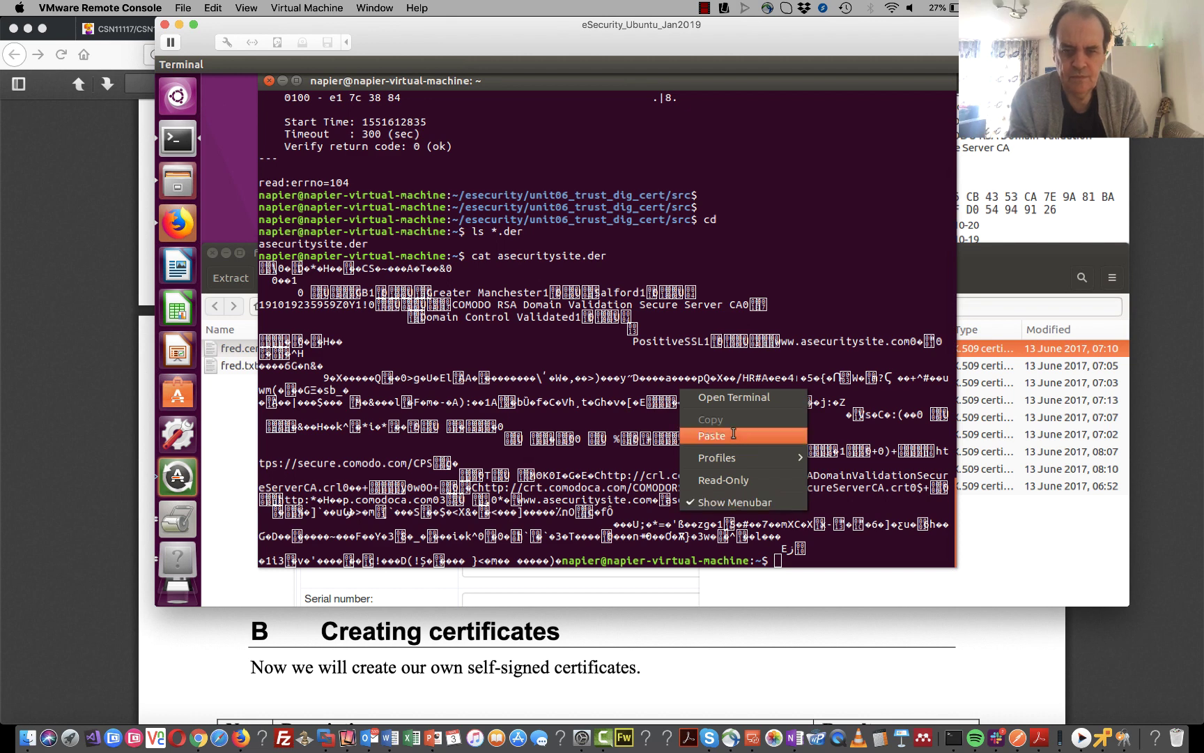
left_click(712, 434)
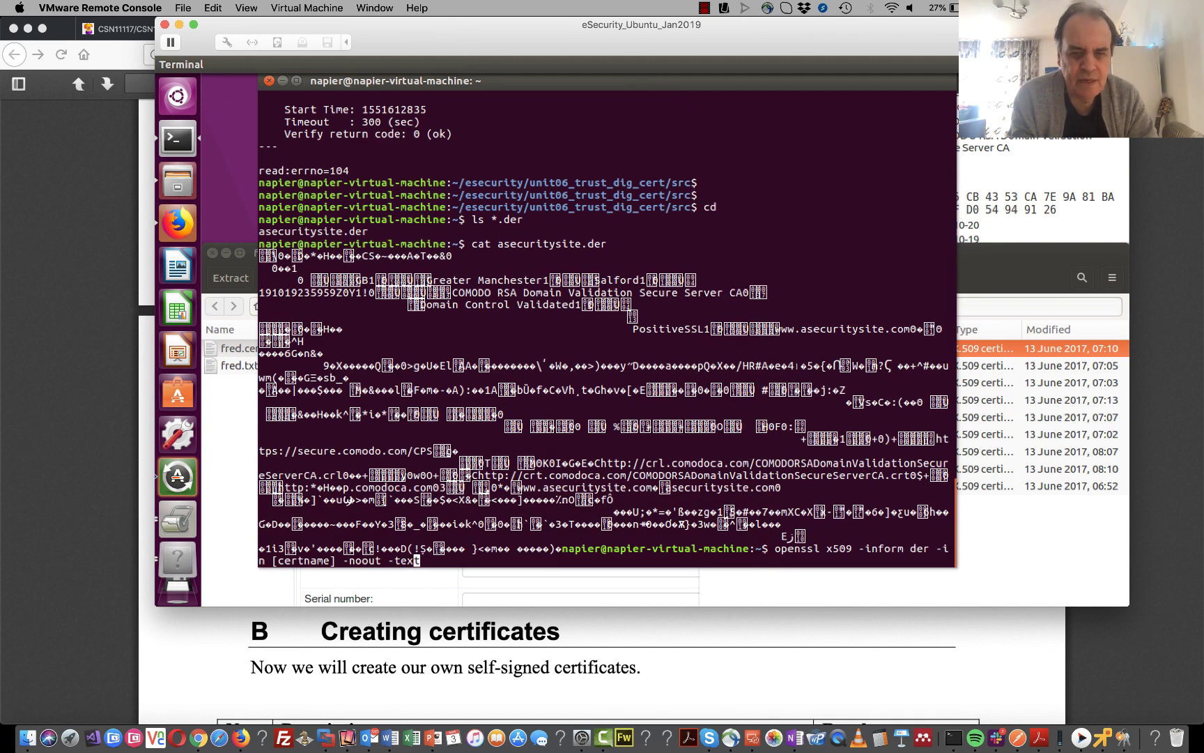
key("Left")
key("Left")
key("Left")
key("Left")
key("Left")
key("Left")
key("Left")
key("Left")
key("Left")
key("Left")
key("Left")
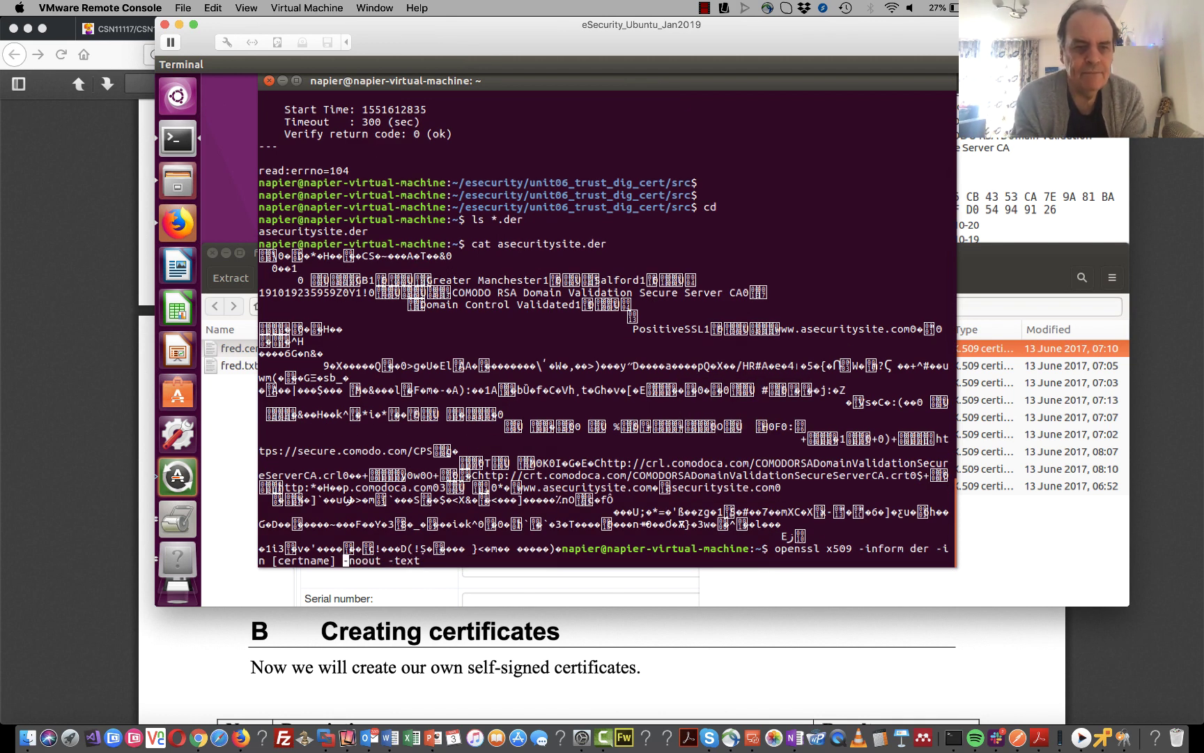
key("BackSpace")
key("BackSpace")
key("BackSpace")
key("BackSpace")
key("BackSpace")
key("BackSpace")
key("BackSpace")
key("BackSpace")
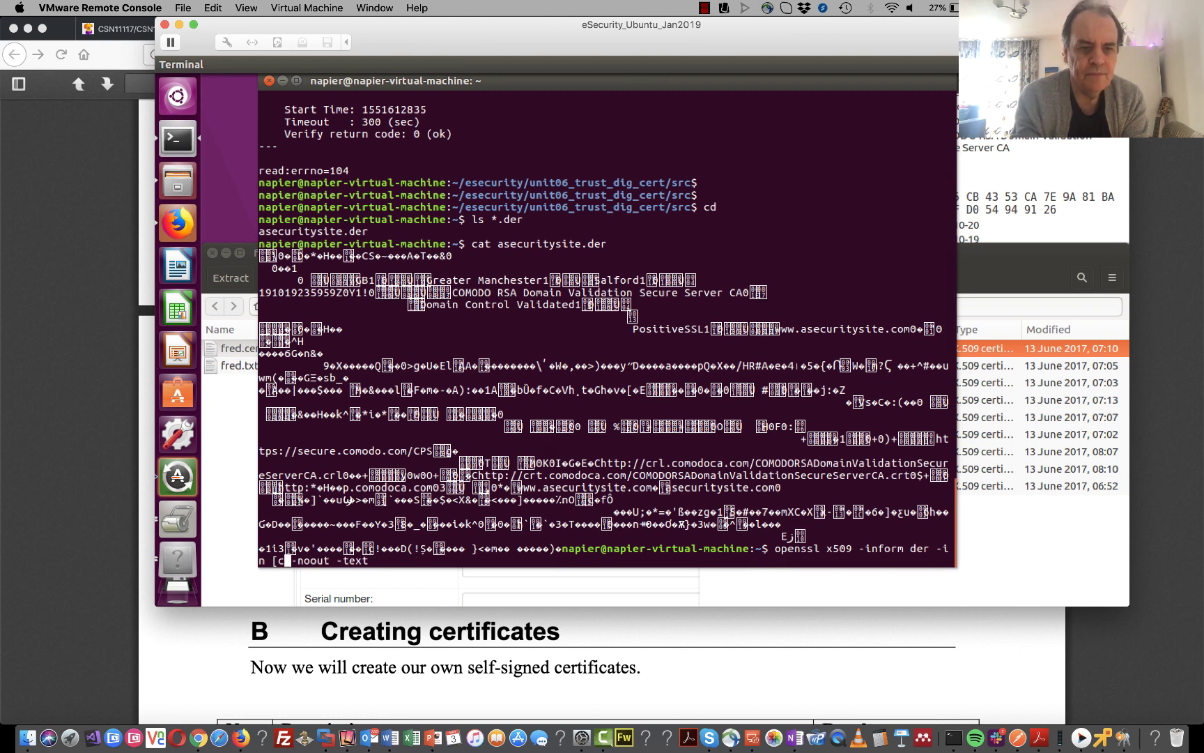
key("BackSpace")
key("BackSpace")
type("A")
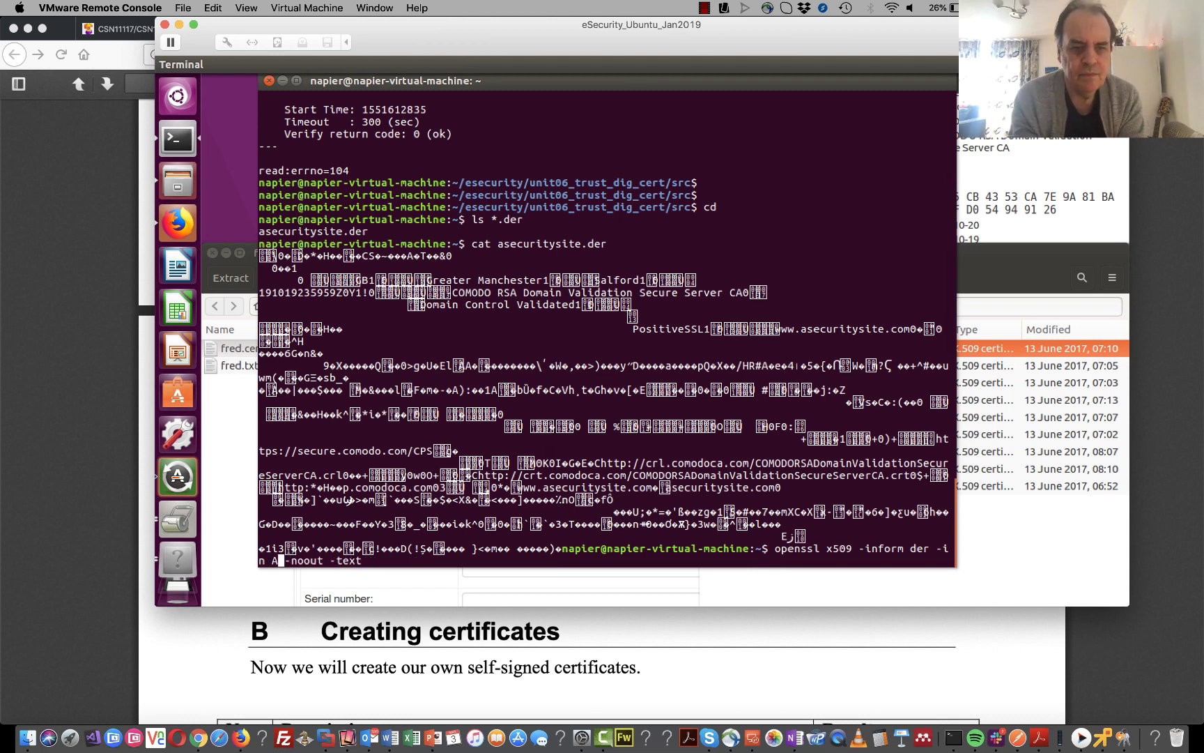
key("BackSpace")
type("asecuritr")
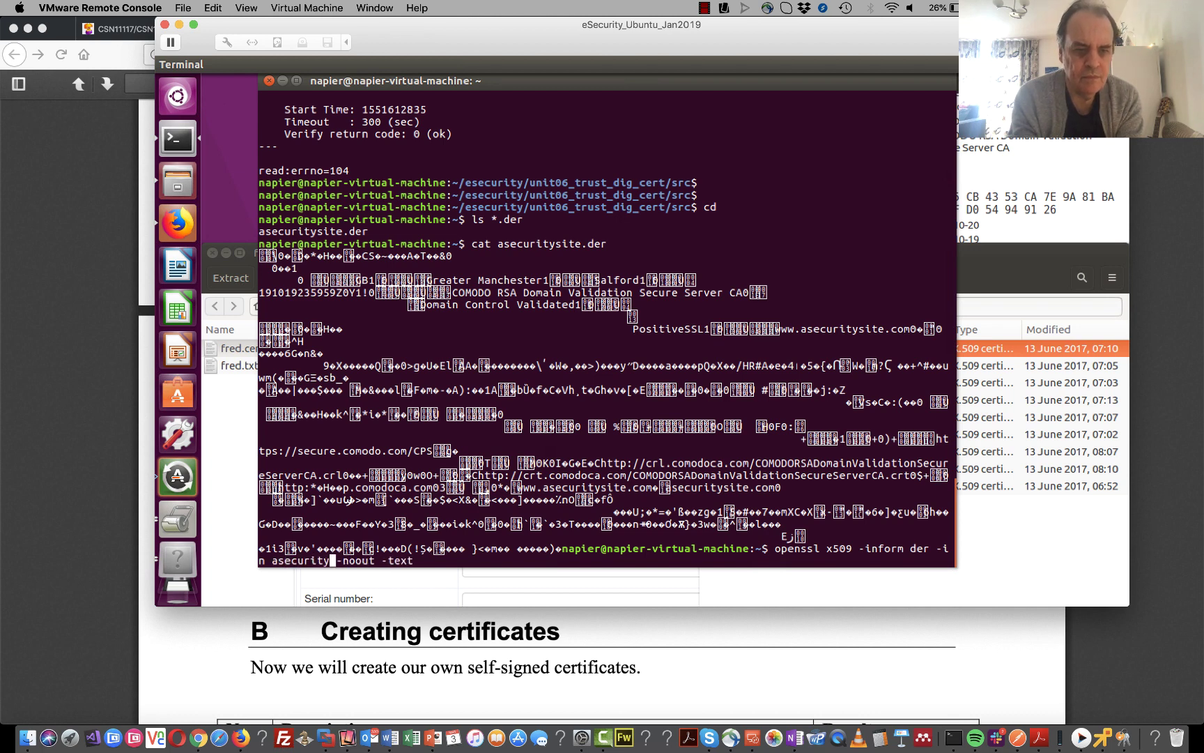
type("site.")
key("BackSpace")
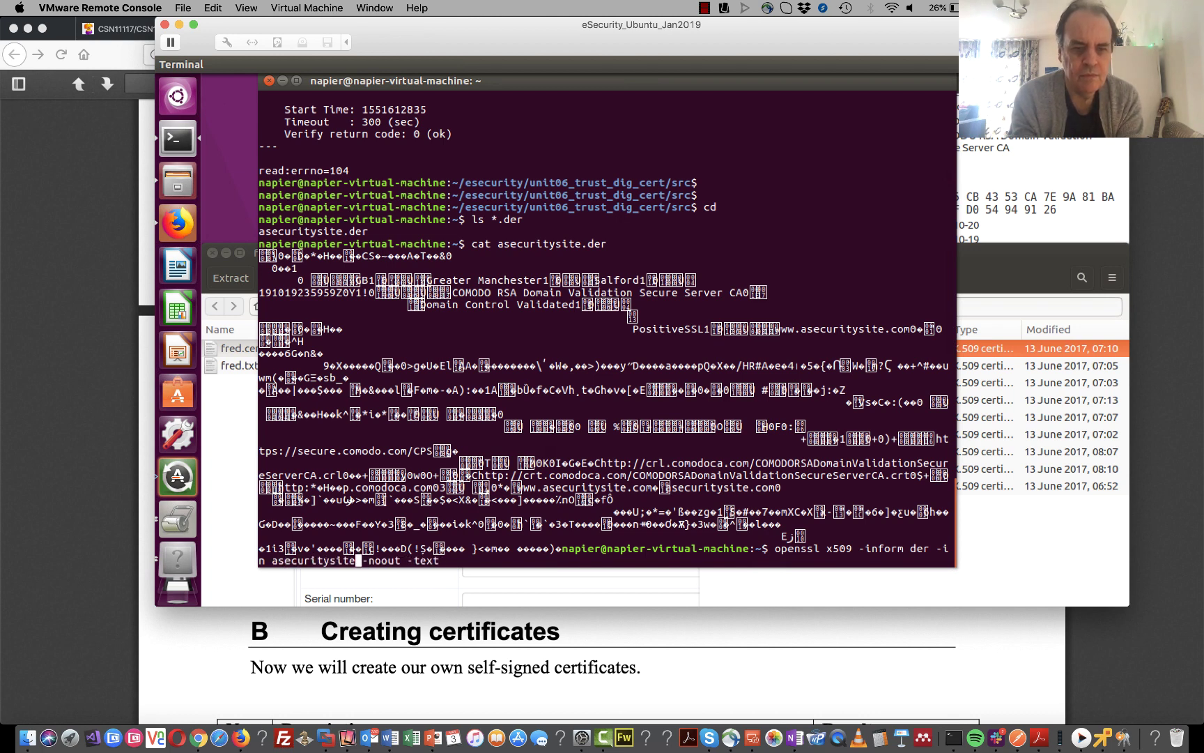
type(".der")
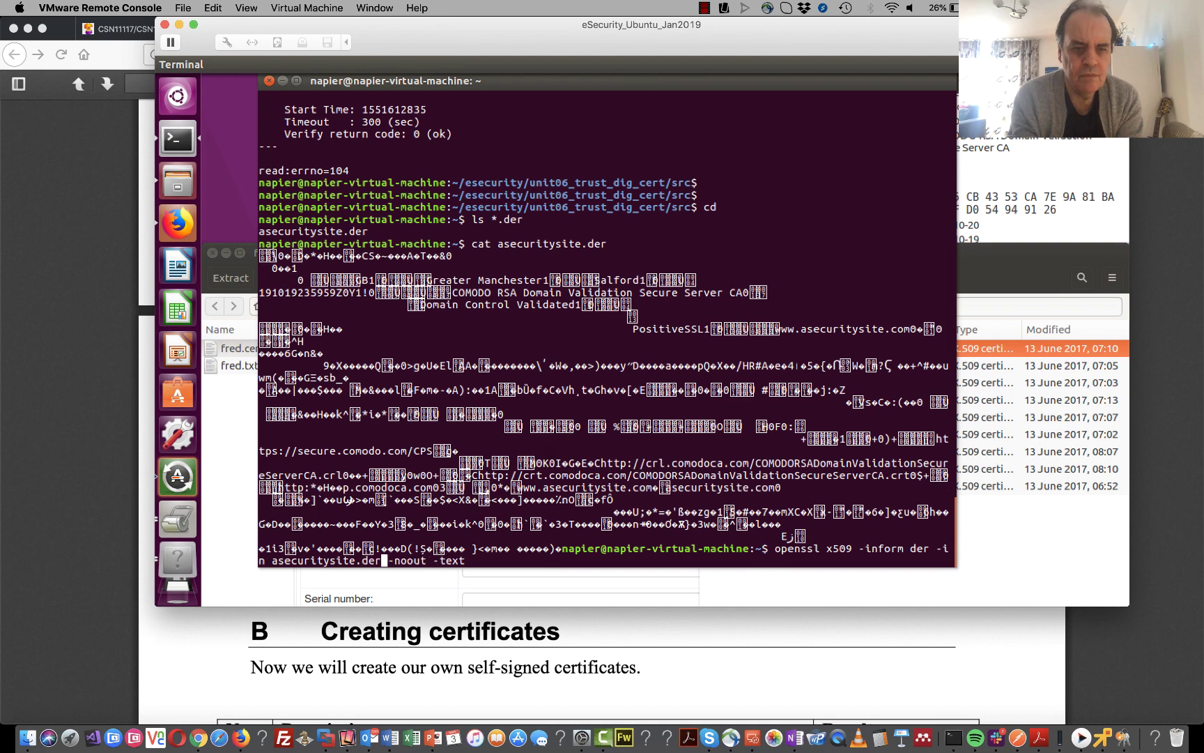
key("Return")
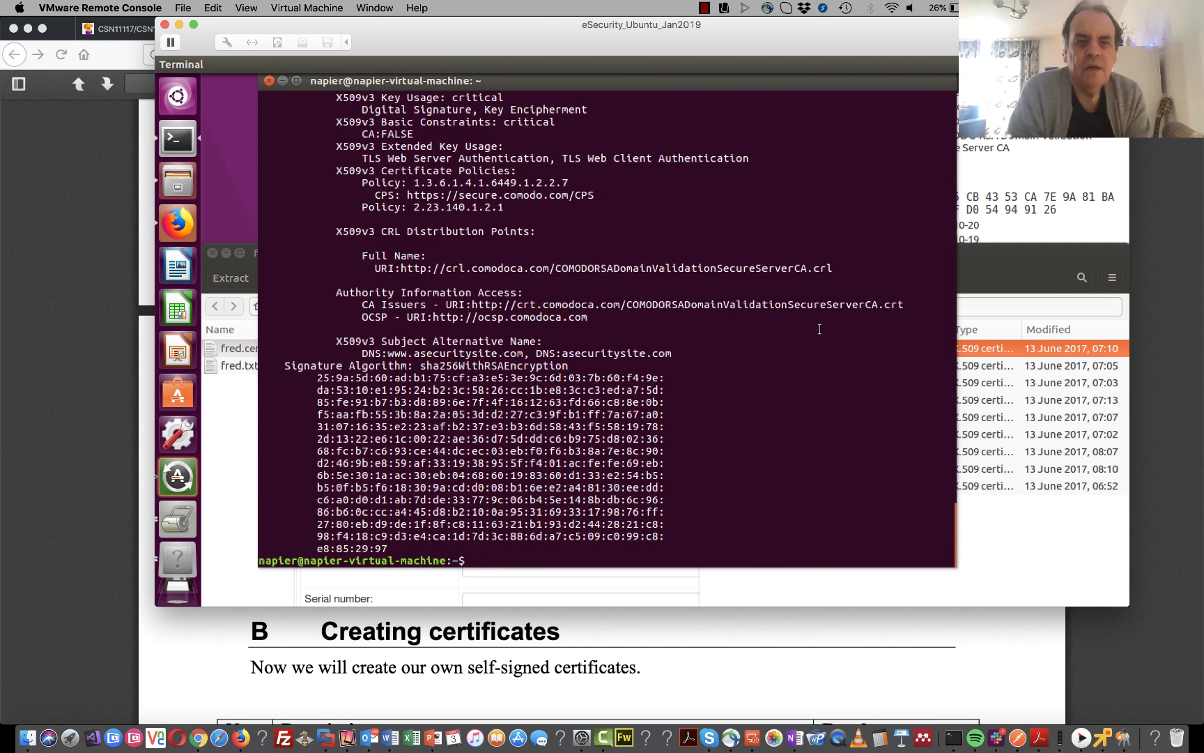
scroll(779, 359, "up", 10)
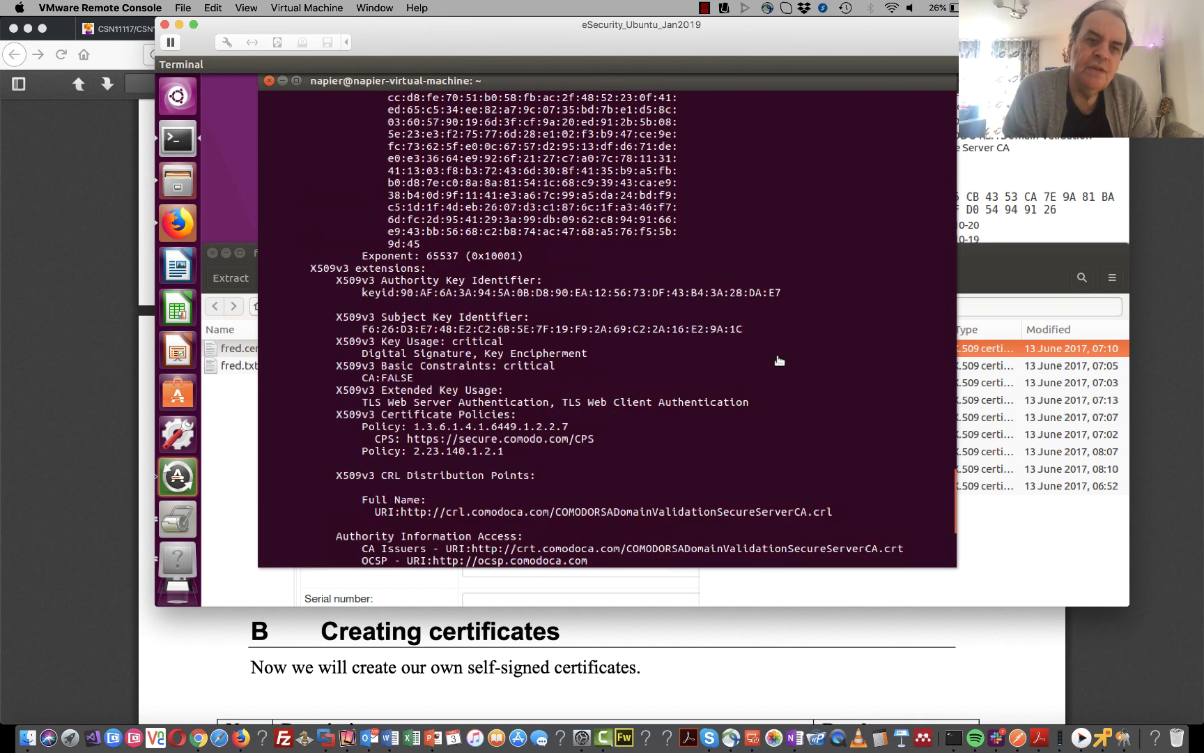
scroll(779, 359, "up", 7)
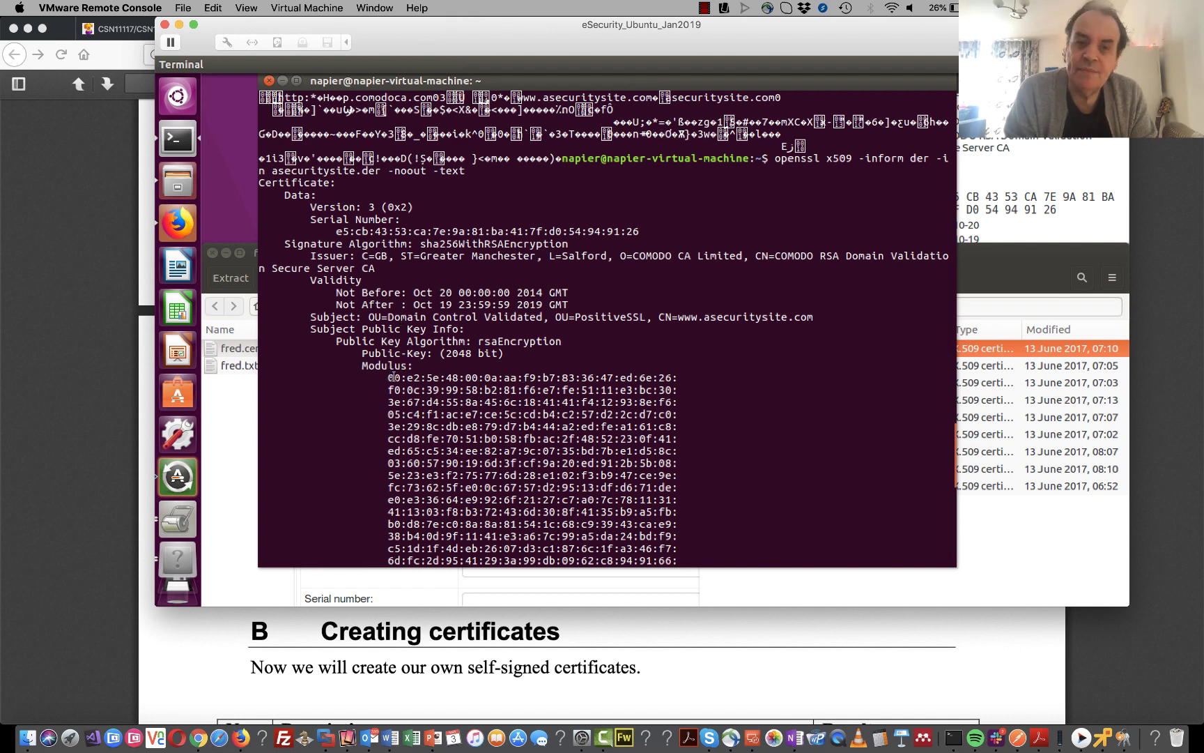
scroll(393, 377, "down", 3)
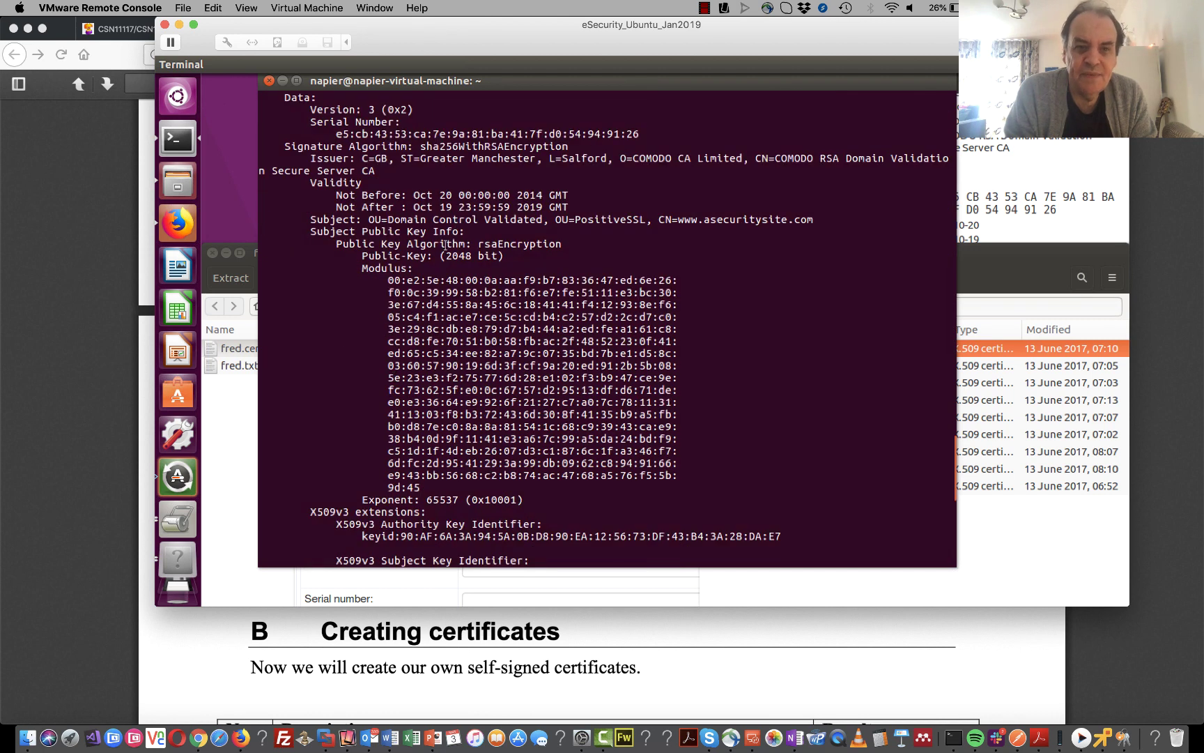
left_click_drag(494, 244, 481, 241)
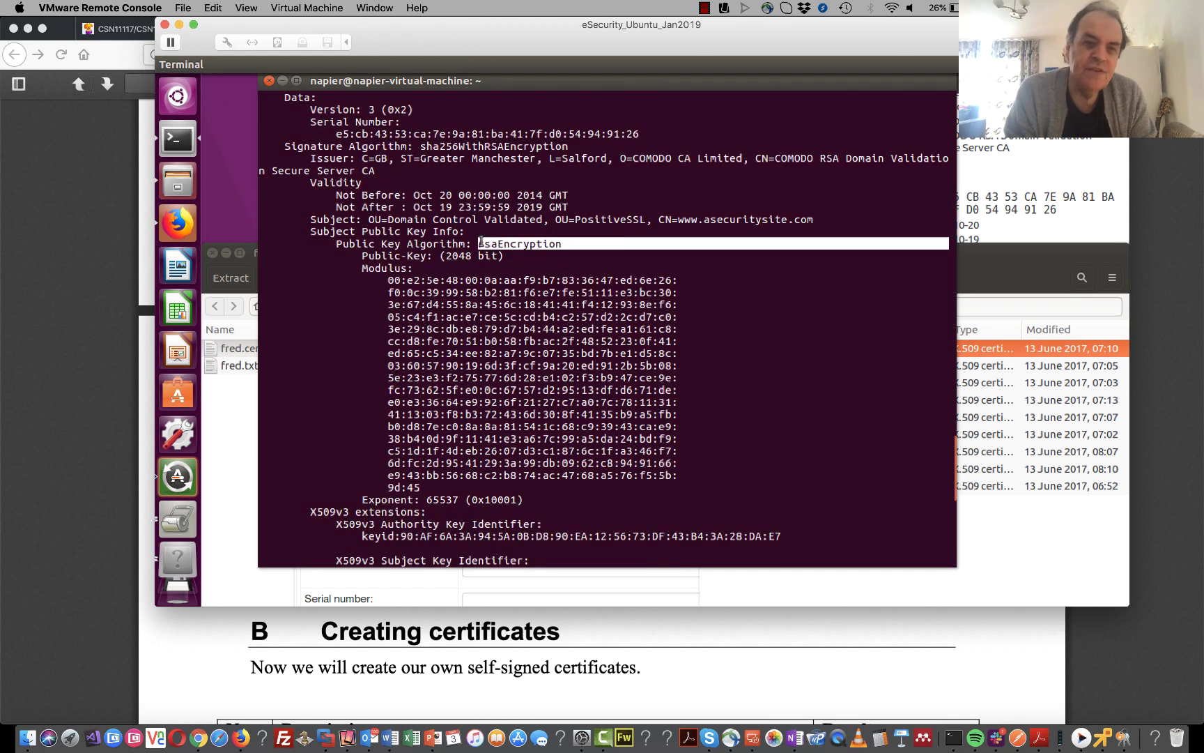
left_click_drag(813, 221, 310, 220)
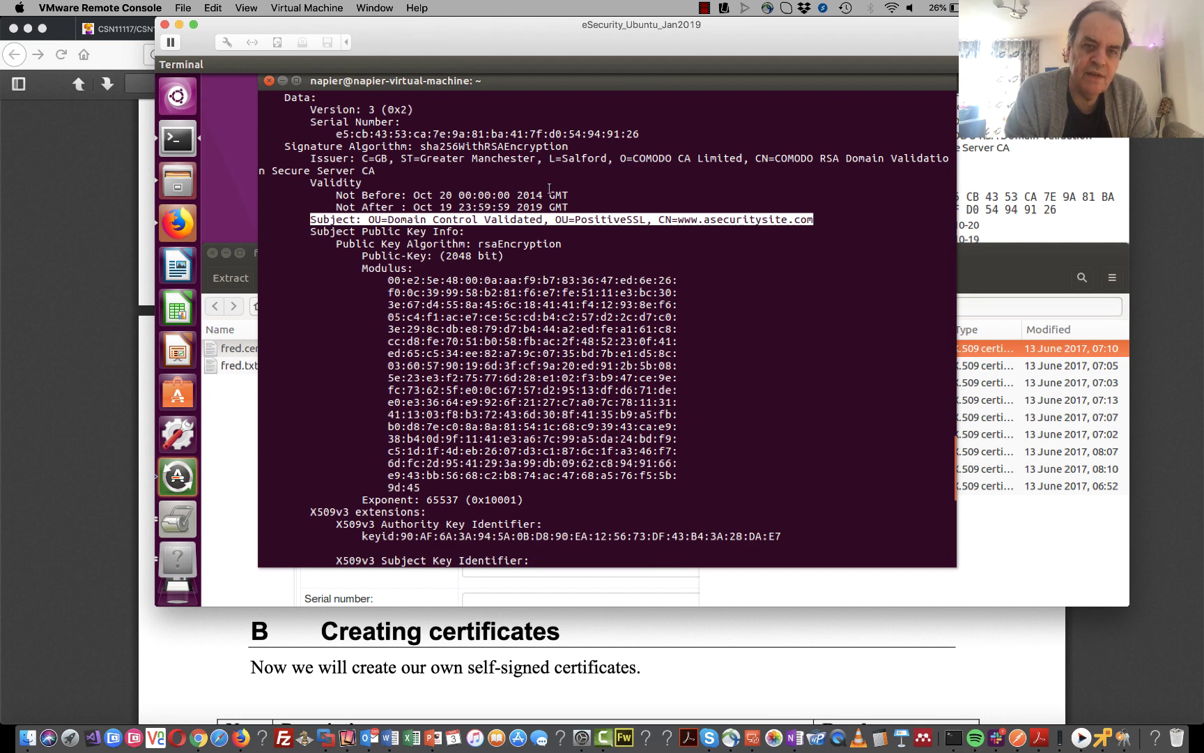
left_click_drag(568, 207, 424, 203)
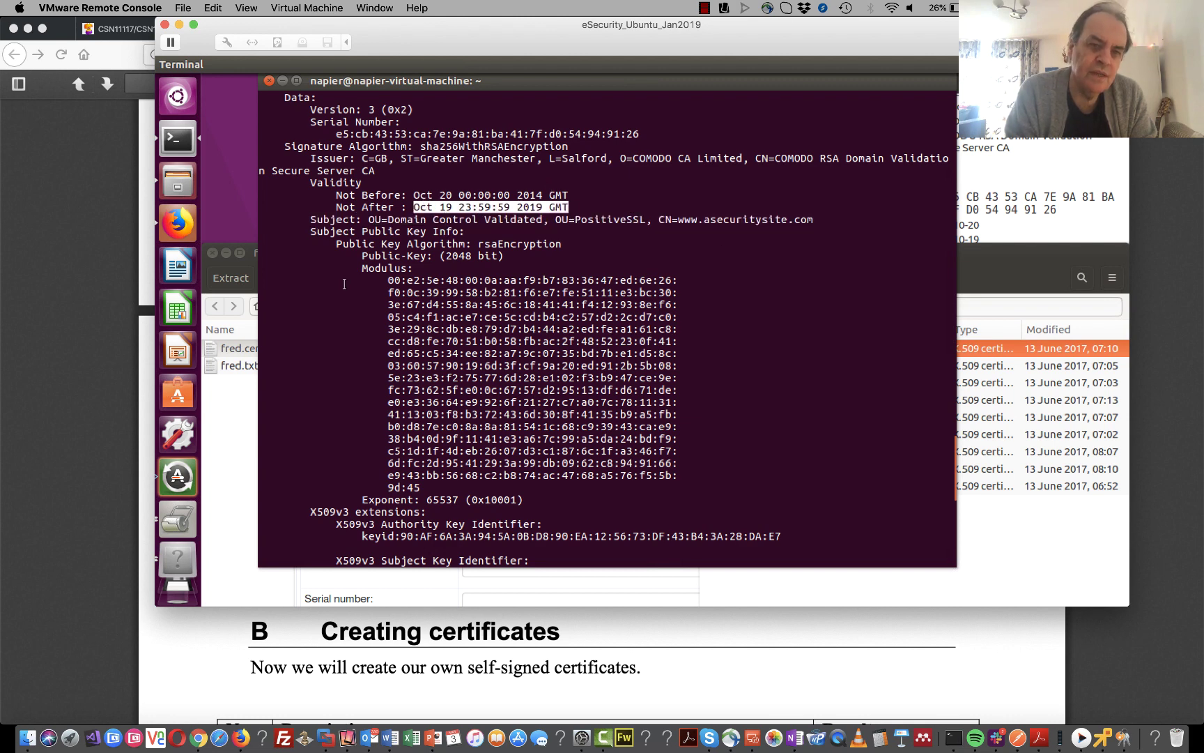
left_click_drag(385, 278, 676, 476)
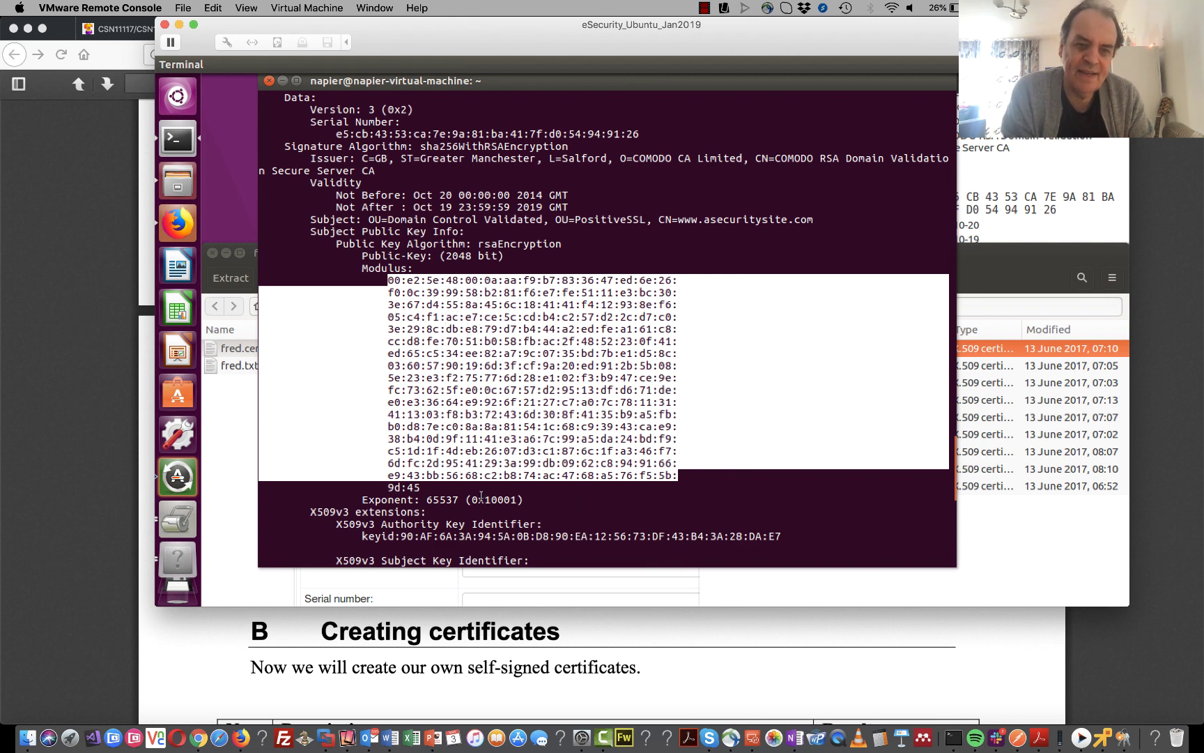
left_click_drag(463, 500, 435, 499)
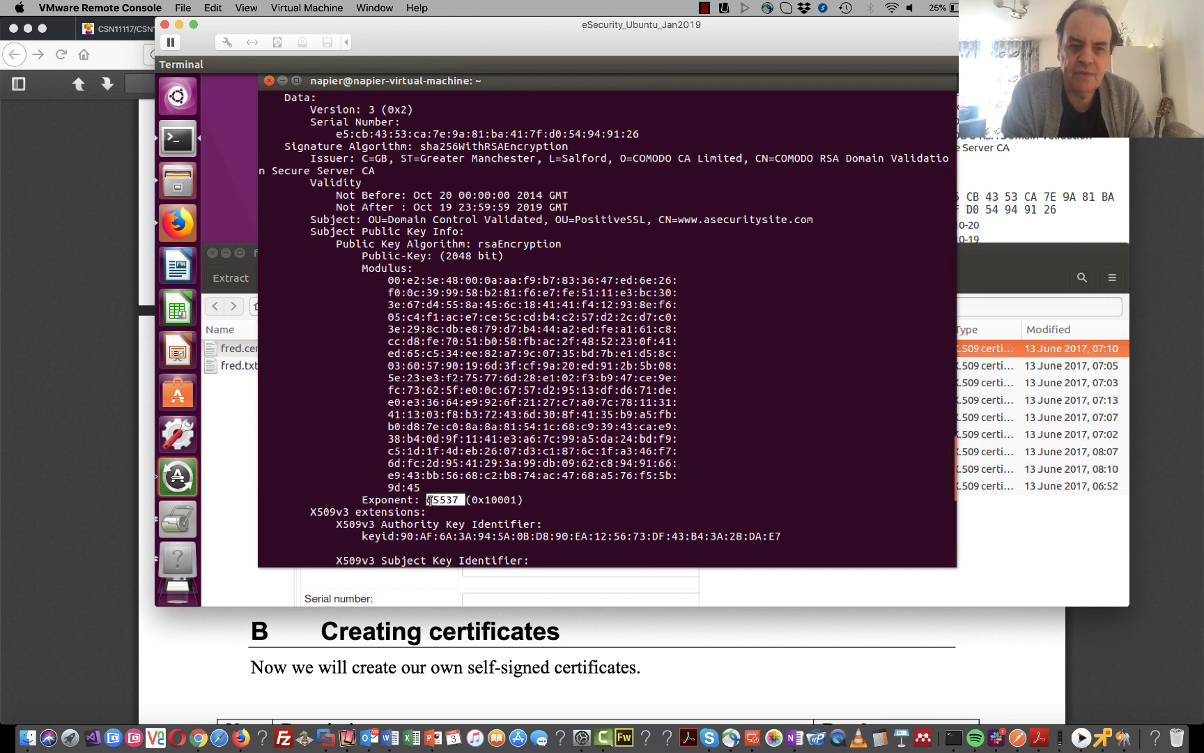
scroll(428, 500, "down", 7)
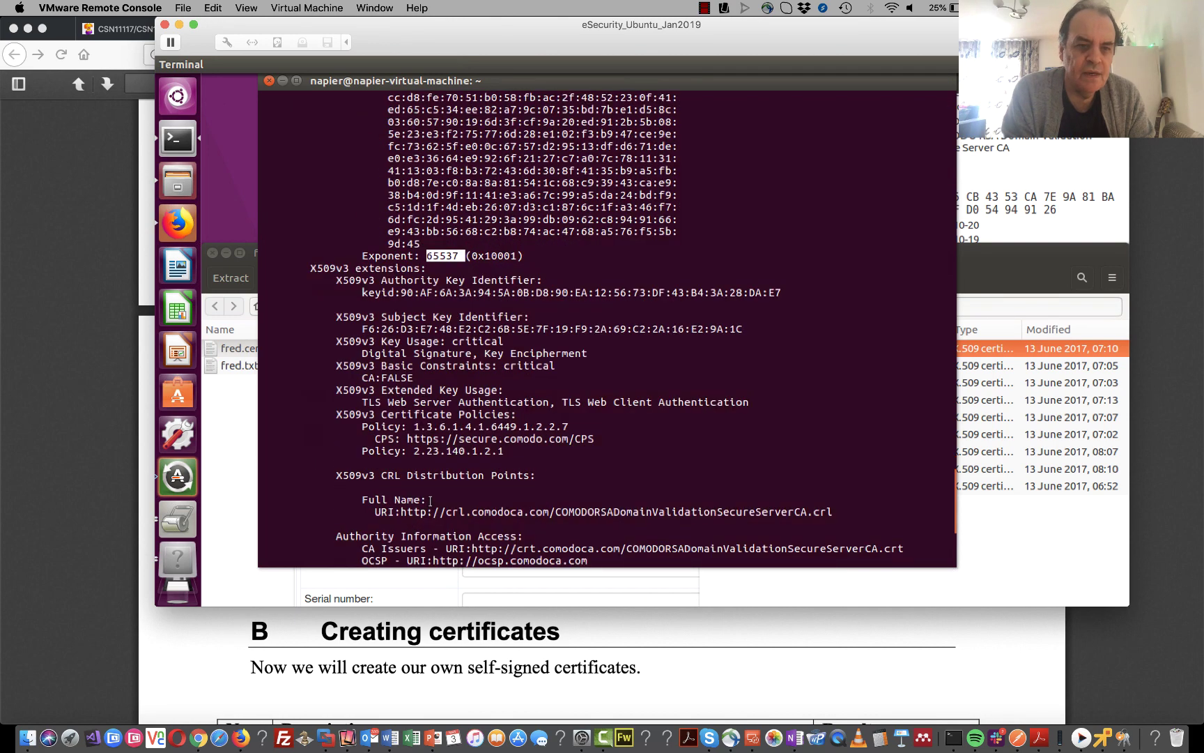
scroll(429, 501, "down", 5)
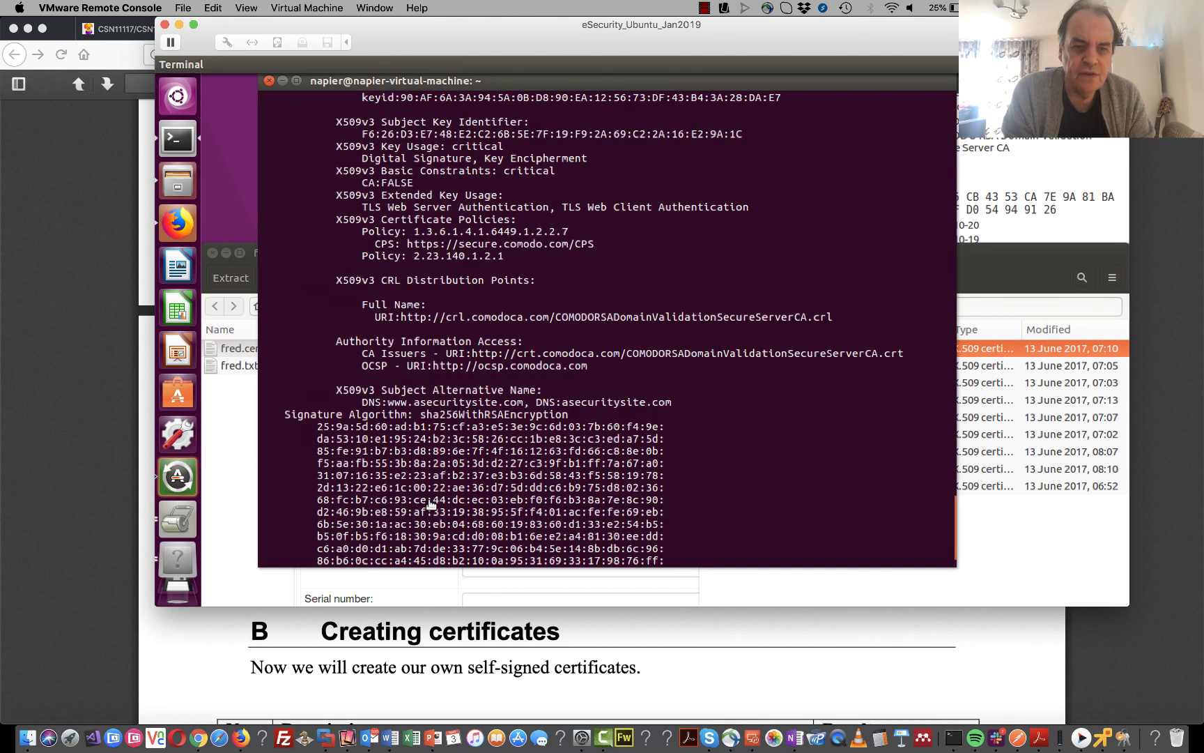
scroll(429, 503, "down", 2)
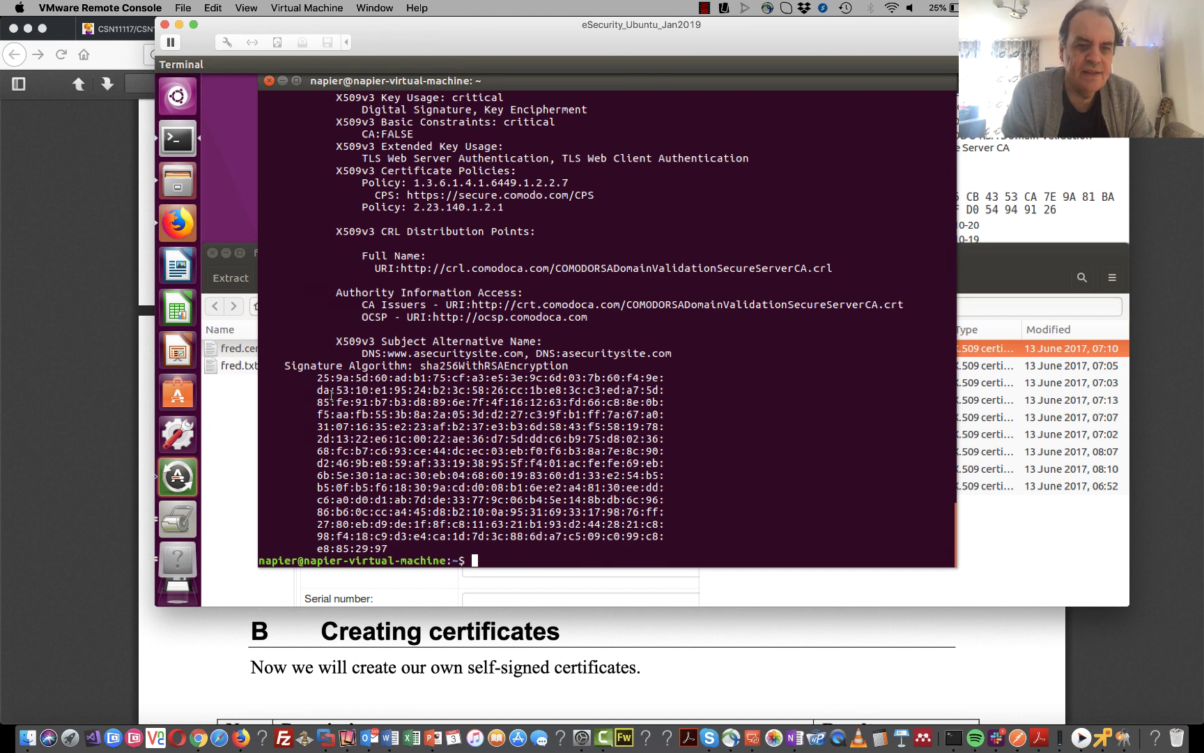
mouse_move(316, 379)
left_mouse_down()
mouse_move(502, 451)
mouse_move(497, 479)
mouse_move(425, 545)
left_mouse_up()
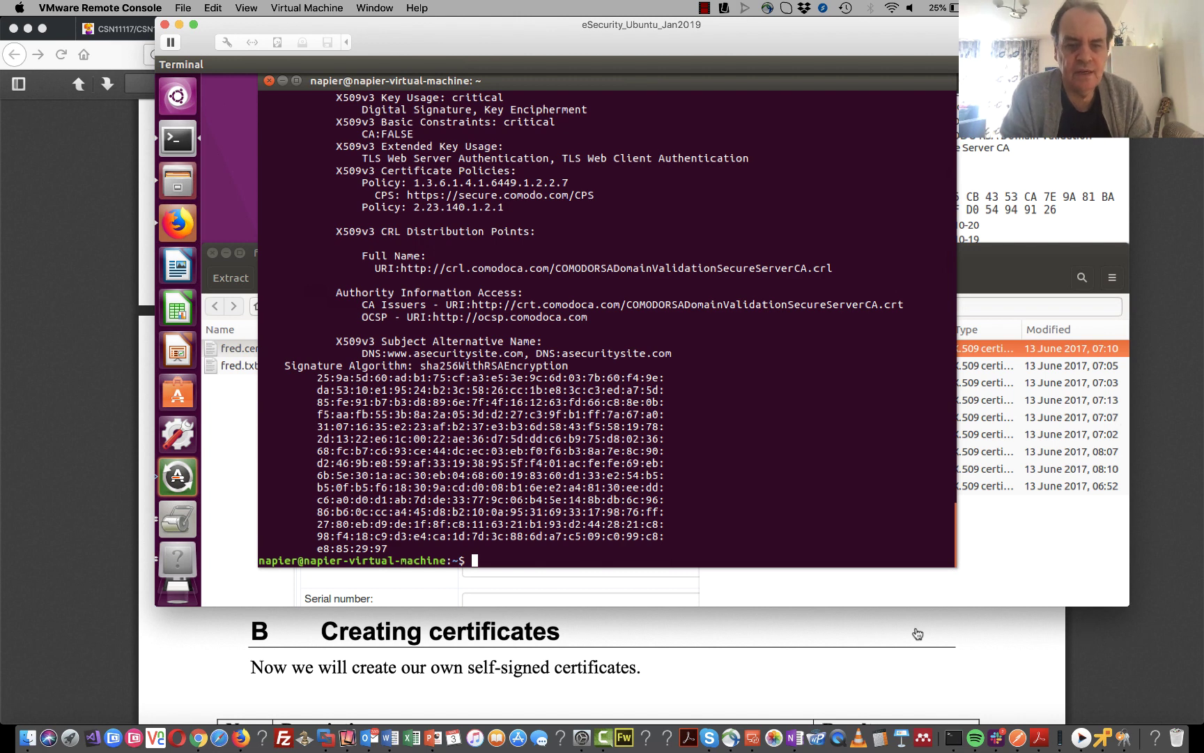
- Select task B.1's createcert link in the lab PDF and switch to the digitalcert tab
left_click(856, 642)
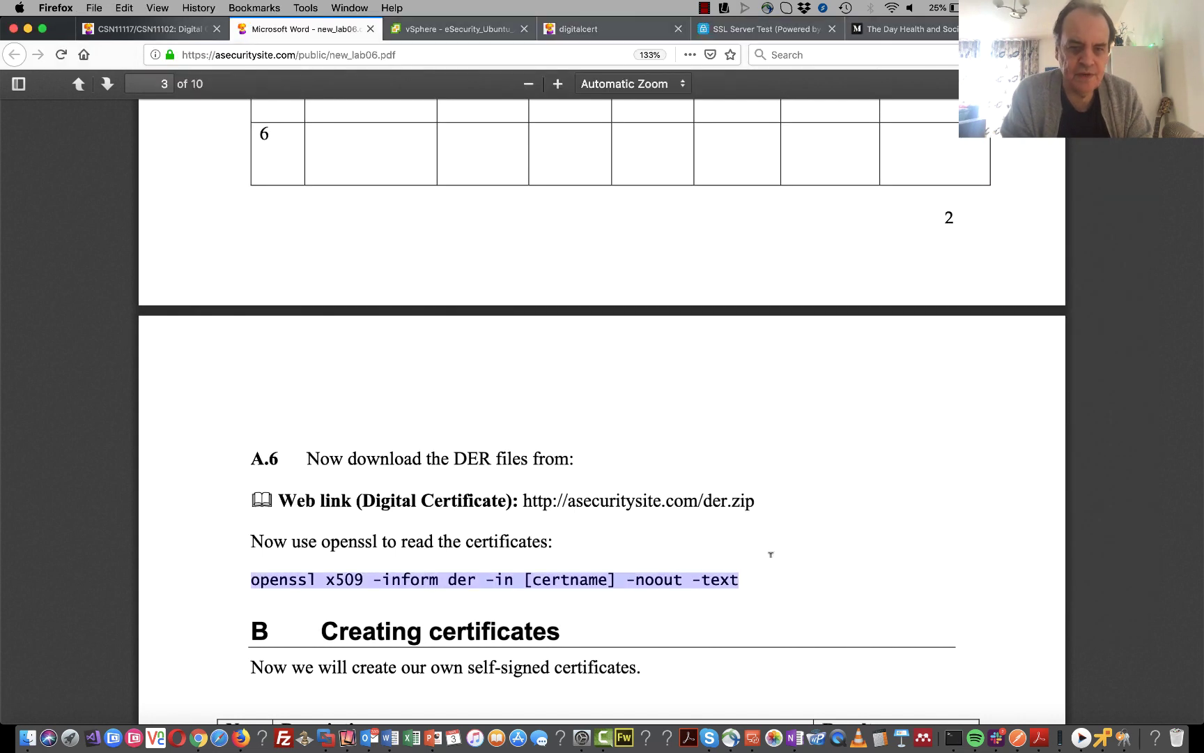
scroll(713, 519, "down", 5)
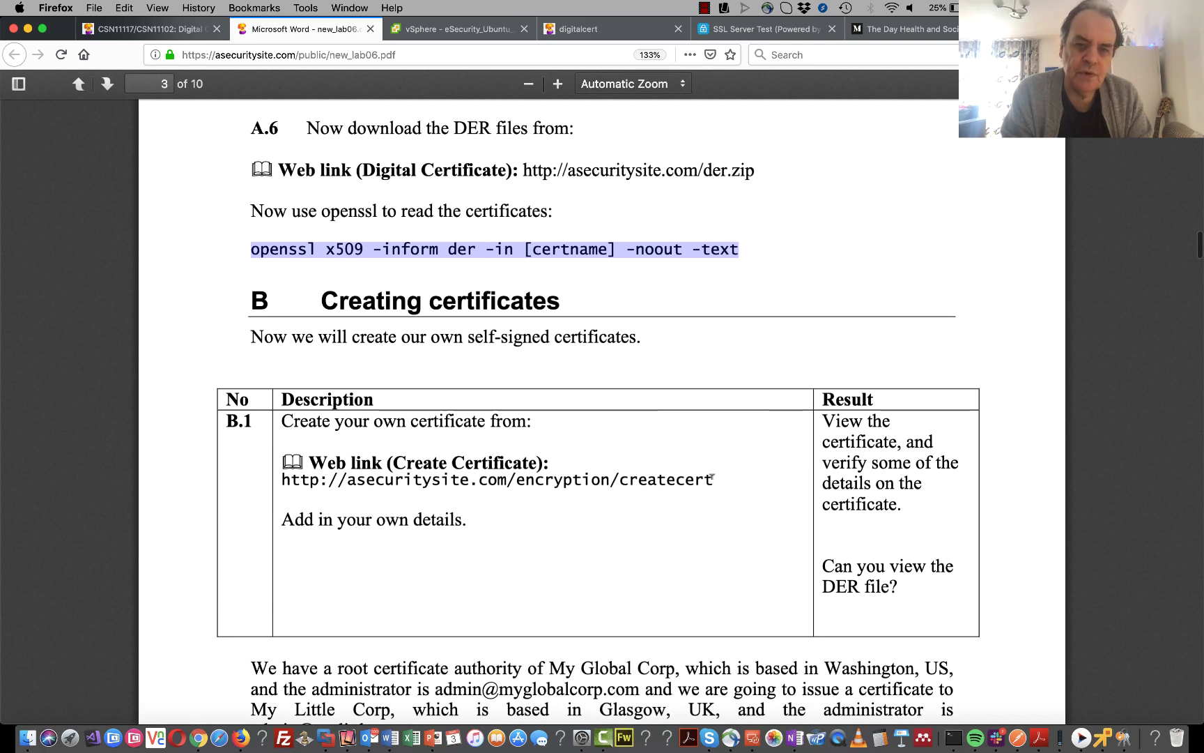
left_click_drag(712, 481, 281, 481)
key("ctrl+c")
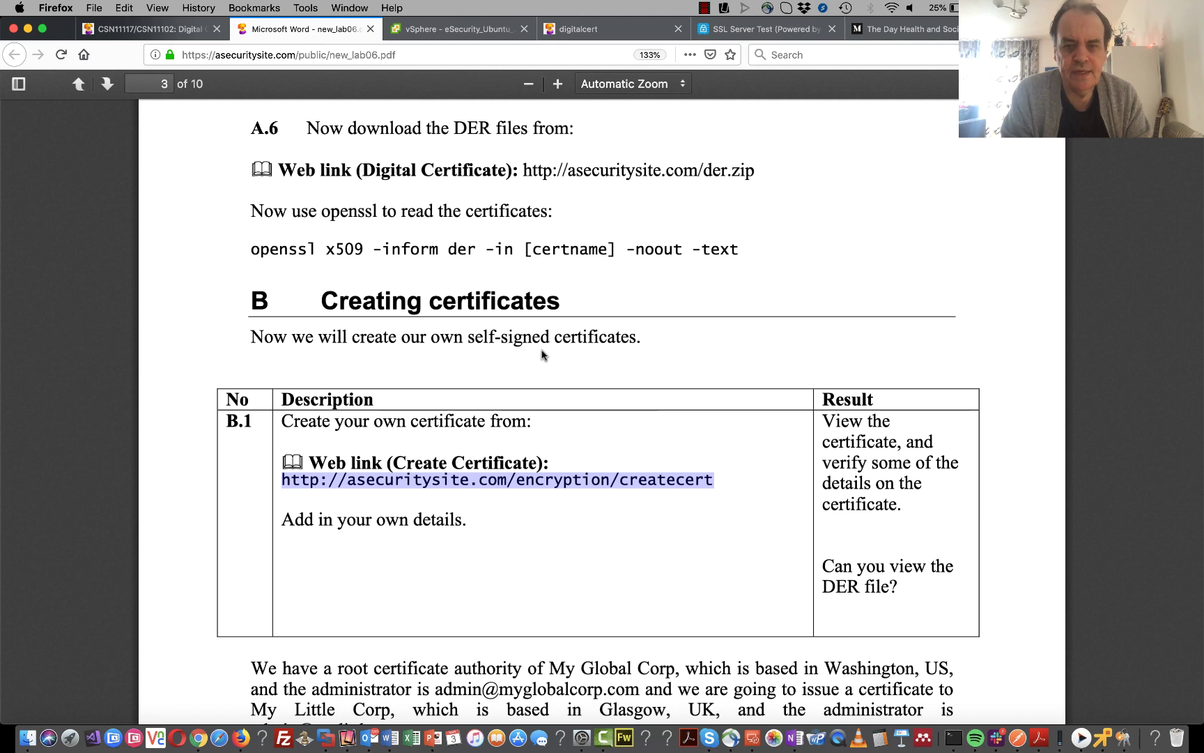
left_click(542, 29)
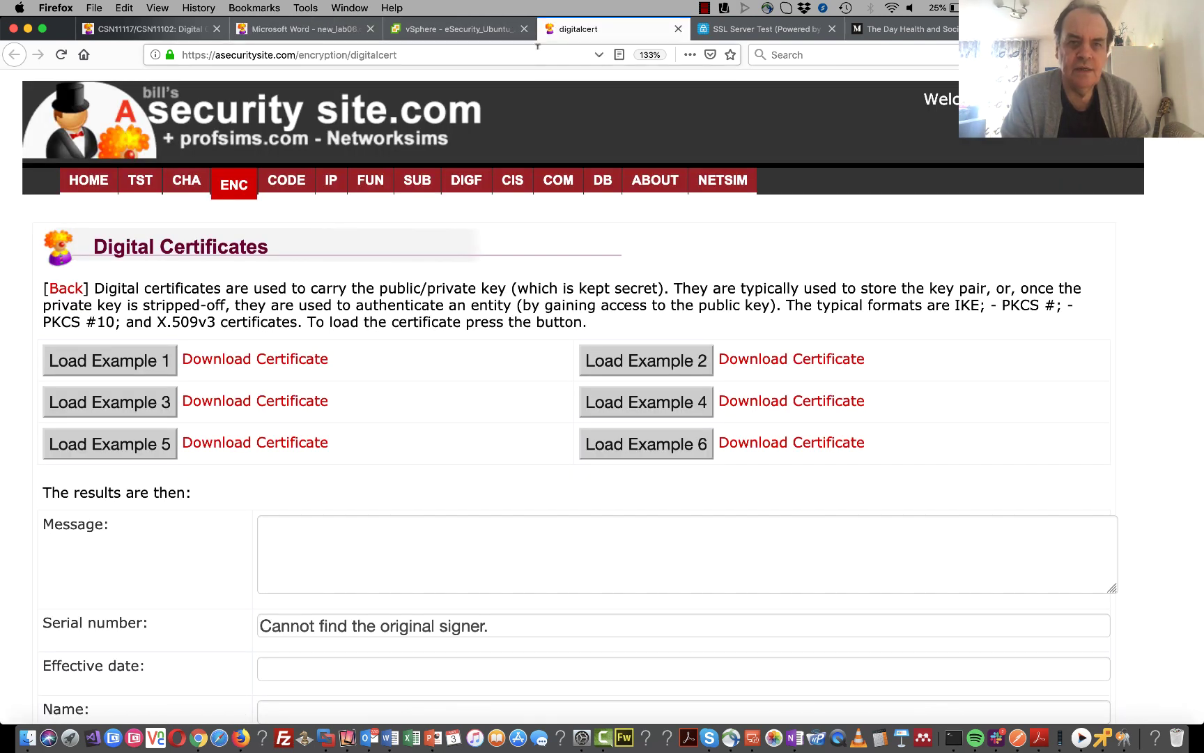
- Load the createcert URL in the VM's Firefox to show the Digital Cert Example page
left_click(537, 49)
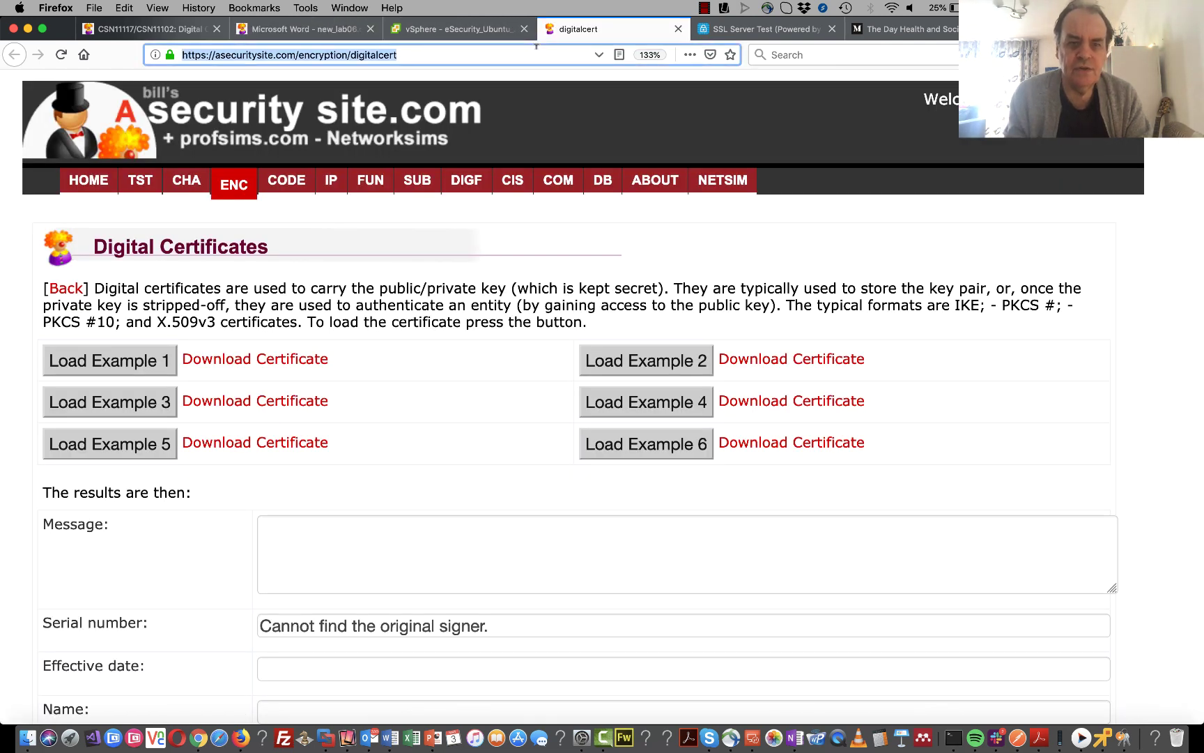
key("ctrl+v")
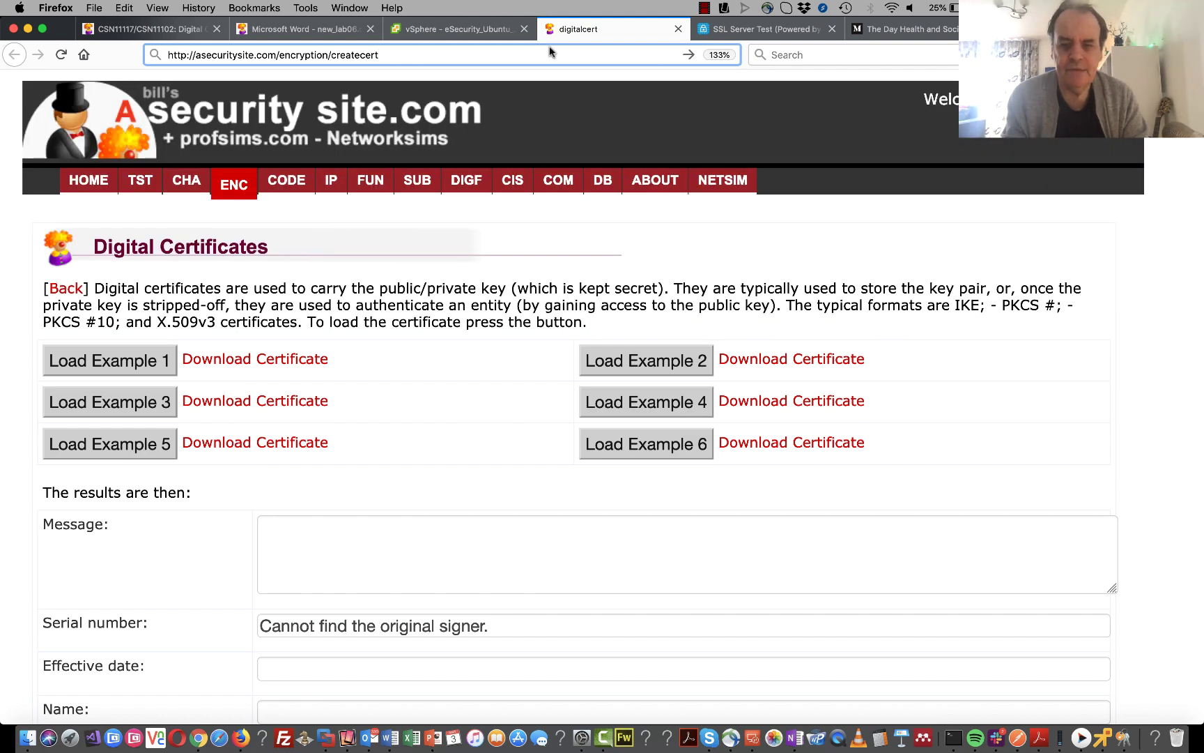
left_click(1107, 738)
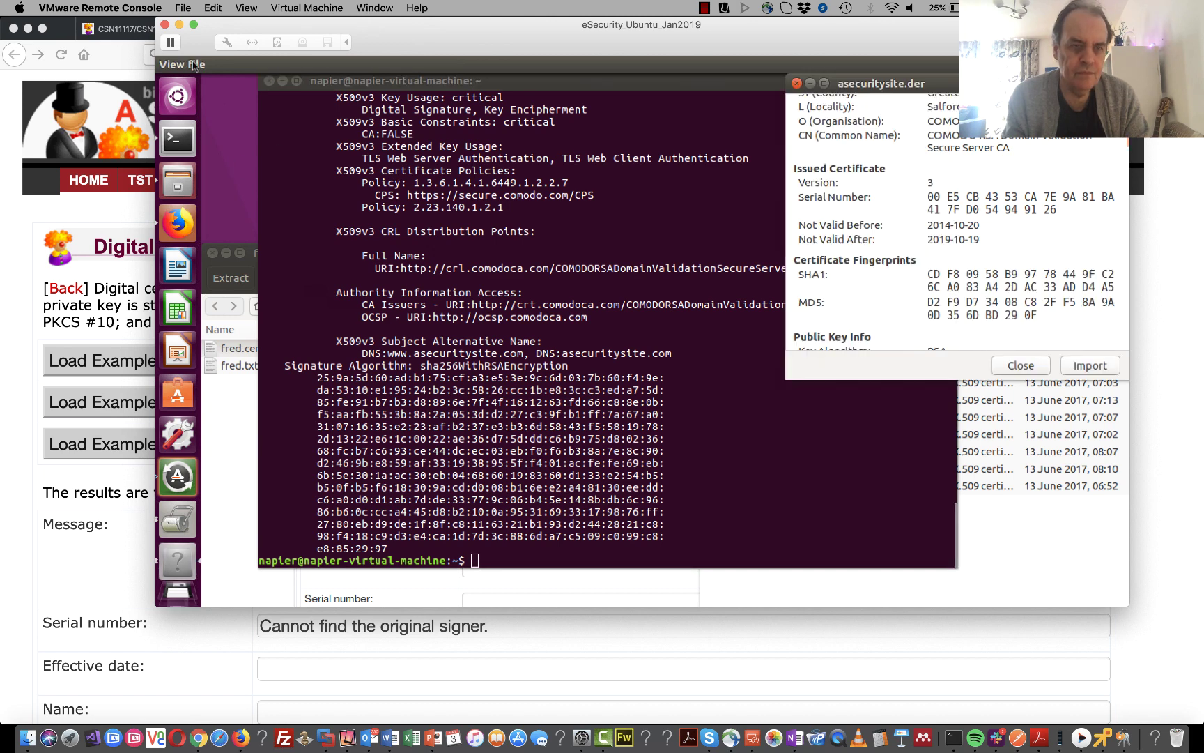
left_click(177, 224)
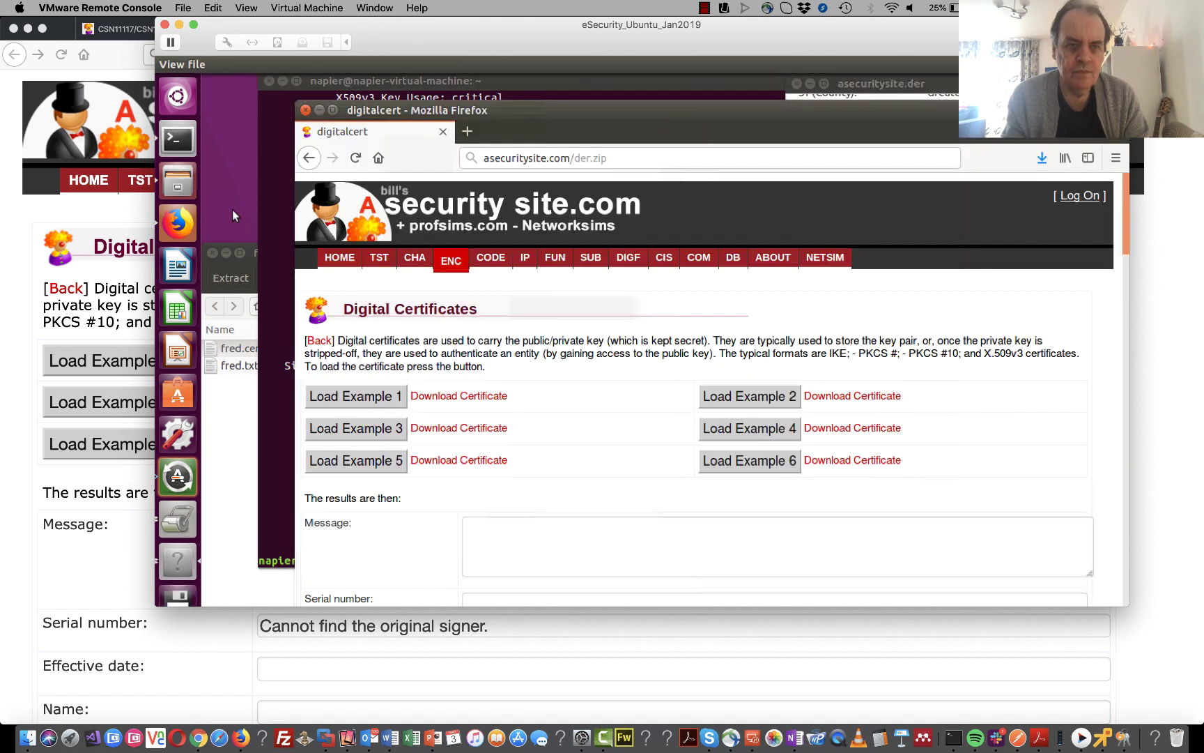
left_click(639, 157)
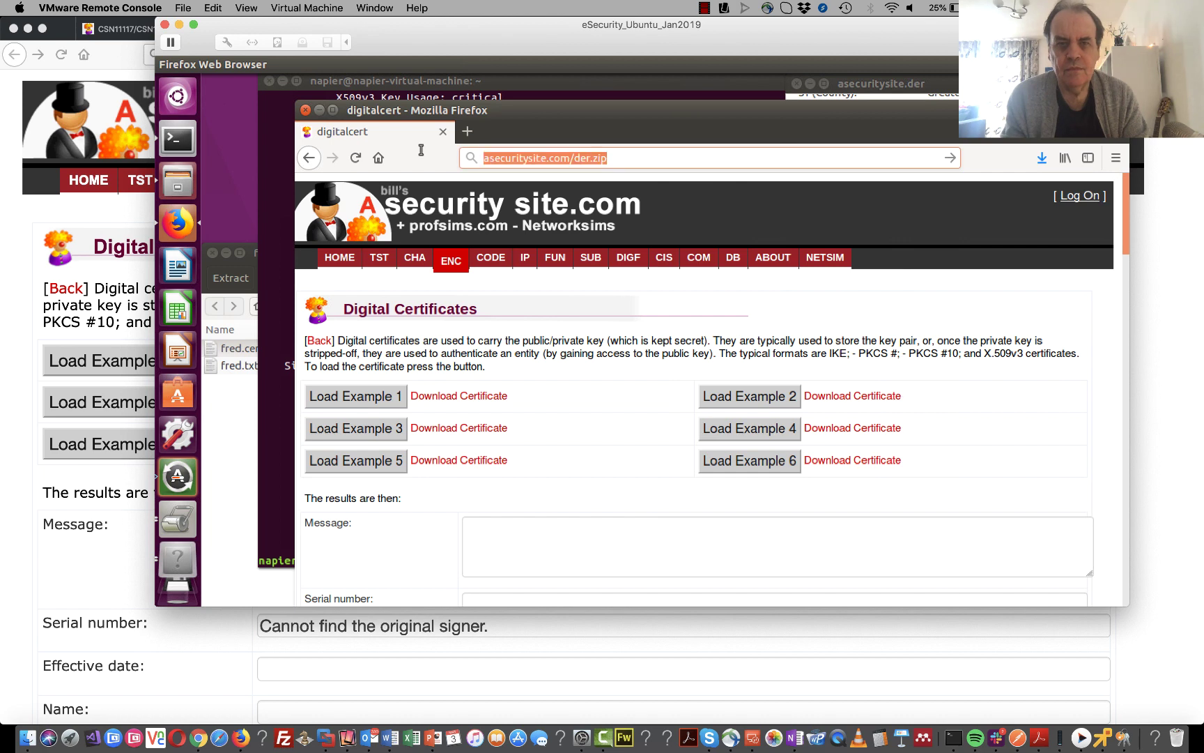
key("ctrl+v")
key("Return")
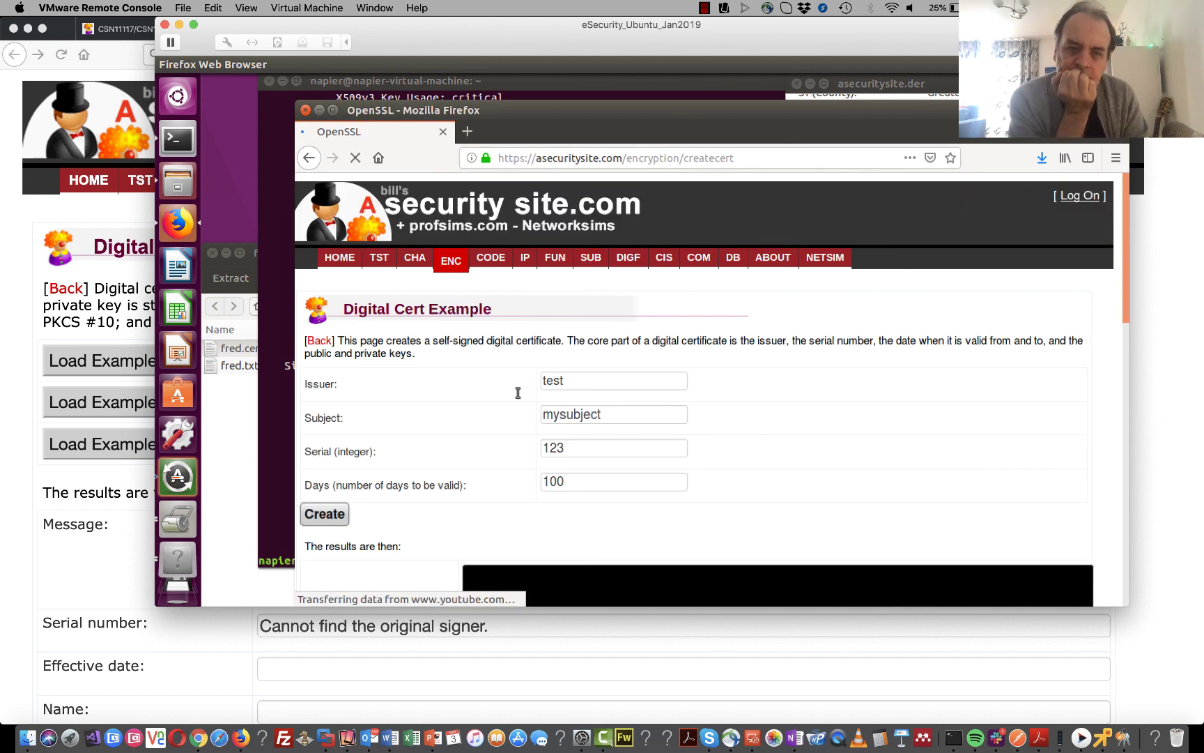
- Create a certificate for issuer test, subject mysubject, and download it as a CER file
scroll(539, 398, "down", 1)
scroll(539, 399, "down", 2)
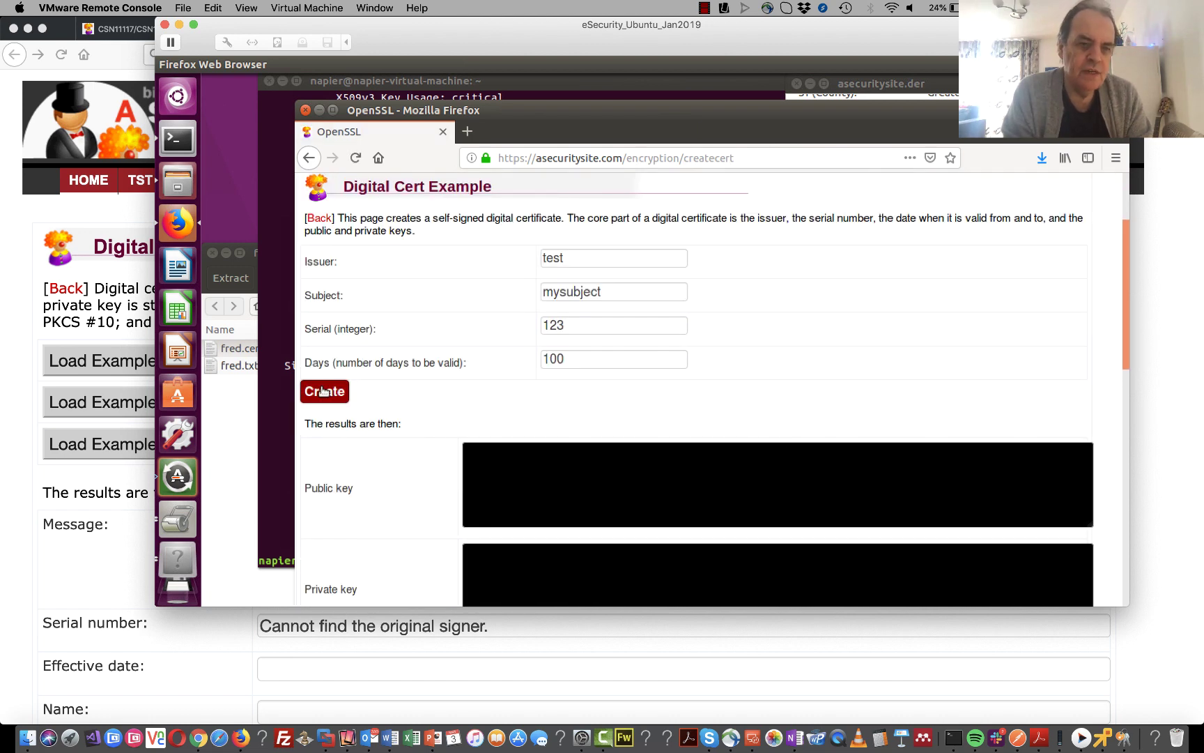
left_click(345, 393)
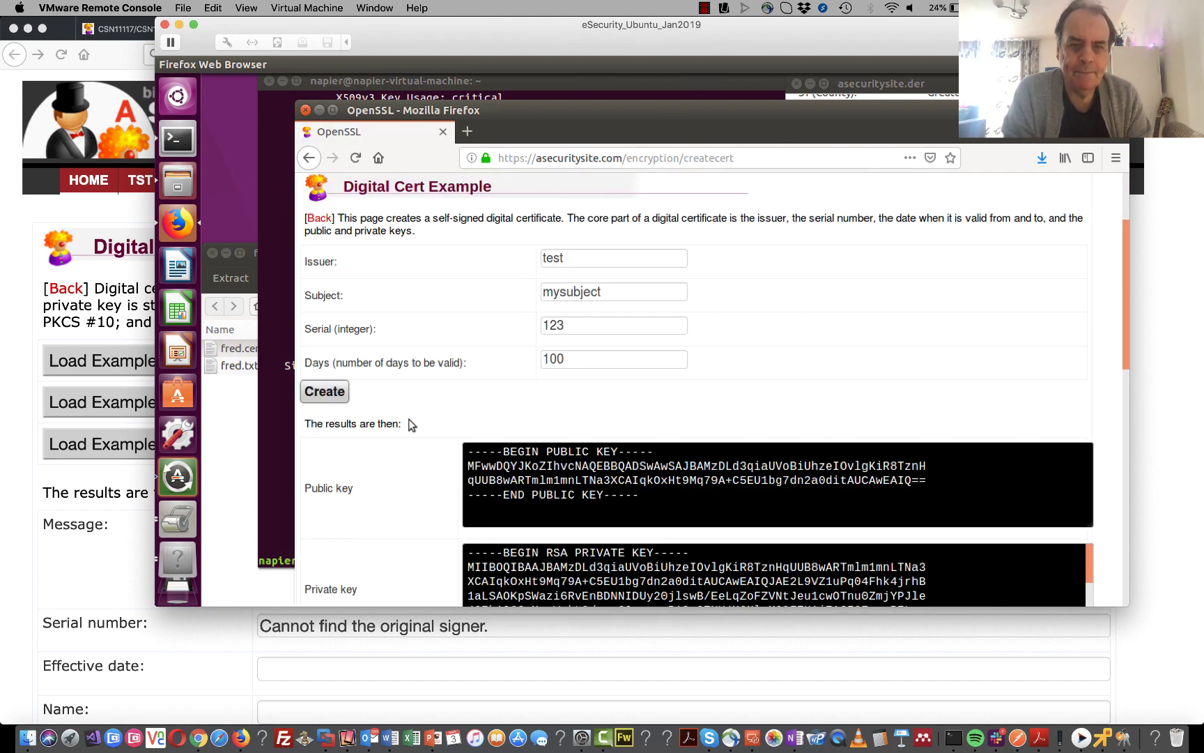
scroll(367, 411, "down", 2)
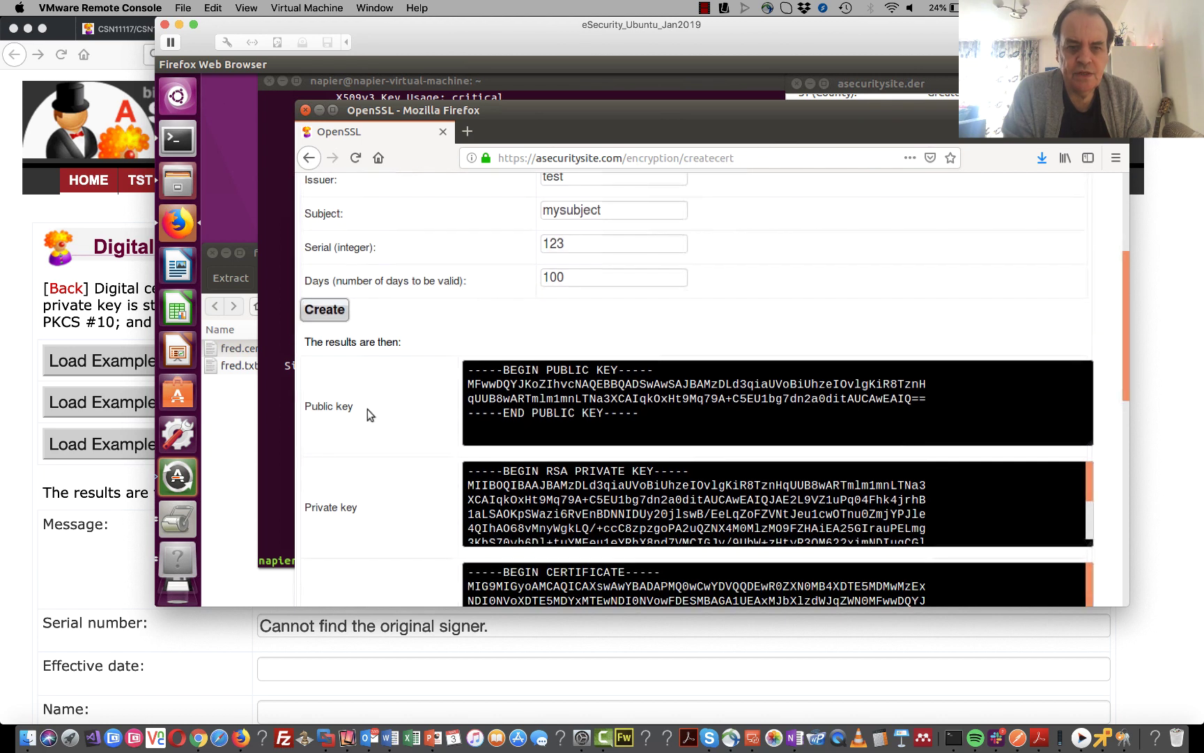
scroll(367, 413, "down", 2)
scroll(368, 413, "down", 2)
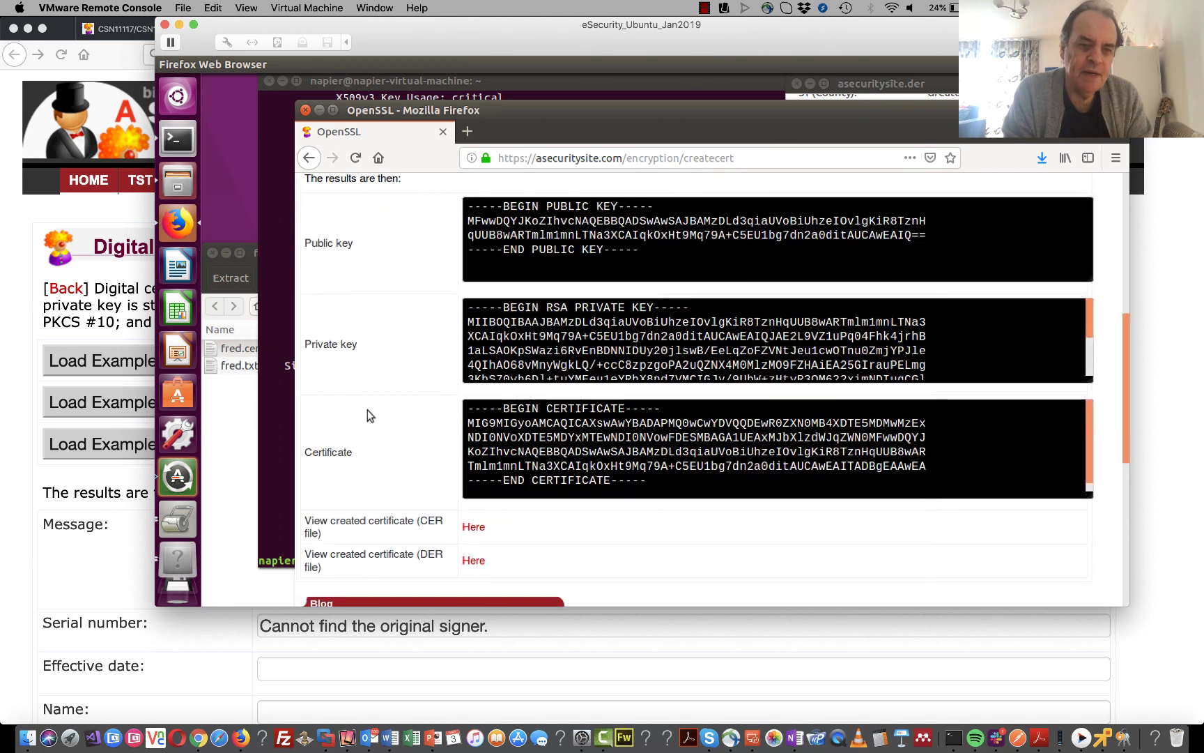
scroll(367, 413, "down", 2)
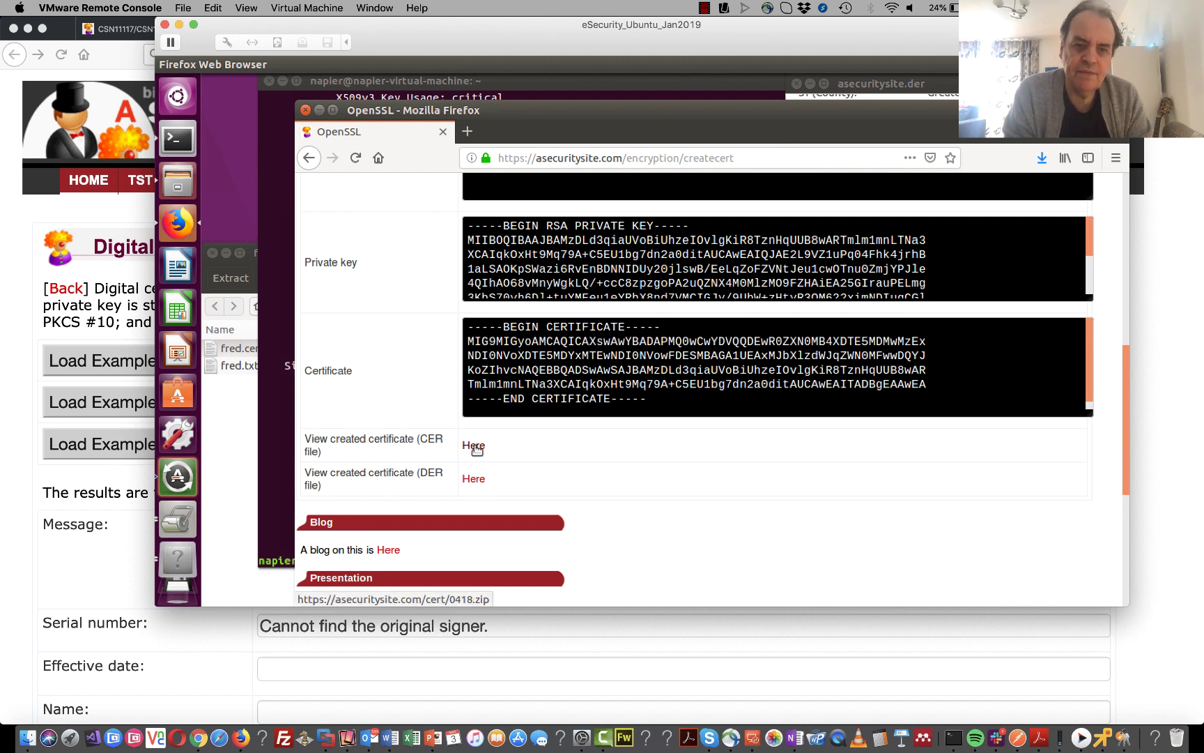
scroll(390, 324, "up", 3)
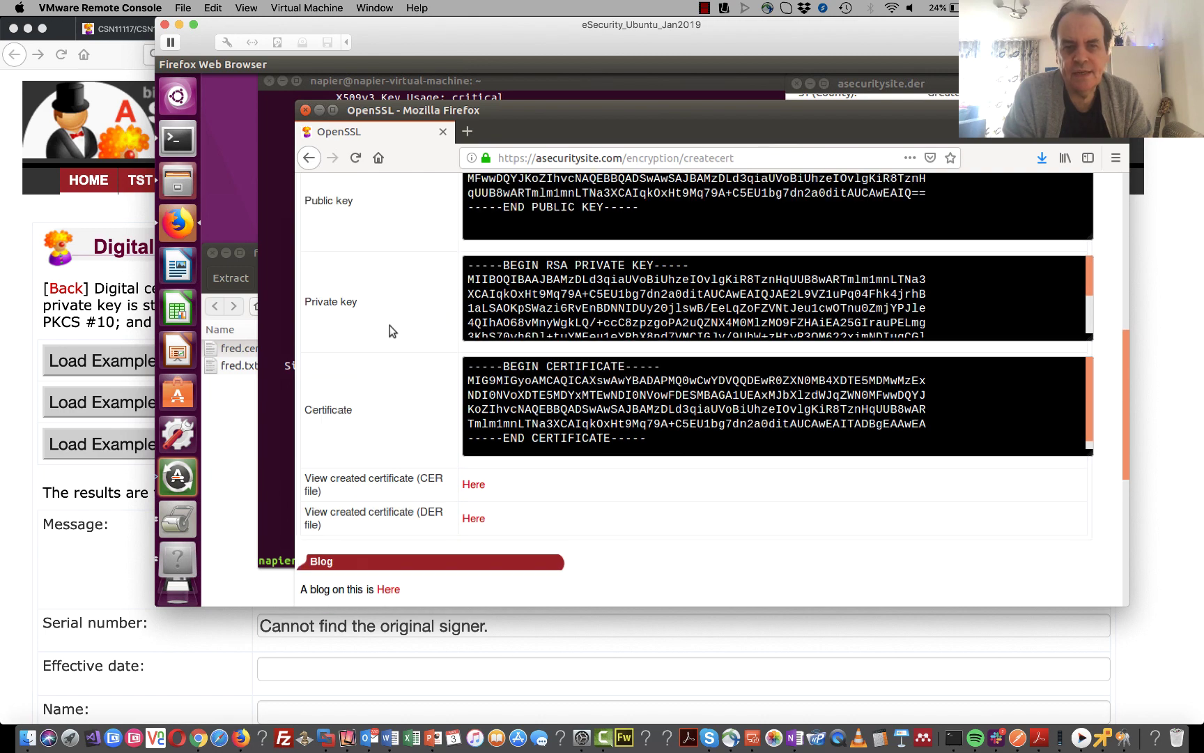
scroll(390, 324, "up", 3)
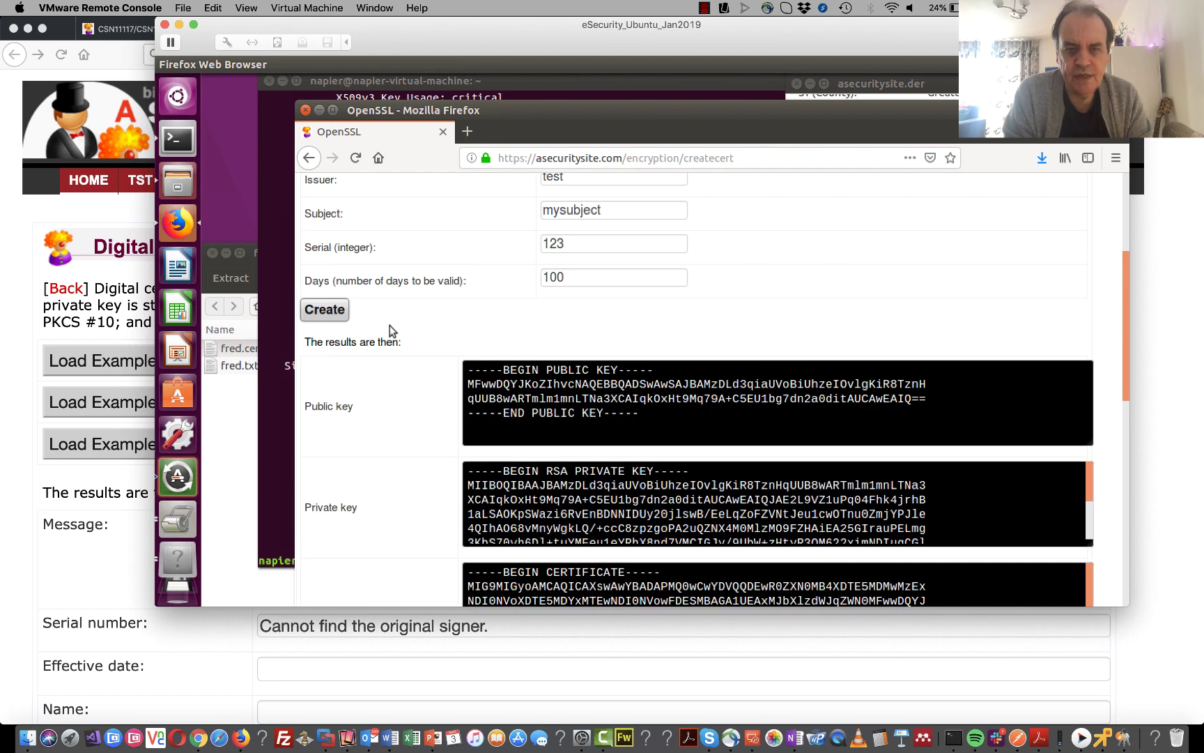
scroll(390, 324, "down", 10)
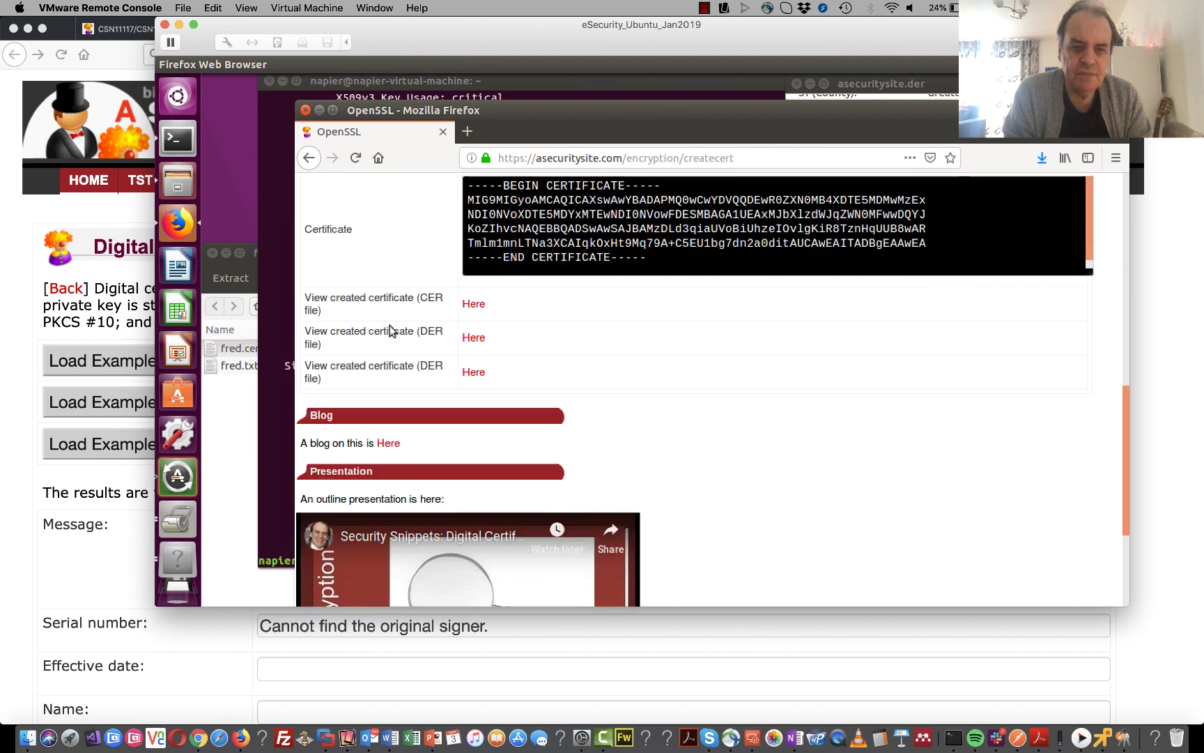
scroll(389, 325, "up", 3)
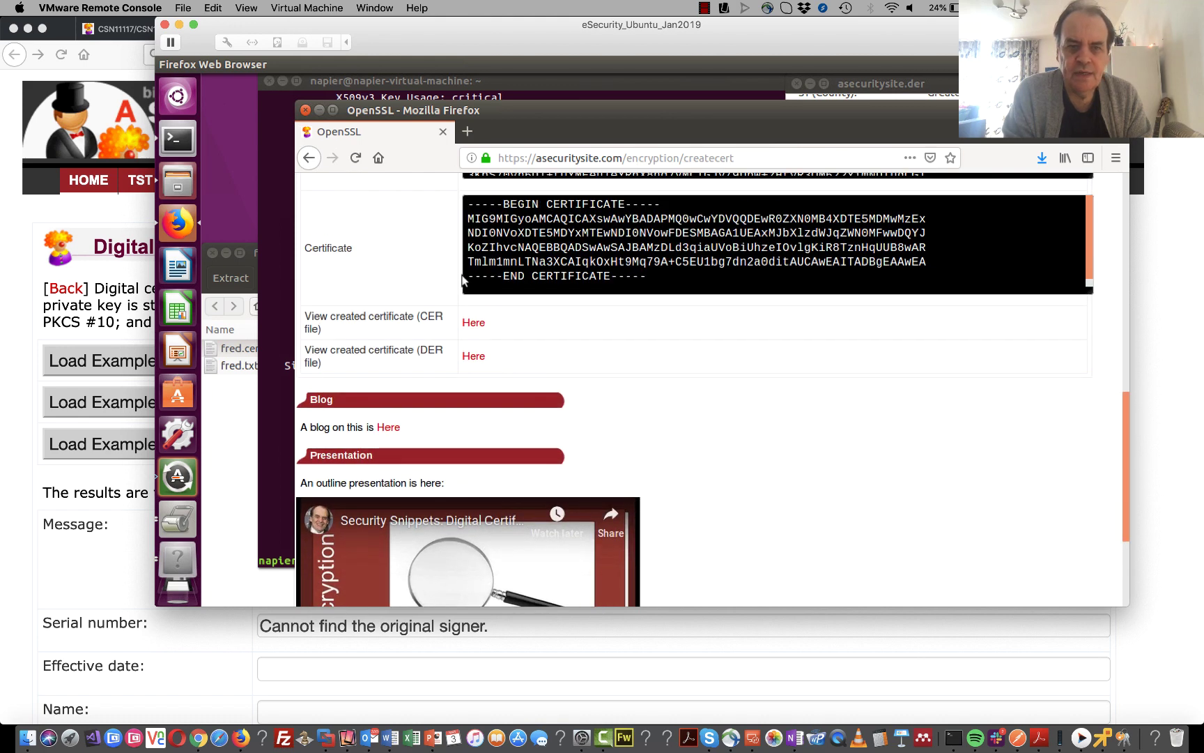
left_click(473, 322)
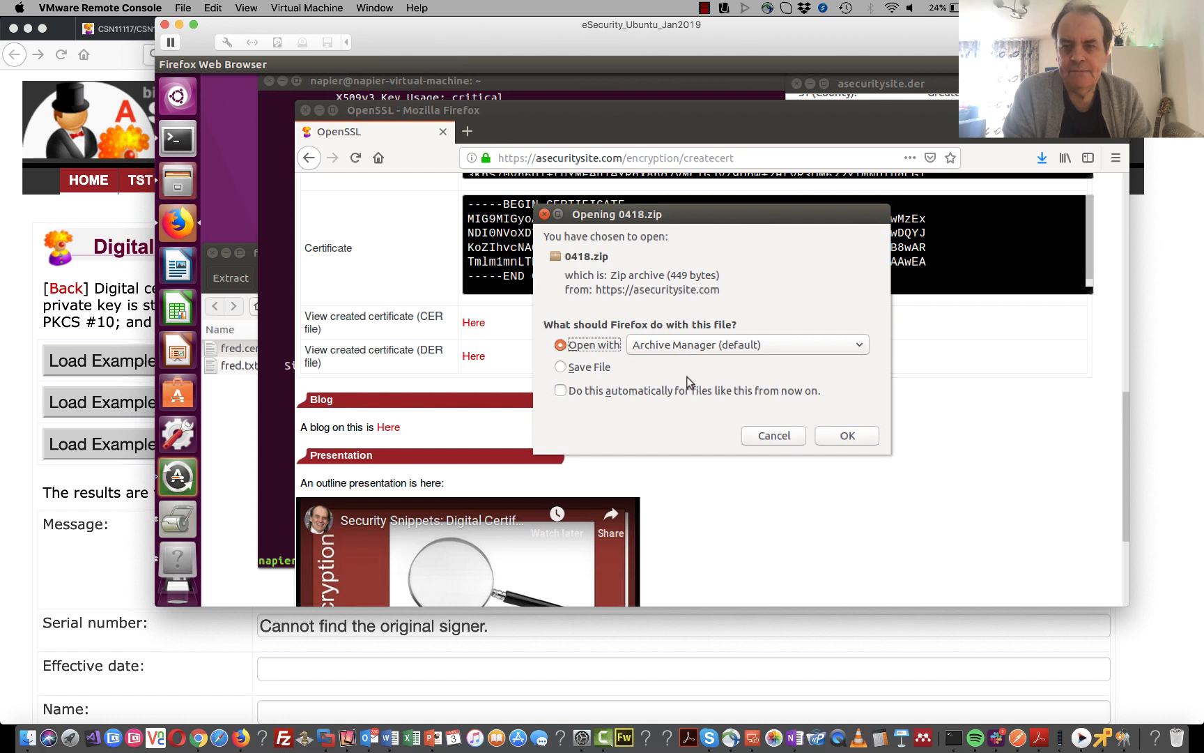
- Open 0418.zip in Archive Manager and view 0418.cer from its cert.cer folder
left_click(841, 434)
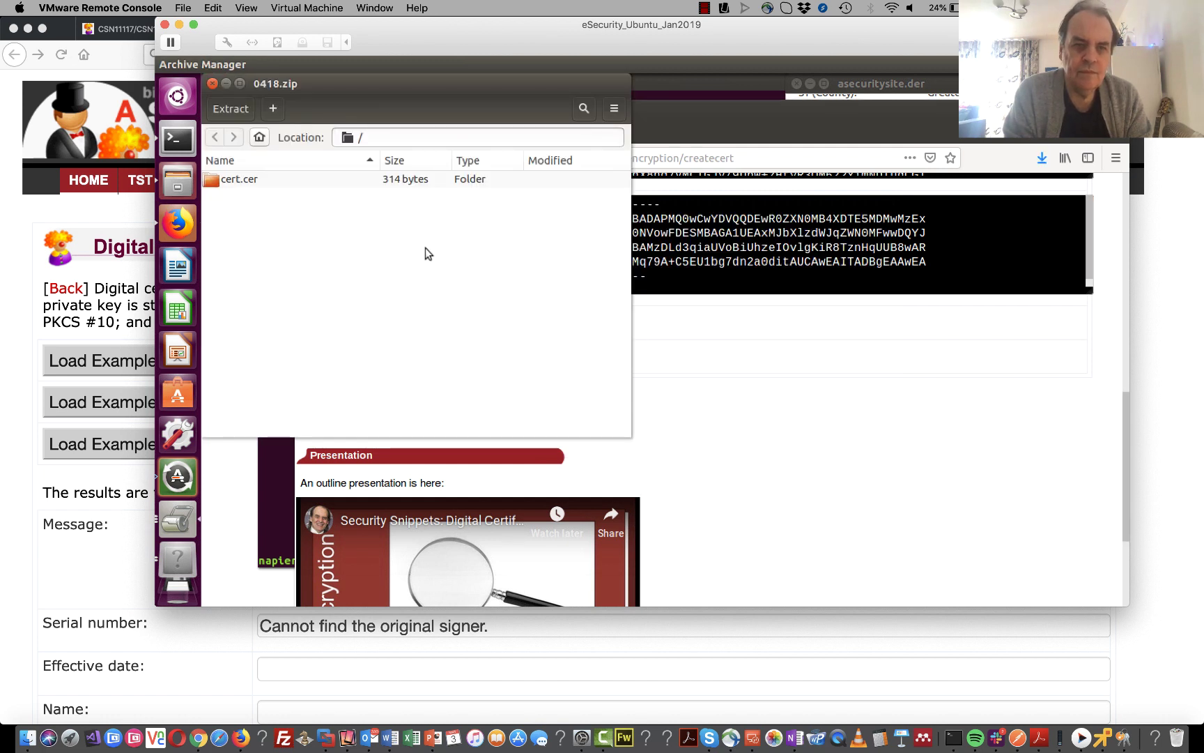
double_click(267, 183)
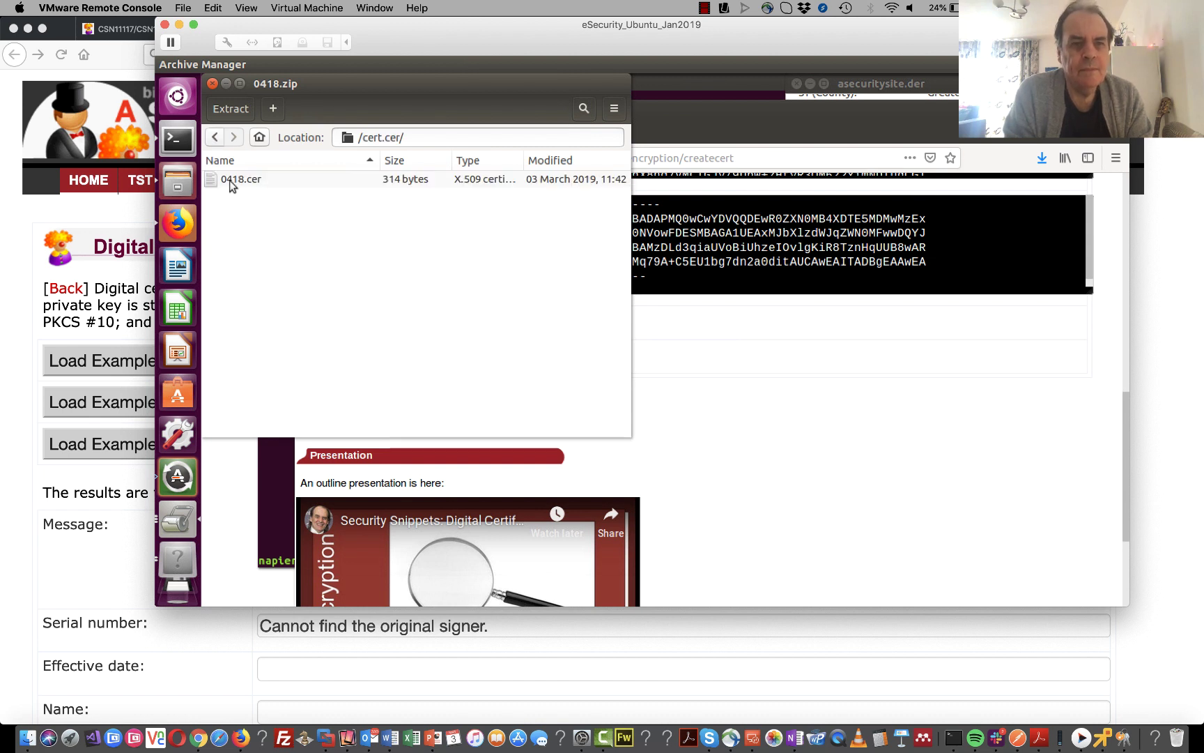
left_click(234, 183)
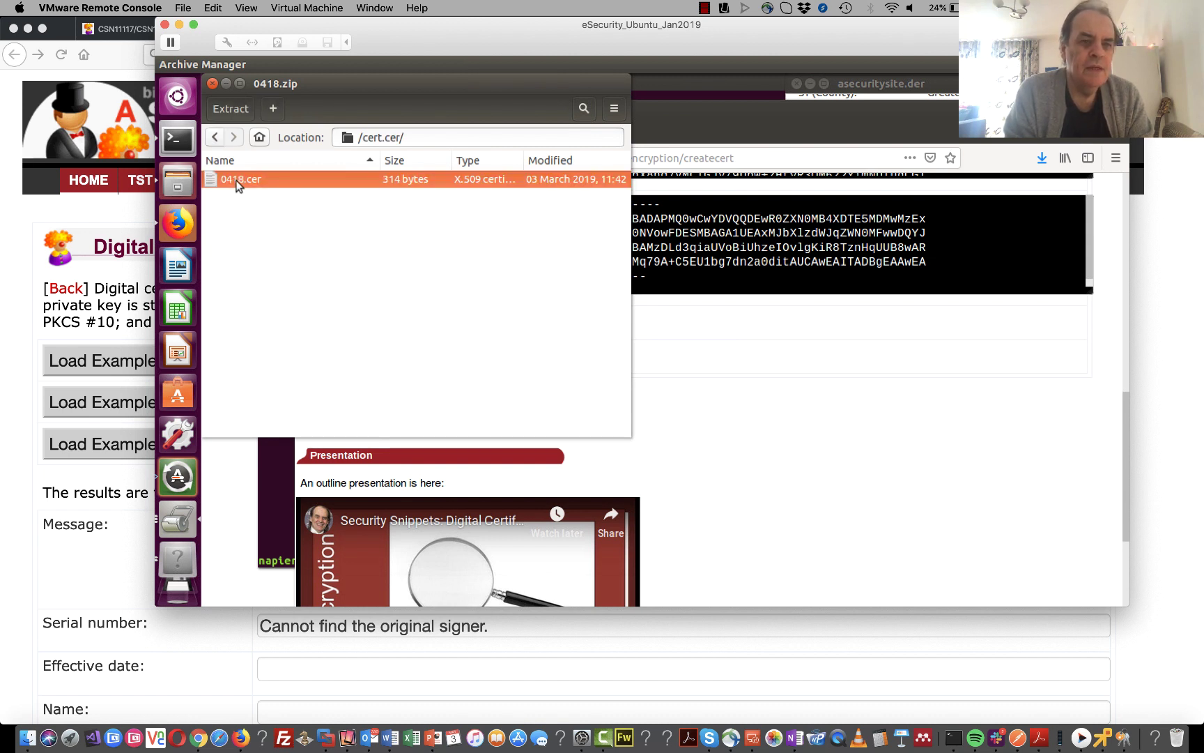
double_click(238, 181)
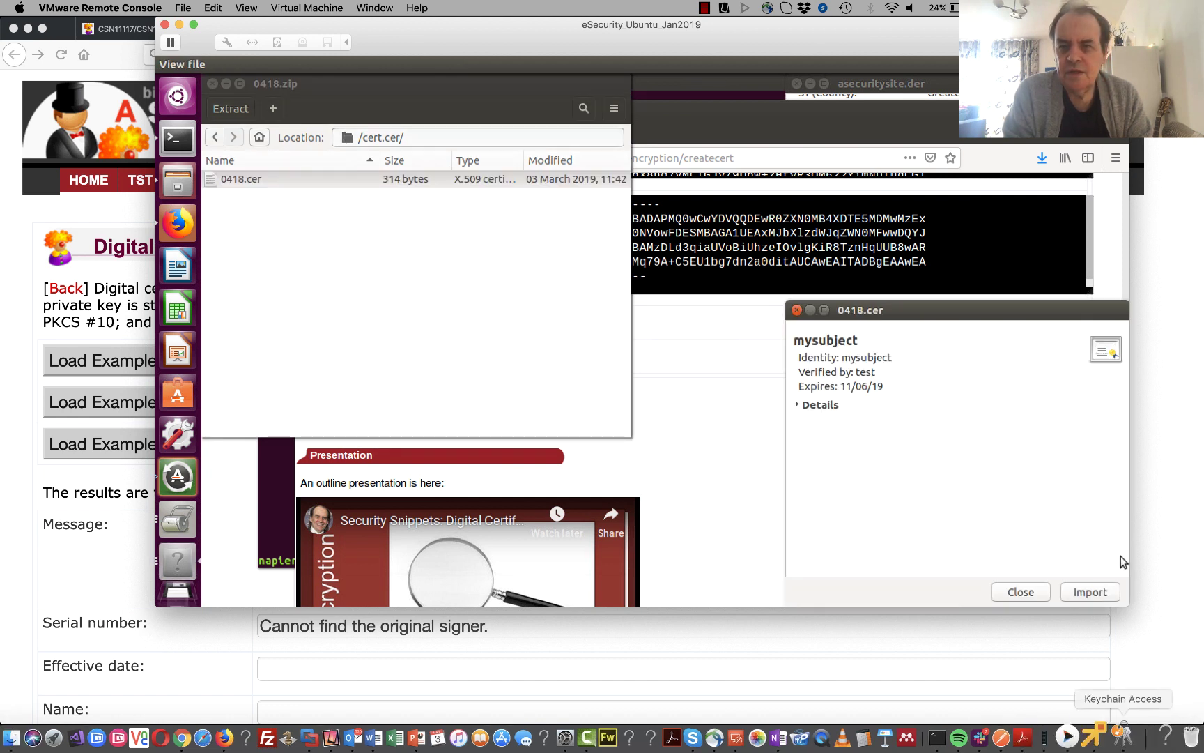
- Expand 0418.cer's details to review subject, issuer, validity and the 512-bit RSA key
left_click(799, 405)
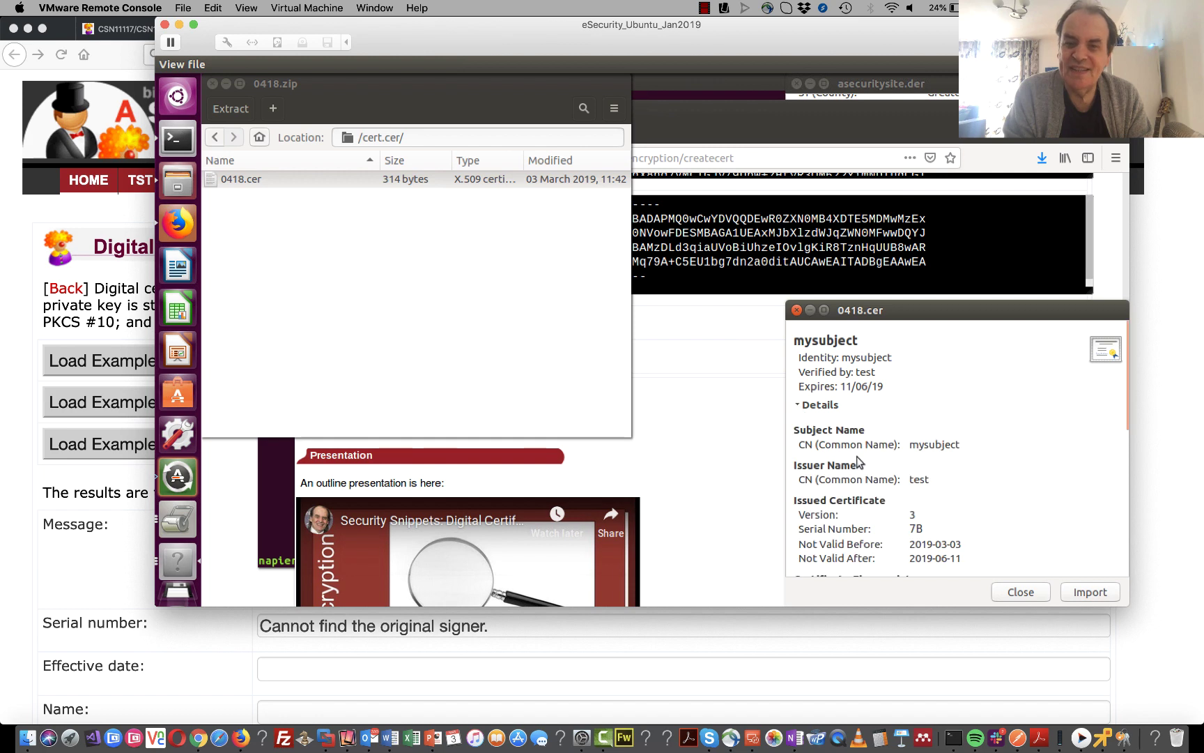
scroll(862, 470, "down", 10)
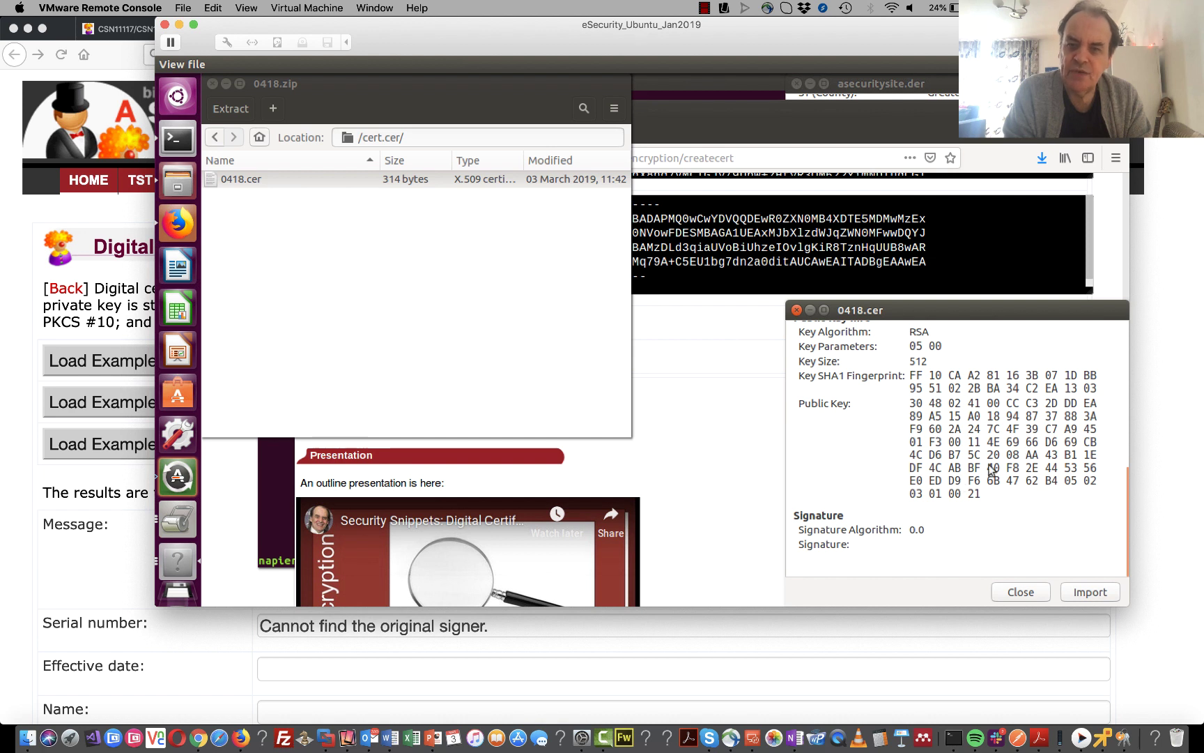
scroll(991, 471, "up", 2)
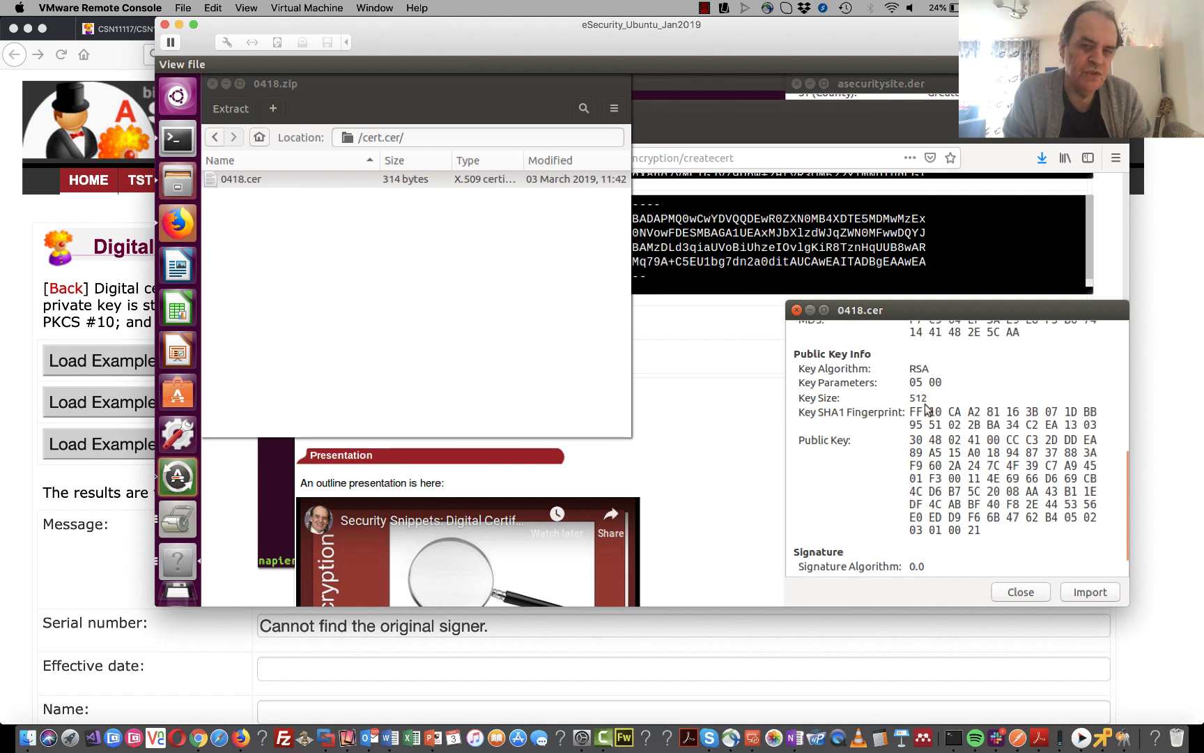
- Return to the host Firefox Digital Certificates page
left_click(706, 426)
scroll(706, 426, "up", 5)
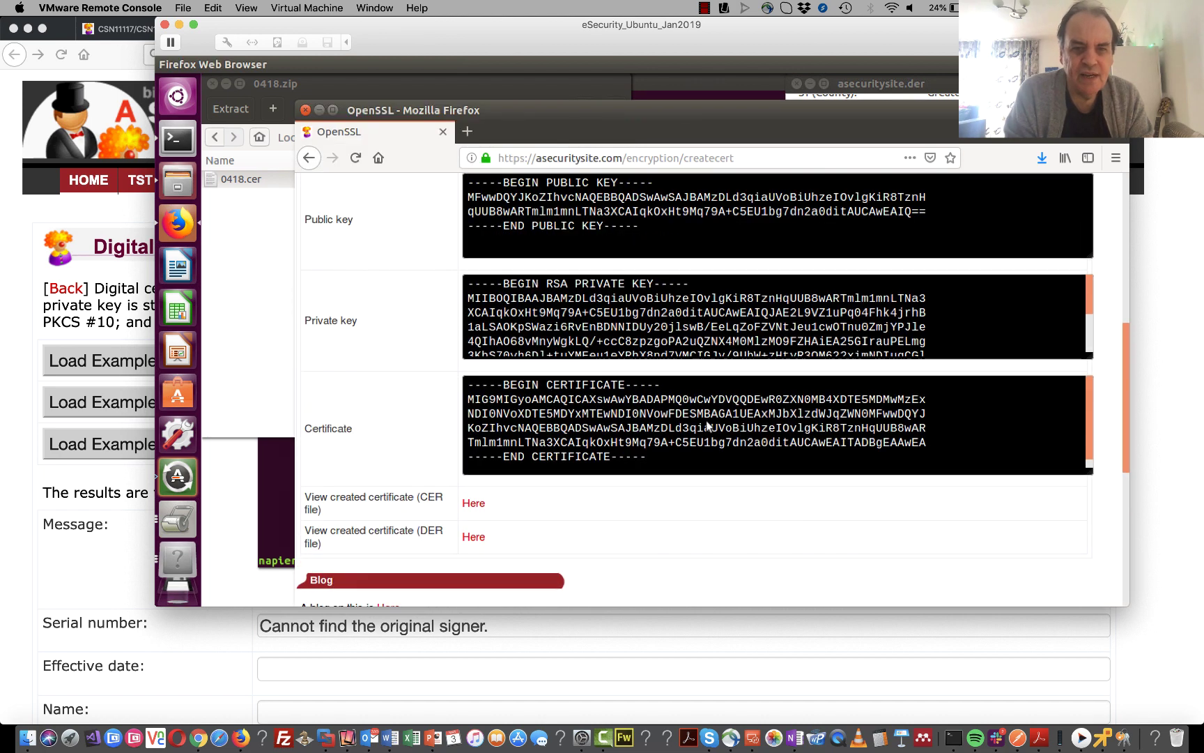
scroll(706, 420, "up", 5)
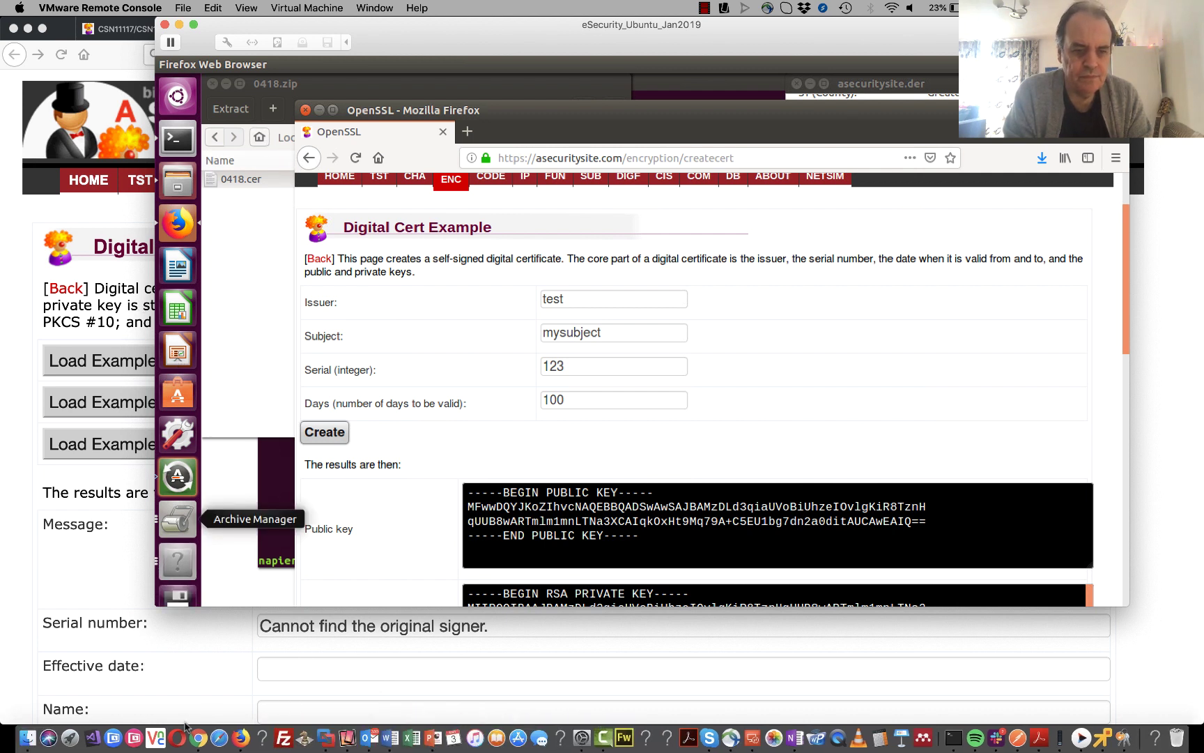
left_click(240, 737)
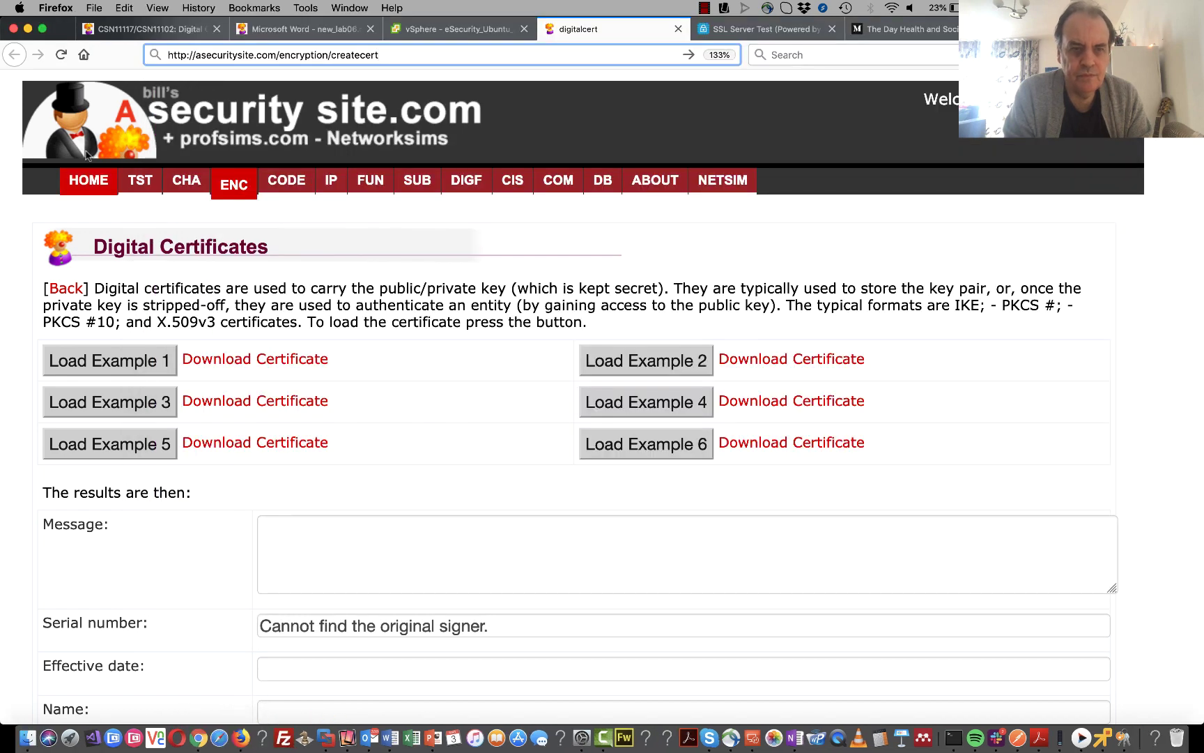
- Scroll the lab PDF to task B.2 and select the openssl genrsa -out ca.key 2048 command
left_click(307, 29)
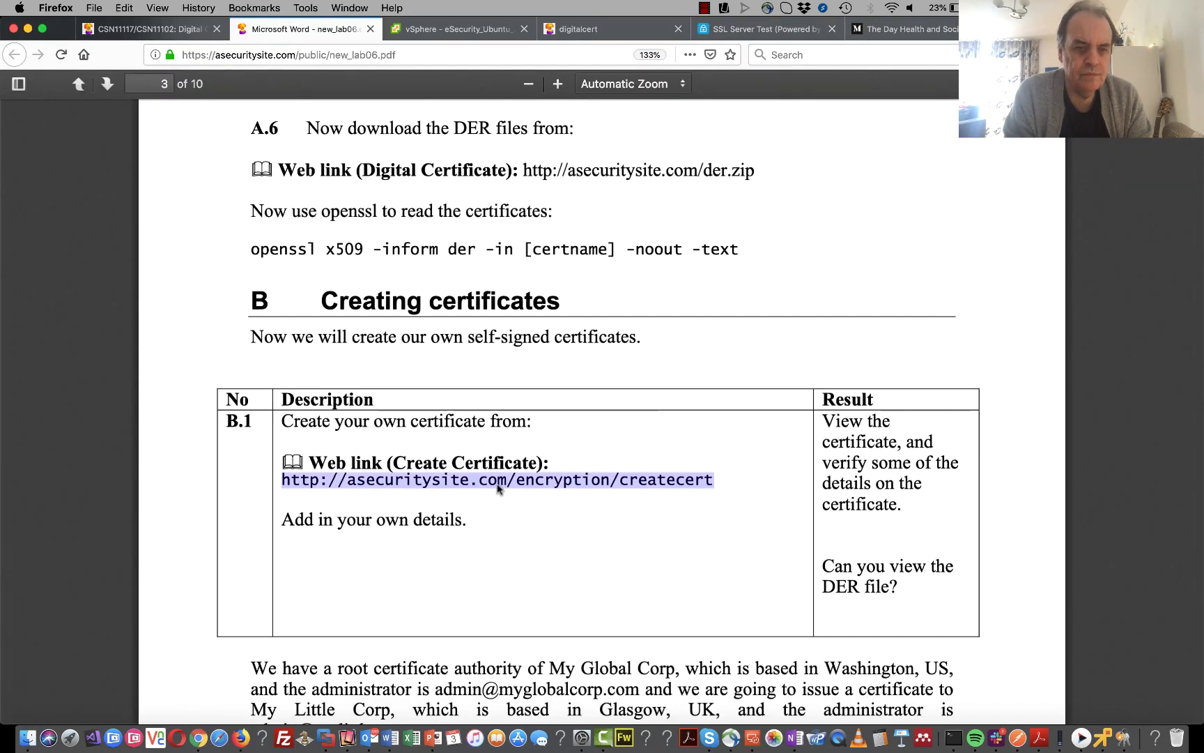
scroll(511, 537, "down", 5)
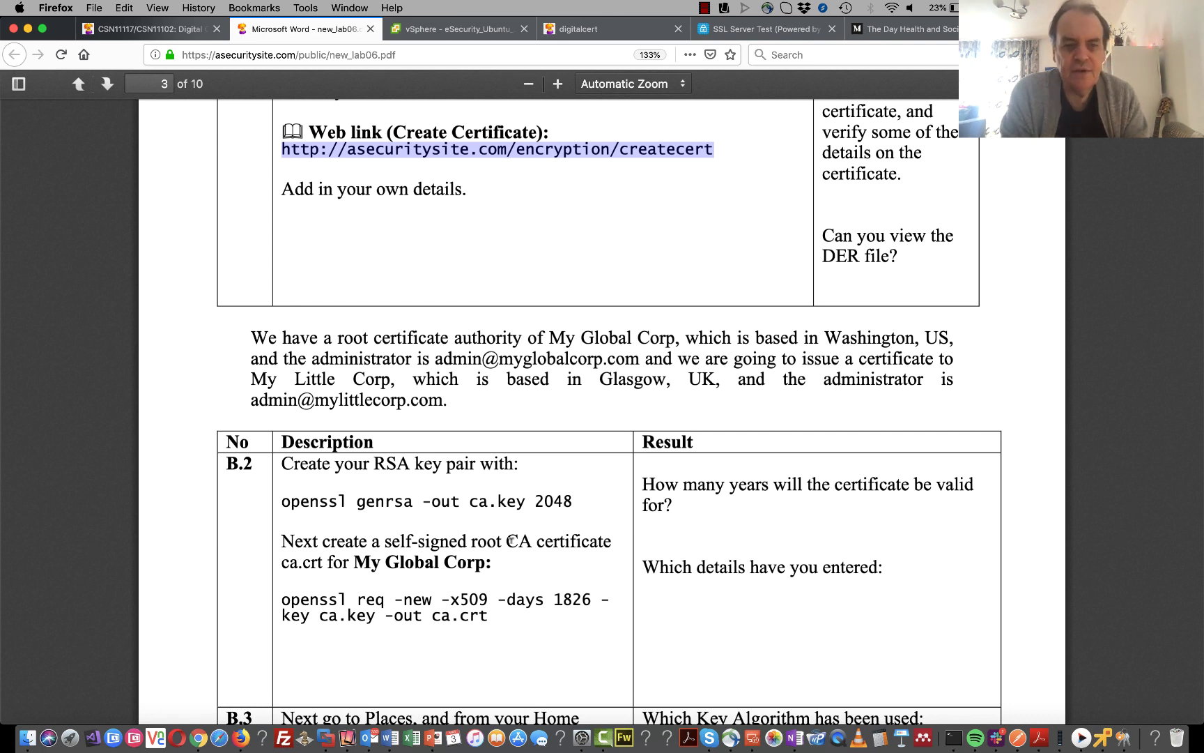
left_click_drag(569, 500, 274, 501)
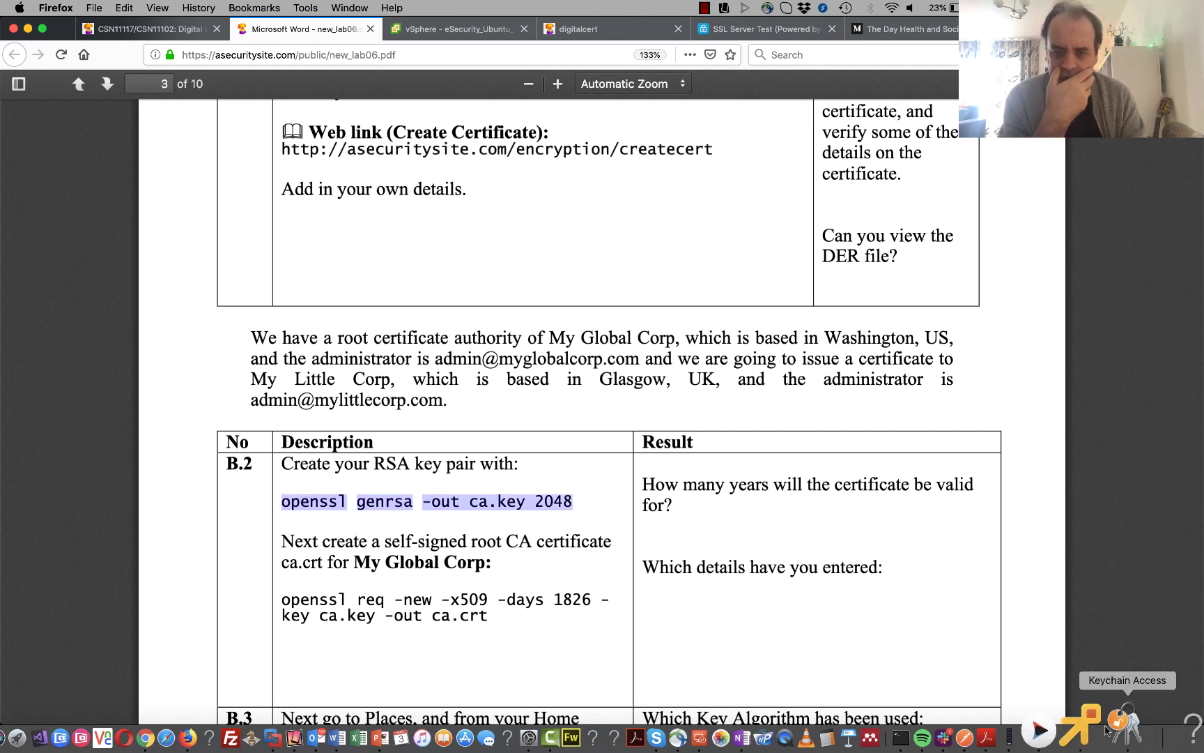
left_click(1079, 728)
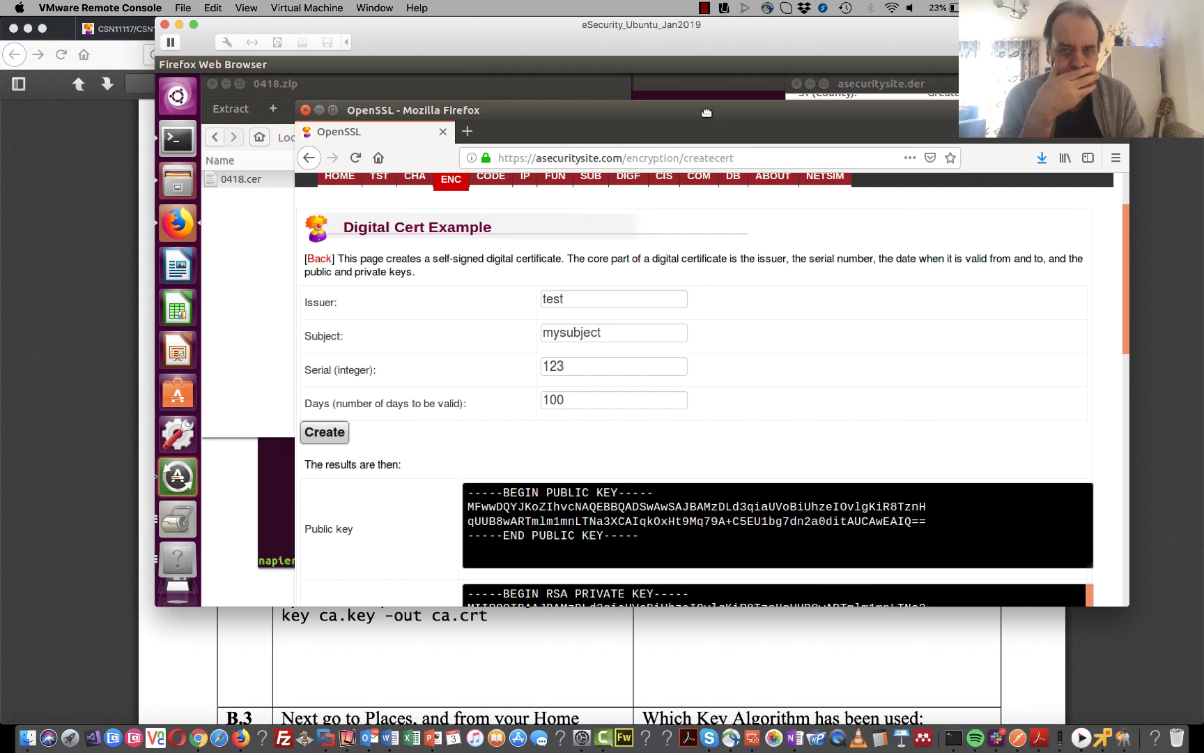
- Bring the VM terminal forward and clear the accidentally pasted link from the prompt
left_click_drag(706, 113, 906, 302)
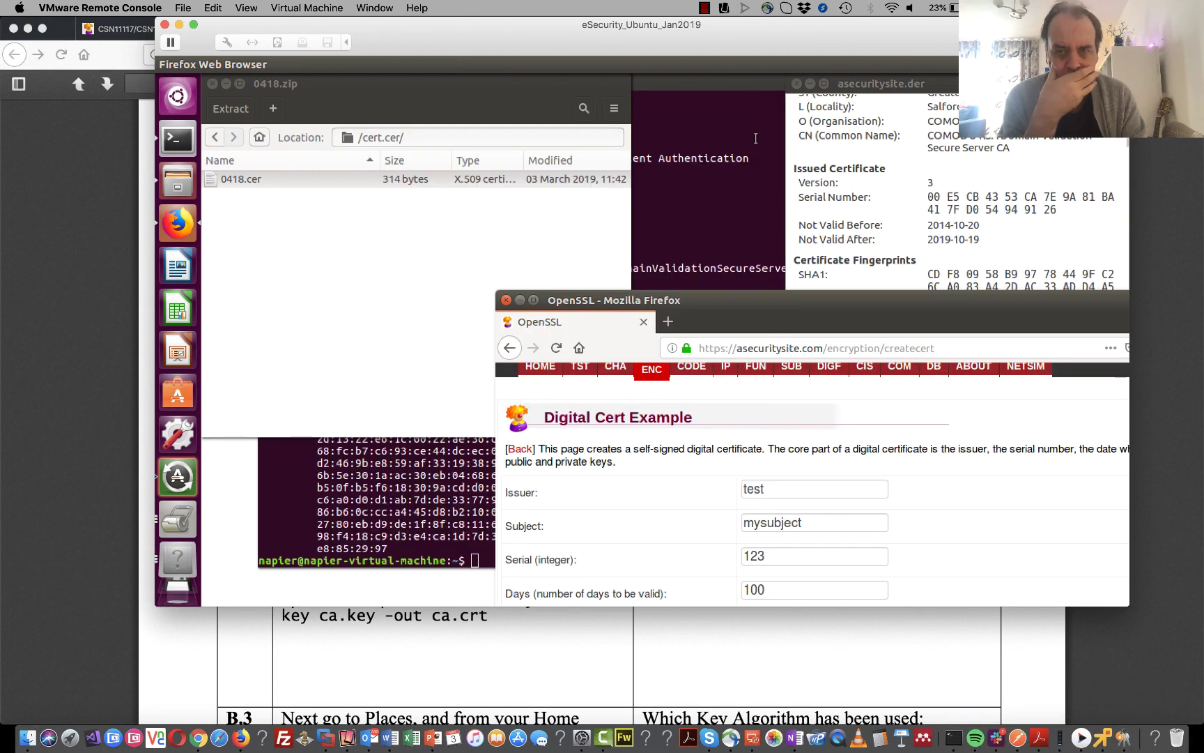
left_click(755, 138)
key("Return")
key("Return")
key("Return")
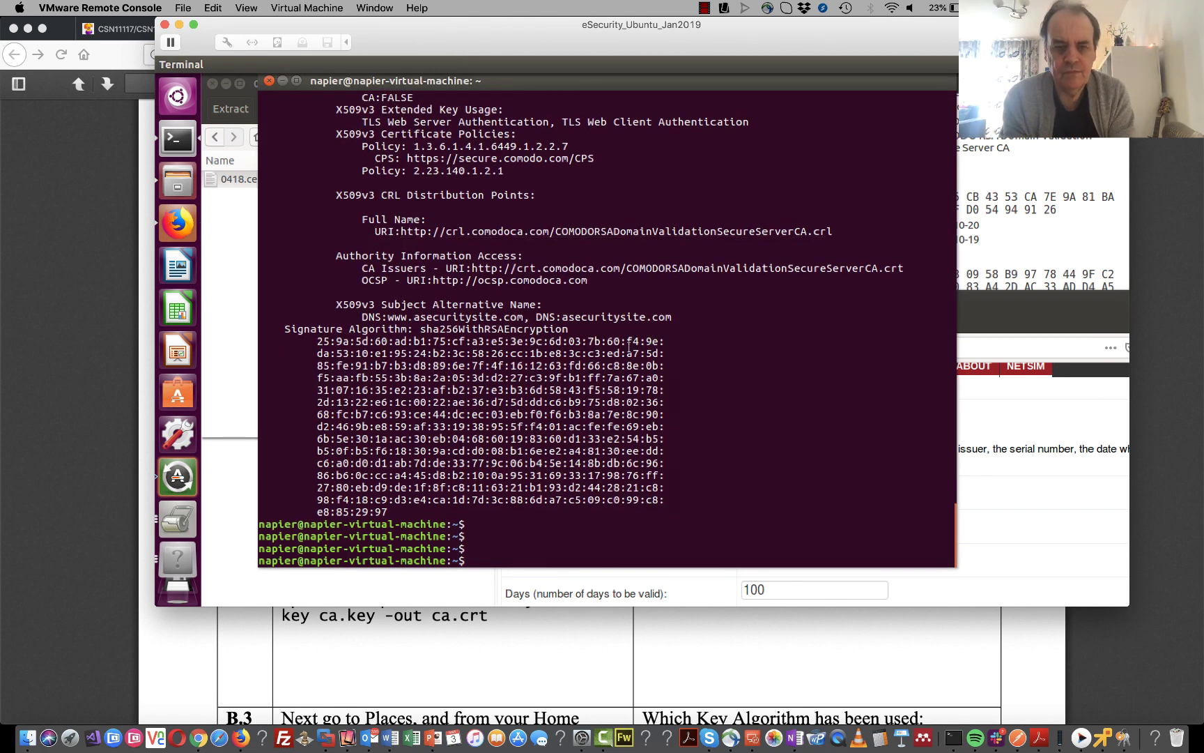
right_click(629, 349)
left_click(659, 388)
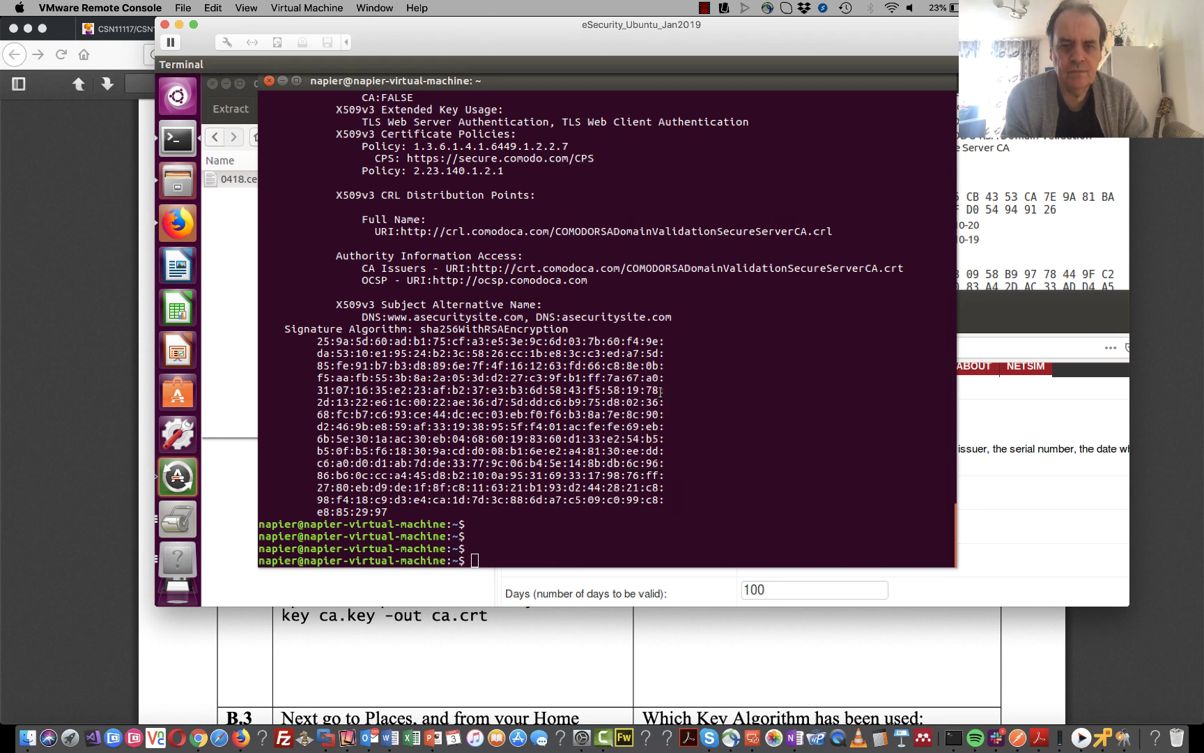
key("BackSpace")
key("BackSpace")
key("BackSpace")
key("BackSpace")
key("BackSpace")
key("BackSpace")
key("BackSpace")
key("BackSpace")
key("BackSpace")
key("BackSpace")
key("BackSpace")
key("BackSpace")
key("BackSpace")
key("BackSpace")
key("BackSpace")
key("BackSpace")
key("BackSpace")
key("BackSpace")
key("BackSpace")
key("BackSpace")
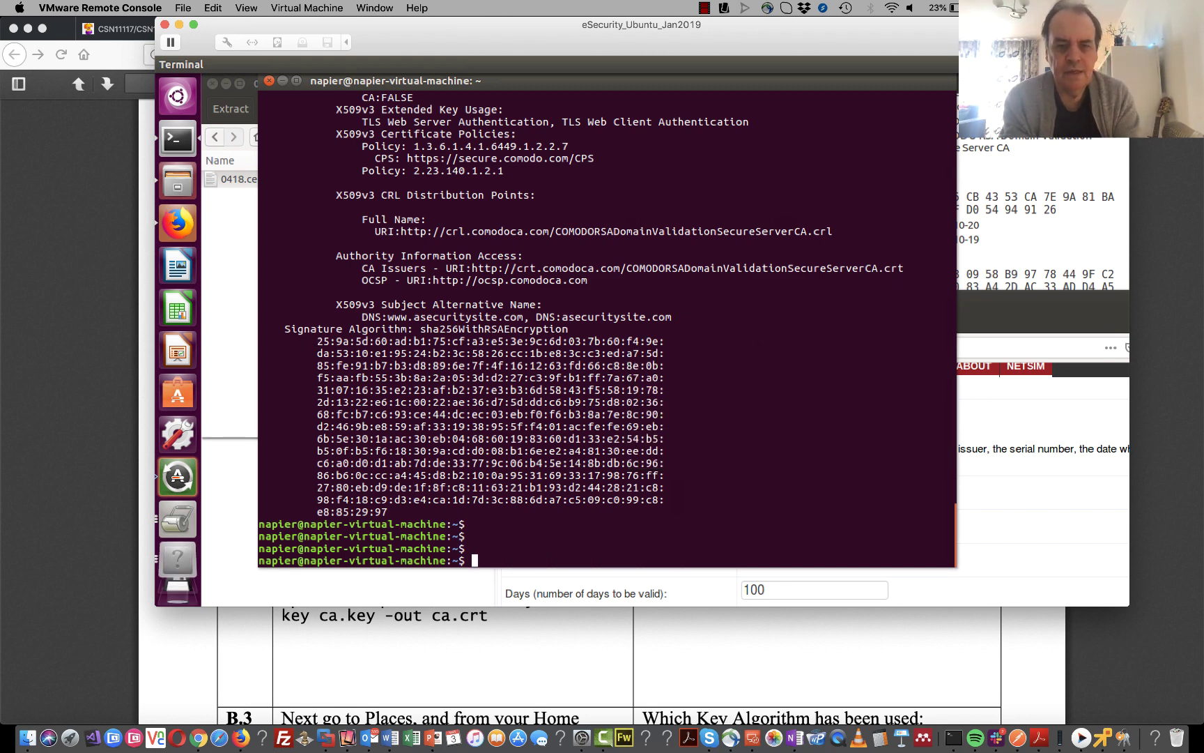
- Change into esecurity/unit06_trust_dig_cert and list its contents
type("cd ")
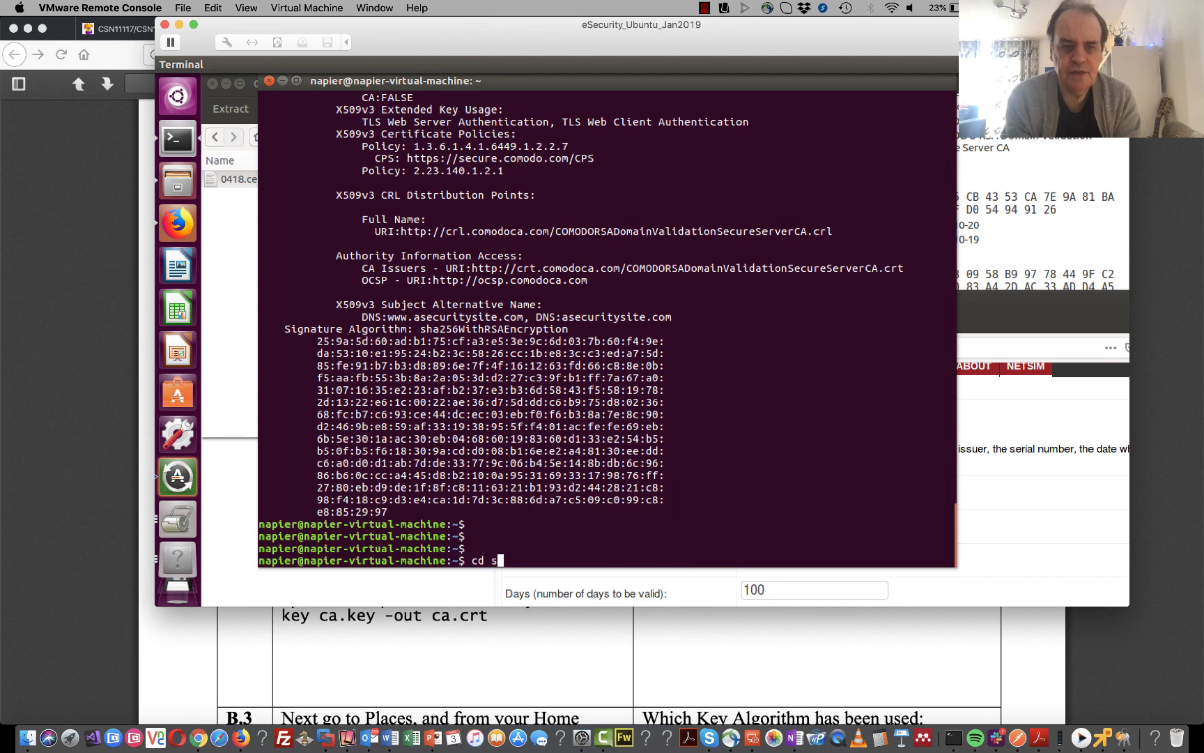
type("esecurity/")
key("Return")
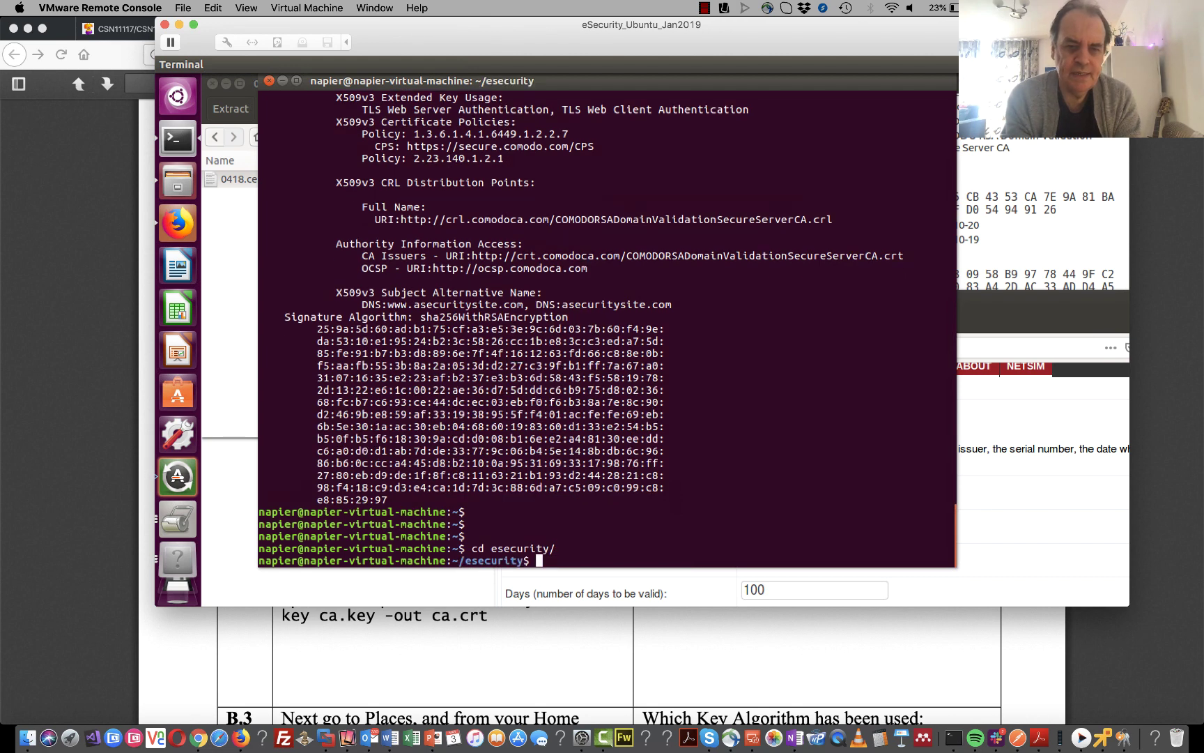
type("cd unit06")
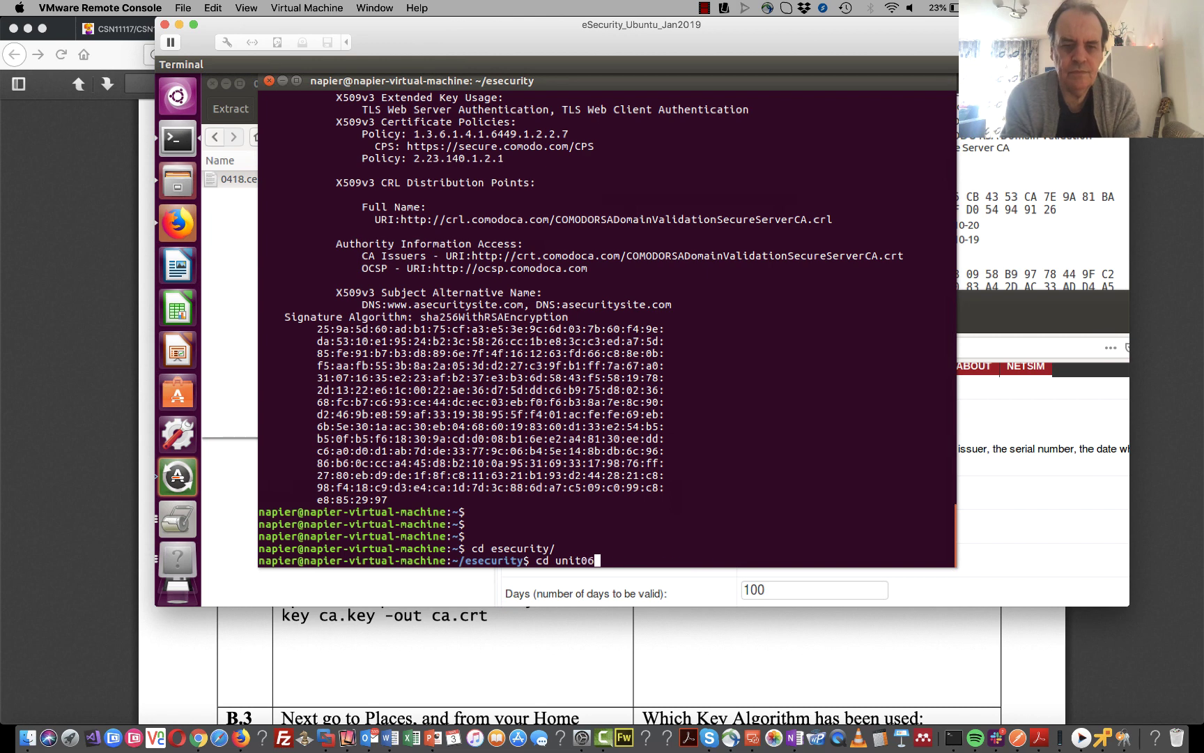
key("Tab")
key("Return")
type("ls")
key("Return")
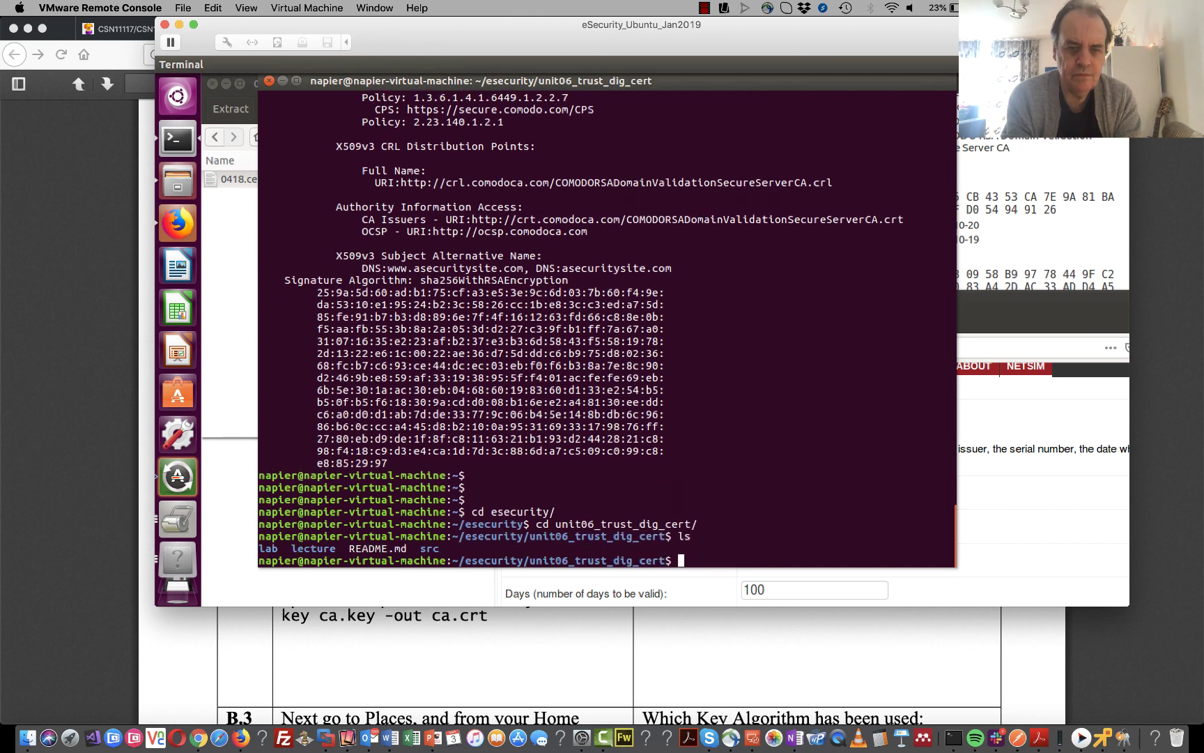
- Enter the src folder, list it, print a_03.txt, and return to the lab PDF
type("cd src")
key("Return")
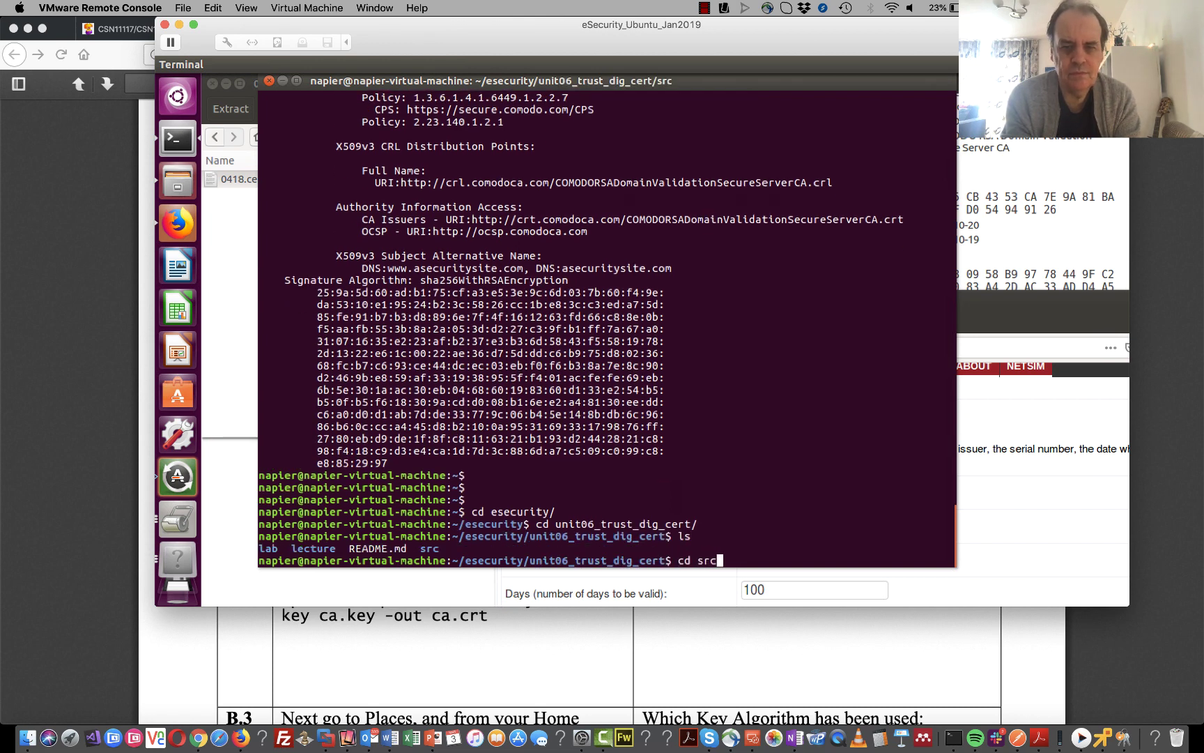
type("ls")
key("Return")
type("cat ")
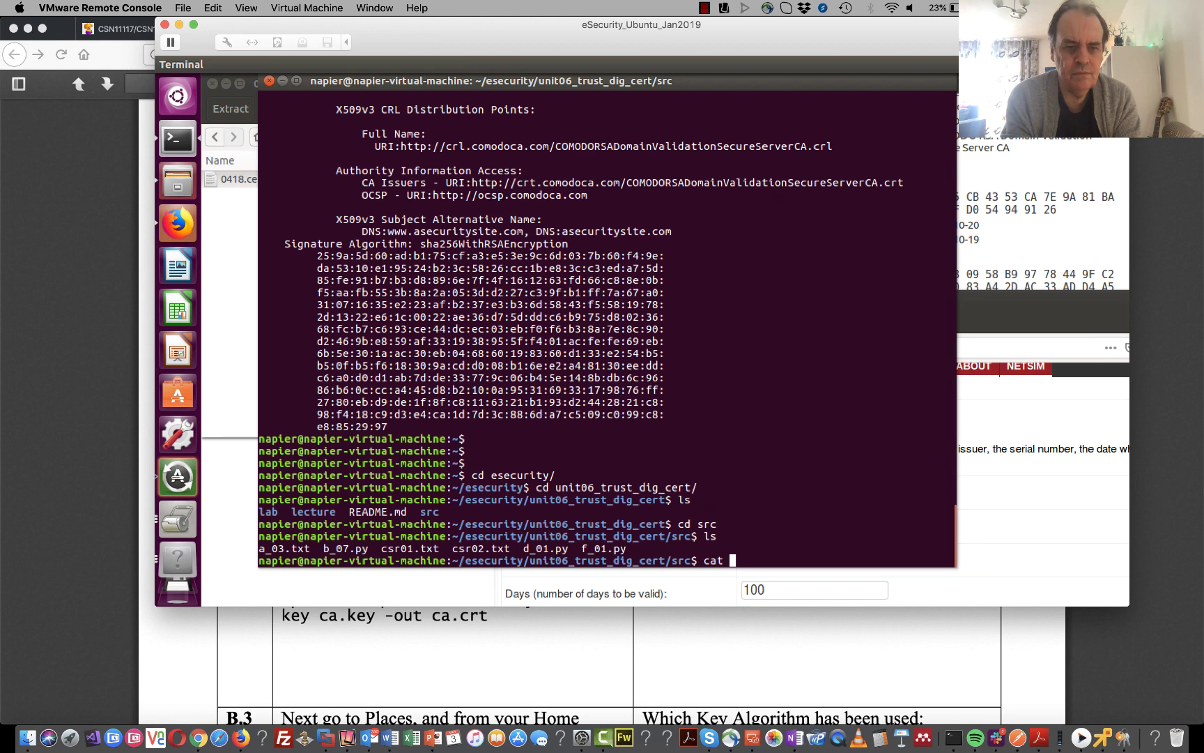
type("a")
type("_03.txt")
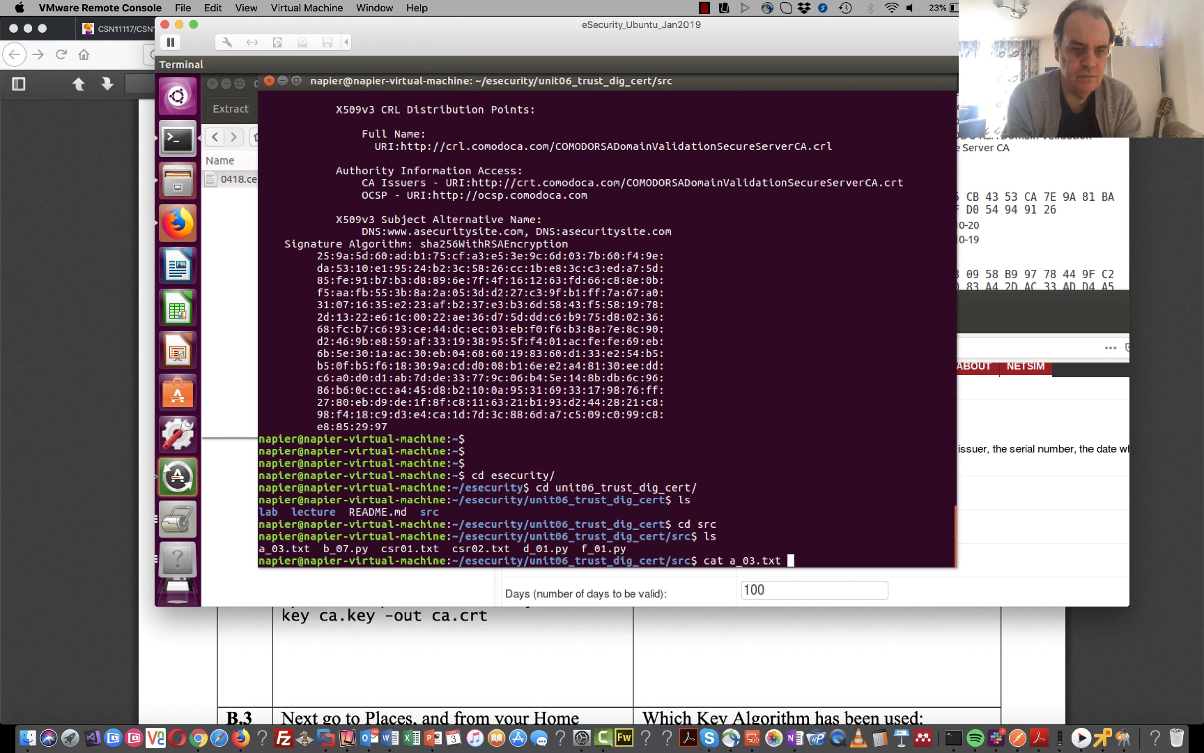
key("Return")
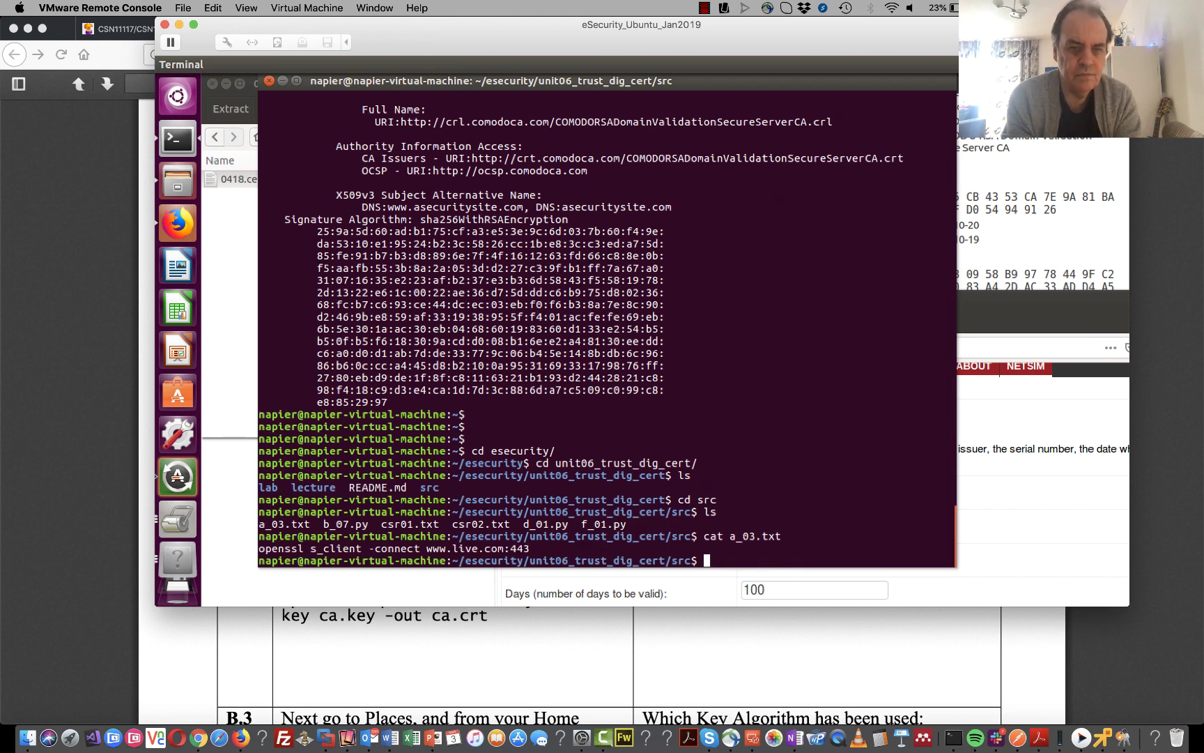
left_click(405, 620)
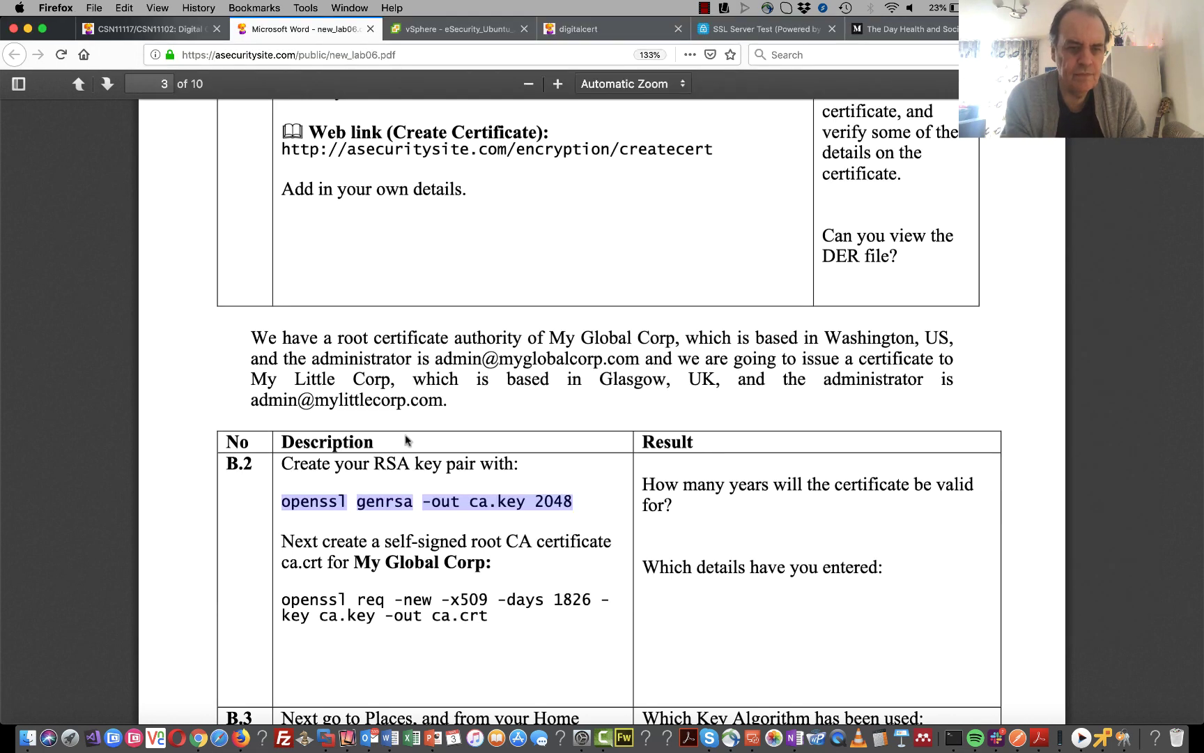
- Paste the openssl genrsa -out ca.key 2048 command into the VM terminal, fix its spacing, and run it
right_click(542, 499)
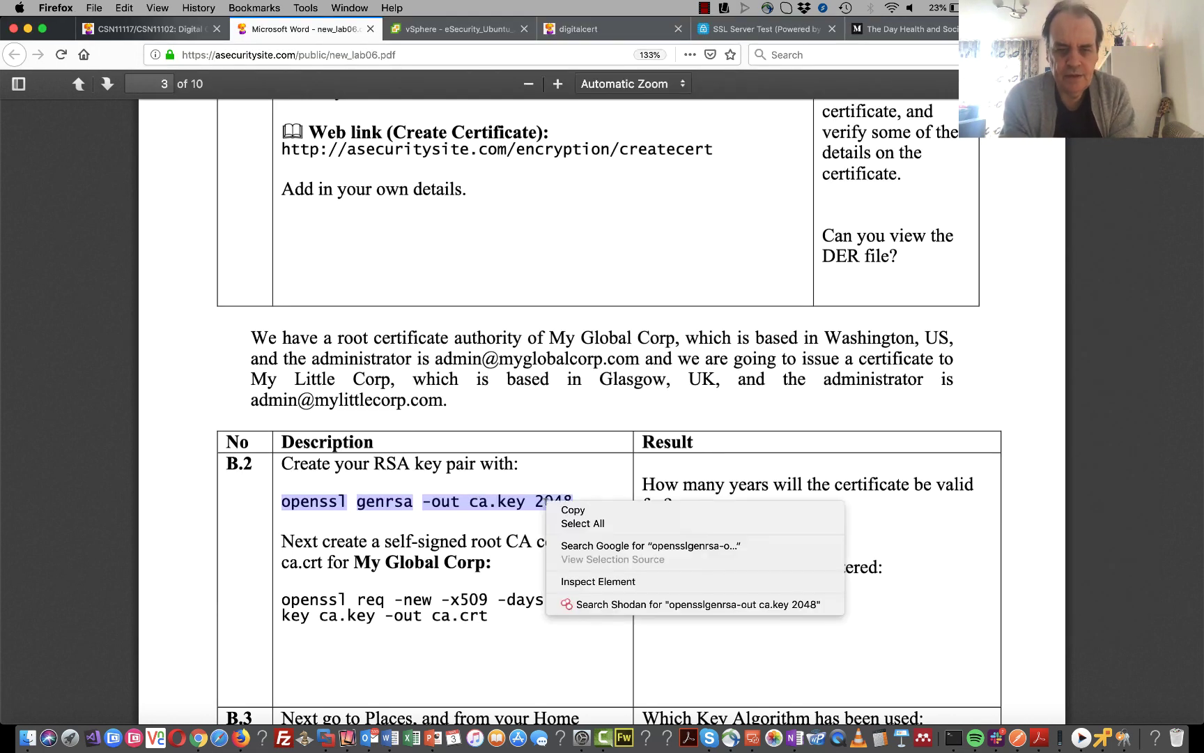
left_click(557, 507)
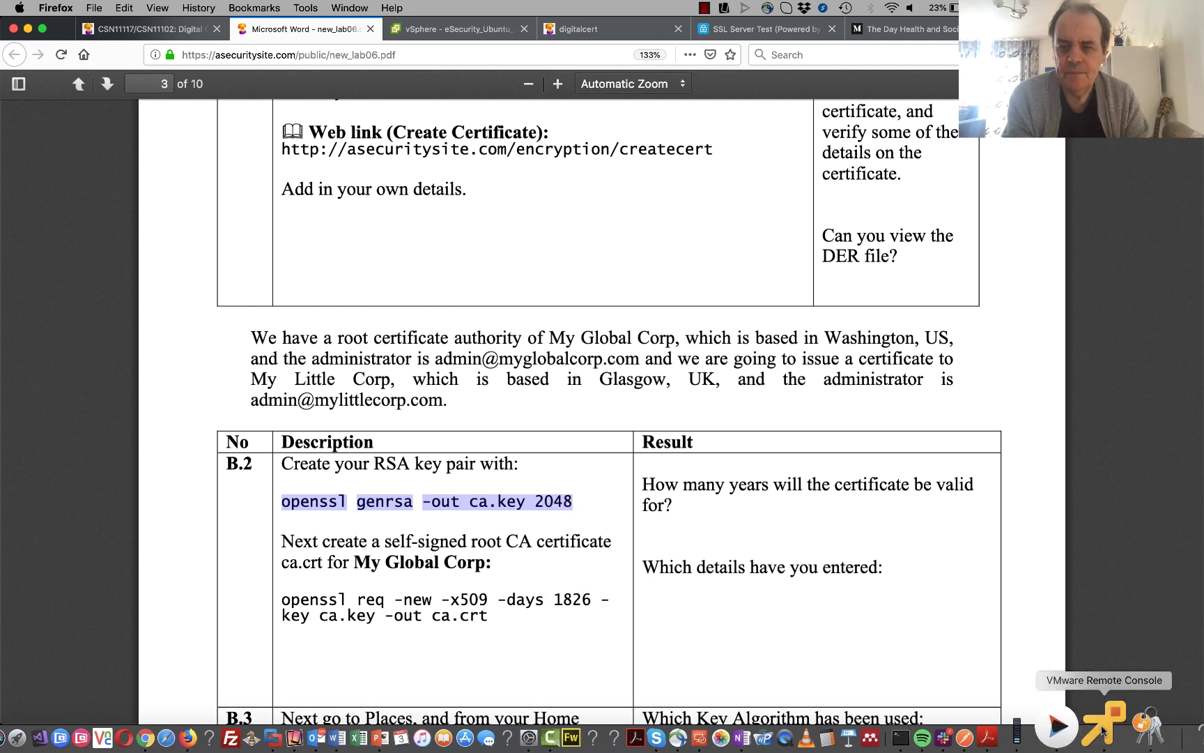
left_click(1102, 737)
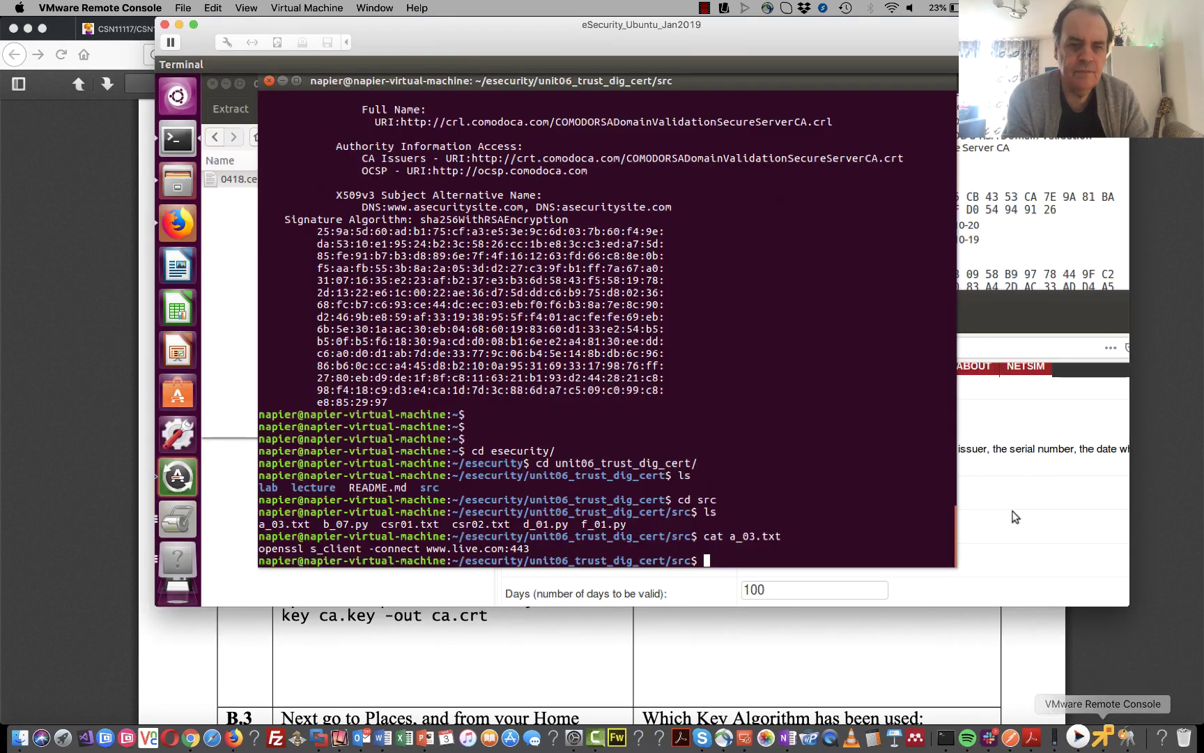
right_click(755, 439)
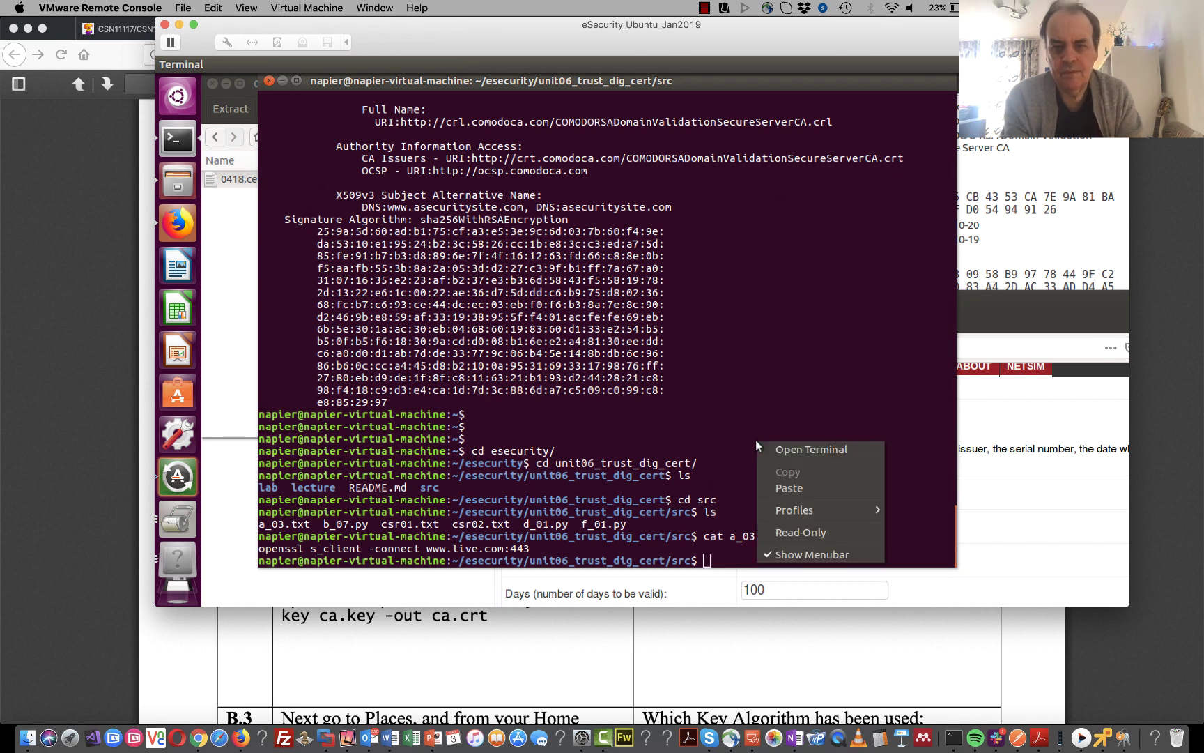
left_click(815, 489)
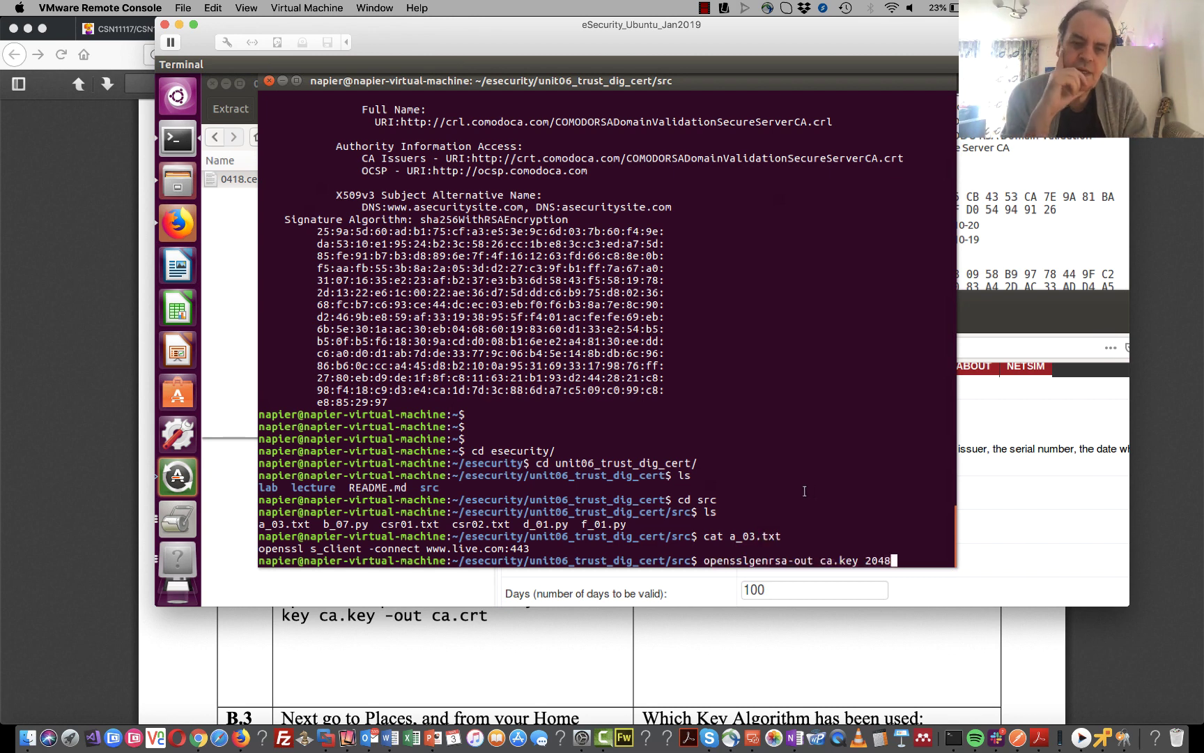
key("Left")
key("Left")
key("Left")
key("Left")
key("Left")
key("Left")
key("Left")
key("Left")
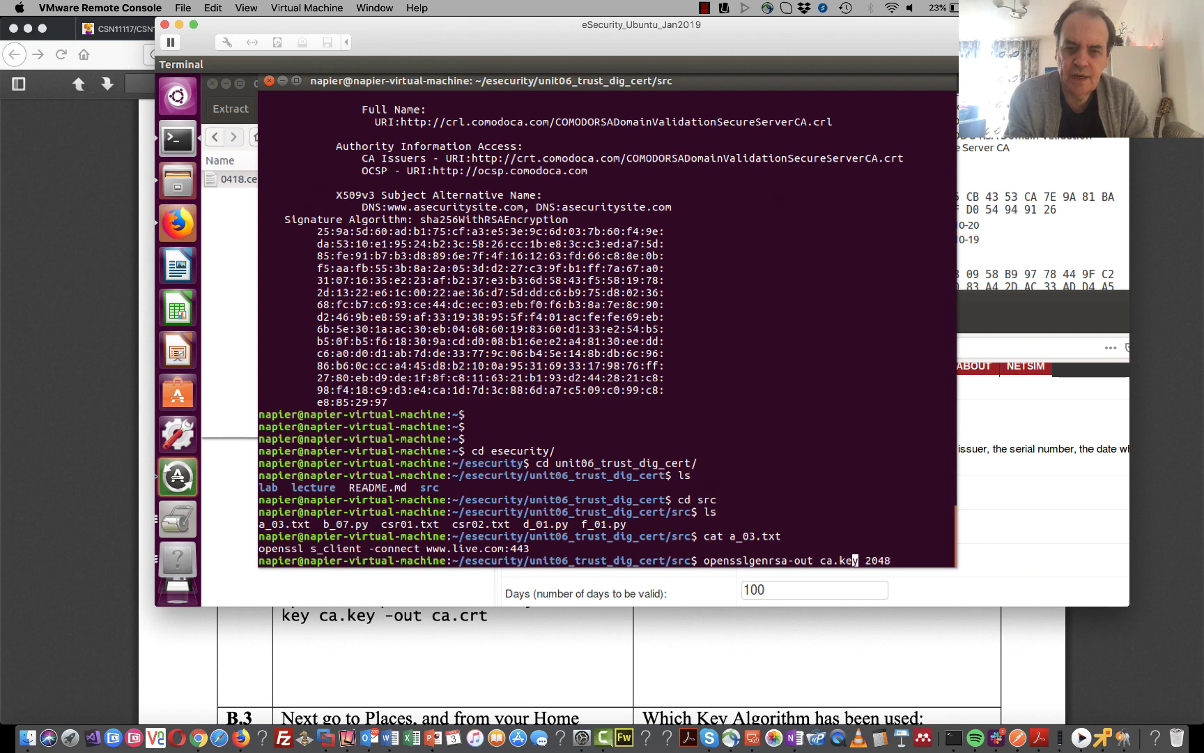
key("Left")
key("Left")
key("Left")
key("Left")
key("Left")
key("Left")
key("Left")
key("Left")
key("Left")
key("Left")
key("Left")
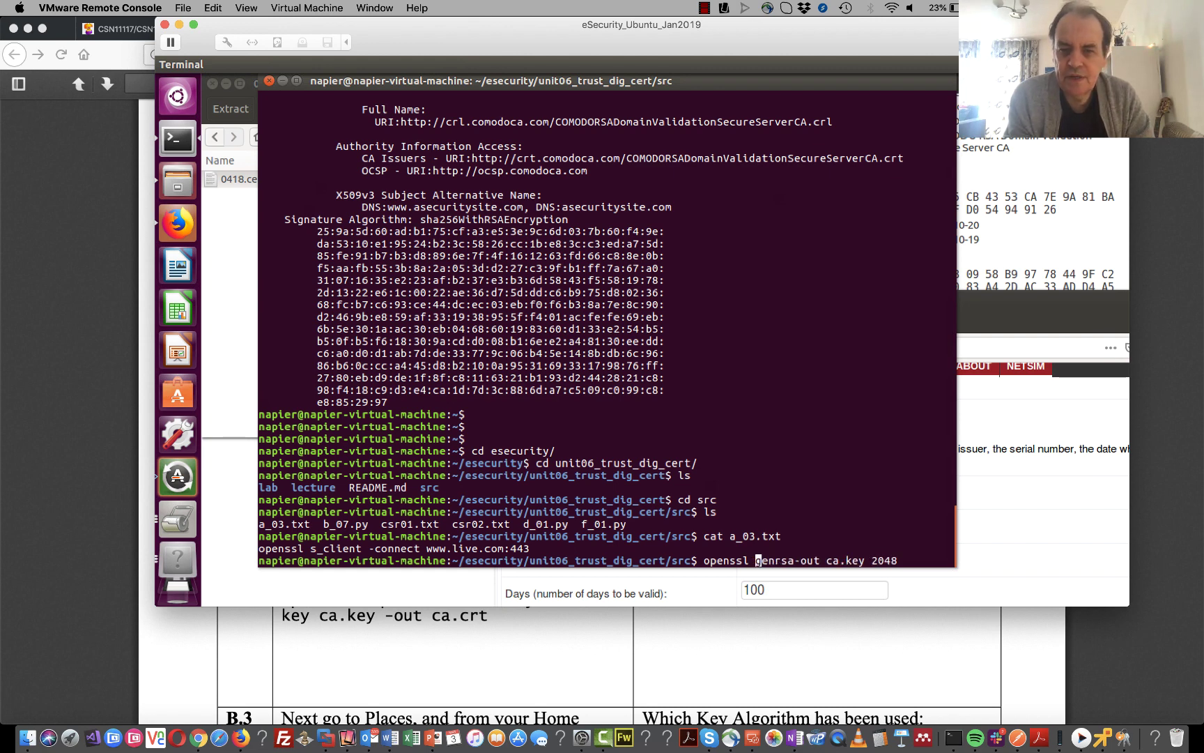
key("Right")
key("Right")
key("Right")
key("Right")
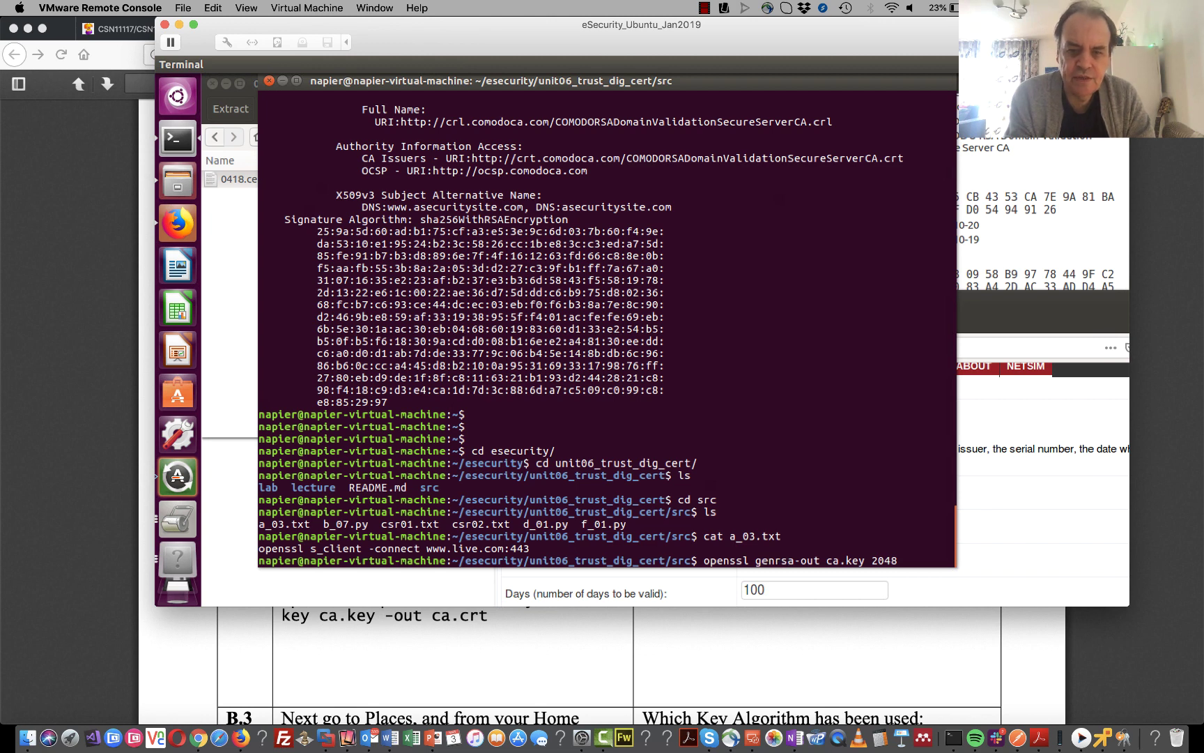
key("Right")
key("Right")
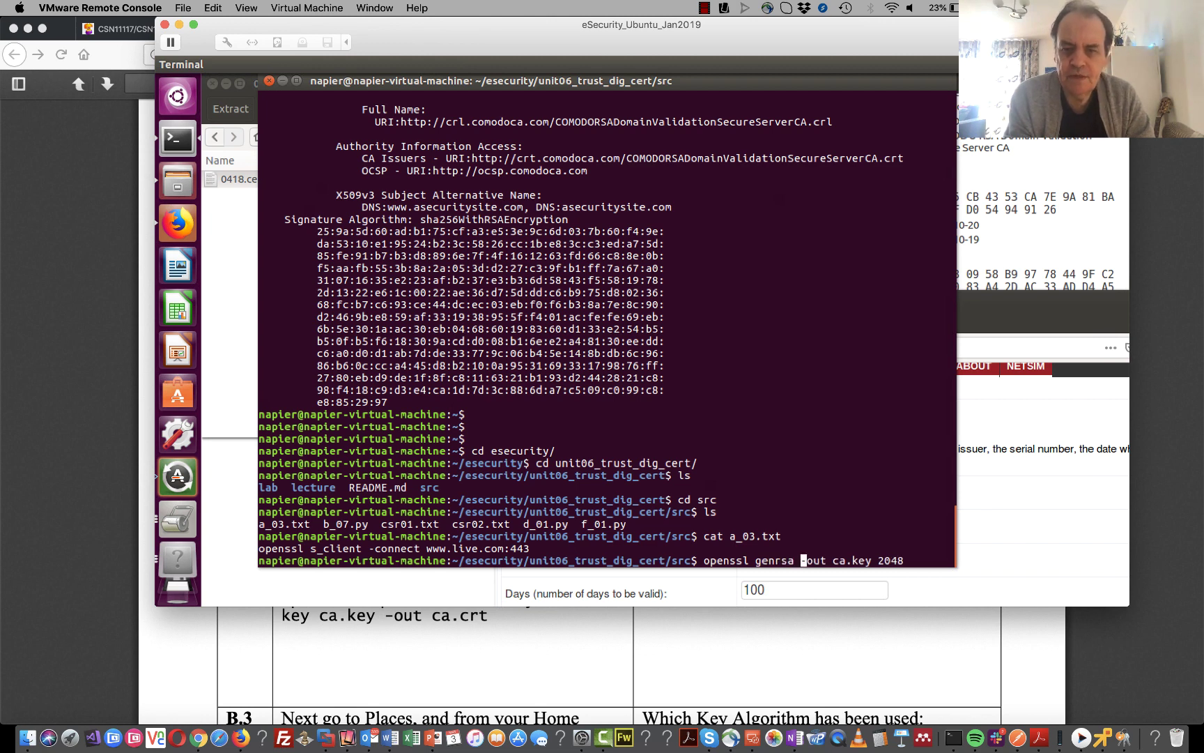
key("Return")
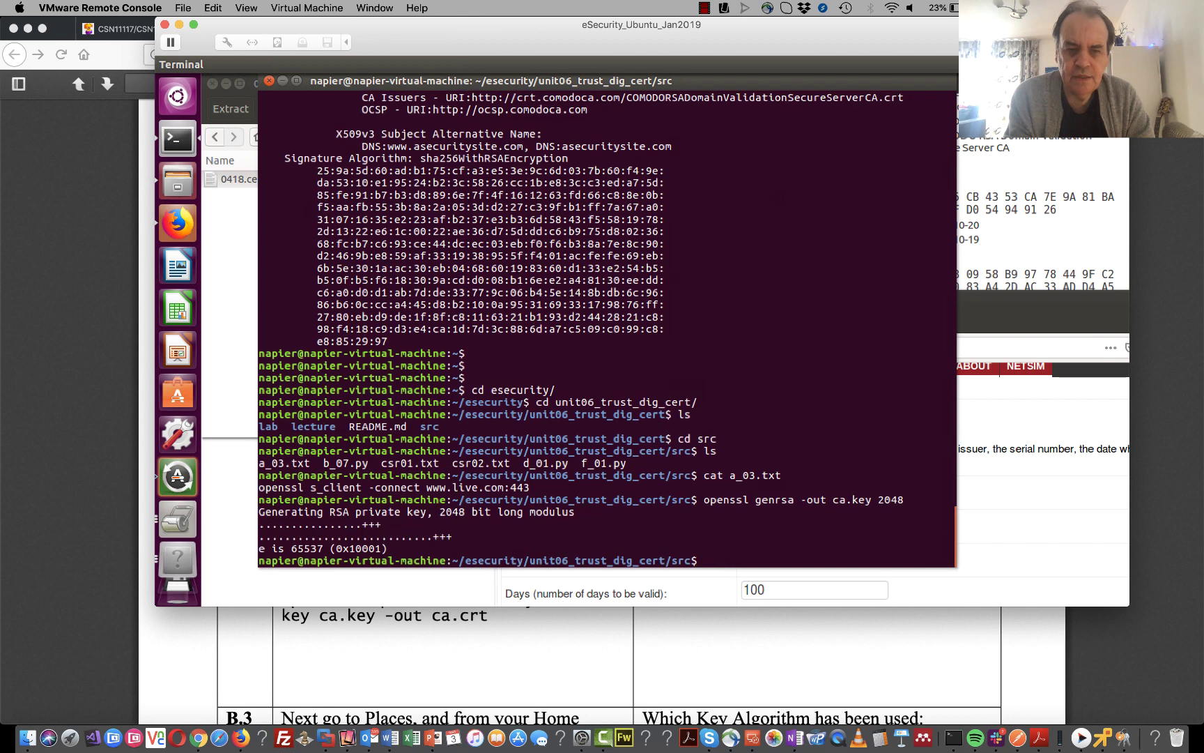
- Print ca.key's RSA private key with cat ca.key, then bring the lab PDF forward
type("cat c")
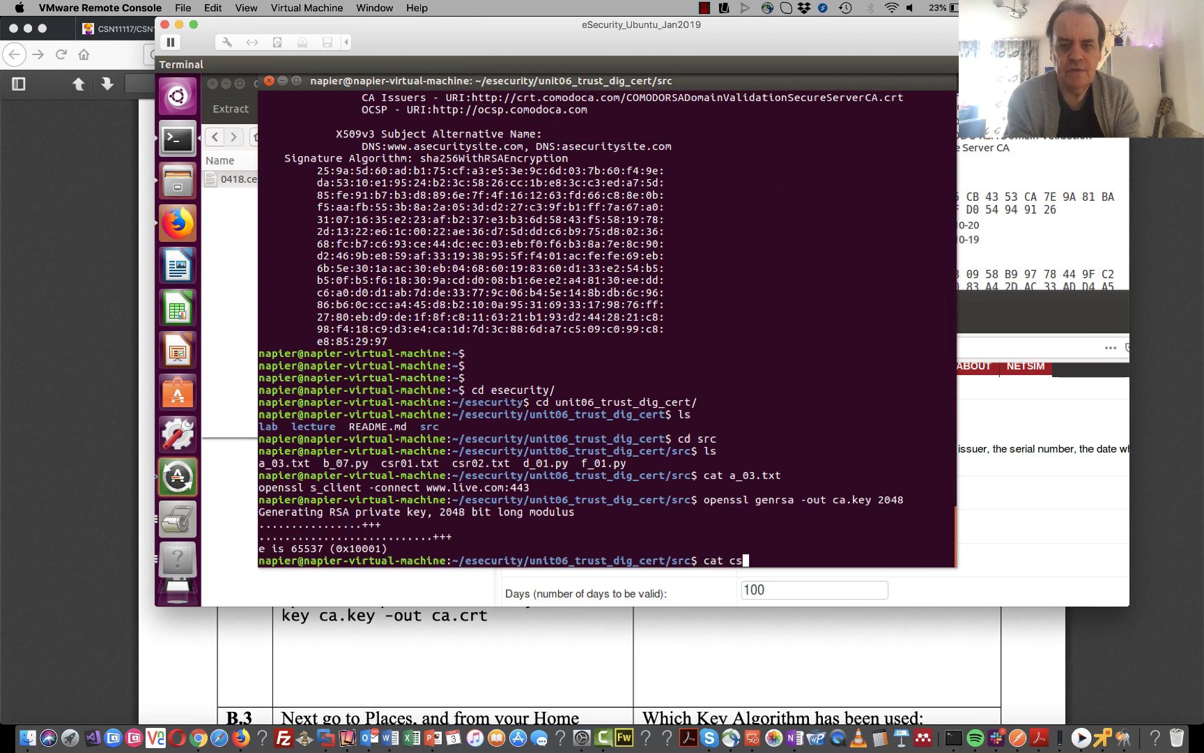
type("a.")
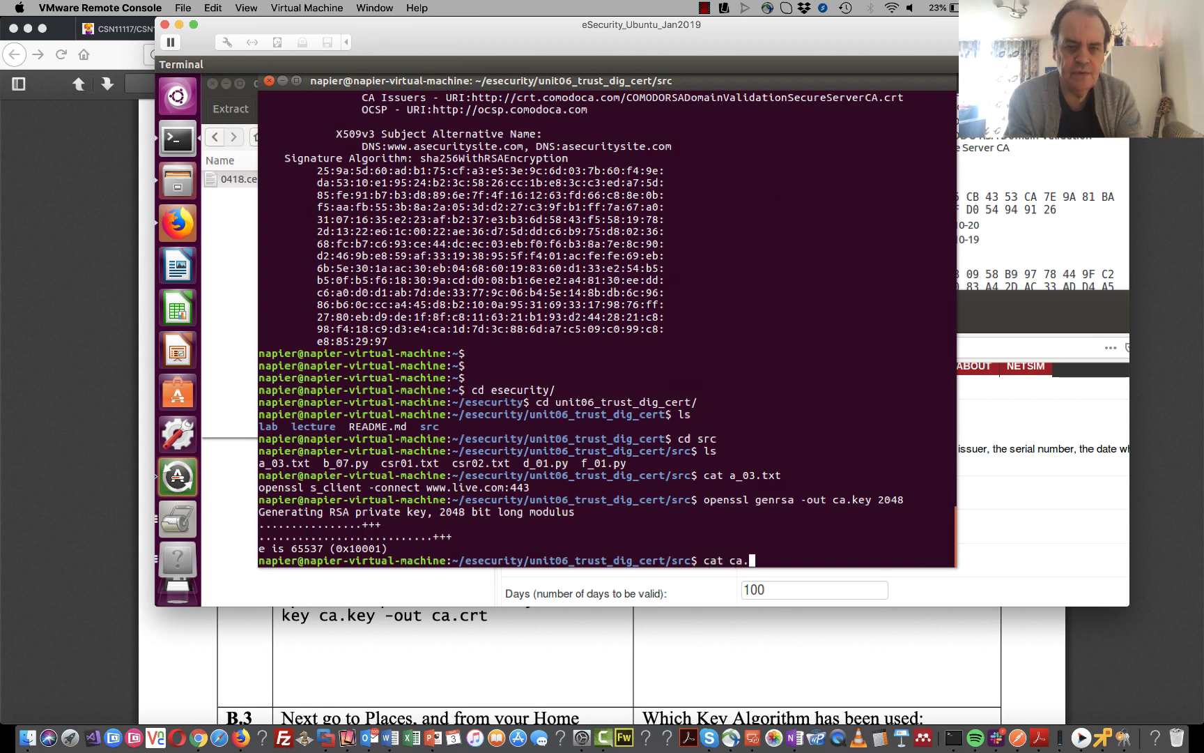
type("key")
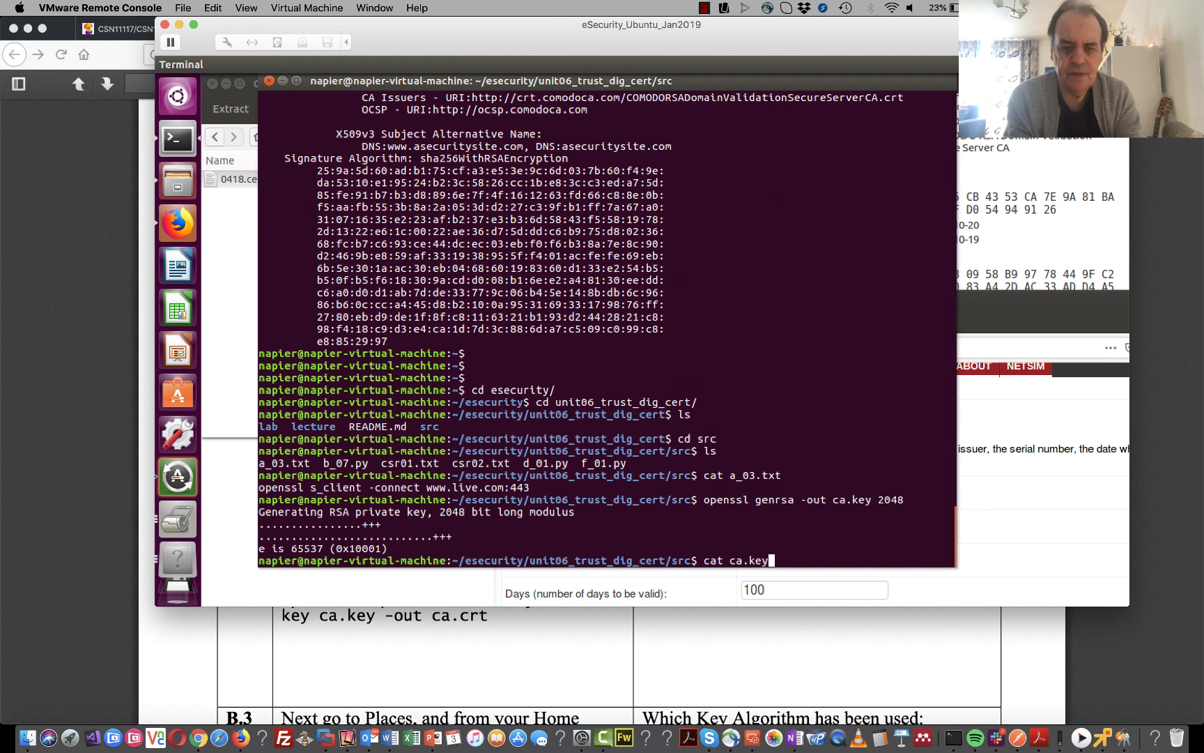
key("Return")
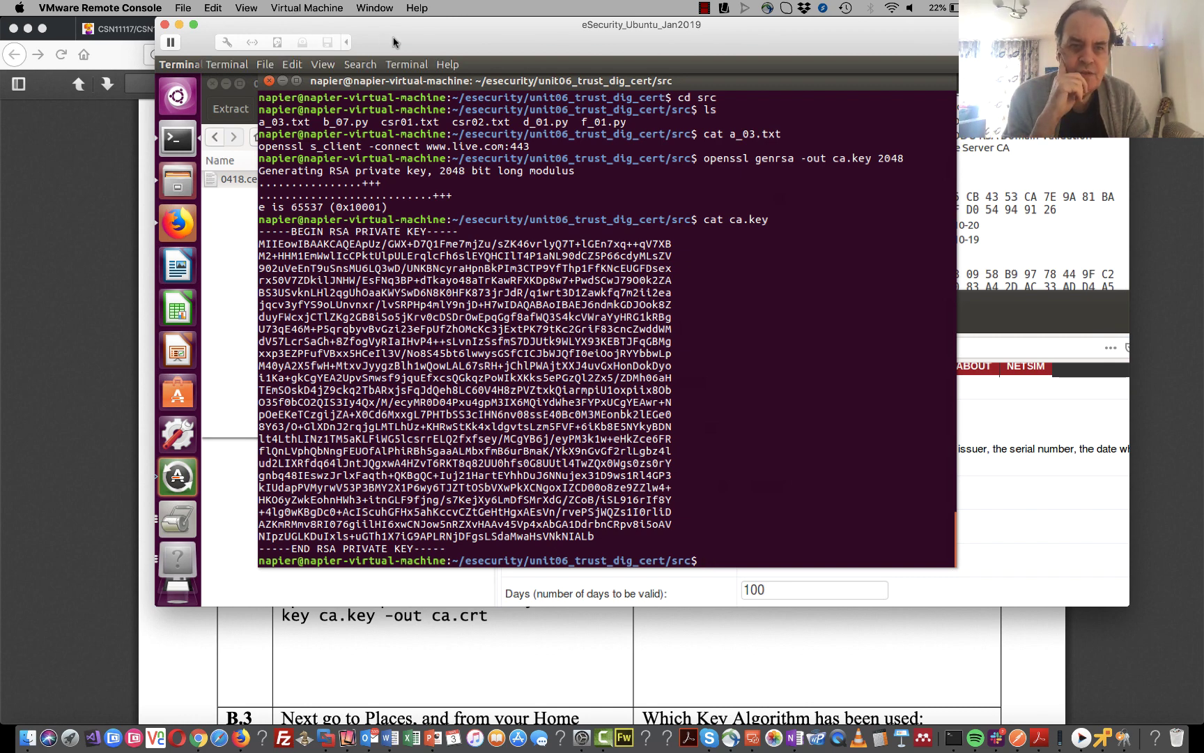
left_click_drag(393, 42, 543, 46)
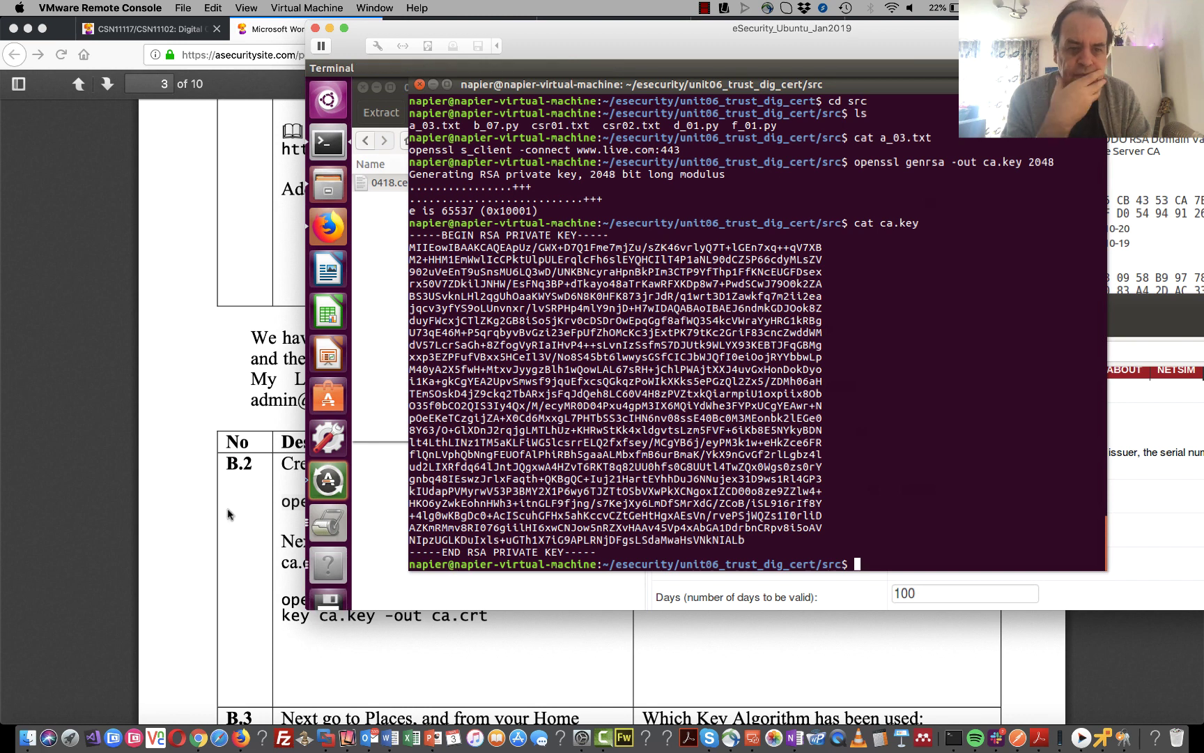
left_click_drag(230, 514, 574, 503)
- Copy the openssl req -new -x509 command for ca.crt from the lab PDF and return to the Ubuntu VM
left_click(497, 617)
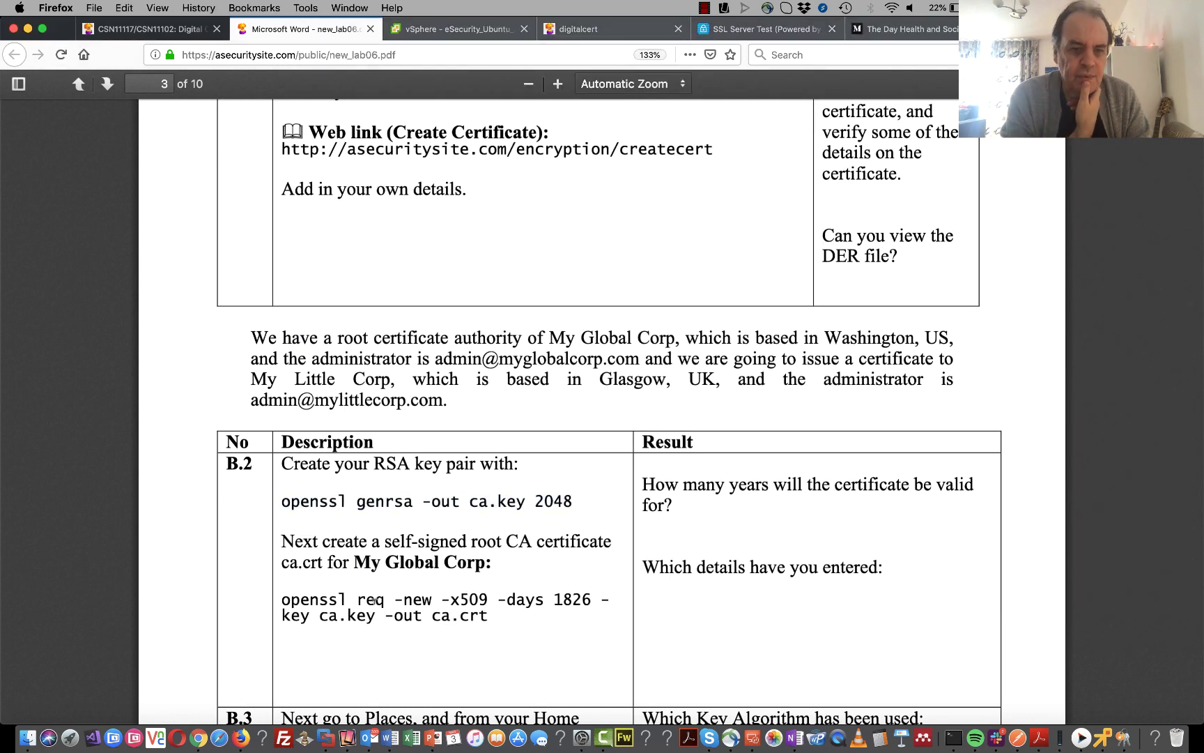
left_click_drag(281, 597, 497, 620)
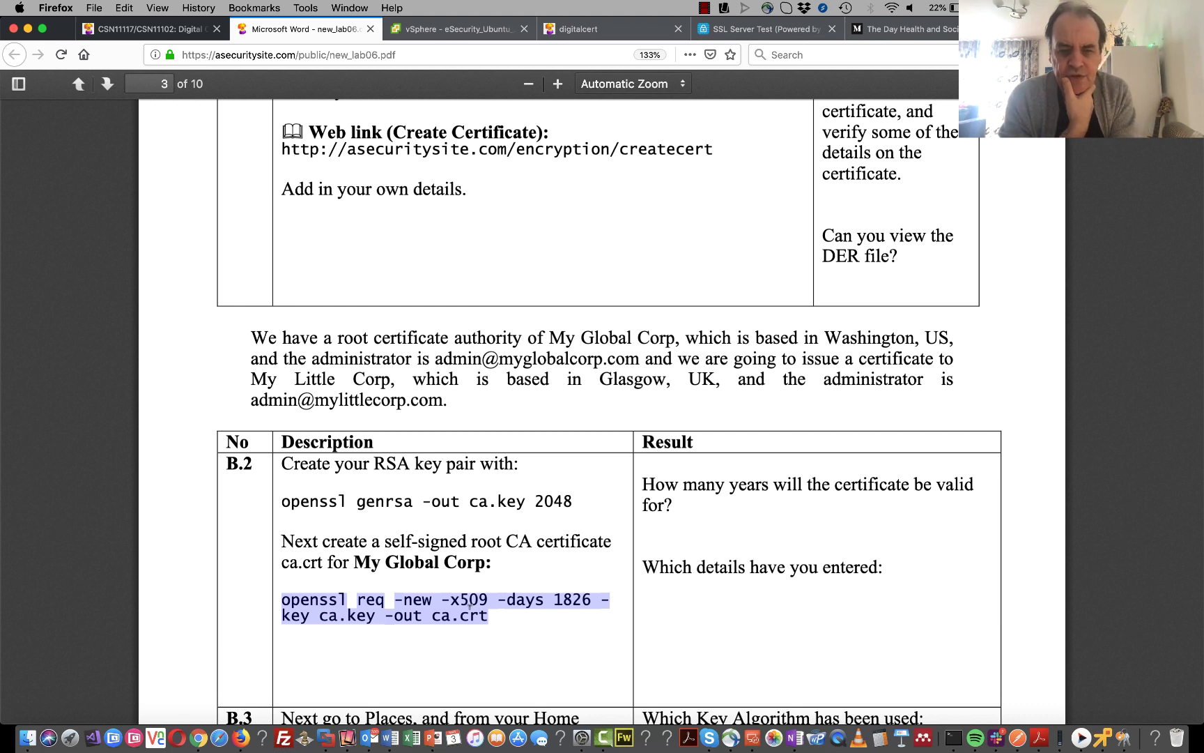
right_click(469, 605)
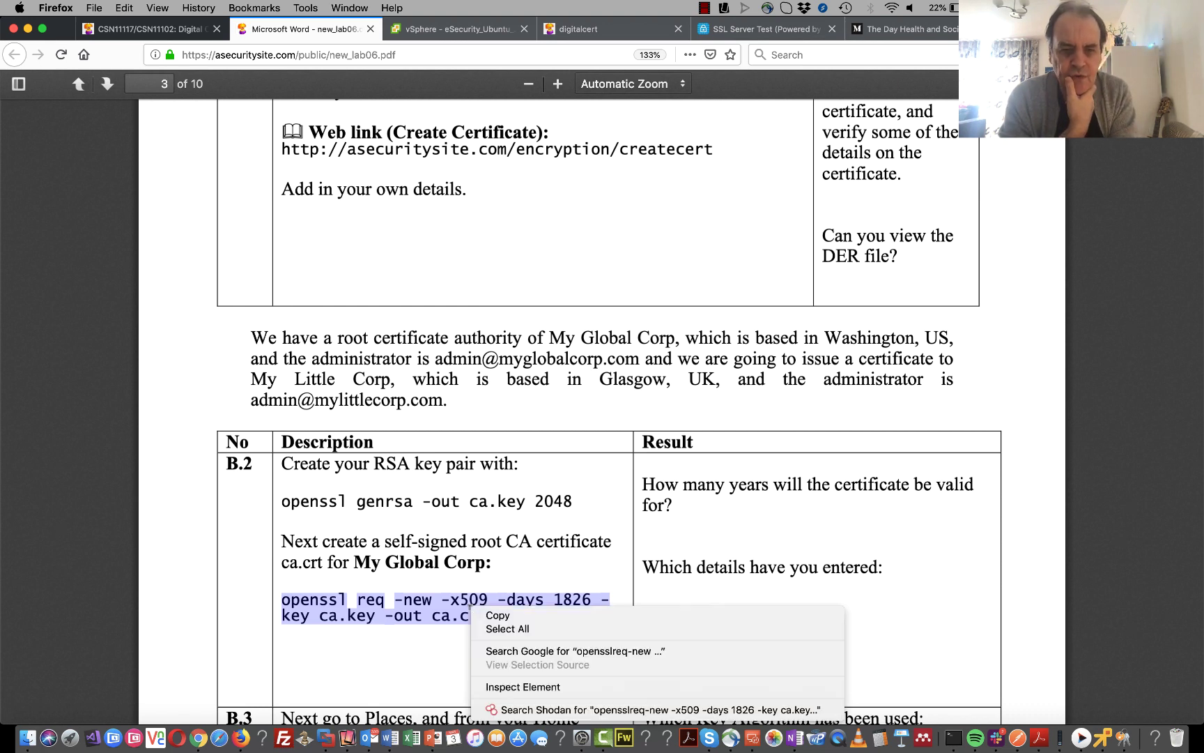
left_click(537, 617)
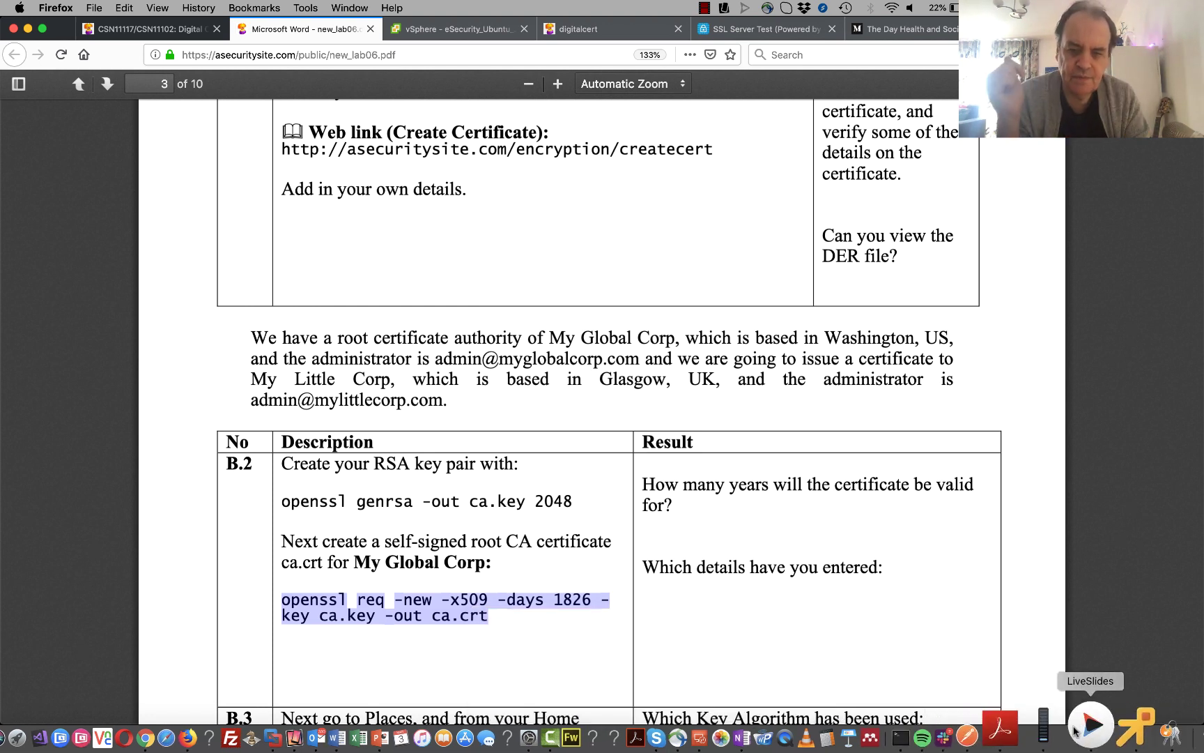
left_click(950, 728)
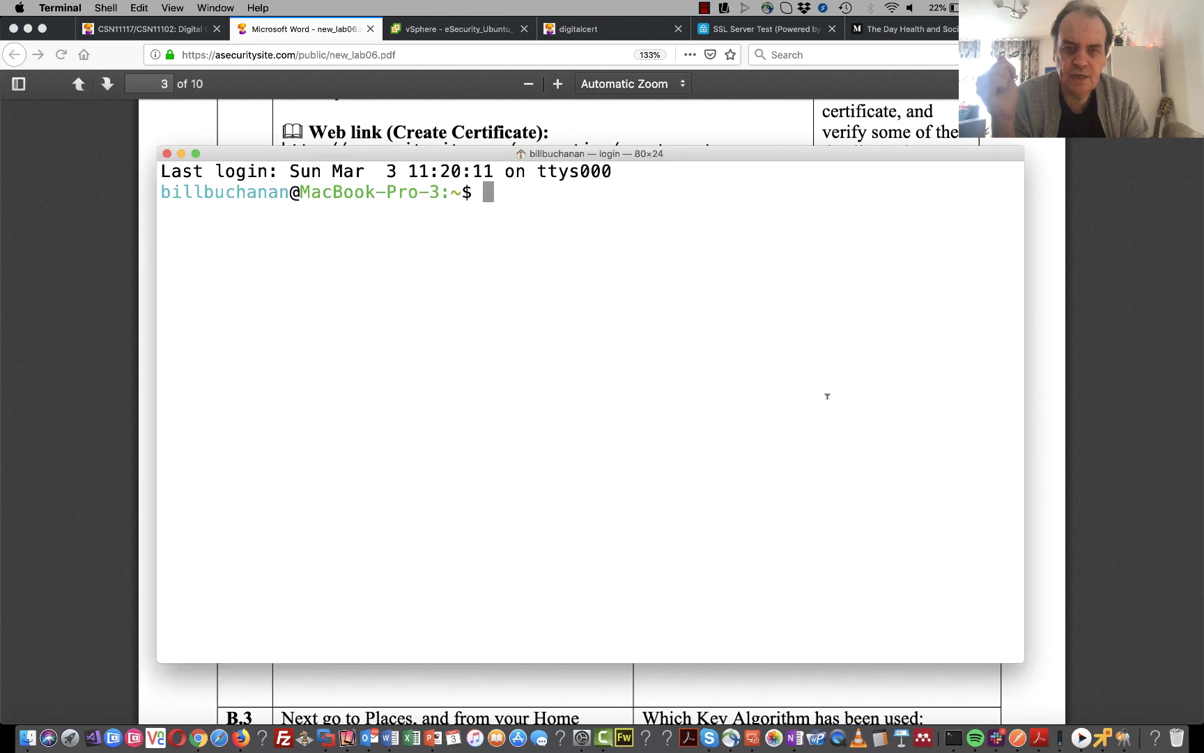
left_click(1105, 735)
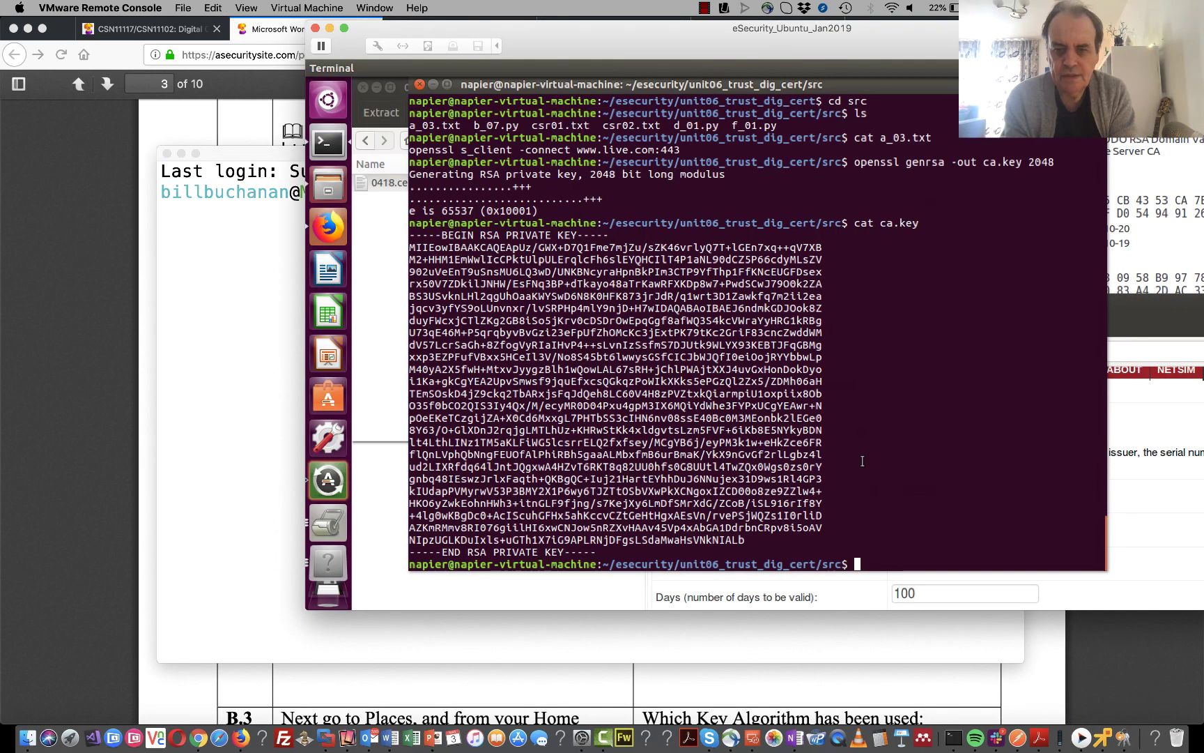
- Paste the openssl req command into the VM terminal, fix its missing spaces, and run it
right_click(861, 458)
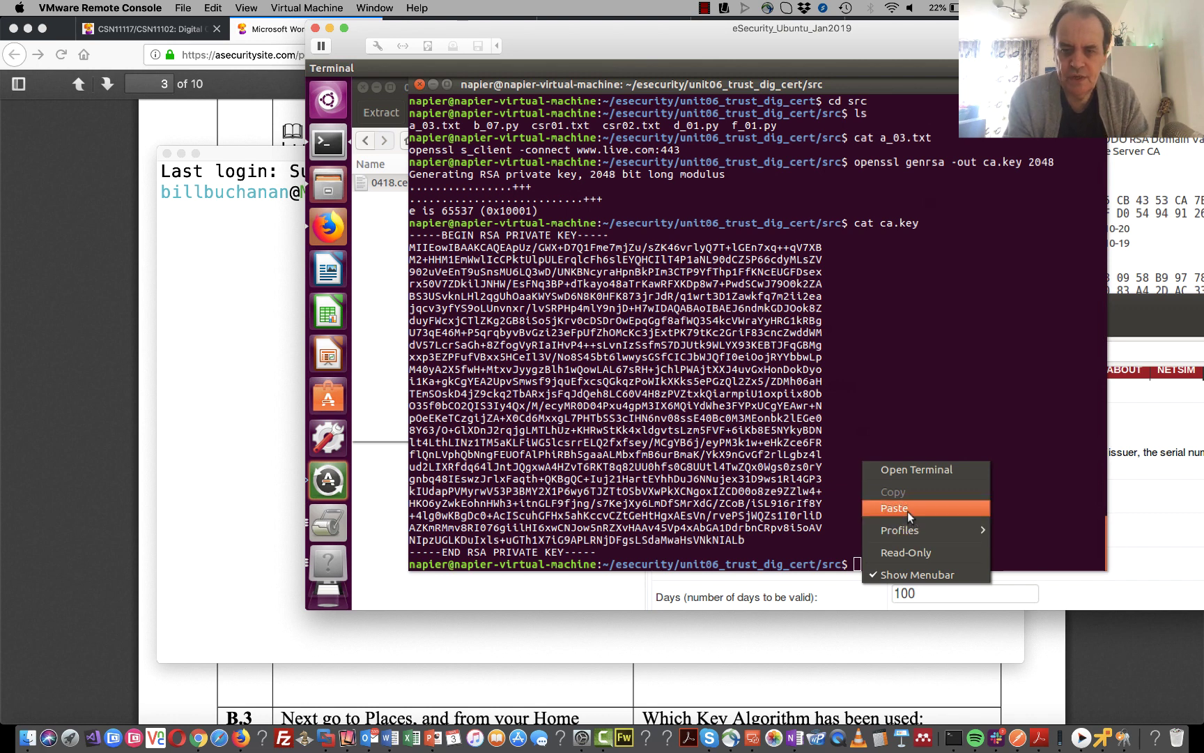
left_click(906, 511)
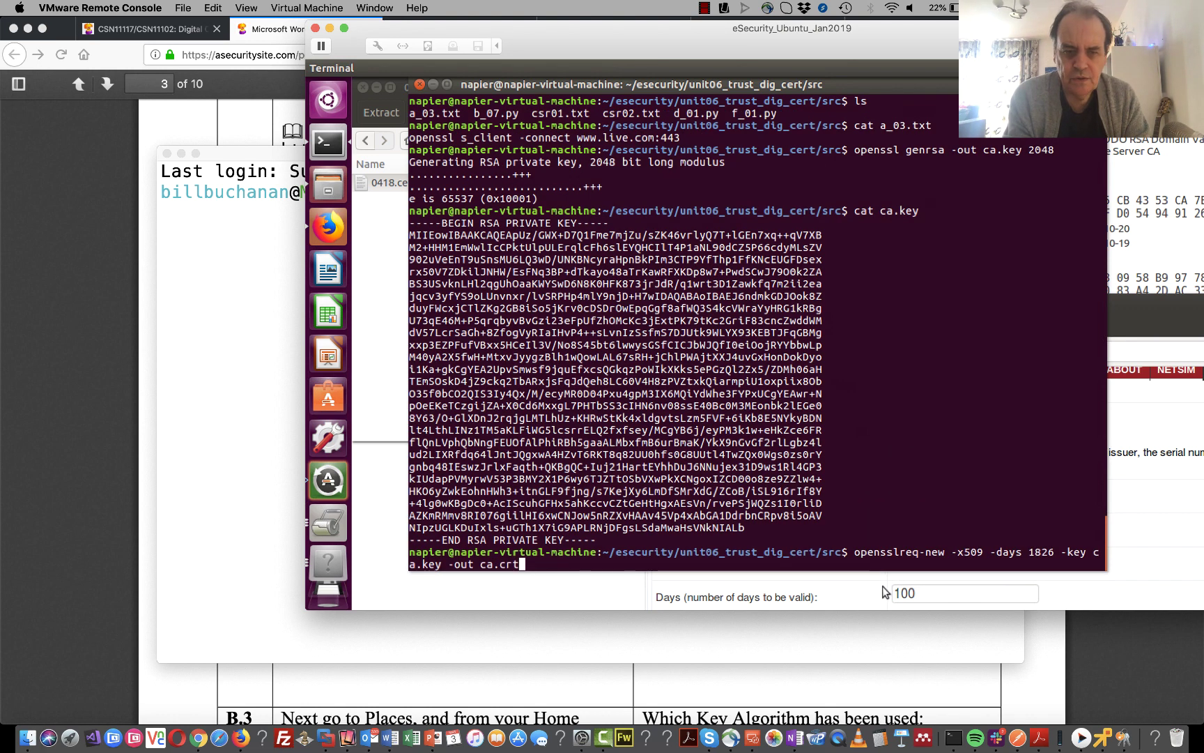
key("Left")
key("Left")
key("Left")
key("Left")
key("Left")
key("Left")
key("Left")
key("Left")
key("Left")
key("Left")
key("Left")
key("Left")
key("Left")
key("Left")
key("Left")
key("Left")
key("Left")
key("Left")
key("Left")
key("Left")
key("Left")
key("Left")
key("Left")
key("Left")
key("Left")
key("Left")
key("Left")
key("Left")
key("Left")
key("Left")
key("Left")
key("Left")
key("Left")
key("Left")
key("Left")
key("Left")
key("Left")
key("Left")
key("Left")
key("Left")
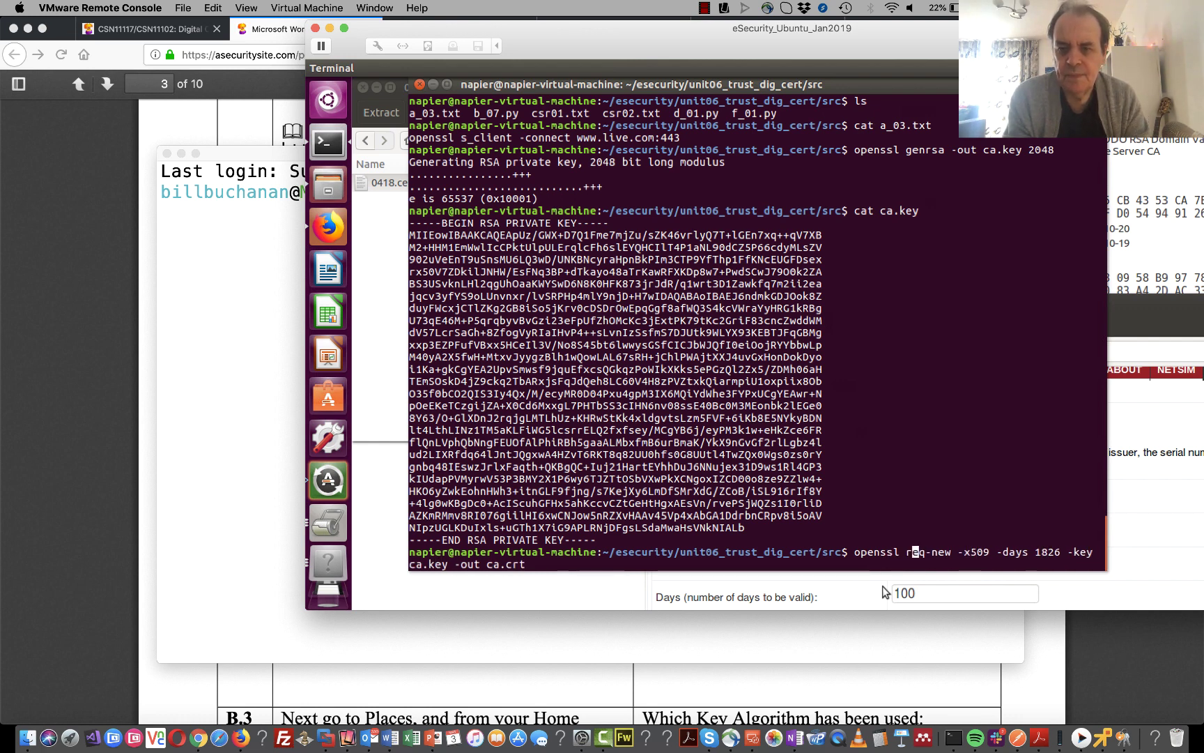
key("Right")
key("Right")
key("Right")
key("Right")
key("Right")
key("Right")
key("Right")
key("Right")
key("Right")
key("Right")
key("Right")
key("Right")
key("Right")
key("Right")
key("Right")
key("Right")
key("Right")
key("Right")
key("Right")
key("Right")
key("Right")
key("Right")
key("Right")
key("Right")
key("Right")
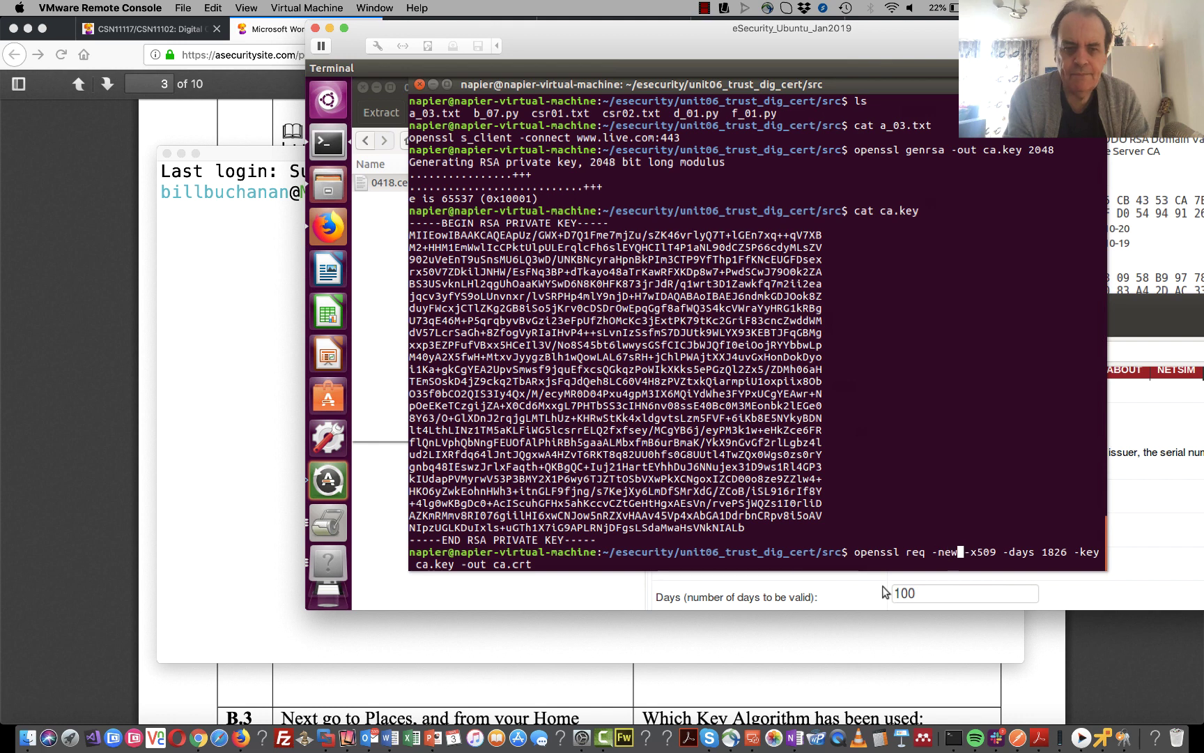
key("Right")
key("Right")
key("Right")
key("Right")
key("Right")
key("Right")
key("Right")
key("Right")
key("Right")
key("Right")
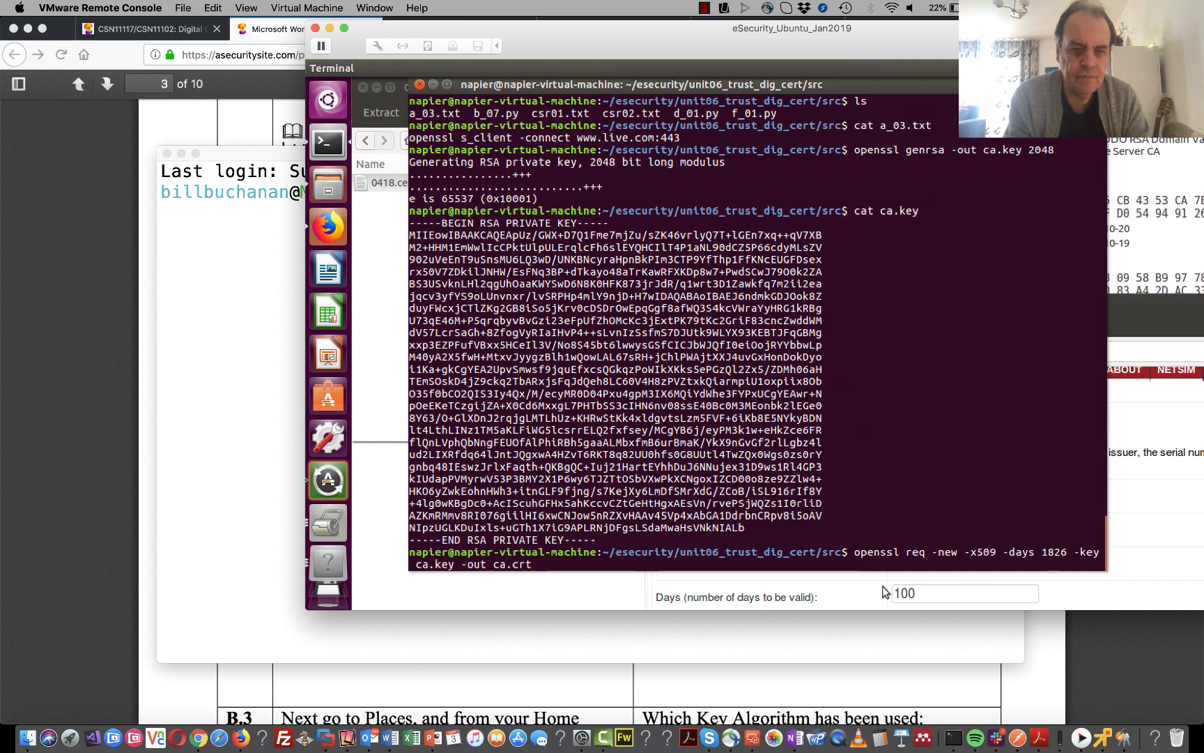
key("Right")
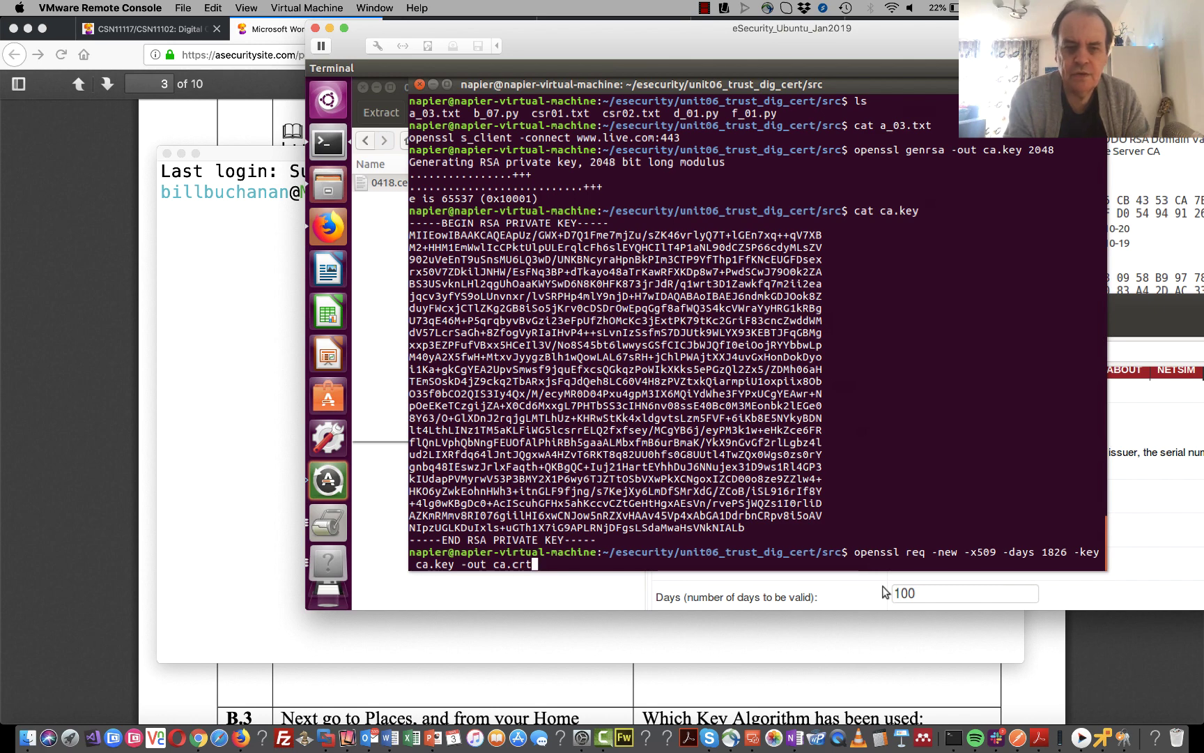
key("Return")
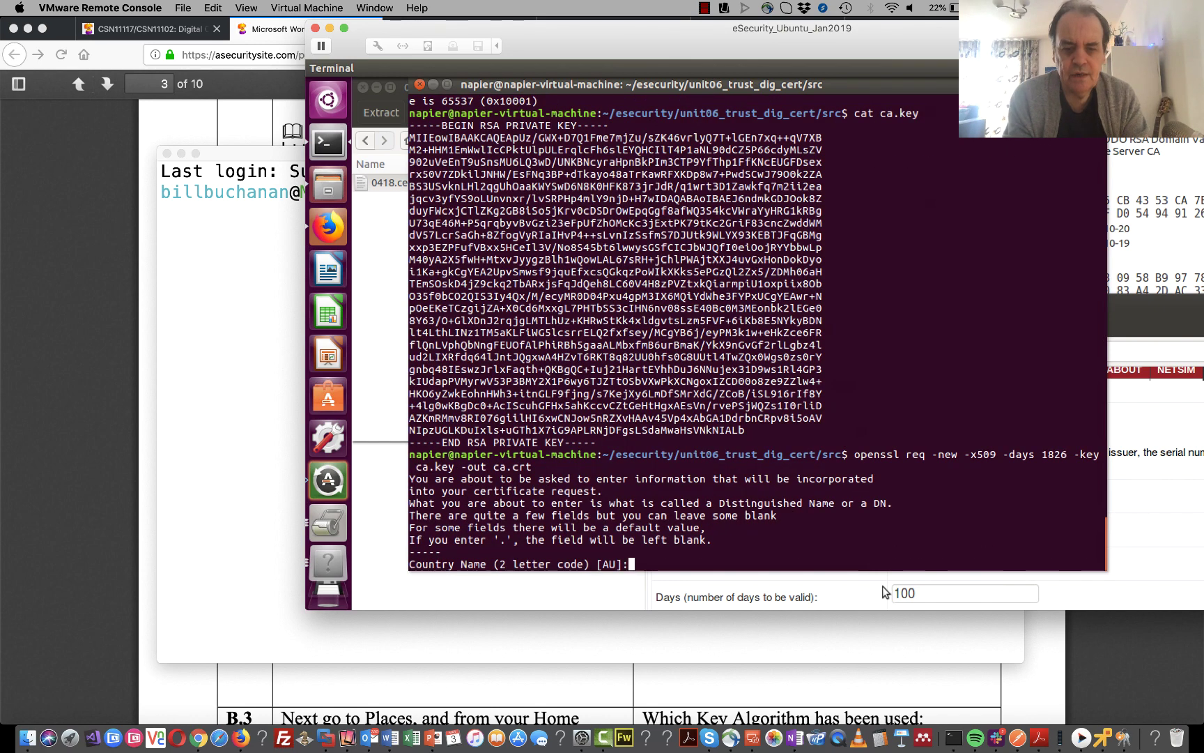
- Answer the certificate prompts: country UK, blank state, Edinburgh, organisation dfdf, unit dfsdf, rest blank
type("UK")
key("Return")
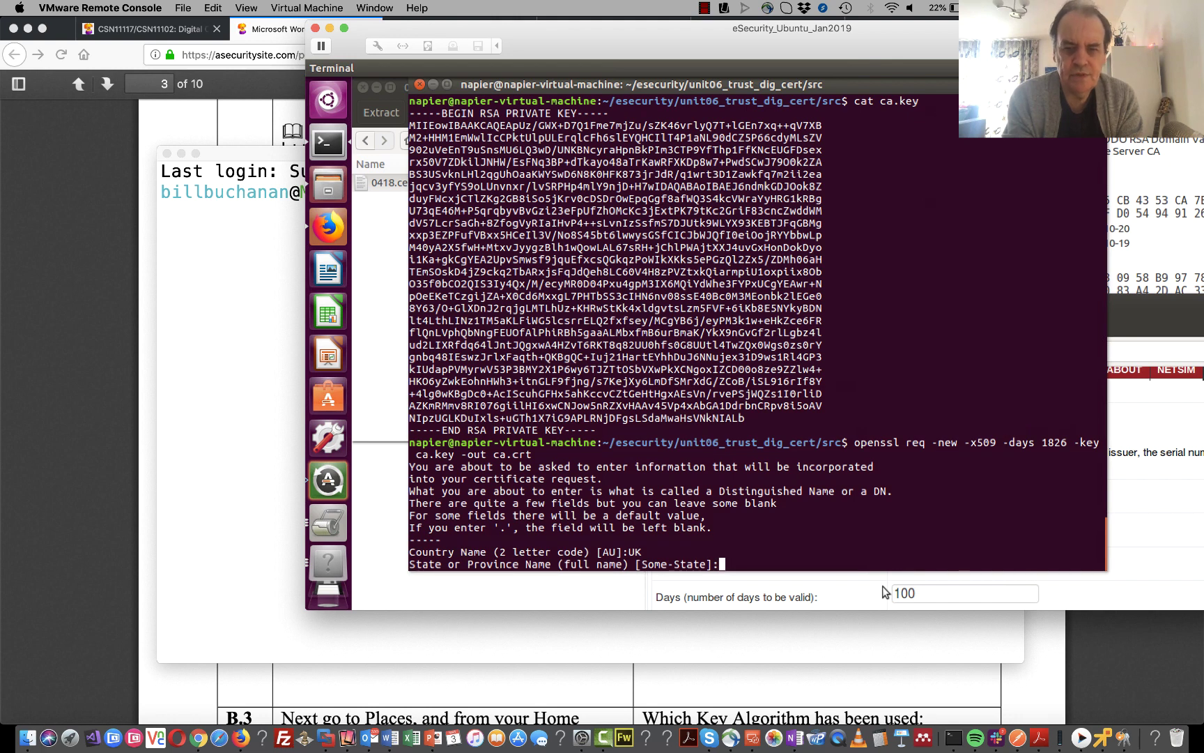
key("Return")
type("Edinburgh")
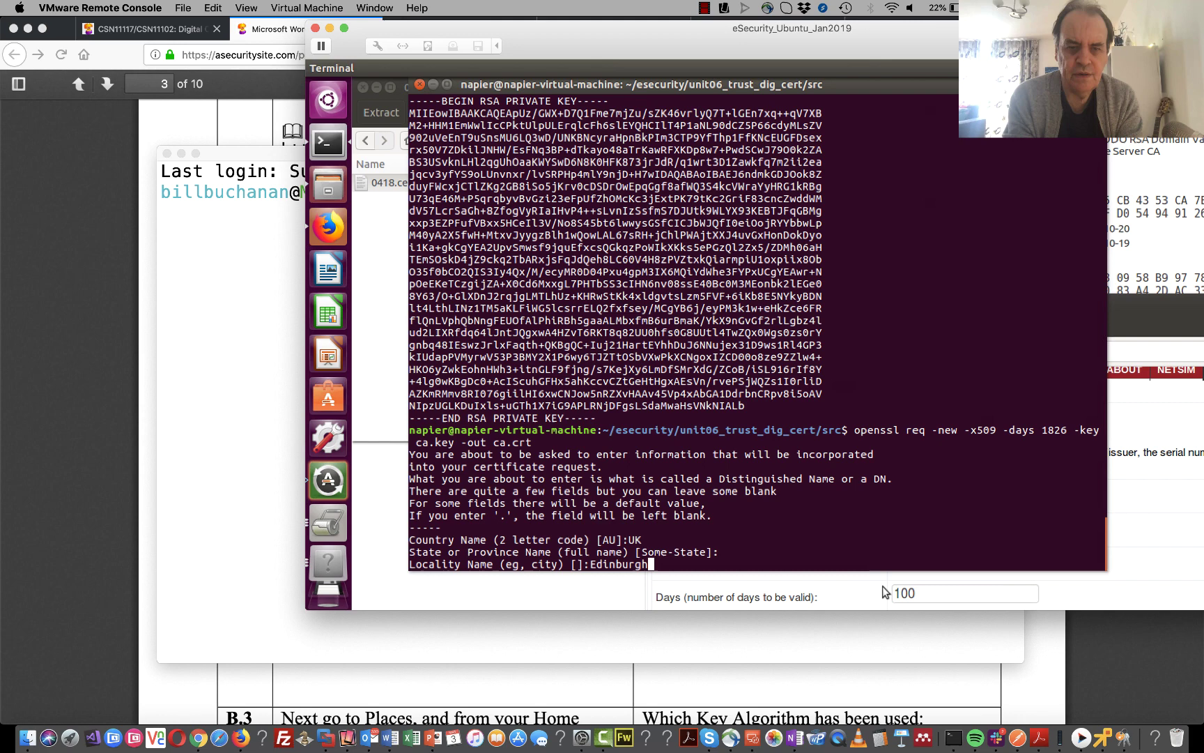
key("Return")
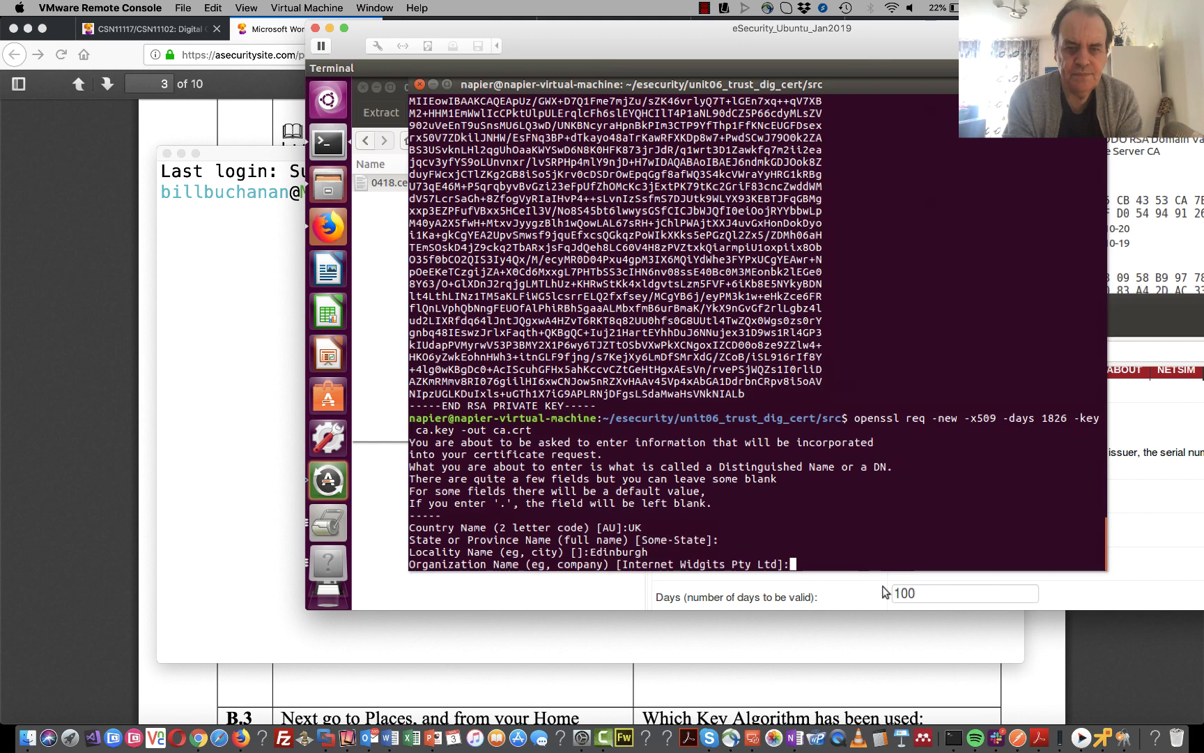
type("dfdf")
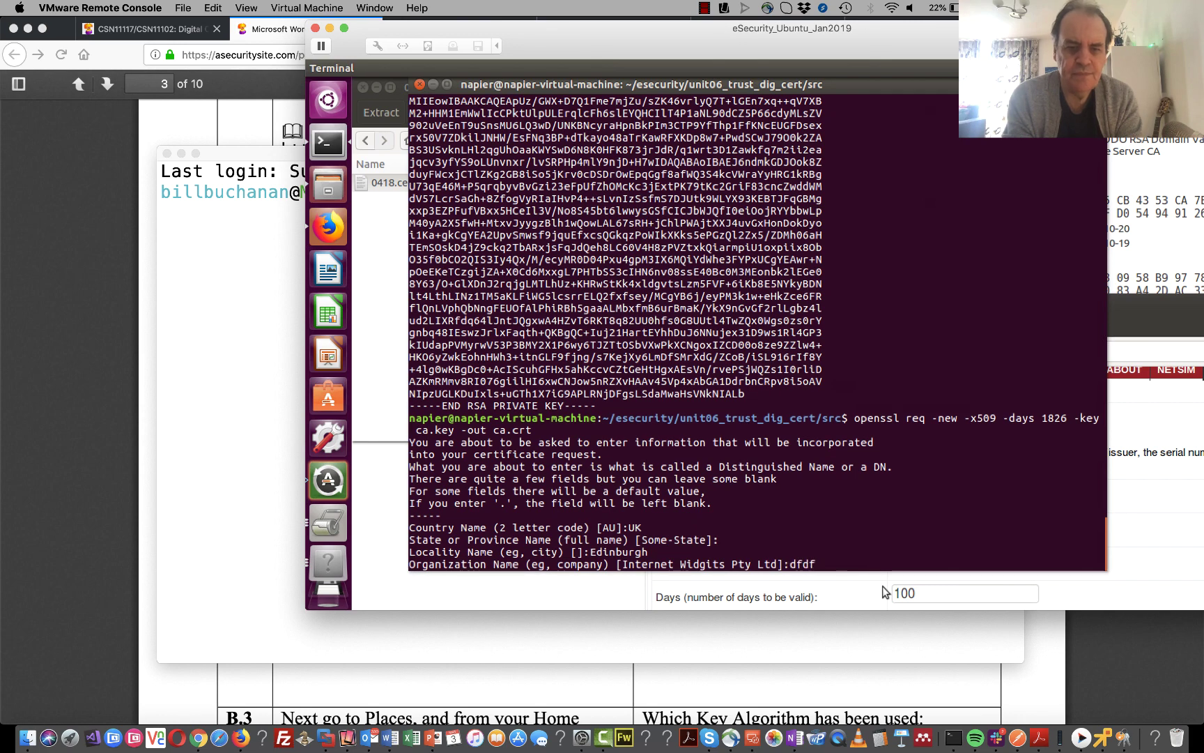
key("Return")
type("dfsdf")
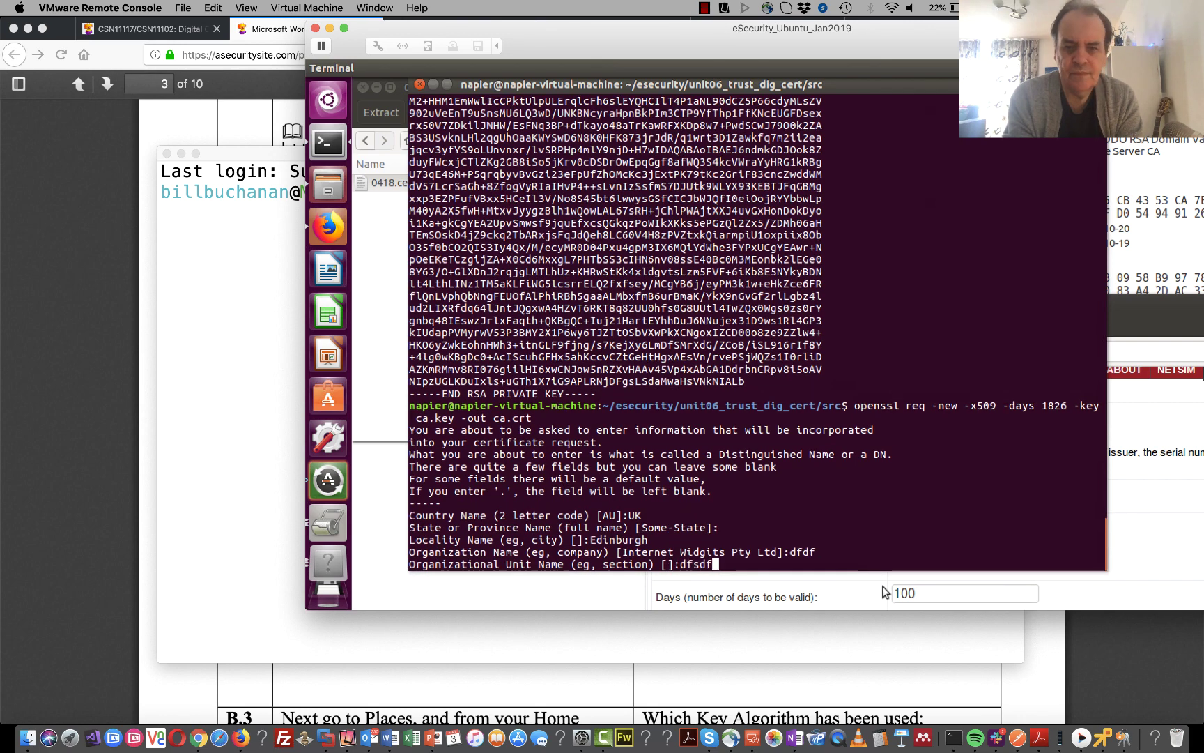
key("Return")
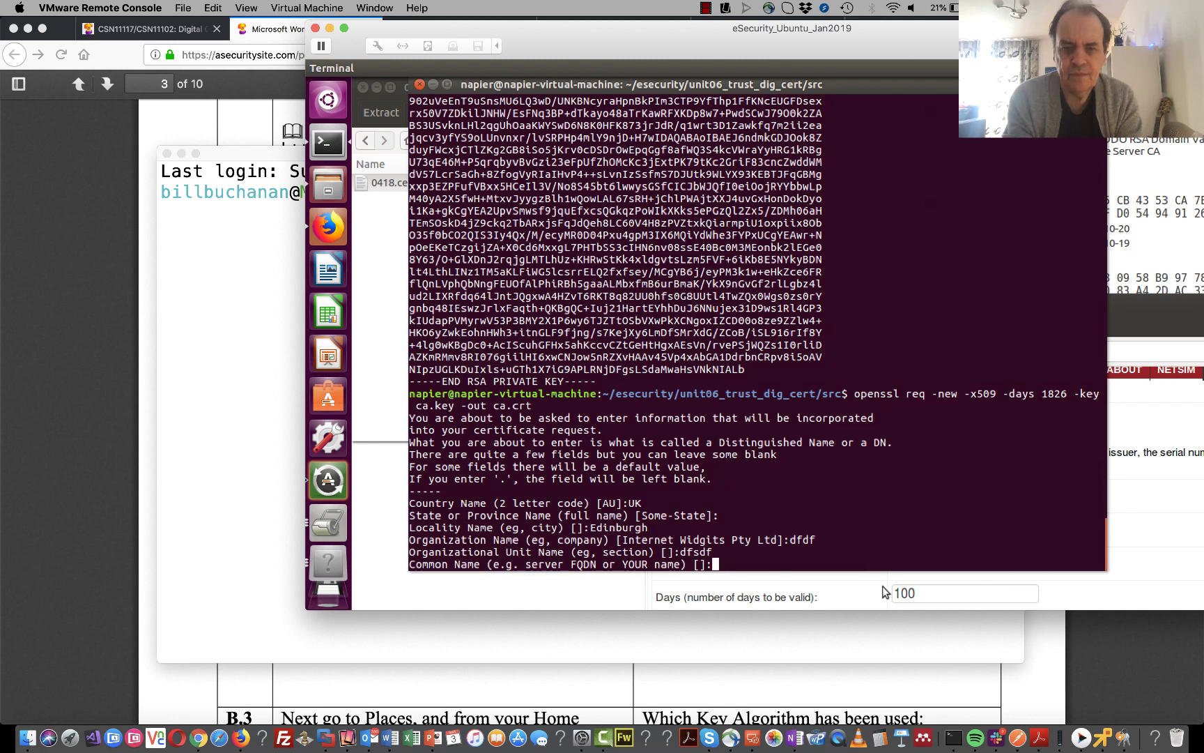
key("Return")
key("Return")
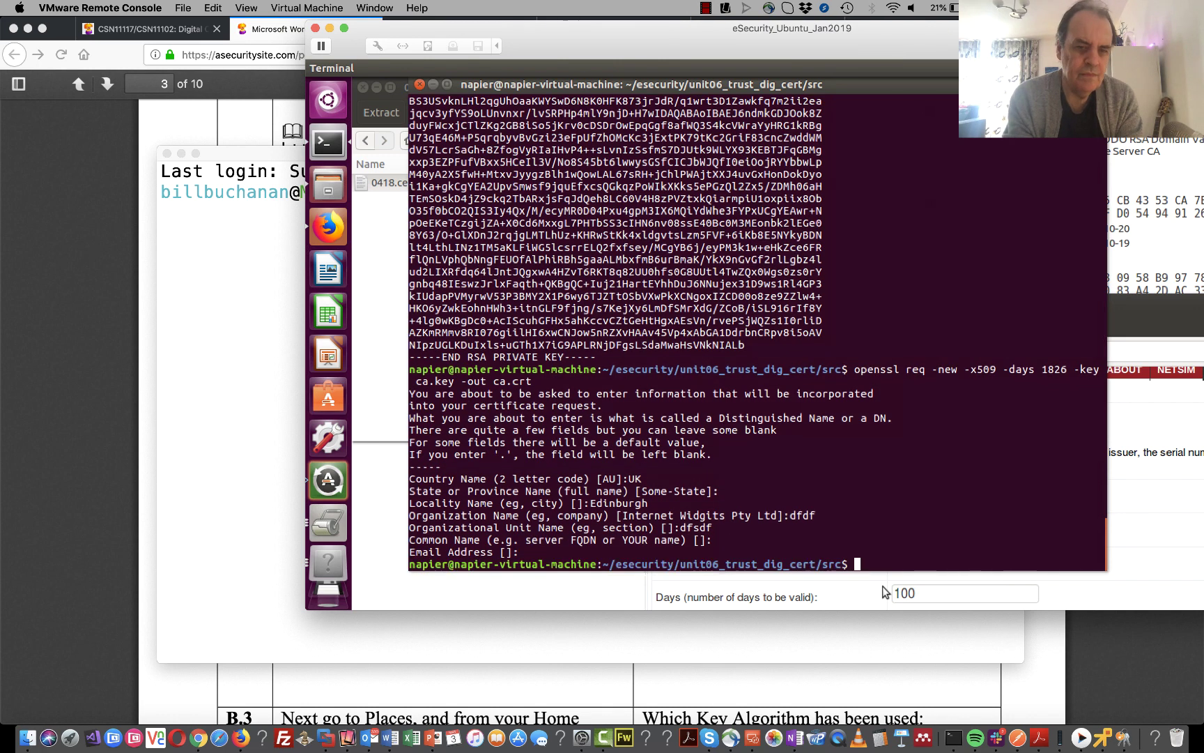
- List the folder's files with ls, then print the certificate with cat ca.crt
type("cat")
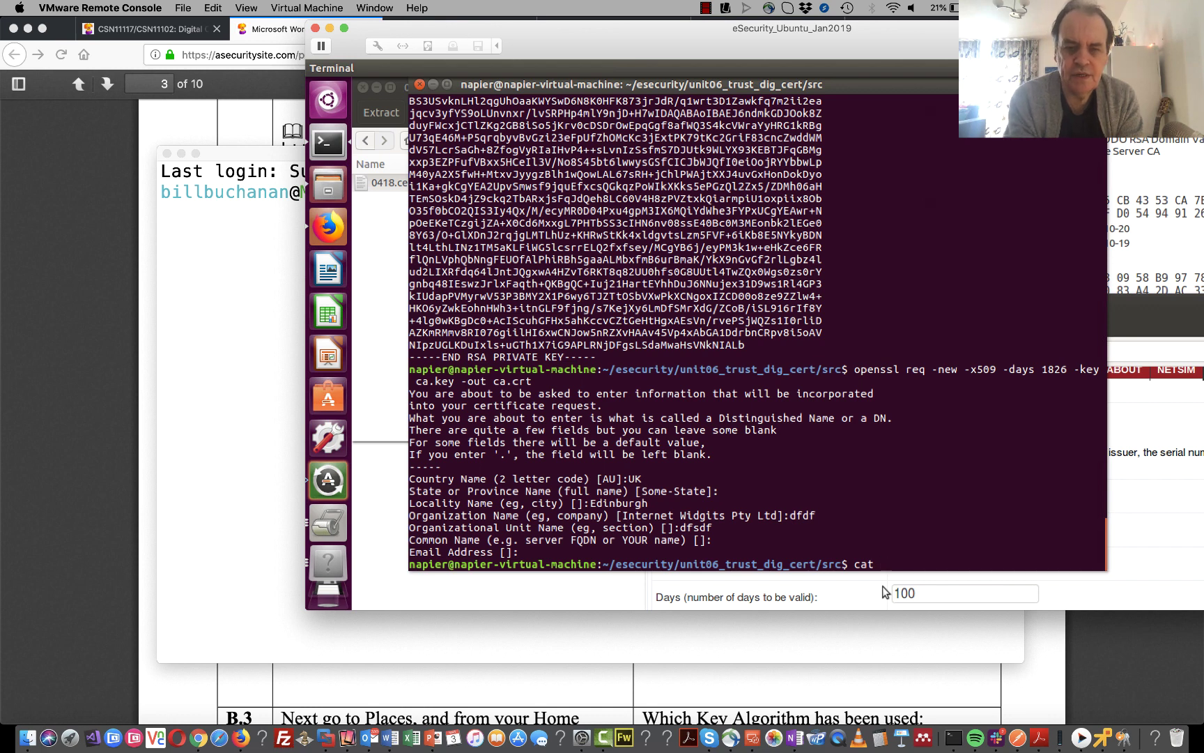
key("BackSpace")
key("BackSpace")
key("BackSpace")
key("BackSpace")
type("ls")
key("Return")
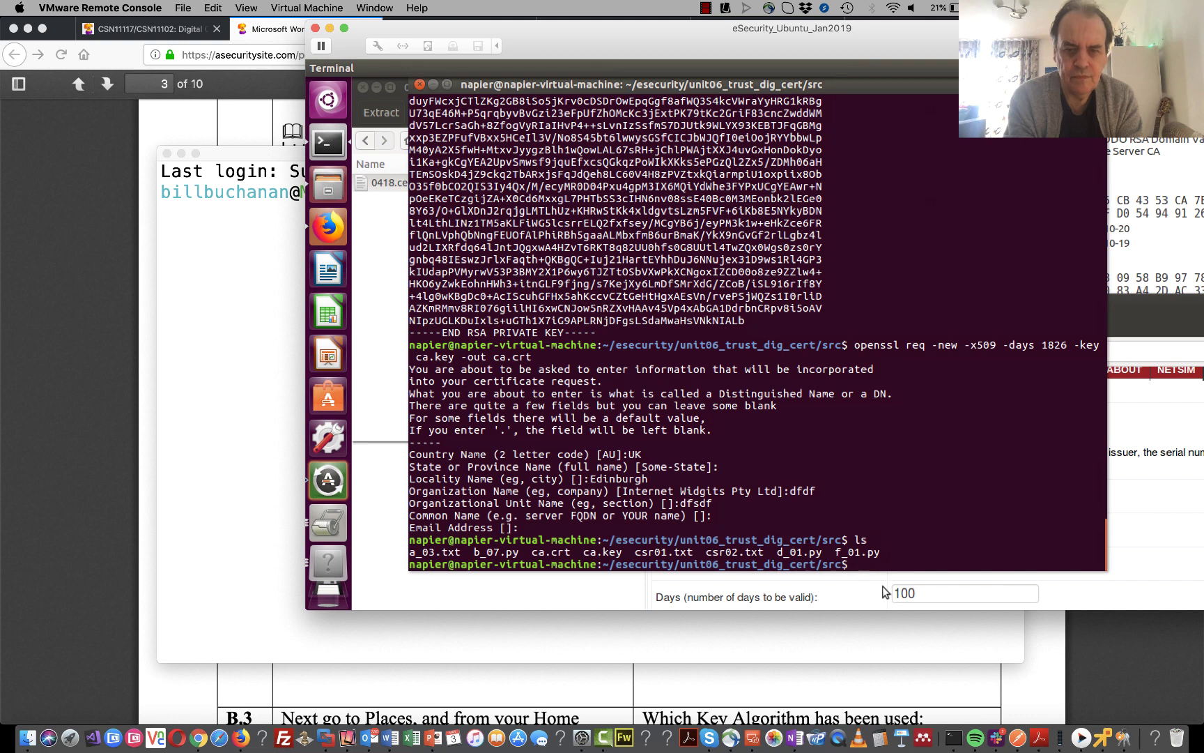
type("cat ca.")
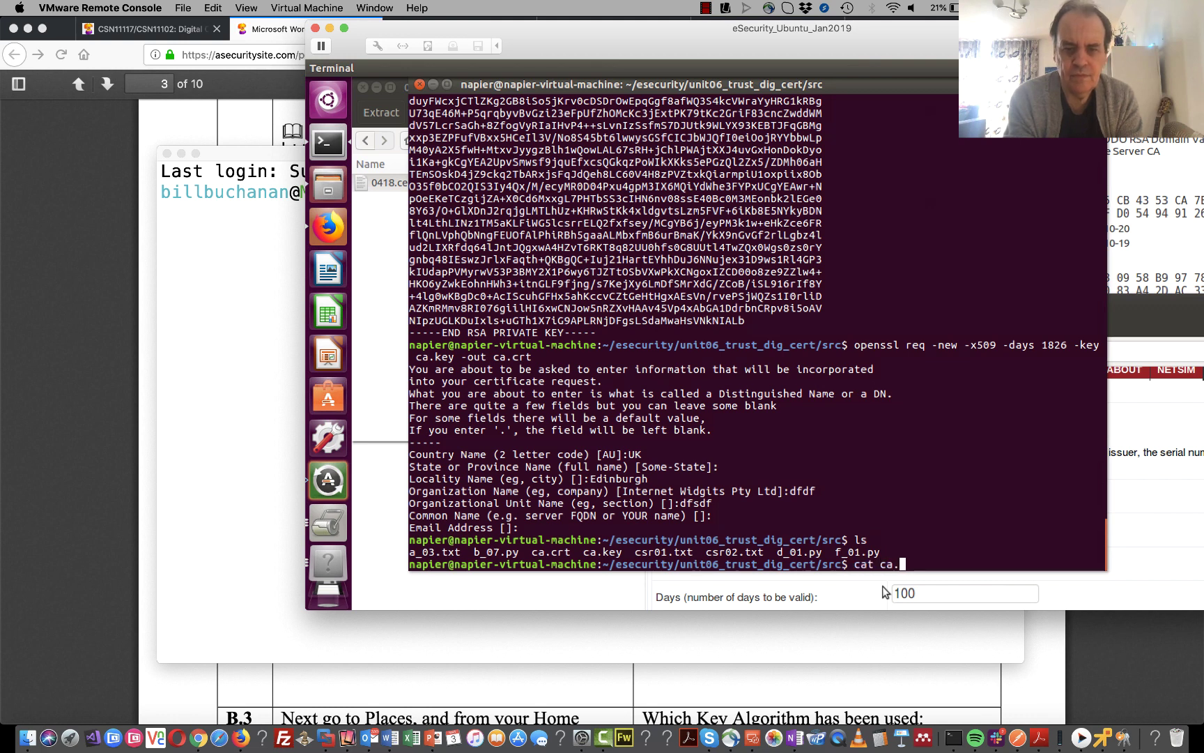
type("crt")
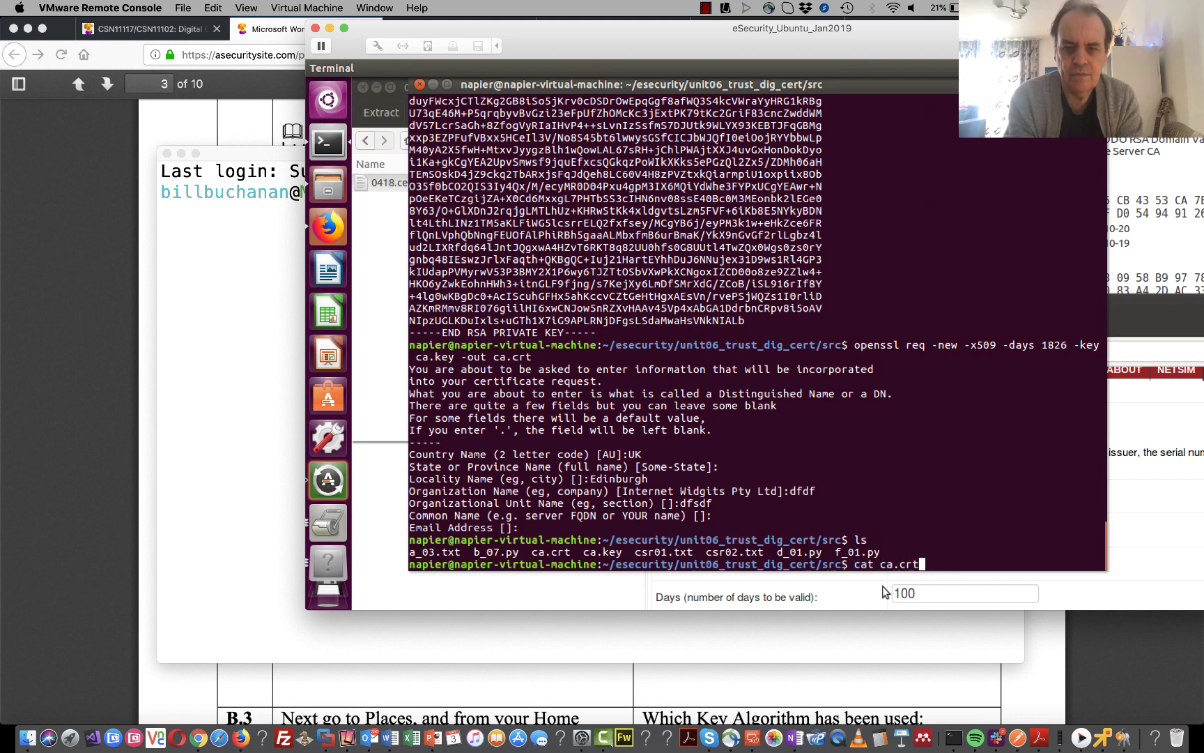
key("Return")
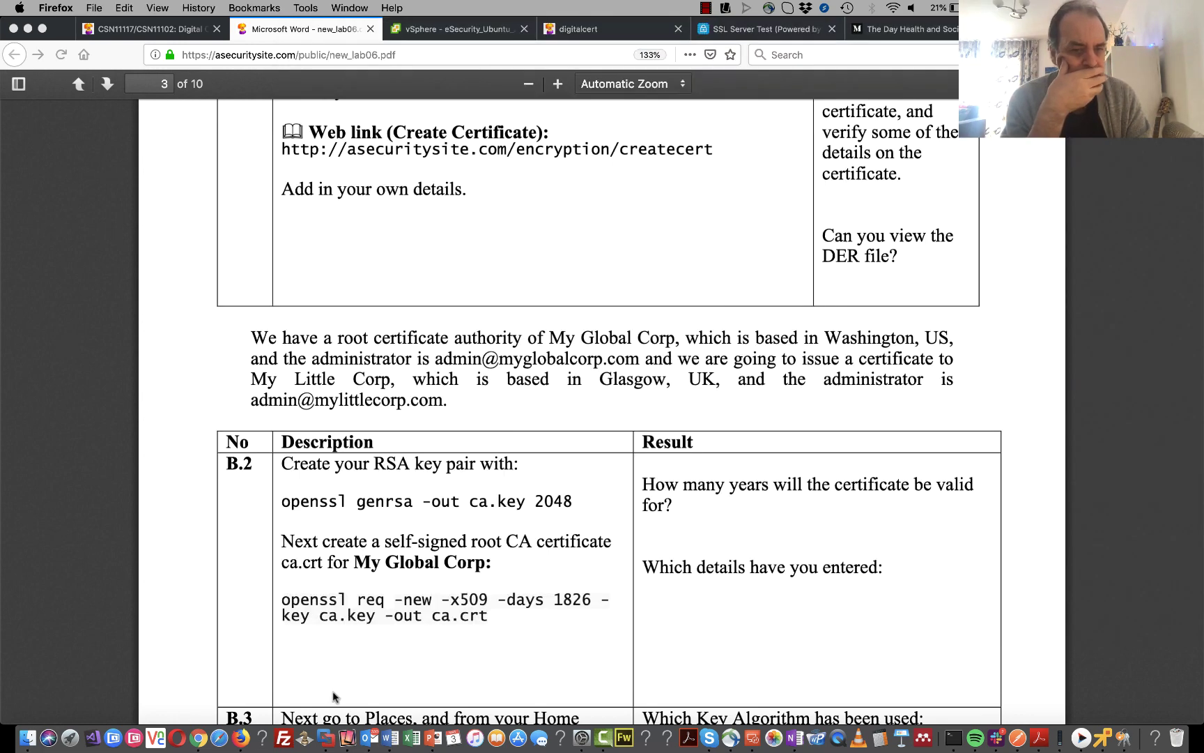
- Scroll the lab sheet down to step B.3 on viewing ca.crt, then return to the VM
left_click(333, 693)
scroll(344, 682, "down", 5)
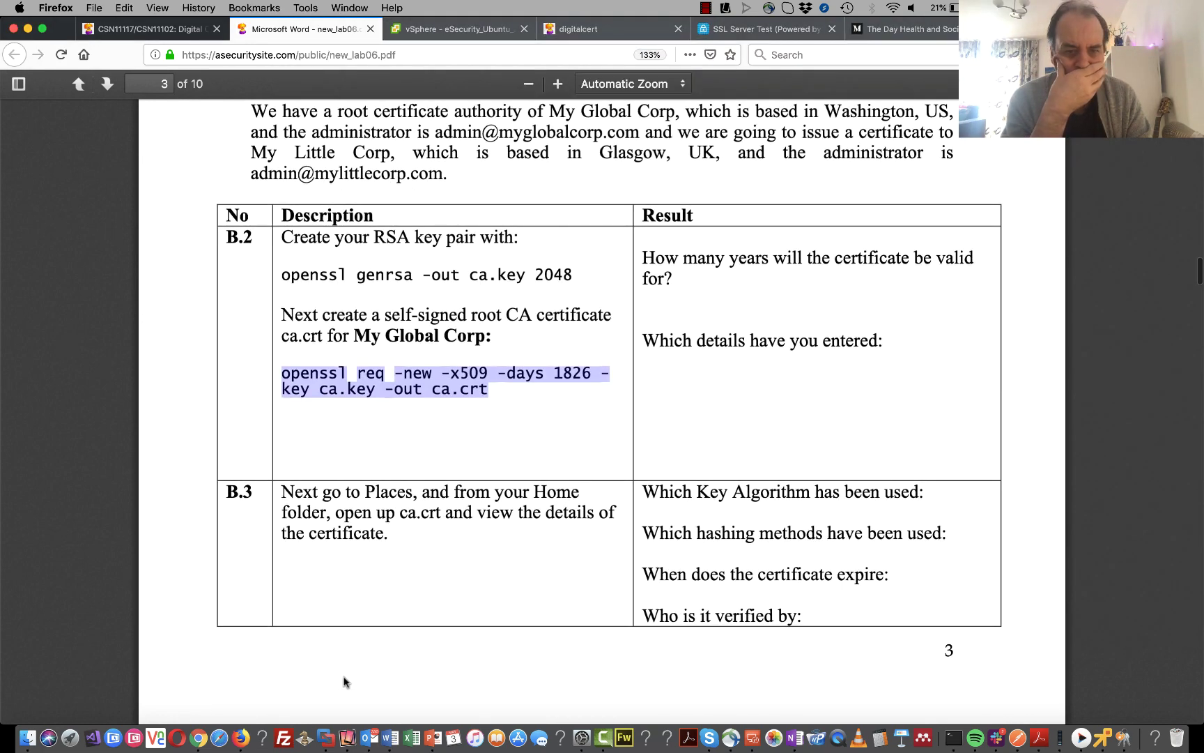
scroll(344, 681, "down", 7)
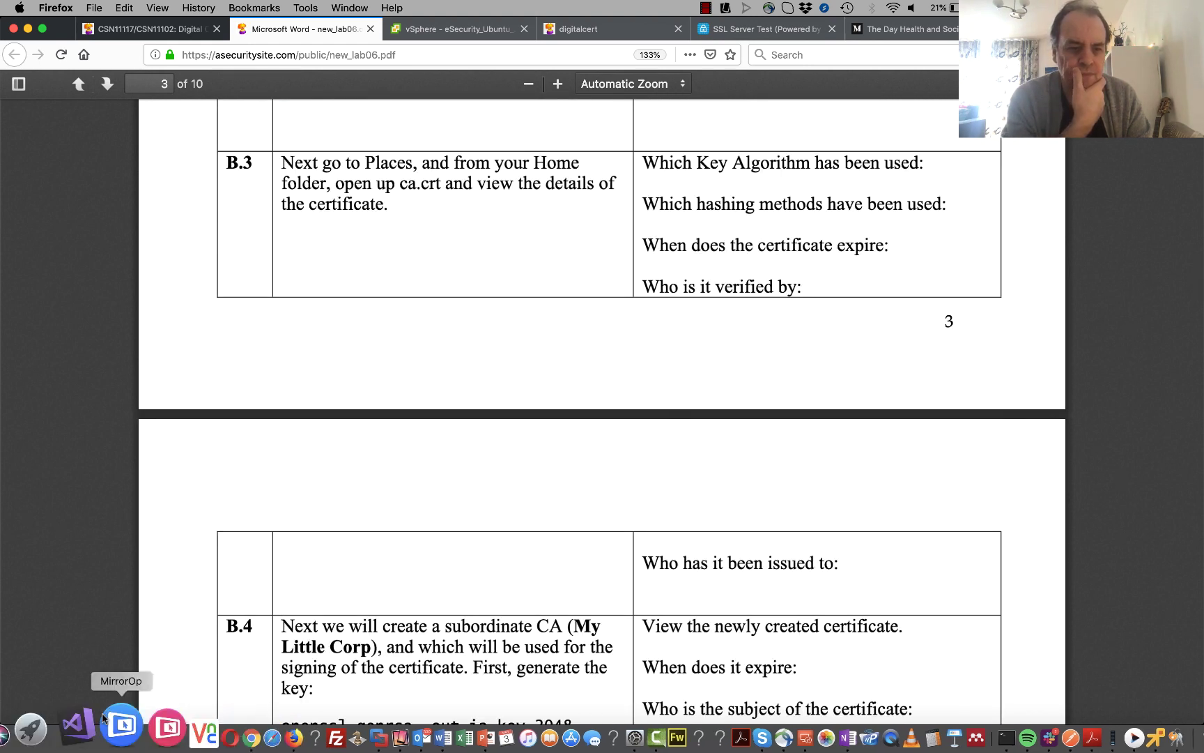
left_click(1098, 739)
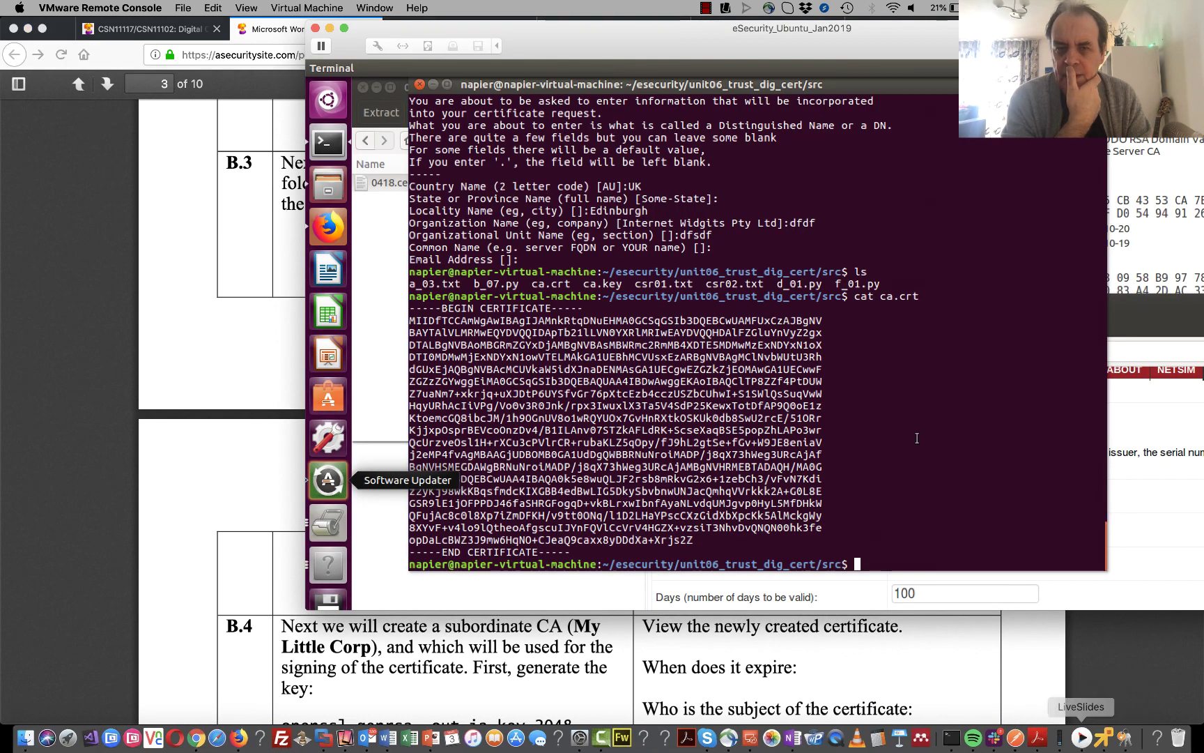
- Open ca.crt from esecurity > unit06_trust_dig_cert > src in the certificate viewer
left_click(329, 183)
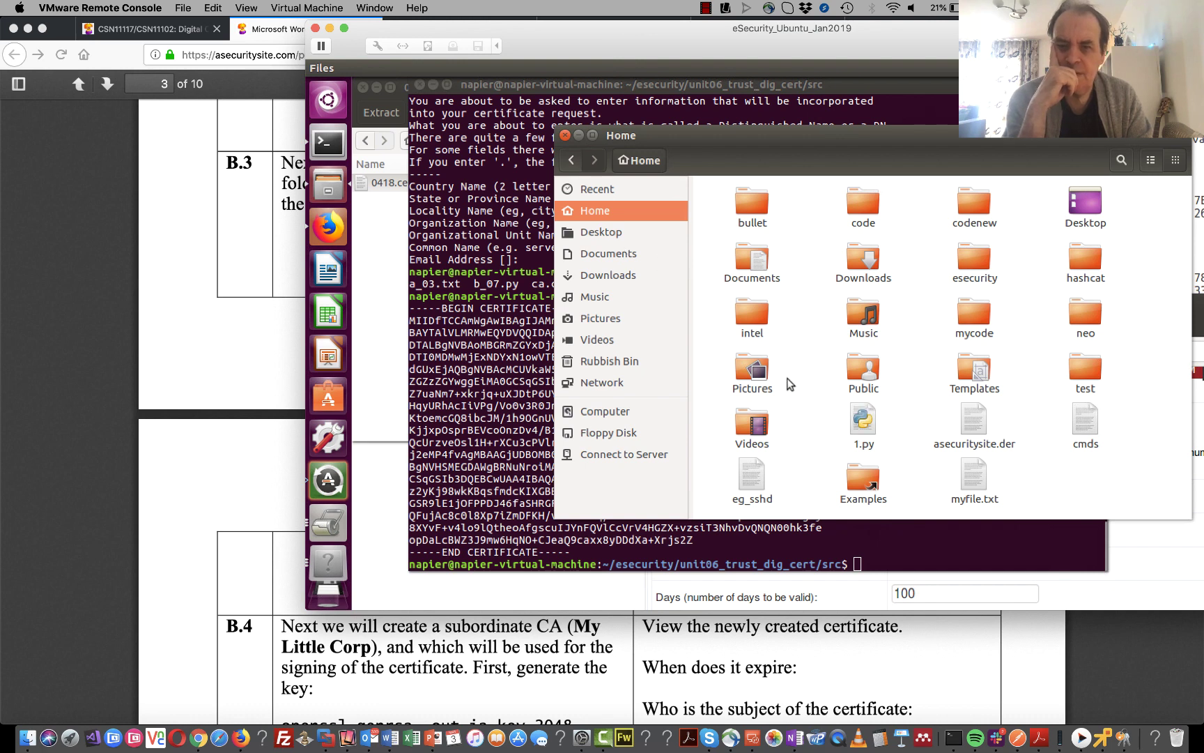
double_click(975, 261)
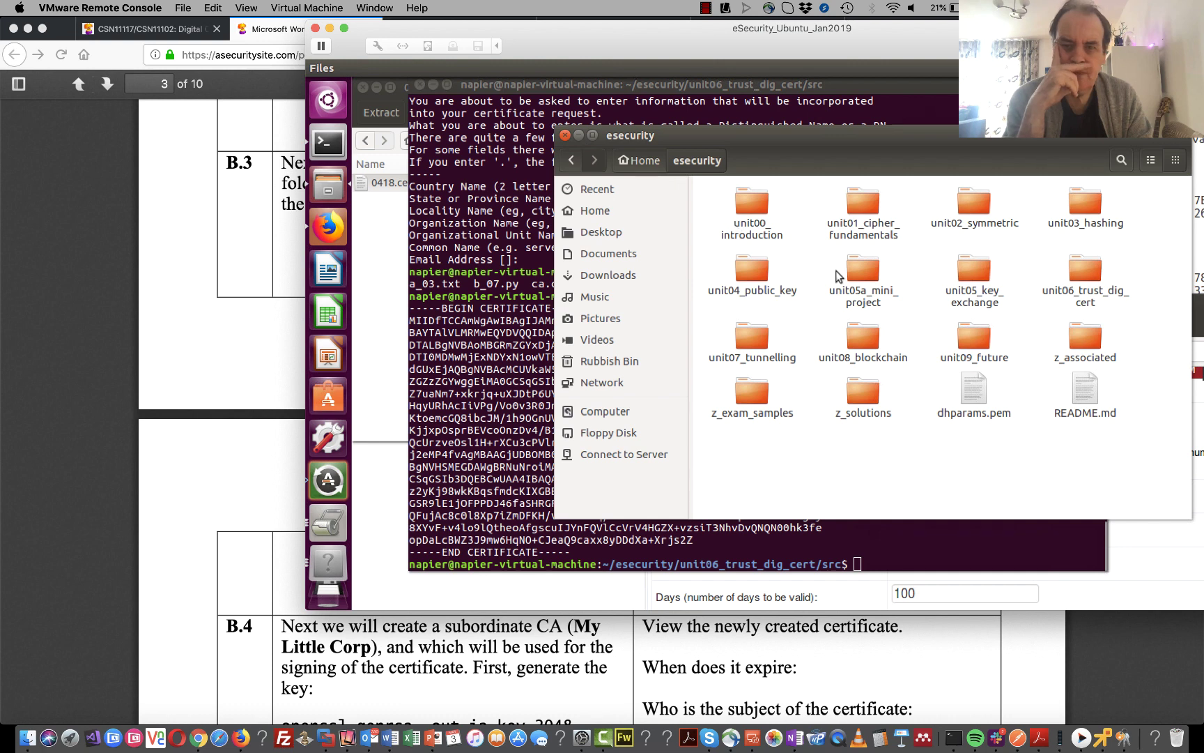
double_click(1081, 279)
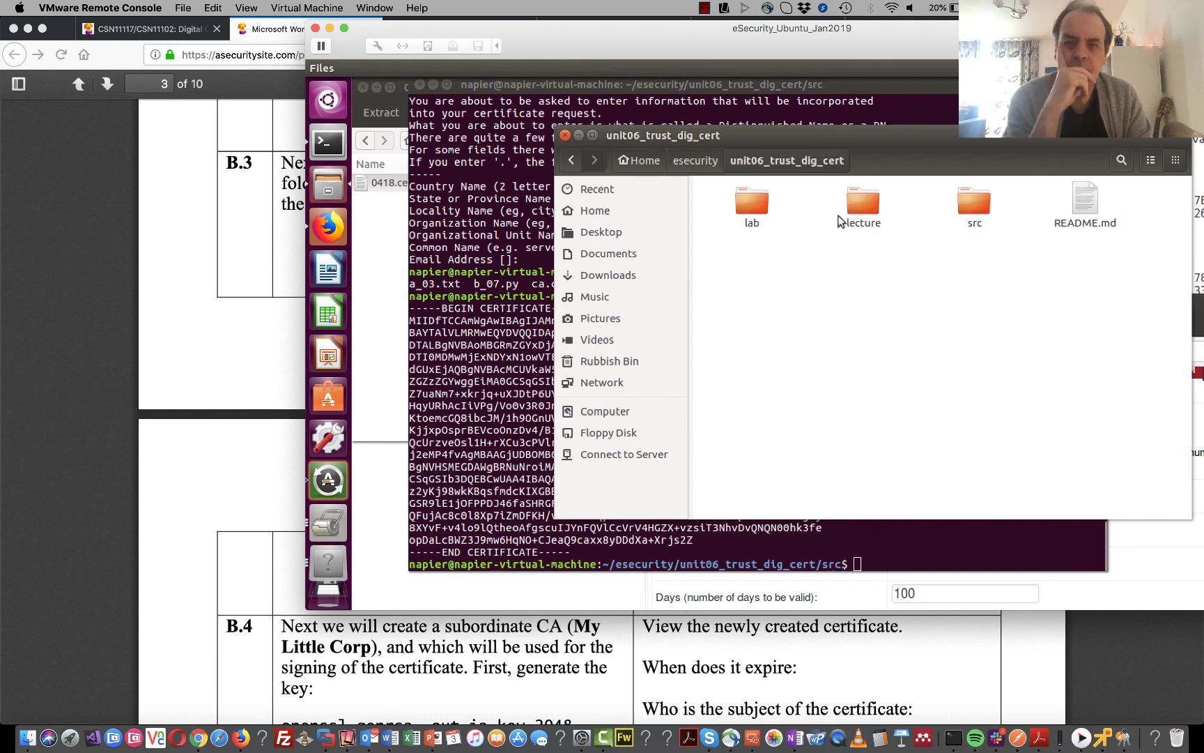
double_click(979, 213)
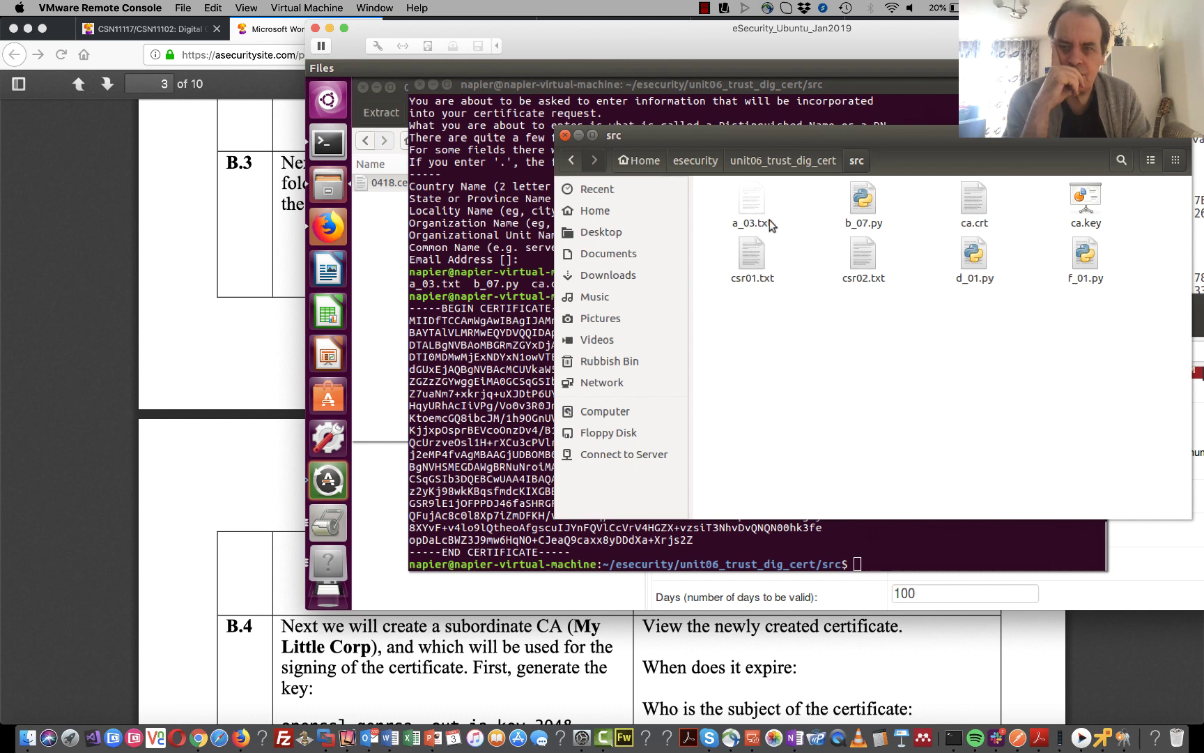
double_click(970, 199)
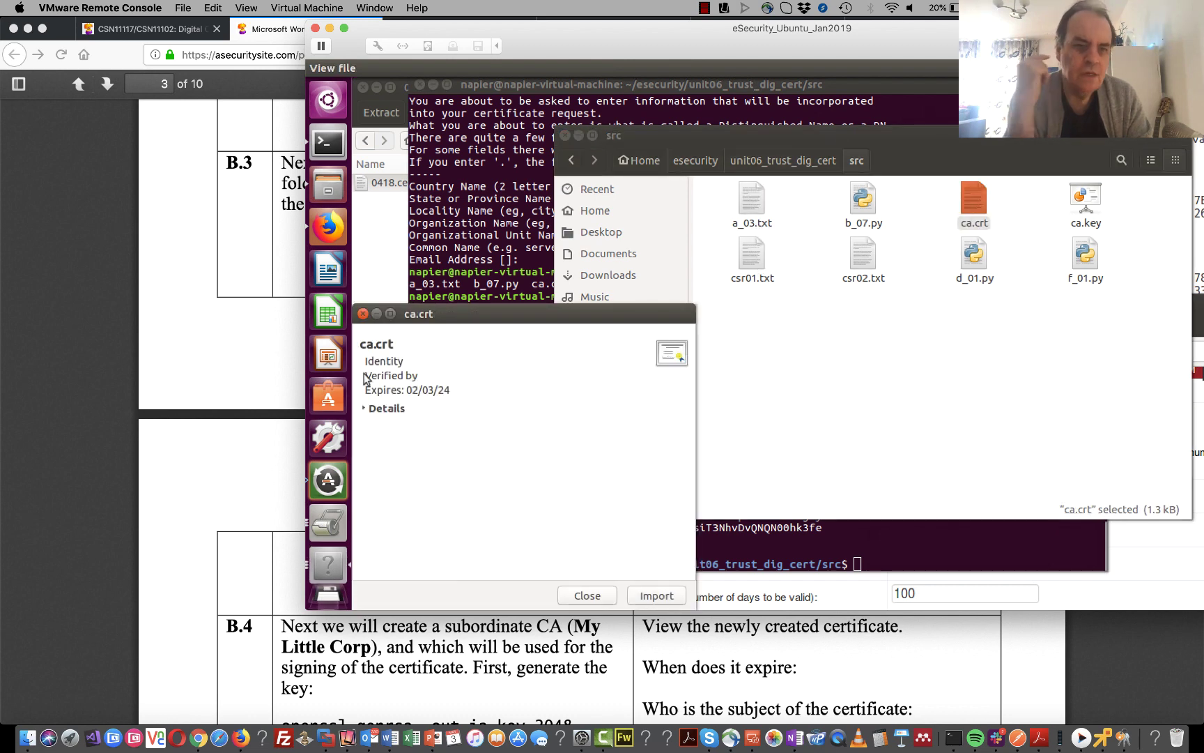
- Review ca.crt's details: subject and issuer UK/Edinburgh/dfdf, valid 2019-03-03 to 2024-03-02
left_click(365, 410)
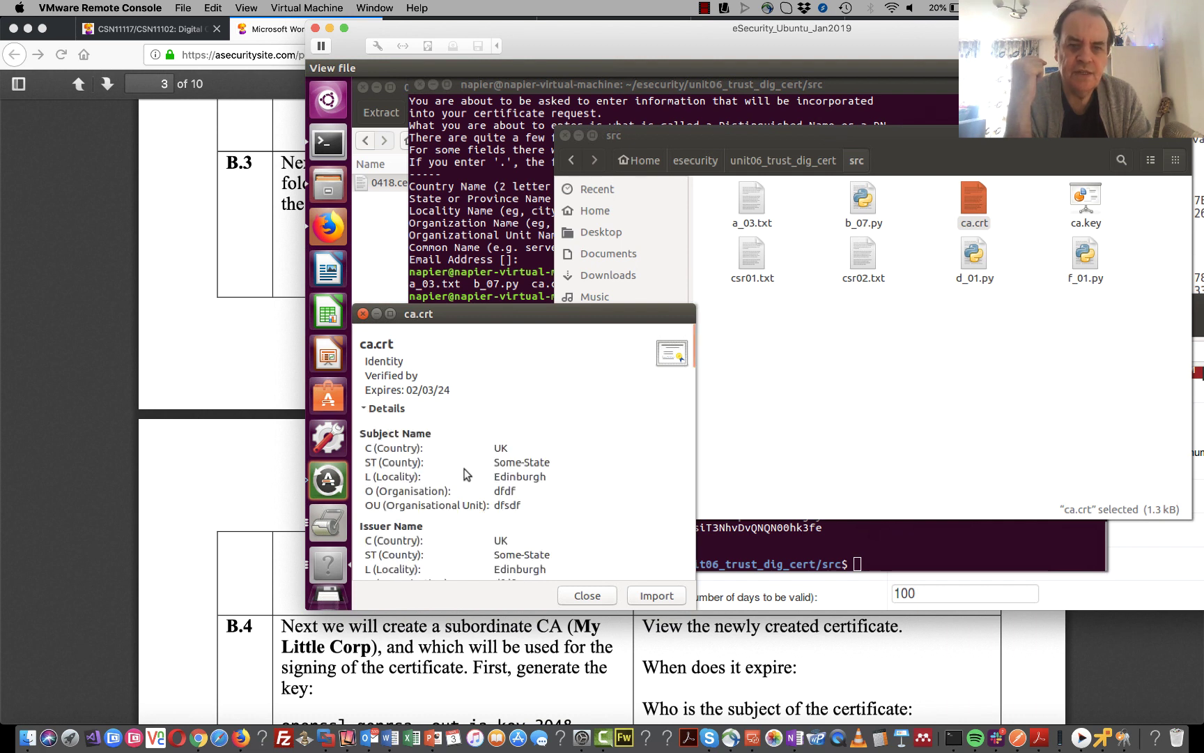
scroll(465, 473, "down", 1)
scroll(464, 473, "down", 3)
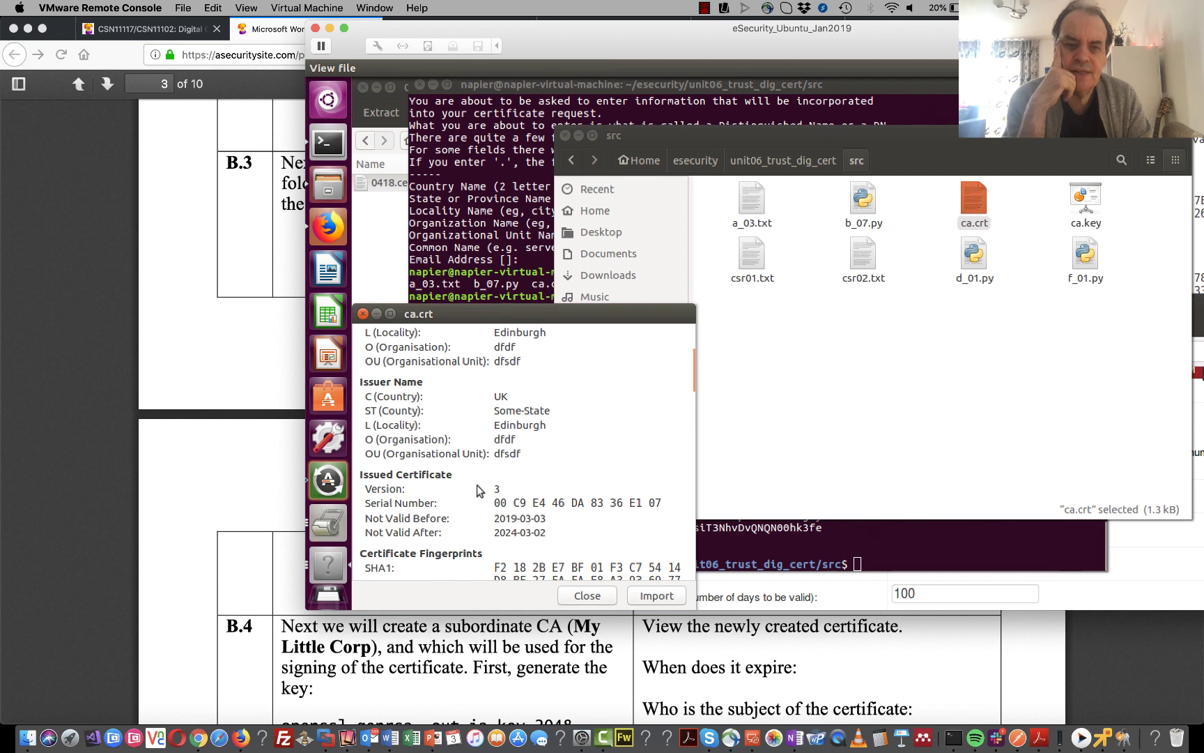
left_click(586, 597)
- Bring the Firefox lab sheet back to the front and scroll it to steps B.2 and B.3
left_click(529, 648)
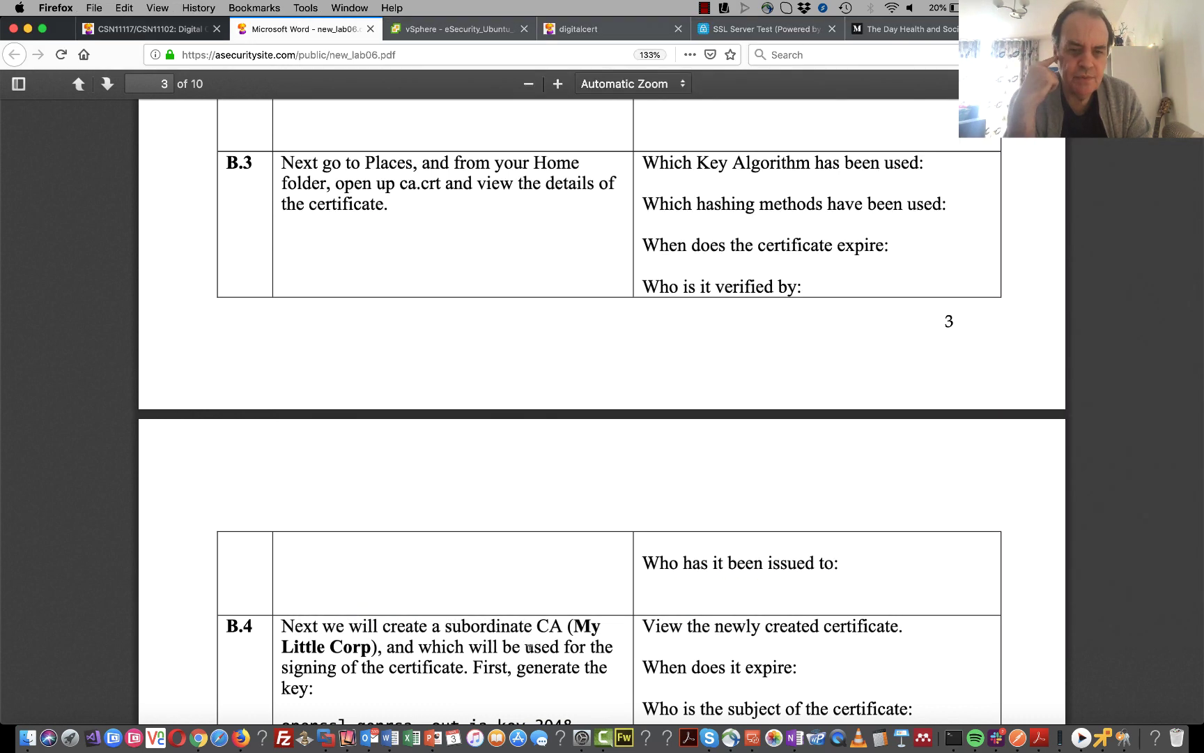
scroll(530, 648, "down", 5)
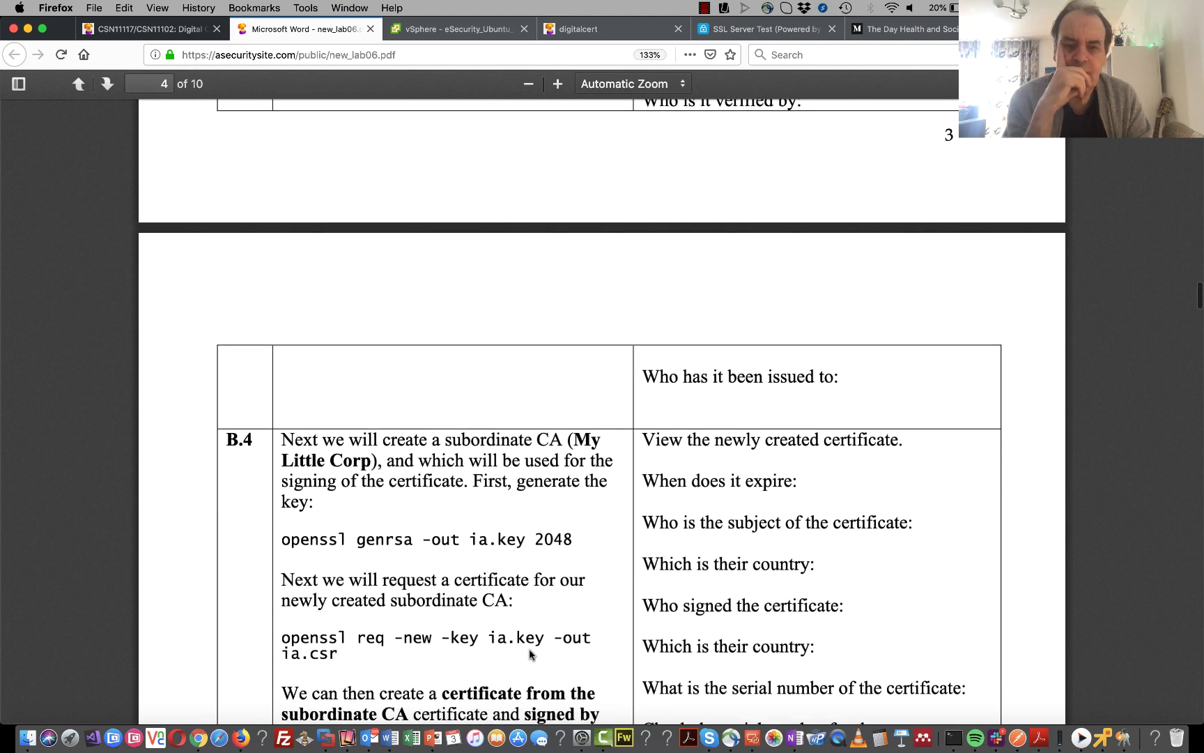
scroll(530, 653, "up", 12)
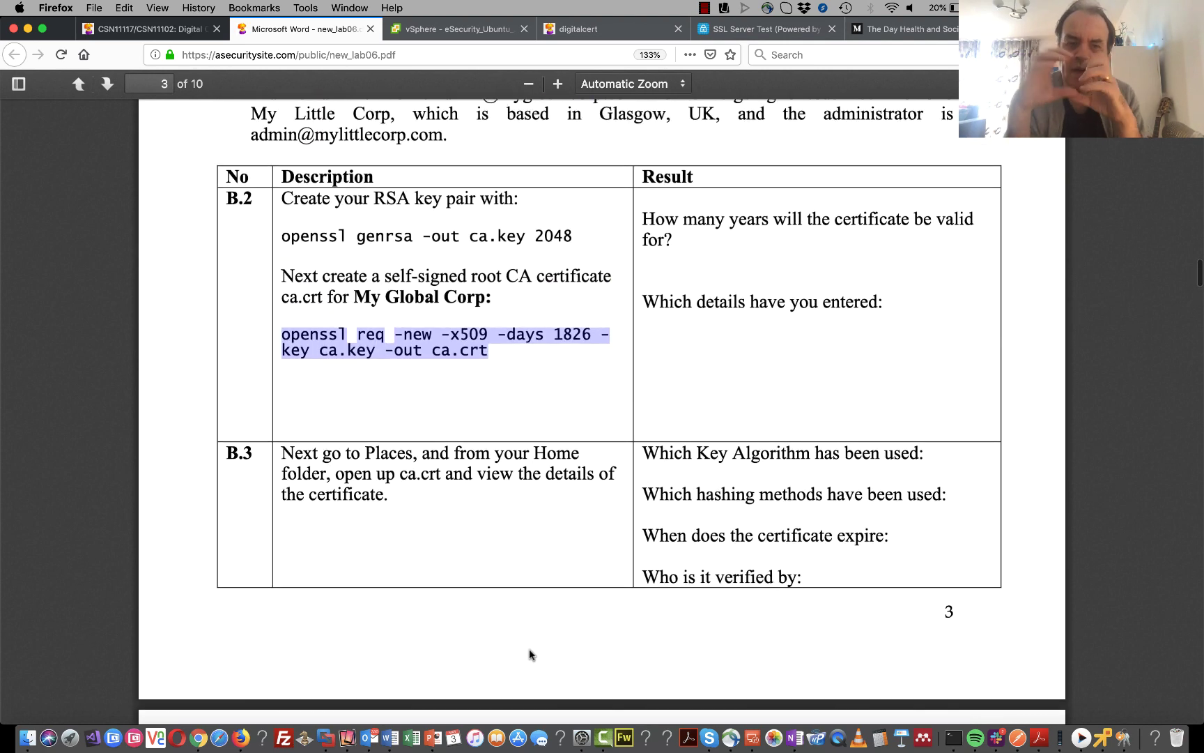
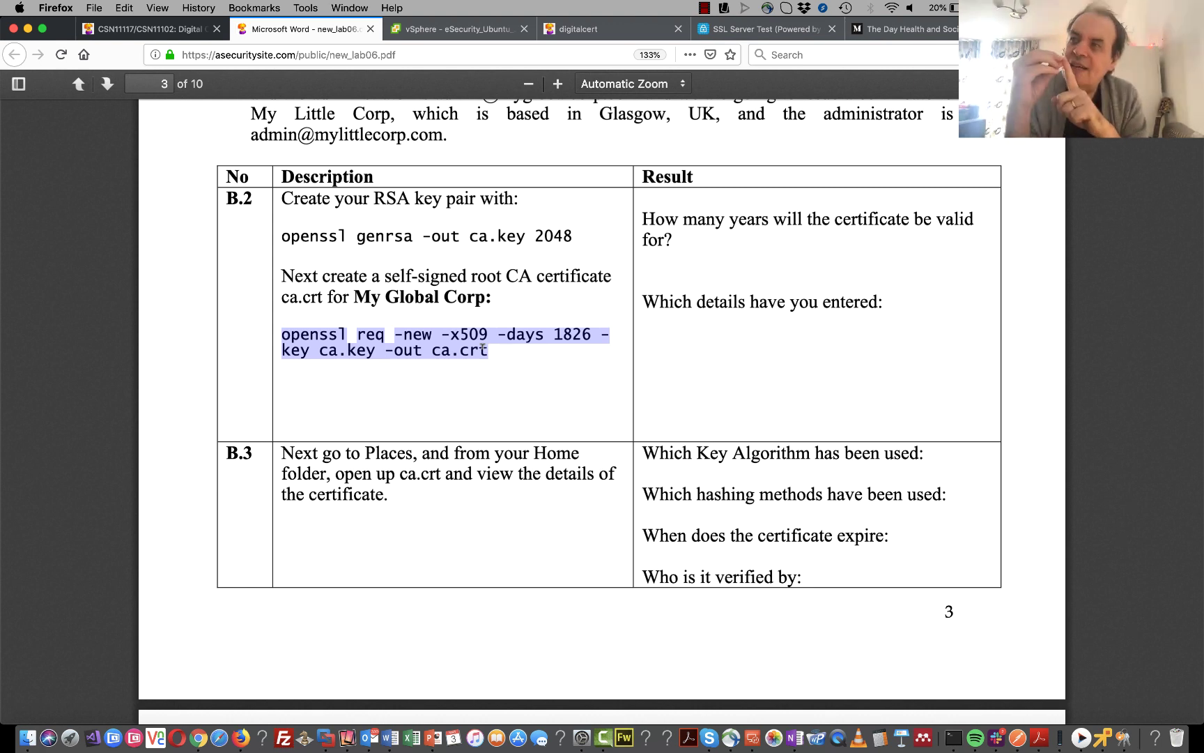
- Copy 'openssl genrsa -out ia.key 2048' from section B.4 of the lab PDF and switch to the VM console
scroll(482, 348, "down", 10)
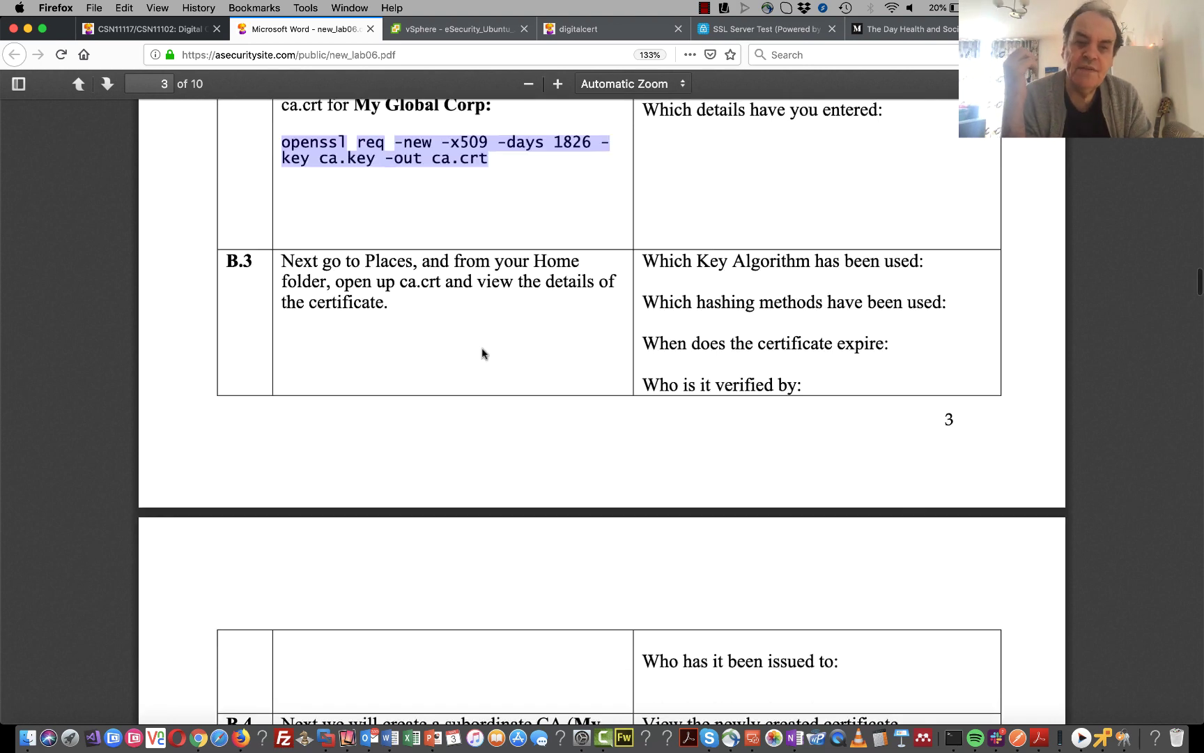
scroll(482, 354, "down", 3)
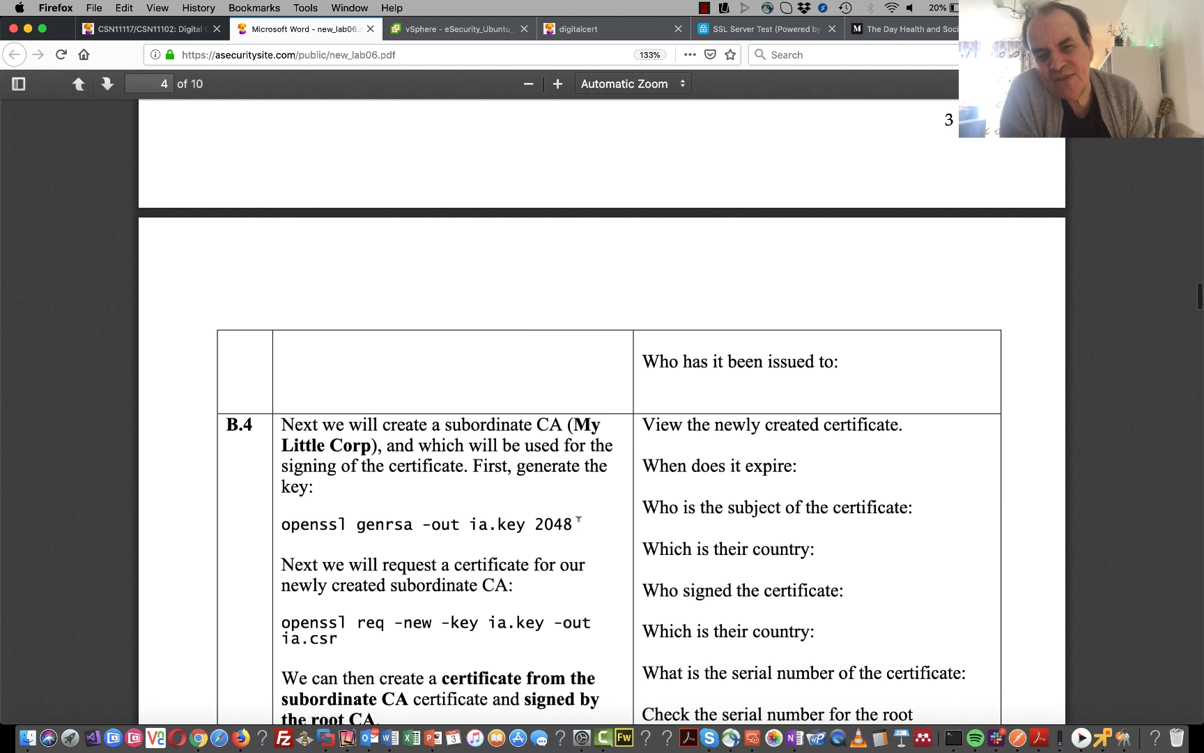
left_click_drag(573, 519, 287, 524)
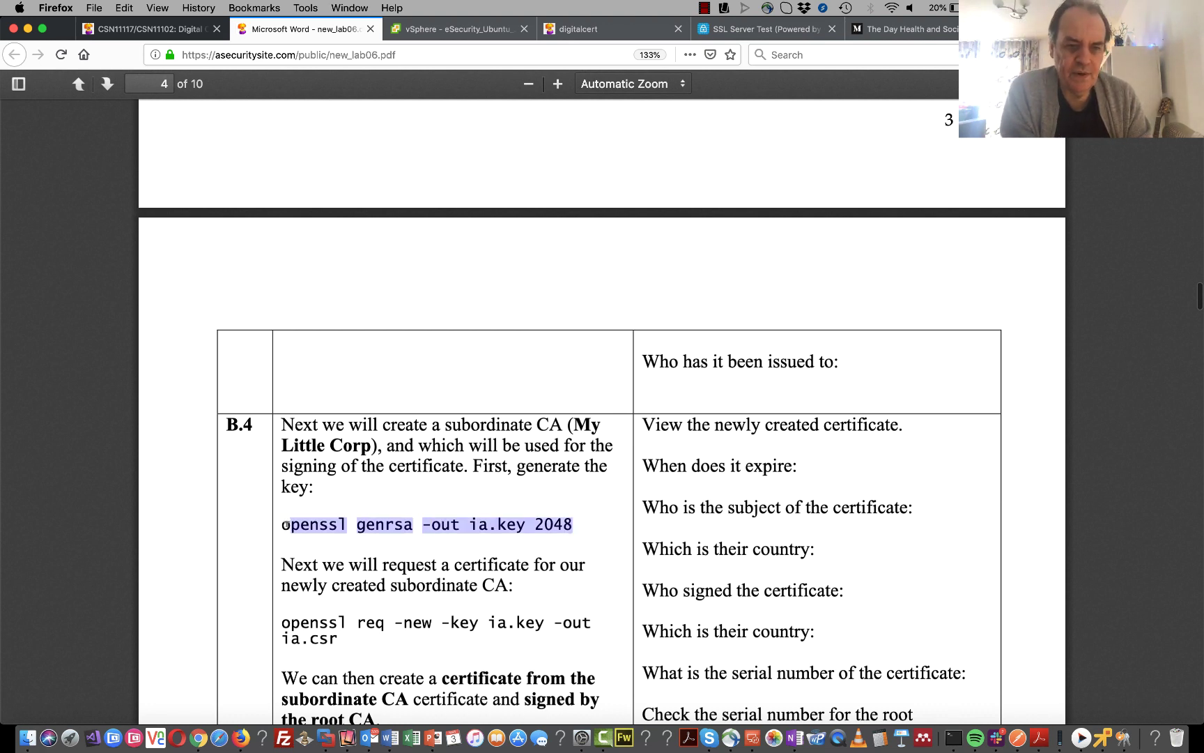
right_click(329, 522)
left_click(370, 533)
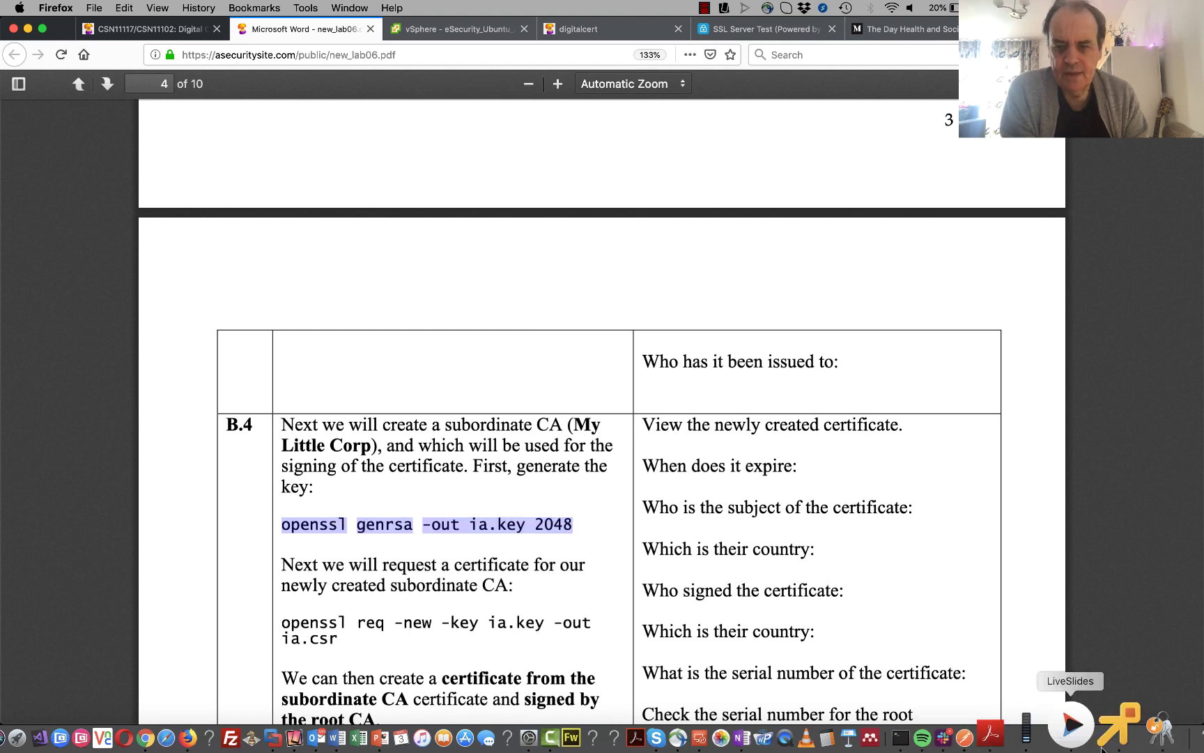
left_click(1102, 737)
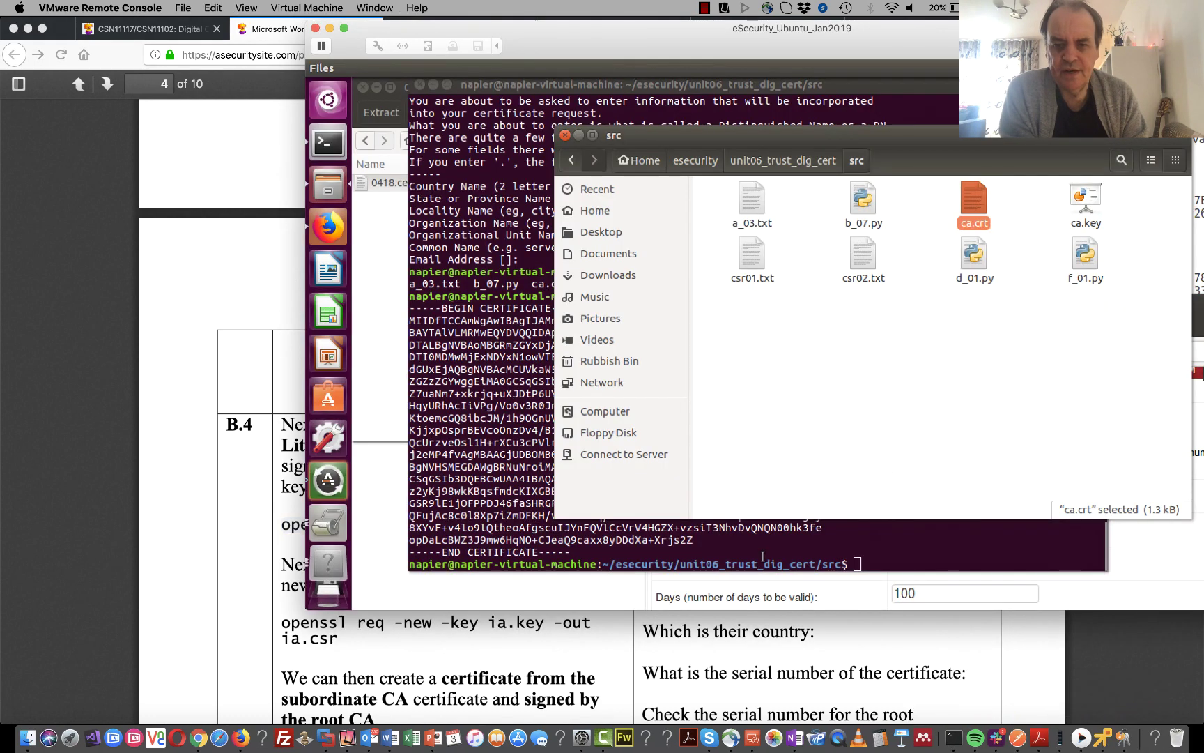
- Paste and fix the spacing of the genrsa command to create 2048-bit ia.key, then display it with cat
left_click(788, 547)
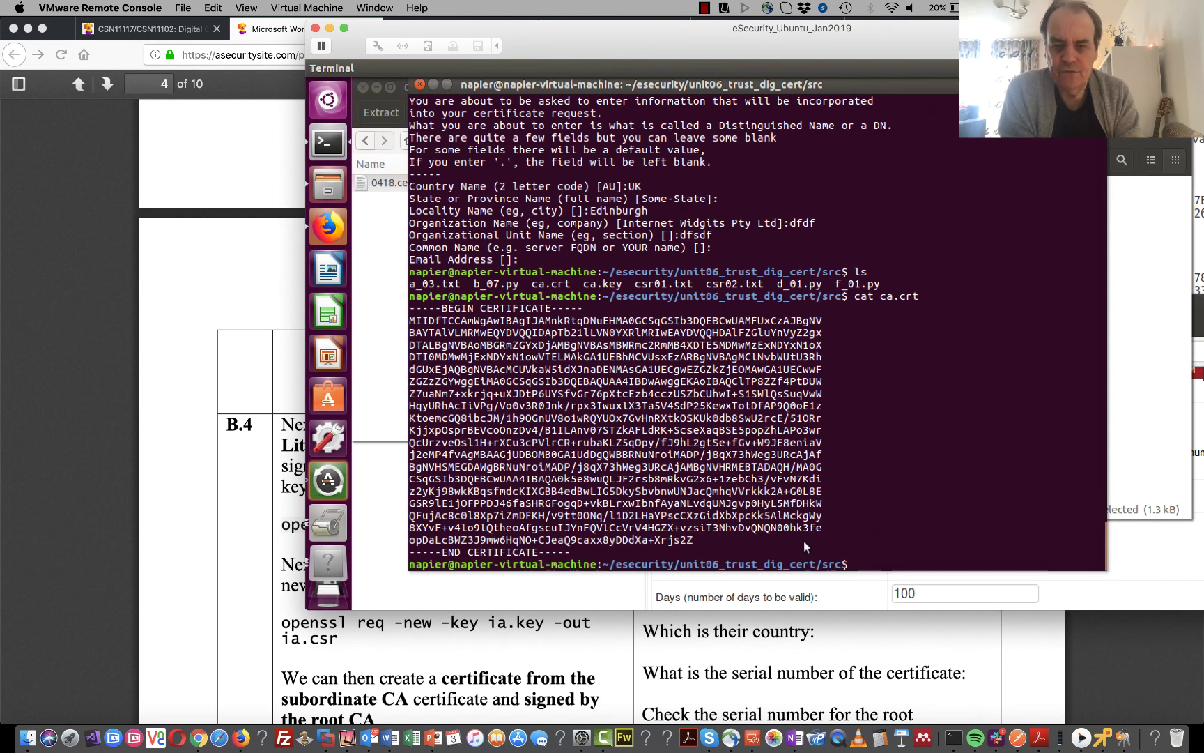
right_click(804, 541)
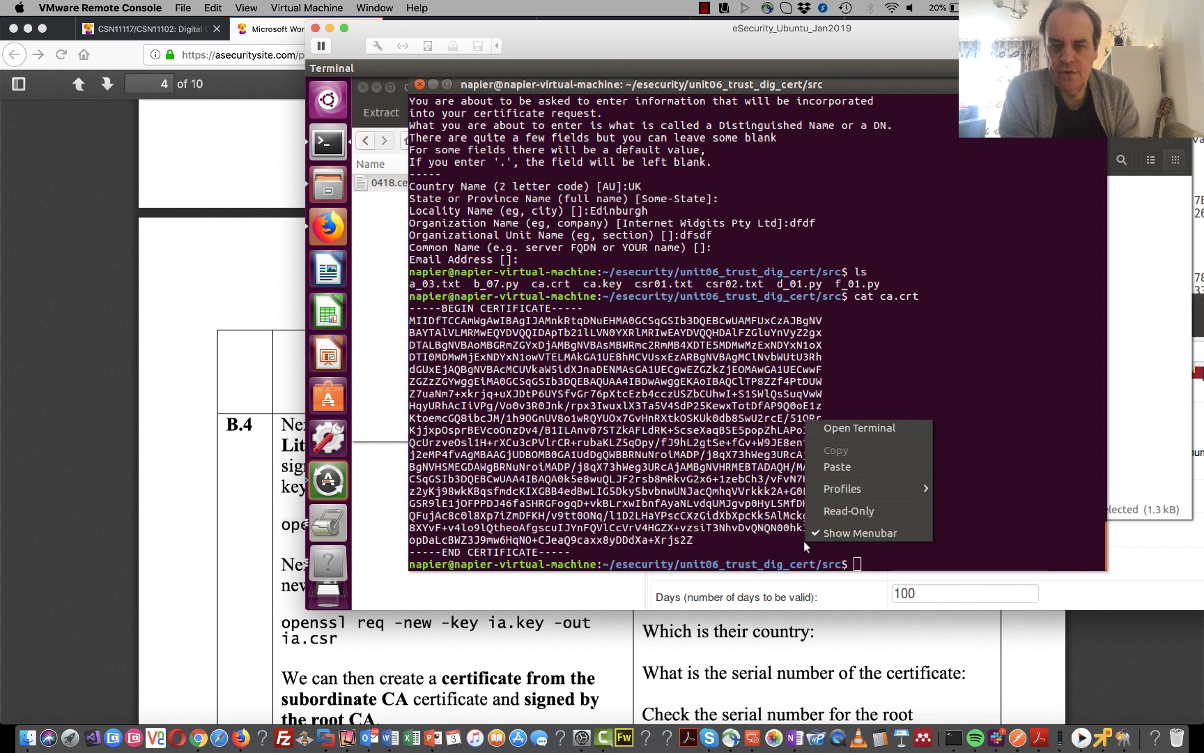
left_click(867, 464)
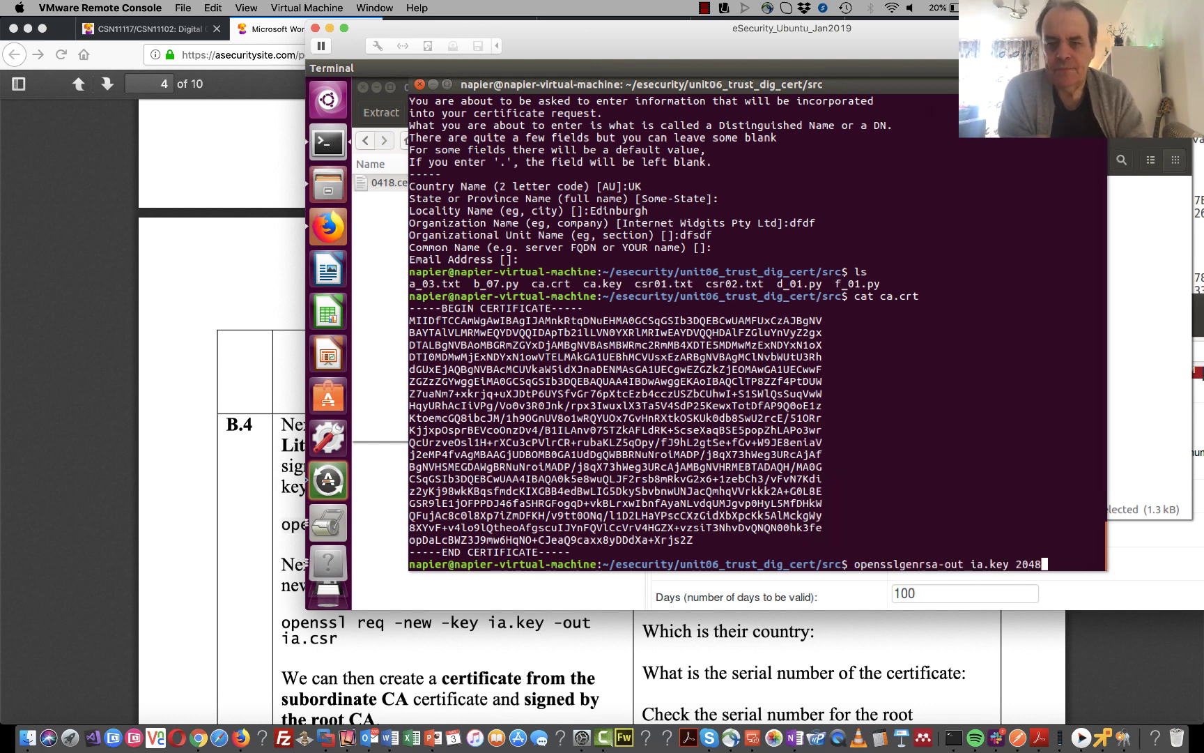
key("Return")
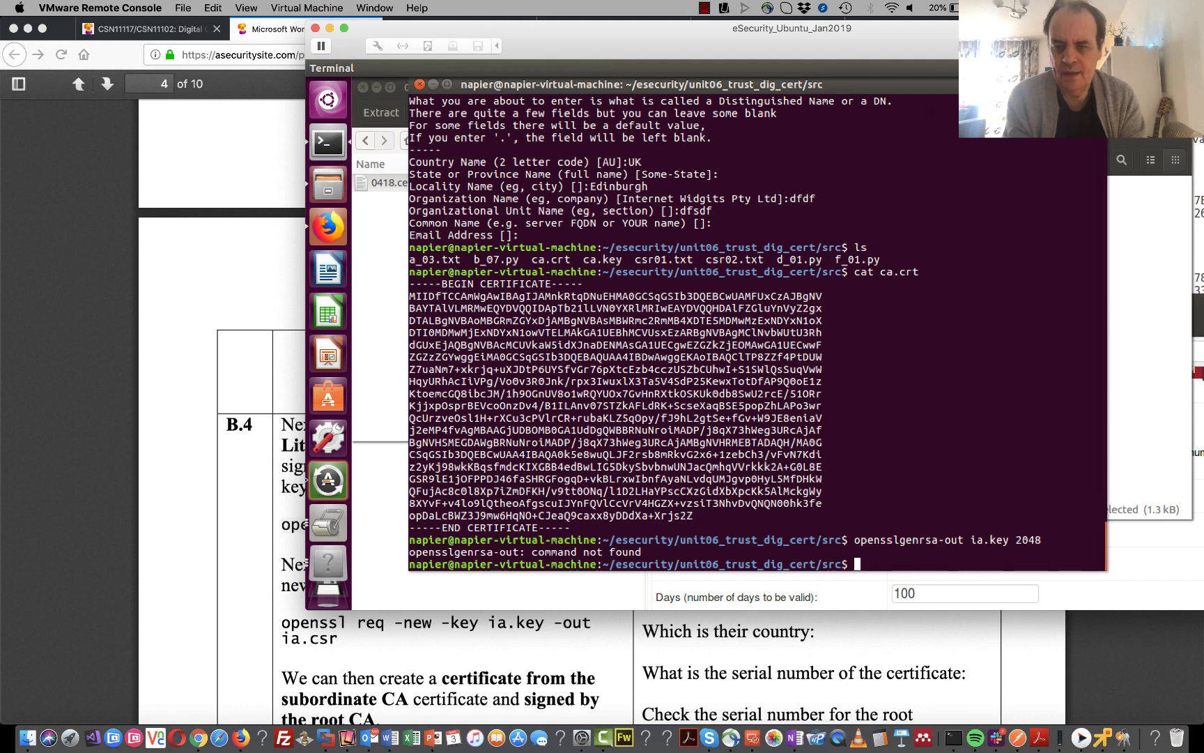
key("Up")
key("Left")
key("Left")
key("Left")
key("Left")
key("Left")
key("Left")
key("Left")
key("Left")
key("Left")
key("Left")
key("Left")
key("Left")
key("Left")
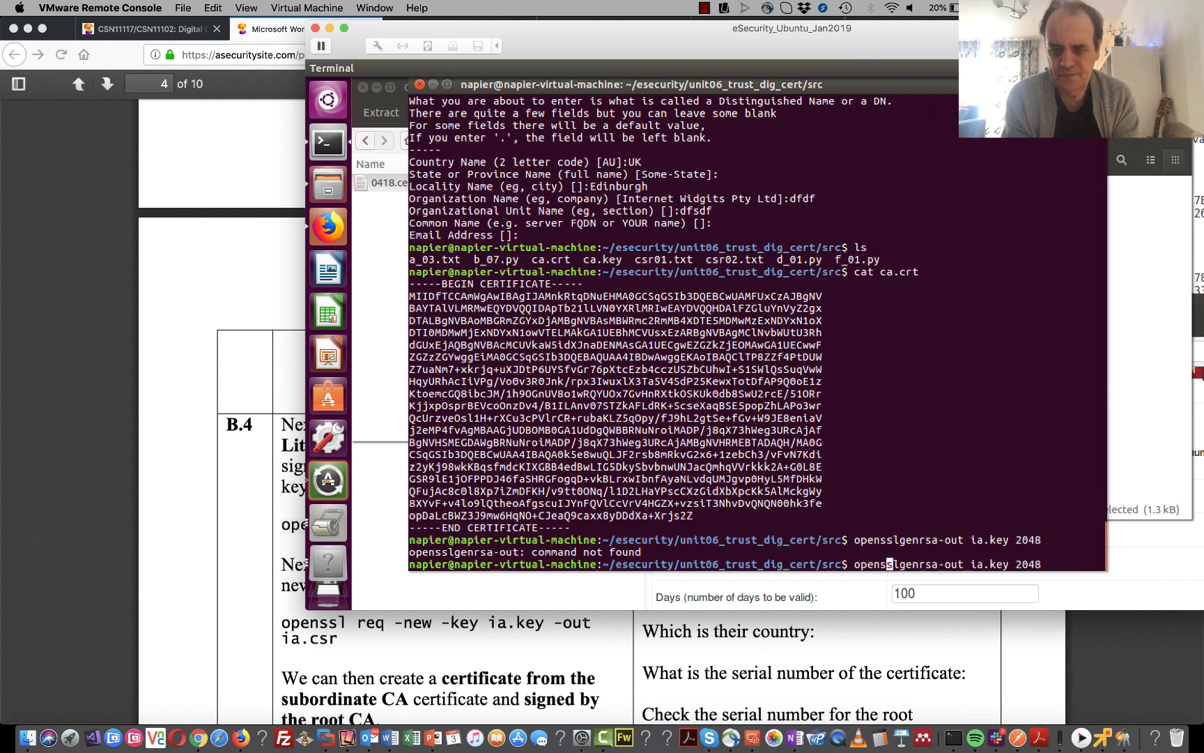
key("Right")
key("Right")
key("Right")
key("Right")
key("Right")
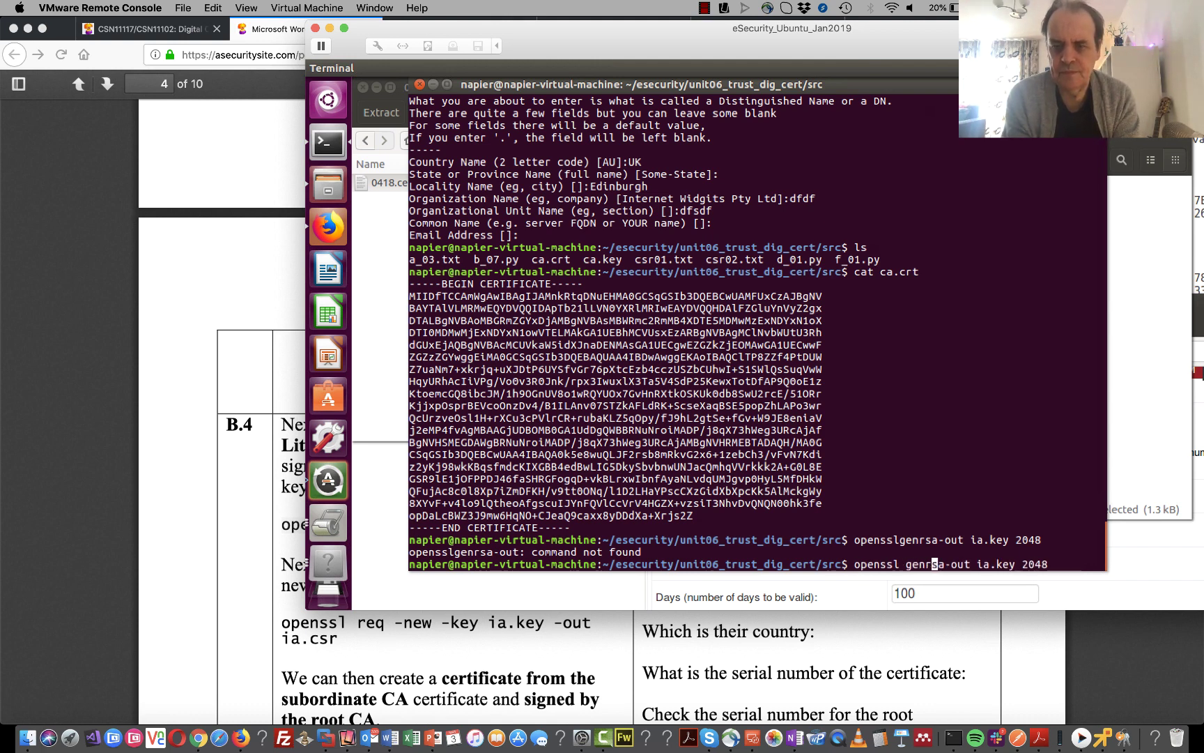
key("Right")
key("Right")
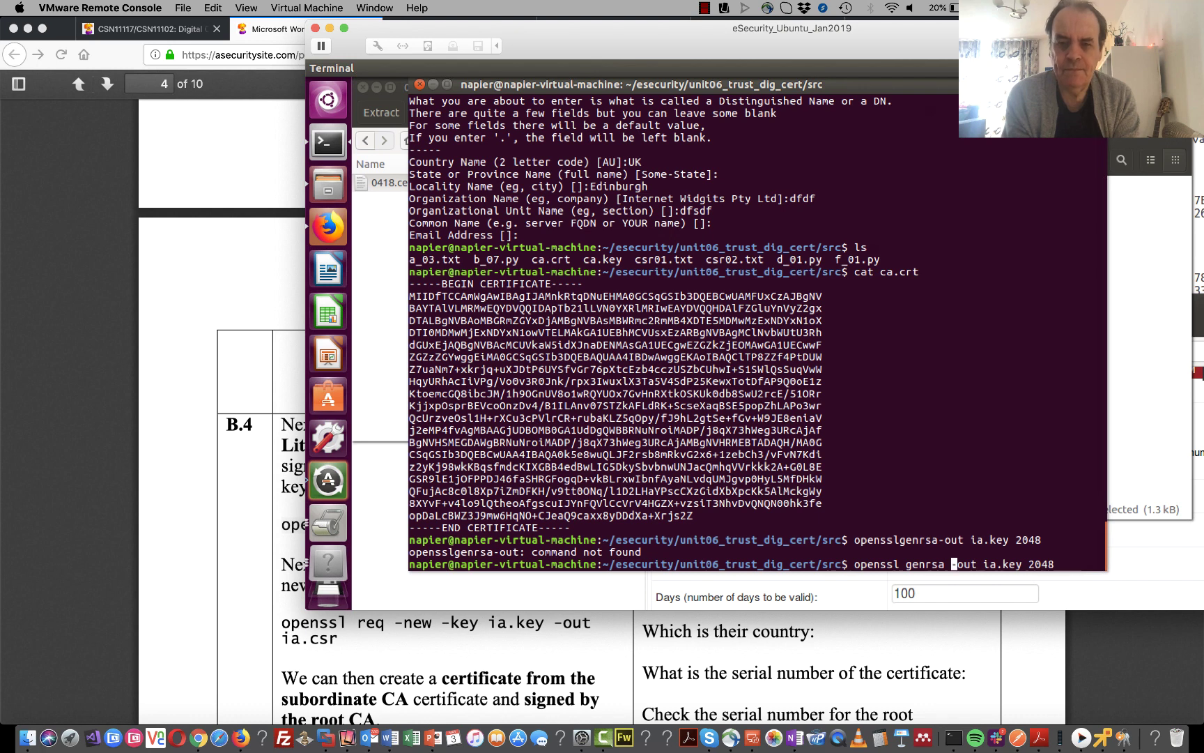
key("Return")
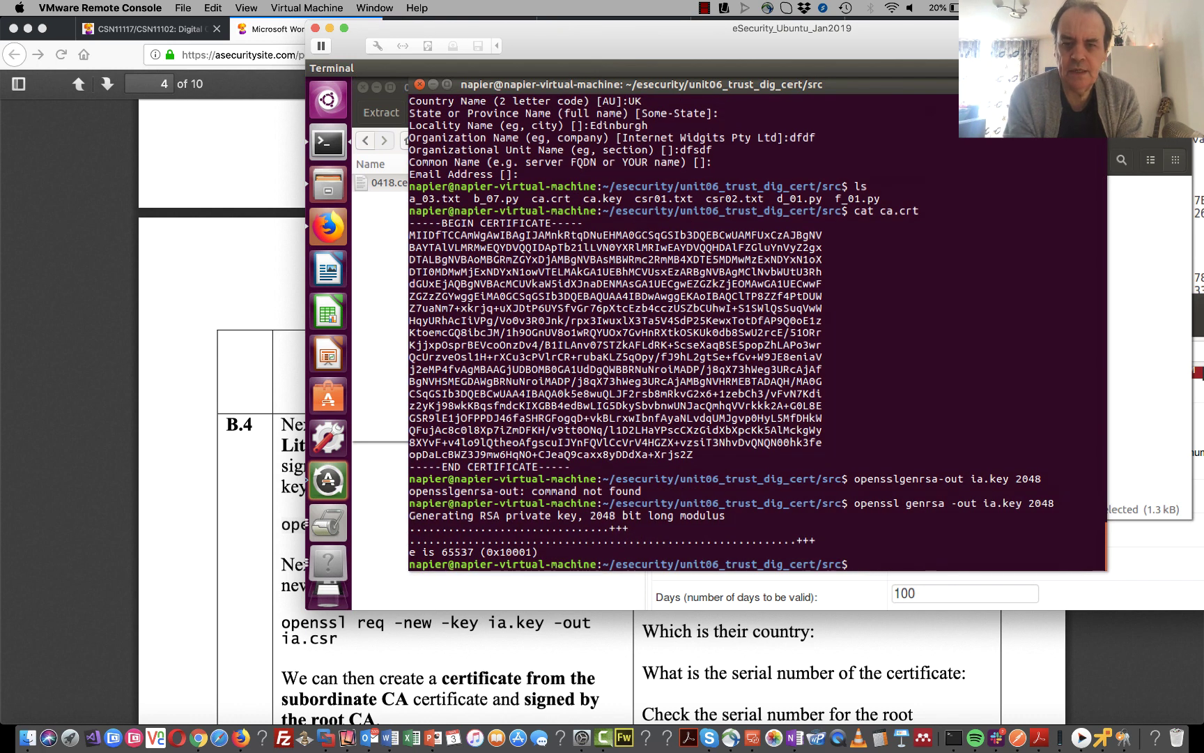
type("cat ia.key")
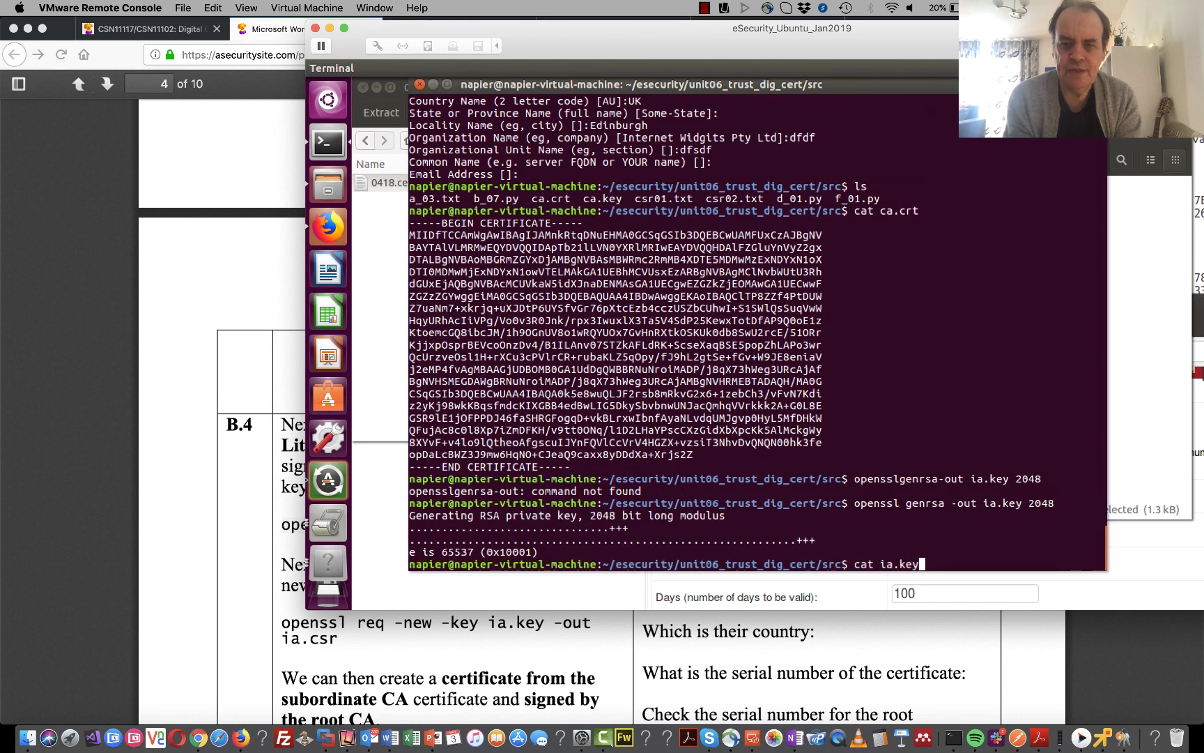
key("Return")
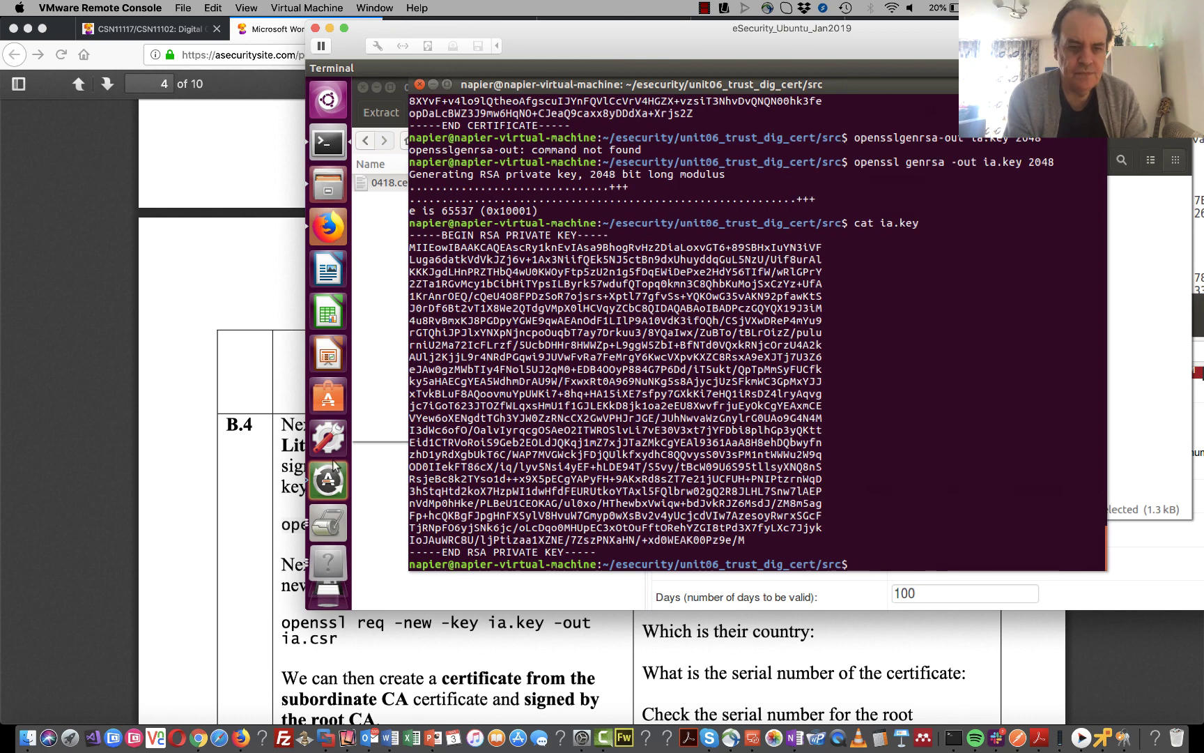
- Copy 'openssl req -new -key ia.key -out ia.csr' from the lab PDF and open a local Terminal window
left_click(342, 645)
mouse_move(343, 644)
left_mouse_down()
mouse_move(285, 622)
mouse_move(341, 644)
left_mouse_up()
left_click(285, 622)
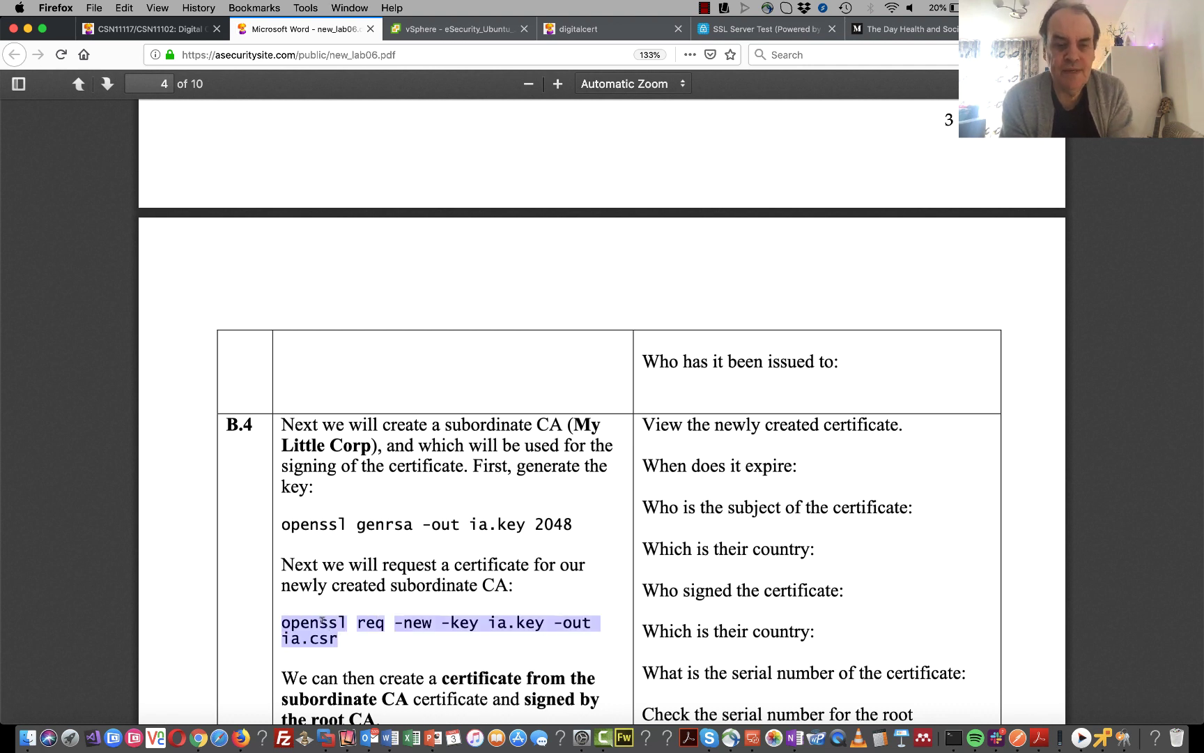
right_click(322, 620)
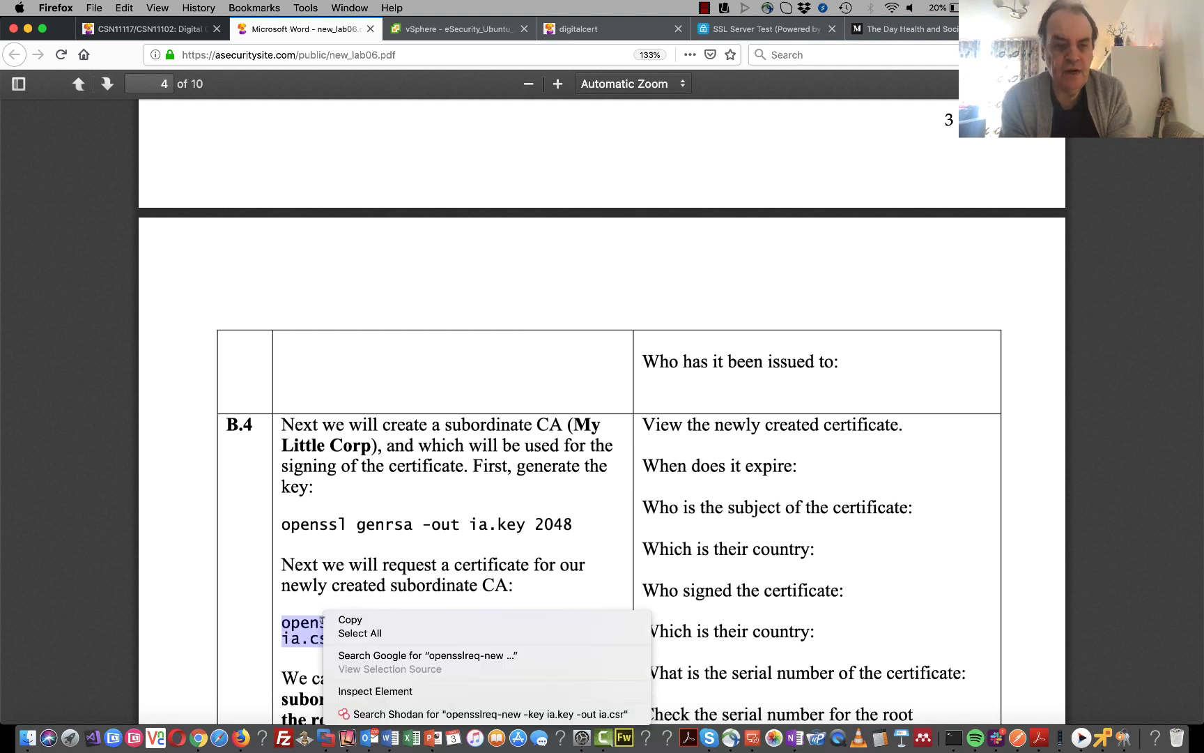
left_click(345, 622)
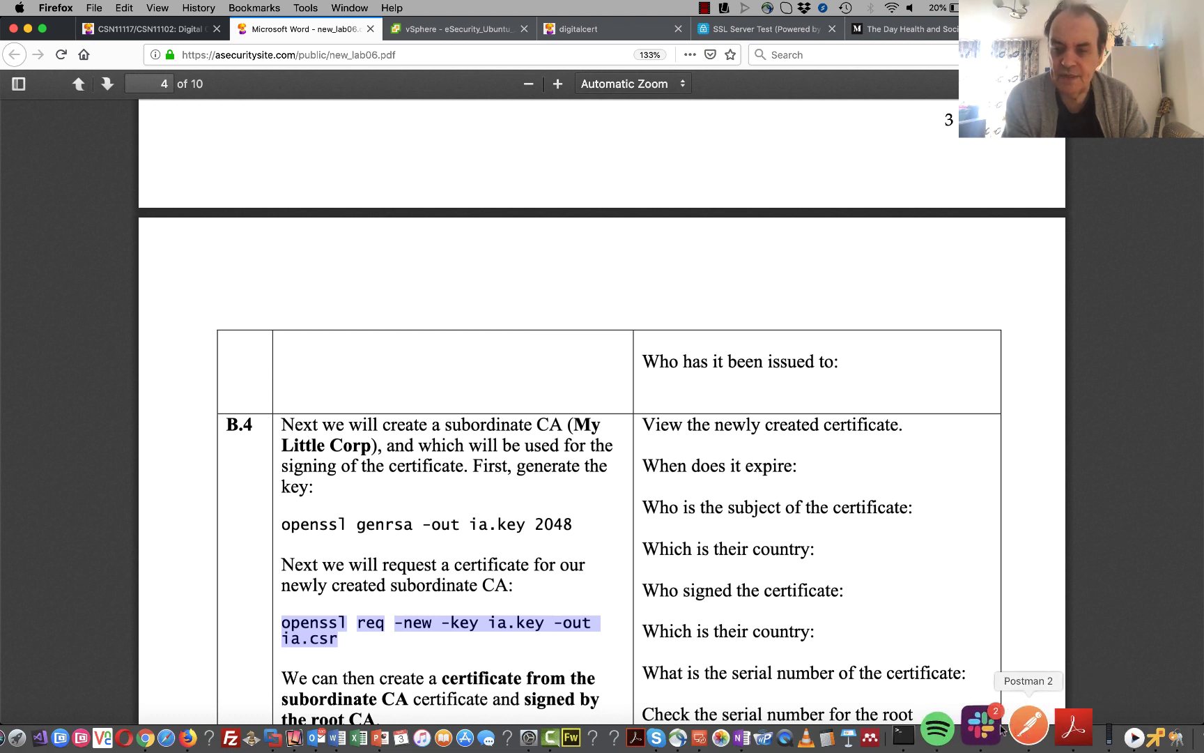
left_click(952, 733)
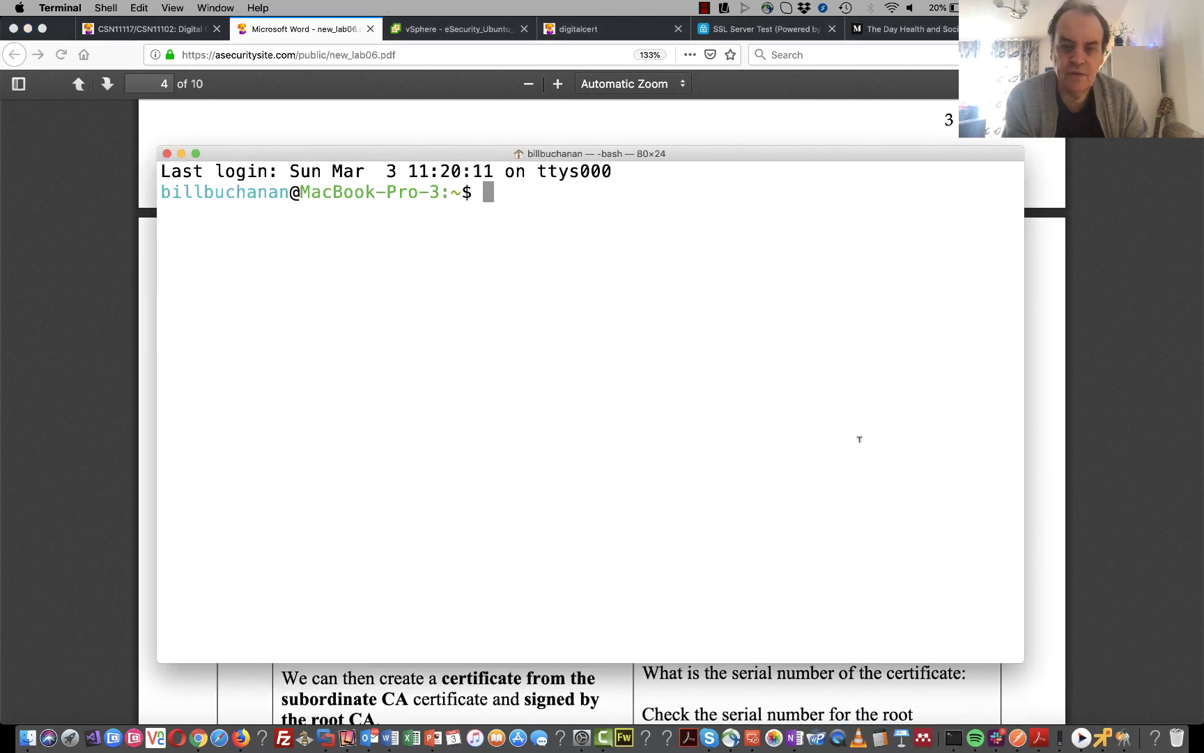
- Paste the openssl req command into the VM terminal, fix its missing spaces, and run it
left_click(1104, 722)
right_click(888, 500)
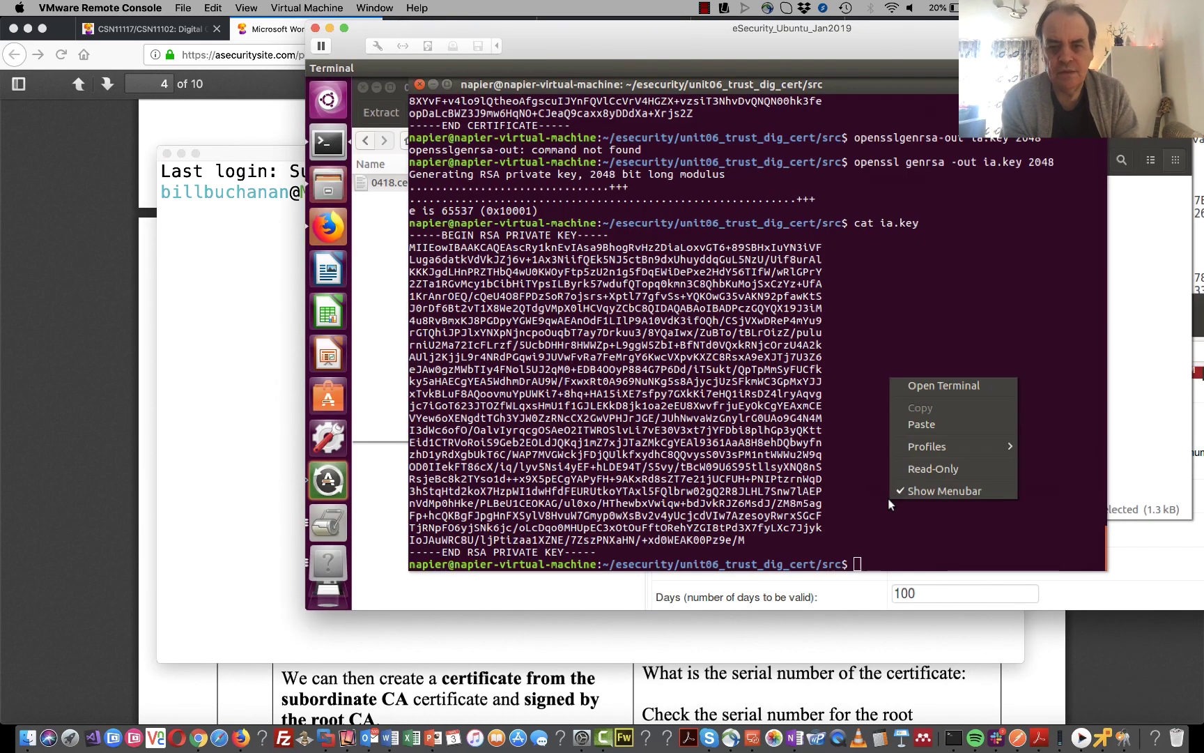
left_click(921, 425)
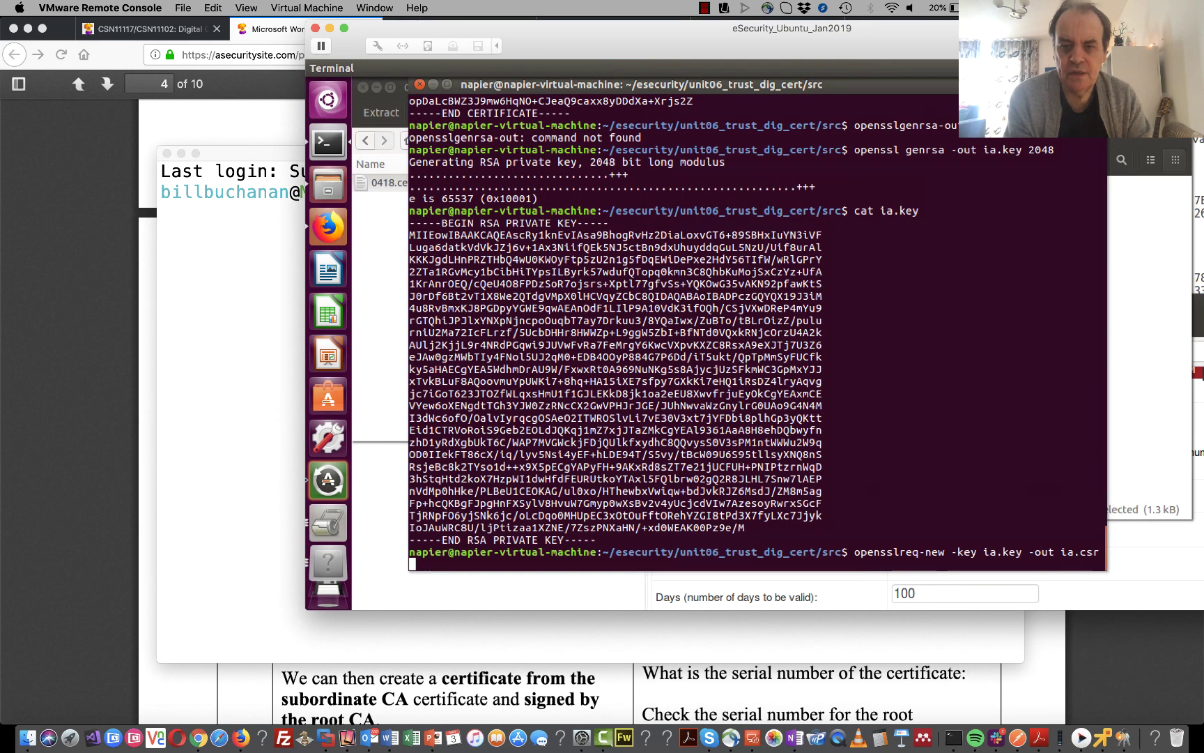
key("Left")
key("Left")
key("Left")
key("Left")
key("Left")
key("Left")
key("Left")
key("Left")
key("Left")
key("Left")
key("Left")
key("Left")
key("Left")
key("Left")
key("Left")
key("Left")
key("Left")
key("Left")
key("Left")
key("Left")
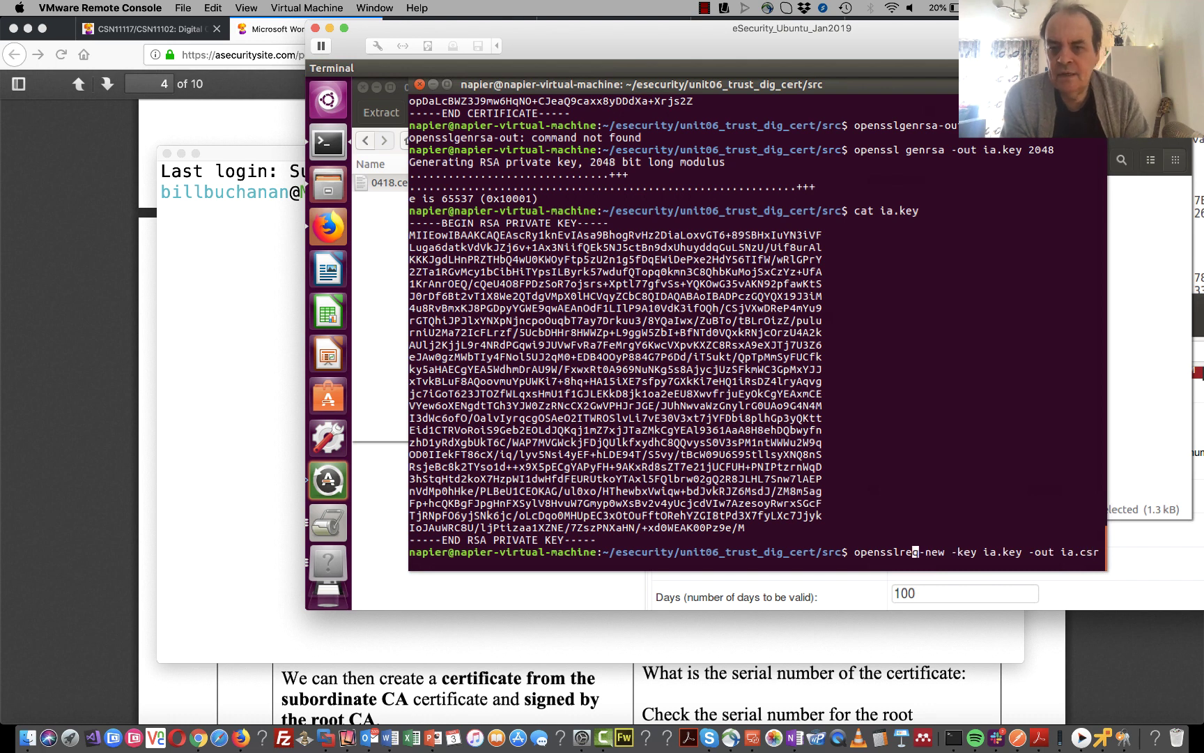
key("Left")
key("Left")
key("Right")
key("Right")
key("Right")
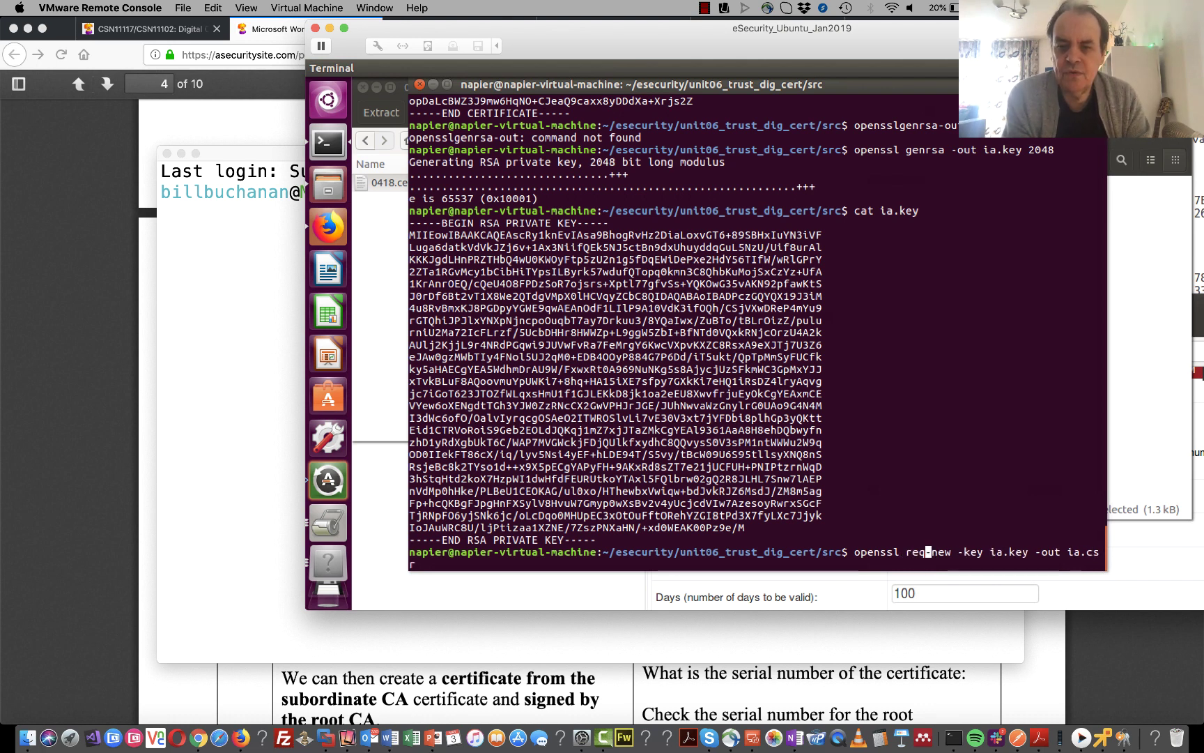
key("Right")
key("Right")
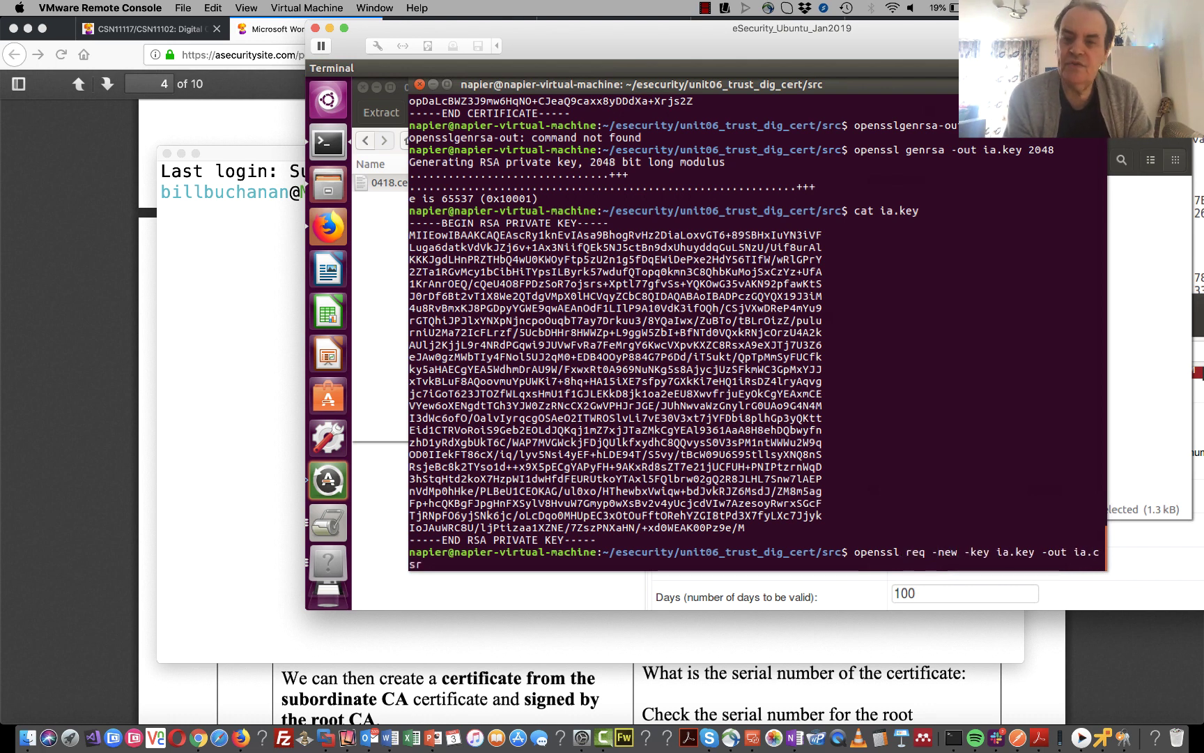
key("Right")
key("Right")
key("Right")
key("Right")
key("Right")
key("Right")
key("Right")
key("Right")
key("Right")
key("Right")
key("Right")
key("Right")
key("Right")
key("Right")
key("Right")
key("Right")
key("Right")
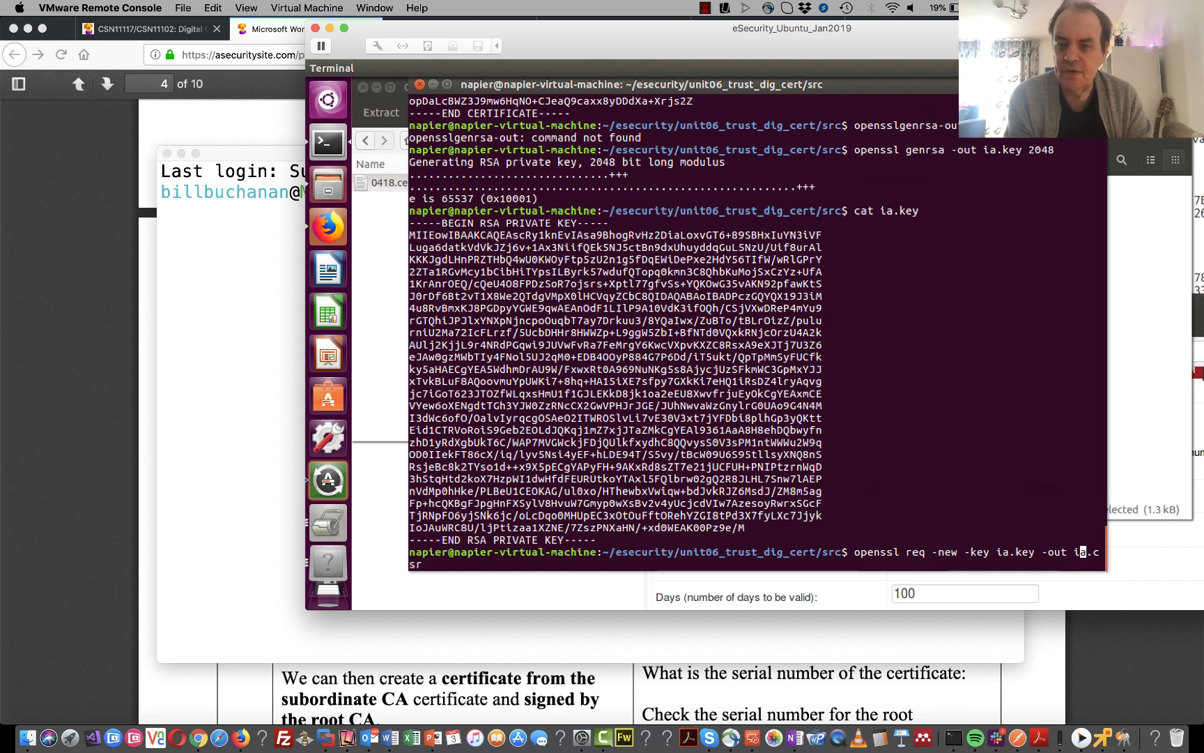
key("Right")
key("Right")
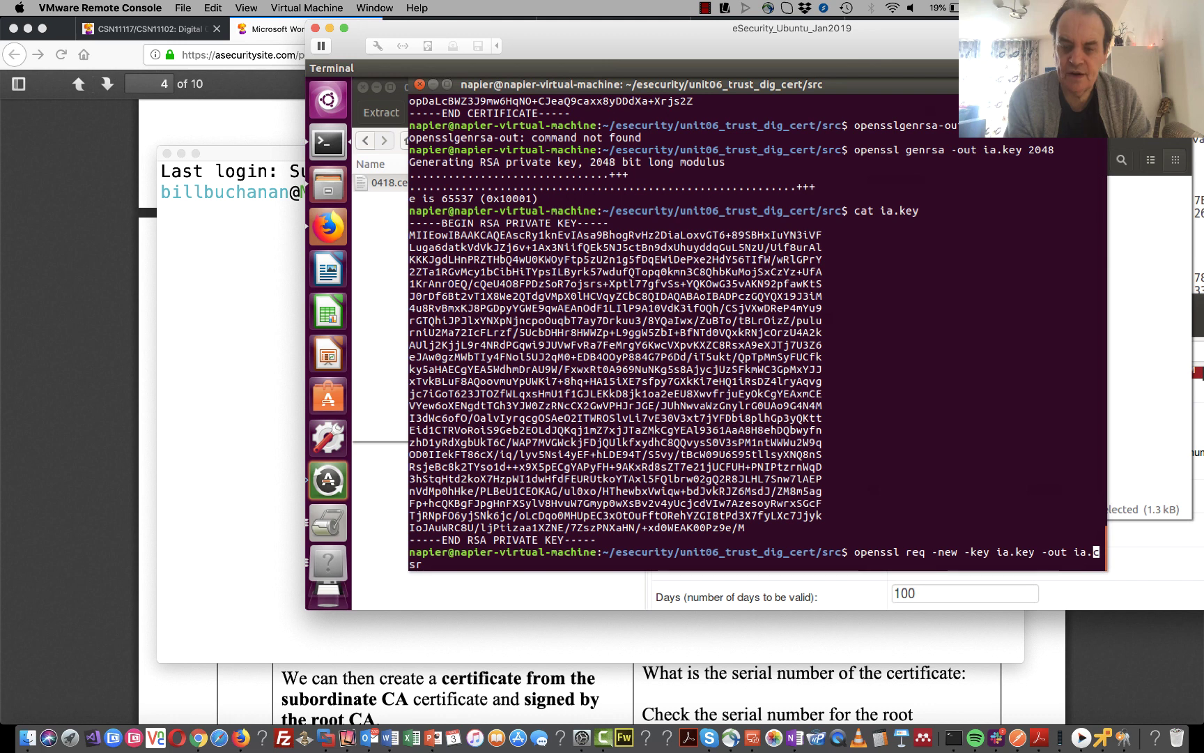
key("Right")
key("Right")
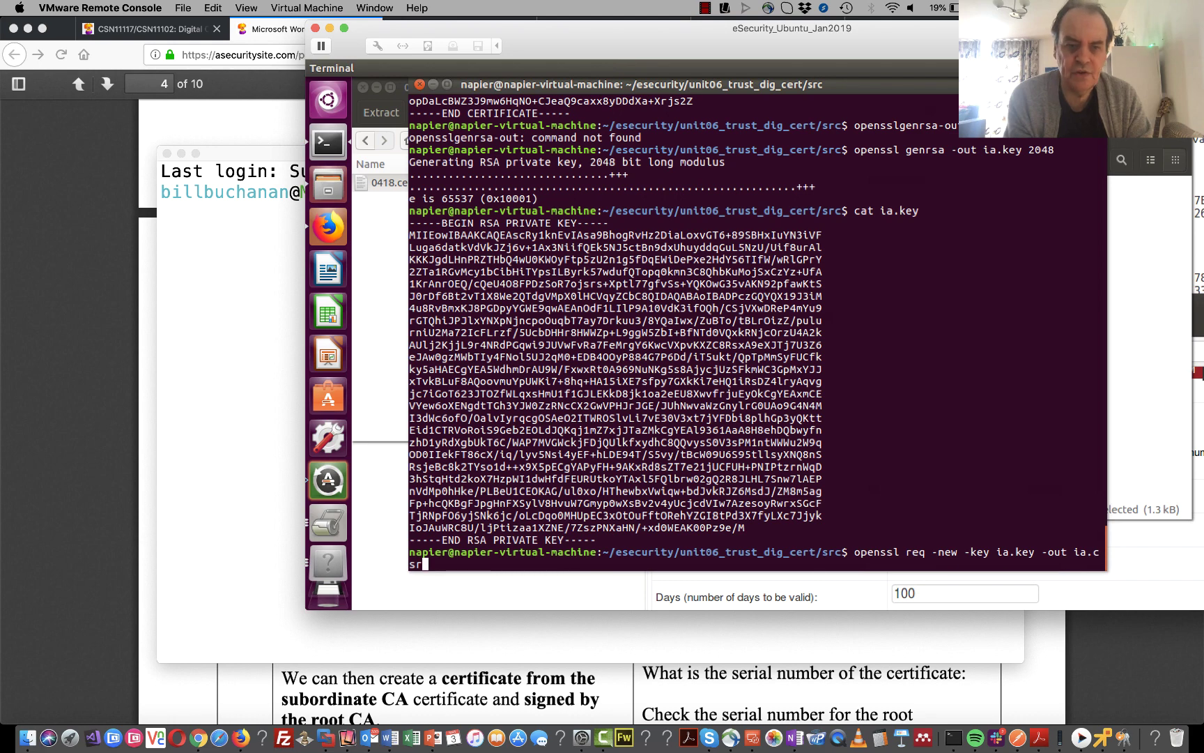
key("Return")
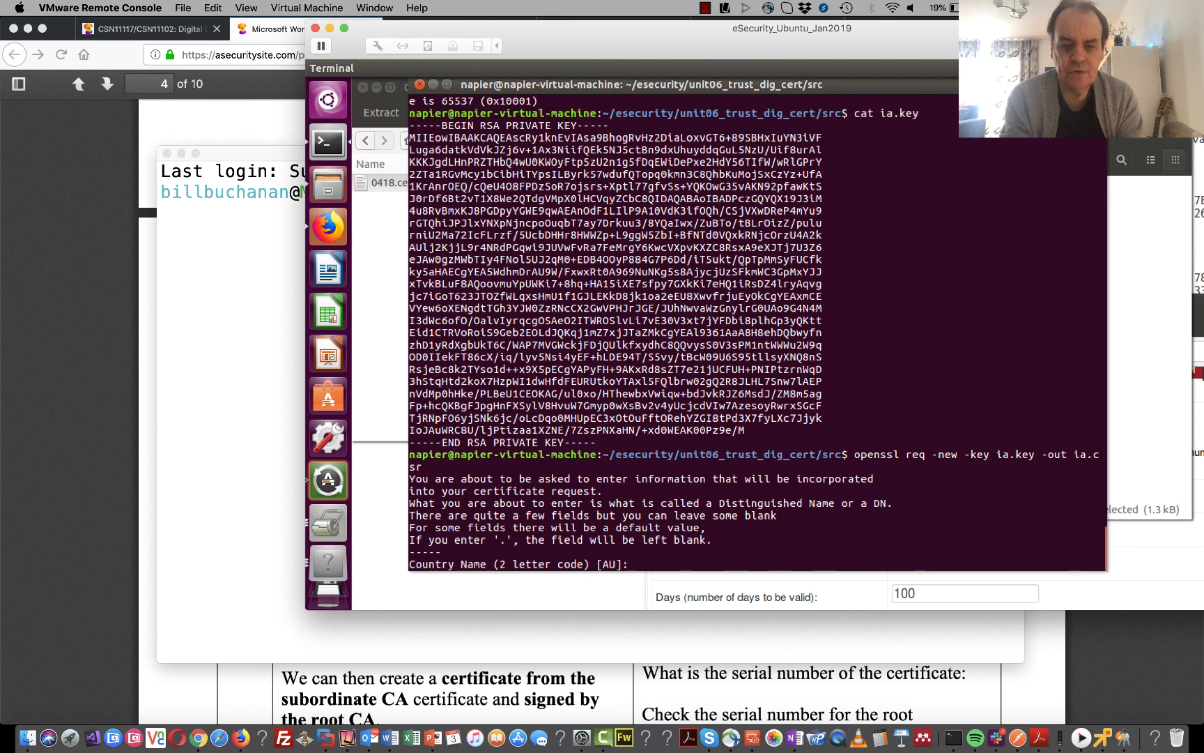
- Answer the CSR prompts with country UK, locality Glasgow, organisation My Little Corp, leaving the rest blank
type("UK")
key("Return")
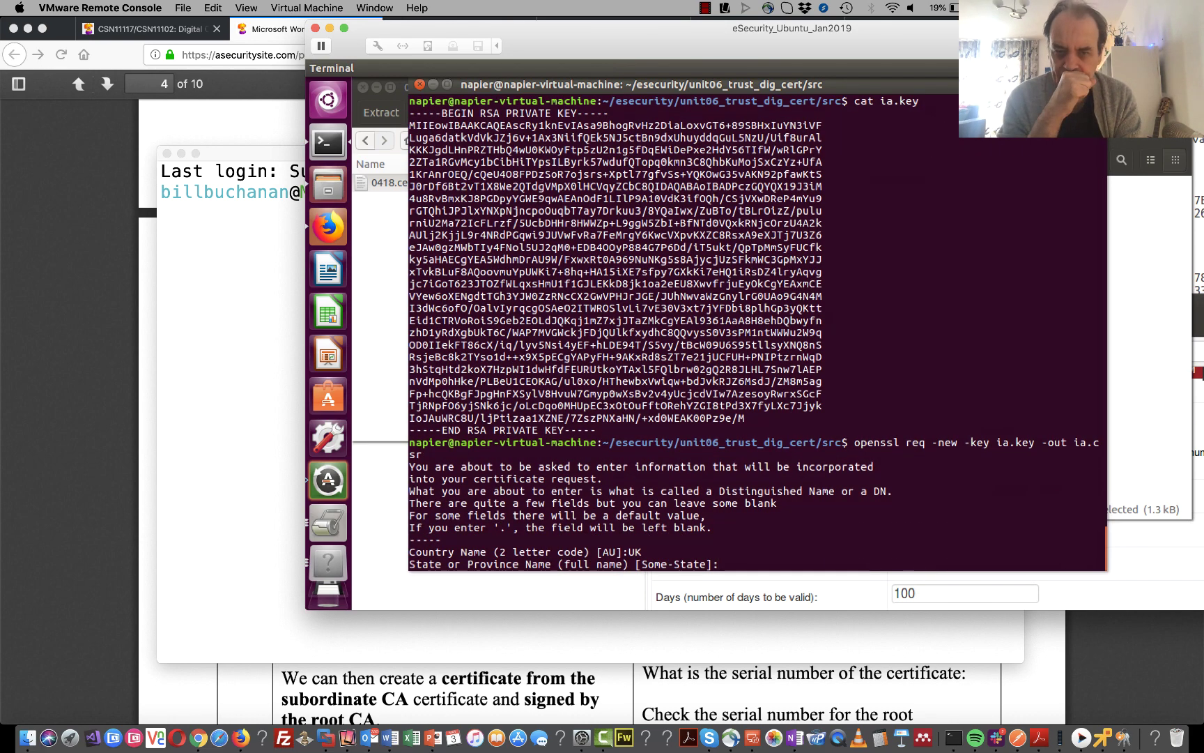
key("Return")
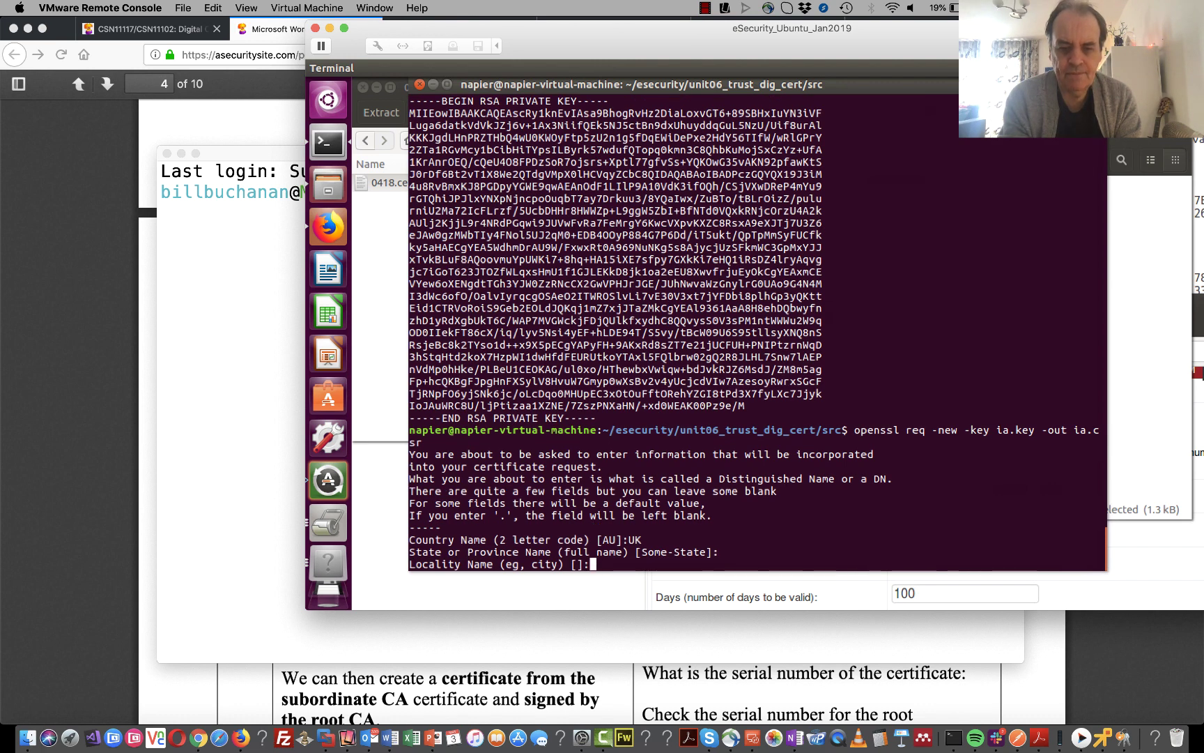
type("Glasgow")
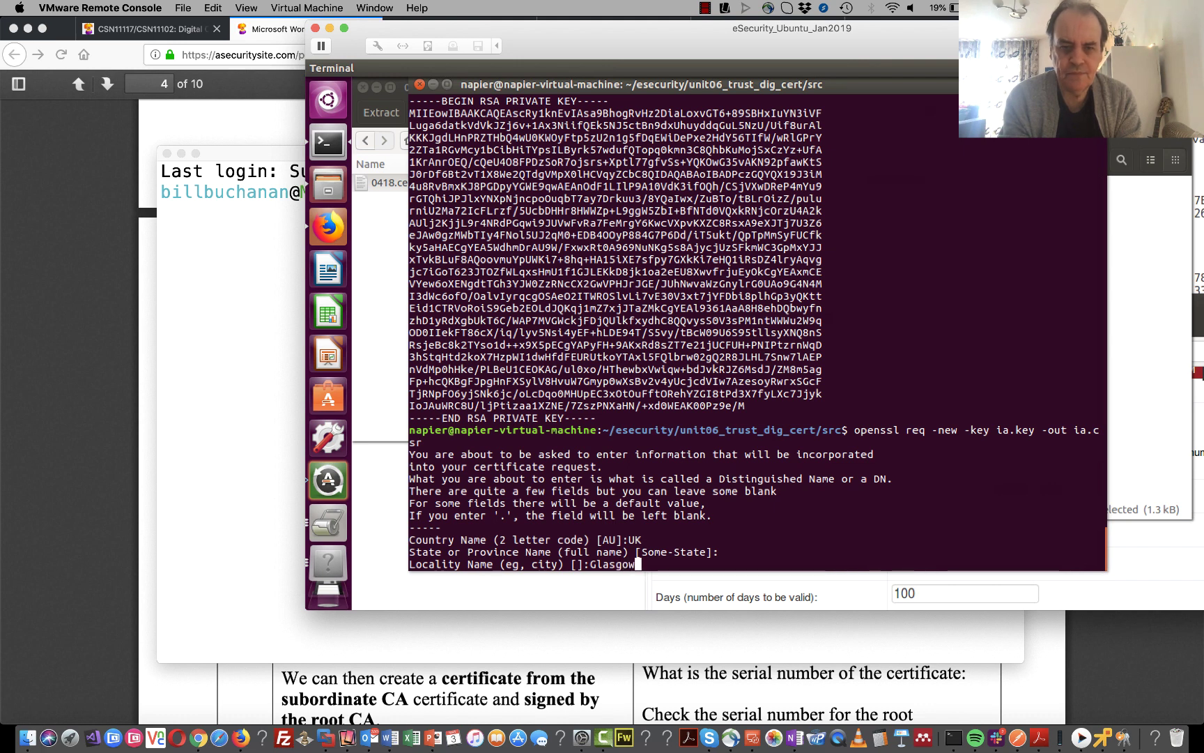
key("Return")
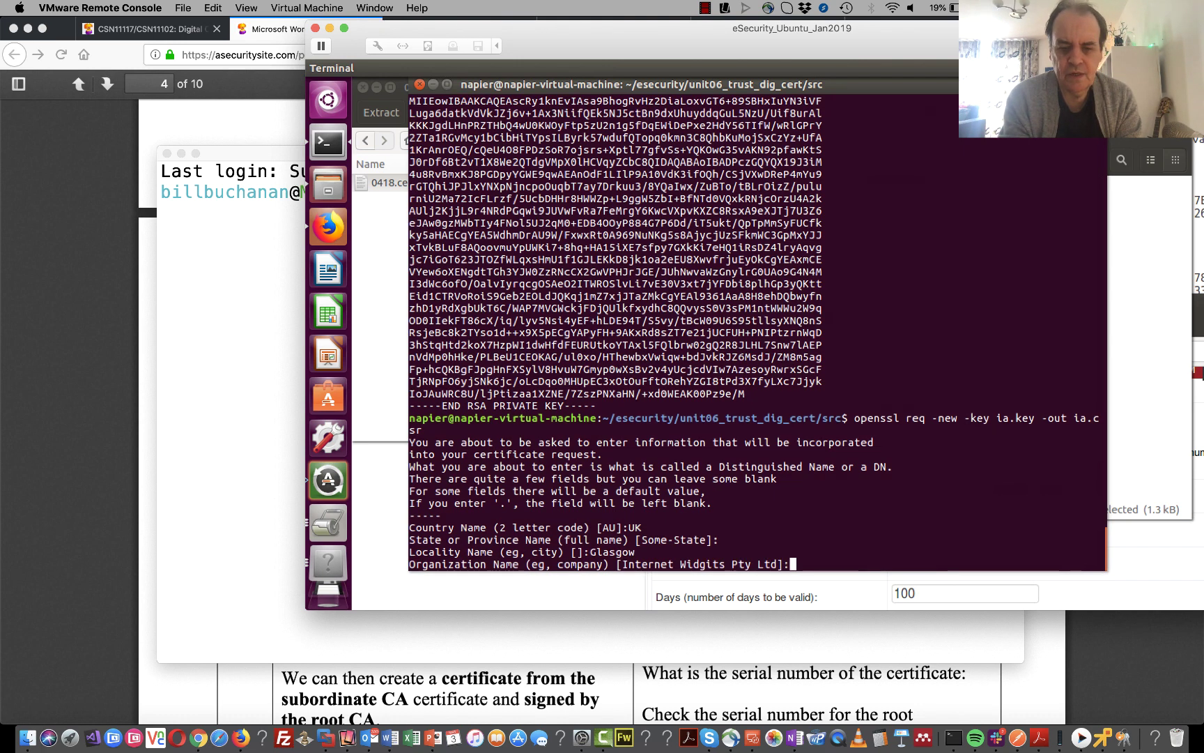
type("My Little Cop")
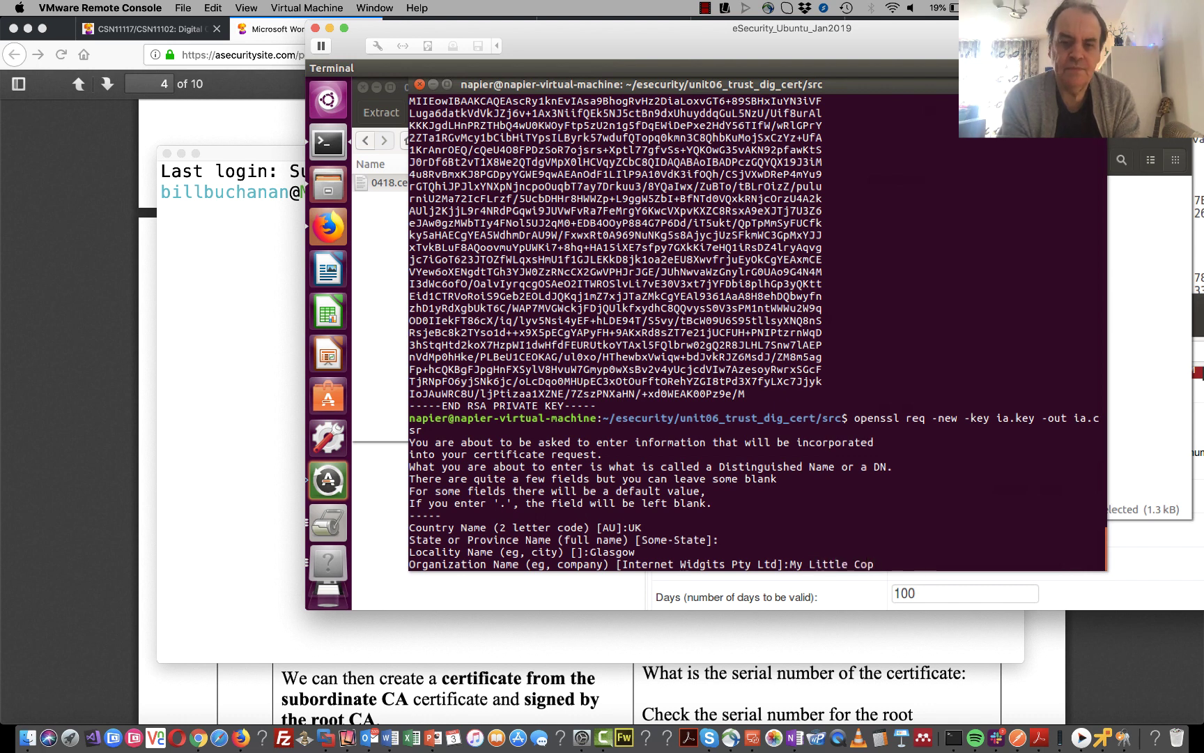
key("BackSpace")
type("rp")
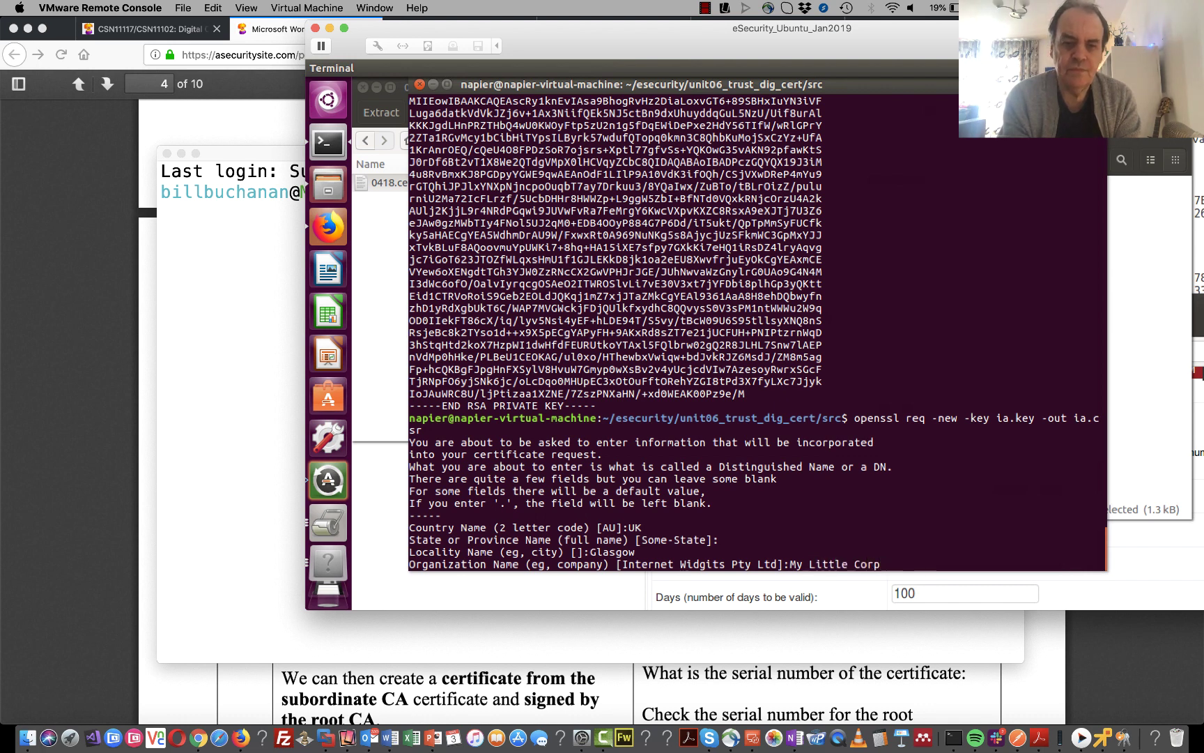
key("Return")
key("Return")
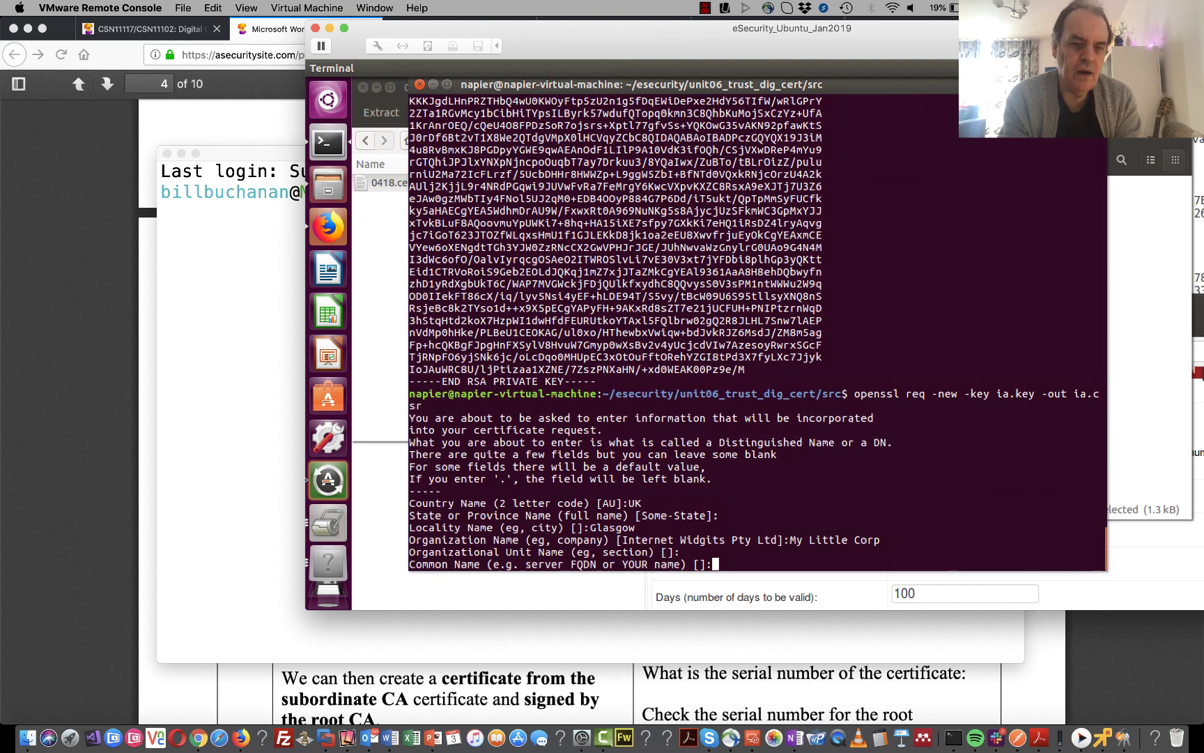
key("Return")
key("Return")
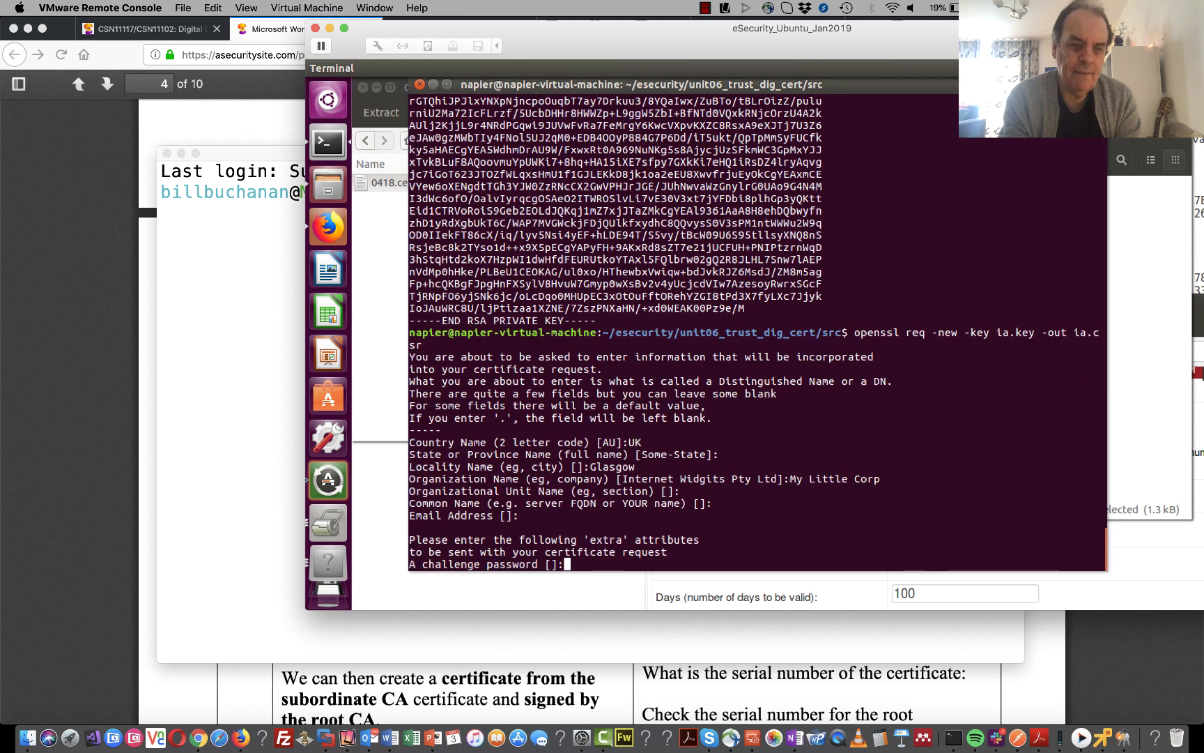
key("Return")
key("Return")
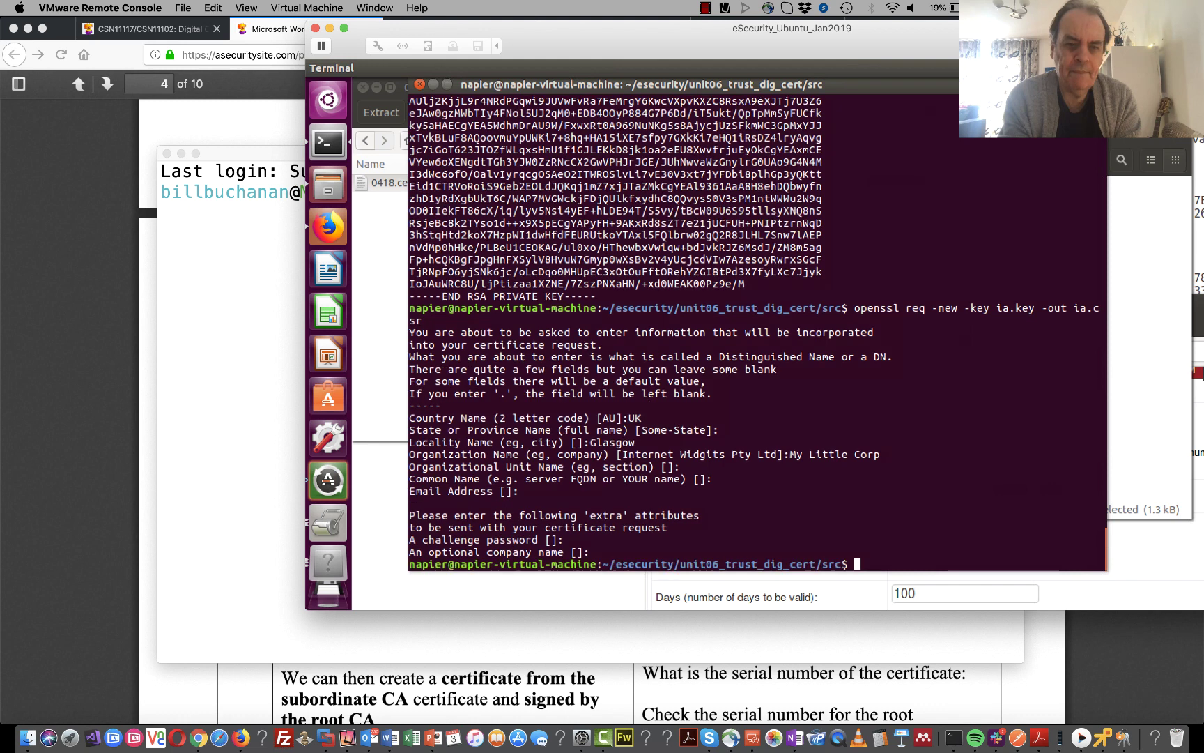
- Print the contents of ia.csr, then bring the lab PDF back to the front
type("cat ")
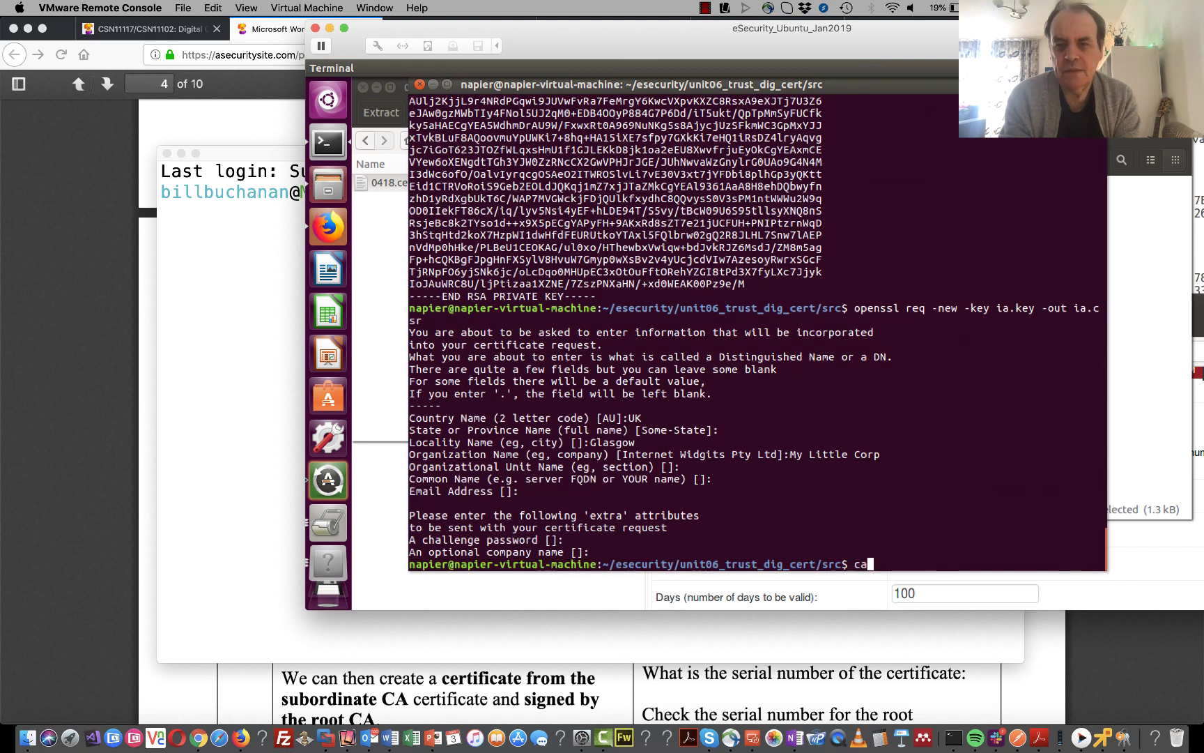
type("ia.")
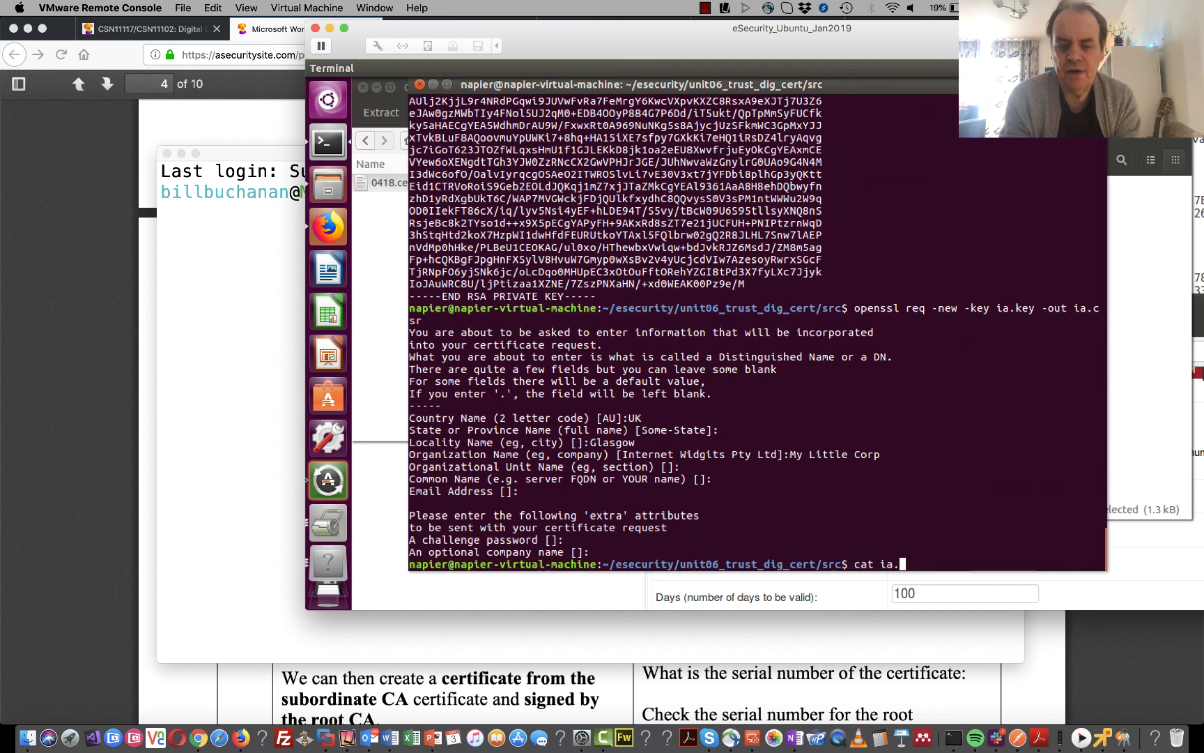
type("csr")
key("Return")
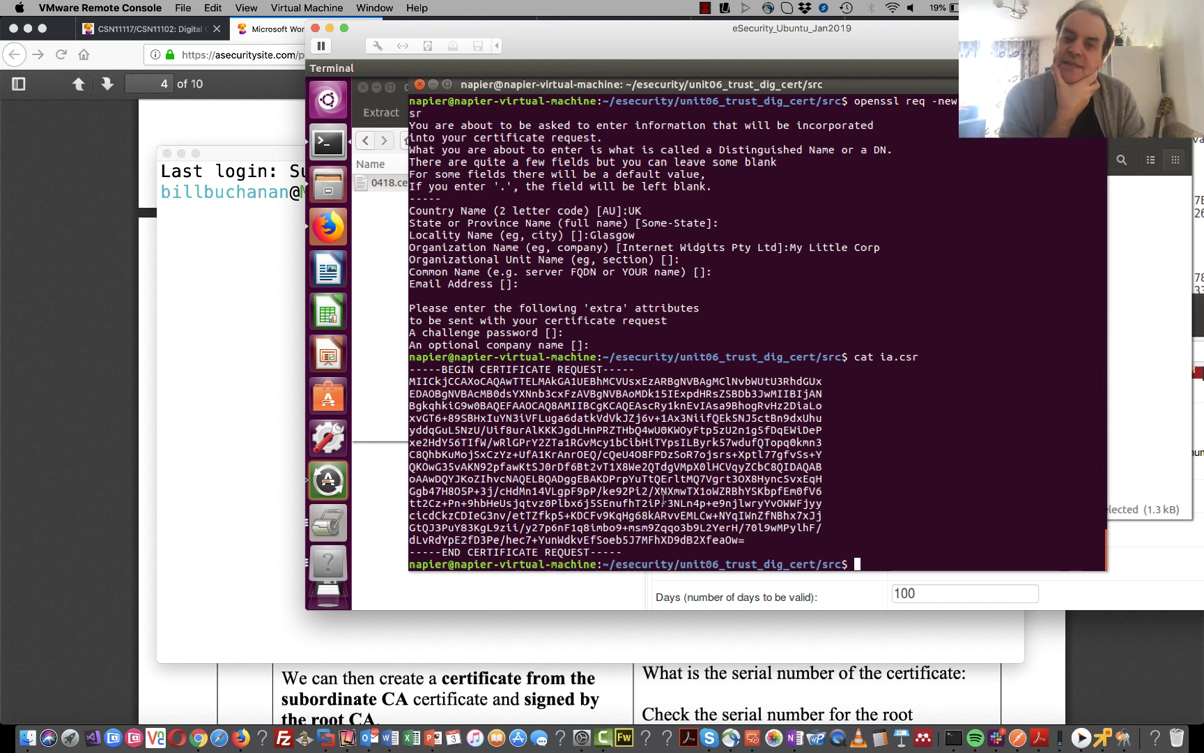
left_click(483, 676)
scroll(348, 622, "down", 4)
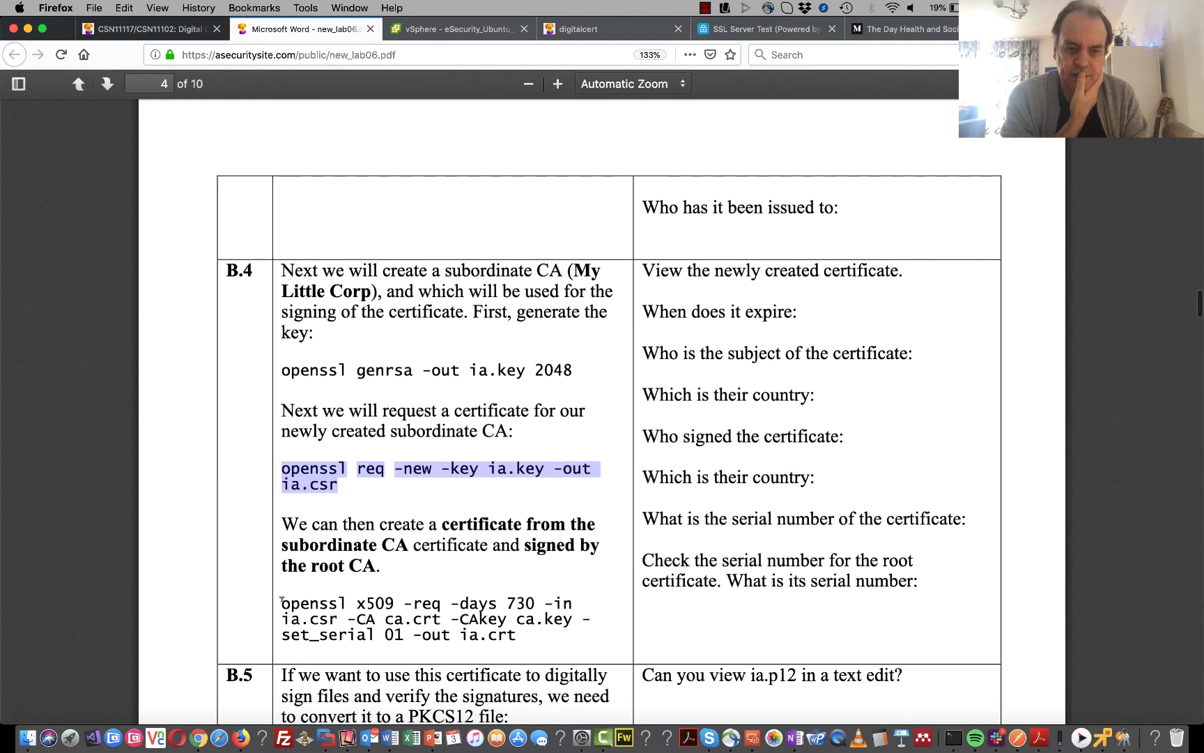
- Copy the openssl x509 command that signs ia.csr with the root CA, then return to the VM terminal
left_click_drag(281, 600, 515, 640)
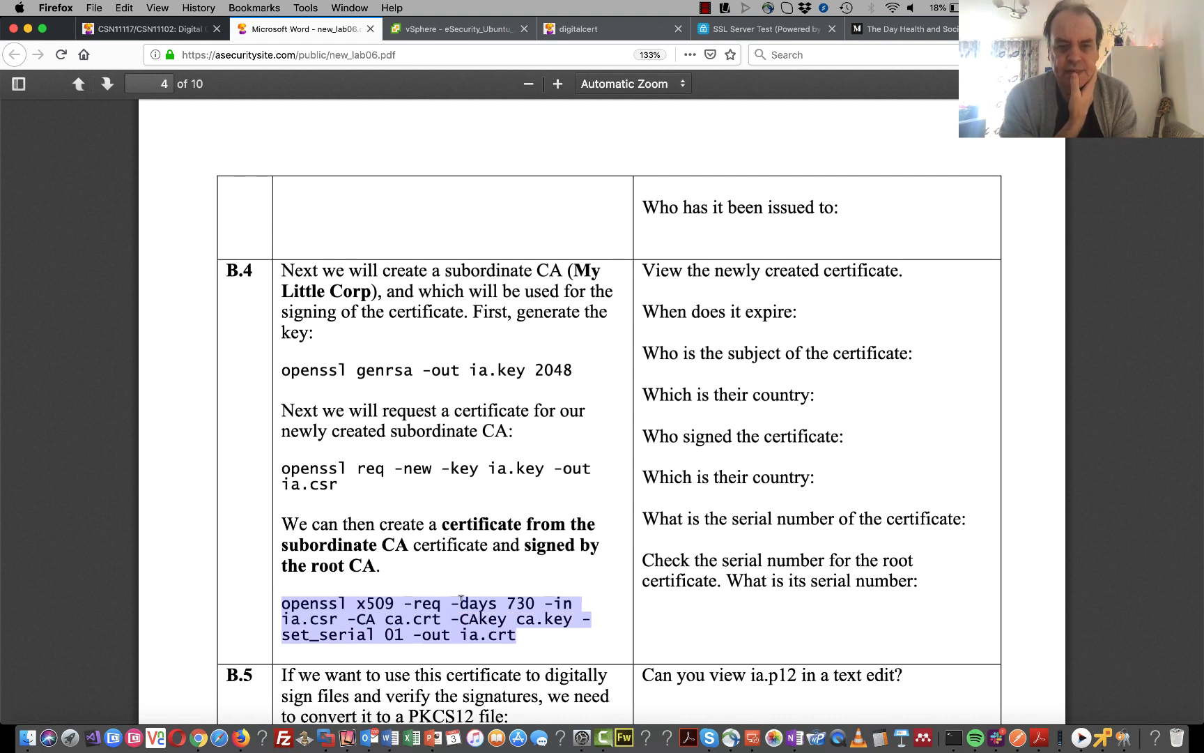
right_click(461, 597)
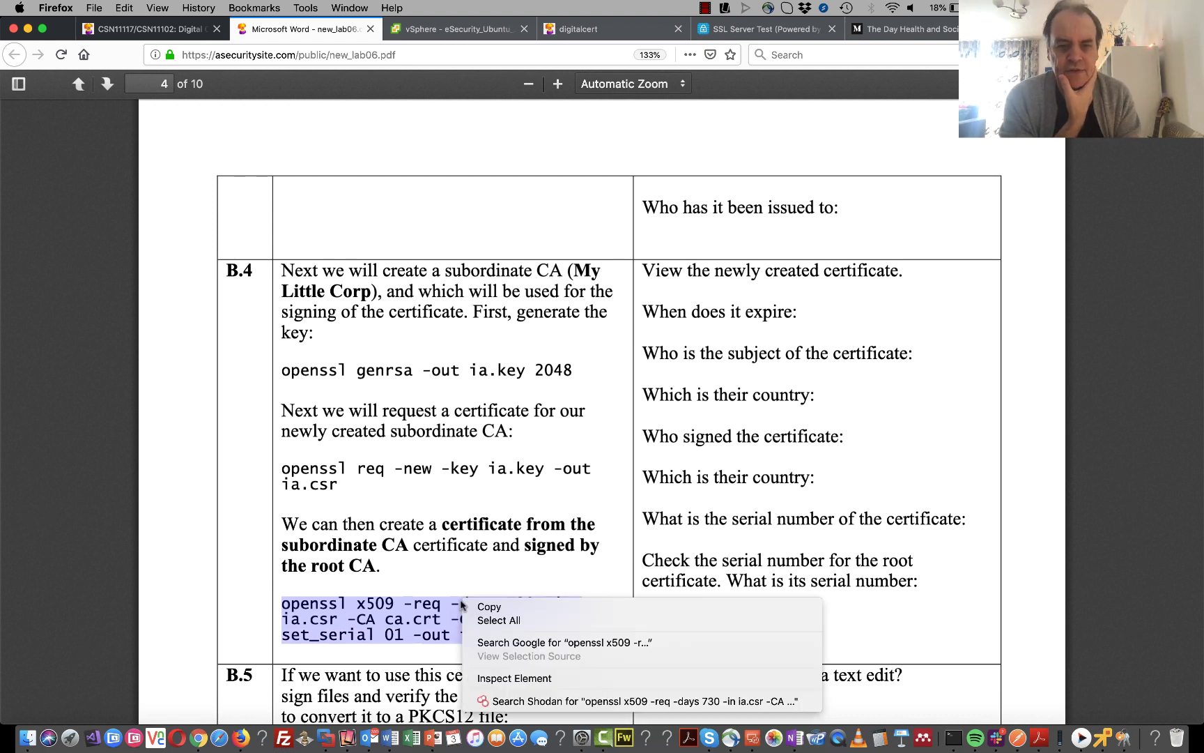
left_click(499, 609)
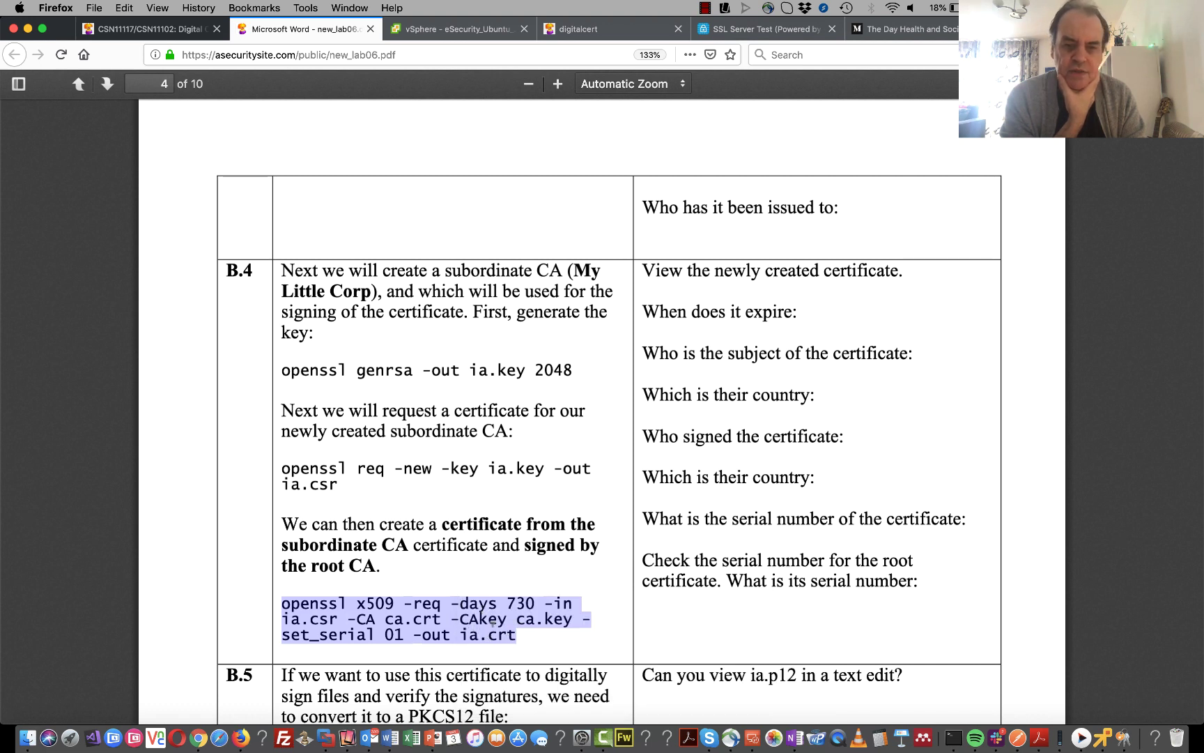
left_click(1108, 720)
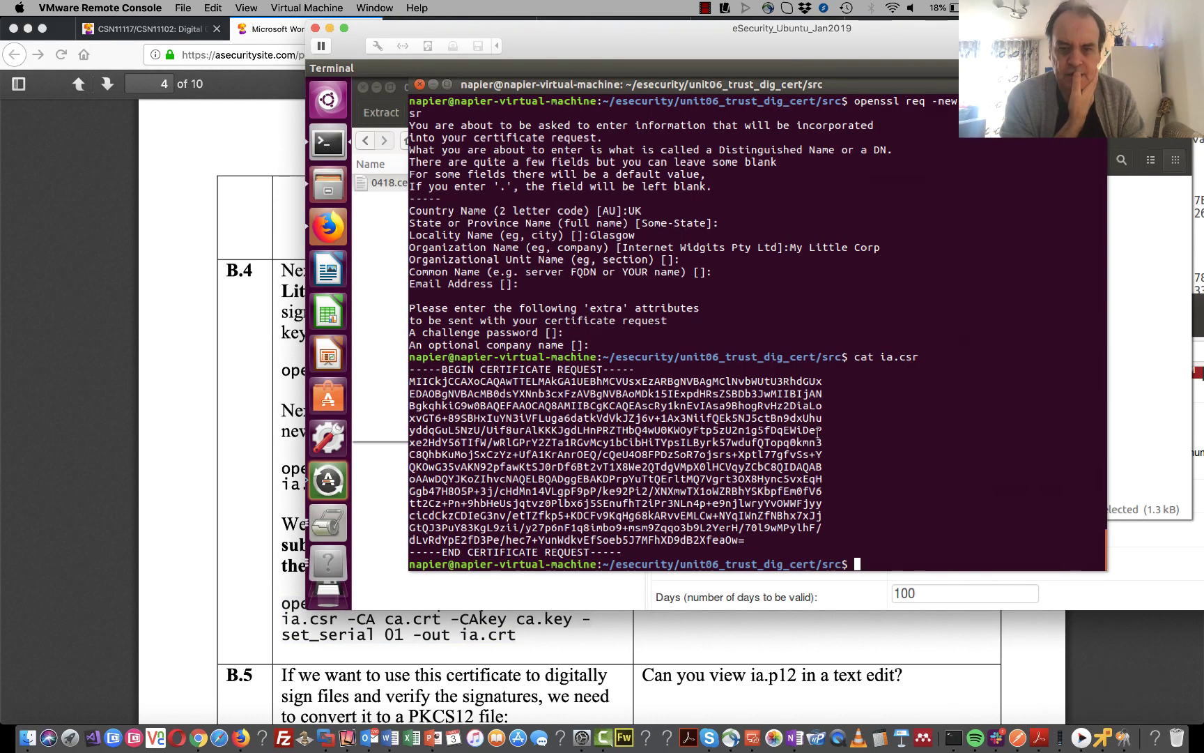
- Paste and run the x509 command so the root CA signs ia.csr into ia.crt for 730 days
right_click(860, 494)
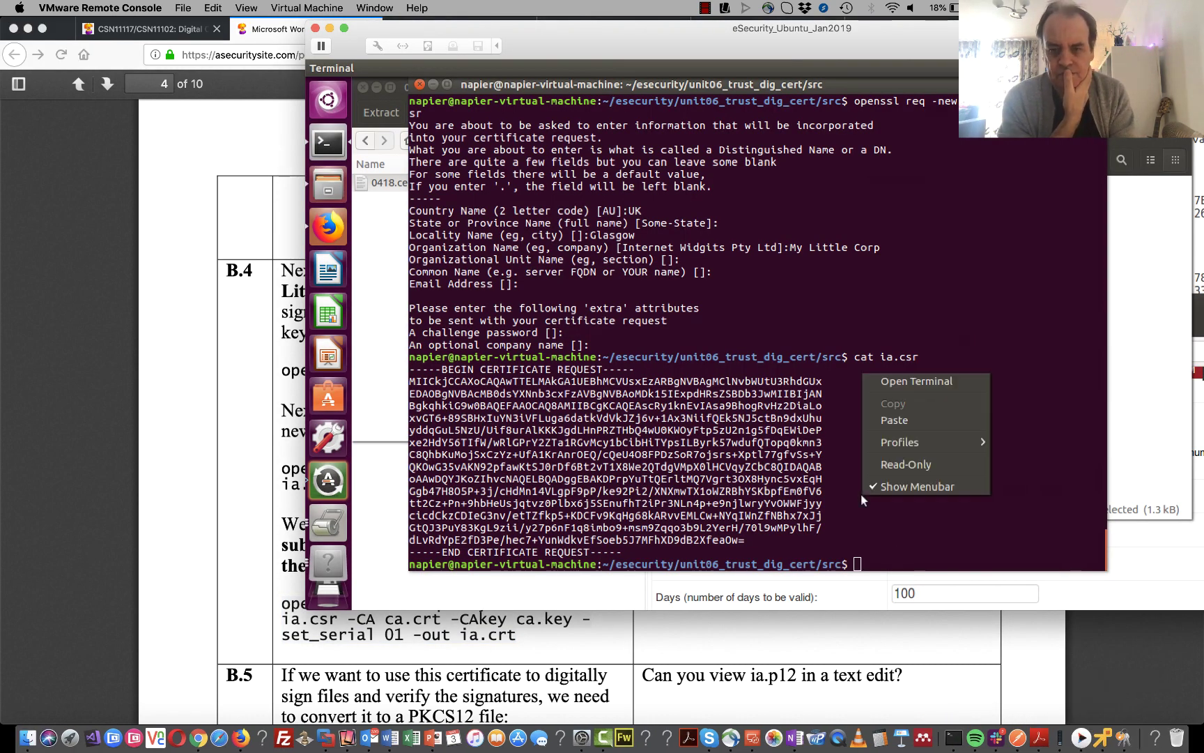
left_click(895, 419)
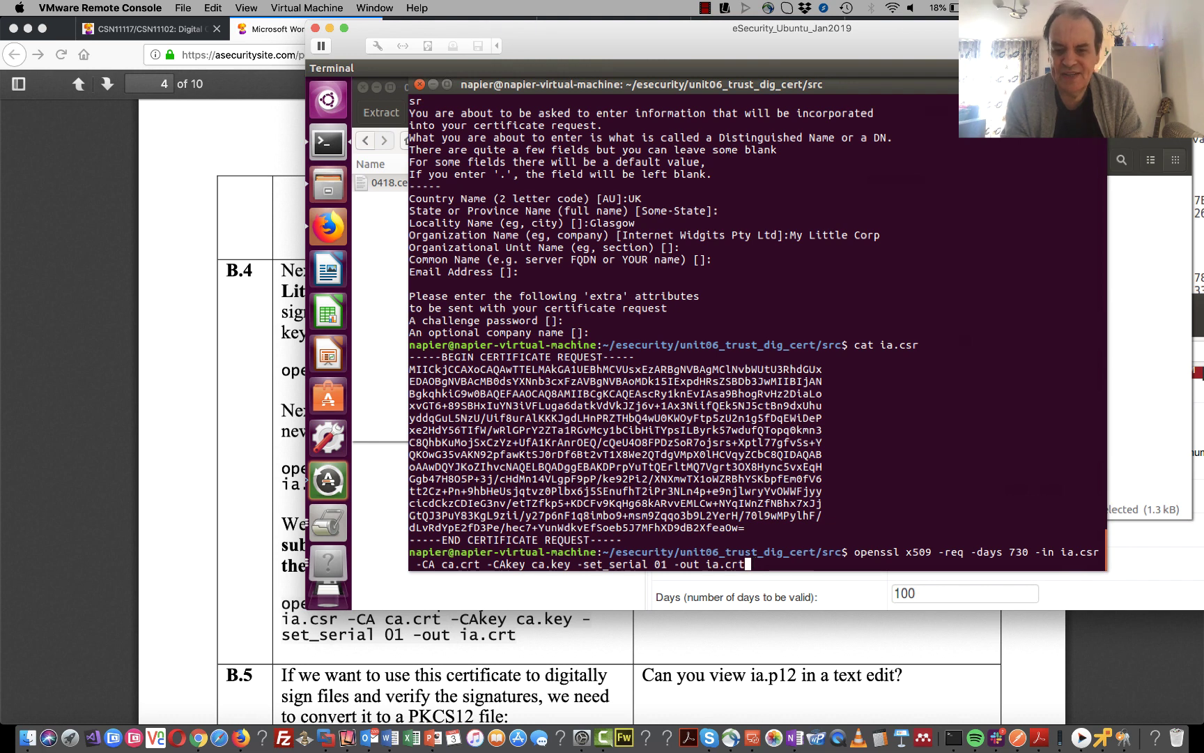
key("Return")
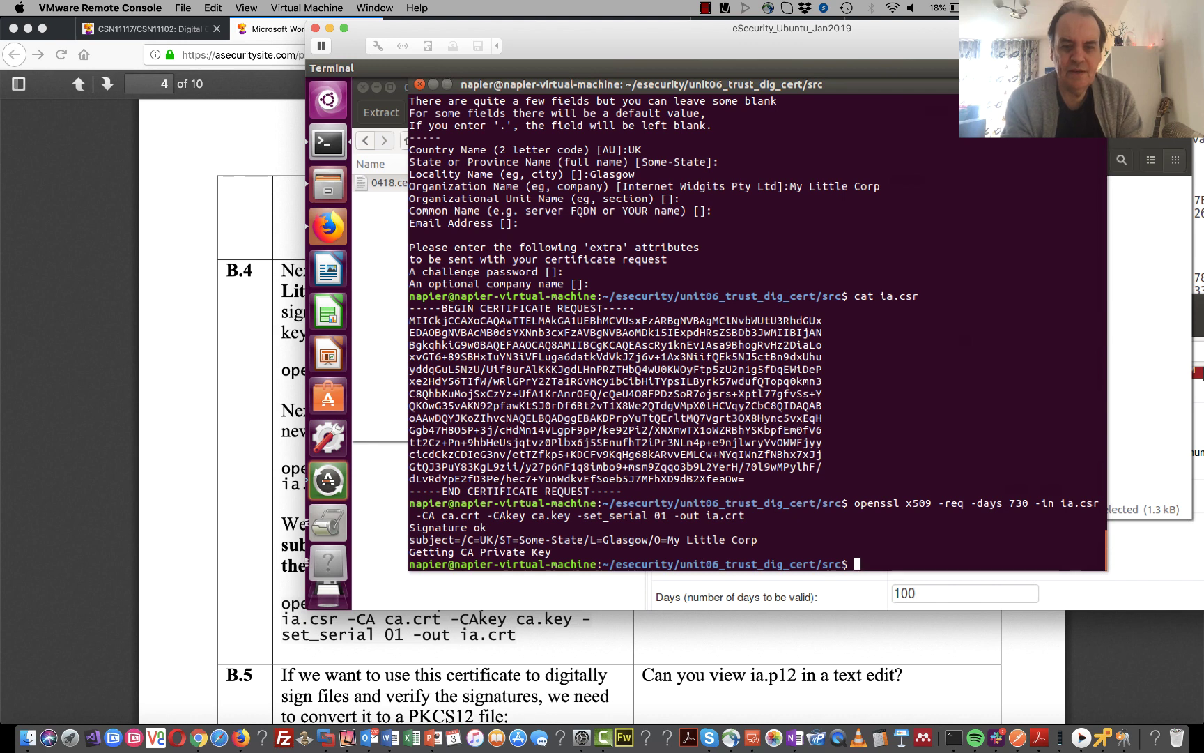
- List the root CA files with ls ca* and print the contents of ia.crt
type("ls ca(")
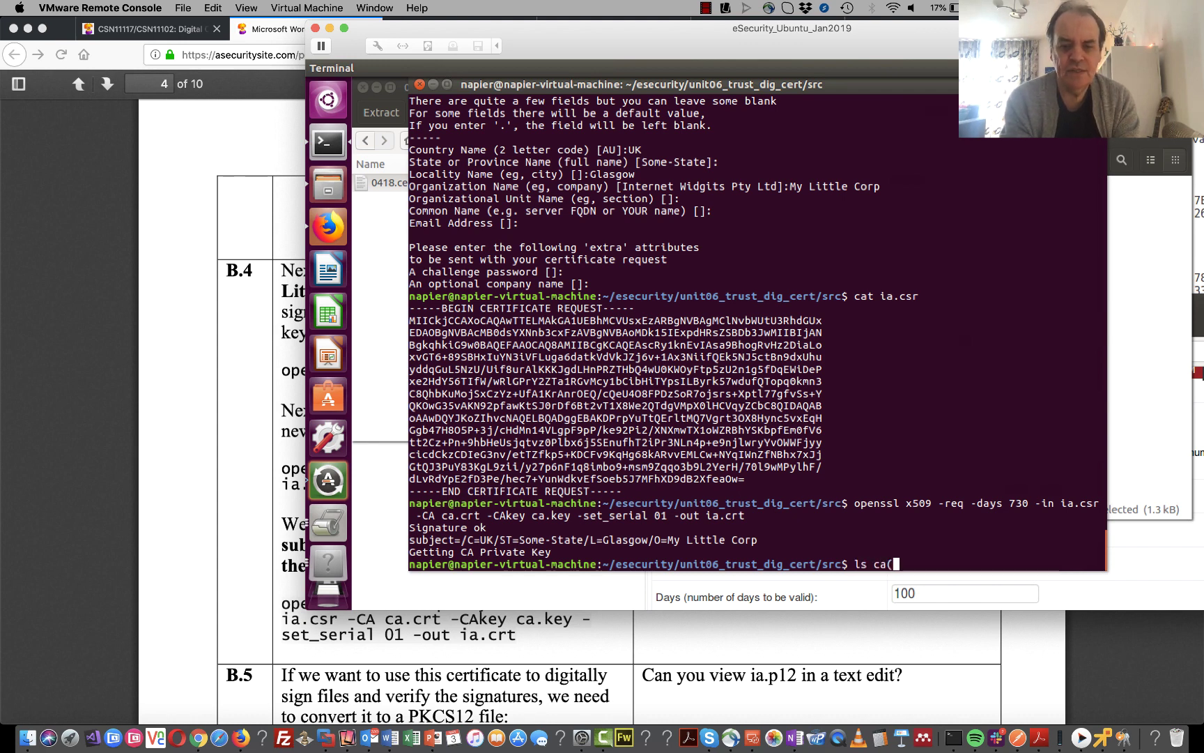
key("BackSpace")
type("*")
key("Return")
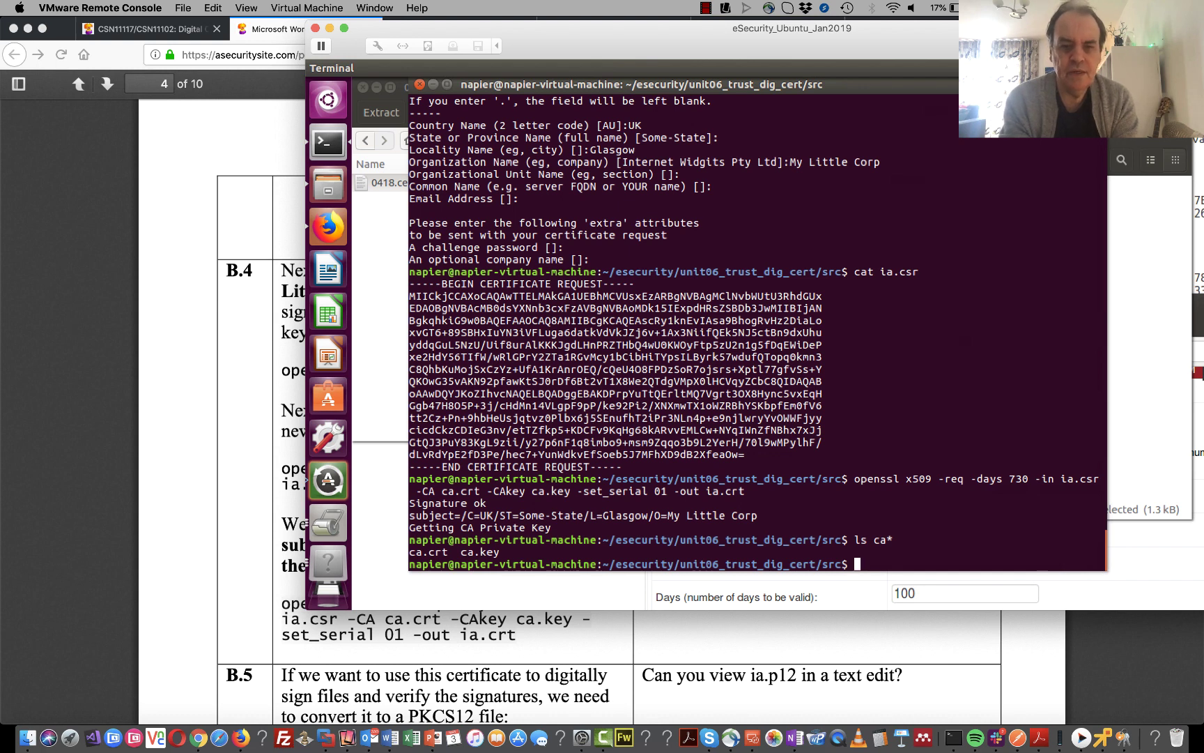
type("cat")
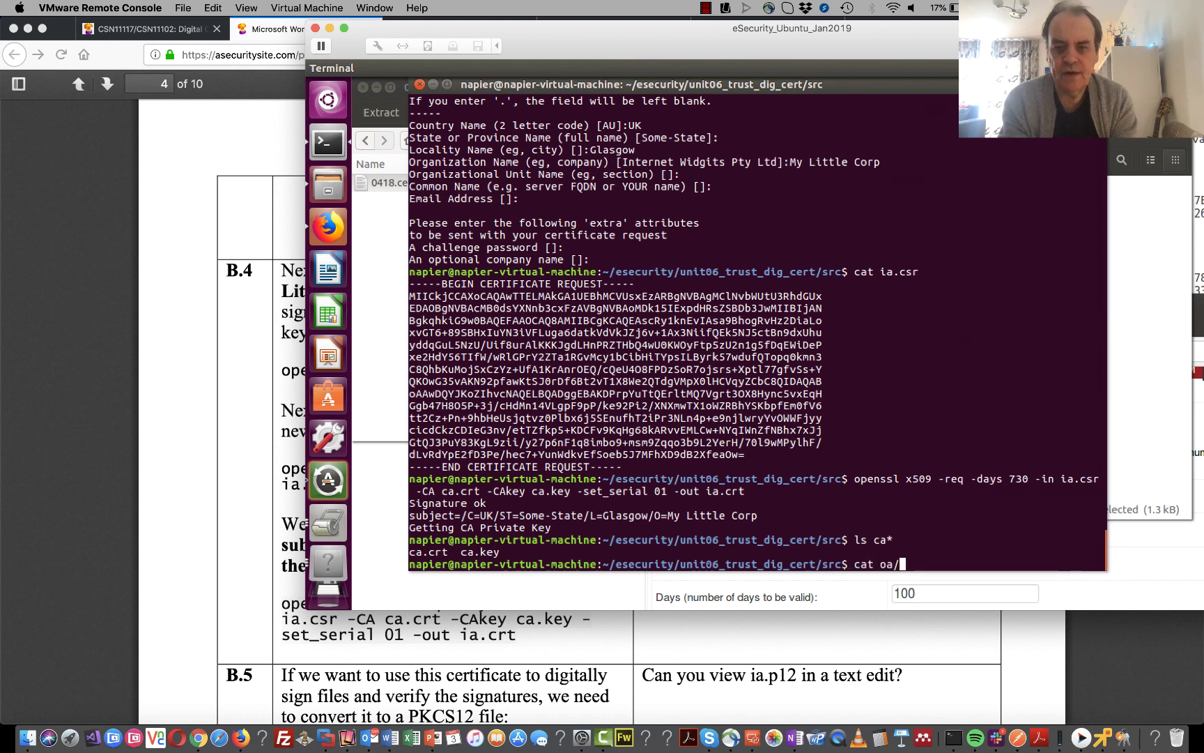
type(" ia.crt")
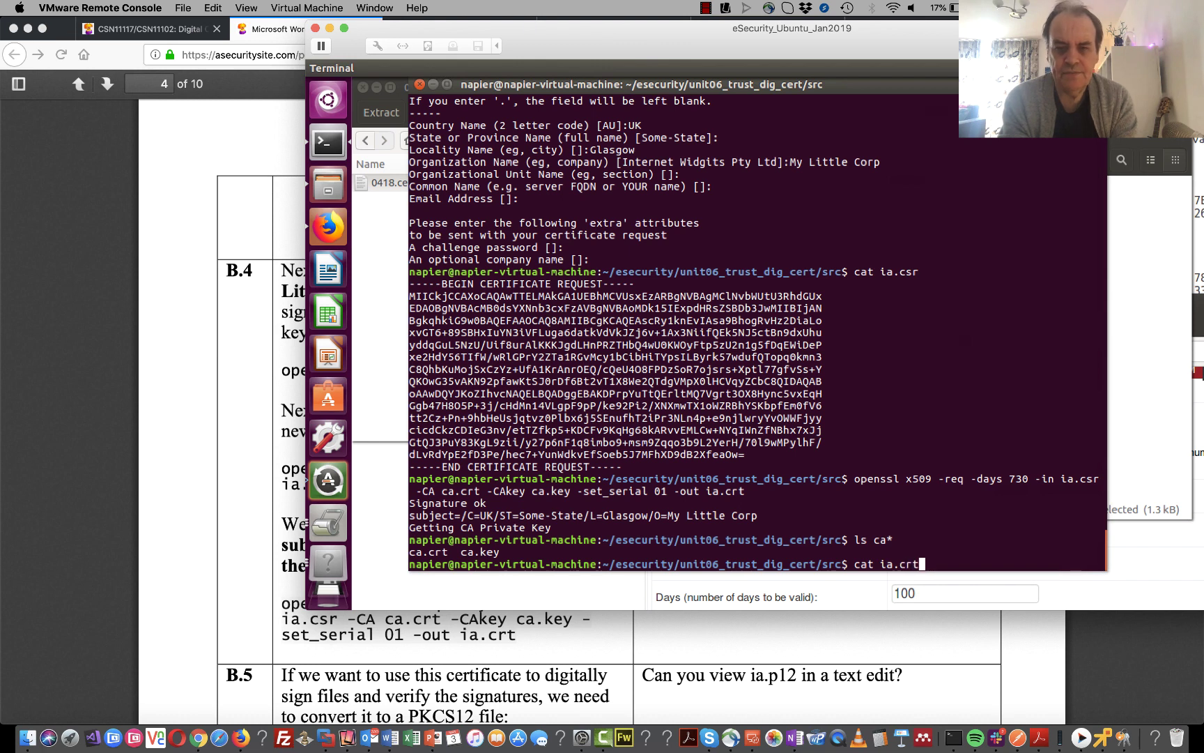
key("Return")
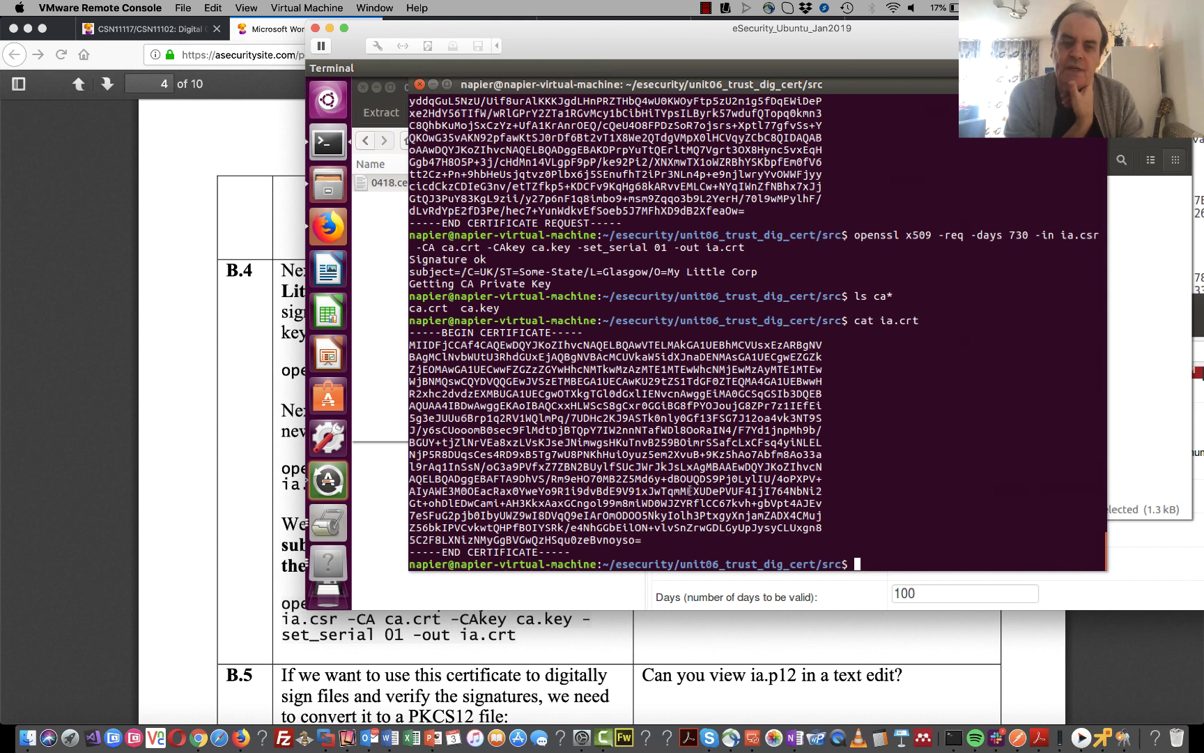
- Open the src folder in the file manager and open ia.crt in the certificate viewer
left_click(328, 185)
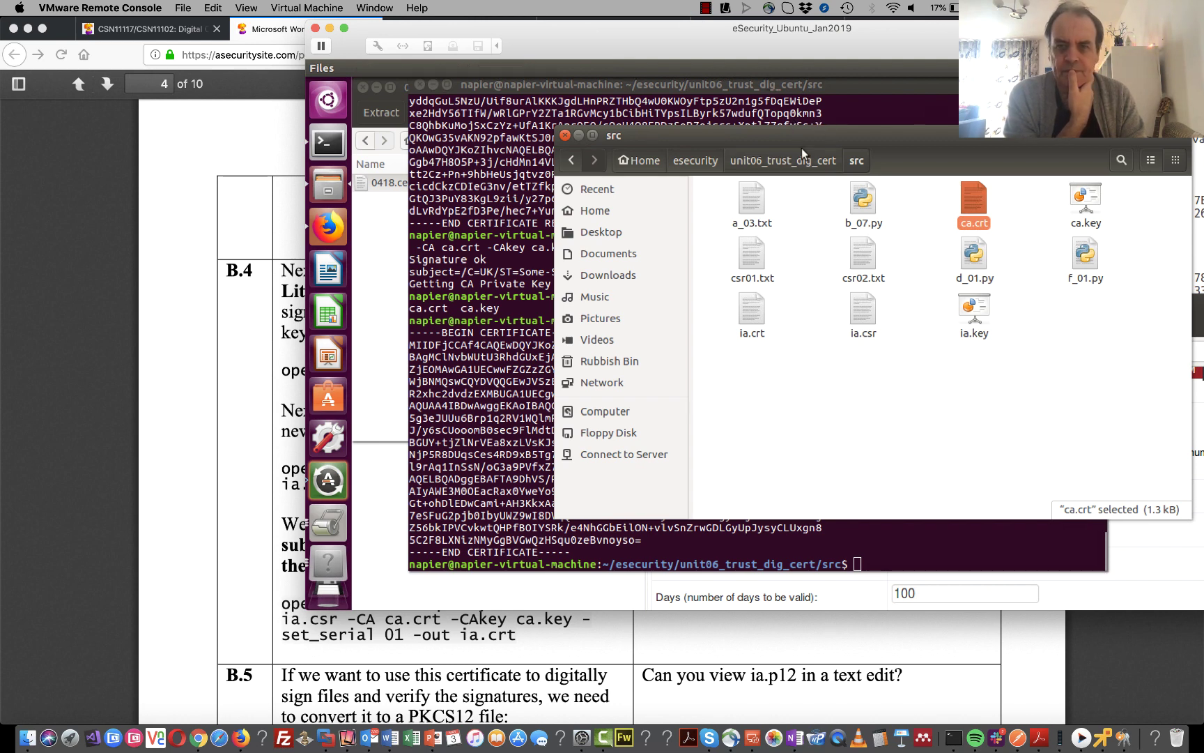
mouse_move(785, 126)
left_mouse_down()
mouse_move(911, 341)
mouse_move(867, 342)
mouse_move(701, 140)
left_mouse_up()
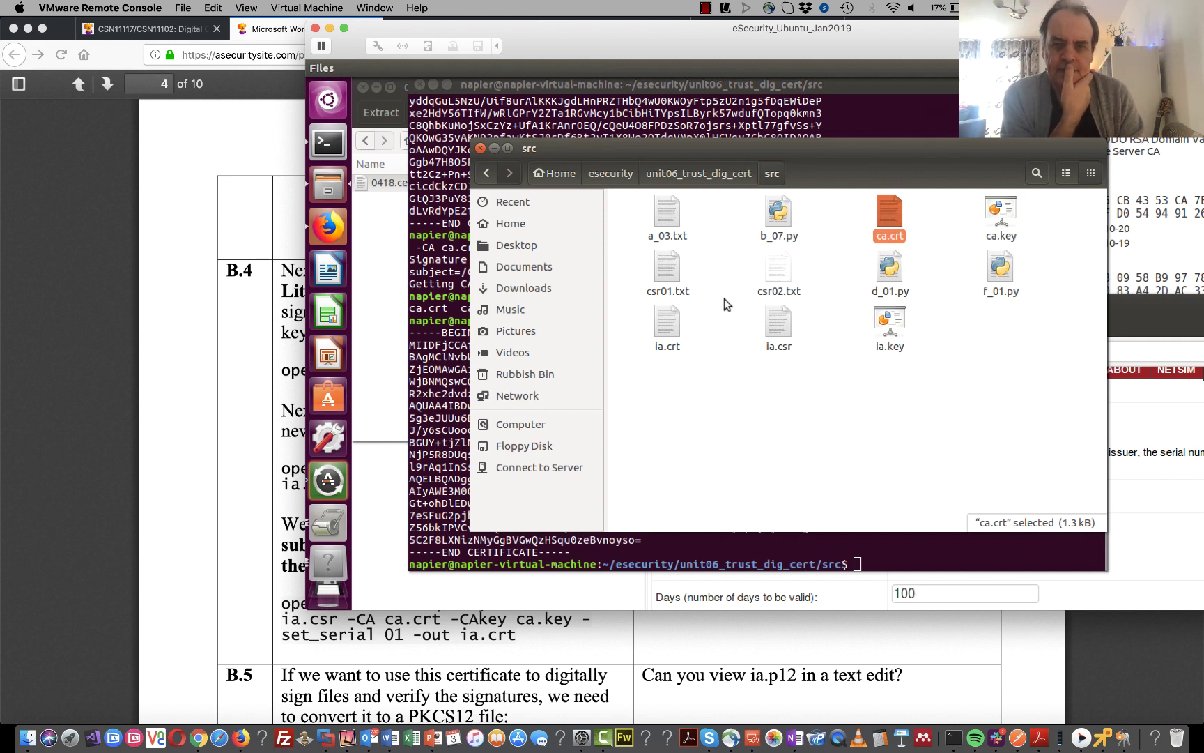
double_click(669, 317)
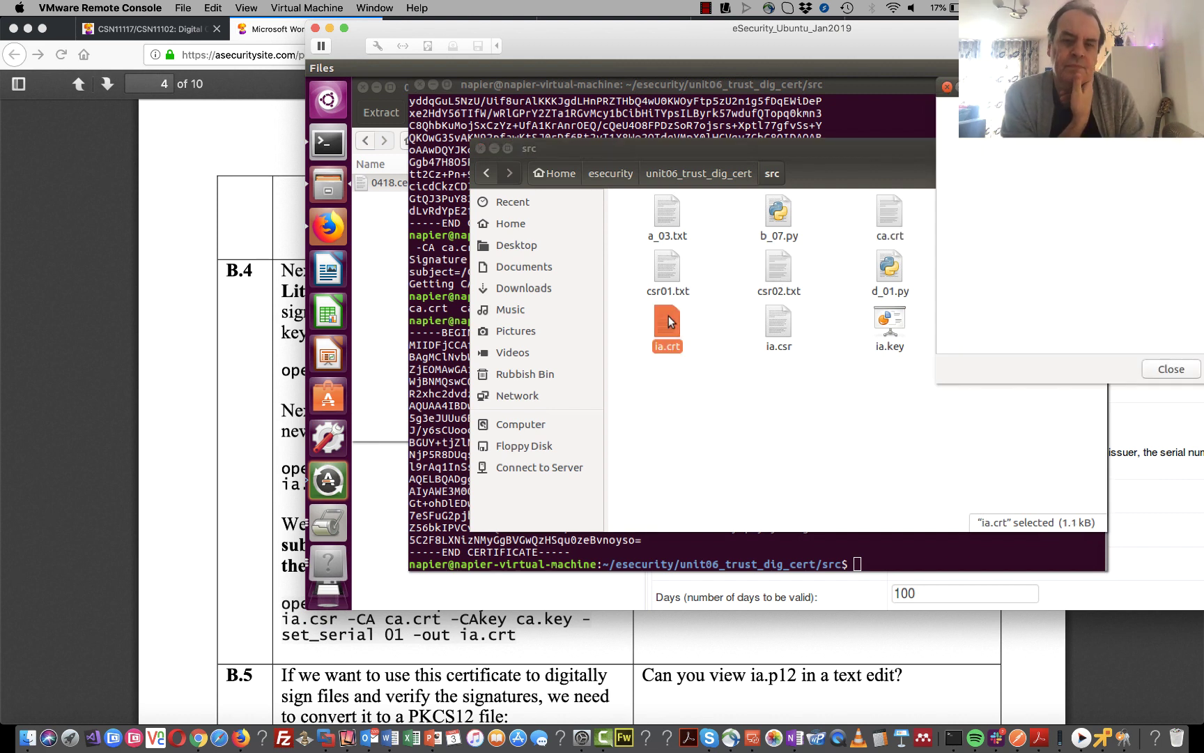
left_click_drag(1027, 80, 660, 133)
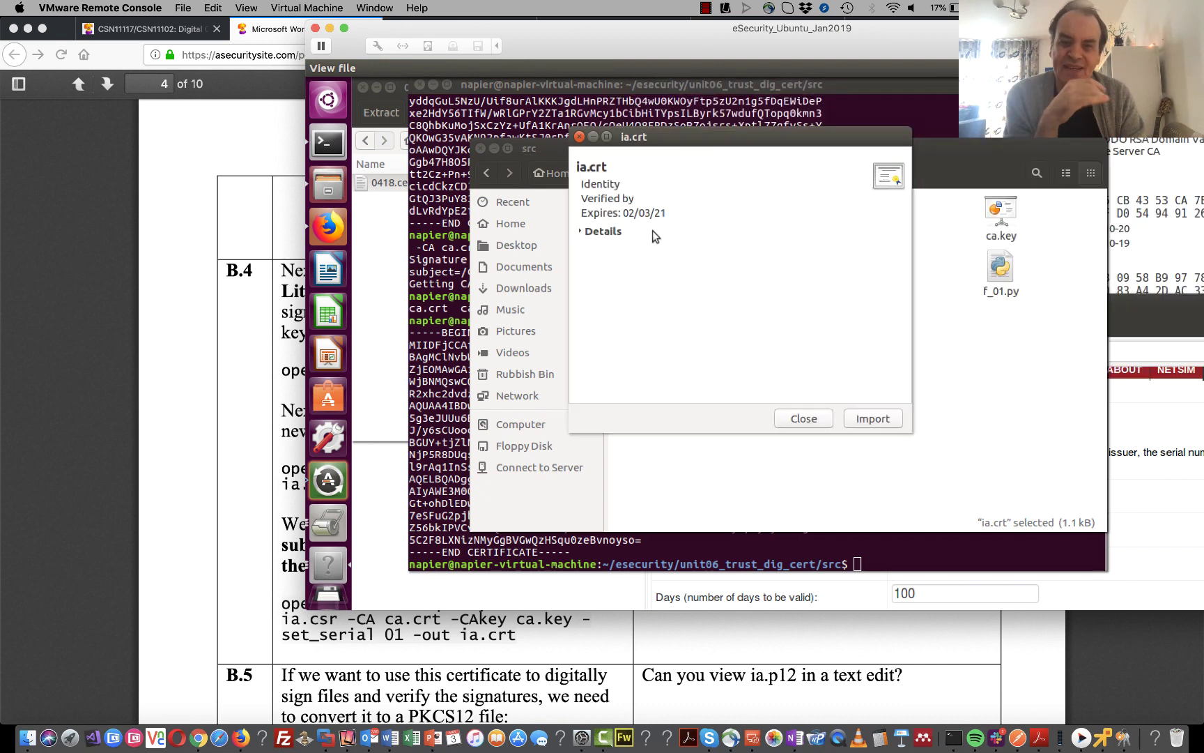
- Review ia.crt's subject, issuer, validity dates and RSA 2048-bit key details, then close the viewer
left_click(581, 231)
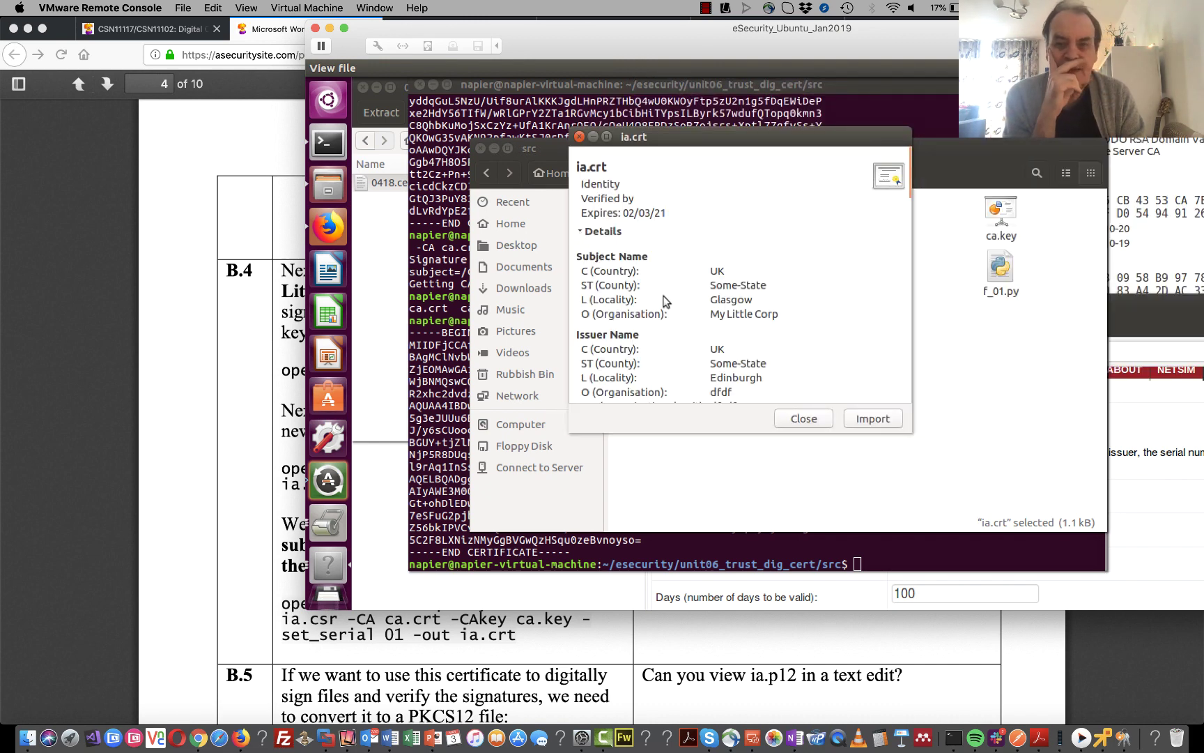
left_click_drag(716, 356, 733, 392)
left_click(724, 298)
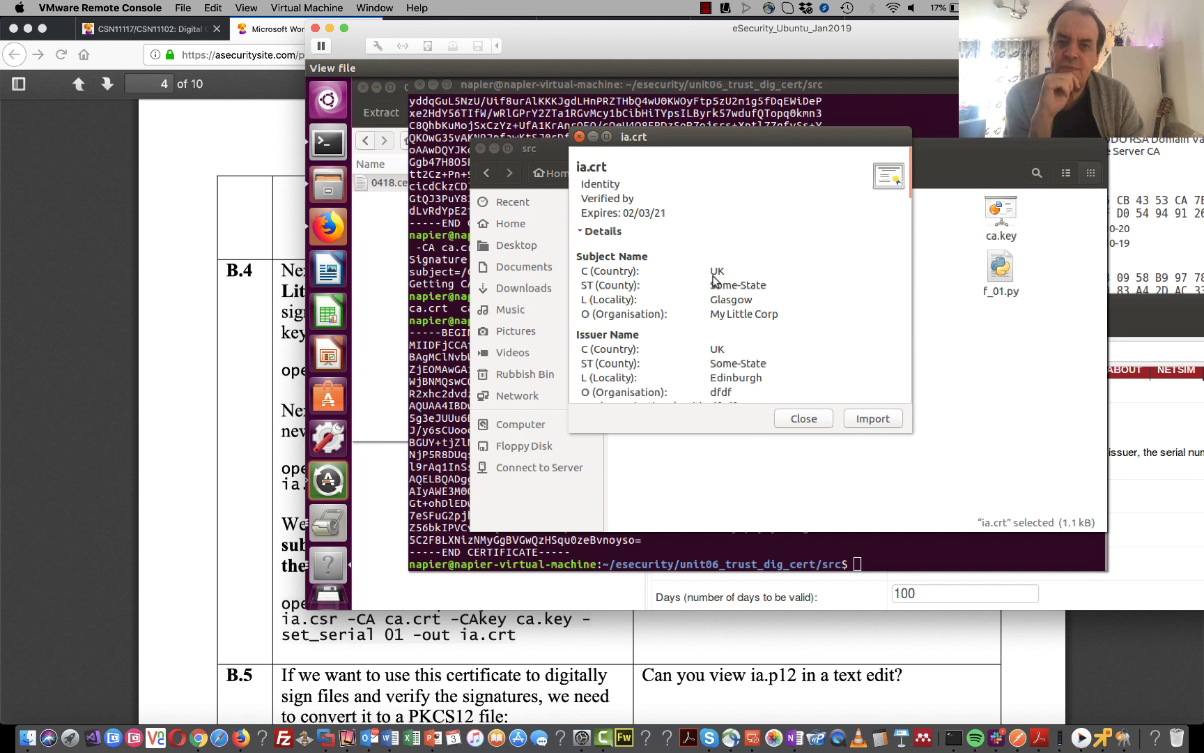
left_click_drag(714, 279, 768, 317)
left_click(742, 363)
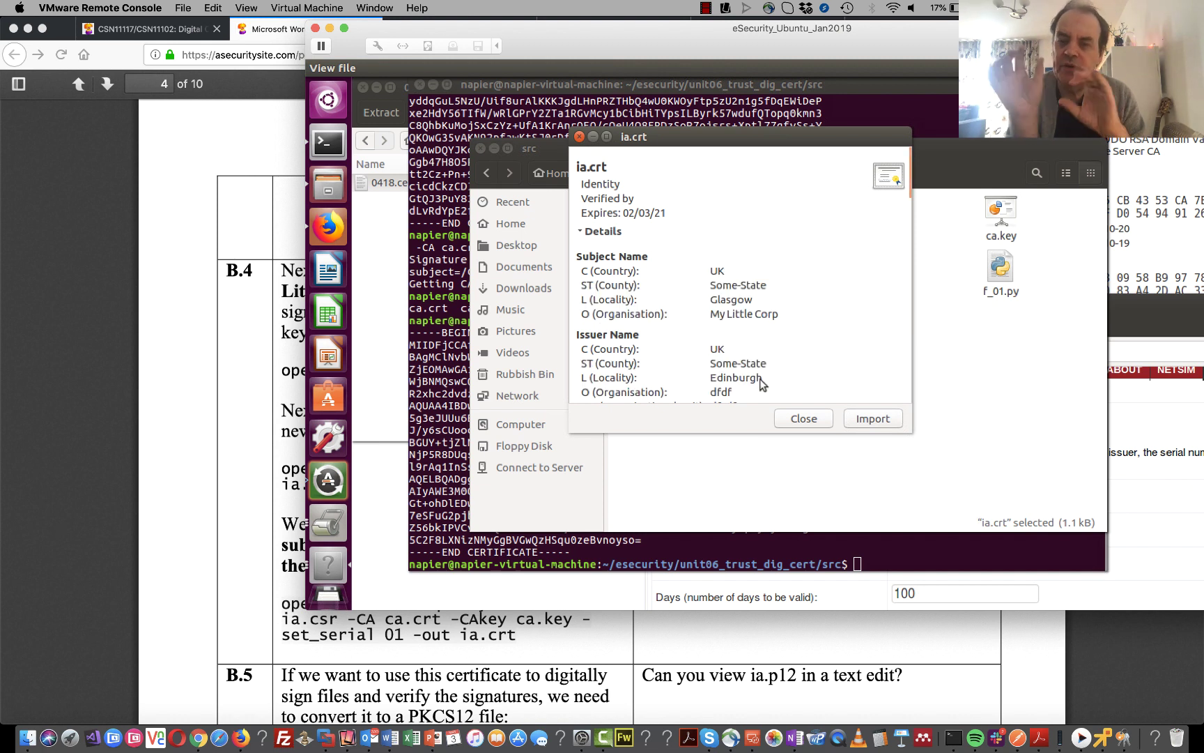
left_click_drag(761, 379, 718, 360)
scroll(718, 359, "down", 4)
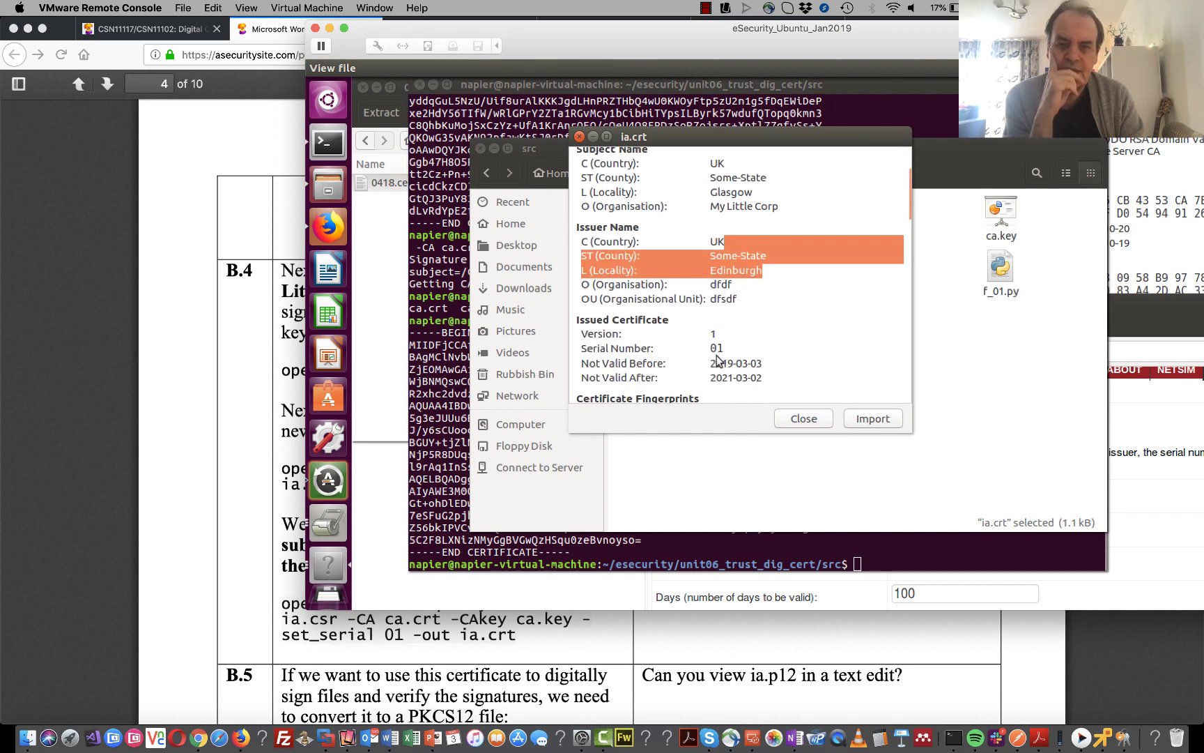
scroll(718, 359, "down", 10)
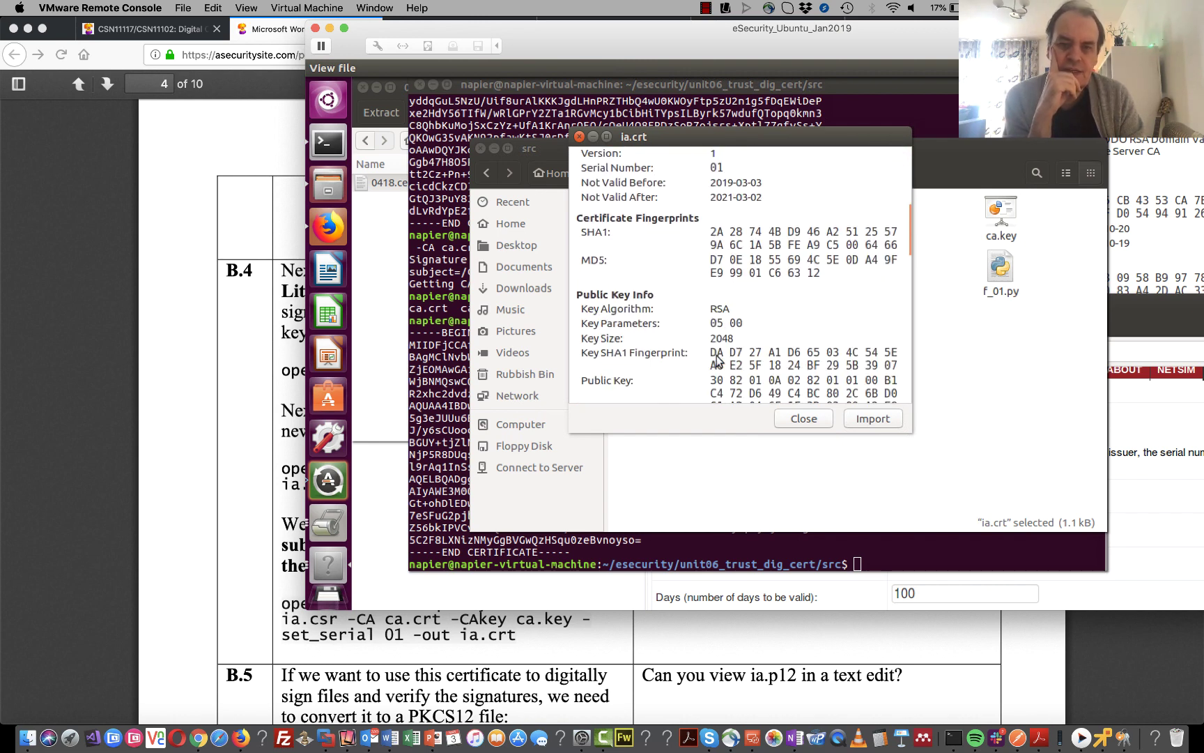
scroll(718, 360, "down", 5)
scroll(718, 359, "up", 10)
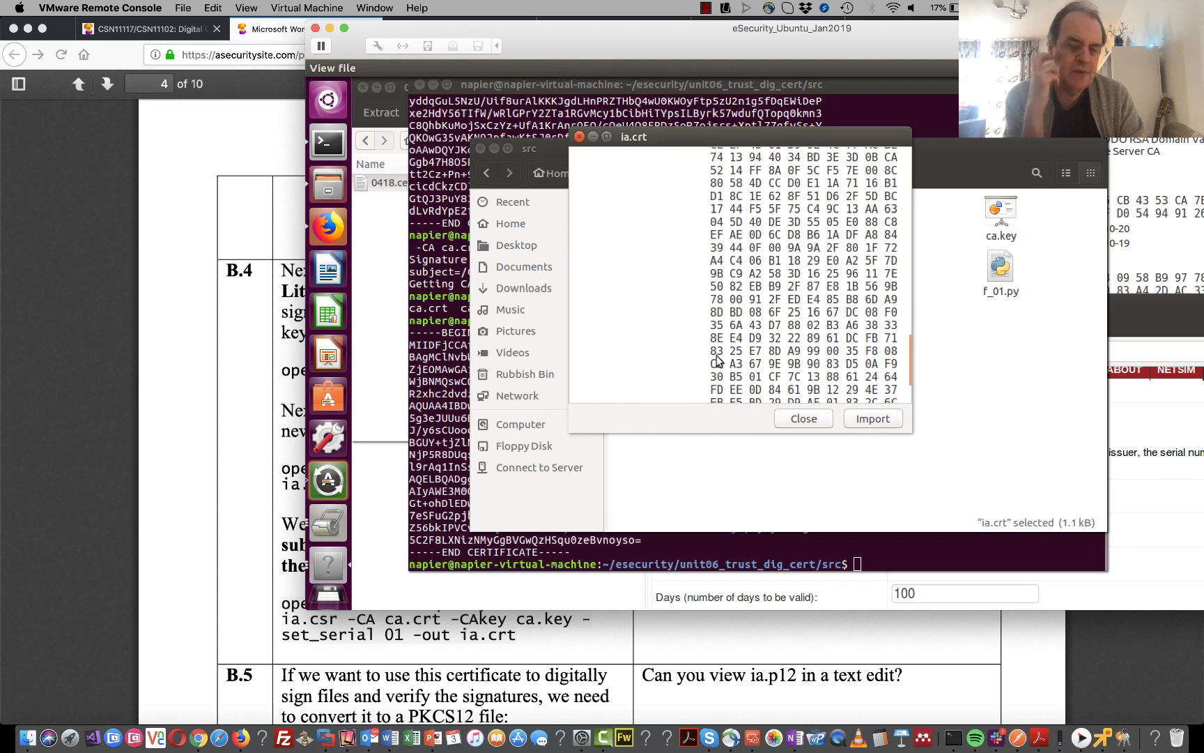
scroll(718, 359, "up", 4)
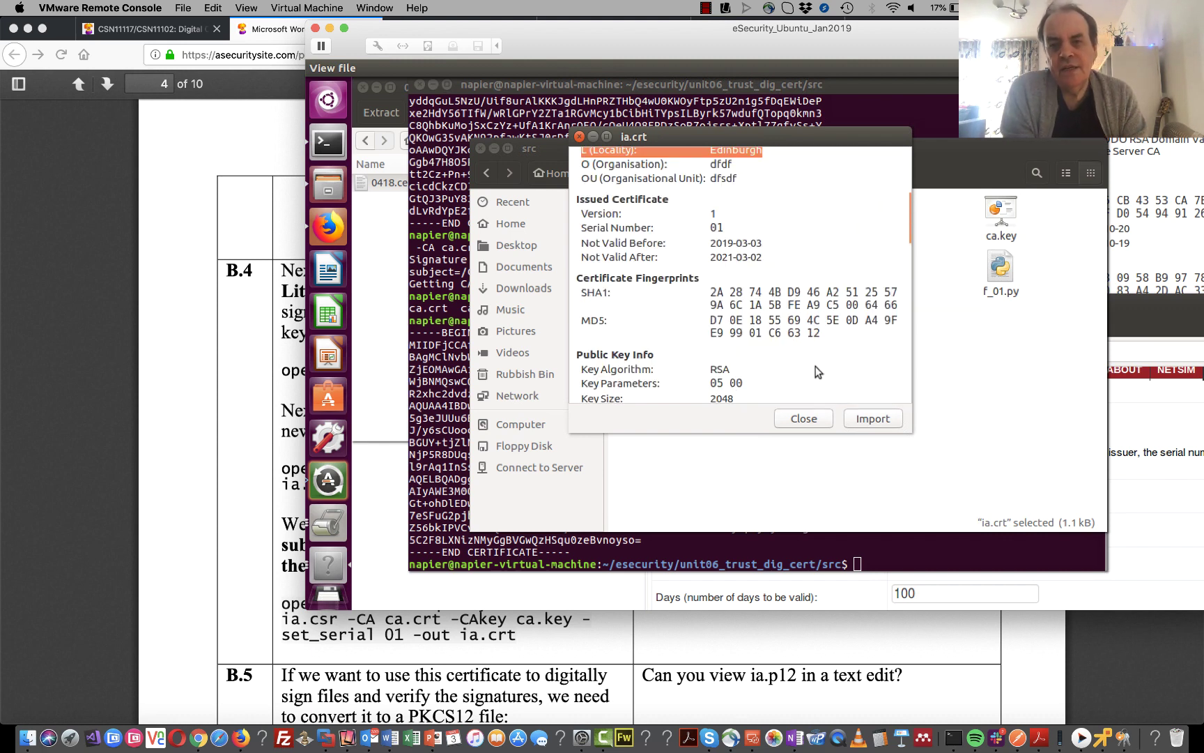
left_click(805, 418)
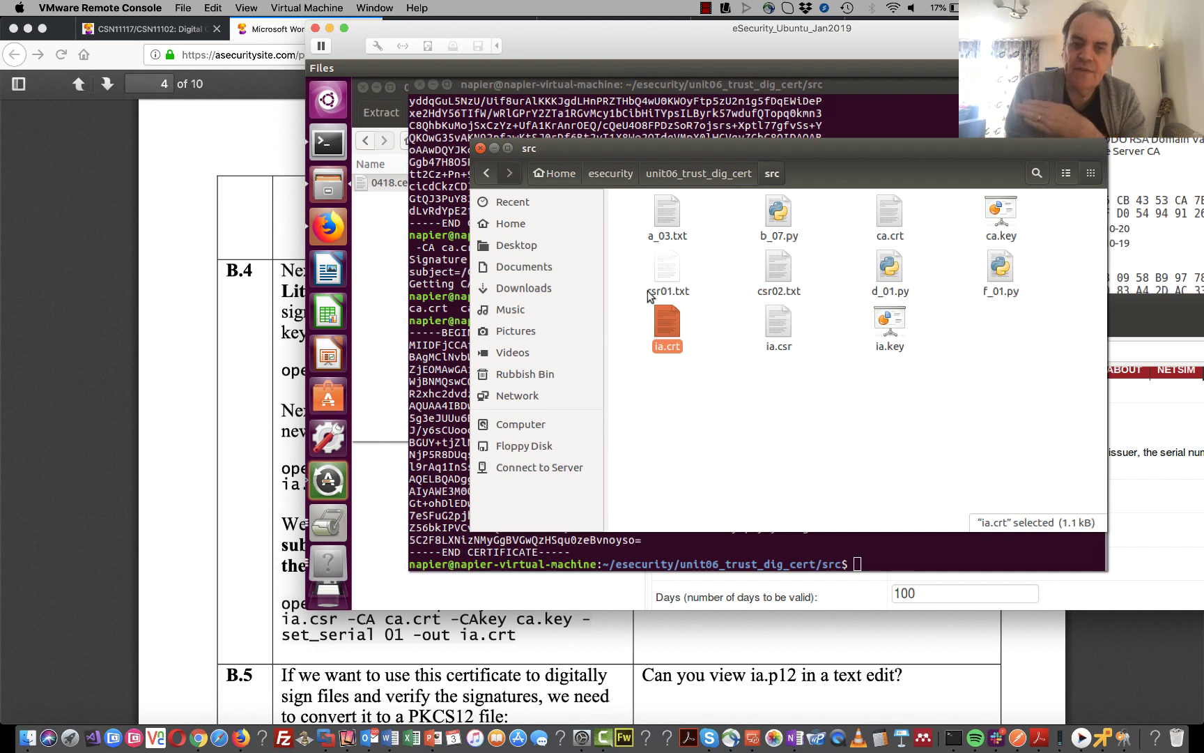
- Bring the Firefox lab instructions PDF back in front of the Ubuntu session
left_click(273, 411)
- Select the B.5 openssl pkcs12 export command in the lab PDF
scroll(273, 411, "down", 5)
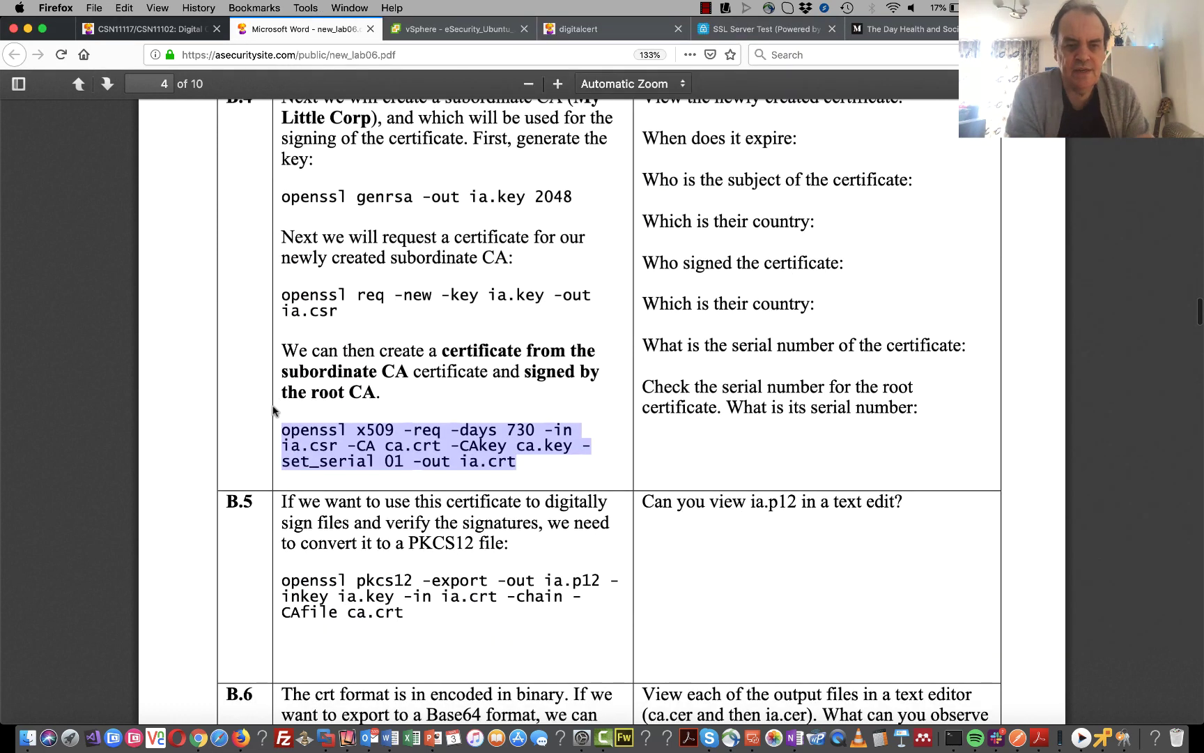
left_click(296, 579)
left_click_drag(296, 580, 403, 618)
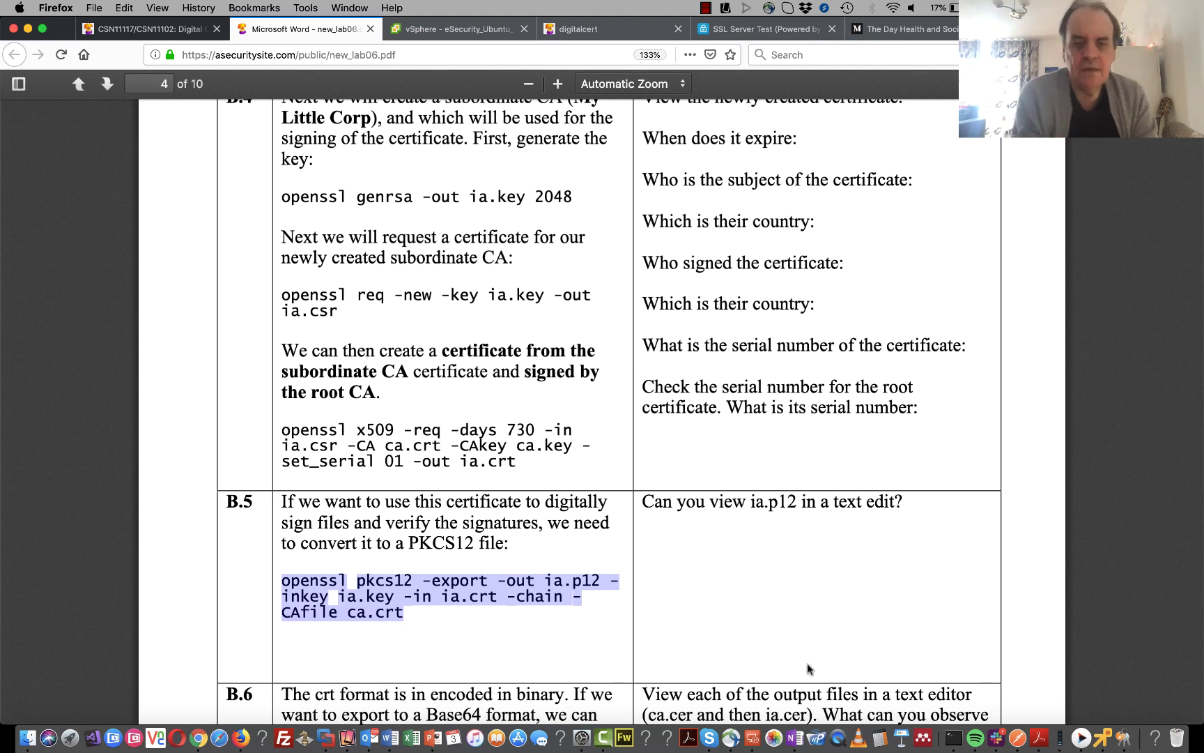
- Paste the pkcs12 command into the Ubuntu terminal, insert the missing space before pkcs12, and run it
left_click(1107, 726)
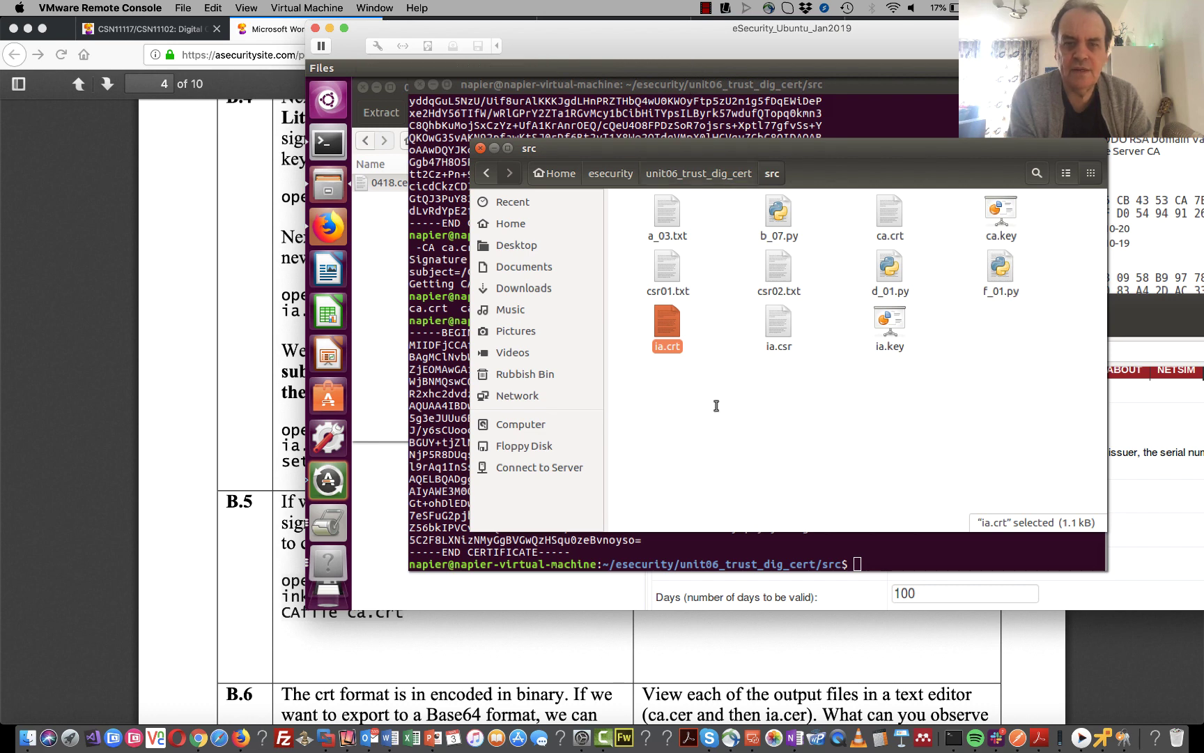
key("alt+Tab")
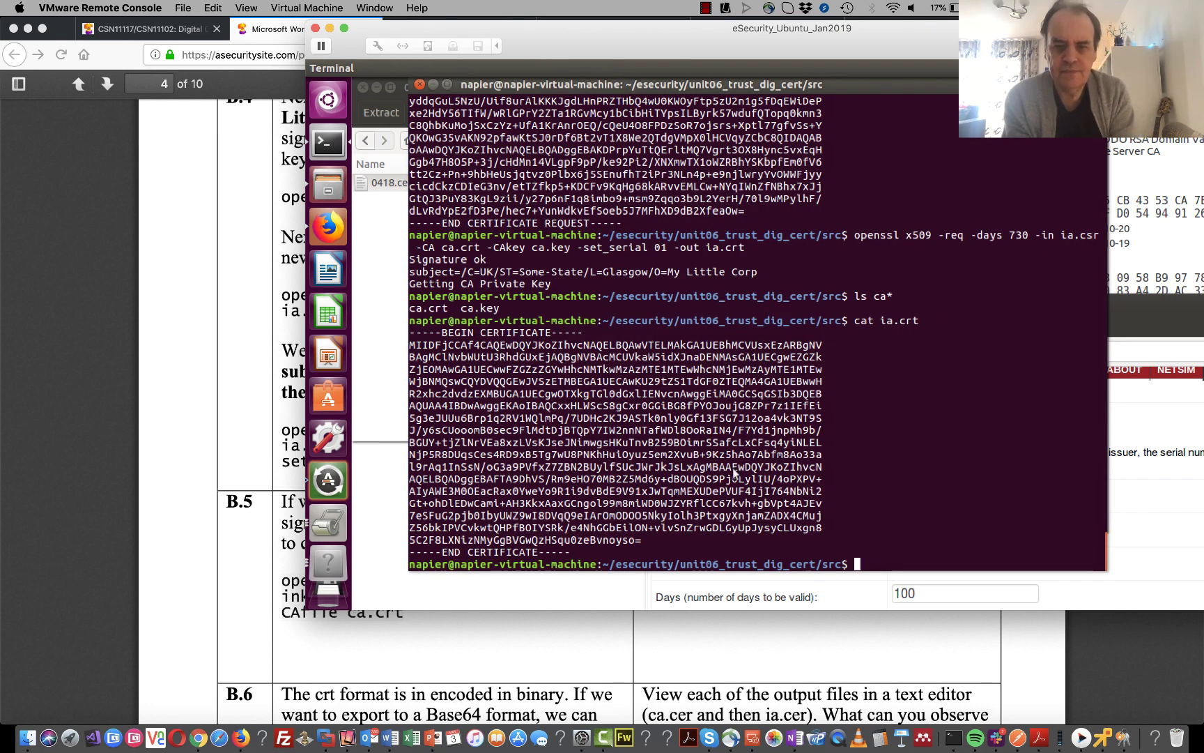
right_click(735, 468)
left_click(766, 515)
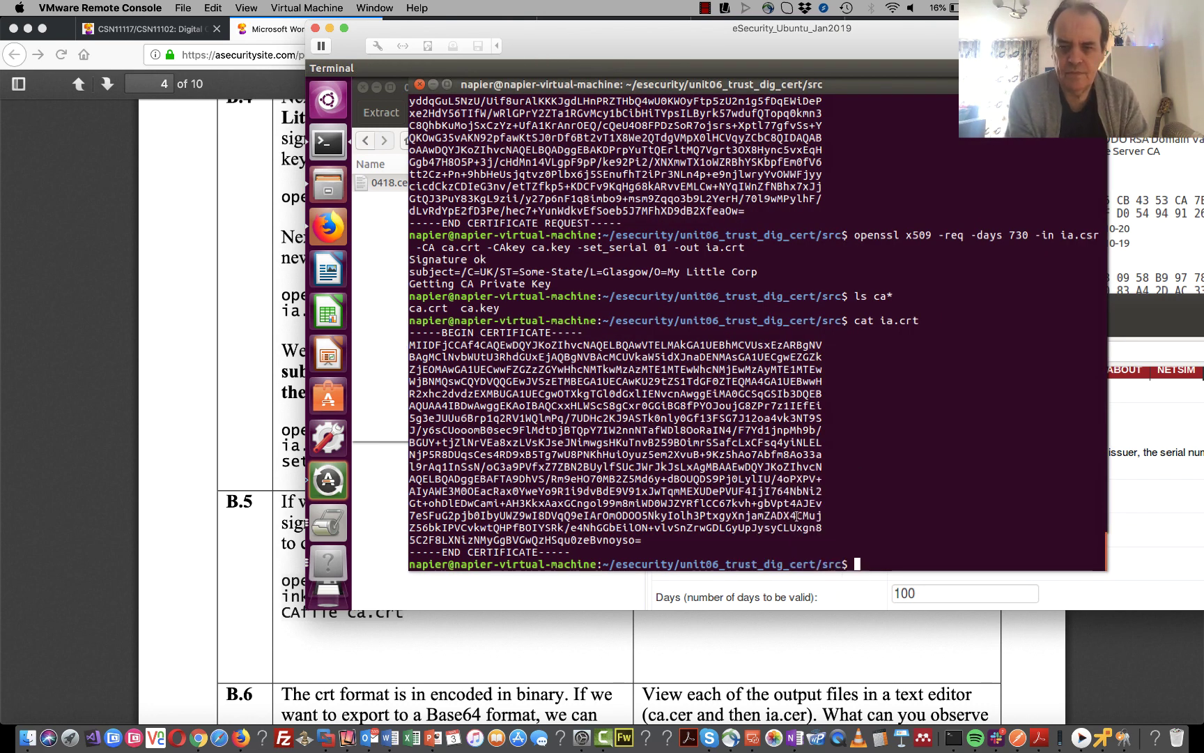
key("Left")
key("Left")
key("Left")
key("Left")
key("Left")
key("Left")
key("Left")
key("Left")
key("Left")
key("Left")
key("Left")
key("Left")
key("Left")
key("Left")
key("Left")
key("Left")
key("Left")
key("Left")
key("Left")
key("Left")
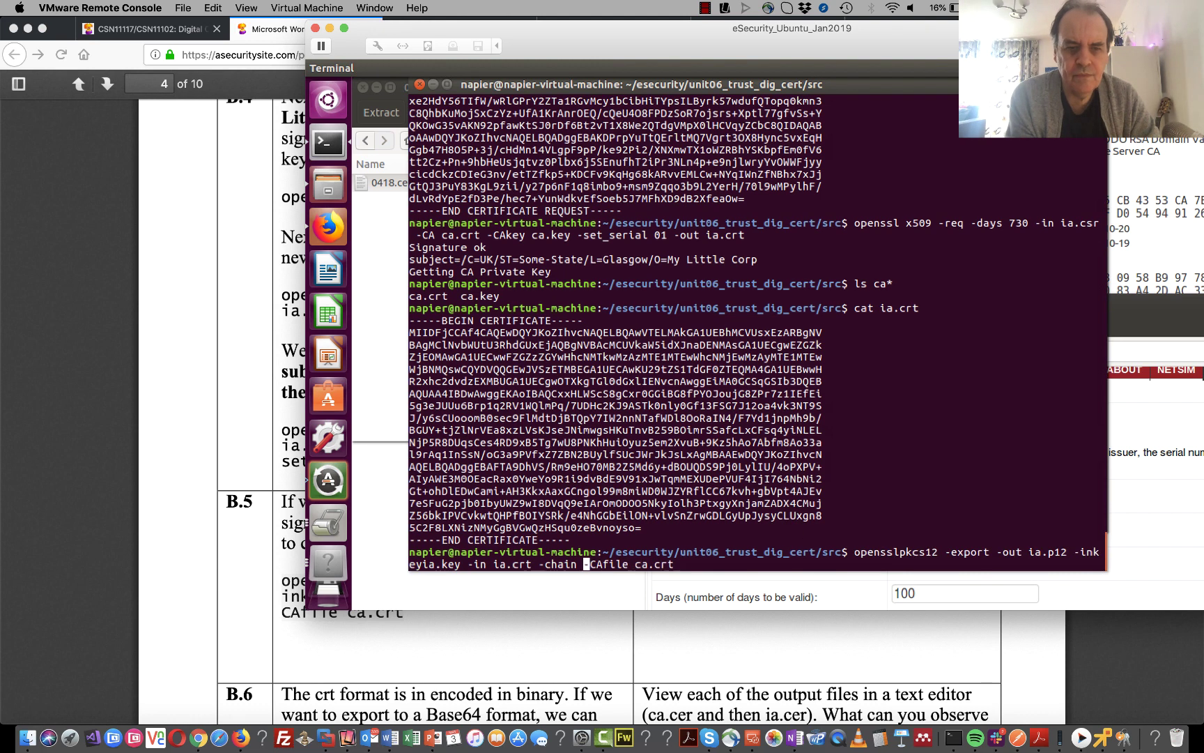
key("Left")
key("Left")
key("Left")
key("Left")
key("Left")
key("Left")
key("Left")
key("Left")
key("Left")
key("Left")
key("Left")
key("Left")
key("Left")
key("Left")
key("Left")
key("Left")
key("Left")
key("Left")
key("Left")
key("Left")
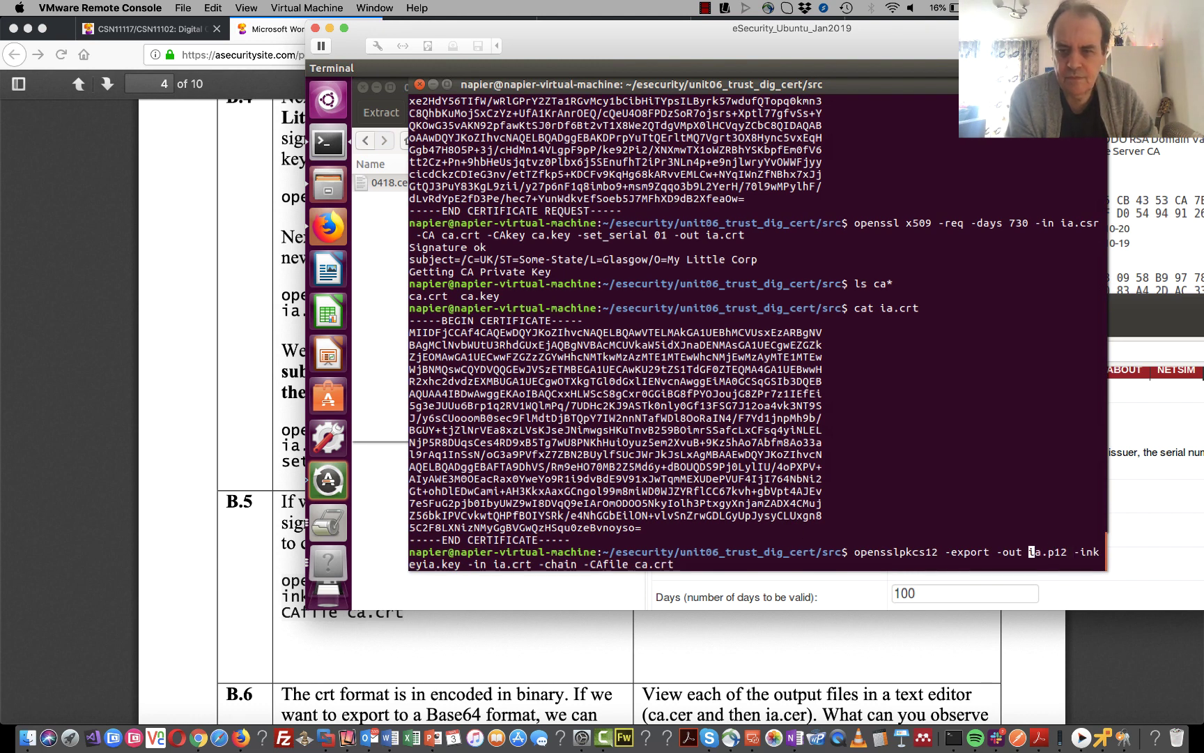
key("Left")
key("Left")
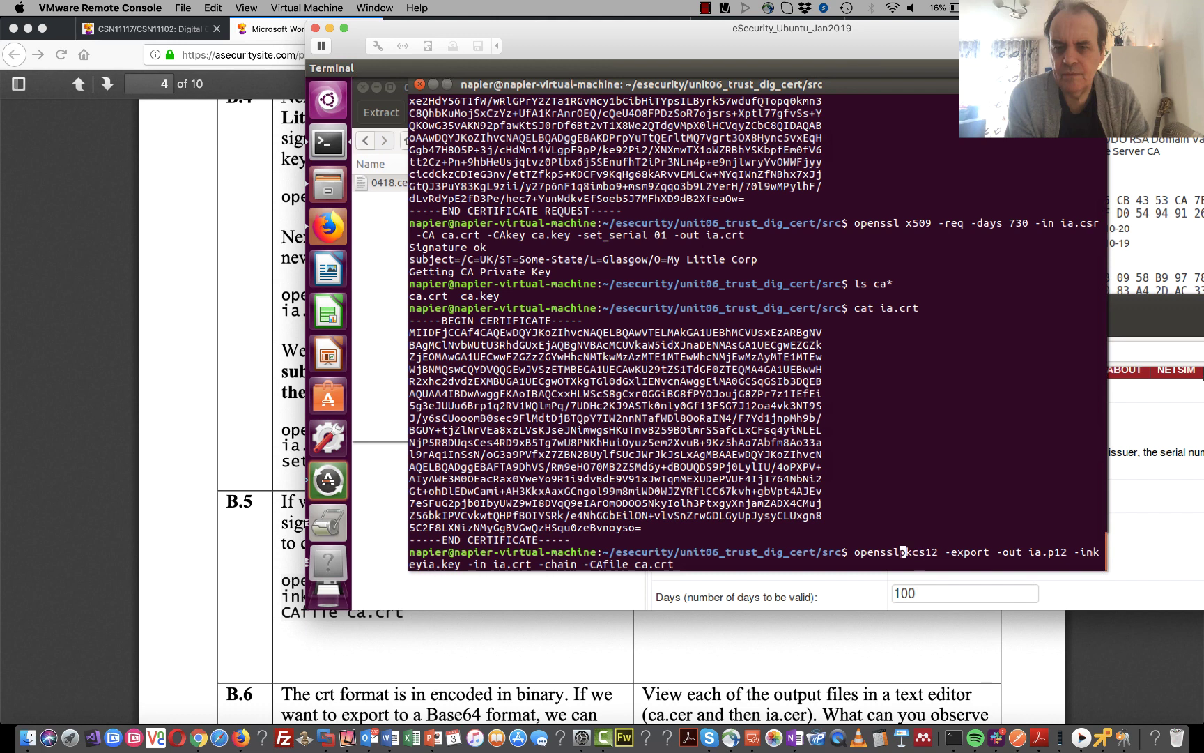
key("Right")
key("Right")
key("Right")
key("Right")
key("Right")
key("Right")
key("Right")
key("Right")
key("Right")
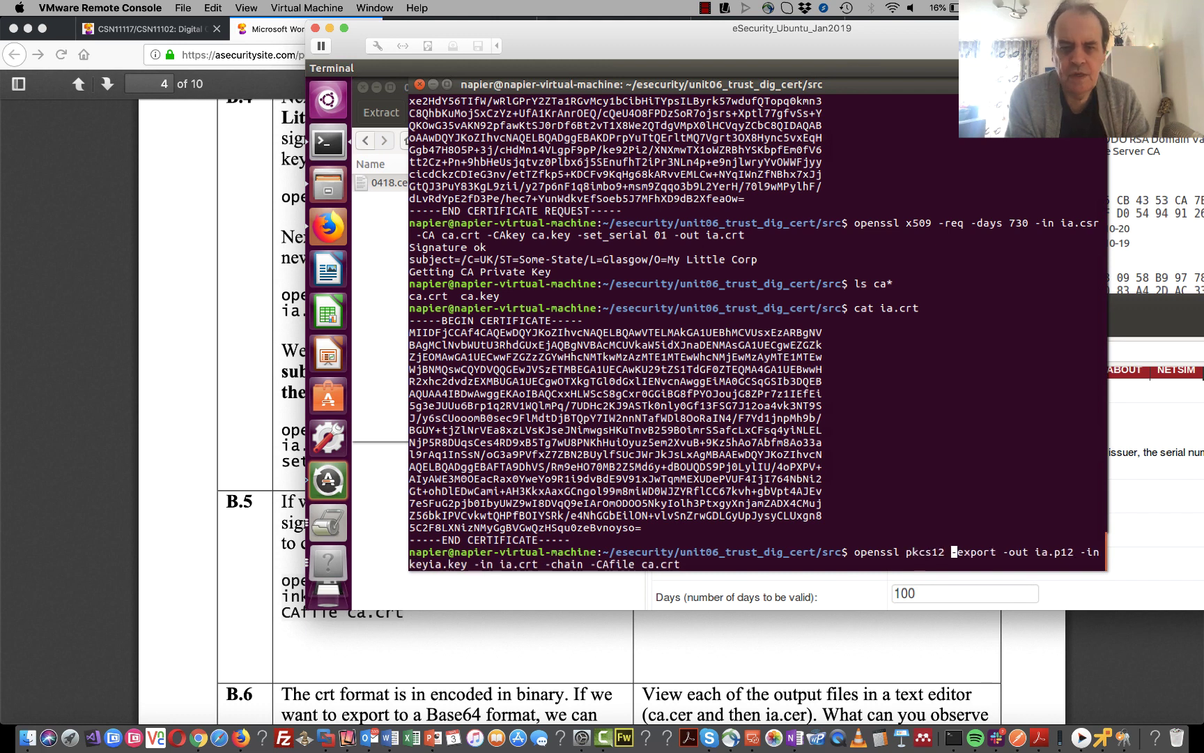
key("Right")
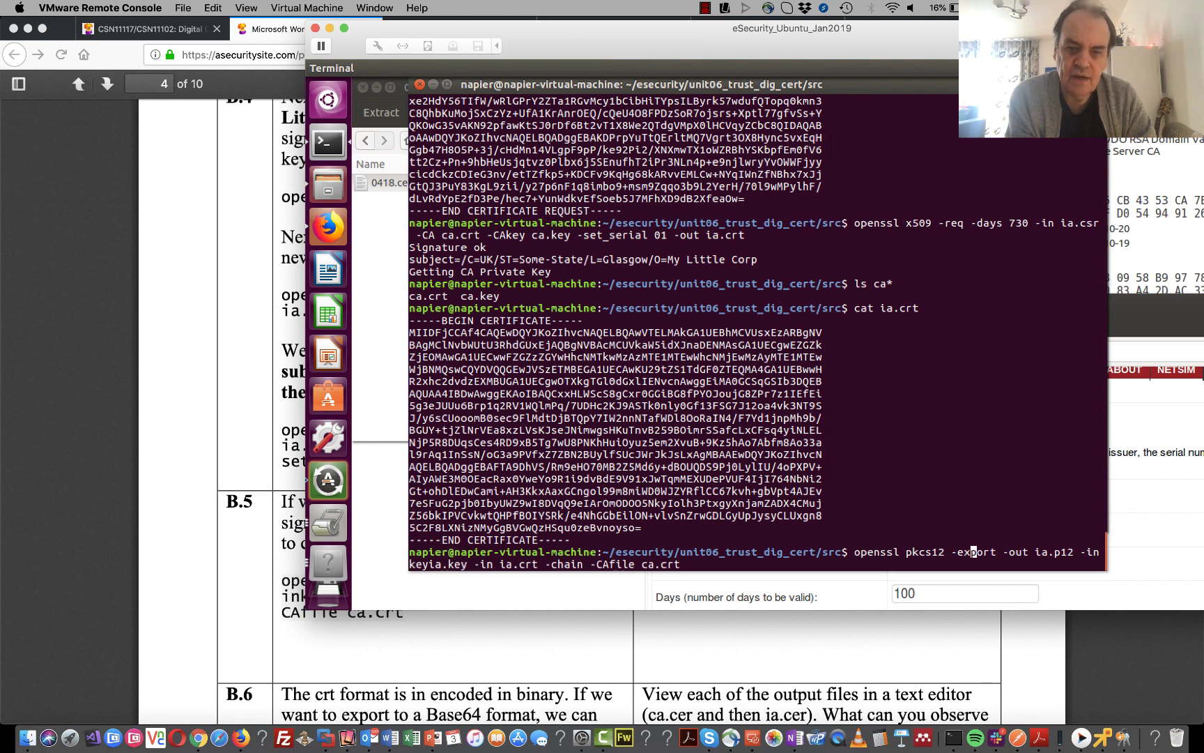
key("Return")
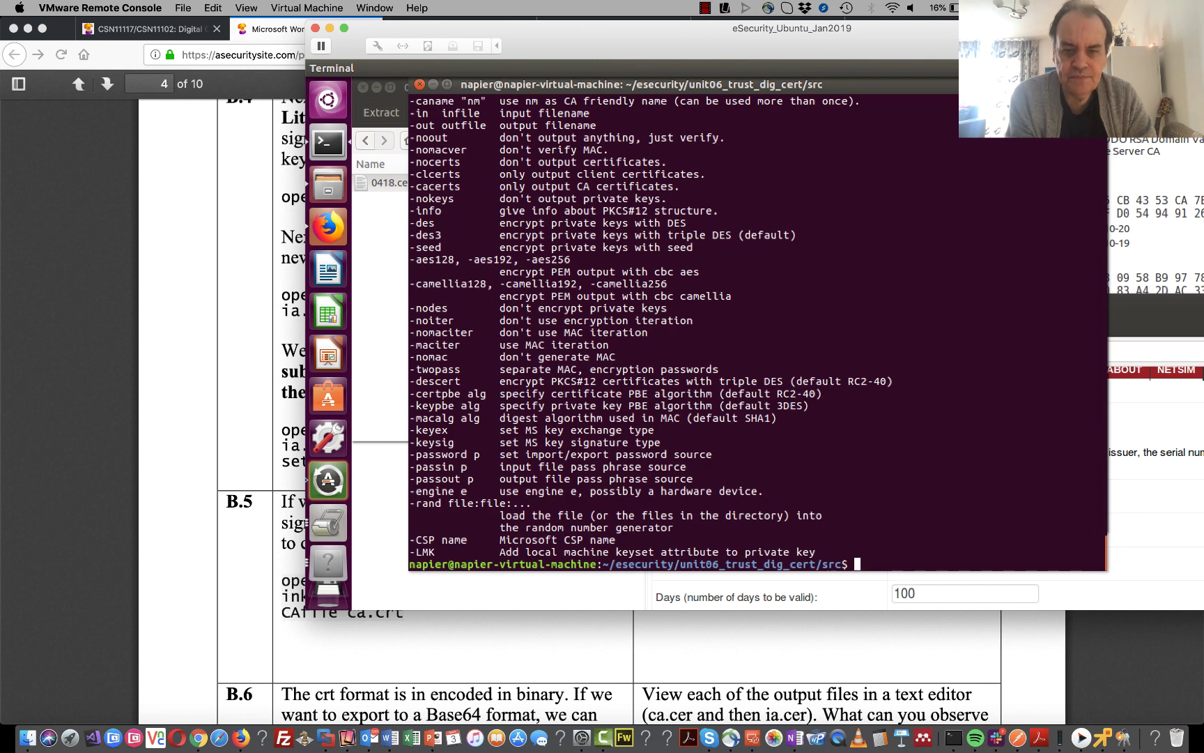
- Rerun the pkcs12 export to ia.p12 with '-inkey ia.key' separated, entering the export password twice
key("Up")
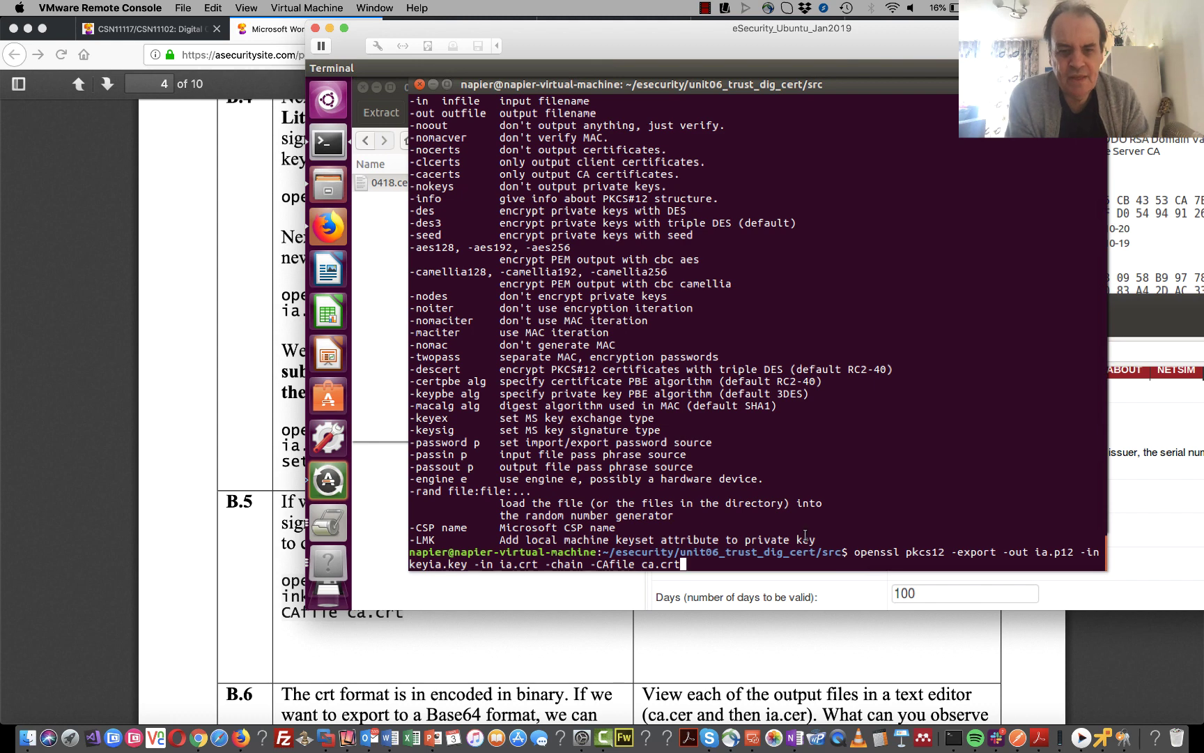
key("Left")
key("Left")
key("Left")
key("Left")
key("Left")
key("Left")
key("Left")
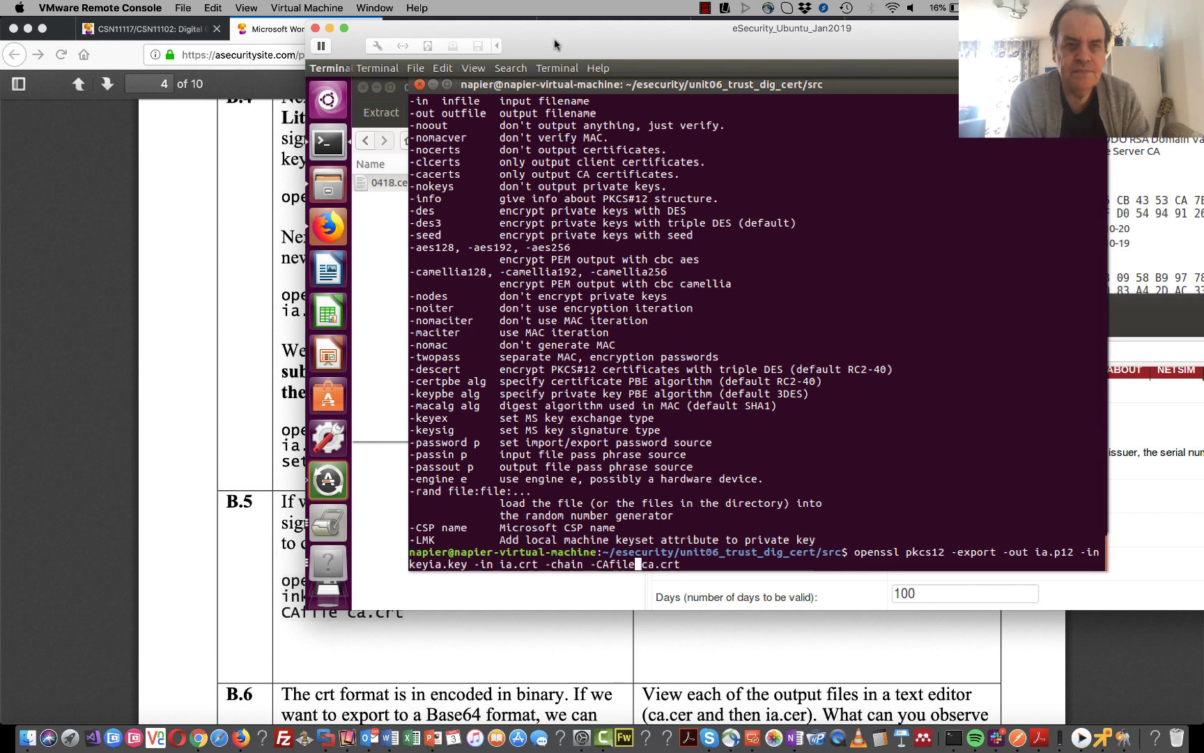
left_click_drag(555, 45, 639, 7)
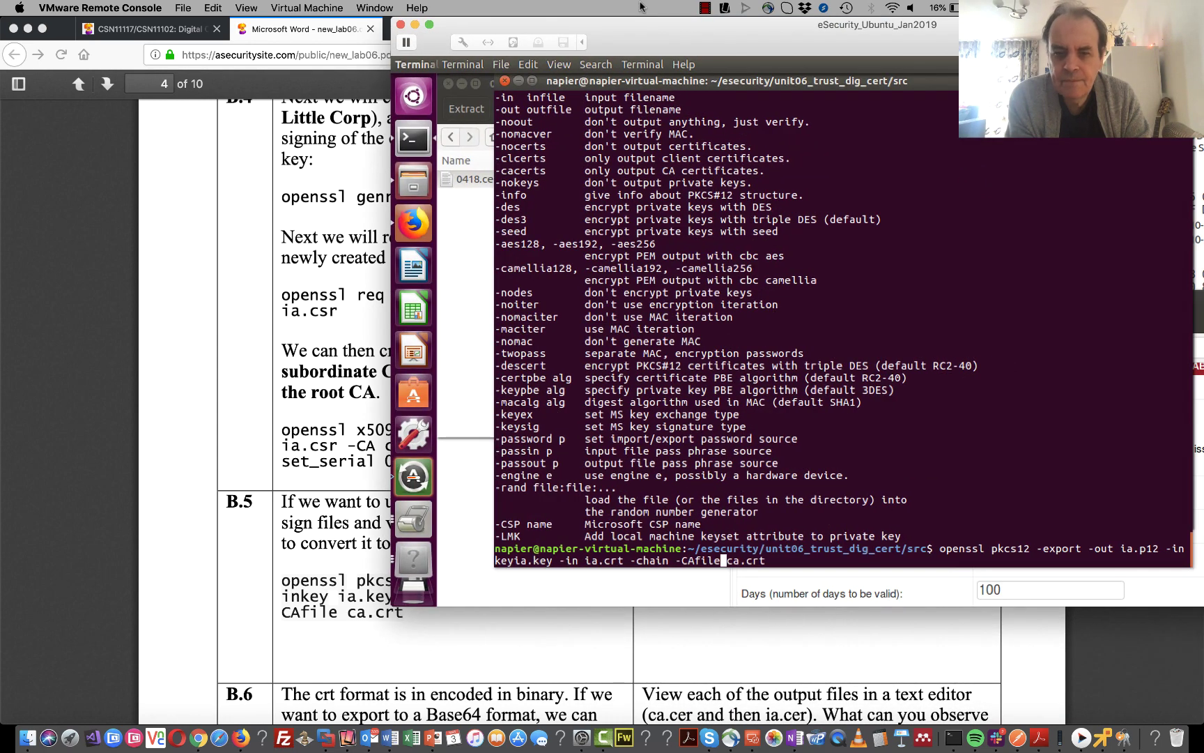
key("Left")
key("Left")
key("Left")
key("Left")
key("Left")
key("Left")
key("Left")
key("Left")
key("Left")
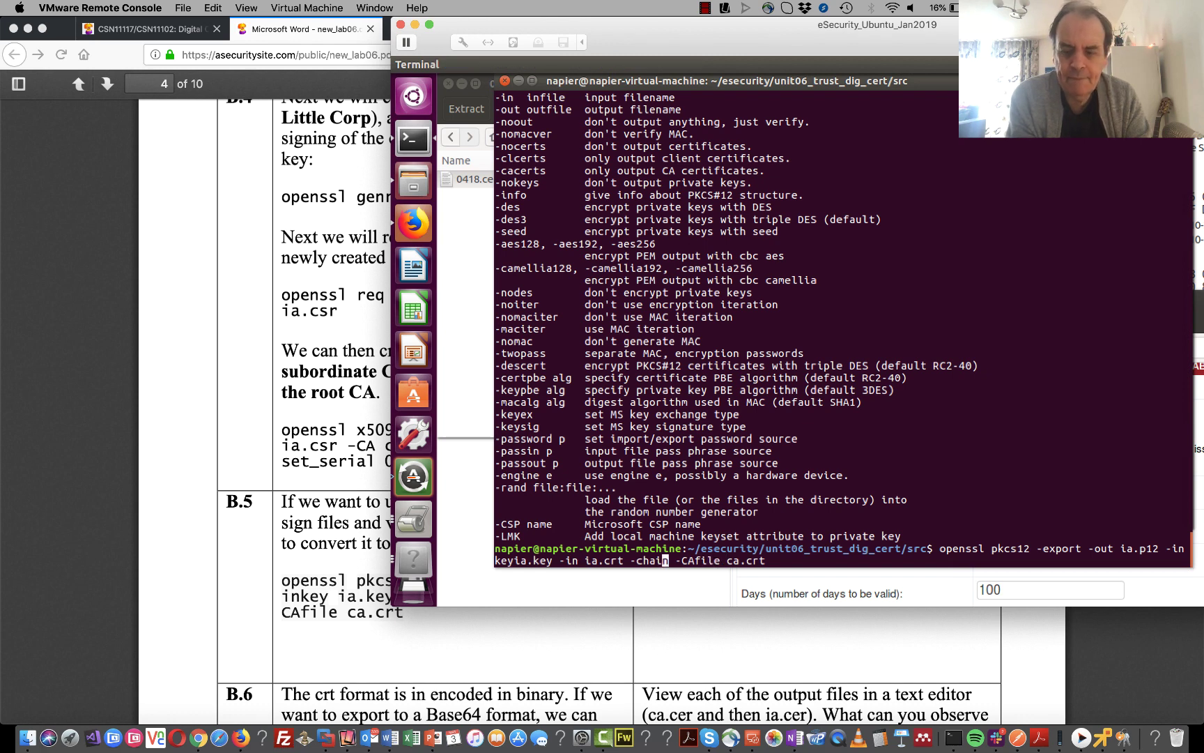
key("Left")
key("Left")
key("Left")
key("Left")
key("Left")
key("Left")
key("Left")
key("Left")
key("Left")
key("Left")
key("Left")
key("Left")
key("Left")
key("Left")
key("Left")
key("Left")
key("Left")
key("Left")
key("Left")
key("Left")
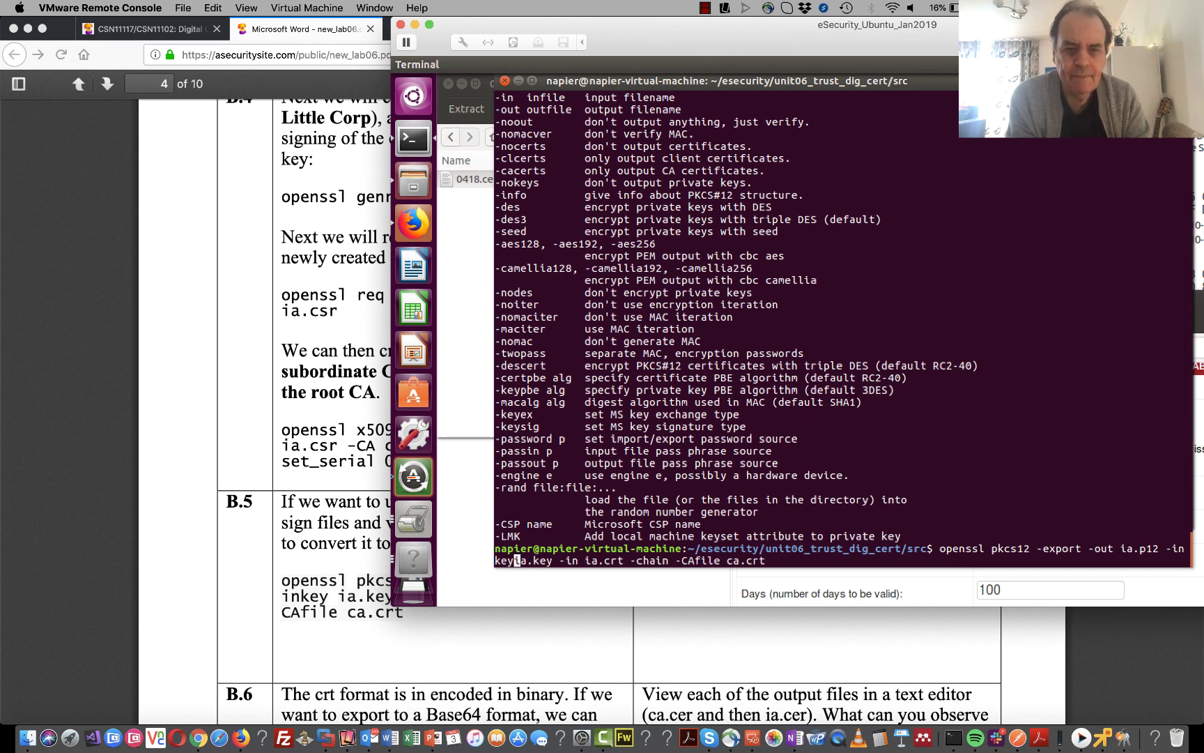
key("Return")
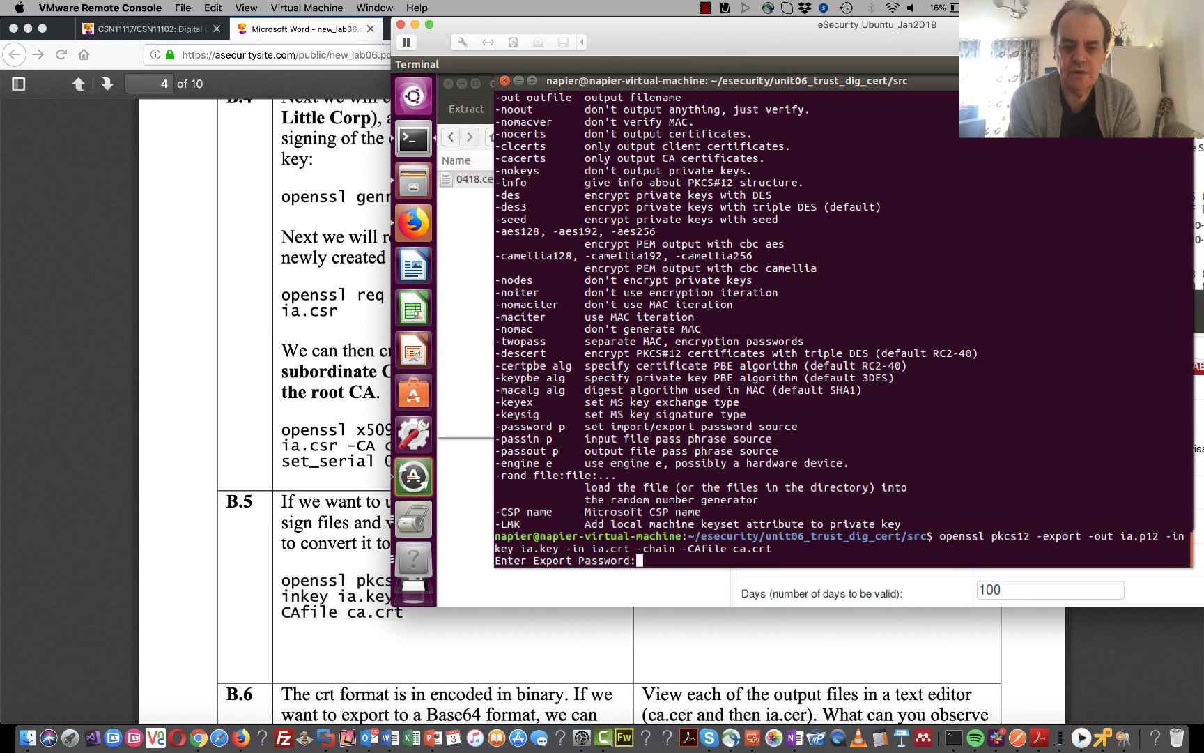
key("Return")
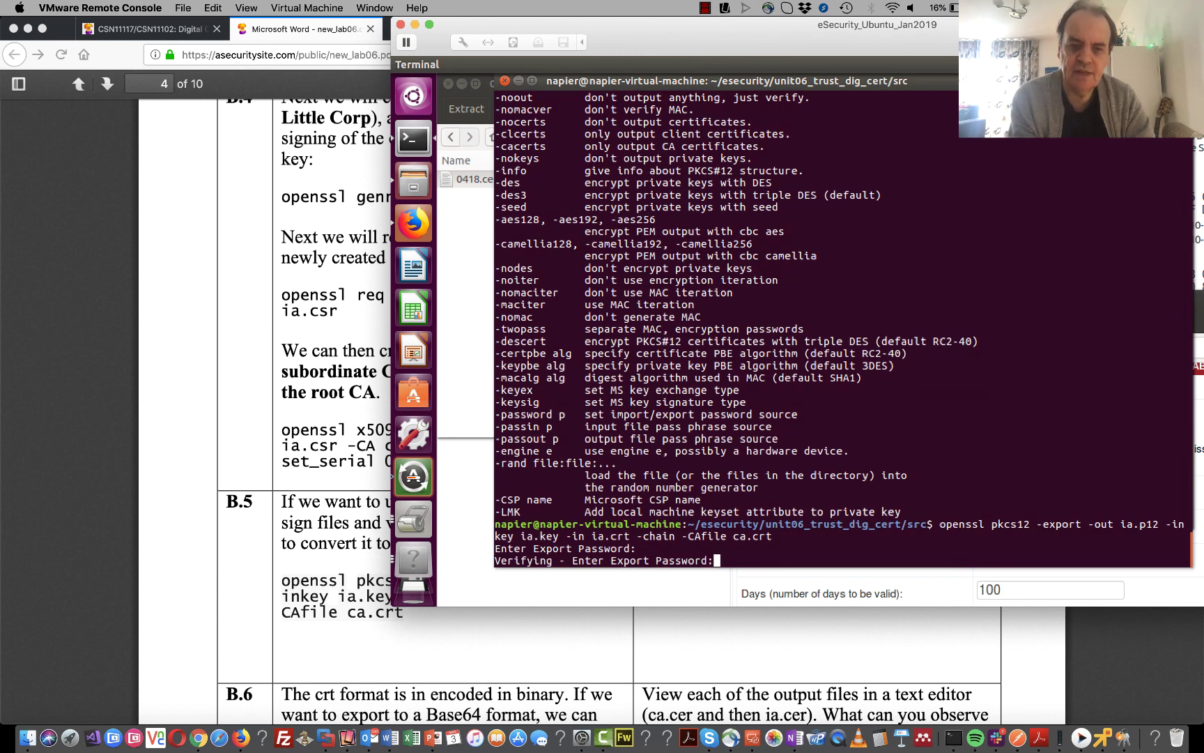
key("Return")
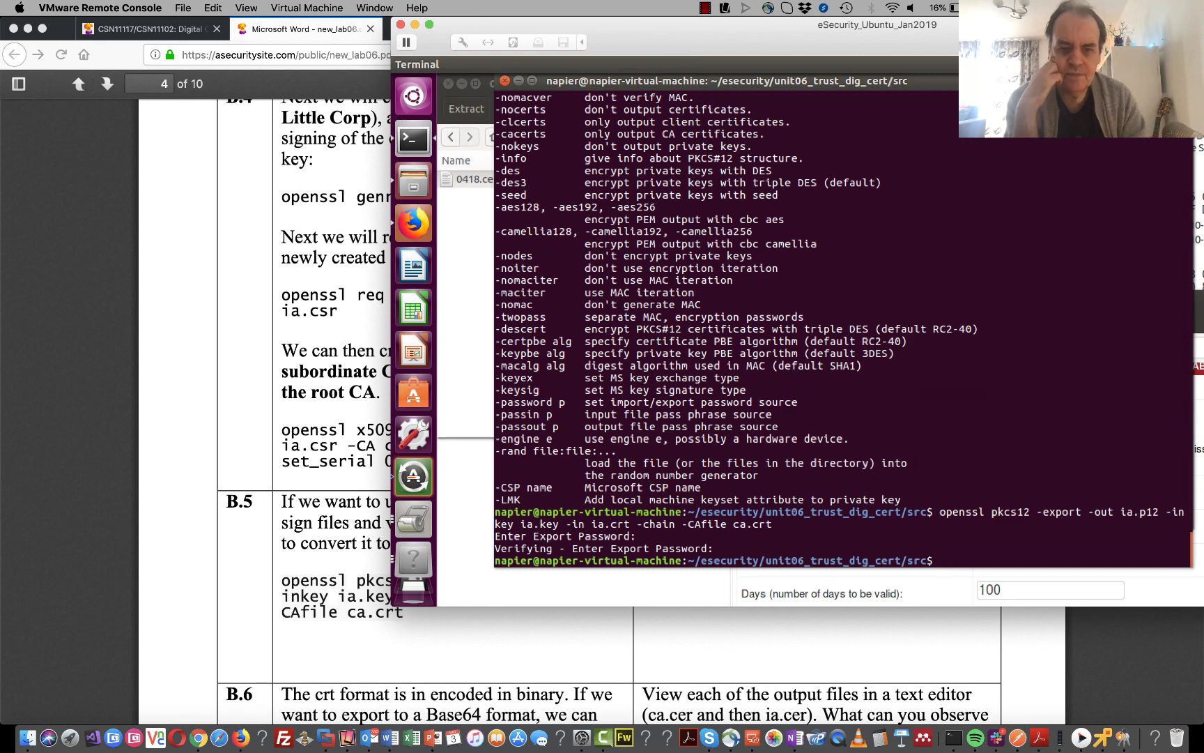
- Copy the B.6 ca.crt conversion command from the lab PDF and paste it into the VM terminal
left_click(303, 627)
scroll(303, 620, "down", 4)
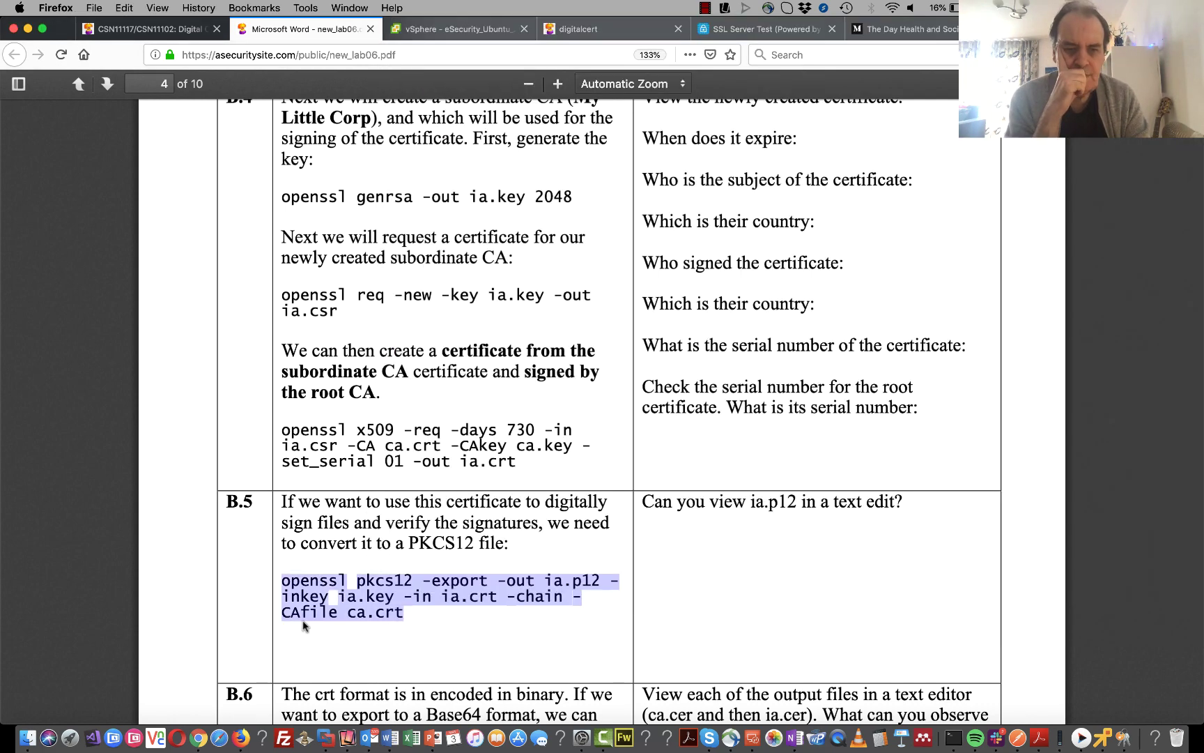
scroll(303, 618, "down", 1)
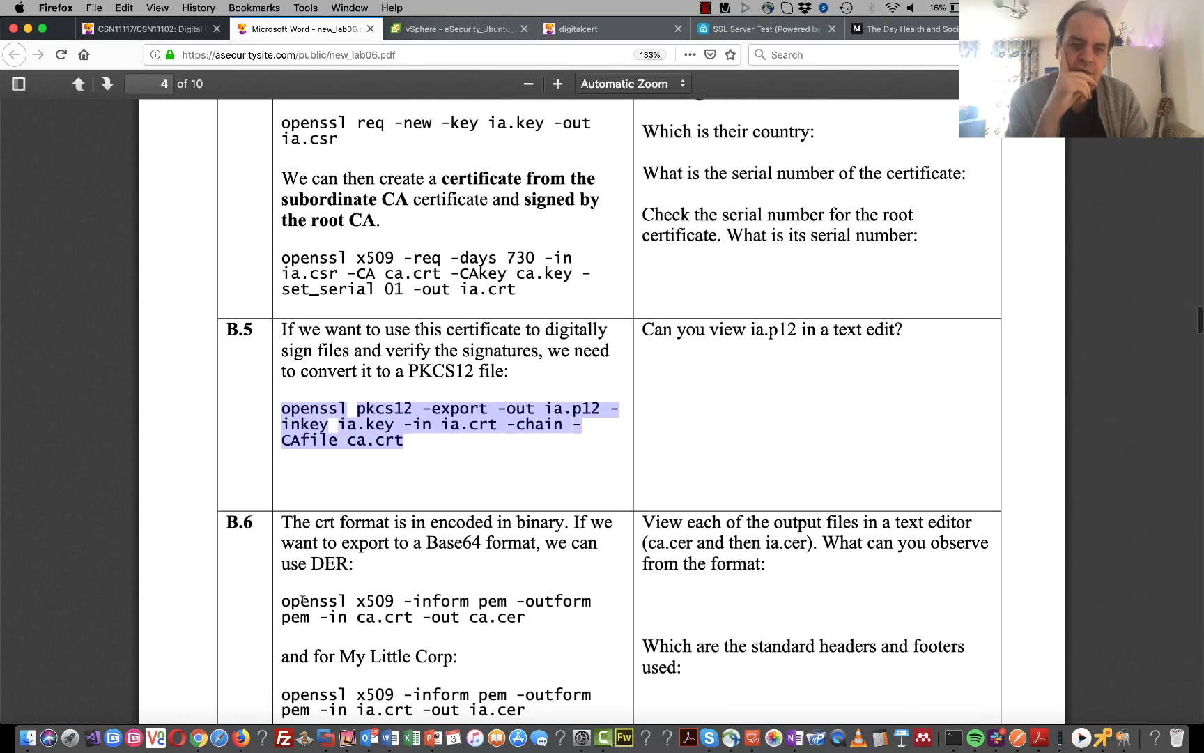
left_click_drag(281, 600, 526, 617)
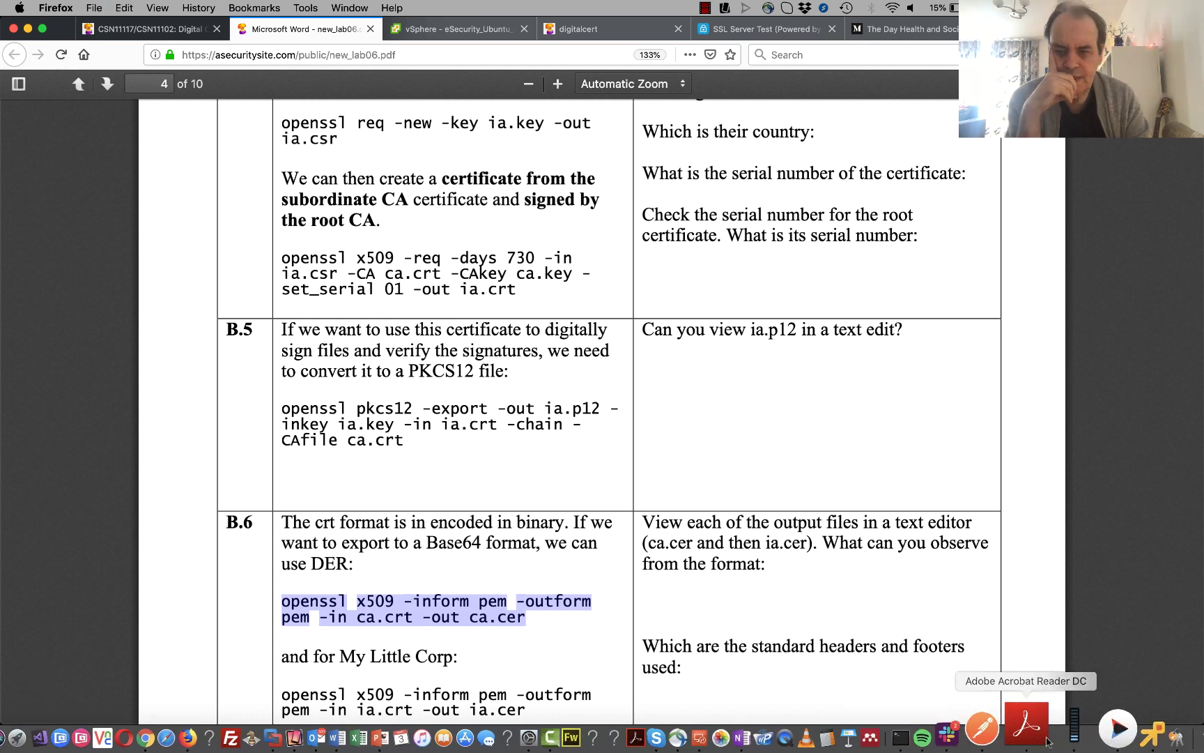
left_click(953, 725)
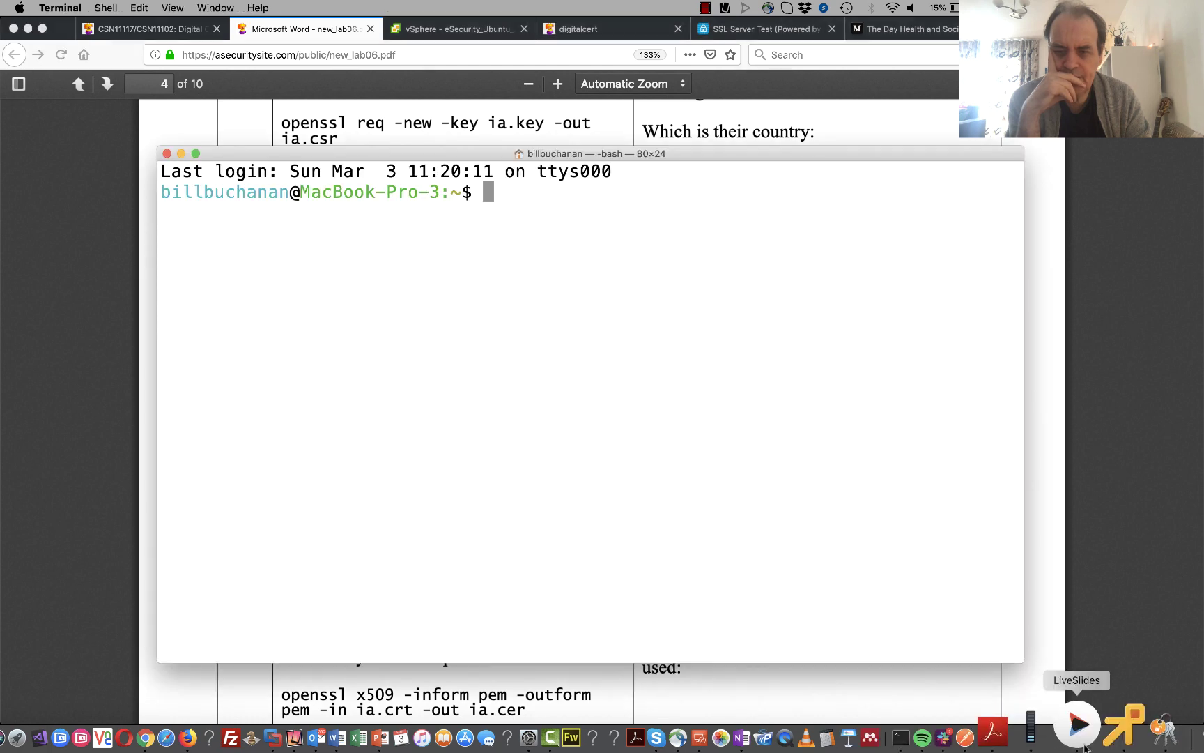
left_click(1102, 731)
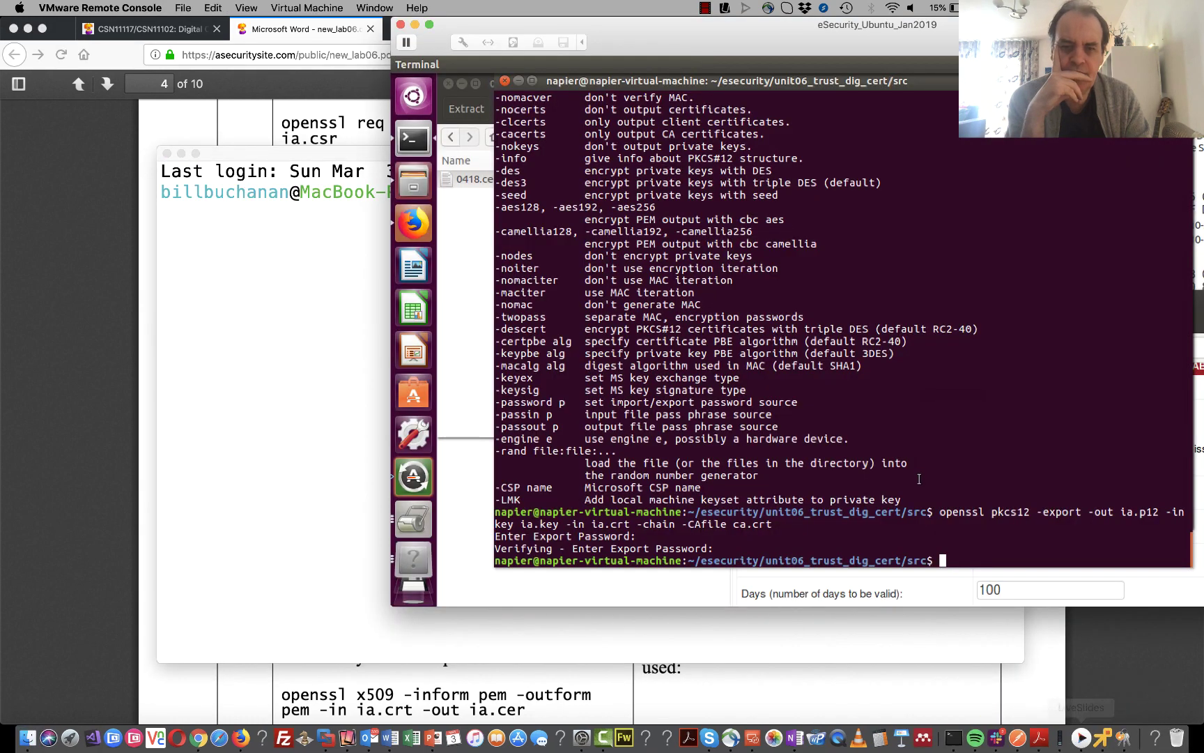
right_click(888, 490)
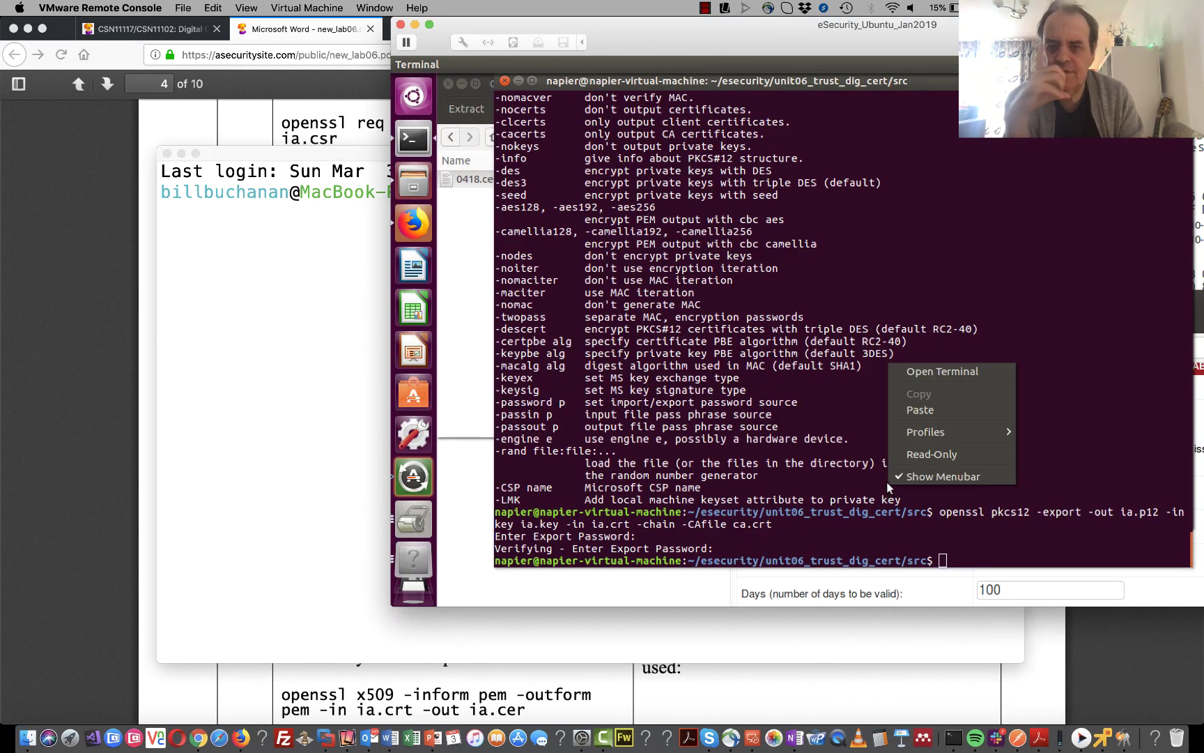
left_click(919, 412)
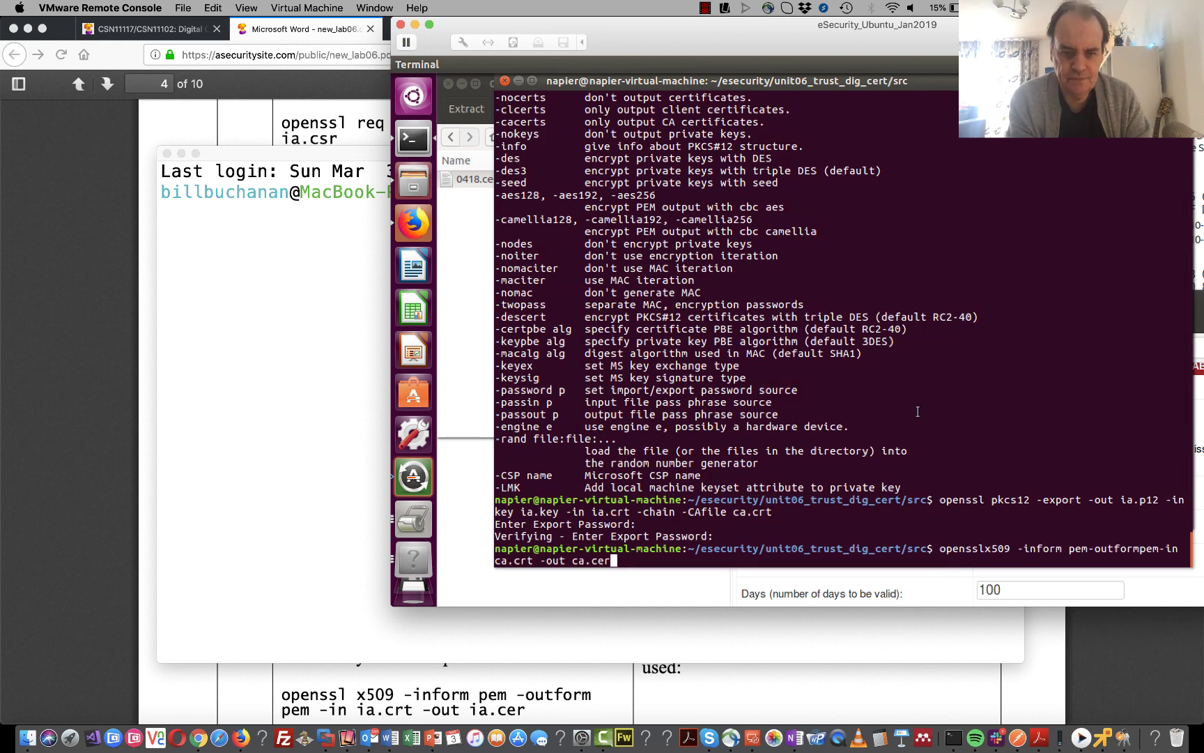
- Insert the missing spaces around -outform and pem, then run the conversion command
key("Left")
key("Left")
key("Left")
key("Left")
key("Left")
key("Left")
key("Left")
key("Left")
key("Left")
key("Left")
key("Left")
key("Left")
key("Left")
key("Left")
key("Left")
key("Left")
key("Left")
key("Left")
key("Left")
key("Left")
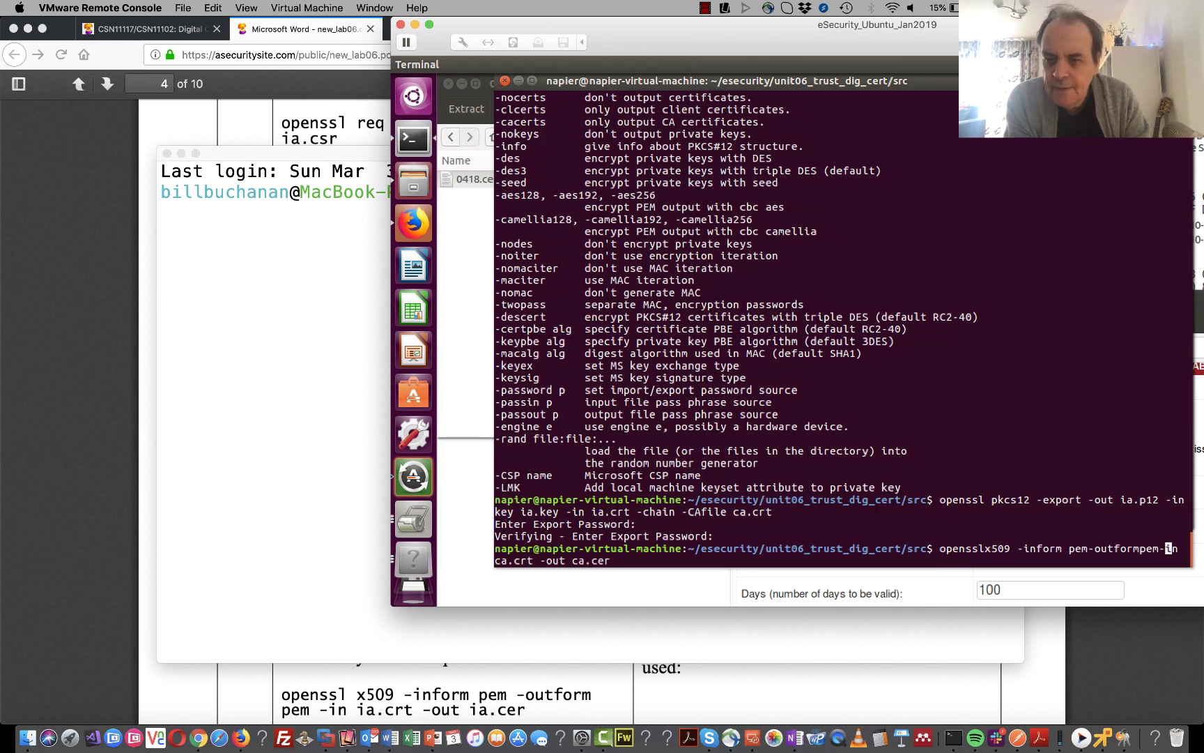
key("Left")
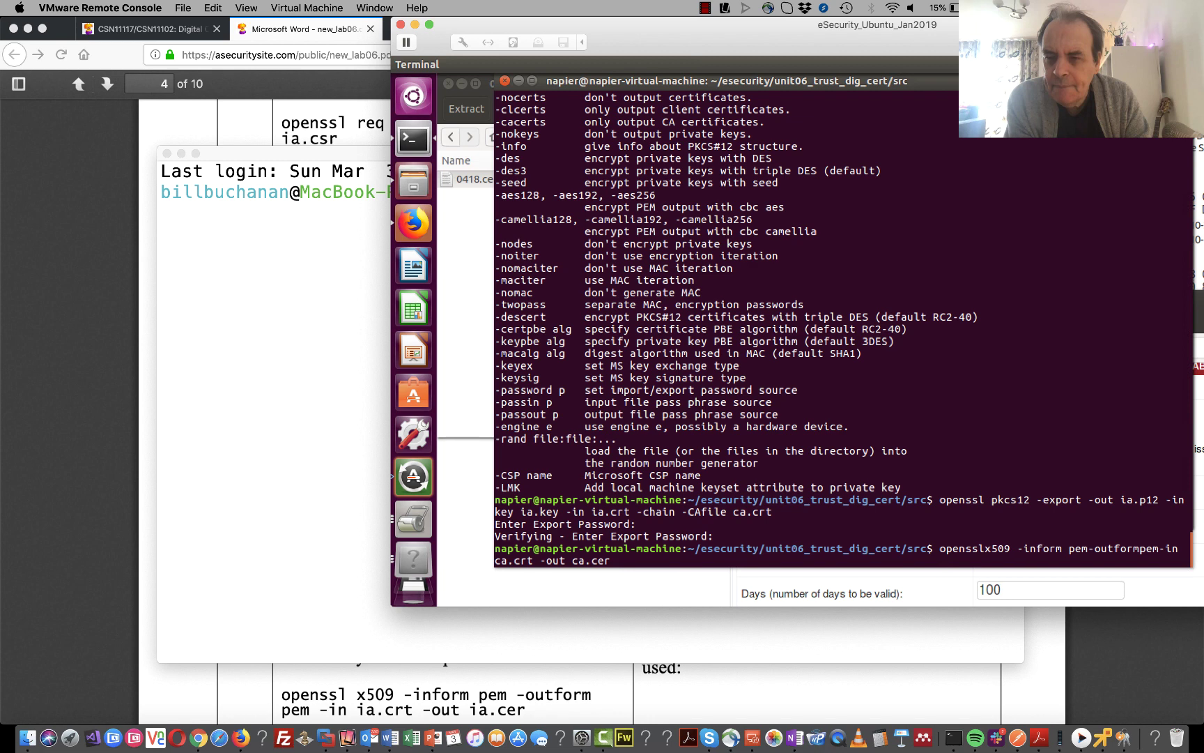
key("Left")
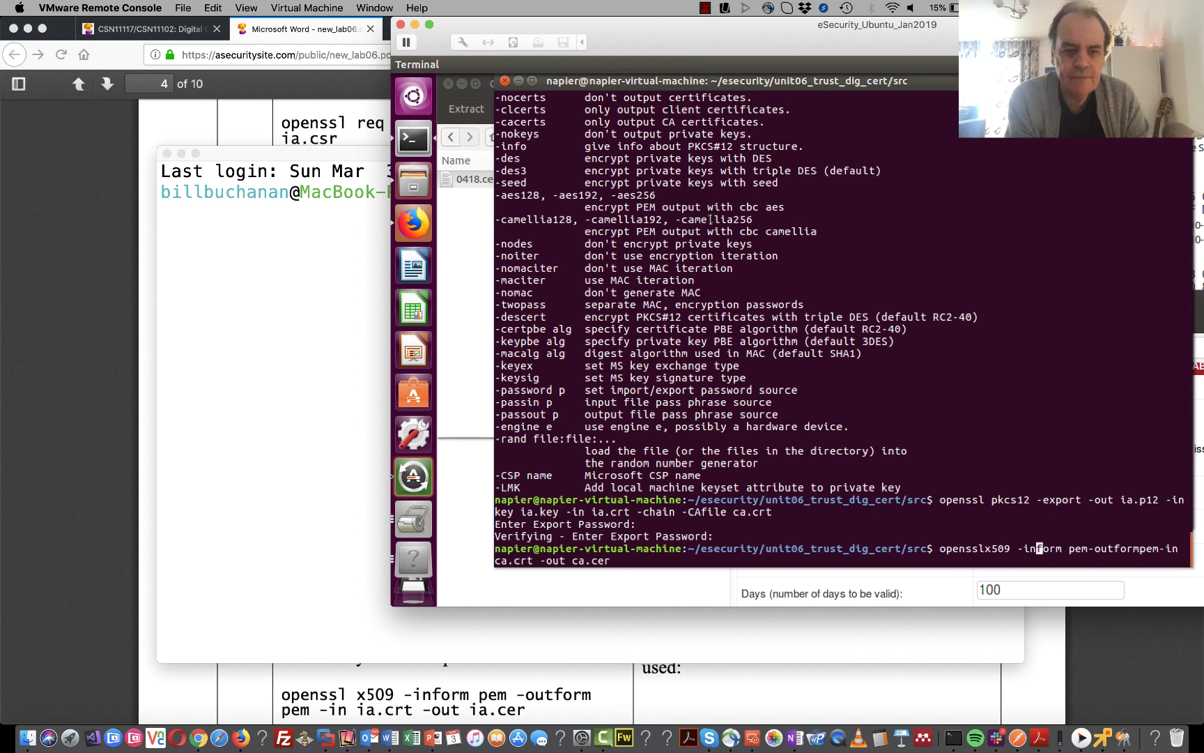
key("Right")
key("Right")
key("Right")
key("Right")
key("Right")
key("Right")
key("Right")
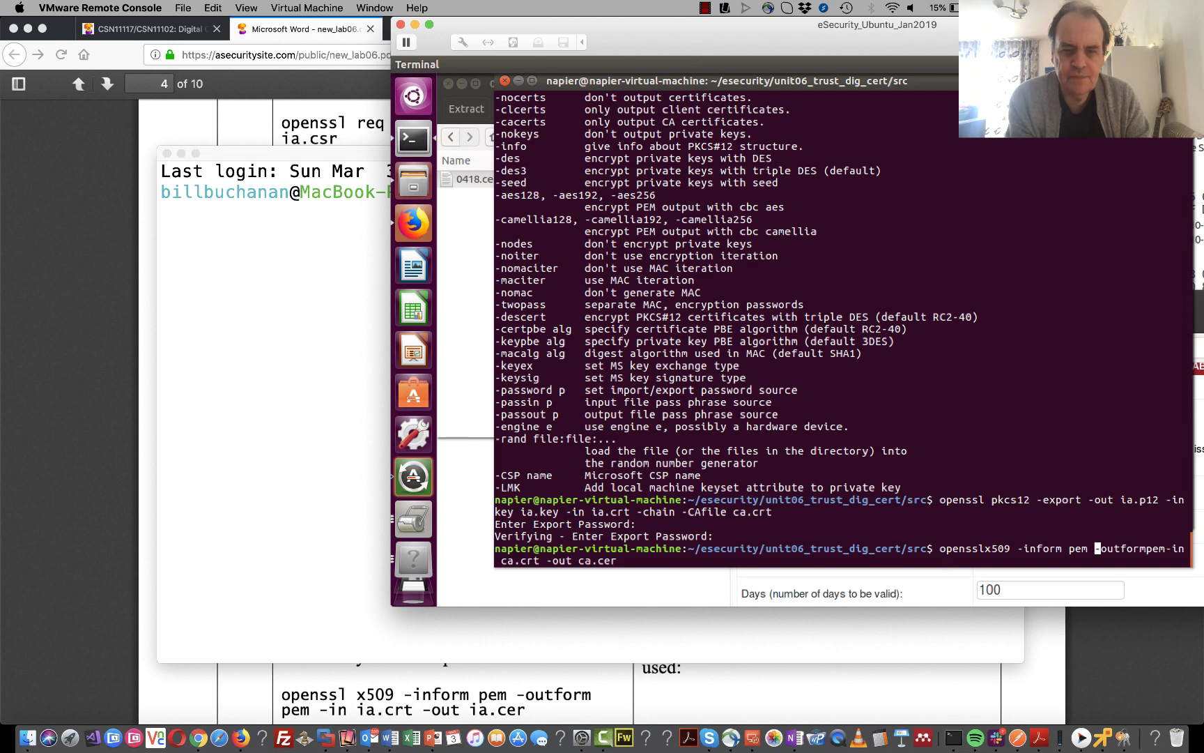
key("Right")
key("Right")
key("Right")
key("Right")
key("Right")
key("Right")
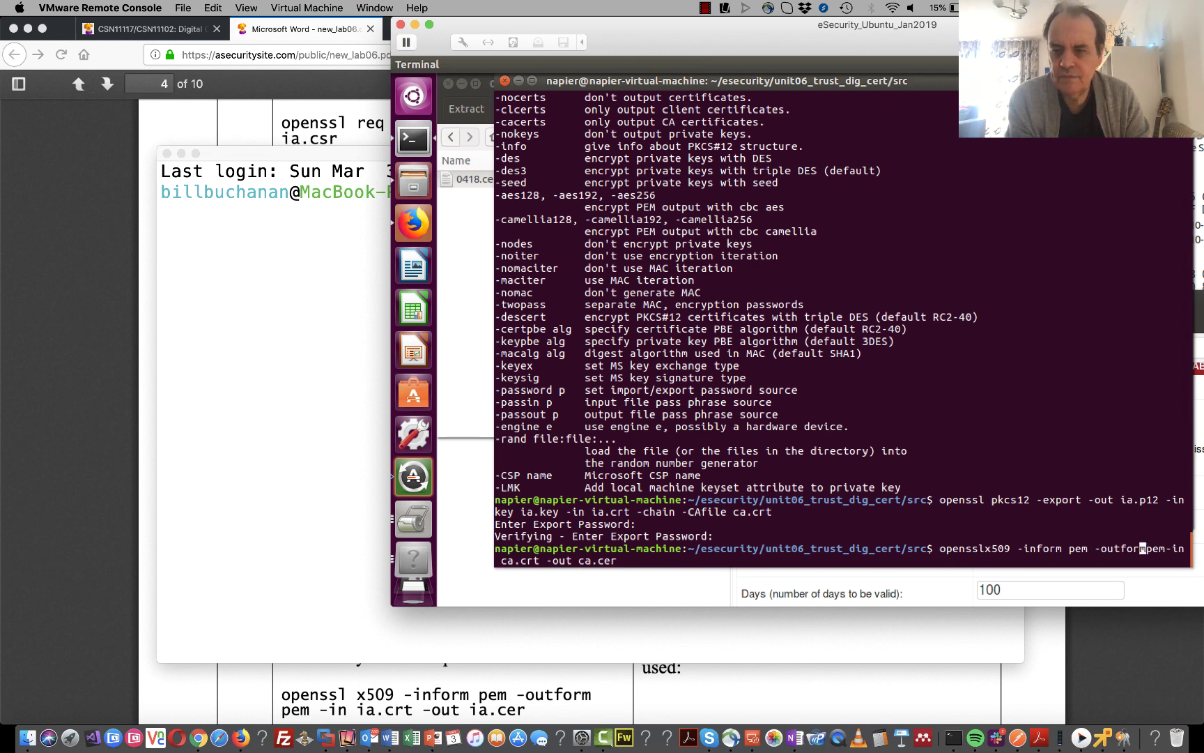
key("Right")
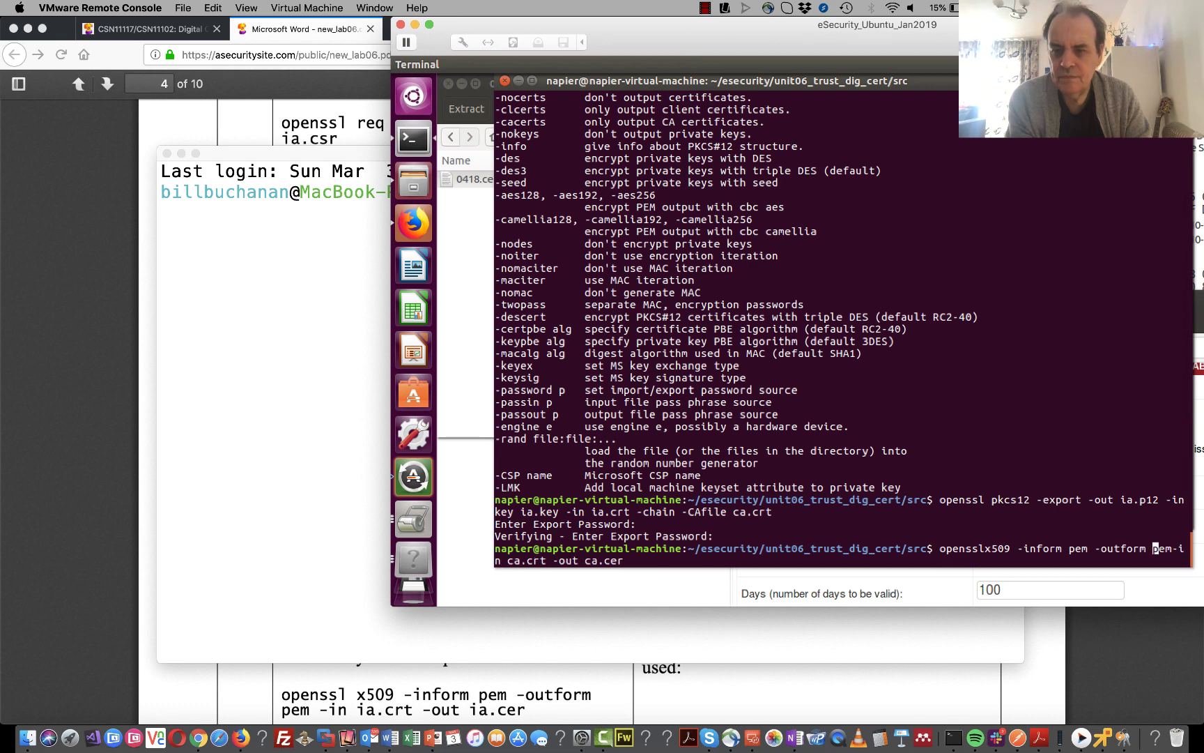
key("Right")
key("Right")
key("Right")
key("Right")
key("Right")
key("Right")
key("Right")
key("Right")
key("Right")
key("Right")
key("Right")
key("Right")
key("Right")
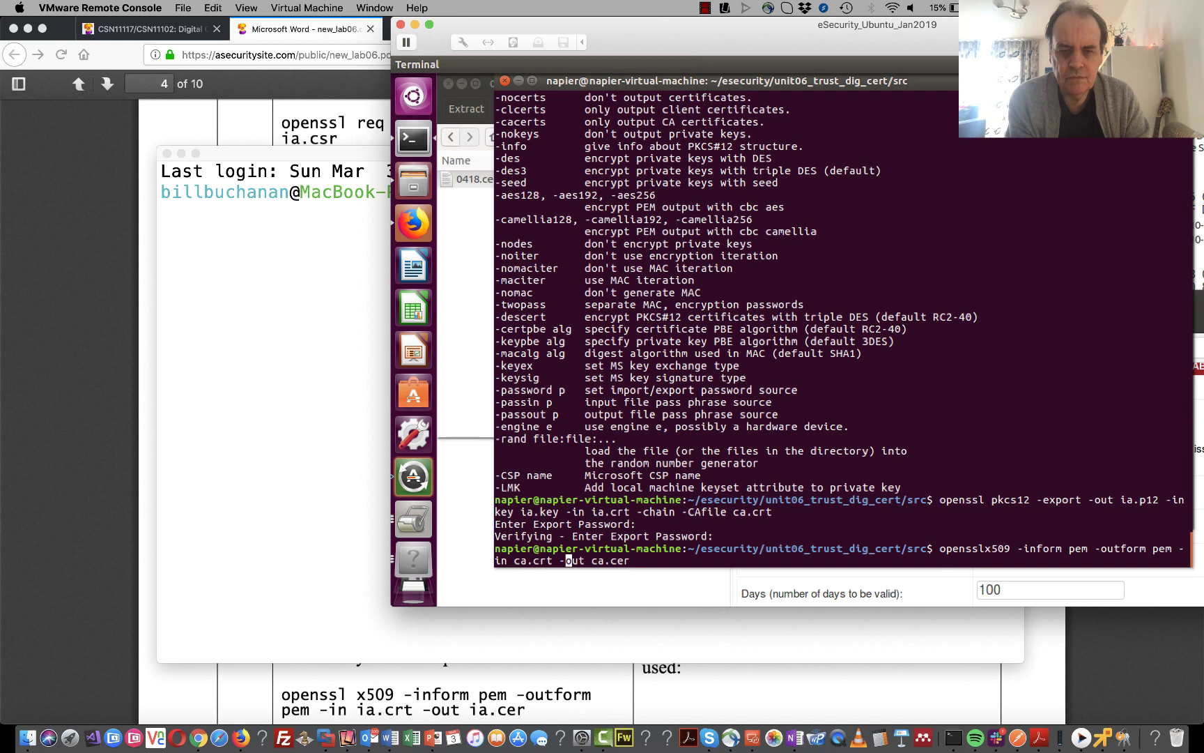
key("Return")
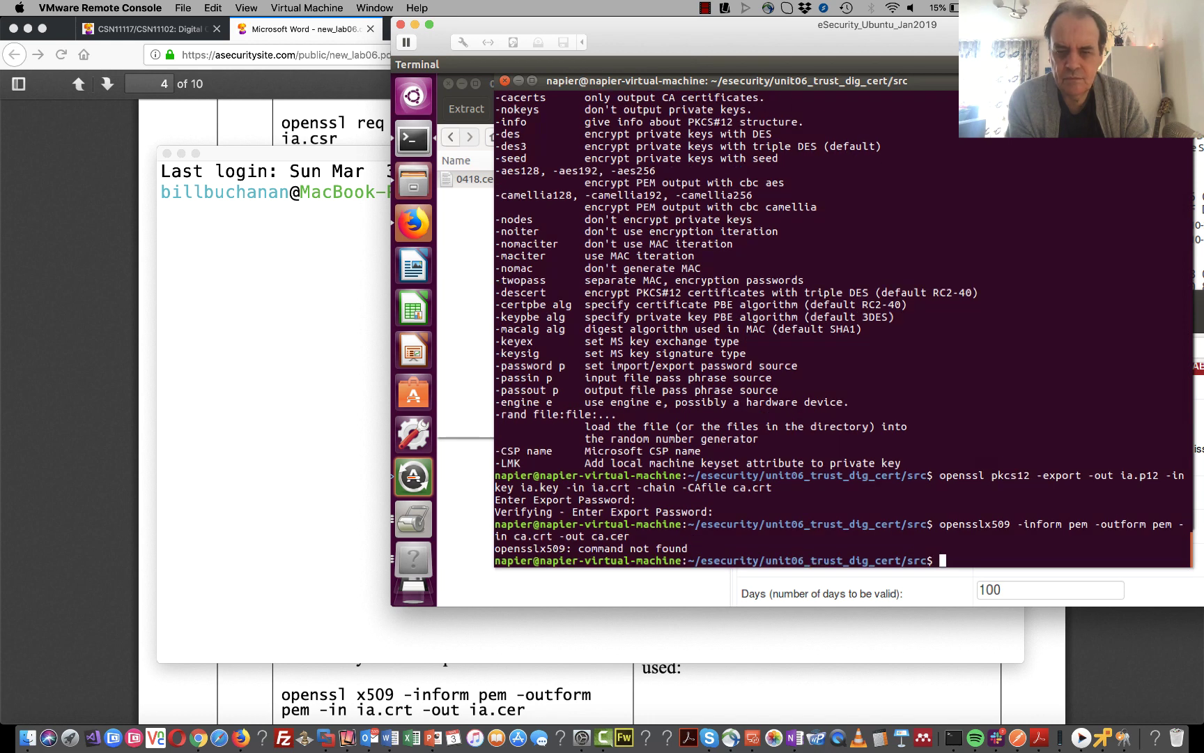
- Correct 'opensslx509' to 'openssl x509', rerun it, and print ca.cer with cat
key("Up")
key("Left")
key("Left")
key("Left")
key("Left")
key("Left")
key("Left")
key("Left")
key("Left")
key("Left")
key("Left")
key("Left")
key("Left")
key("Left")
key("Left")
key("Left")
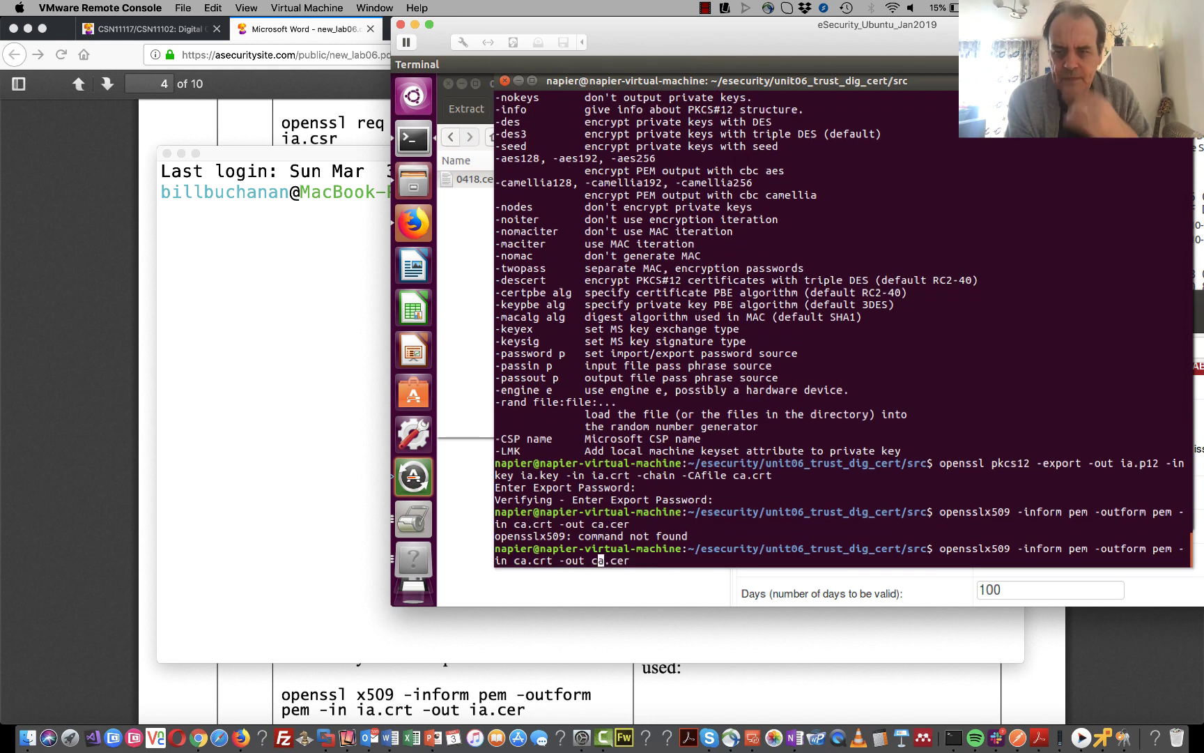
key("Left")
key("Left")
key("Left")
key("Left")
key("Left")
key("Left")
key("Left")
key("Left")
key("Left")
key("Left")
key("Left")
key("Left")
key("Left")
key("Left")
key("Left")
key("Left")
key("Left")
key("Left")
key("Left")
key("Left")
key("Left")
key("Left")
key("Left")
key("Left")
key("Left")
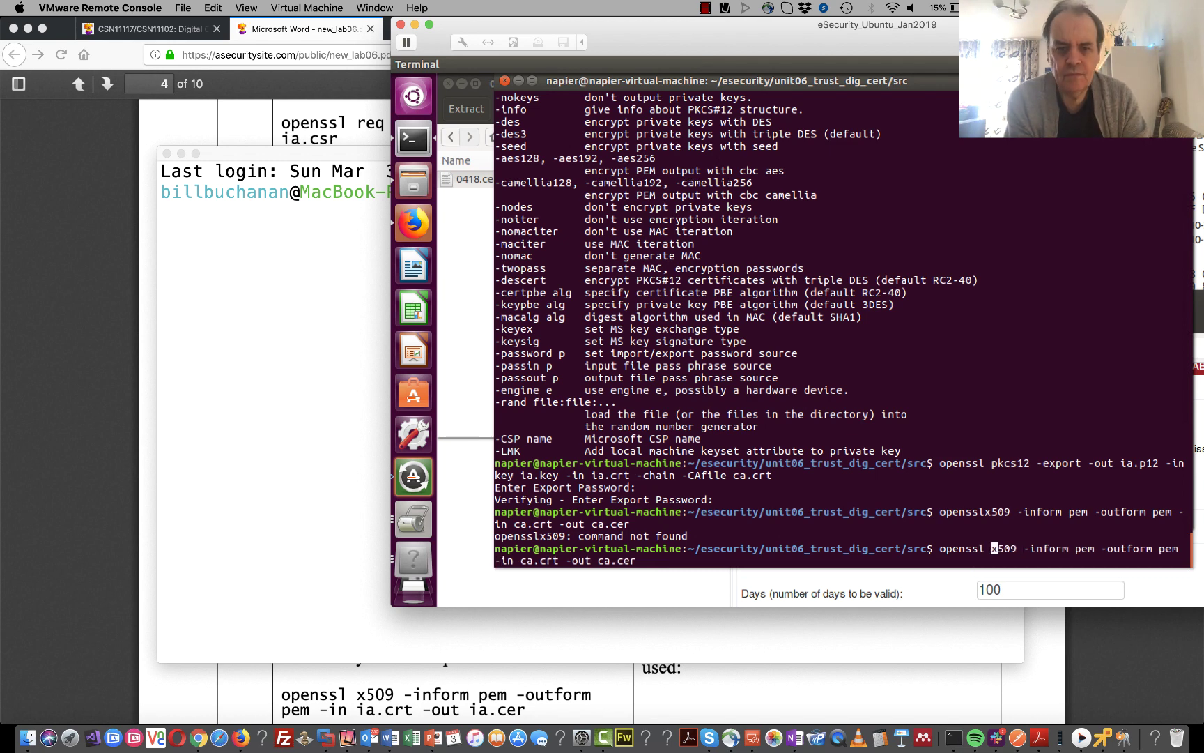
key("Return")
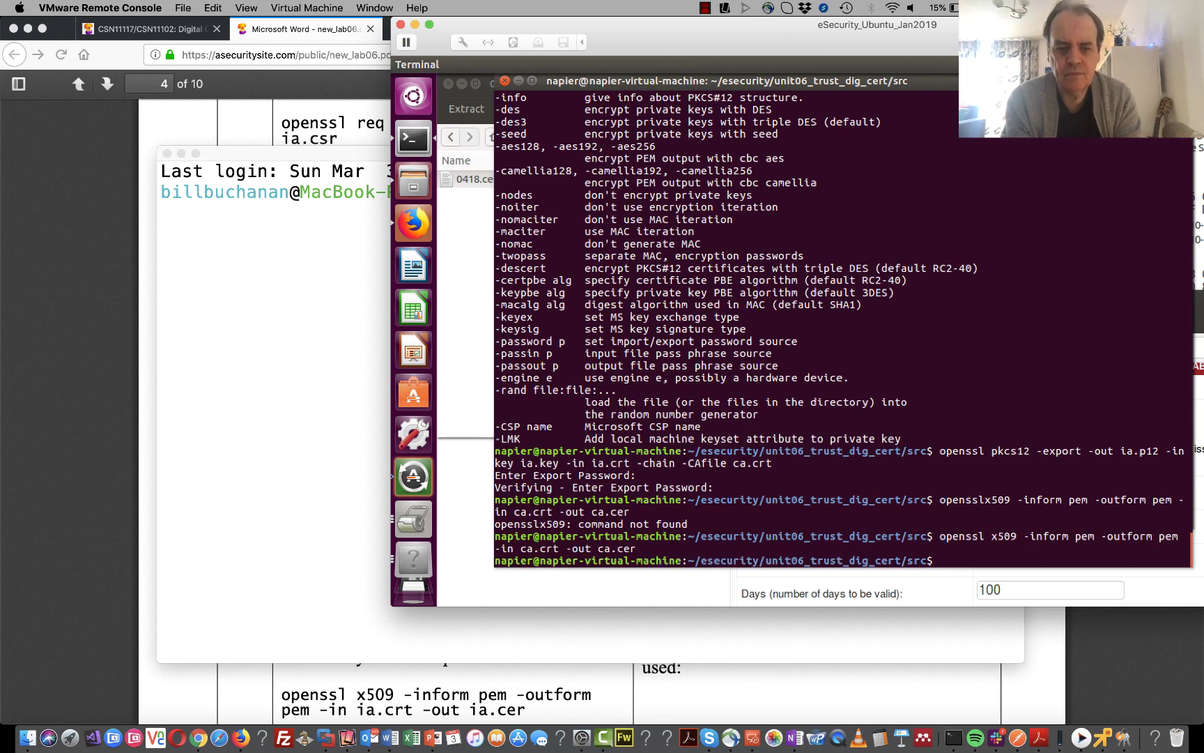
type("cat ca.c")
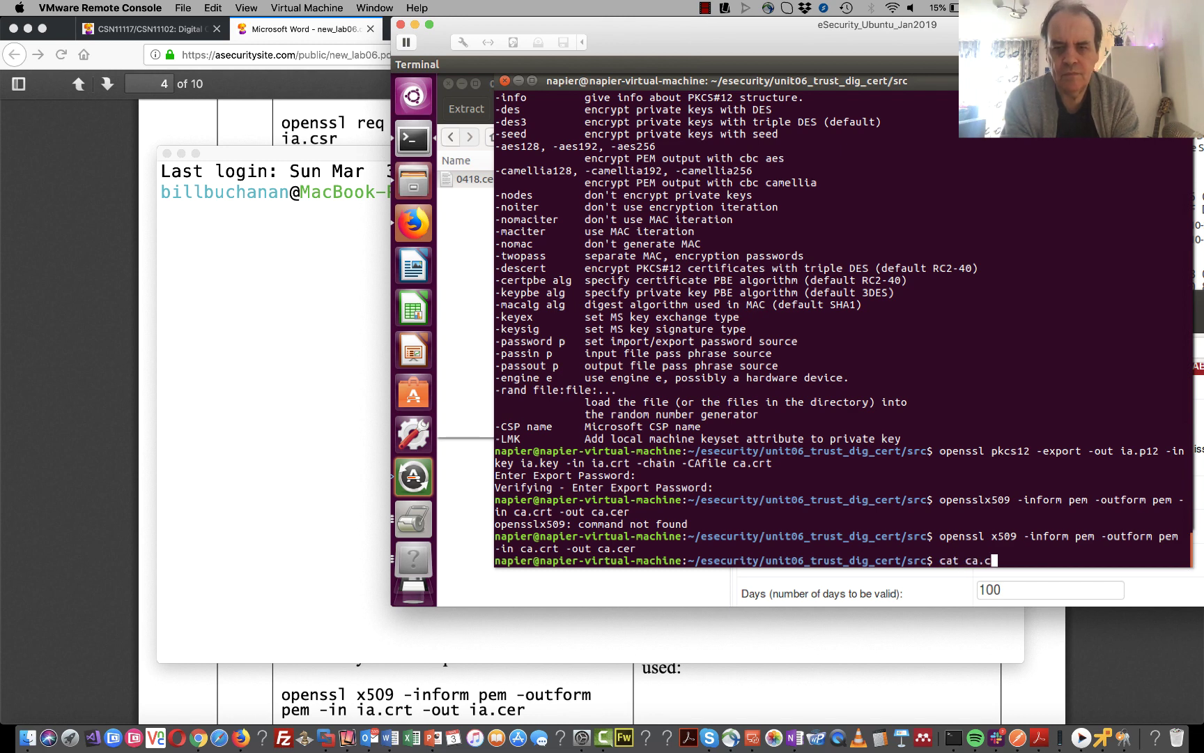
type("er")
key("Return")
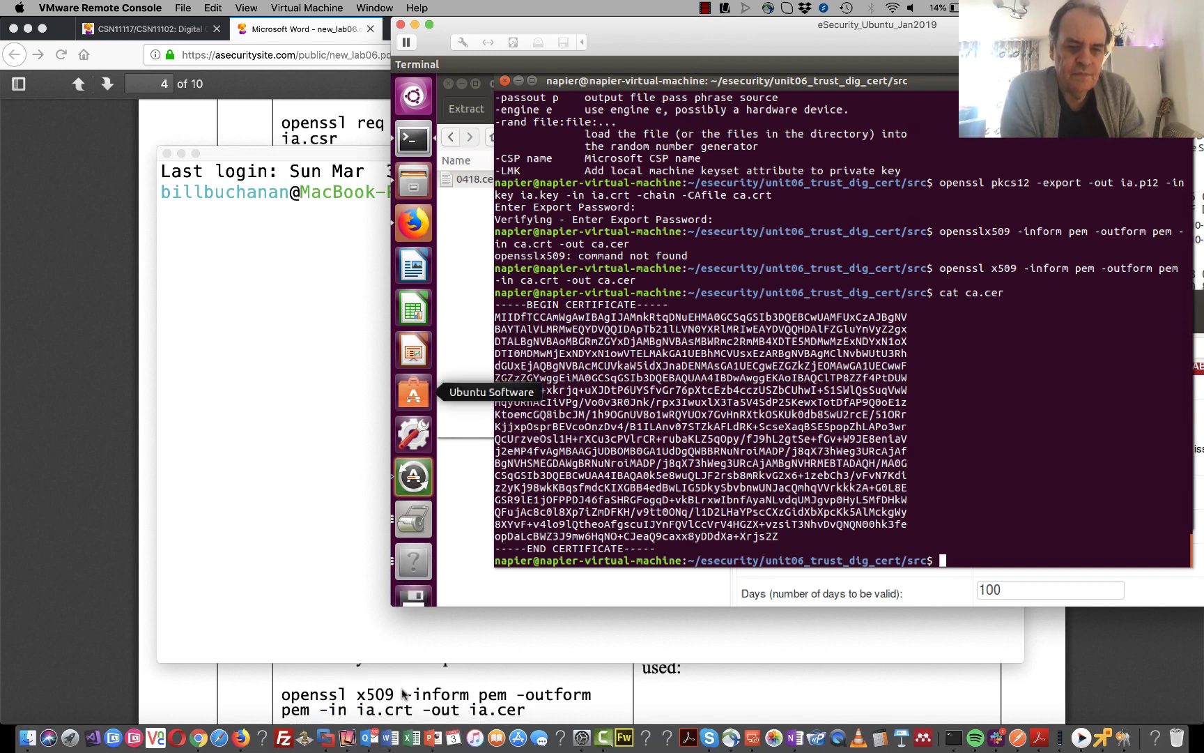
- Scroll the lab PDF down to page 5's B.7 certificate-request Python program
left_click(499, 690)
scroll(499, 691, "down", 3)
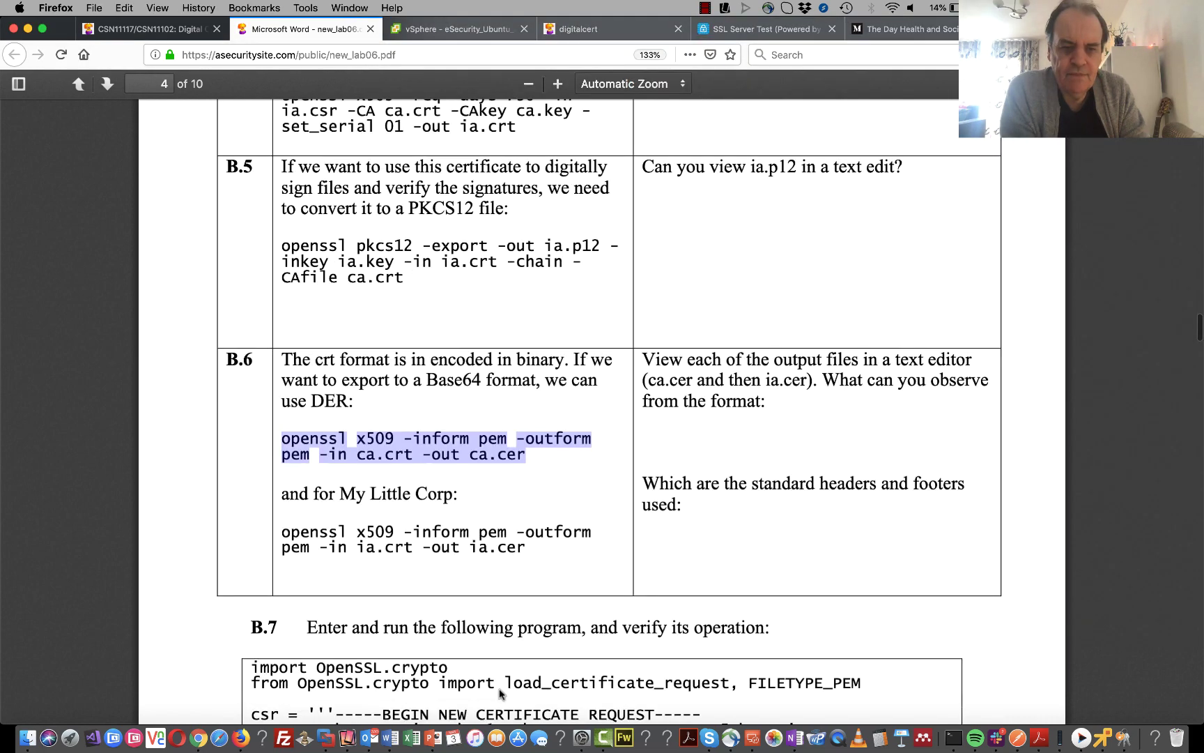
scroll(499, 692, "down", 5)
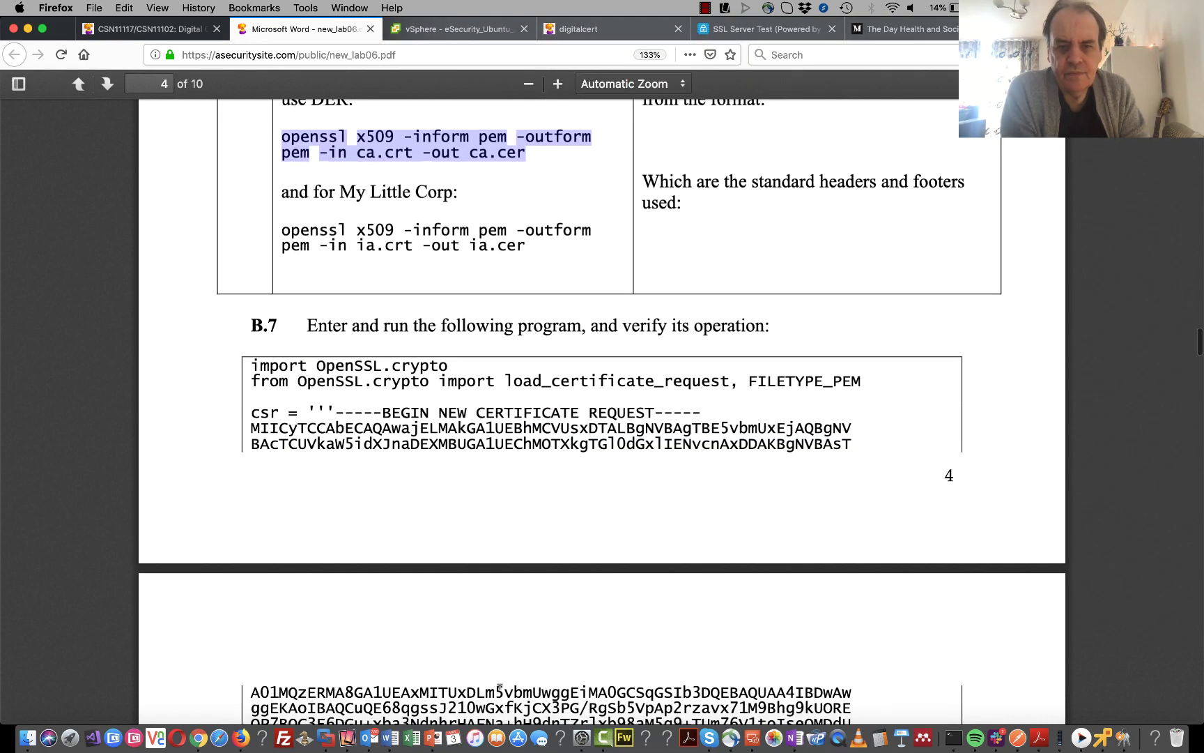
scroll(499, 687, "down", 2)
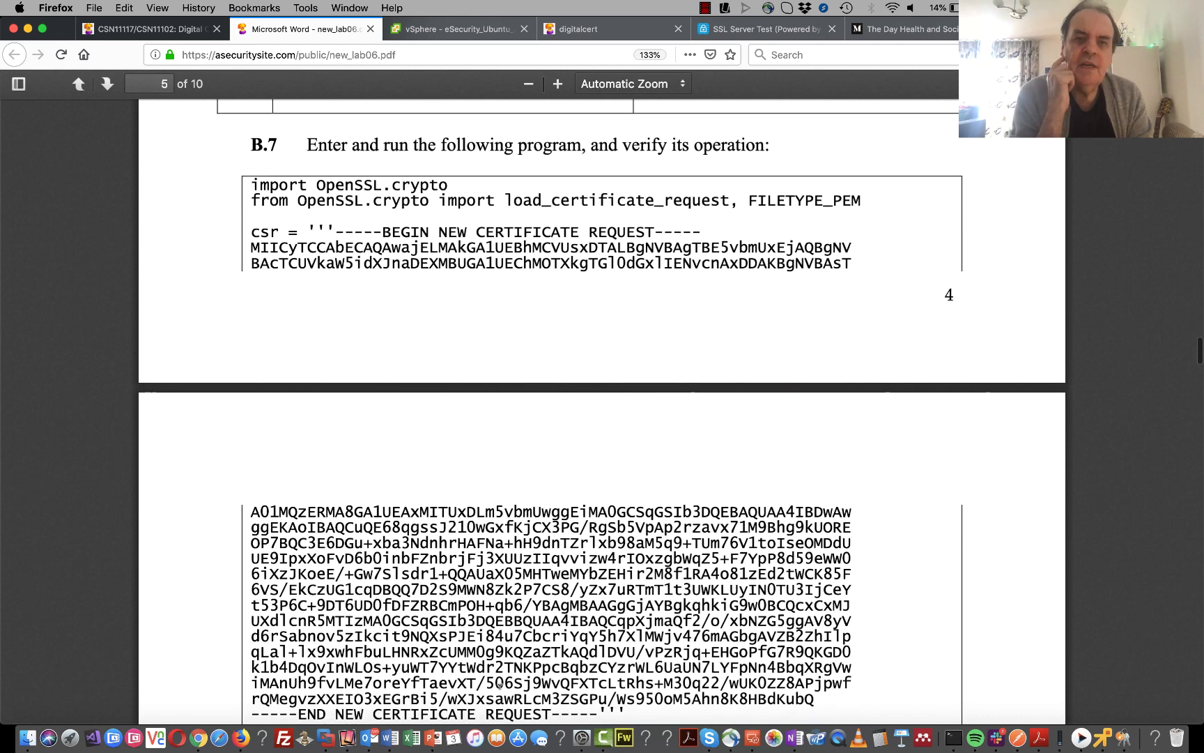
scroll(499, 686, "down", 1)
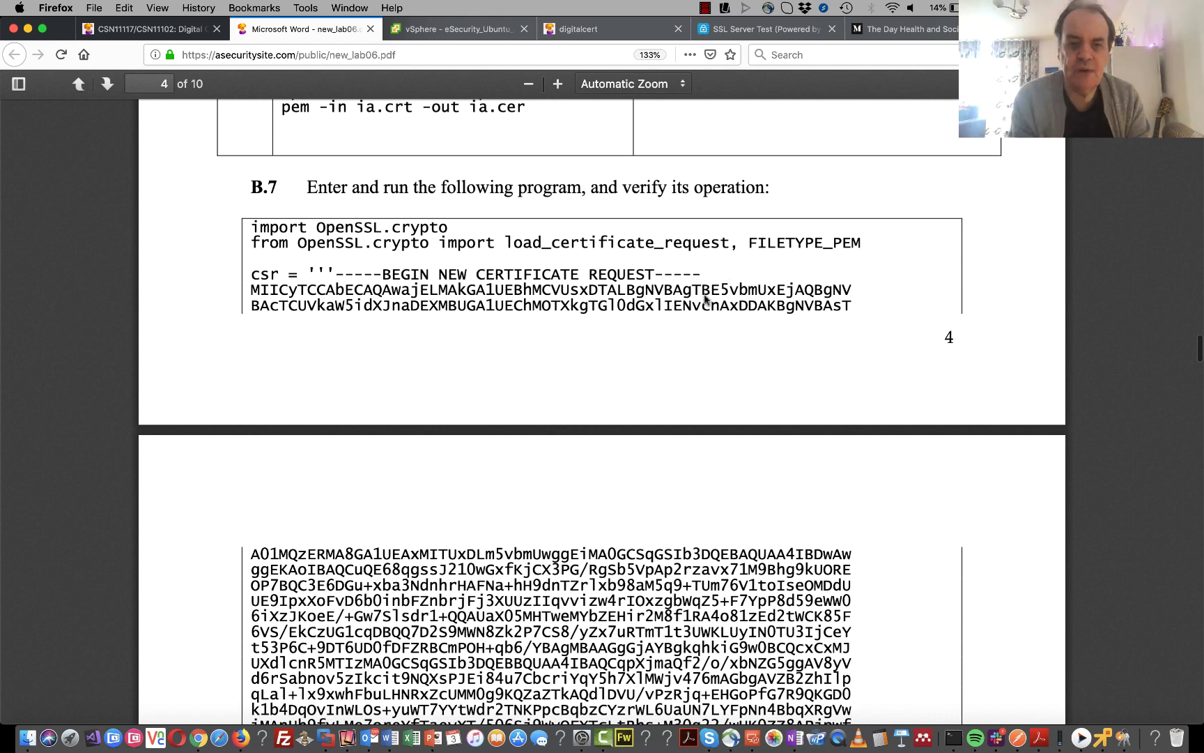
scroll(679, 412, "down", 5)
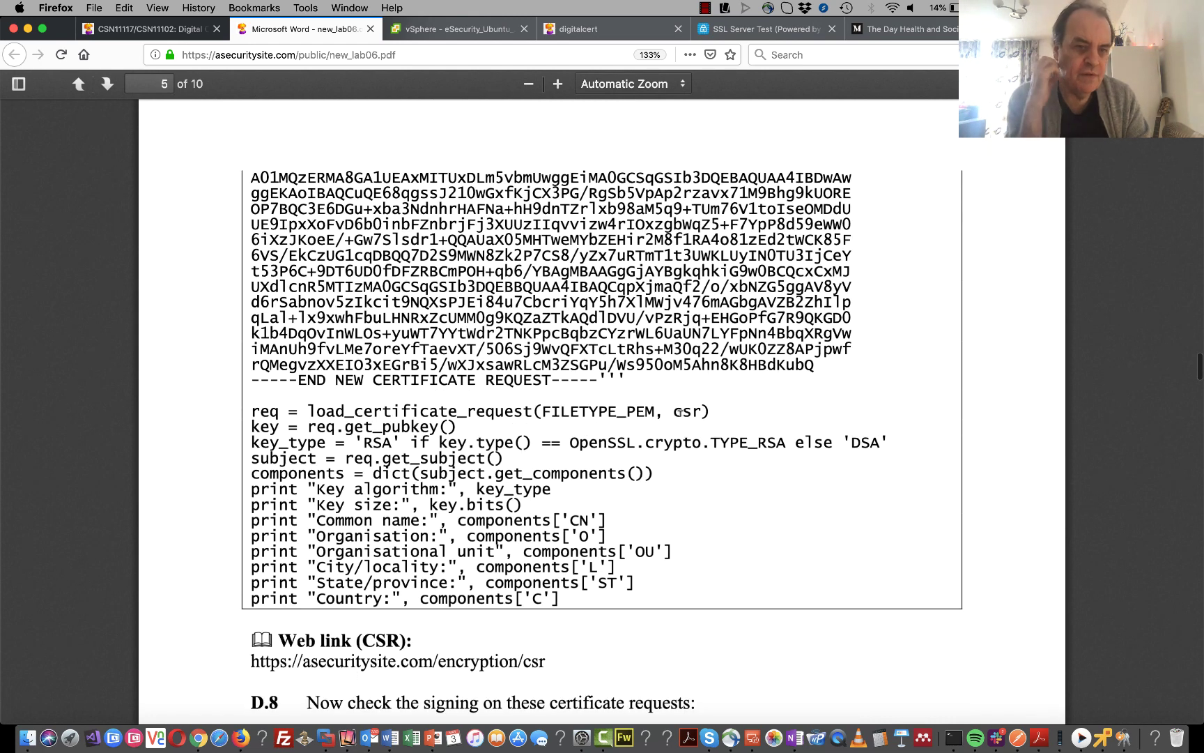
scroll(680, 413, "up", 5)
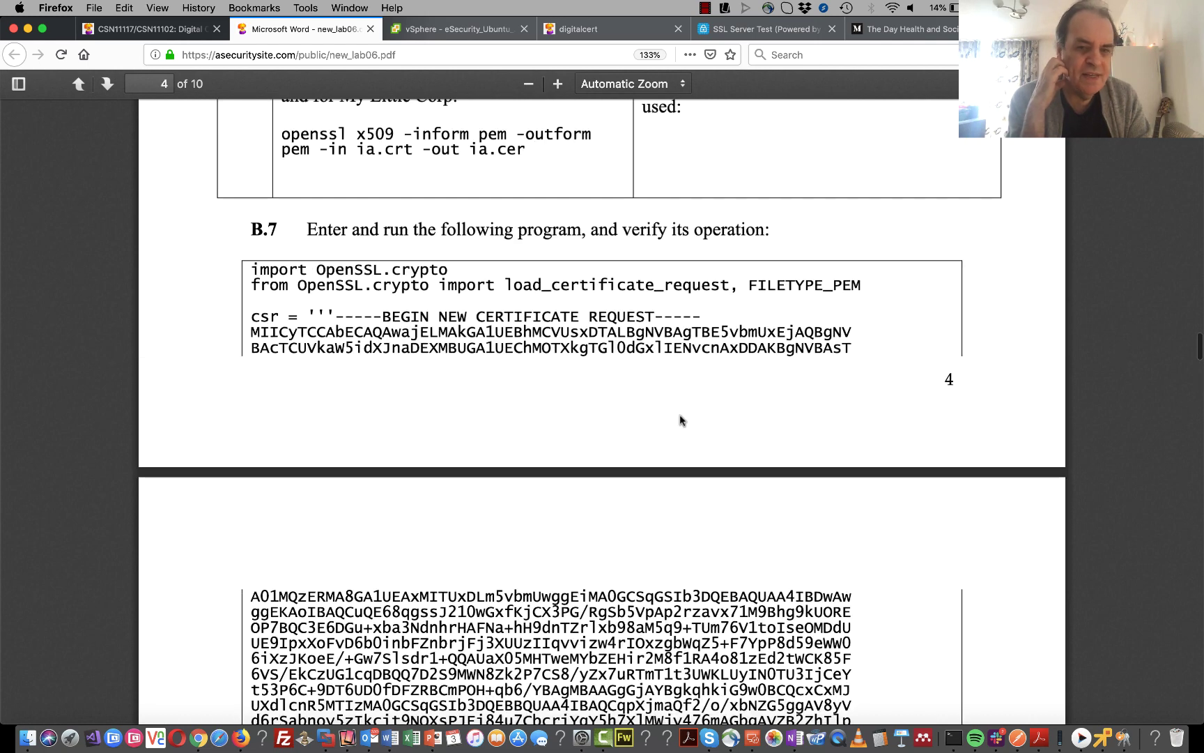
scroll(737, 409, "down", 5)
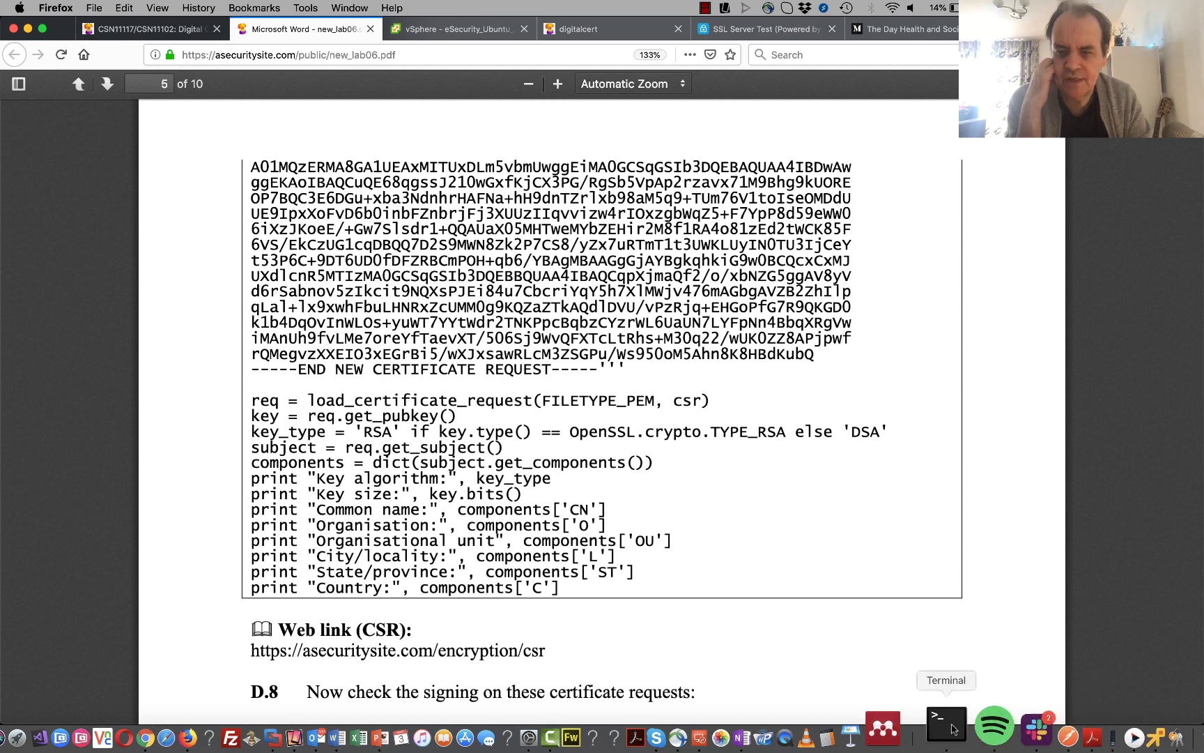
- In the VM terminal, list the files, print b_07.py, and run it with python
left_click(1100, 725)
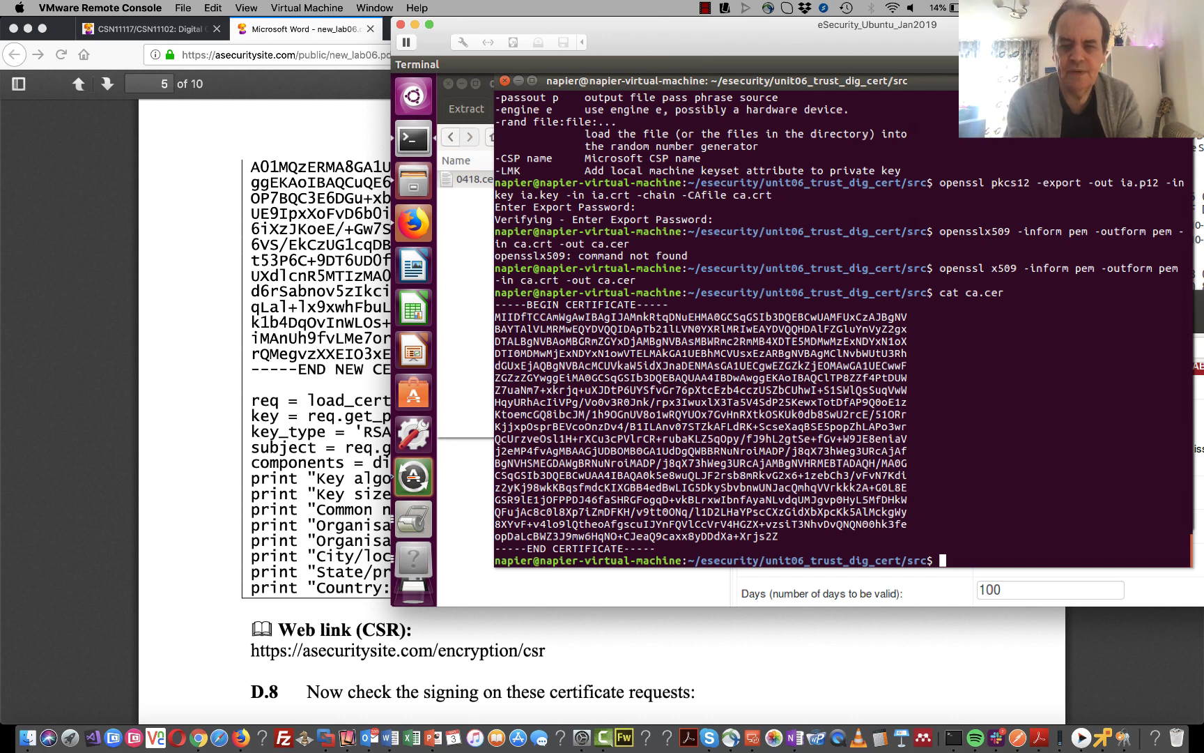
type("ls")
key("Return")
type("cat b")
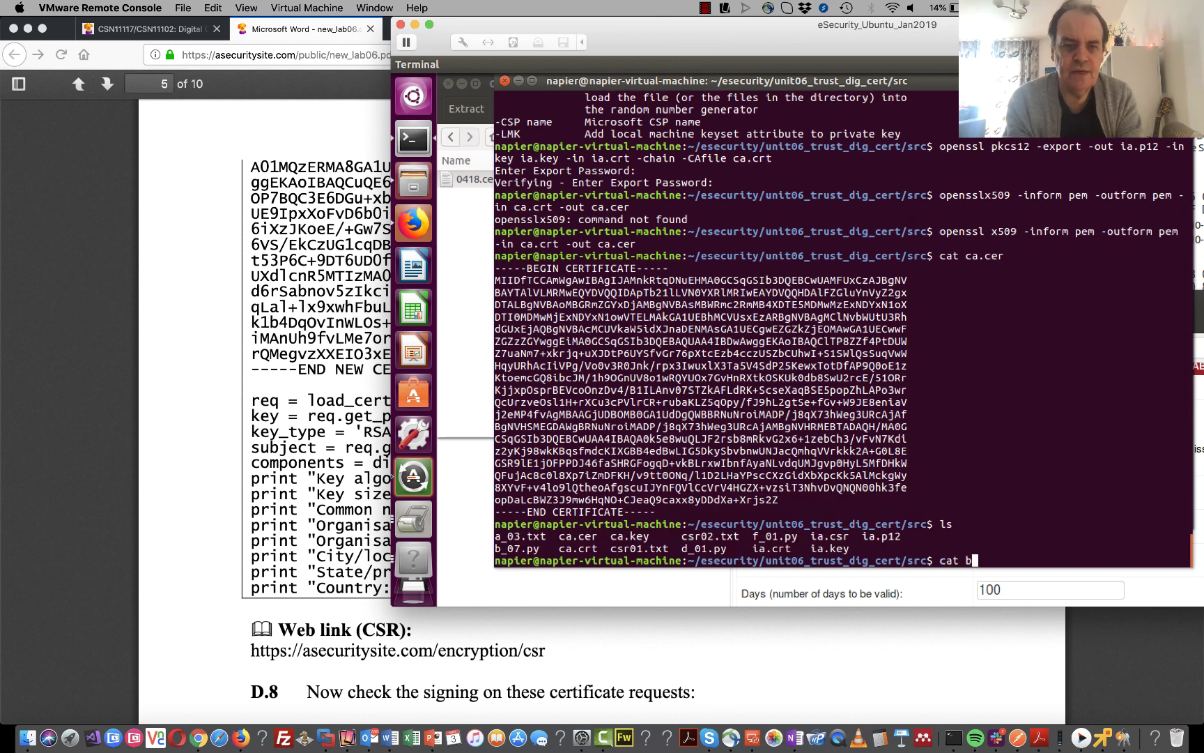
type("_07")
key("Tab")
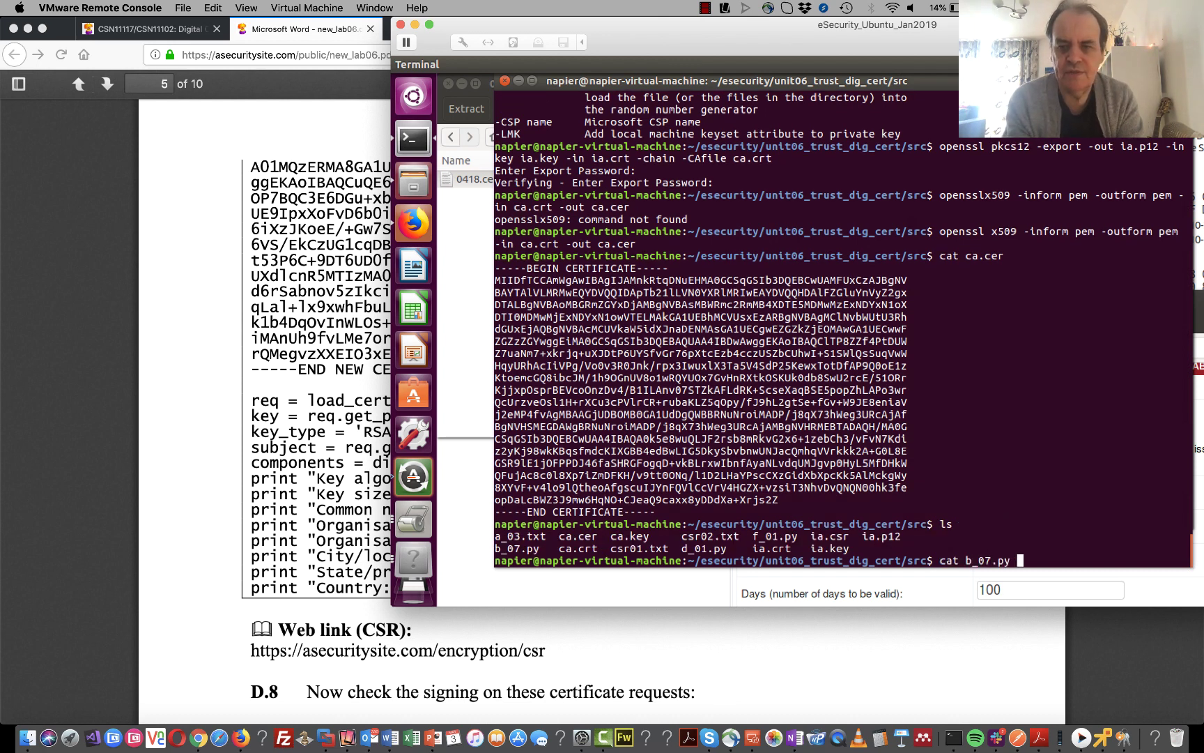
key("Return")
type("pythn")
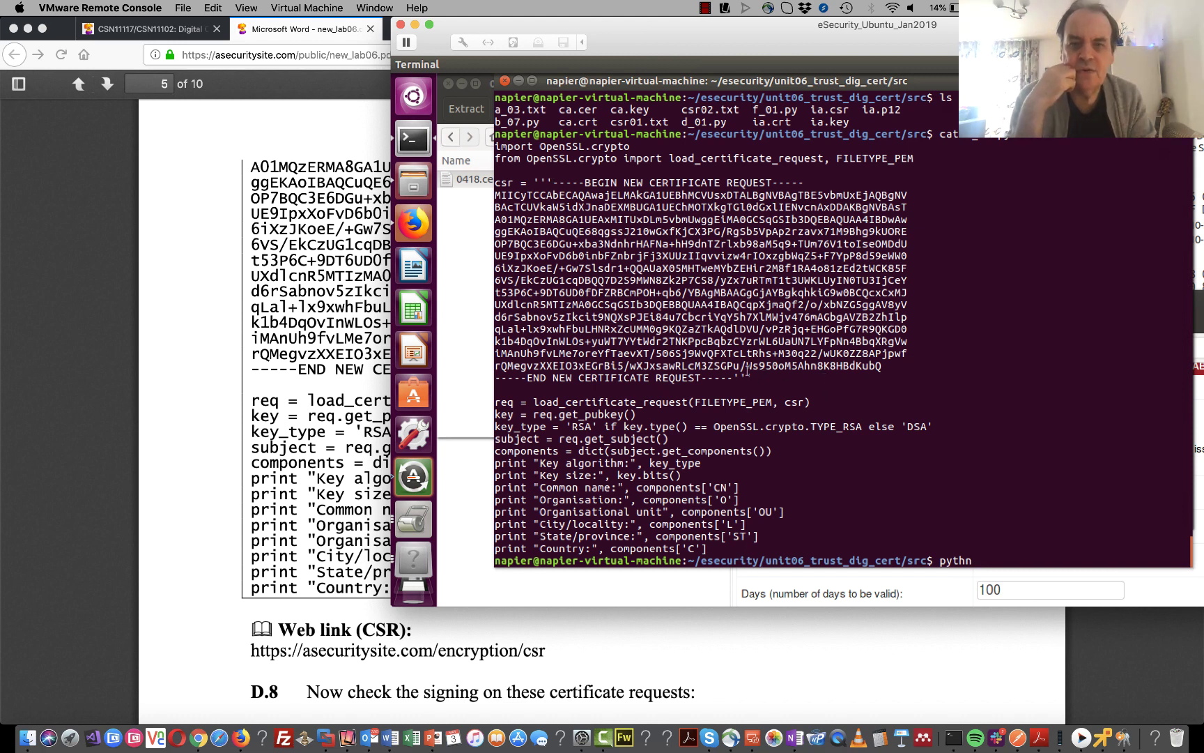
type("on b")
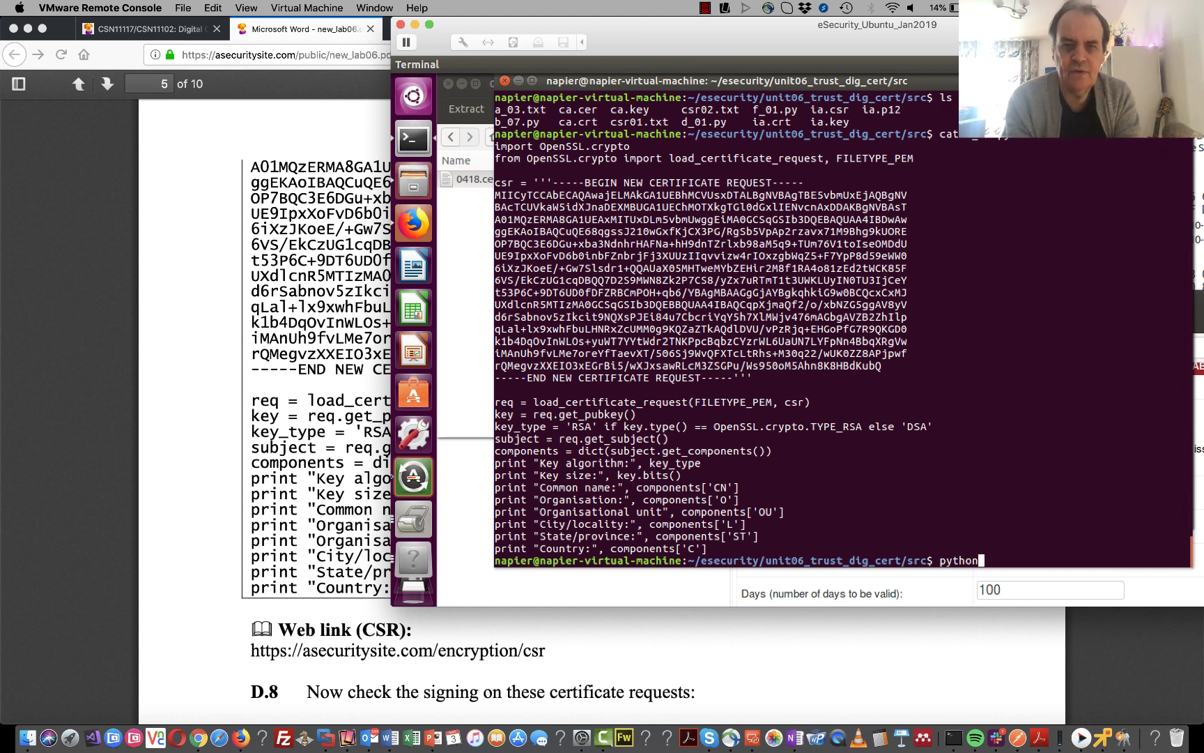
type("_07.")
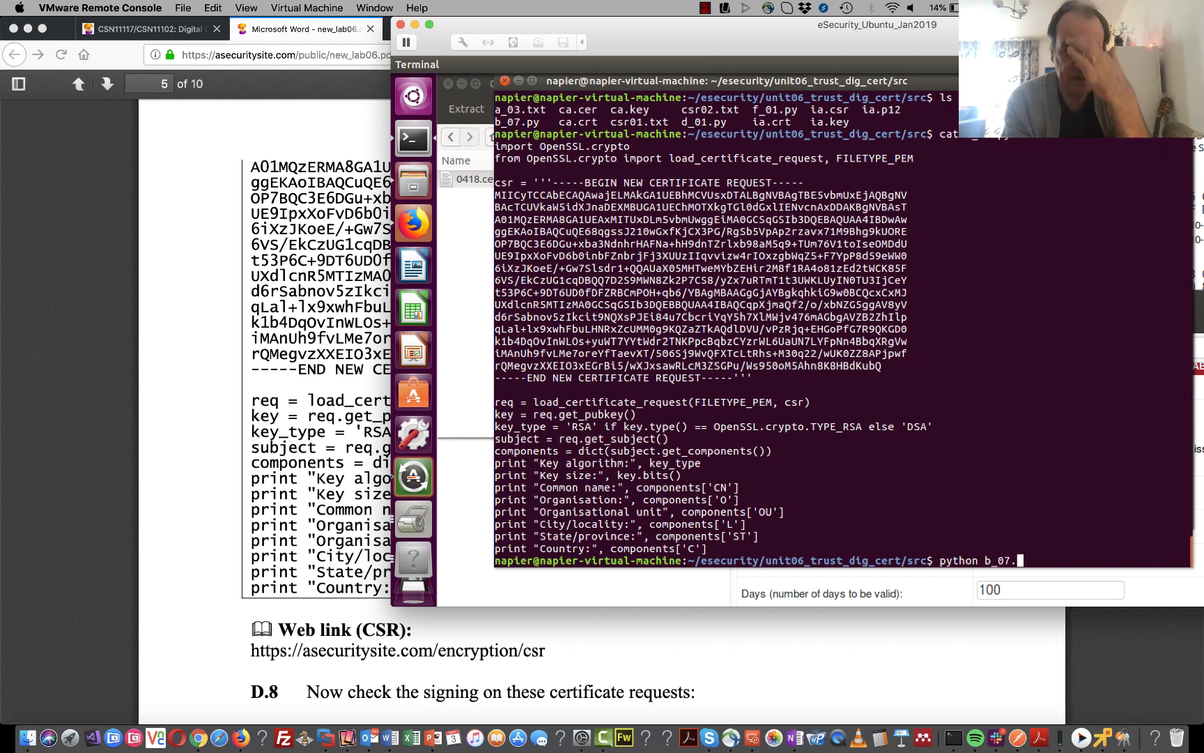
type("py")
key("Return")
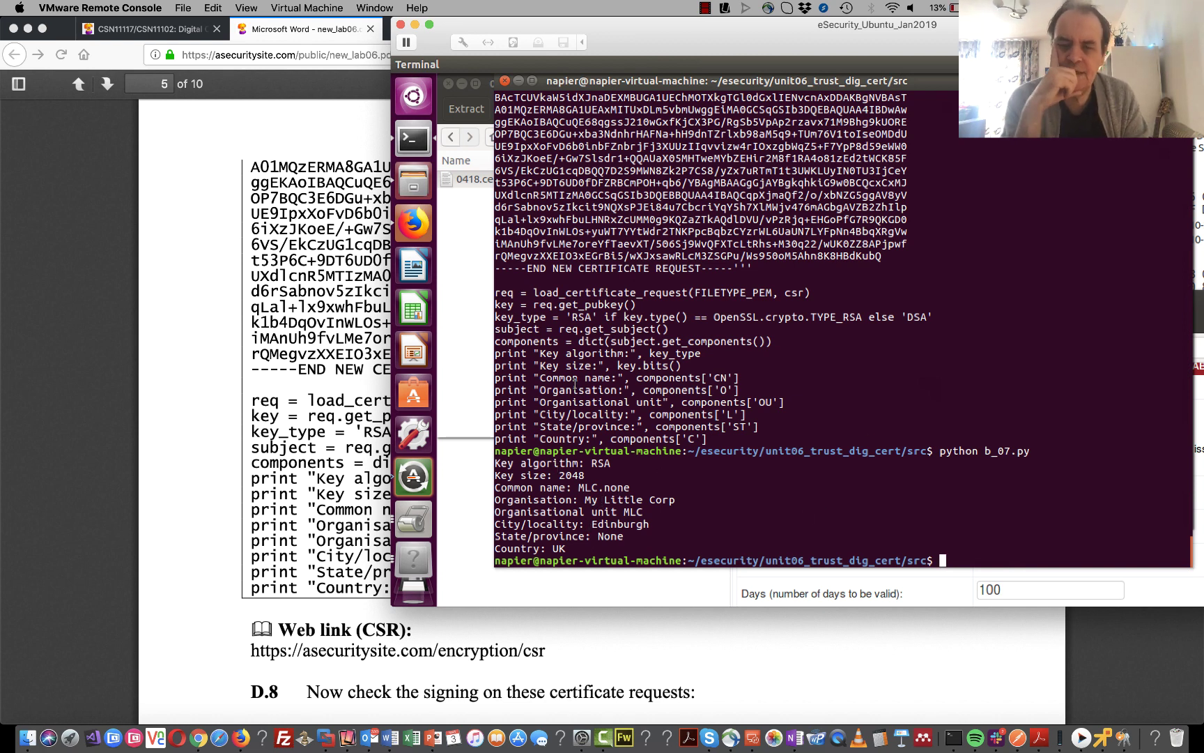
- Scroll to D.8 in the lab PDF and copy the first certificate request block
left_click(341, 411)
scroll(335, 422, "down", 3)
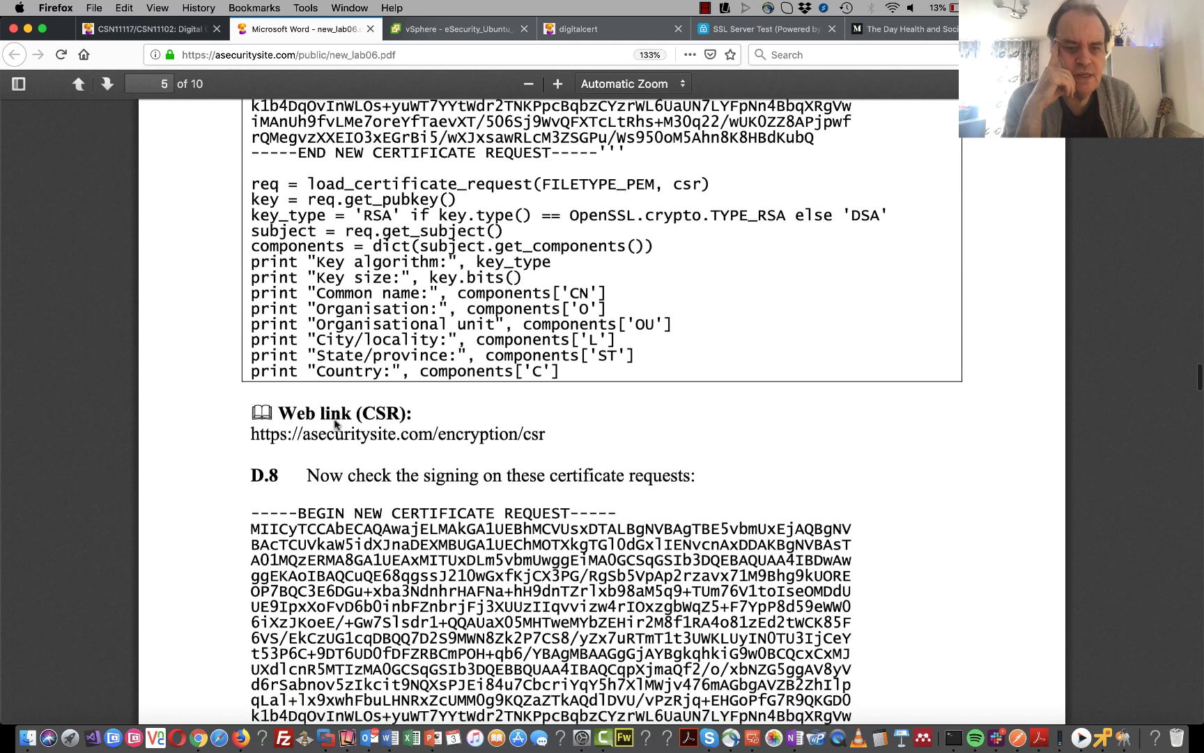
scroll(335, 423, "down", 2)
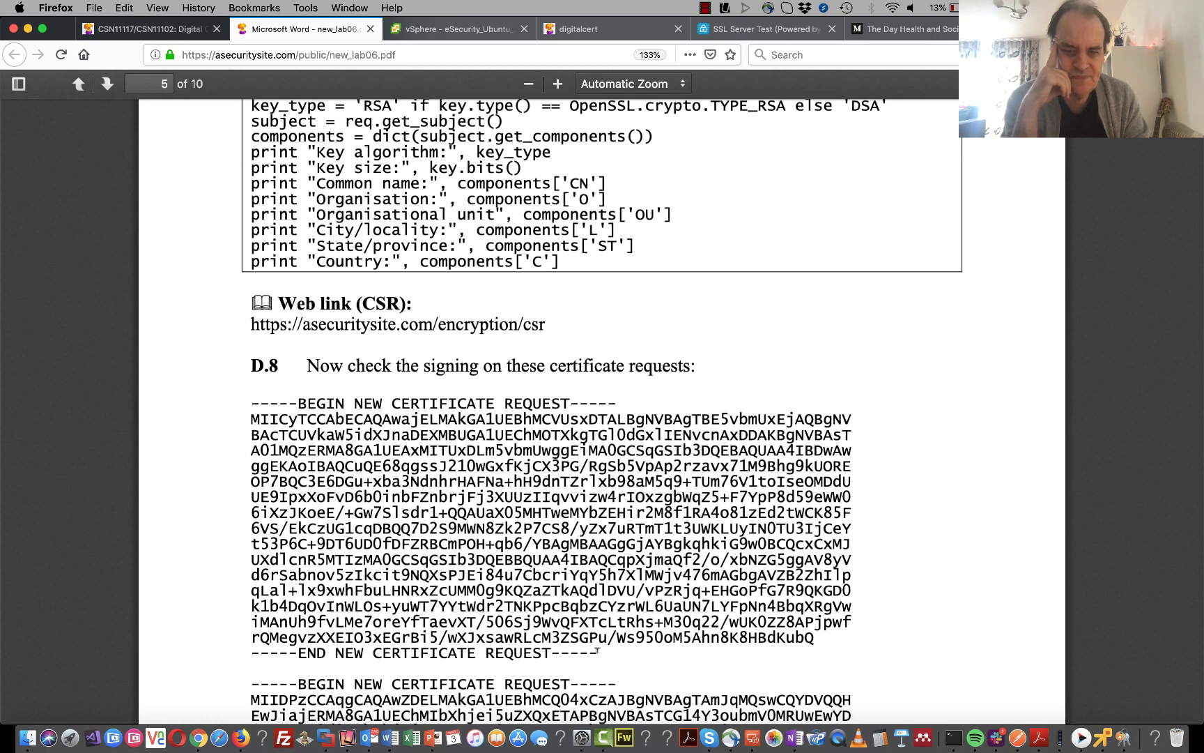
left_click_drag(597, 655, 238, 408)
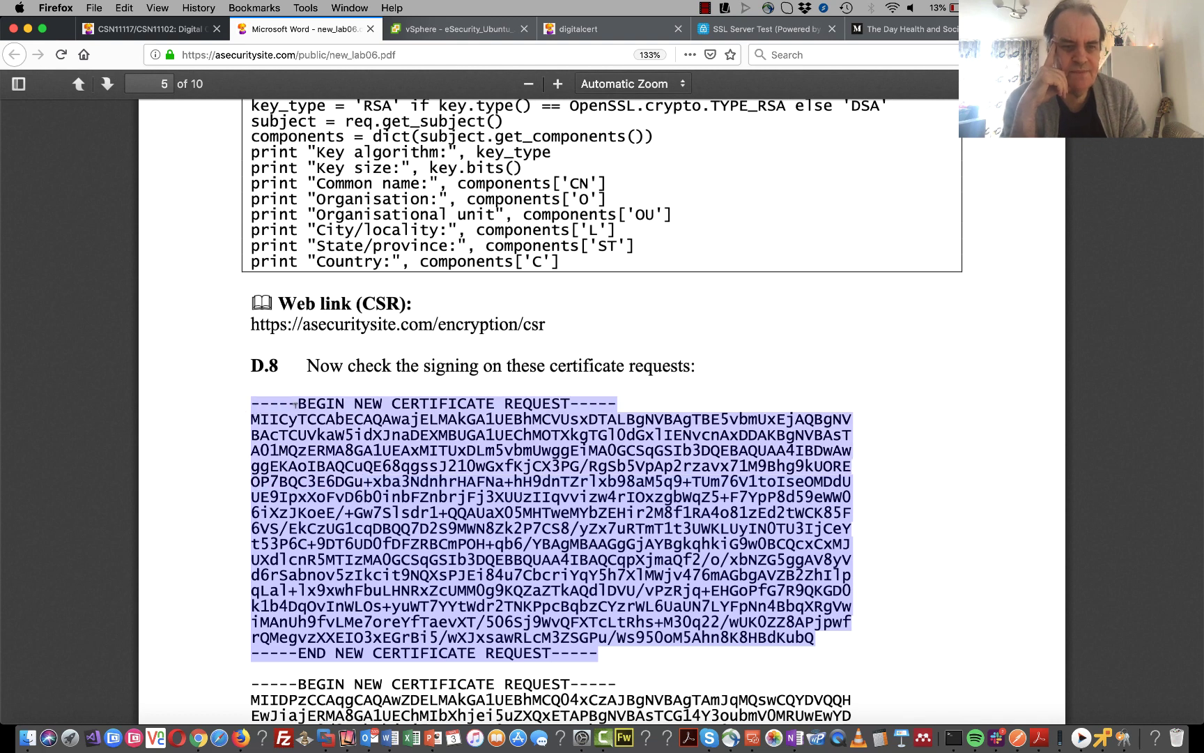
right_click(308, 402)
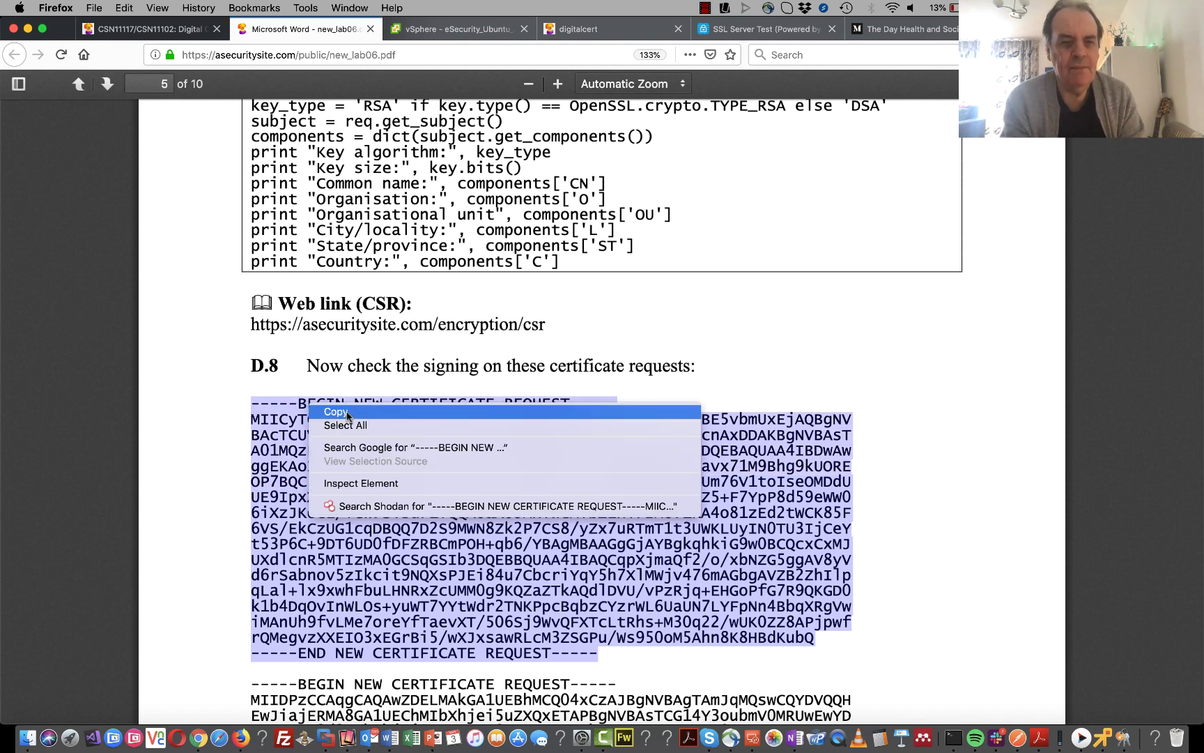
left_click(331, 414)
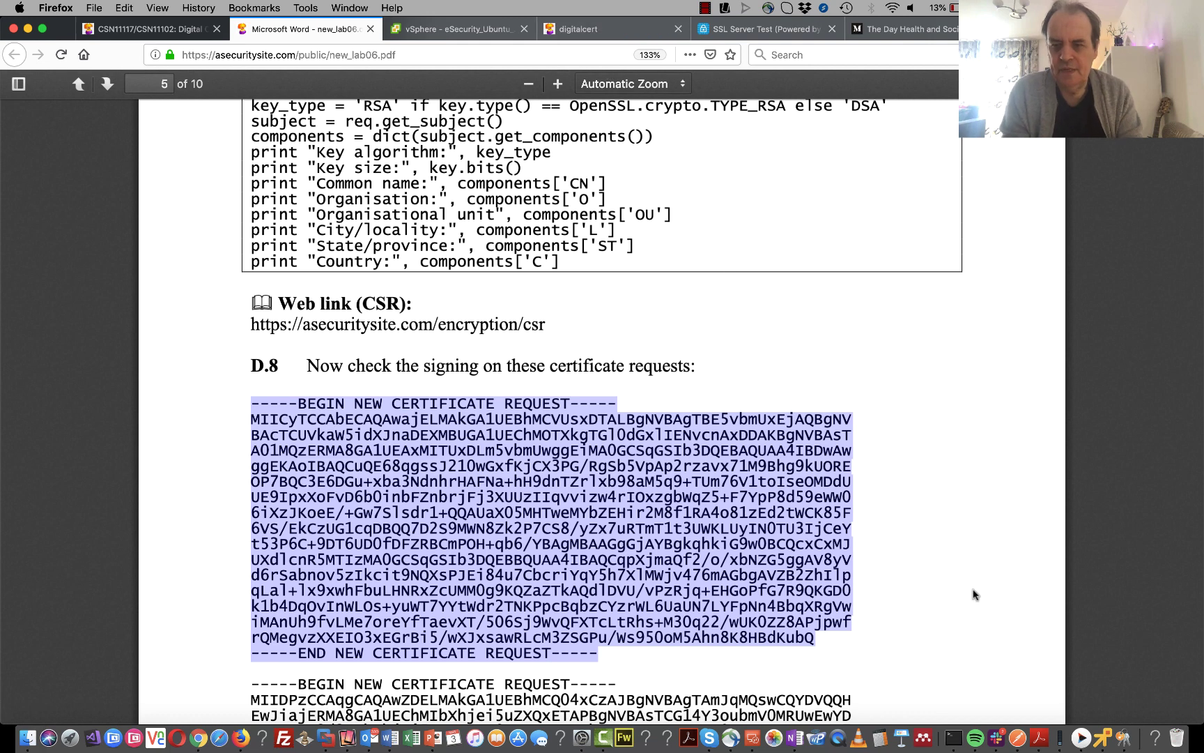
- Open b_07.py in nano and add blank lines above the csr block
left_click(1103, 720)
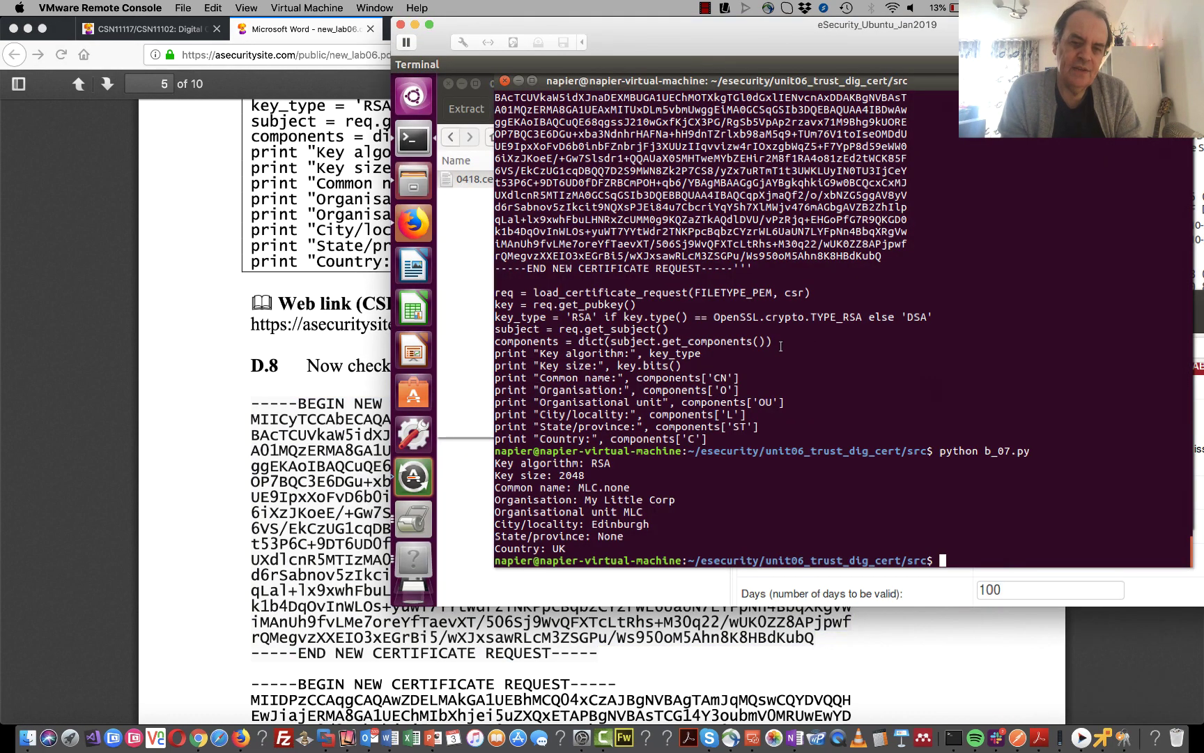
type("nano ")
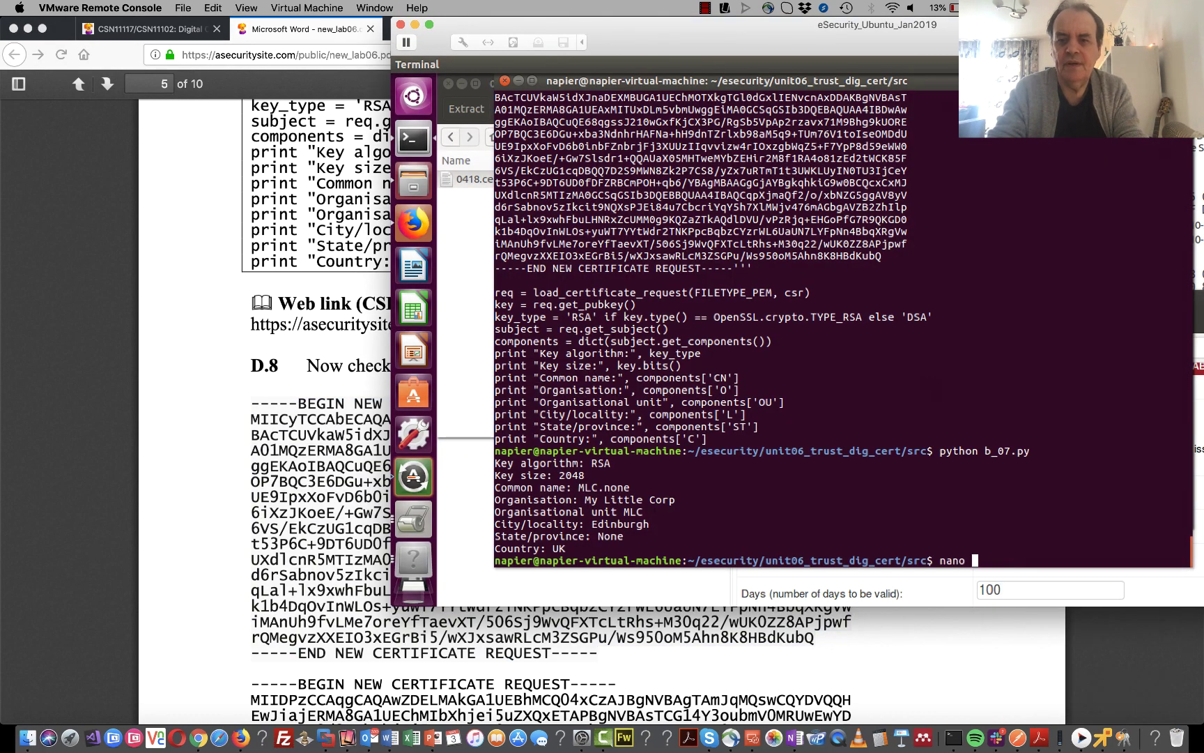
type("b_07.py")
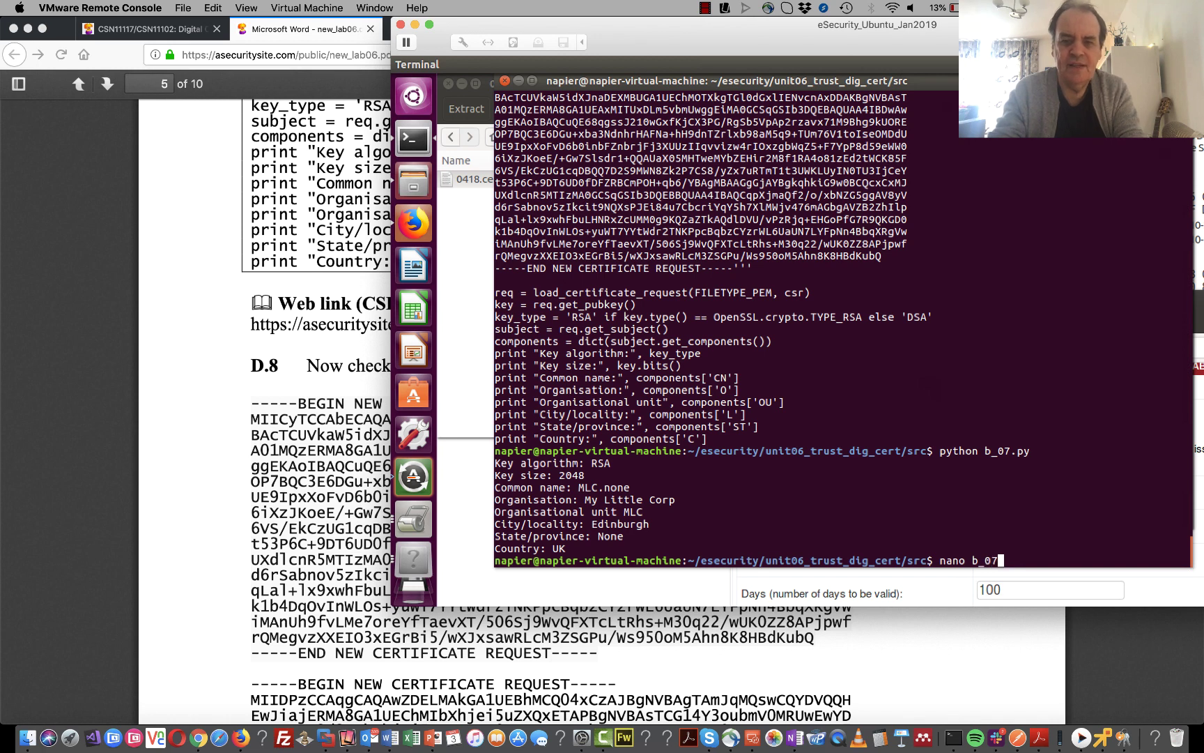
key("Return")
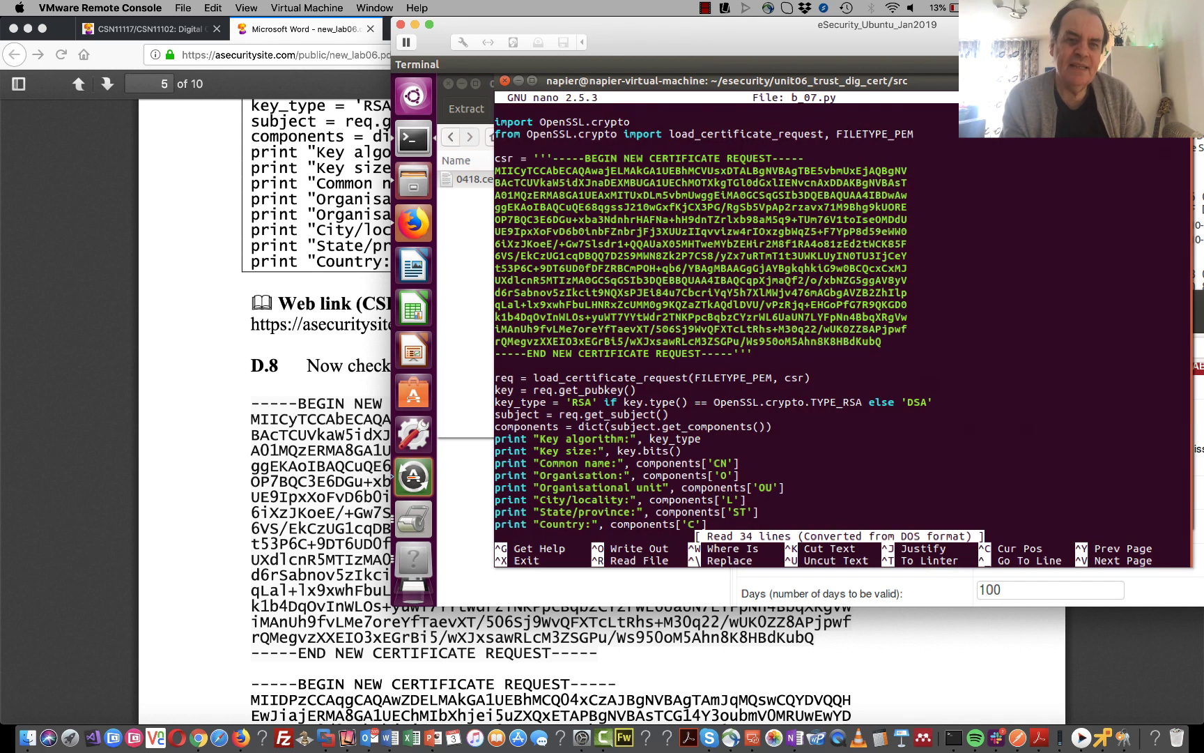
key("Down")
key("Down")
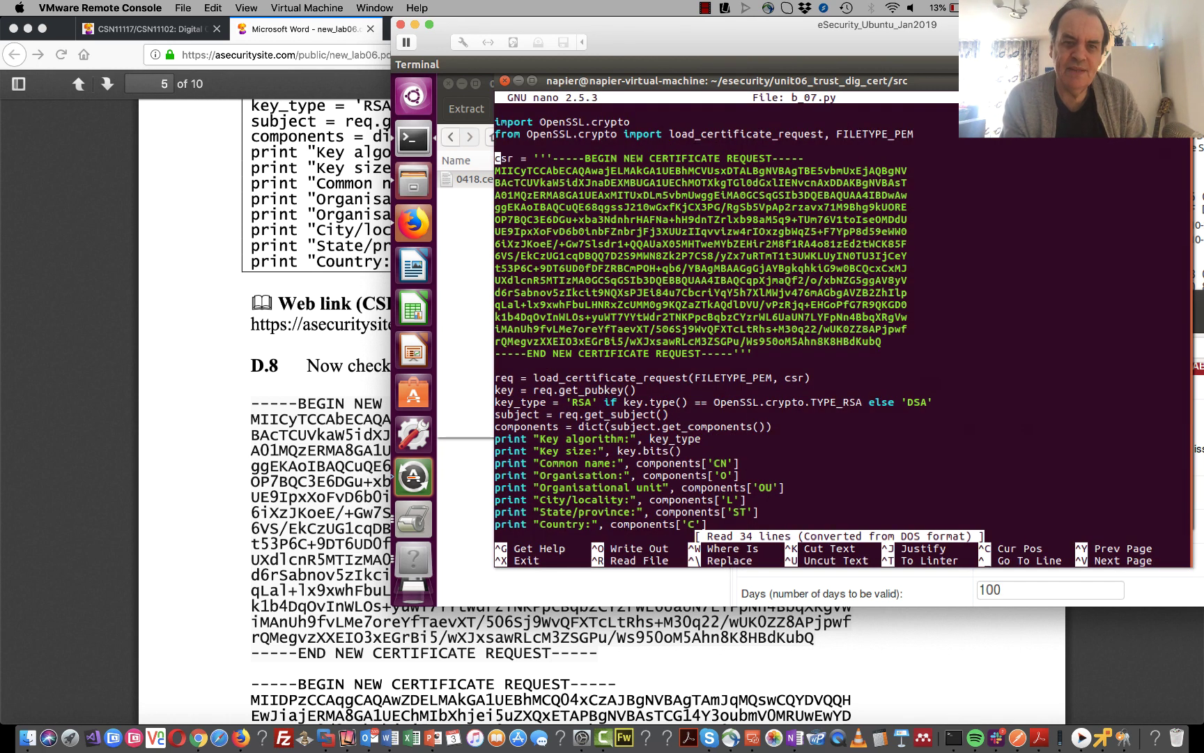
key("Return")
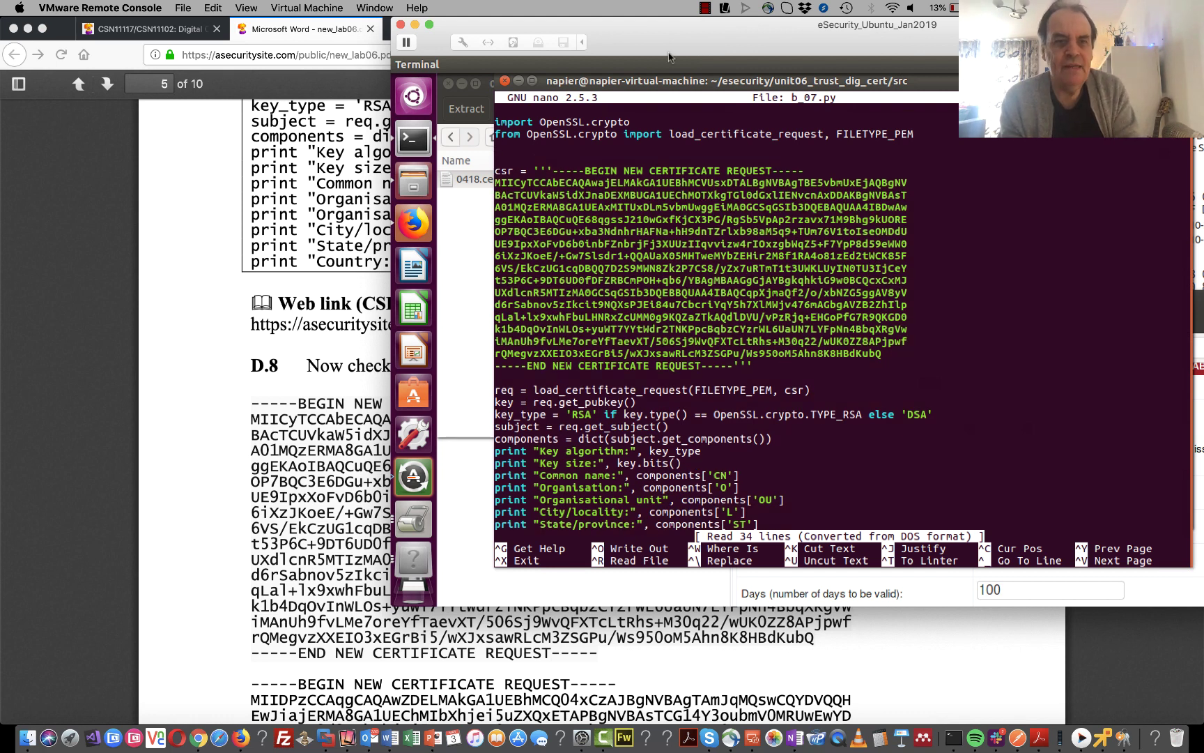
- Paste the copied certificate request into b_07.py above the csr block
left_click(222, 9)
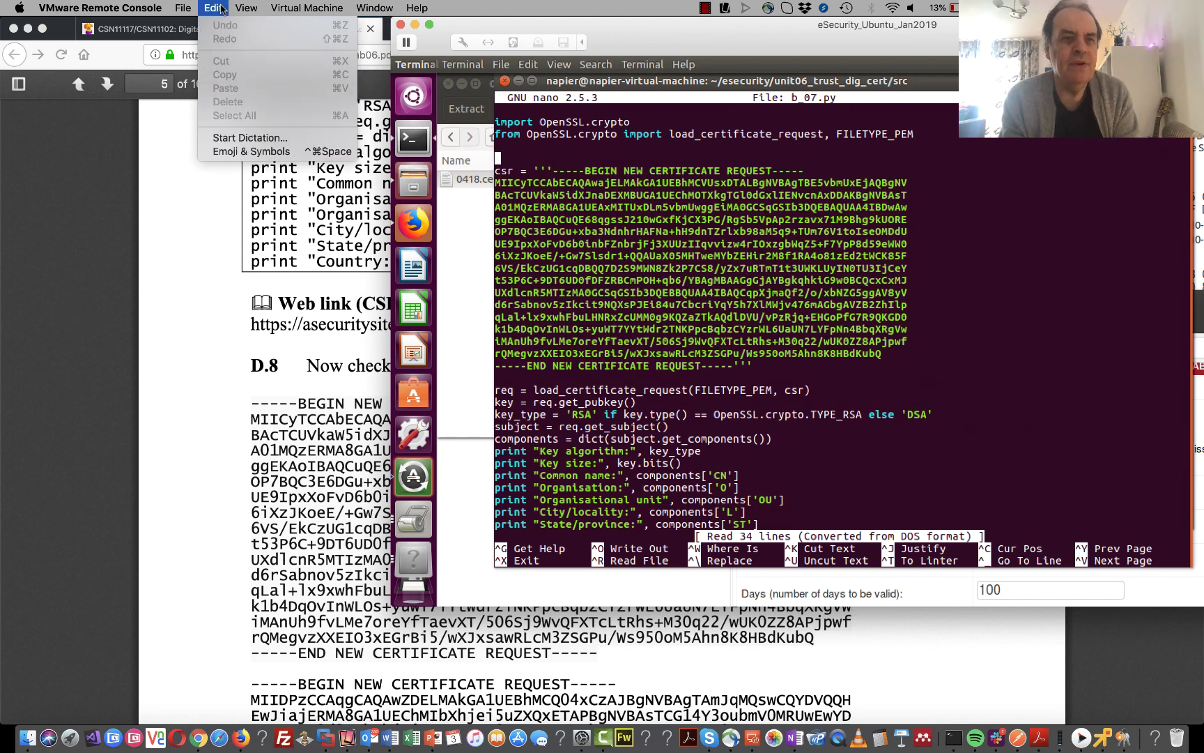
mouse_move(246, 7)
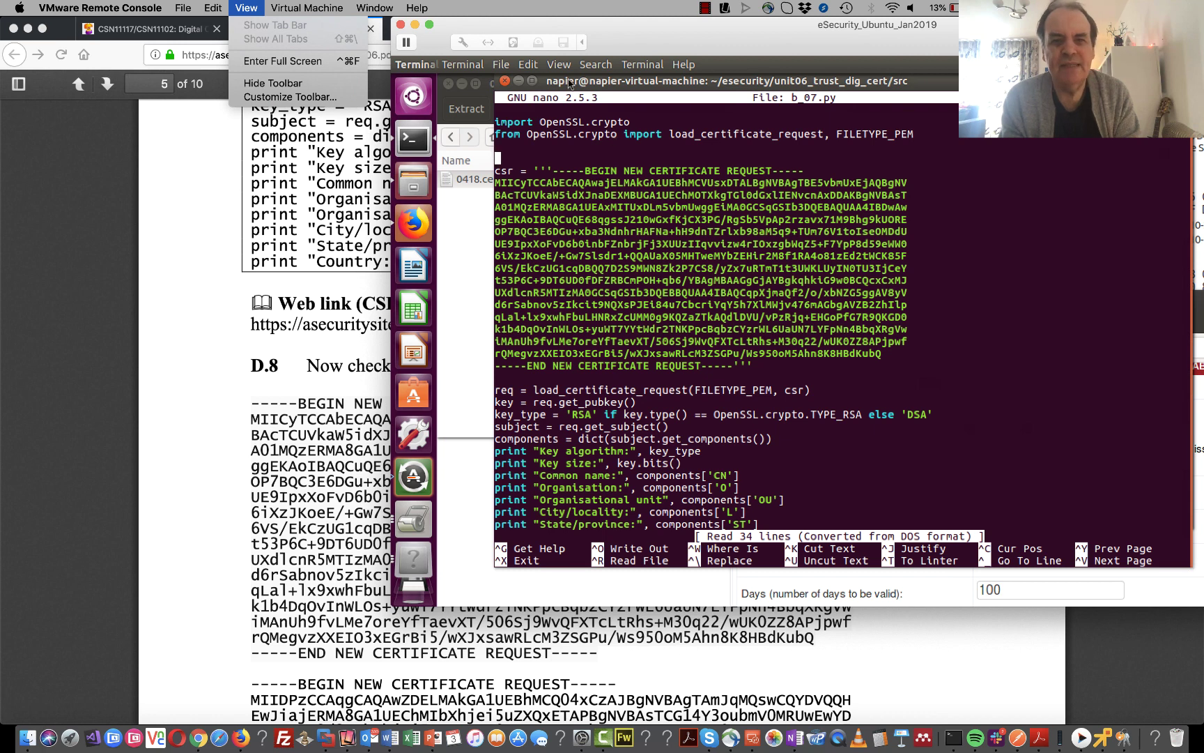
left_click(526, 67)
left_click(528, 65)
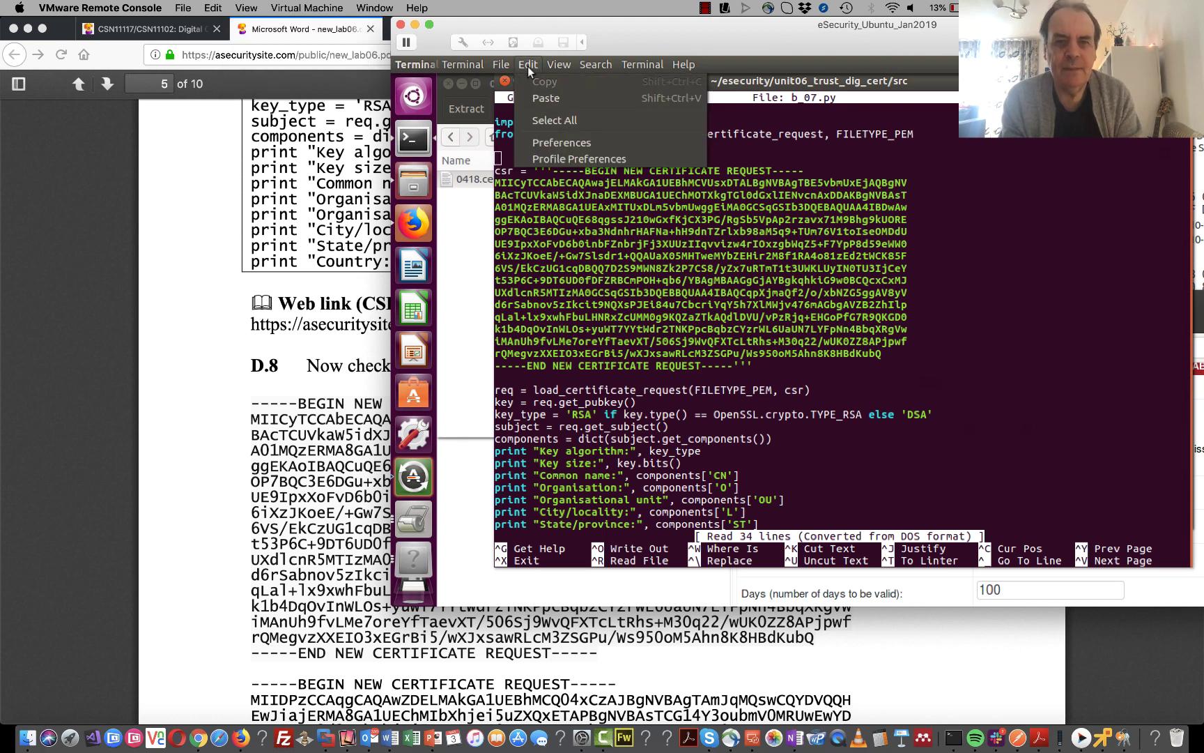
left_click(546, 102)
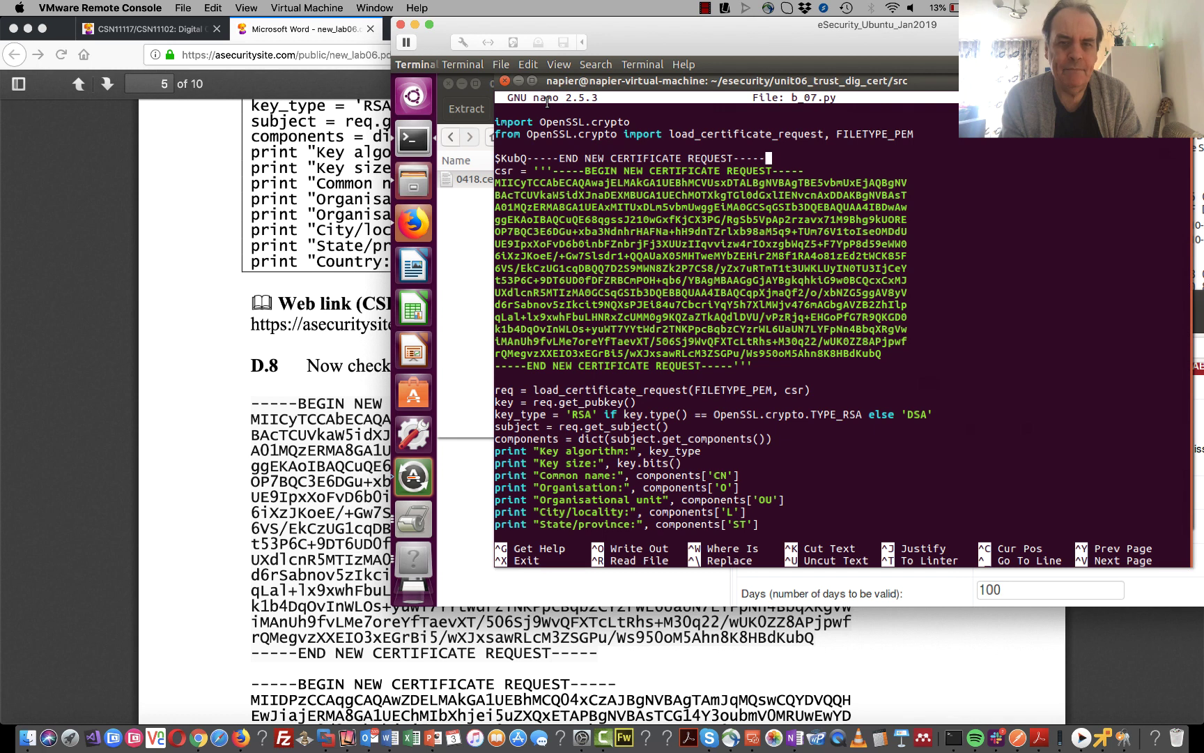
key("Return")
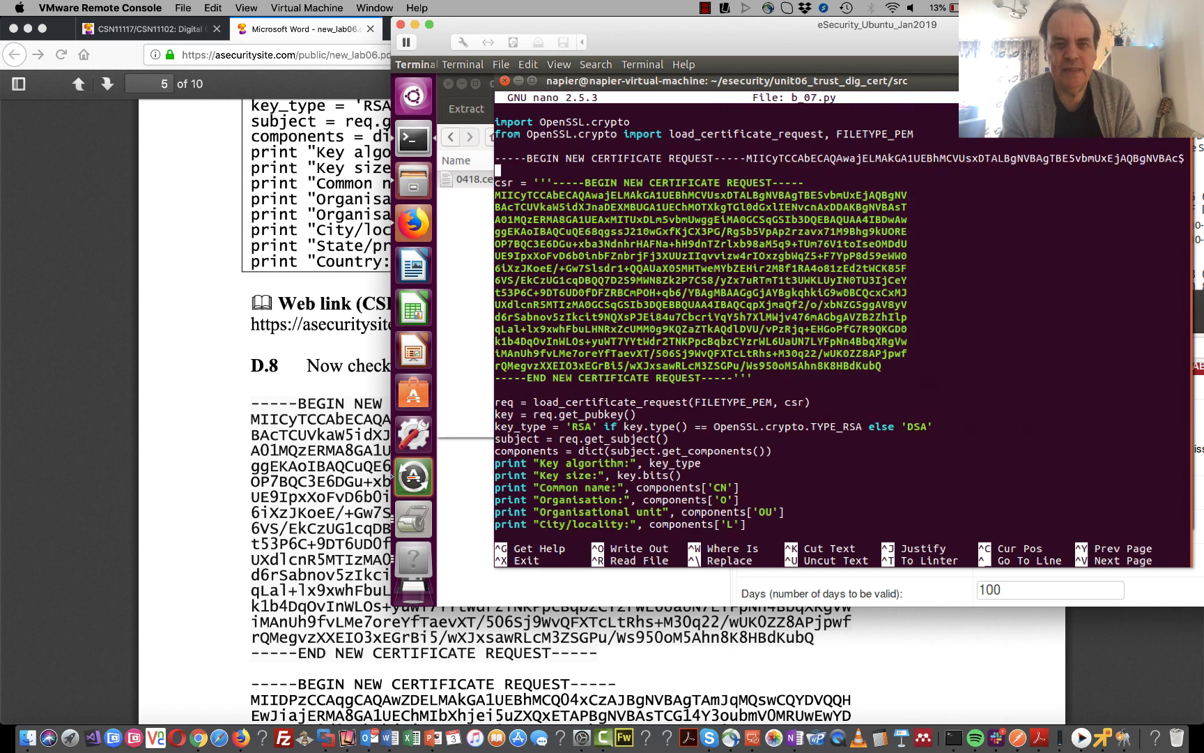
key("Up")
key("Up")
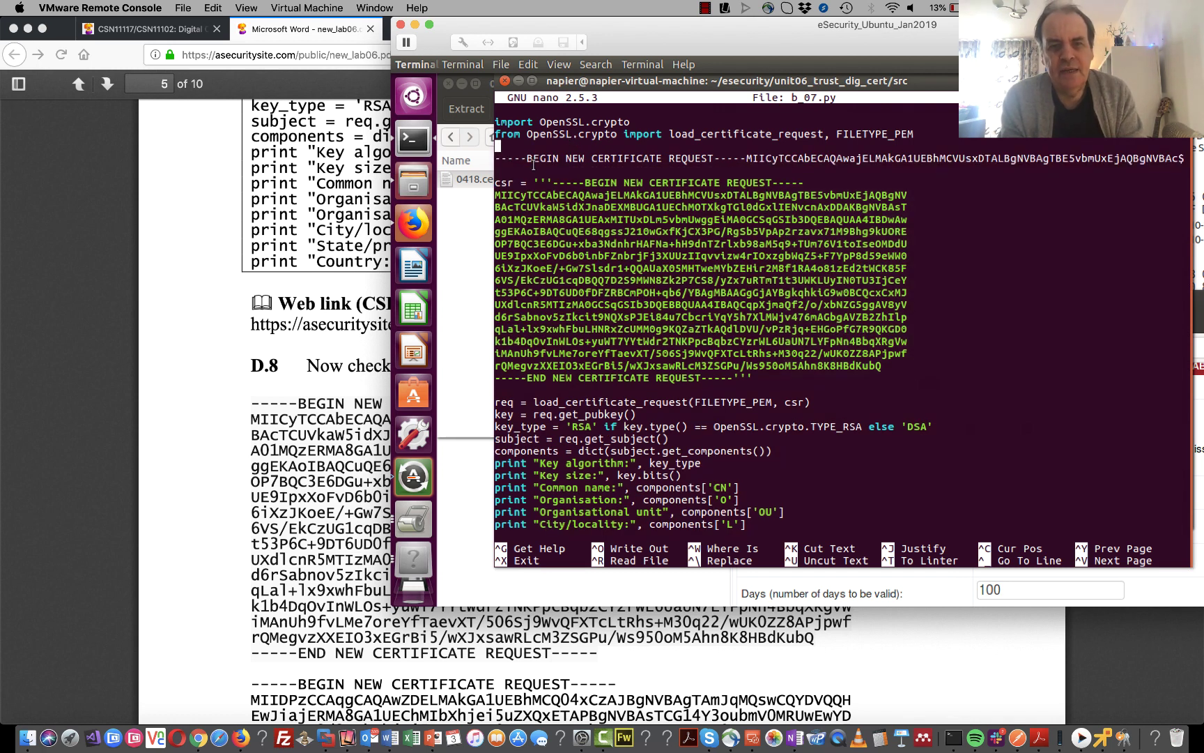
- Copy the start of the csr line and return to the pasted request
left_click_drag(550, 182, 509, 184)
right_click(508, 184)
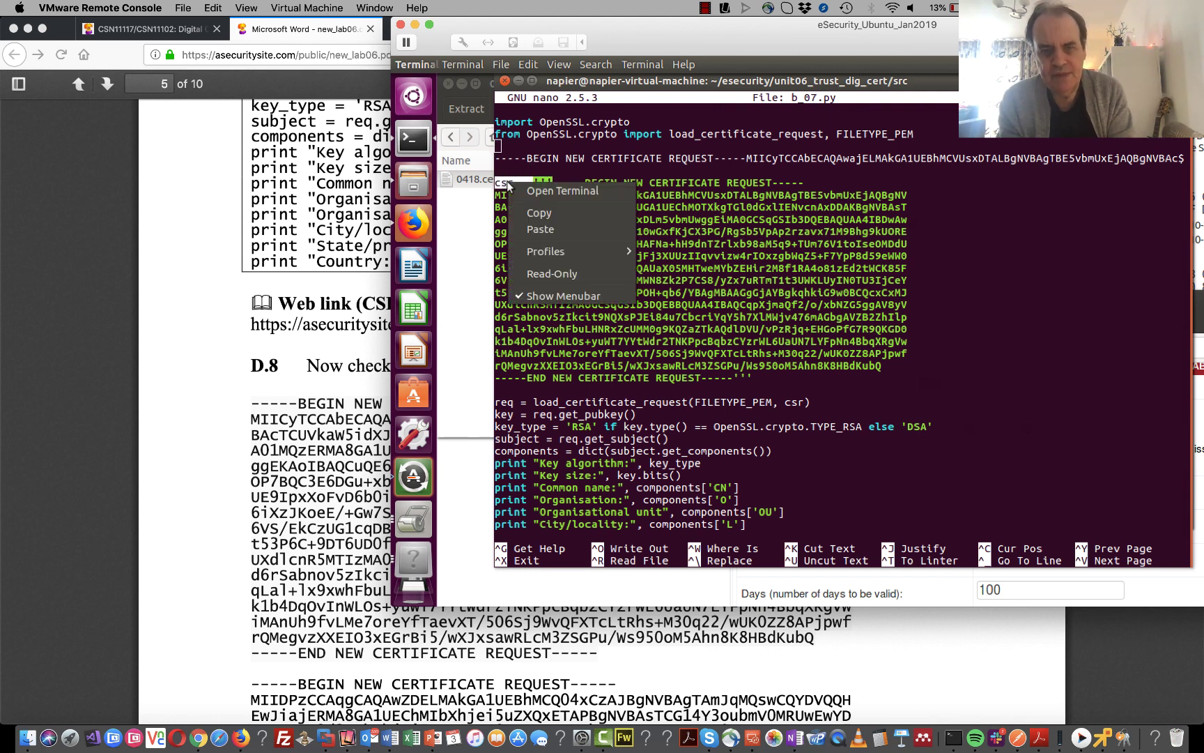
left_click(533, 213)
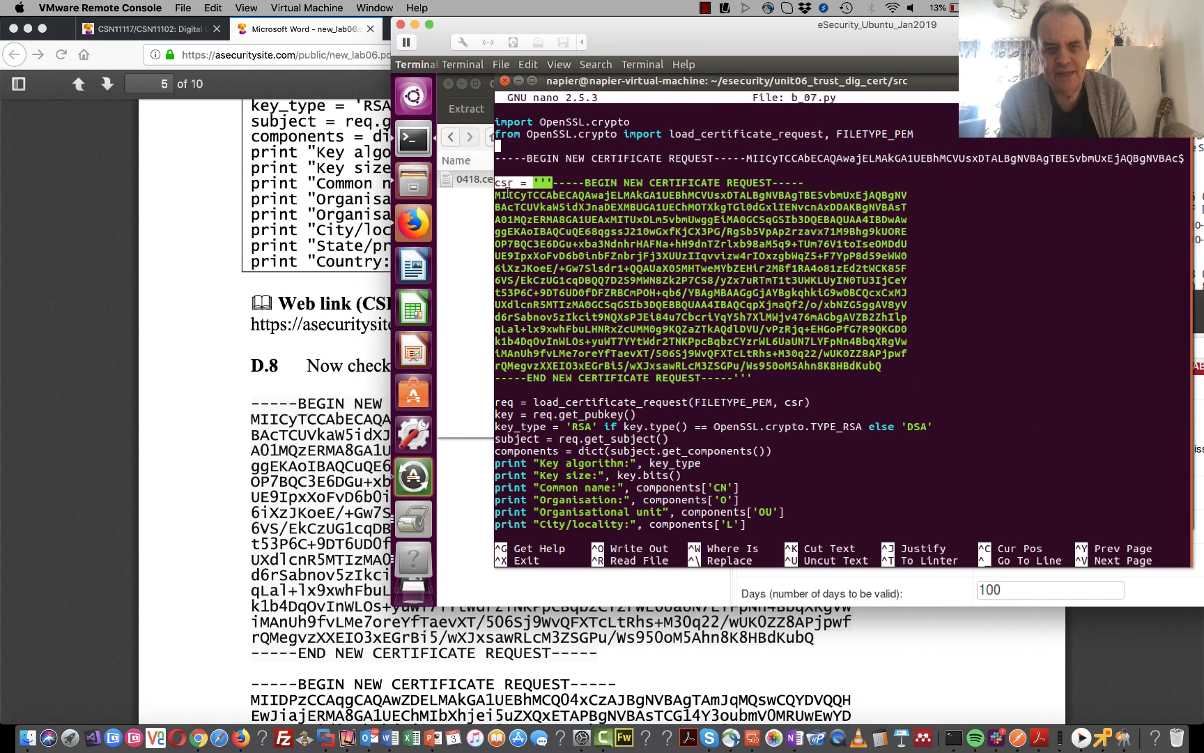
left_click(498, 146)
key("Down")
key("Down")
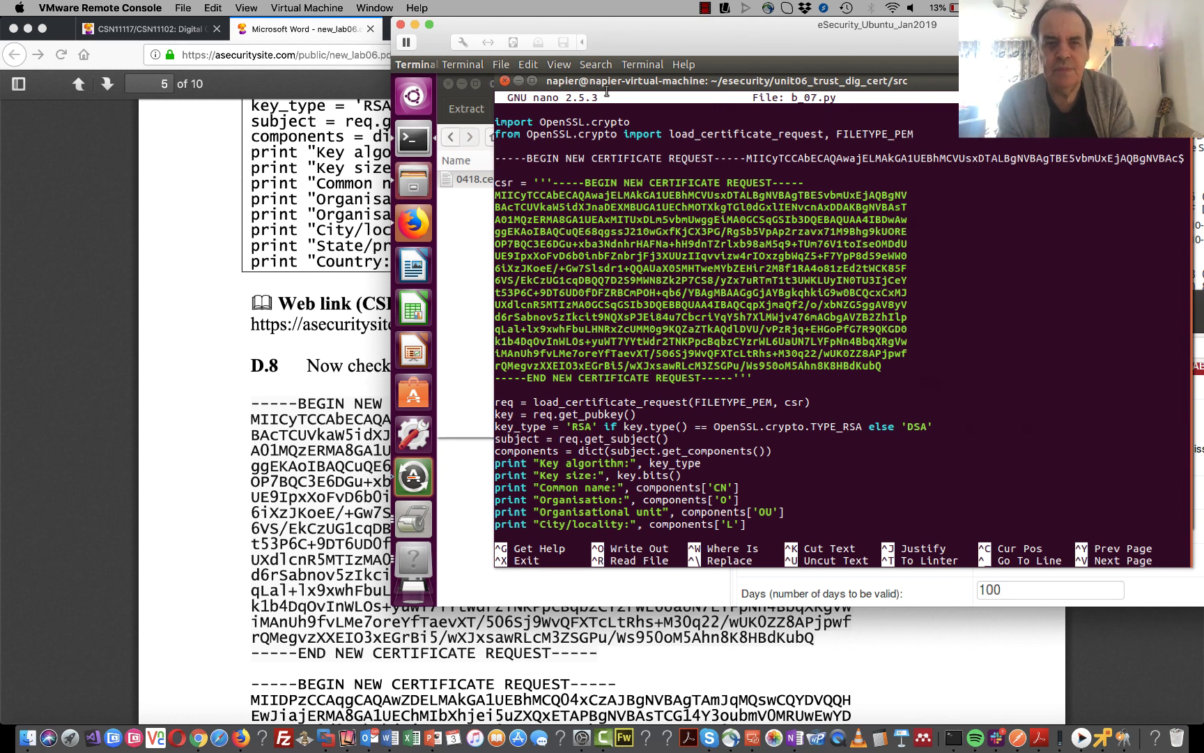
left_click(497, 146)
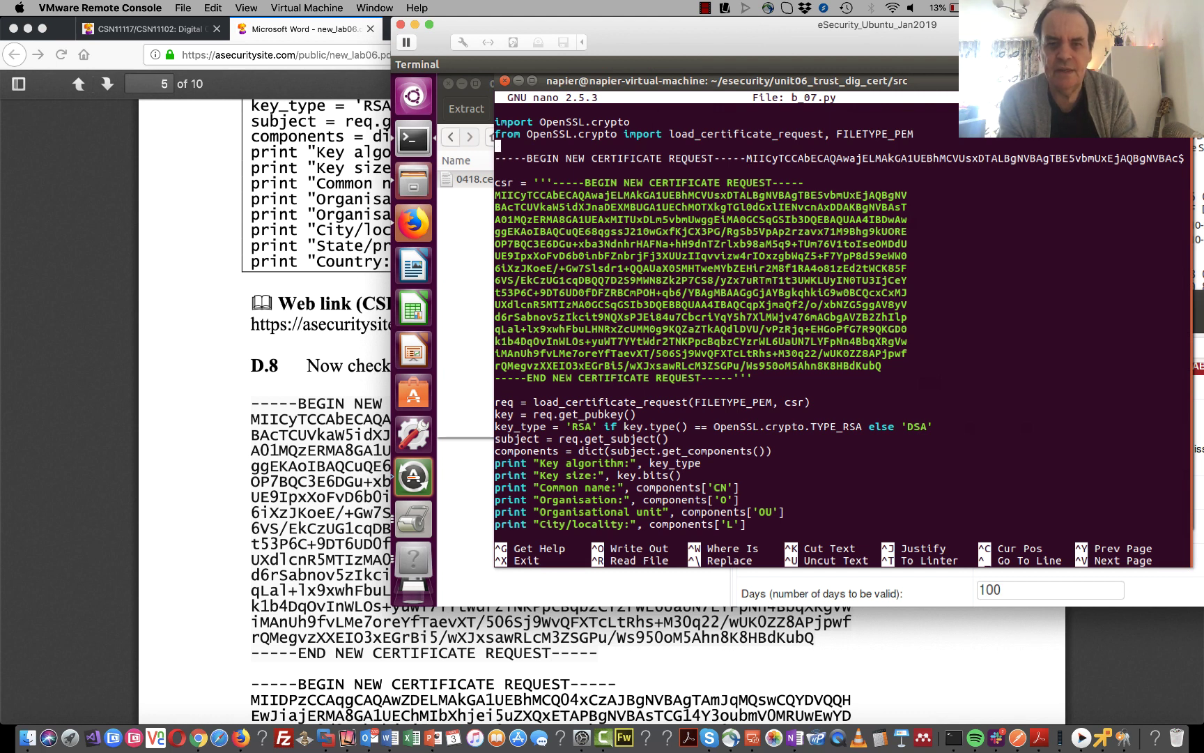
left_click(497, 170)
- Break the pasted request after the BEGIN header and first encoded line, then exit nano
key("Up")
key("Right")
key("Right")
key("Right")
key("Right")
key("Right")
key("Right")
key("Right")
key("Right")
key("Right")
key("Right")
key("Right")
key("Right")
key("Right")
key("Right")
key("Right")
key("Right")
key("Right")
key("Right")
key("Right")
key("Right")
key("Right")
key("Right")
key("Right")
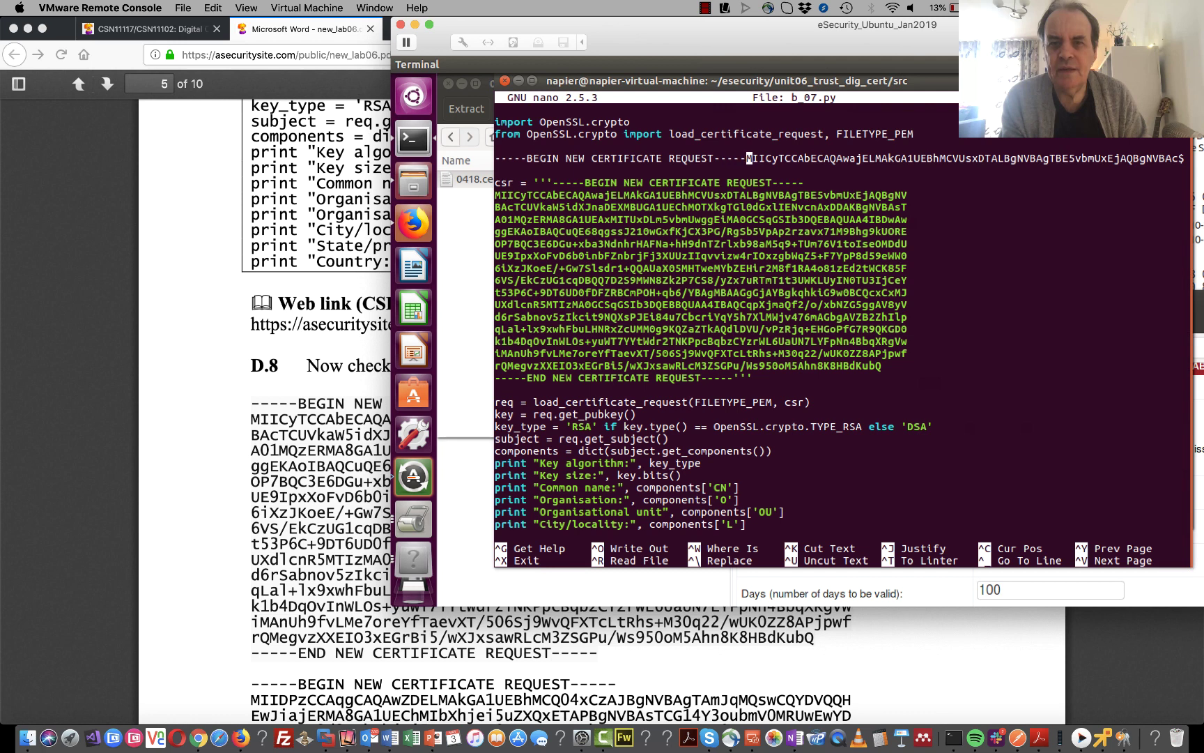
key("Return")
key("Right")
key("Right")
key("Right")
key("Right")
key("Right")
key("Right")
key("Right")
key("Right")
key("Right")
key("Right")
key("Right")
key("Right")
key("Right")
key("Right")
key("Right")
key("Right")
key("Right")
key("Right")
key("Right")
key("Right")
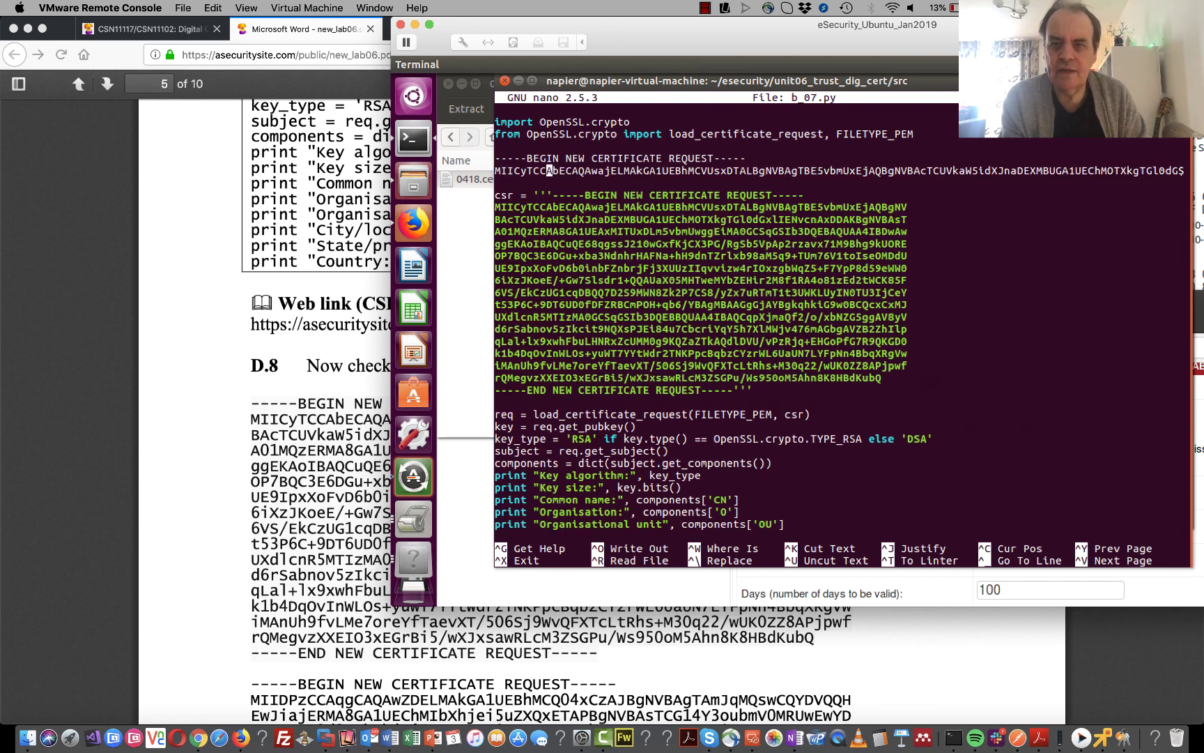
key("Right")
key("Right")
key("Right")
key("Right")
key("Right")
key("Right")
key("Right")
key("Right")
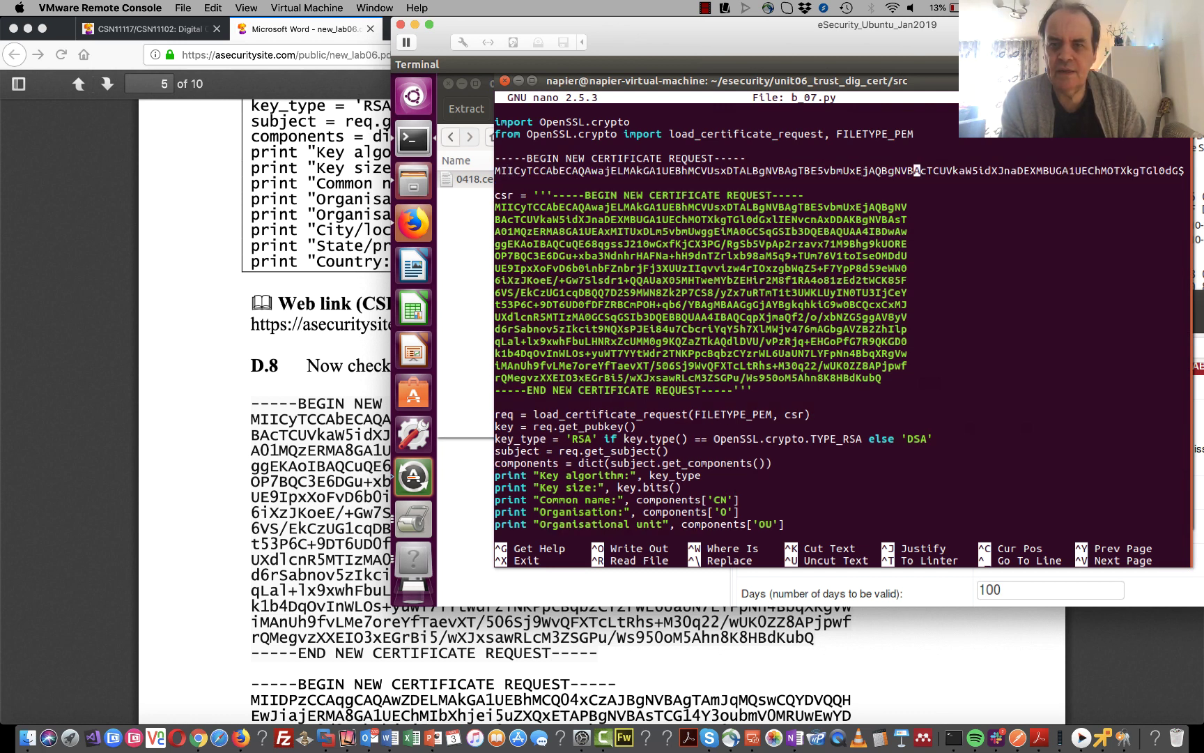
key("Return")
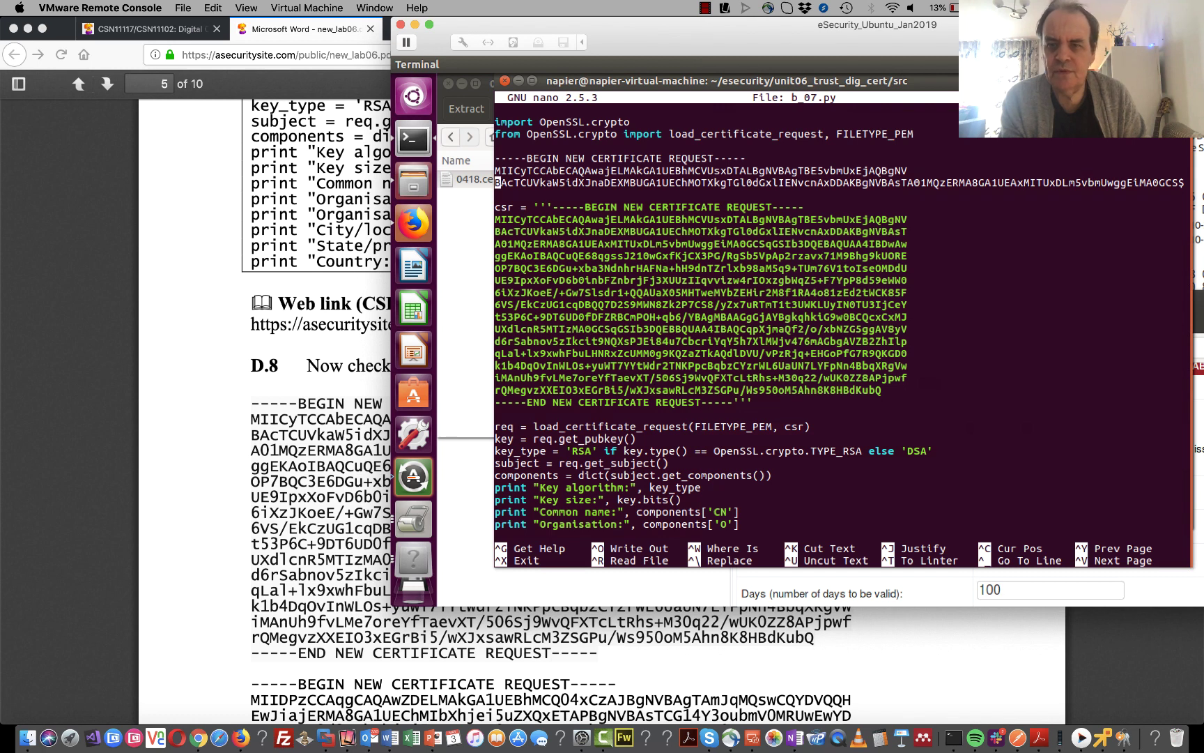
key("Right")
key("Right")
key("Right")
key("Right")
key("Right")
key("Right")
key("Right")
key("Right")
key("Right")
key("Right")
key("Right")
key("Right")
key("Right")
key("Right")
key("Right")
key("Right")
key("Right")
key("Right")
key("Right")
key("Right")
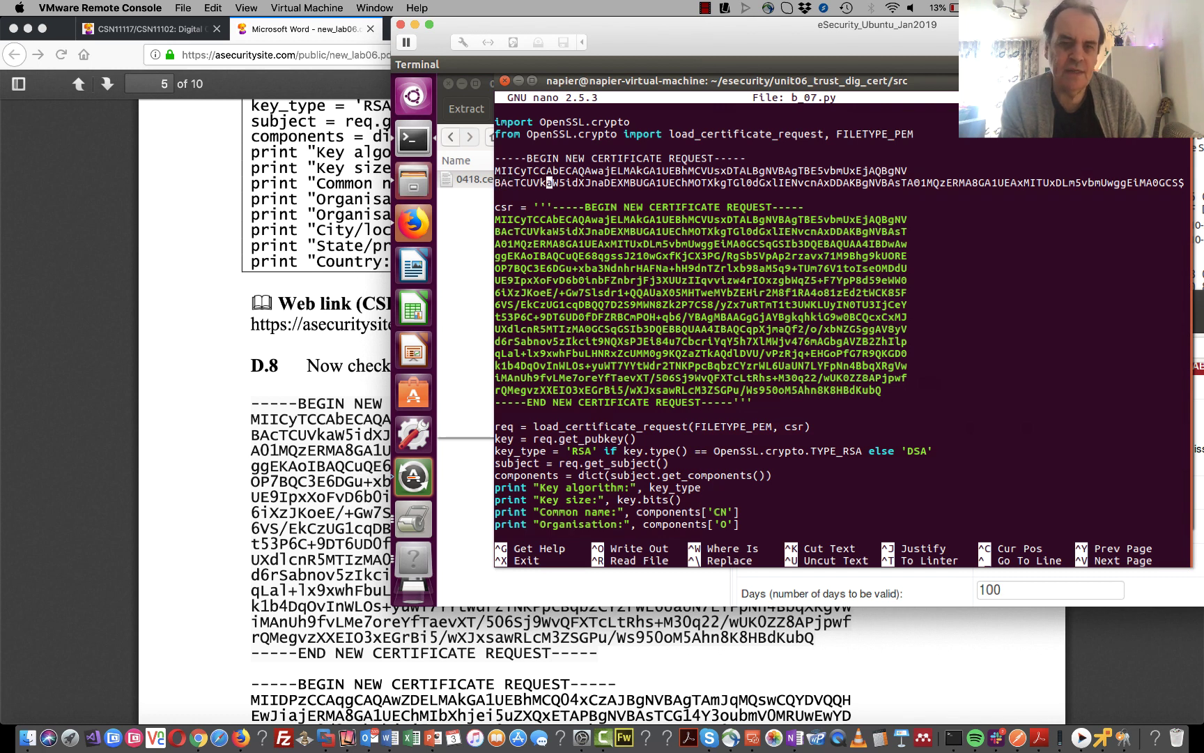
key("Right")
key("Right")
key("Right")
key("Right")
key("Right")
key("Right")
key("Right")
key("Right")
key("Right")
key("Right")
key("Right")
key("Right")
key("Right")
key("Right")
key("Right")
key("Right")
key("Right")
key("Right")
key("Right")
key("Right")
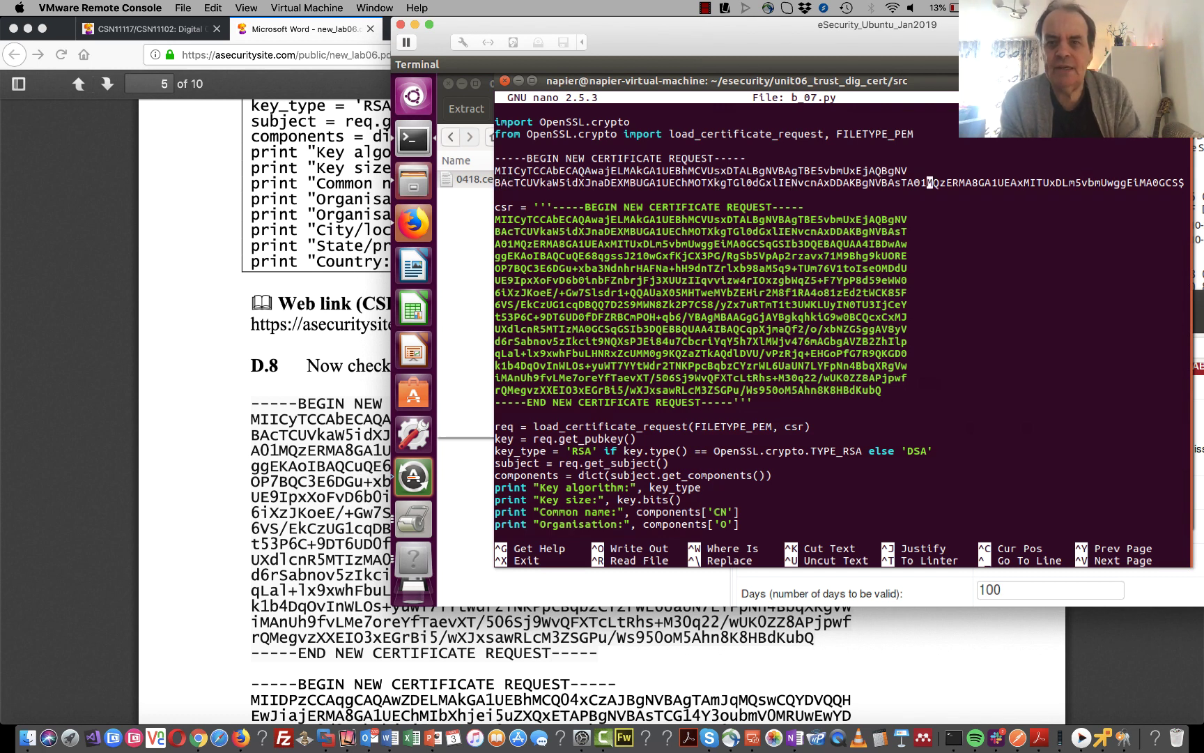
key("Left")
key("End")
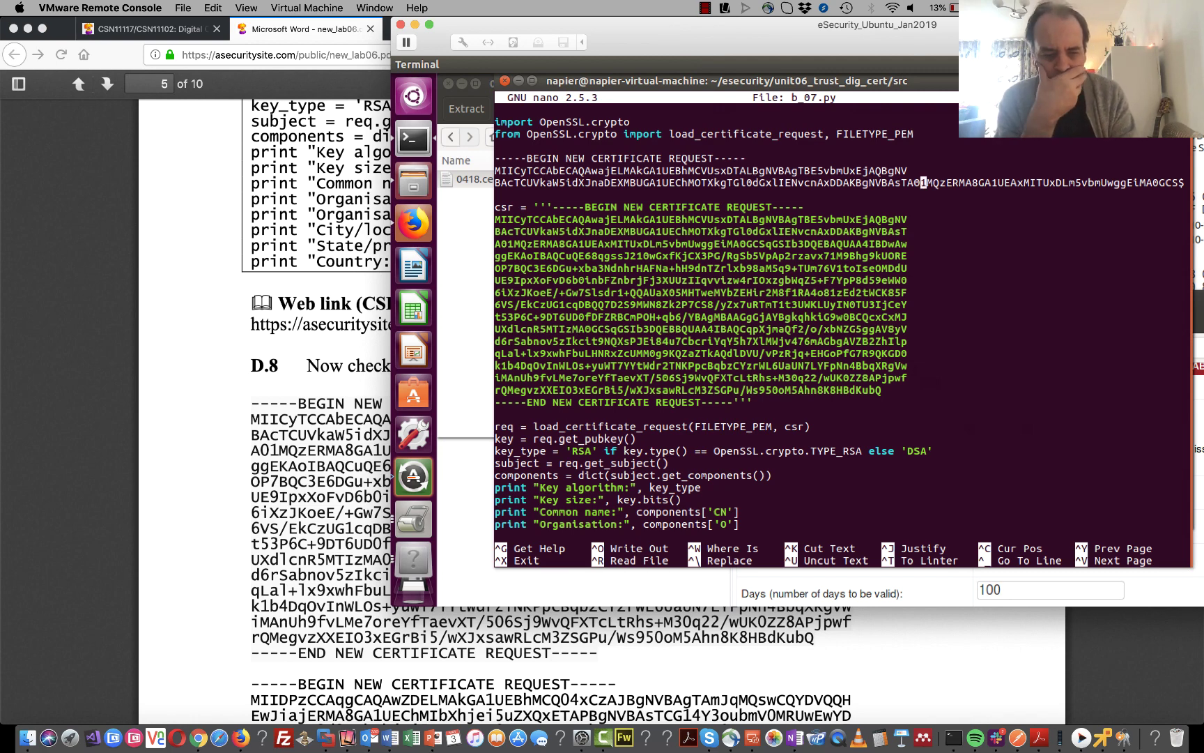
key("ctrl+x")
- Close nano without saving, then load asecuritysite's csr page in place of createcert
key("n")
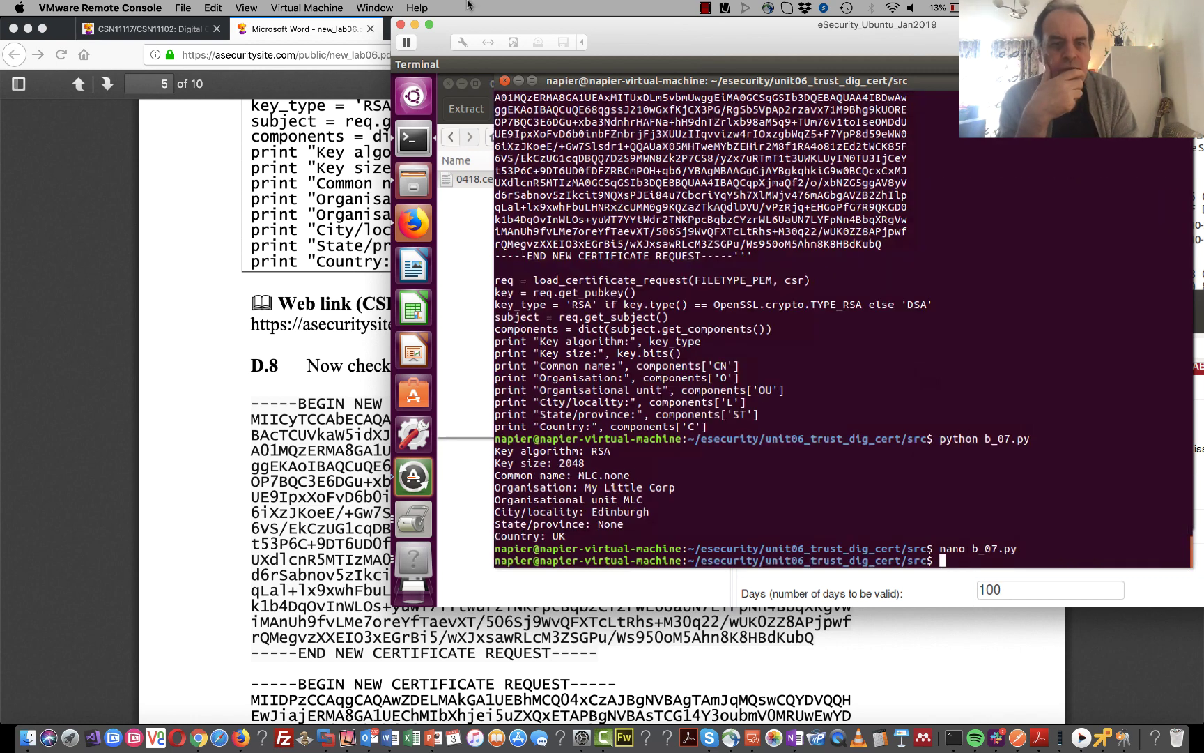
left_click(340, 322)
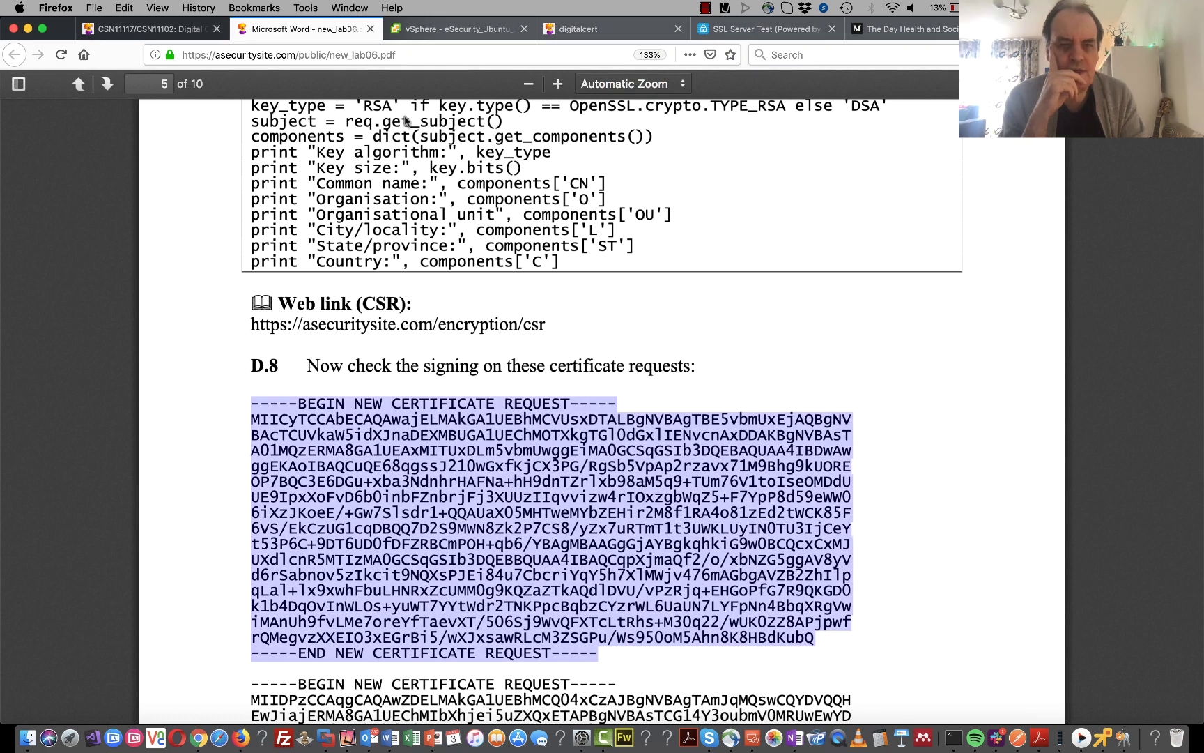
left_click(589, 35)
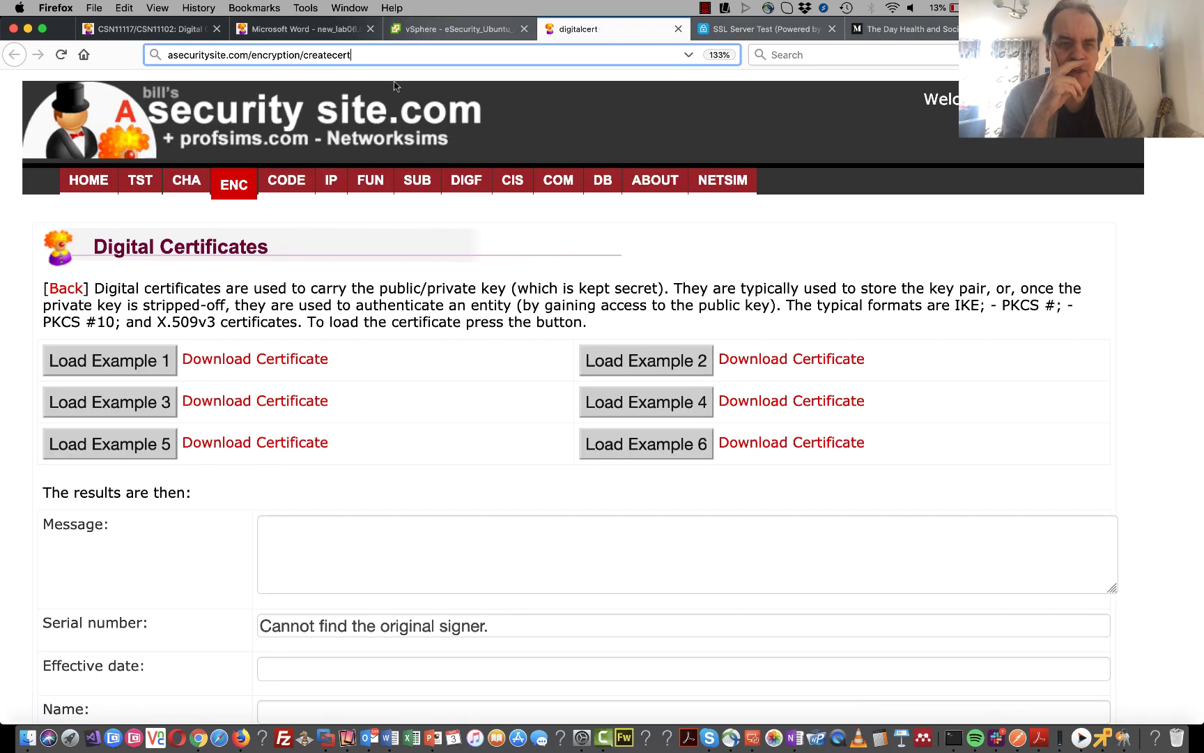
double_click(327, 54)
type("csr")
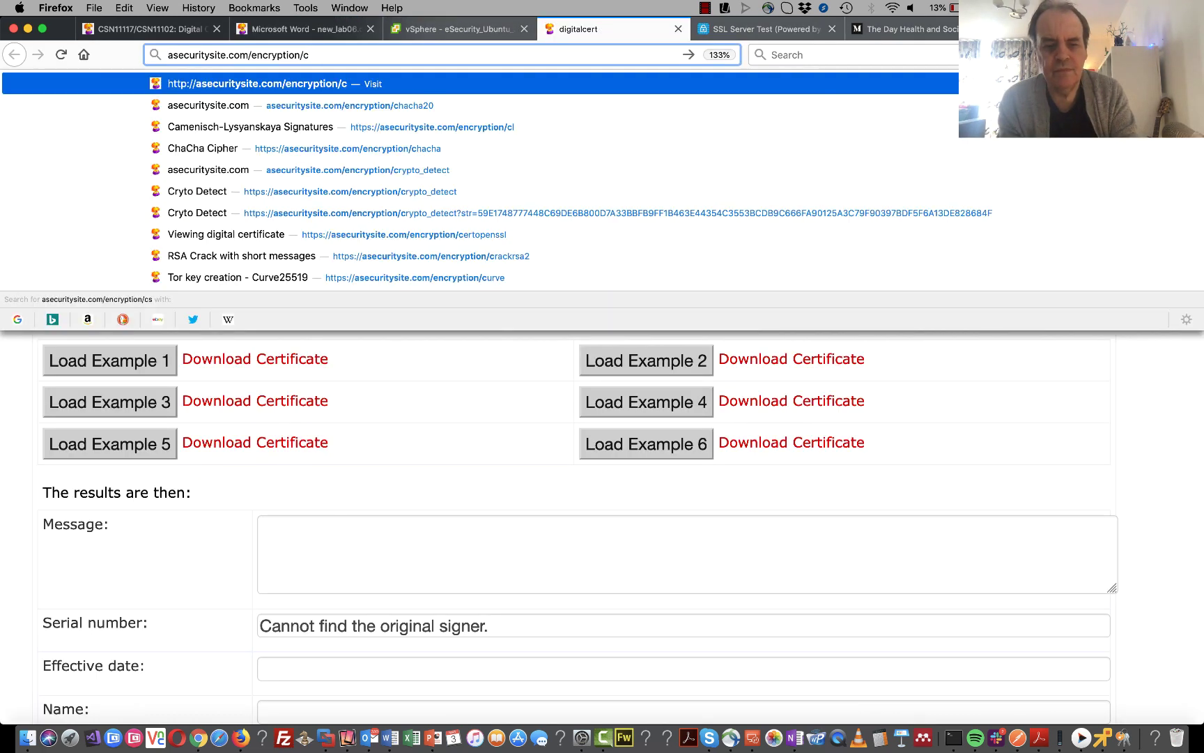
key("Return")
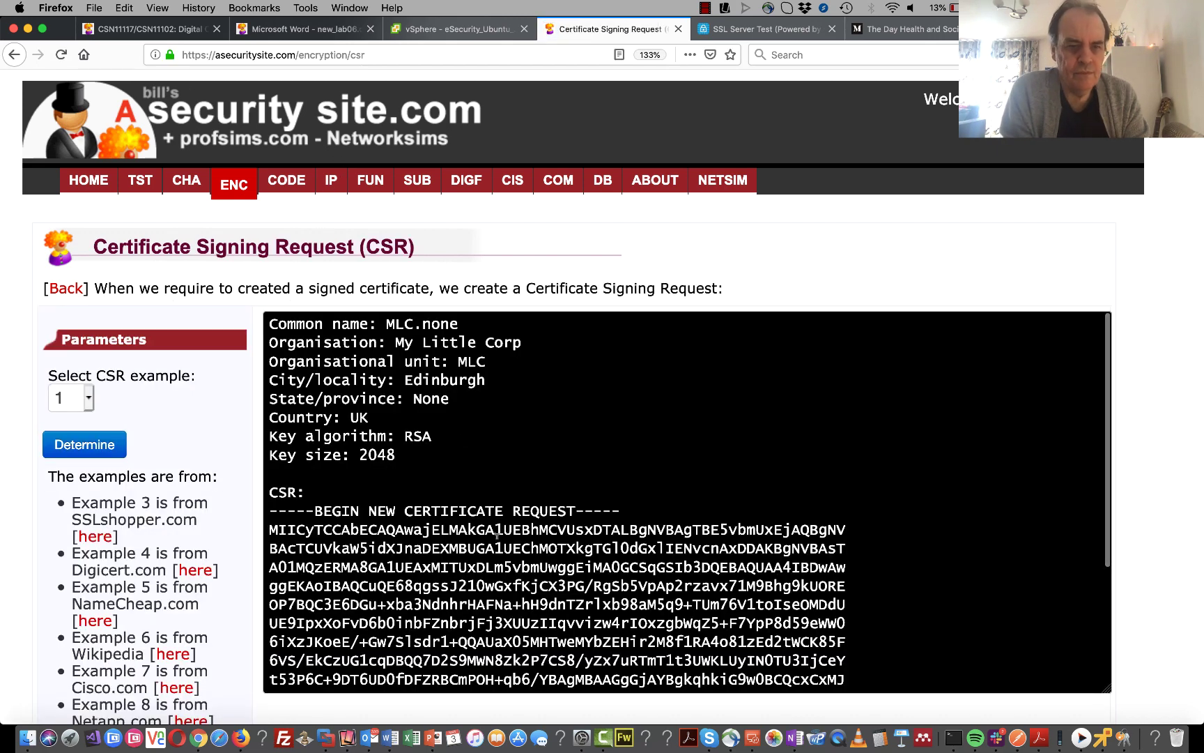
- Review the CSR page's output and diagram, then bring the Ubuntu terminal back
left_click(496, 534)
scroll(496, 534, "down", 4)
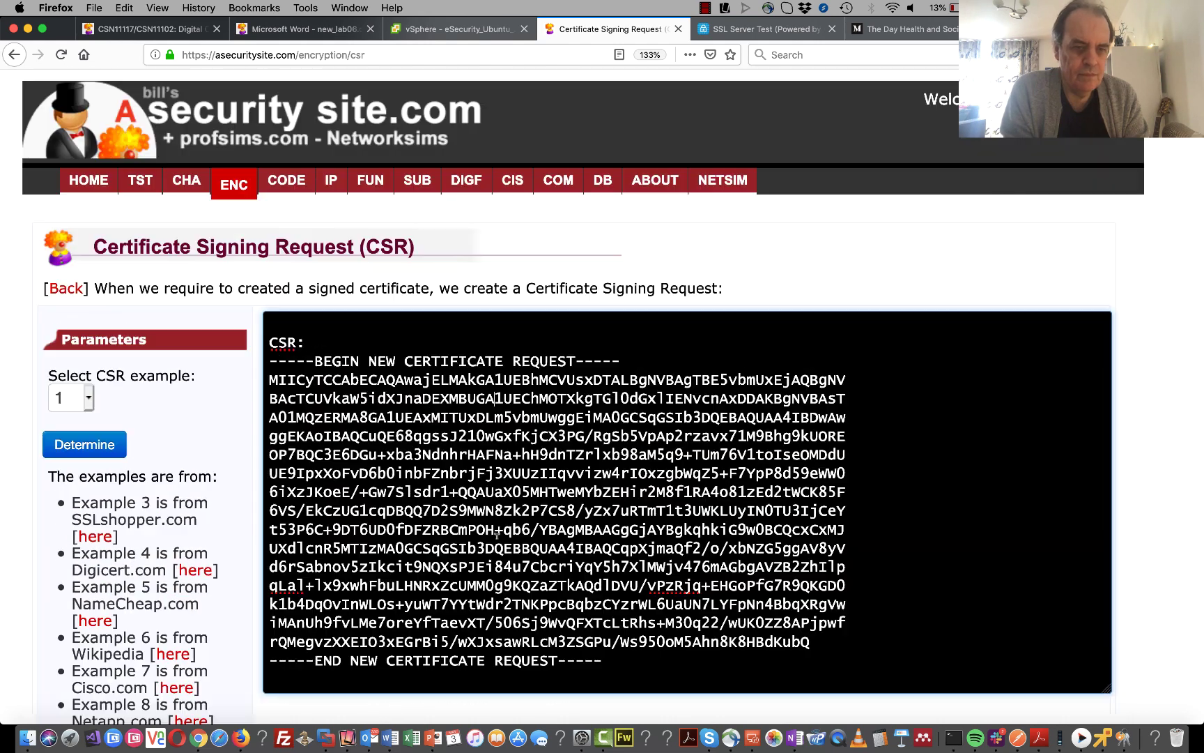
scroll(496, 534, "up", 4)
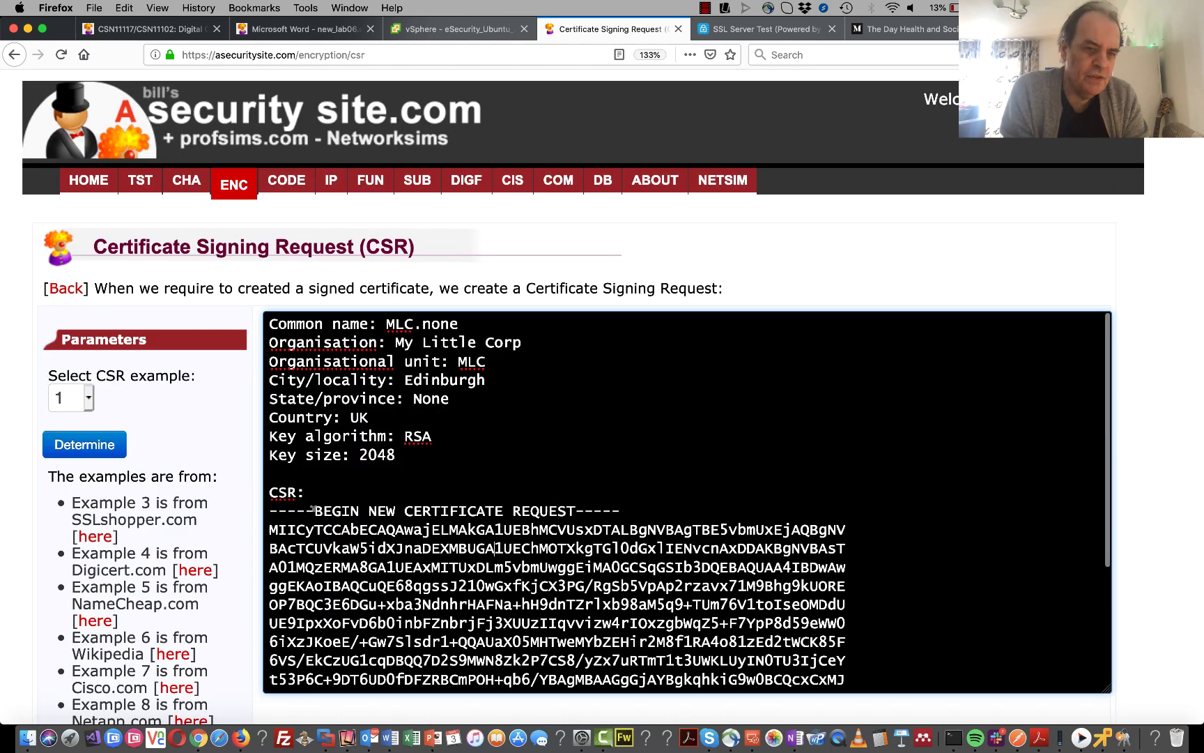
scroll(230, 478, "down", 10)
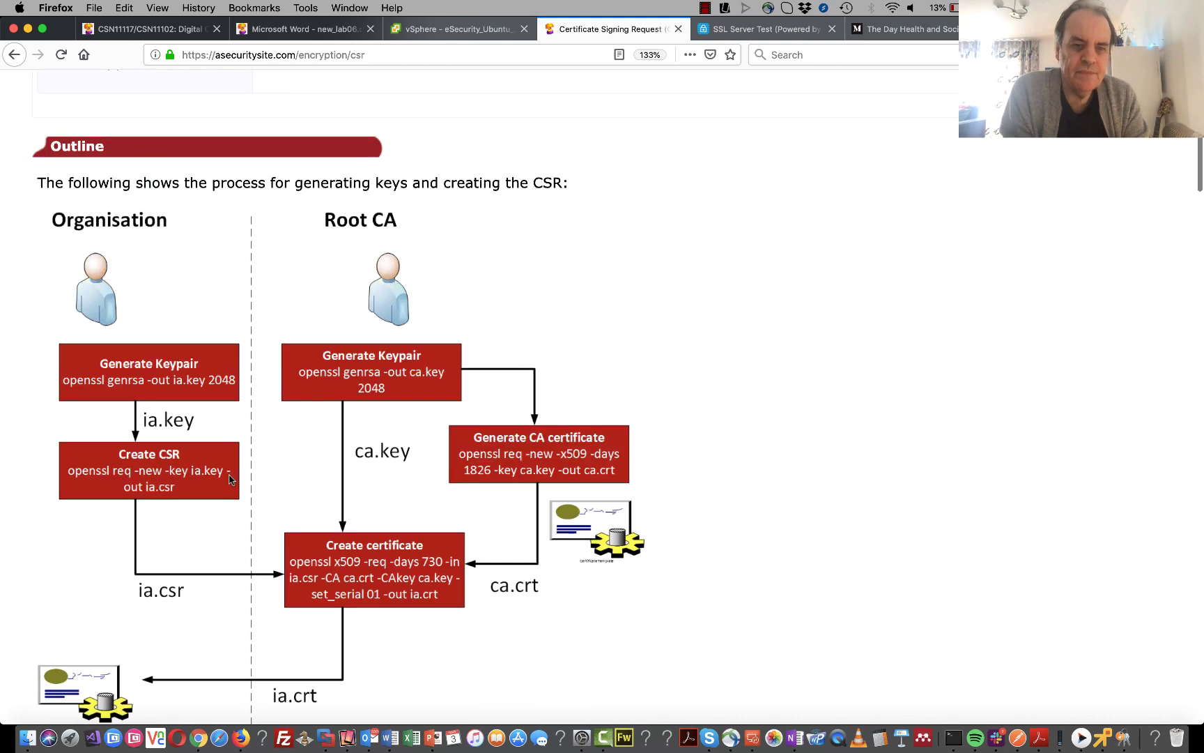
scroll(230, 479, "down", 1)
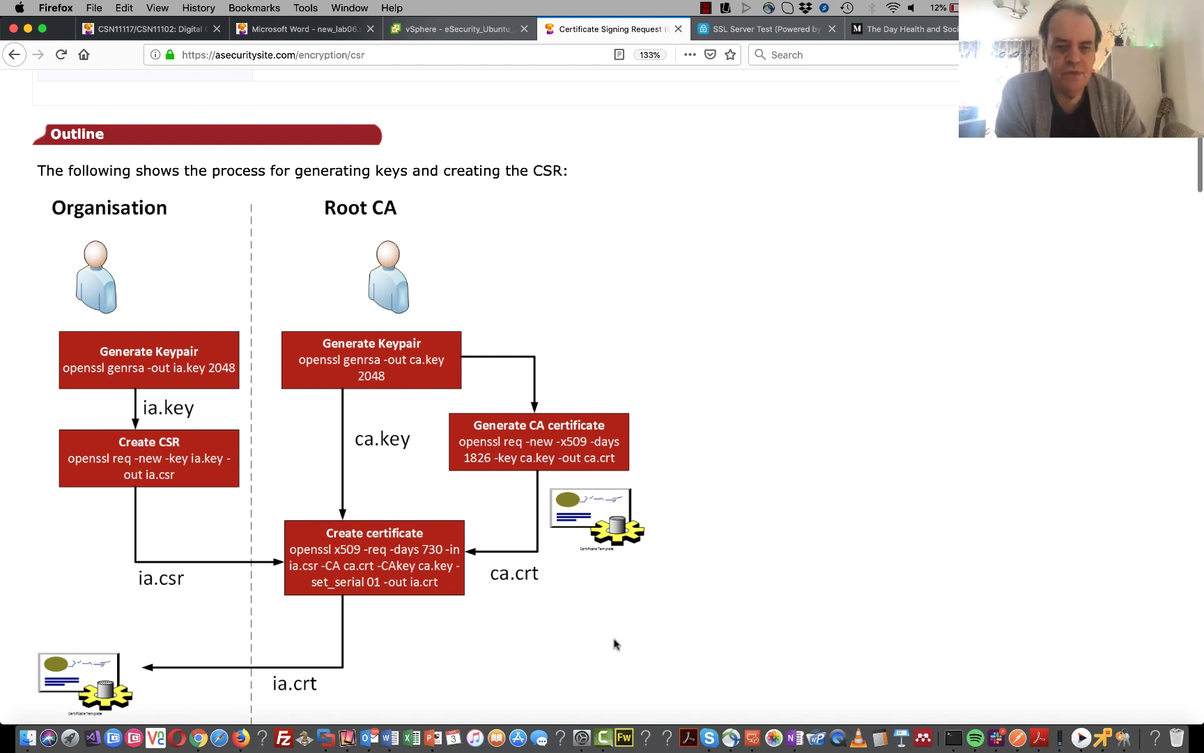
left_click(1125, 732)
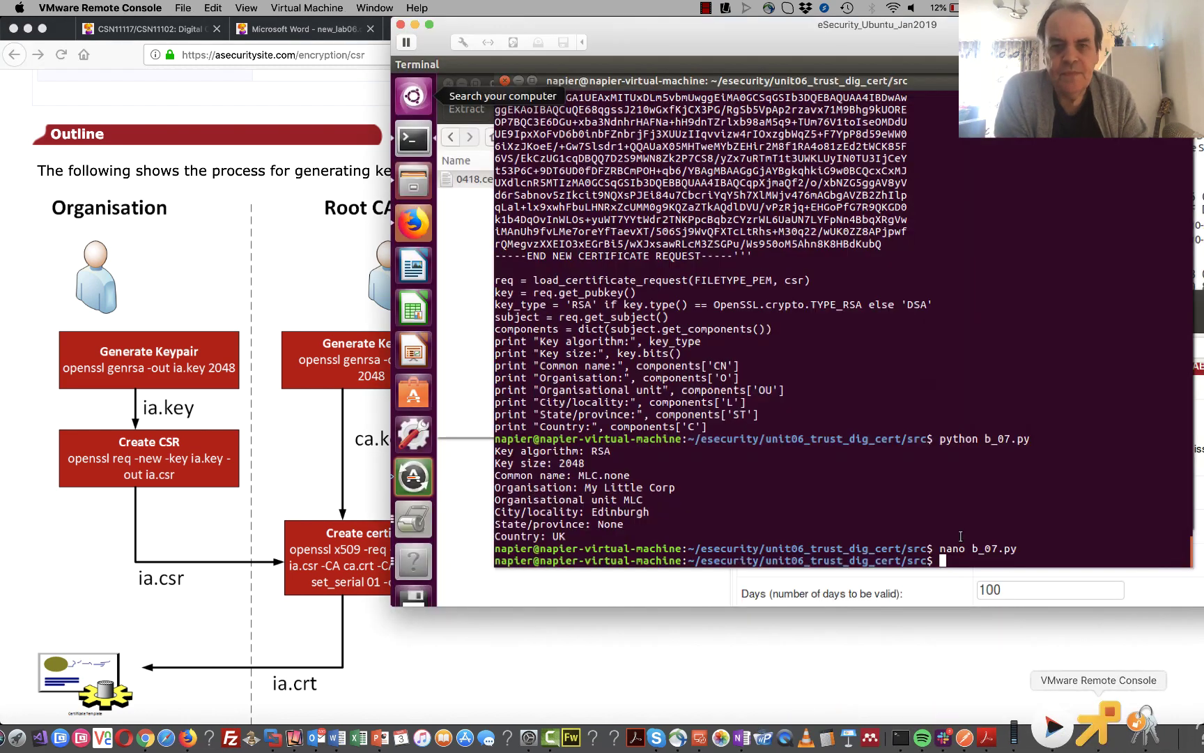
left_click(384, 662)
- Copy 'openssl ecparam -list_curves' from the lab PDF and run it in the terminal
left_click(275, 31)
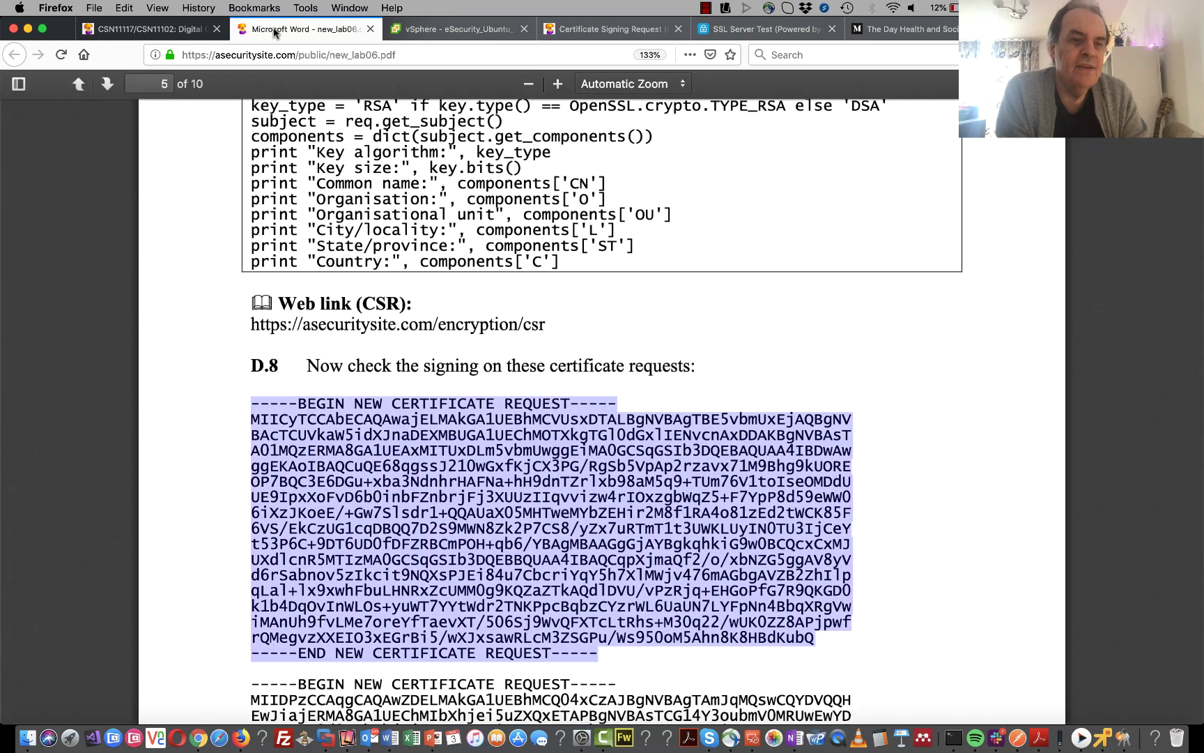
scroll(576, 436, "down", 15)
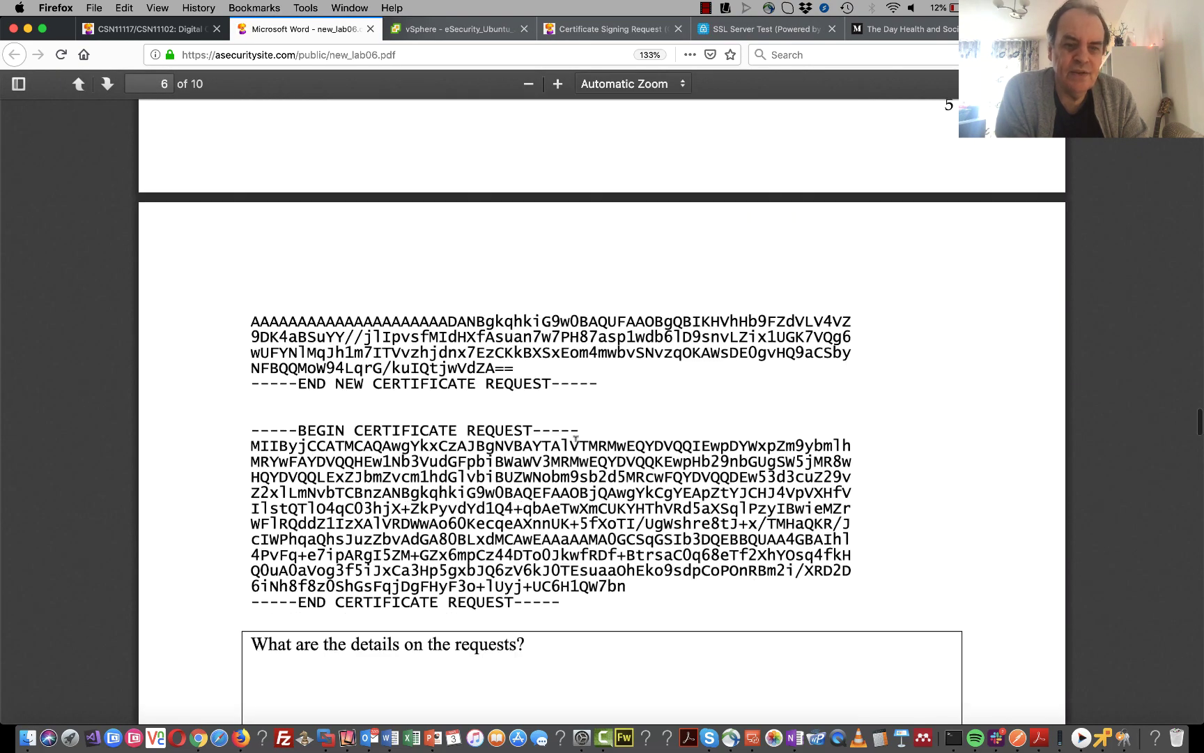
scroll(575, 446, "down", 3)
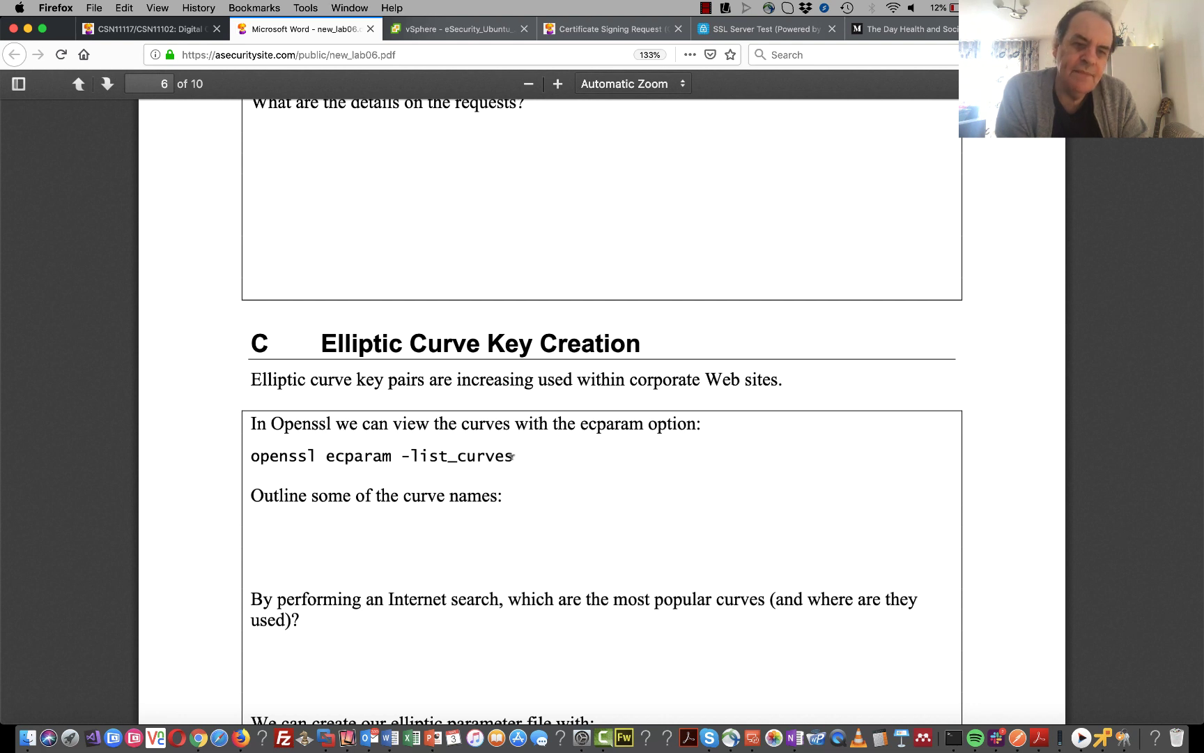
left_click_drag(512, 457, 252, 454)
key("super+c")
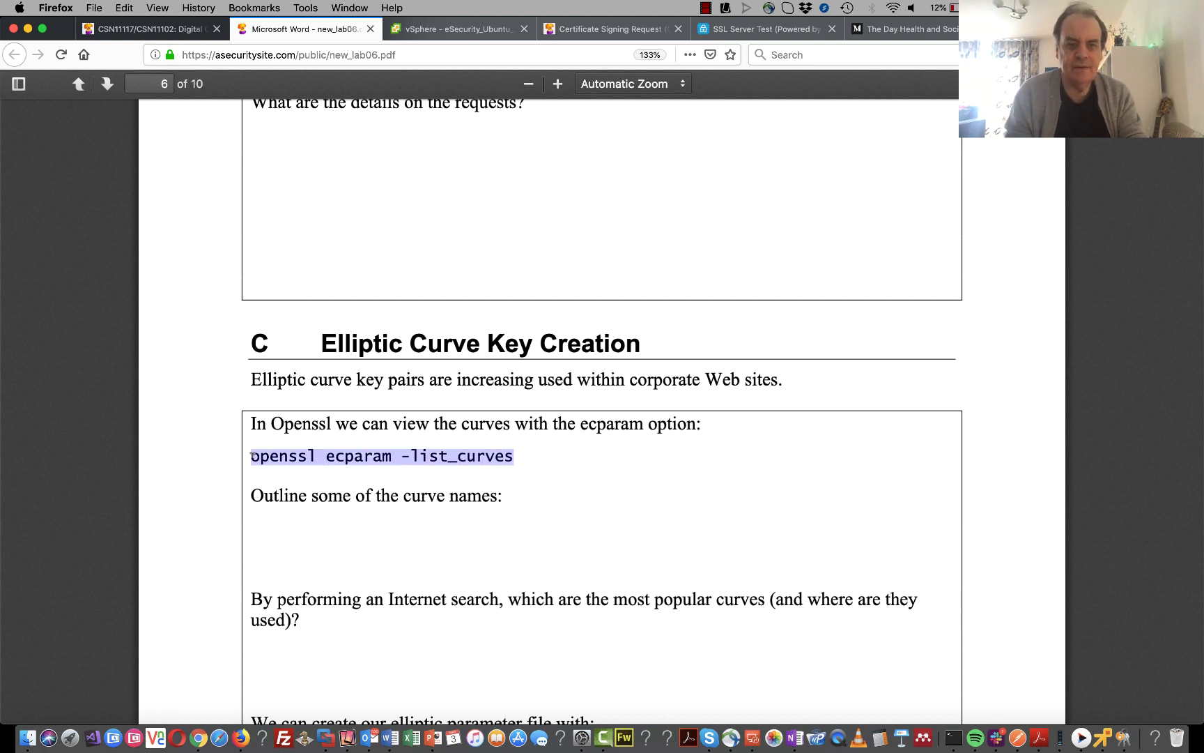
left_click(1110, 732)
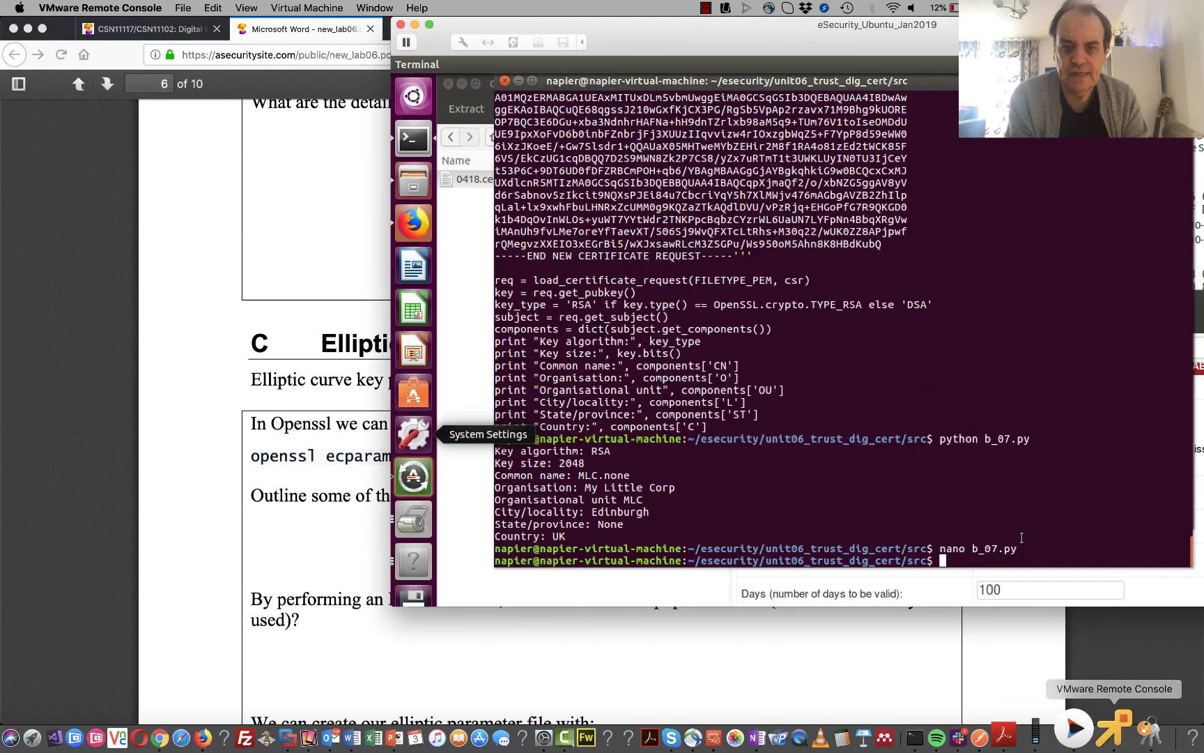
right_click(964, 509)
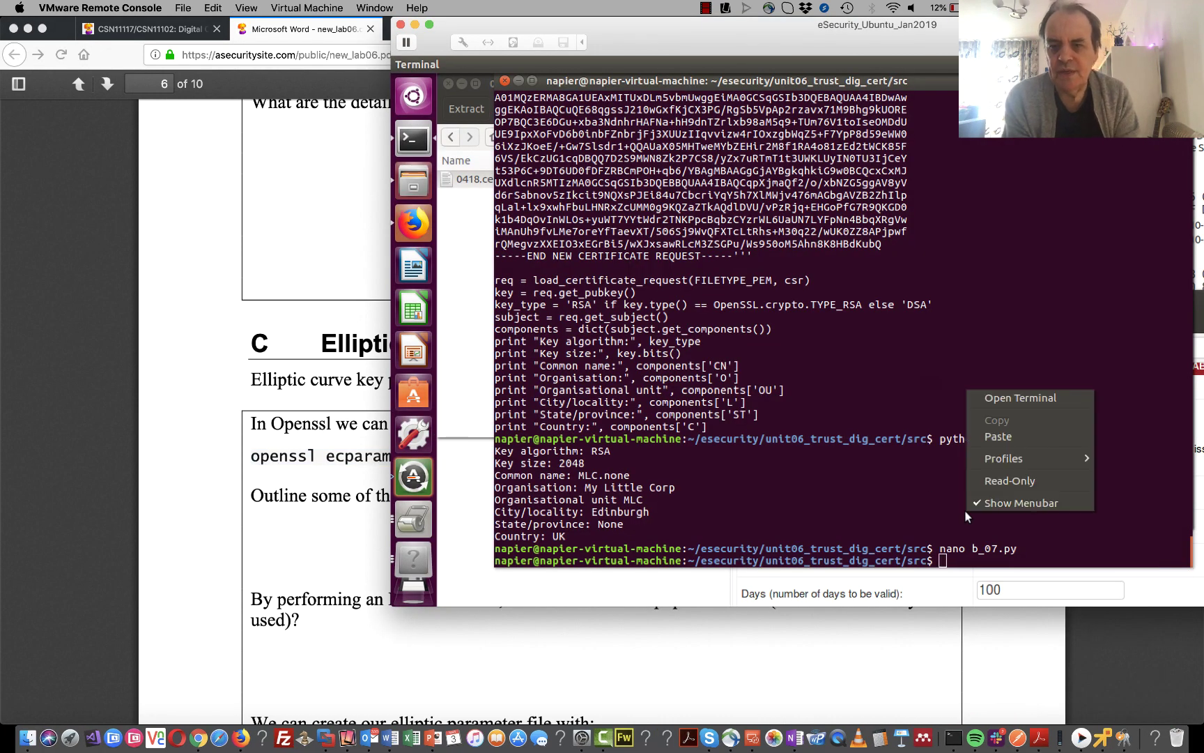
left_click(998, 435)
key("Return")
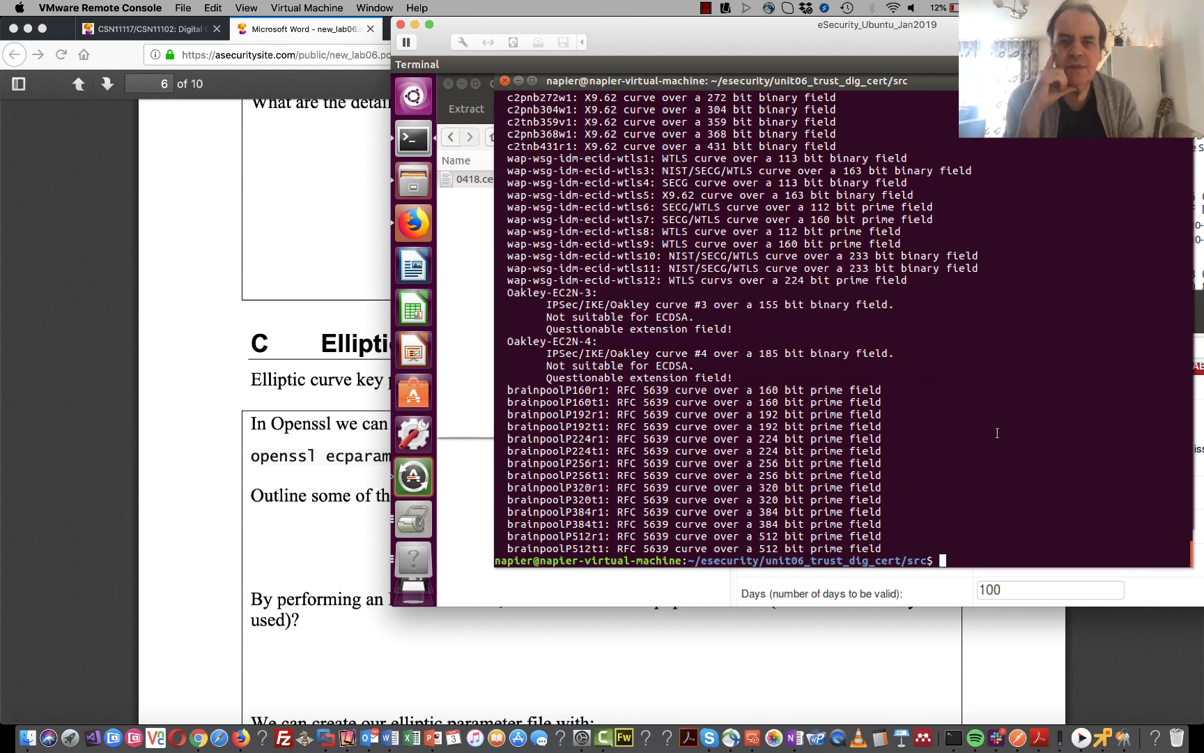
- Highlight secp256k1 in the curve list, then scroll the lab PDF to section C
scroll(960, 353, "up", 10)
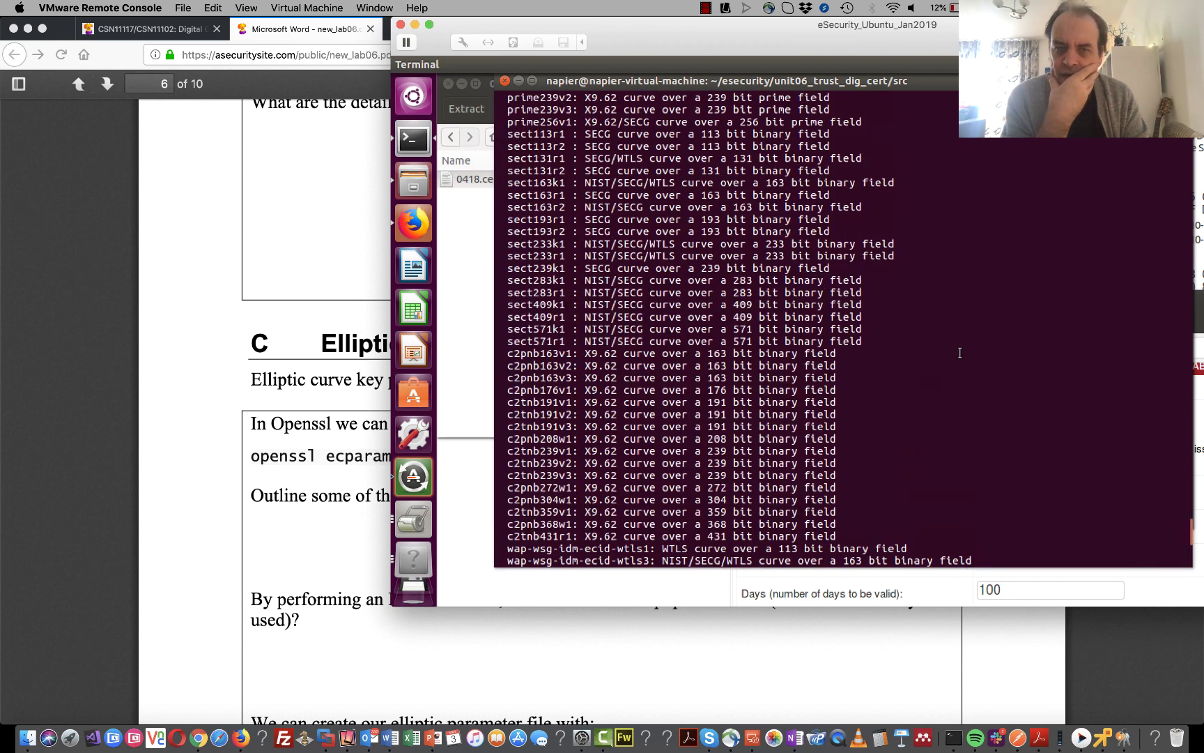
scroll(960, 353, "up", 1)
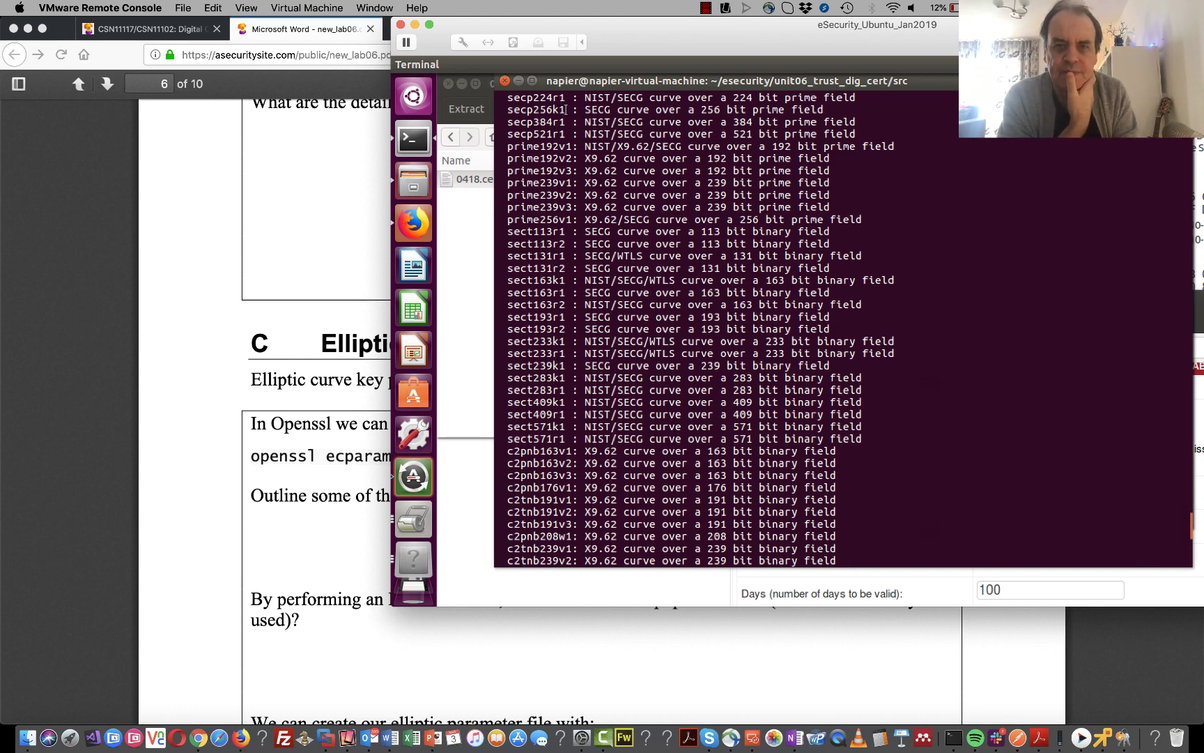
left_click_drag(565, 110, 510, 111)
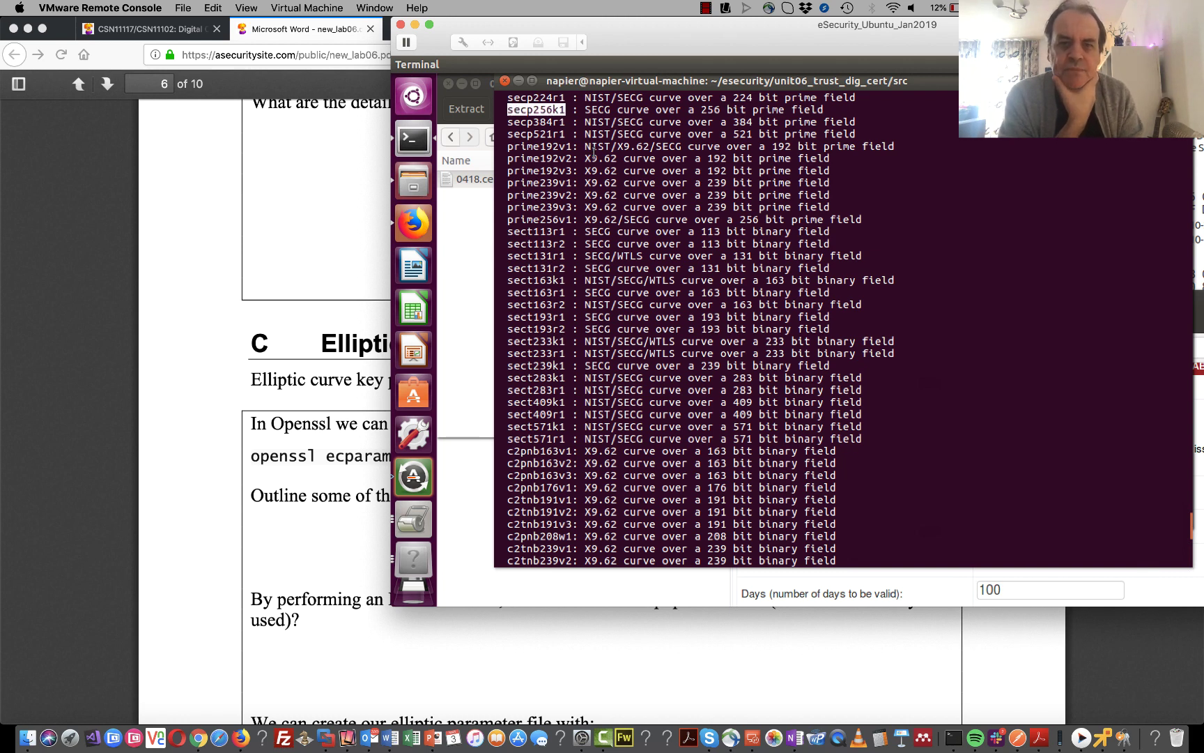
scroll(593, 152, "up", 5)
scroll(593, 152, "down", 3)
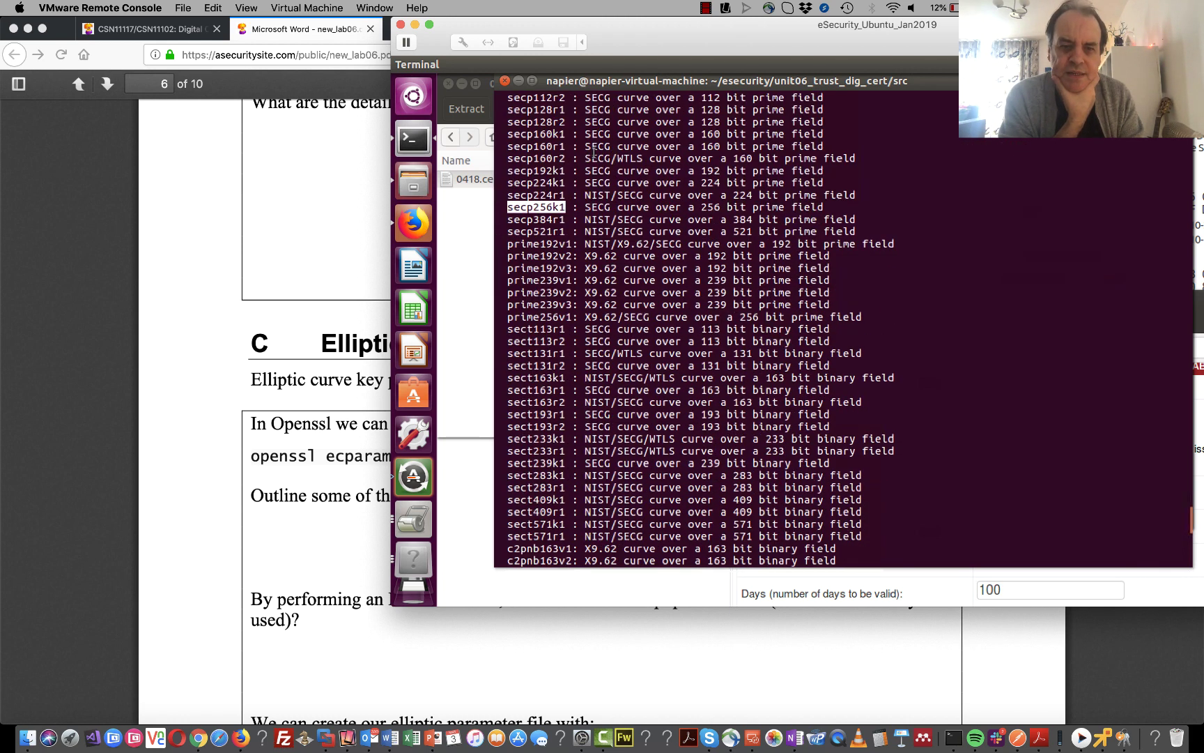
scroll(593, 152, "down", 5)
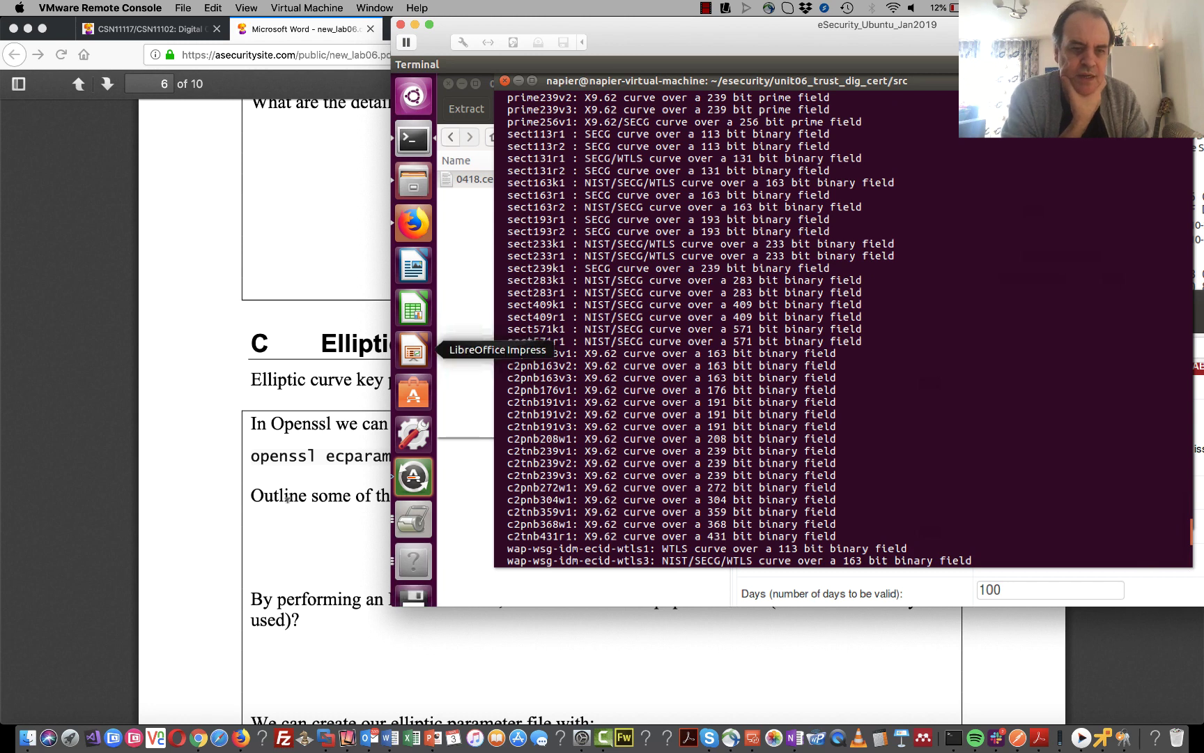
left_click(288, 499)
scroll(350, 596, "down", 5)
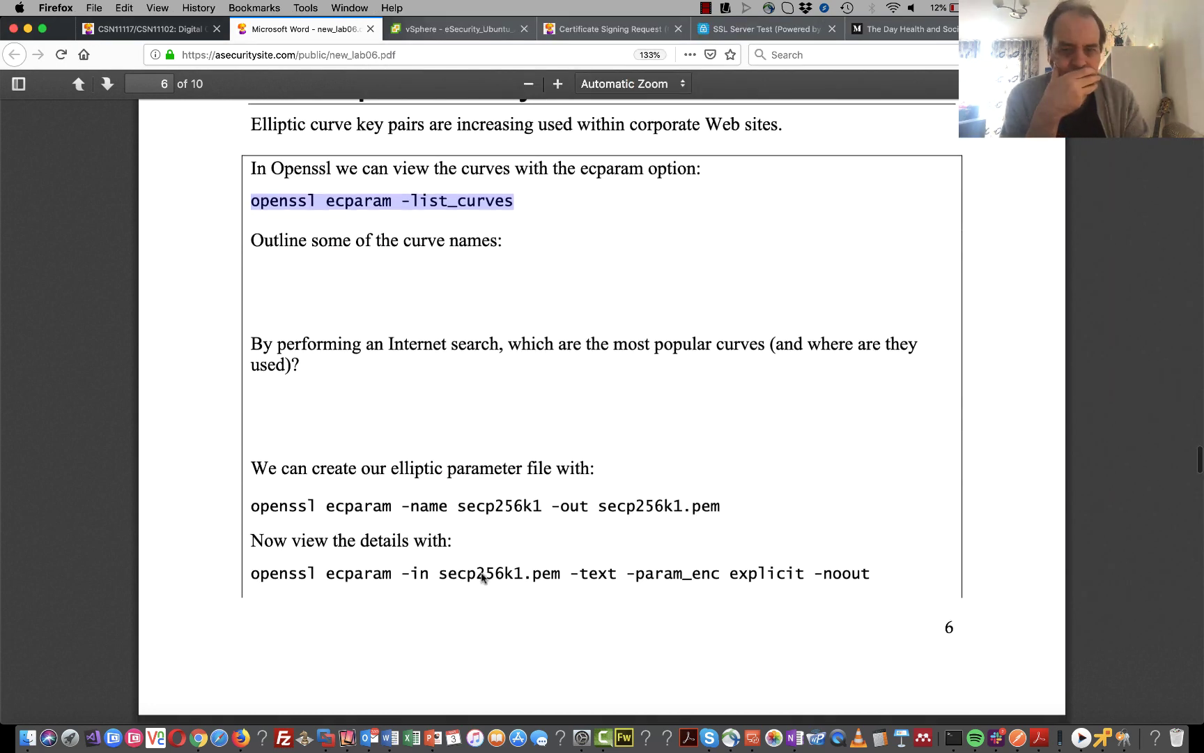
- Copy the 'openssl ecparam -name secp256k1' command from the PDF and run it to create secp256k1.pem
left_click(720, 506)
left_click_drag(720, 506, 248, 506)
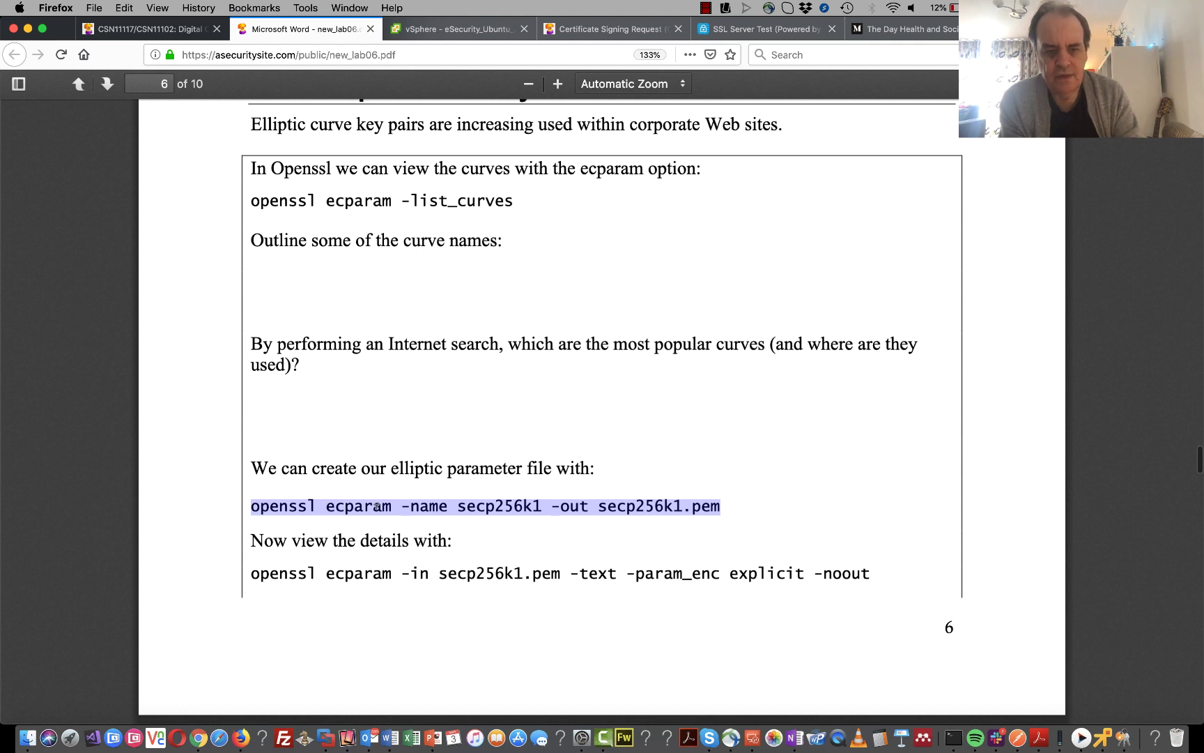
right_click(488, 502)
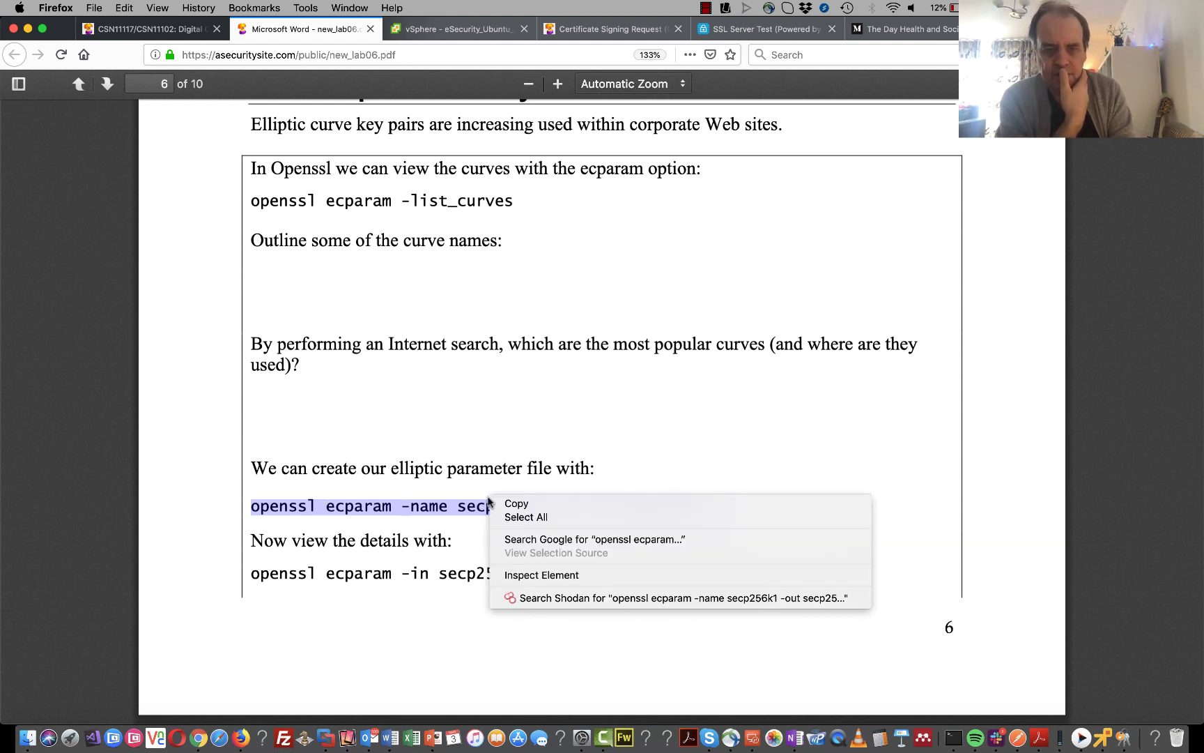
left_click(603, 515)
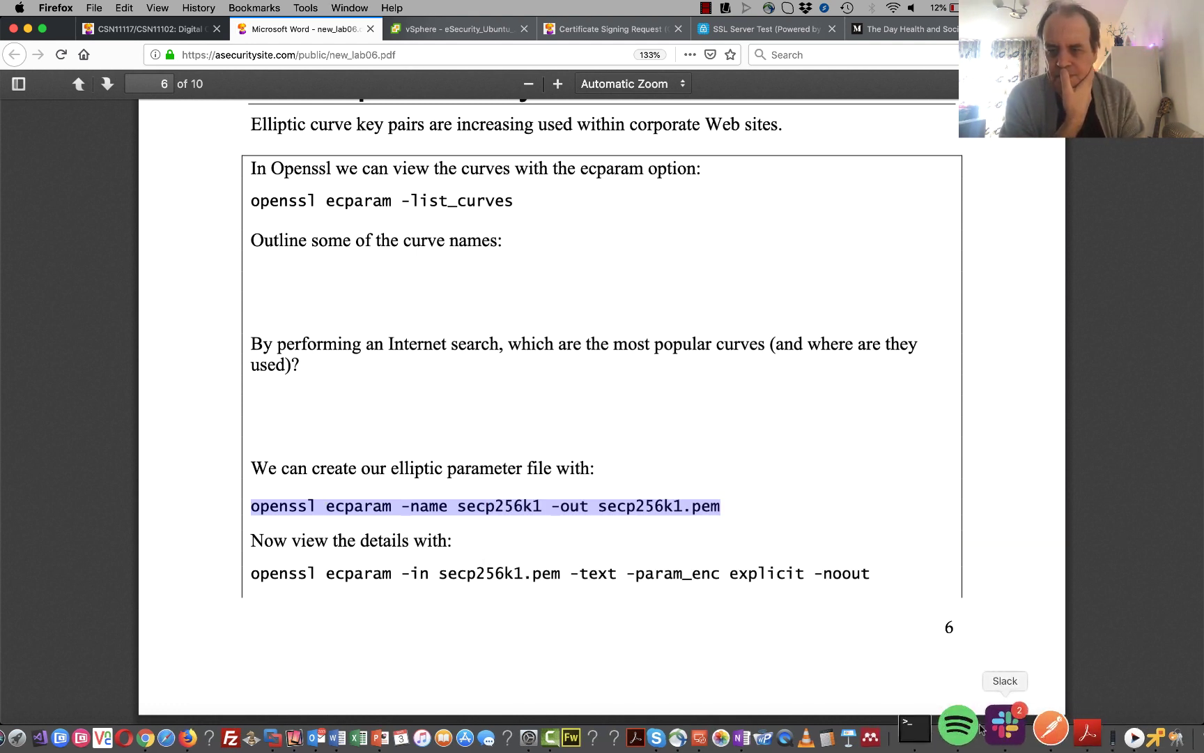
left_click(1110, 730)
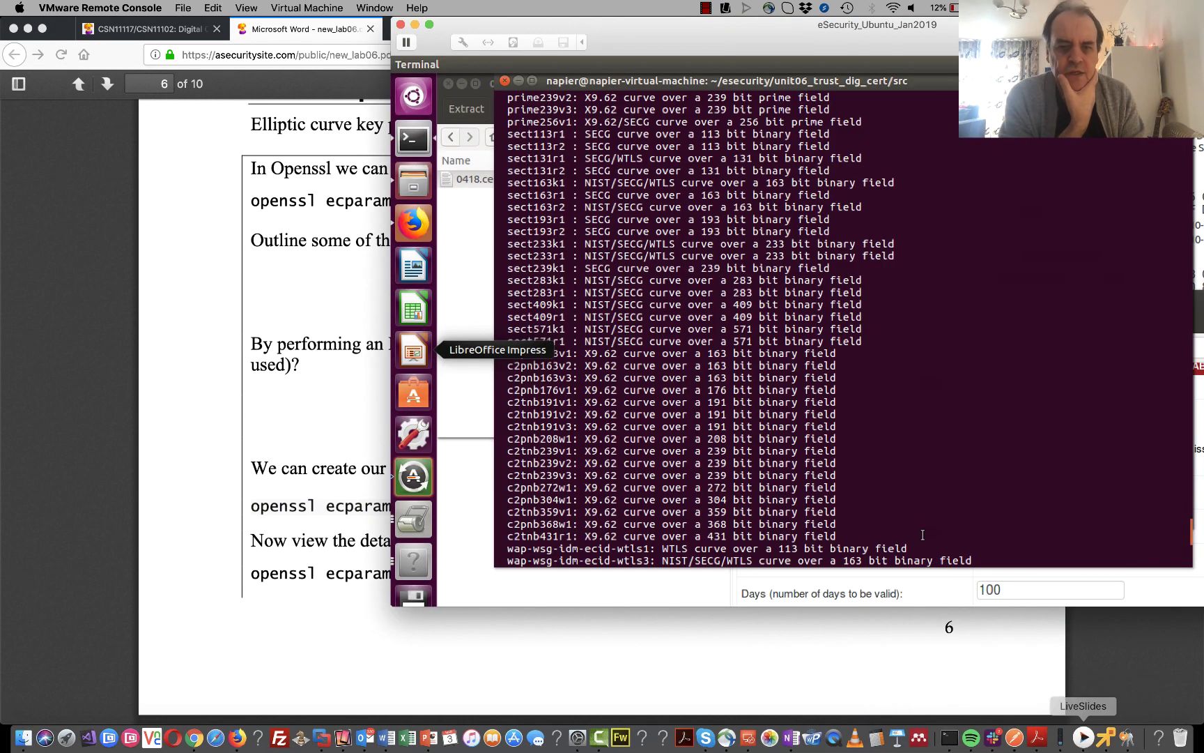
key("Return")
key("Return")
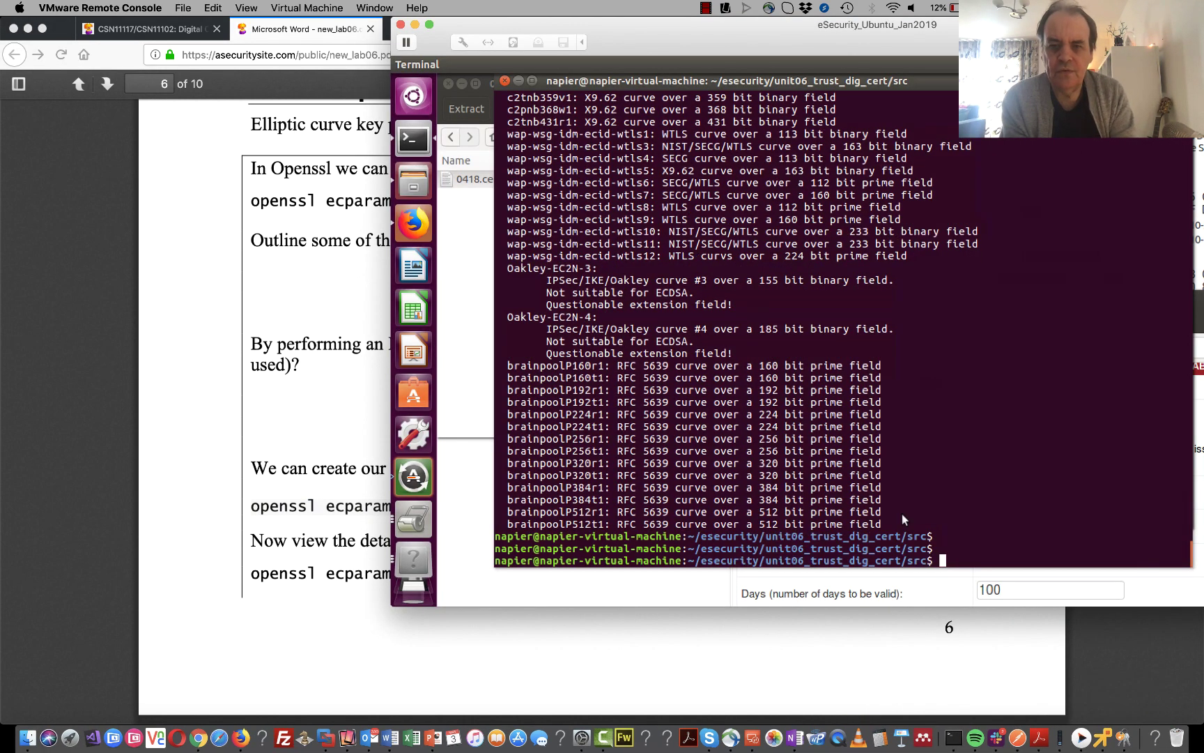
right_click(903, 513)
left_click(968, 438)
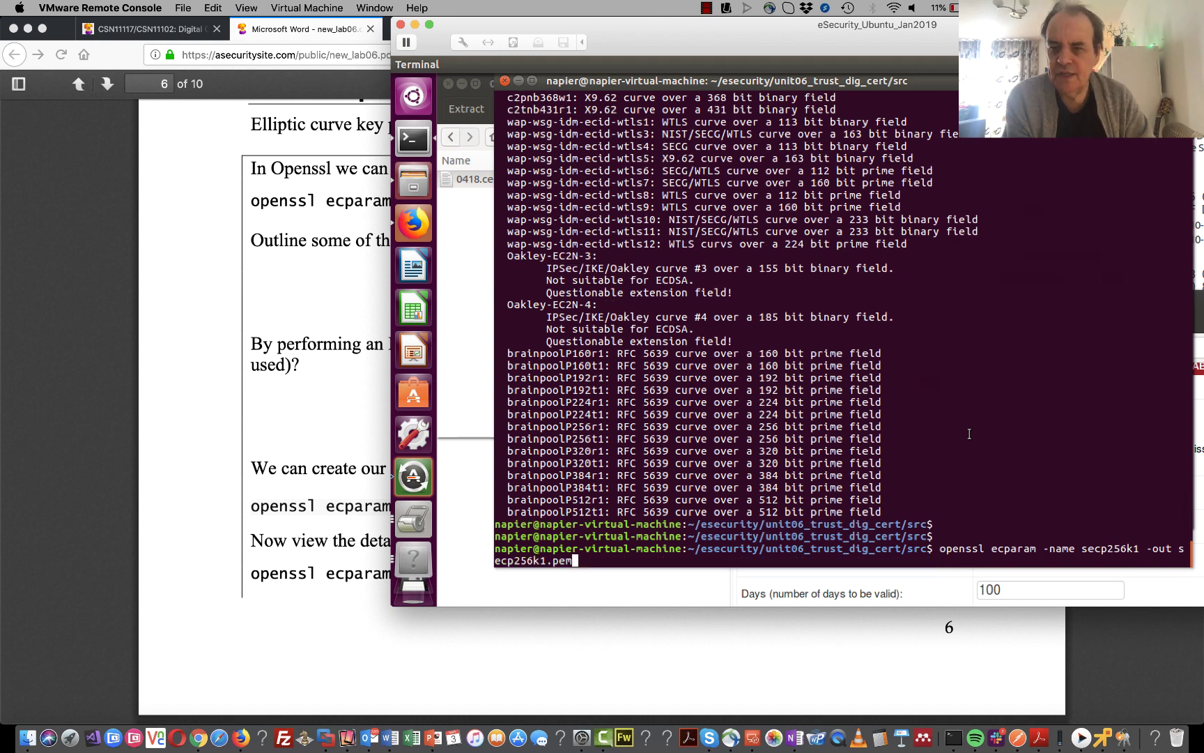
key("Return")
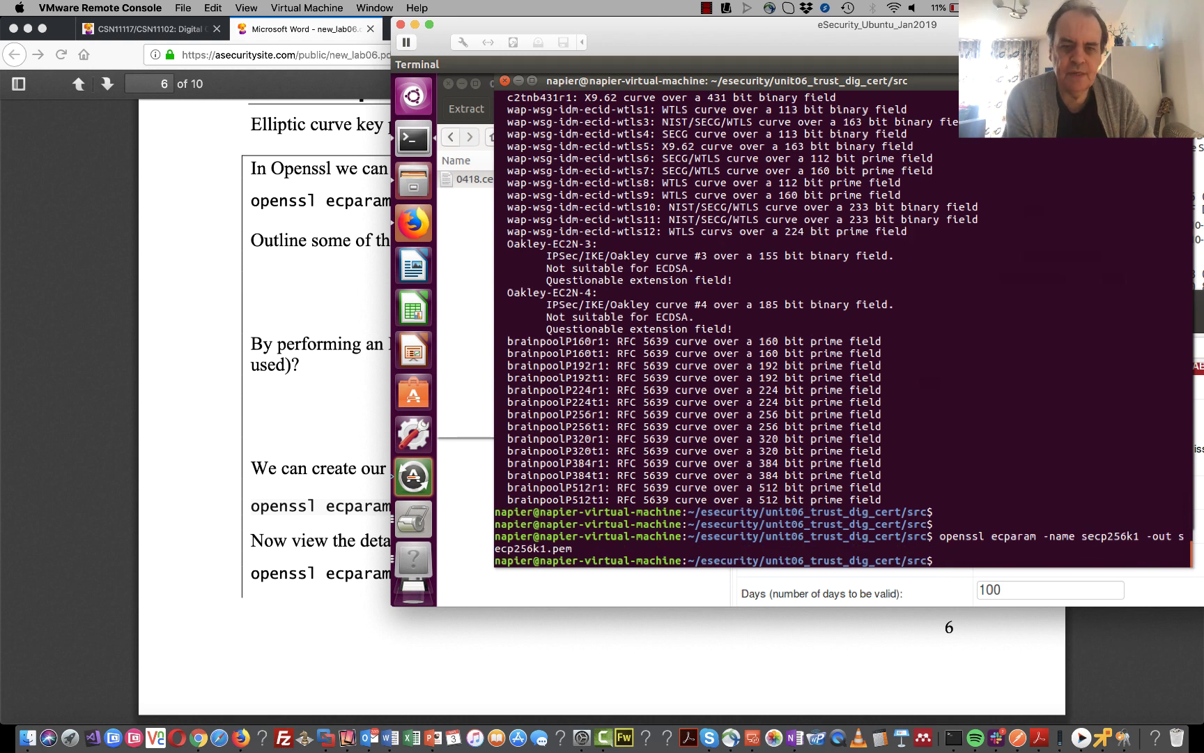
- Print secp256k1.pem, then select the parameter-details command in the lab PDF
type("cat ")
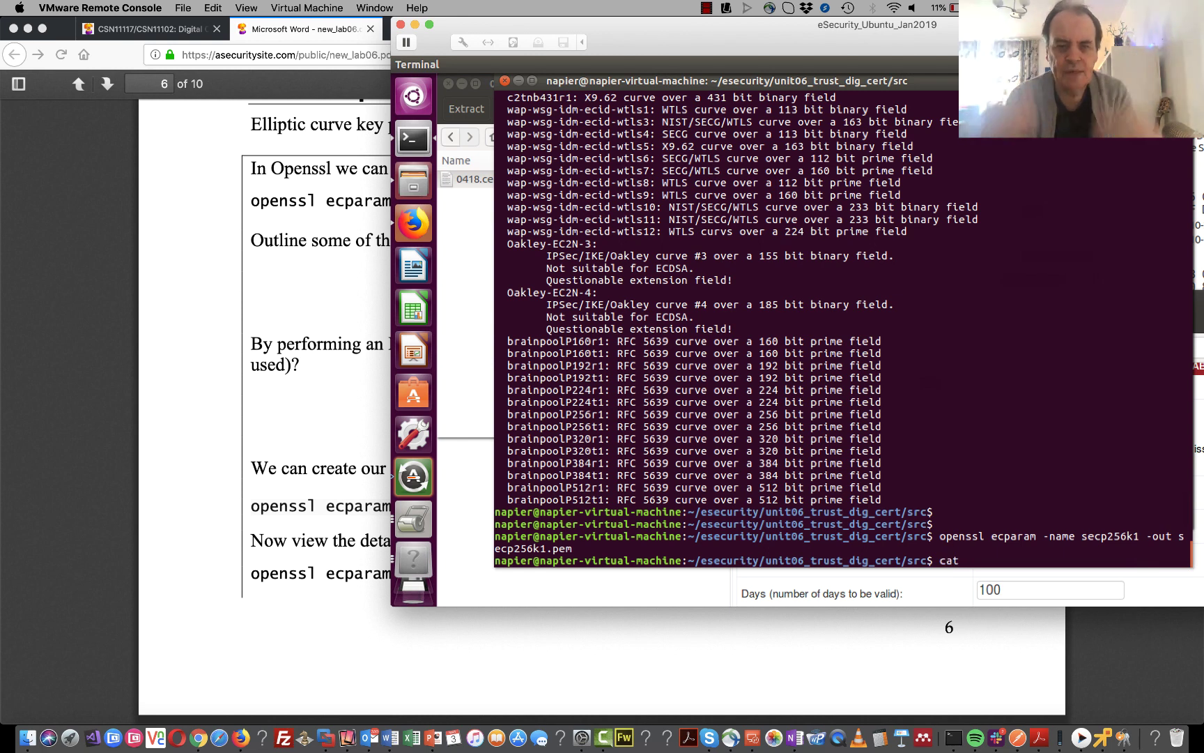
type("sec")
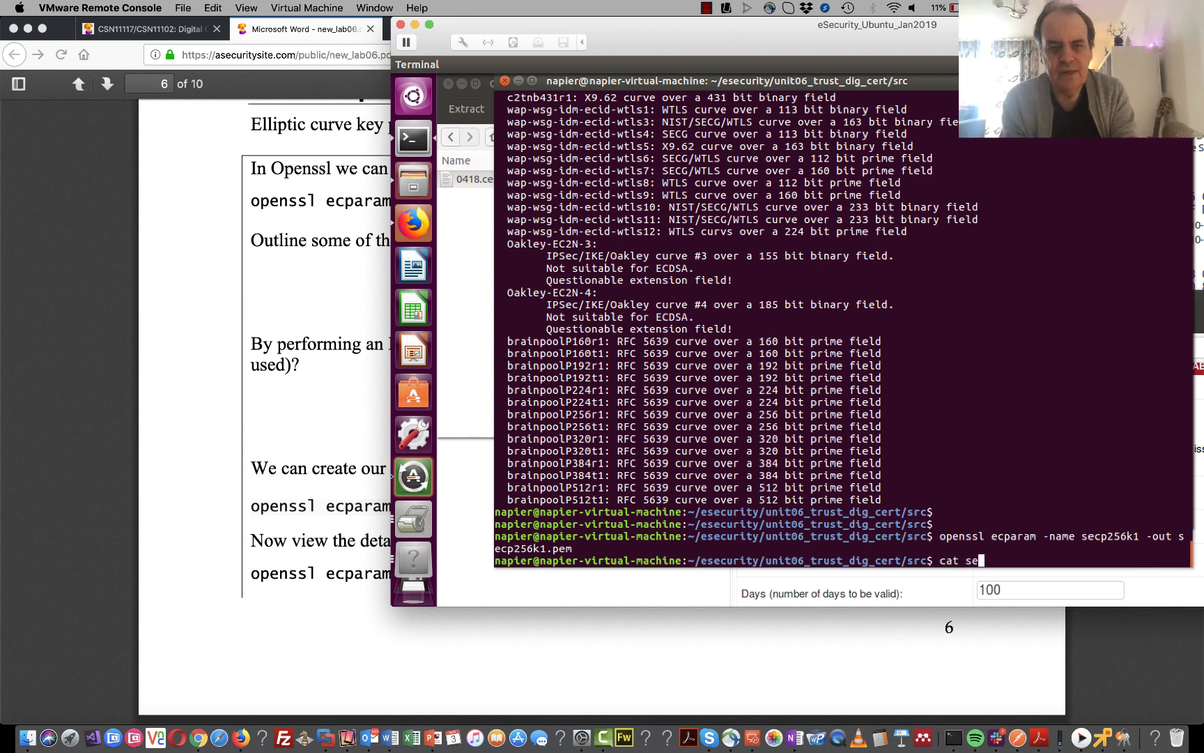
key("Tab")
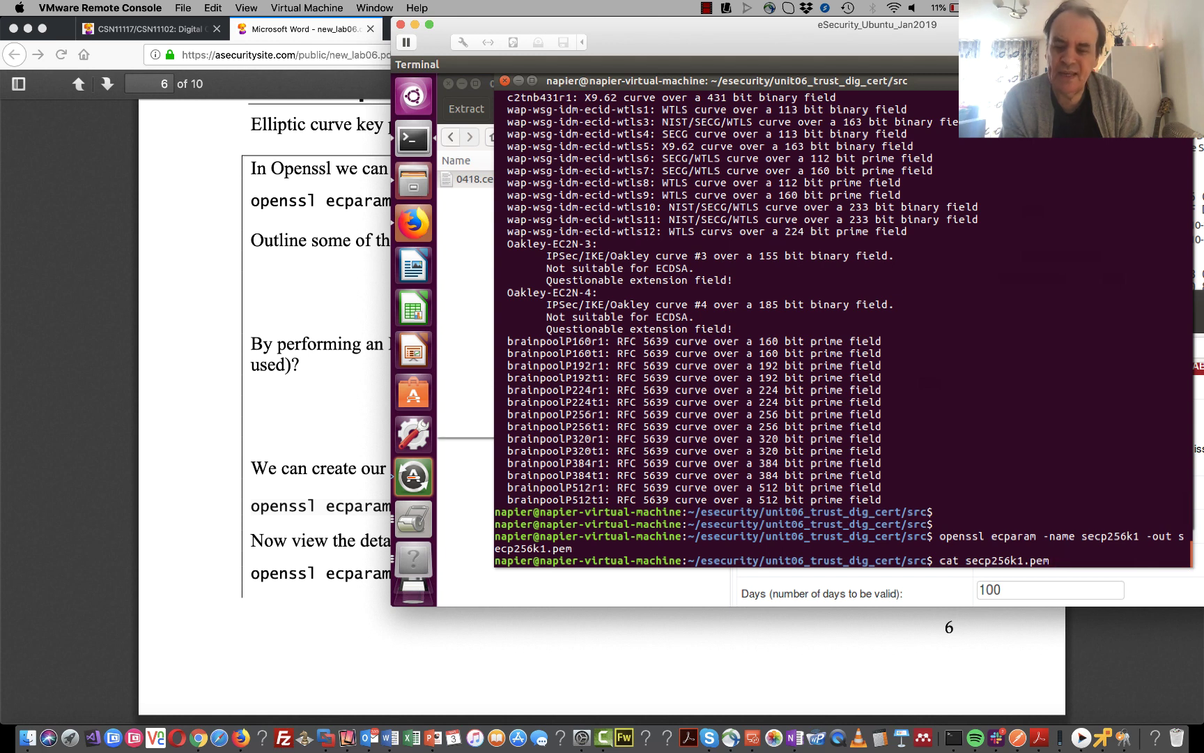
key("Return")
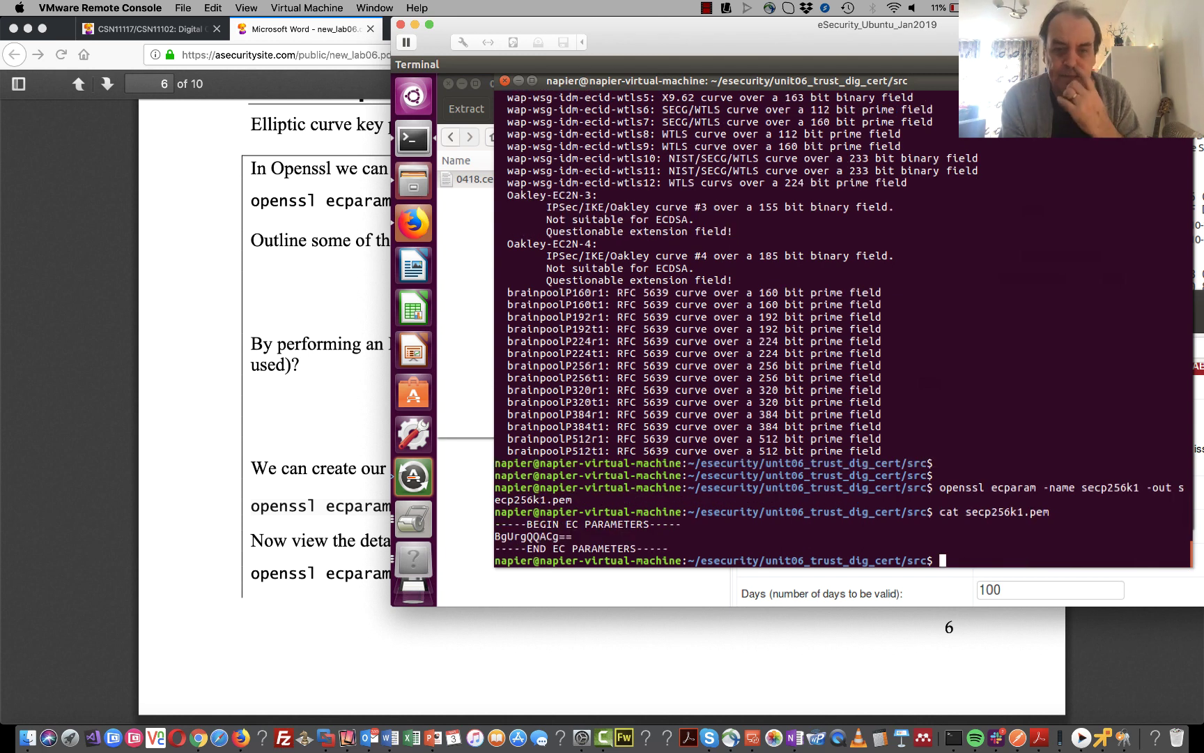
left_click(275, 454)
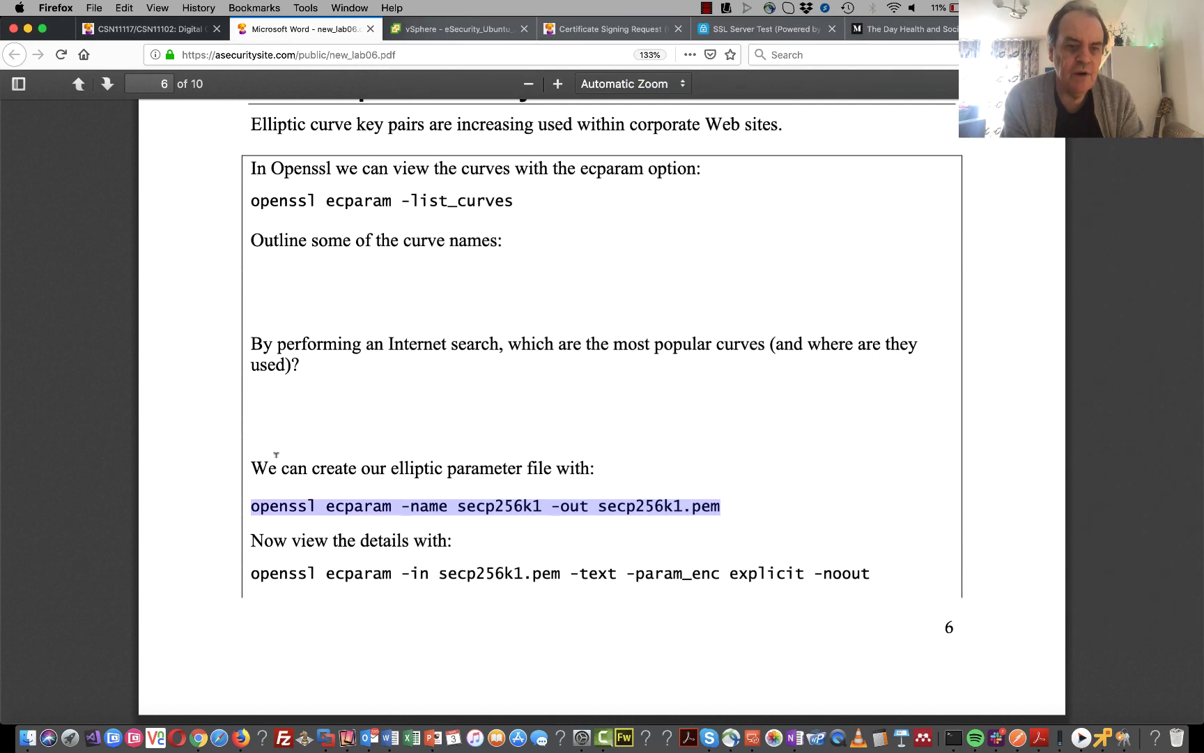
scroll(658, 519, "down", 2)
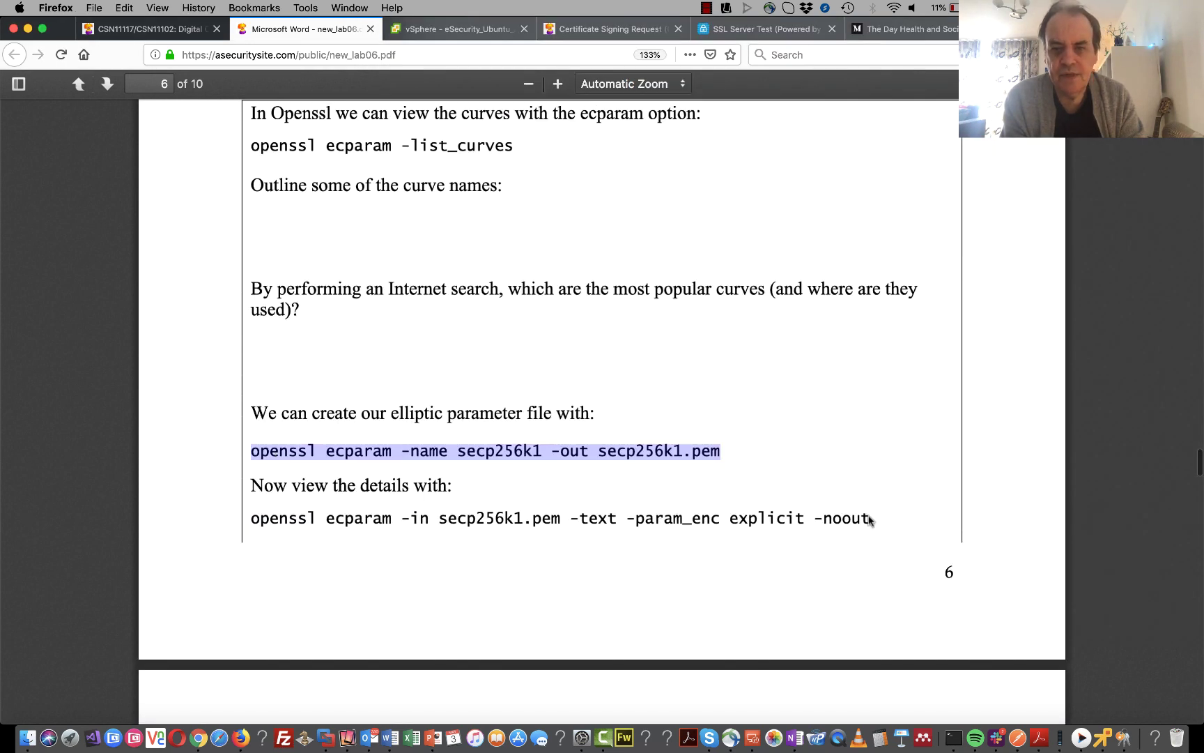
left_click_drag(869, 519, 580, 519)
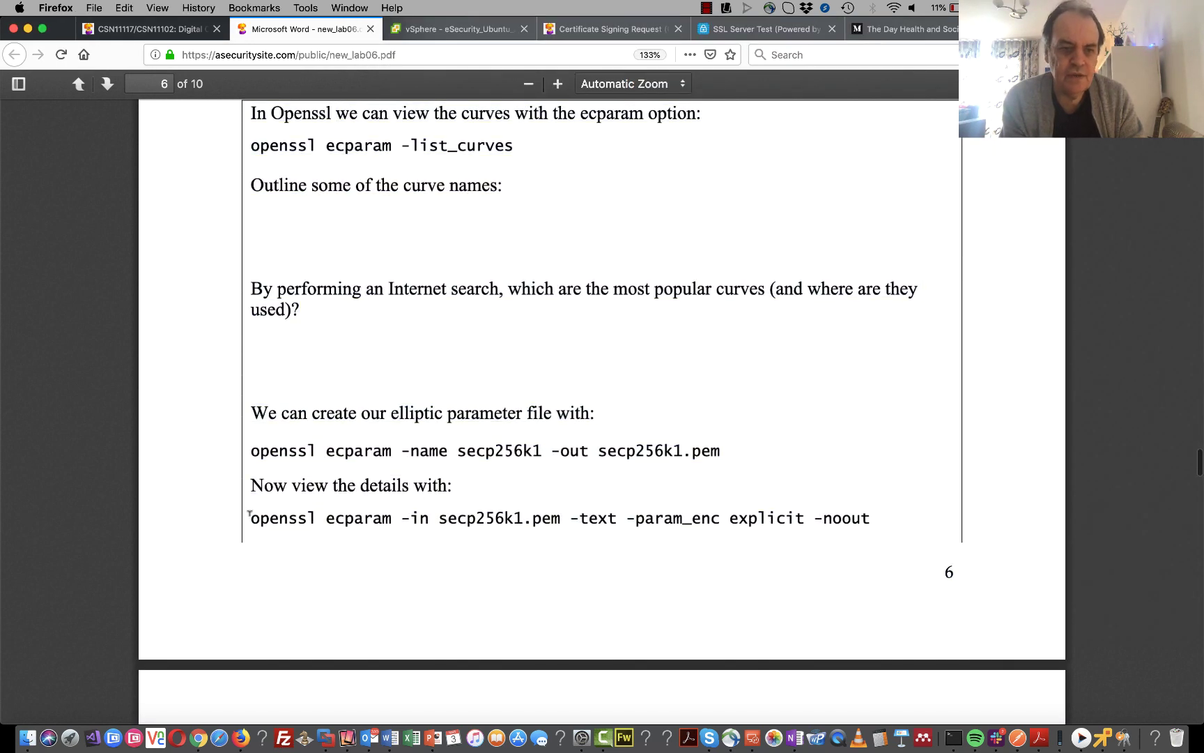
left_click_drag(249, 517, 871, 516)
key("super+c")
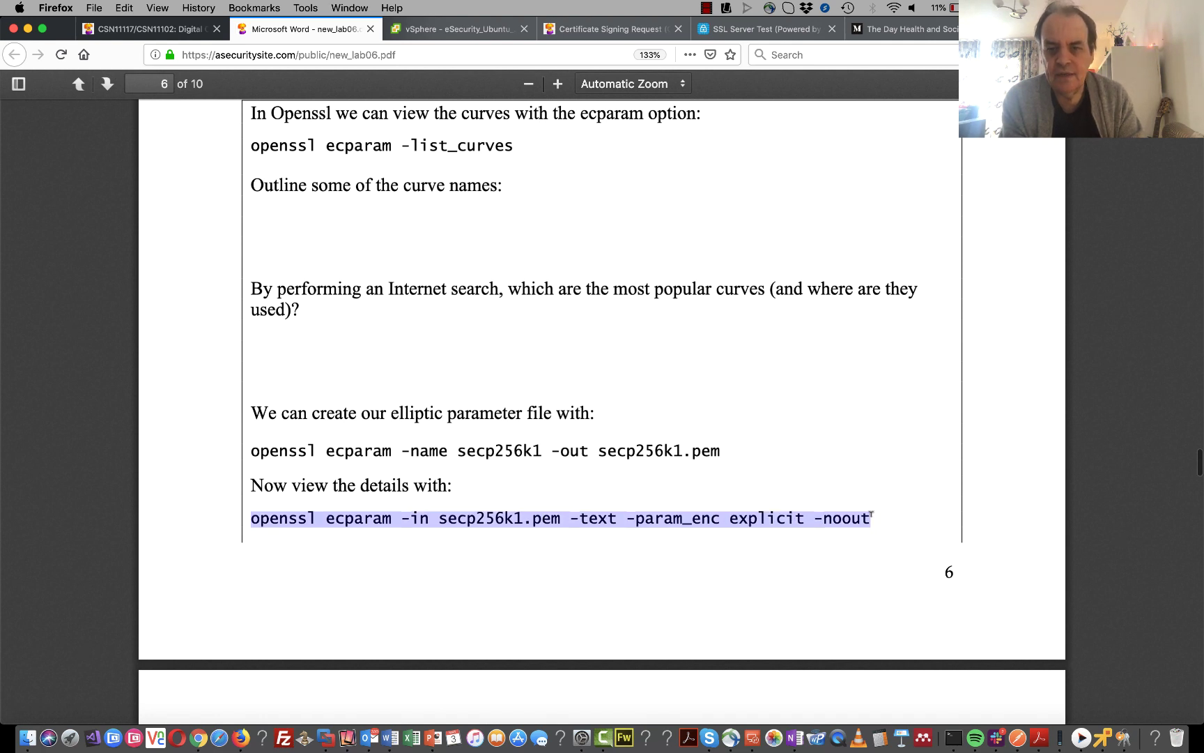
- Run 'openssl ecparam -in secp256k1.pem -text -param_enc explicit -noout' and select the generator value
right_click(845, 513)
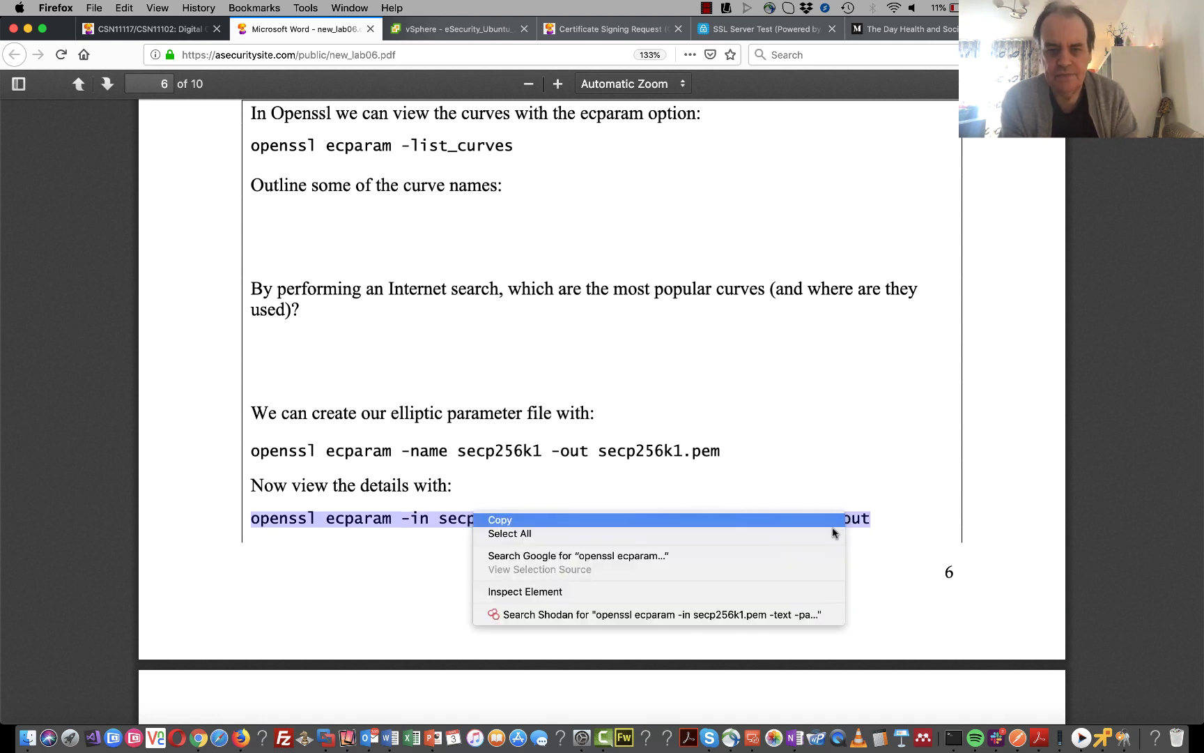
left_click(499, 519)
left_click(1102, 737)
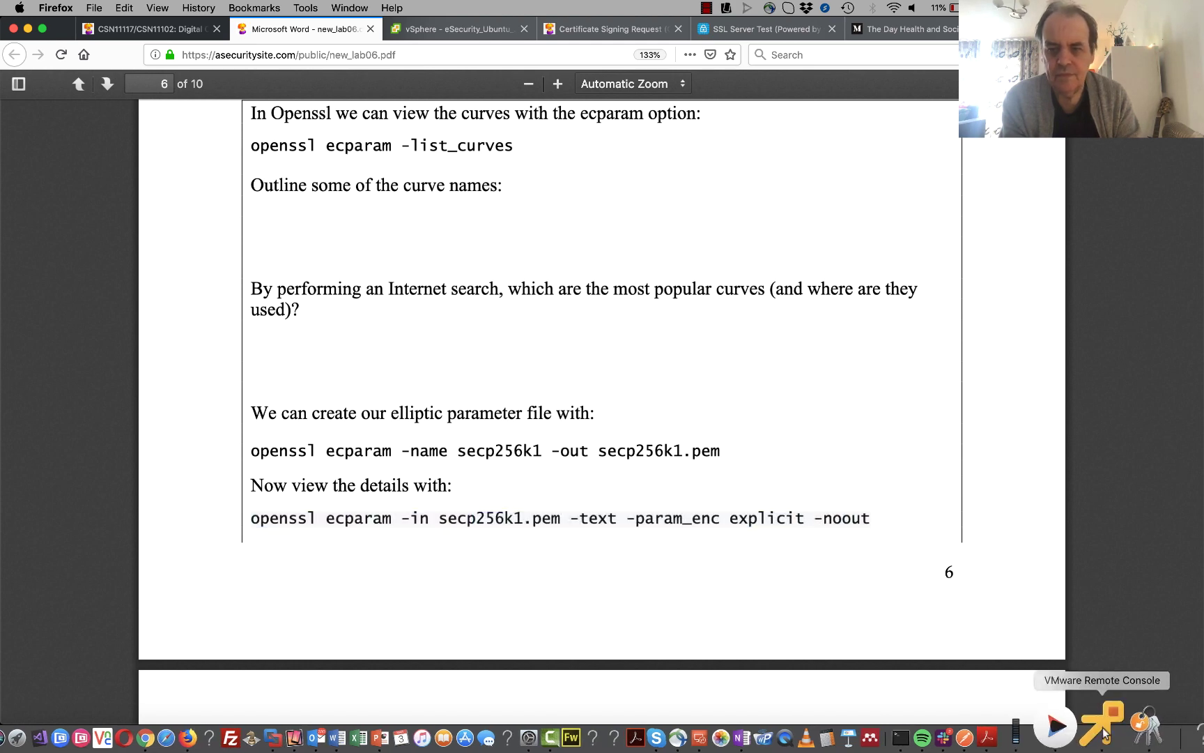
right_click(881, 546)
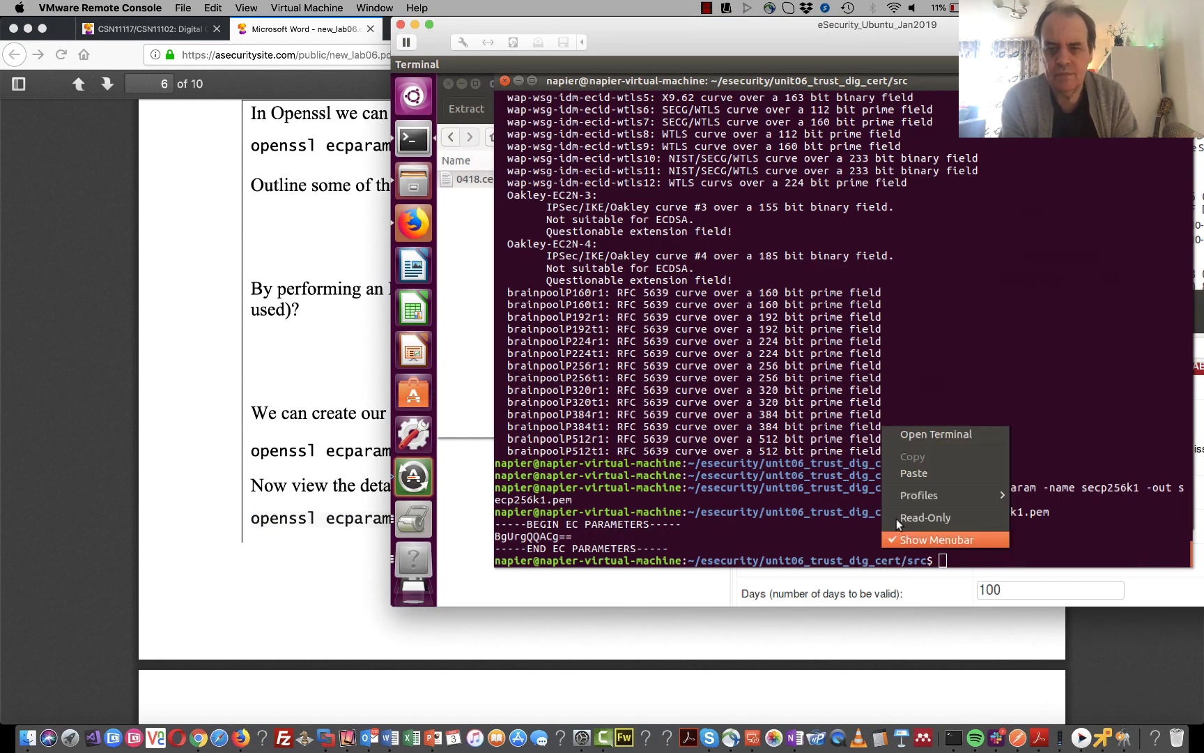
left_click(913, 473)
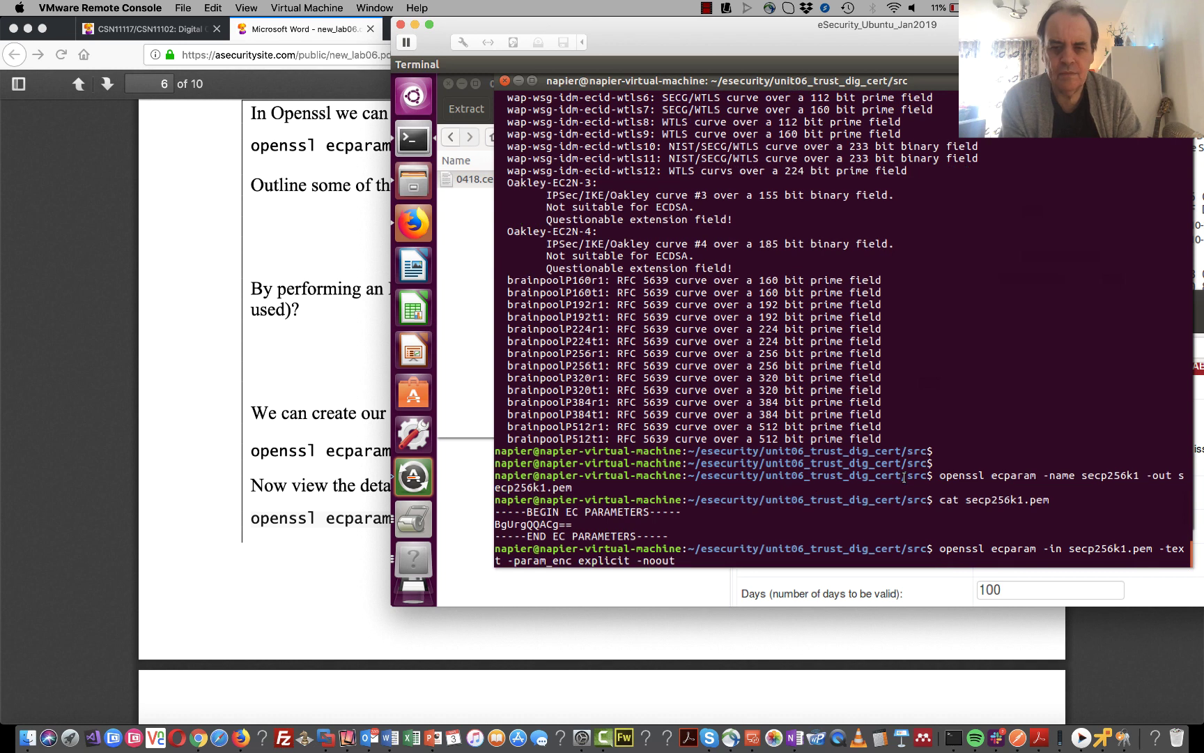
key("Return")
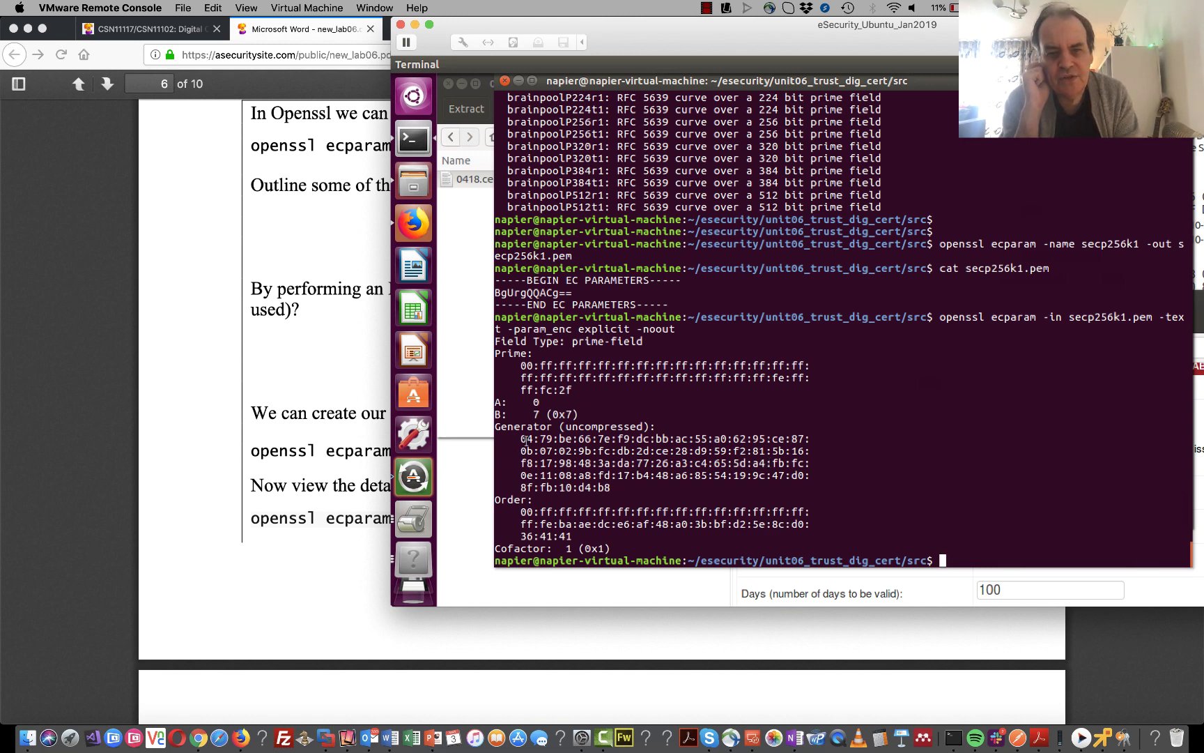
left_click_drag(526, 439, 608, 488)
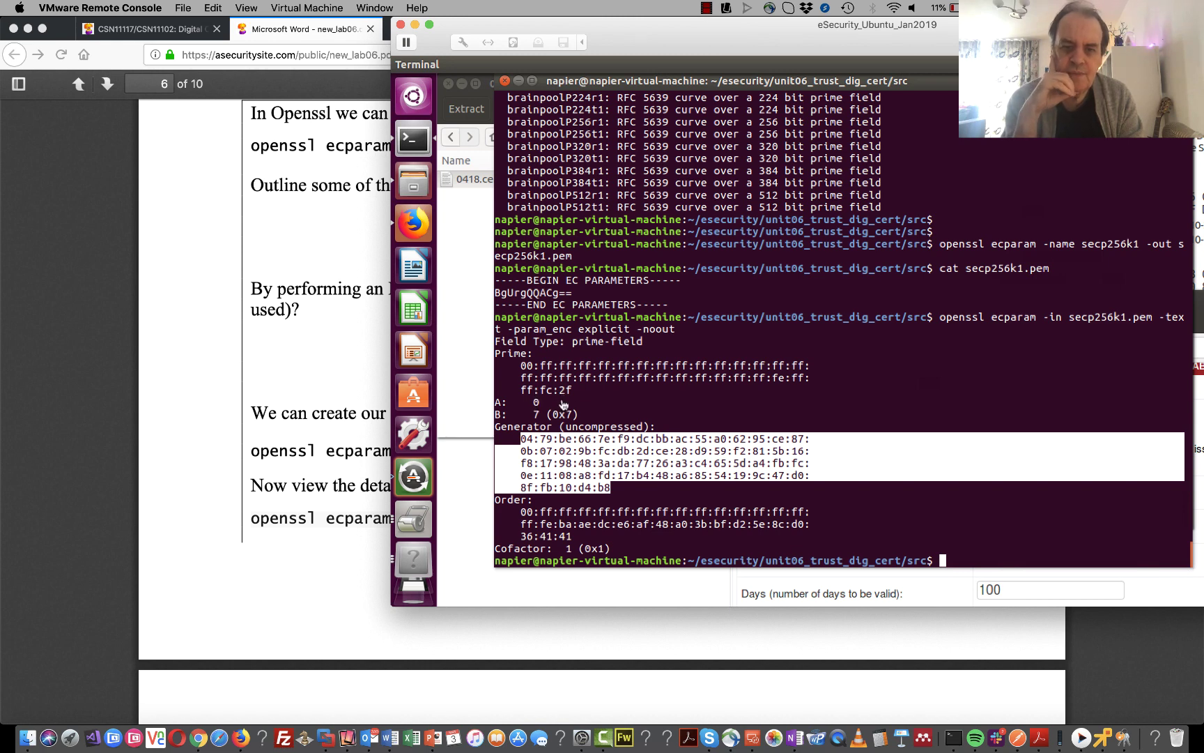
- Copy the EC key pair generation command from the lab PDF
left_click(351, 467)
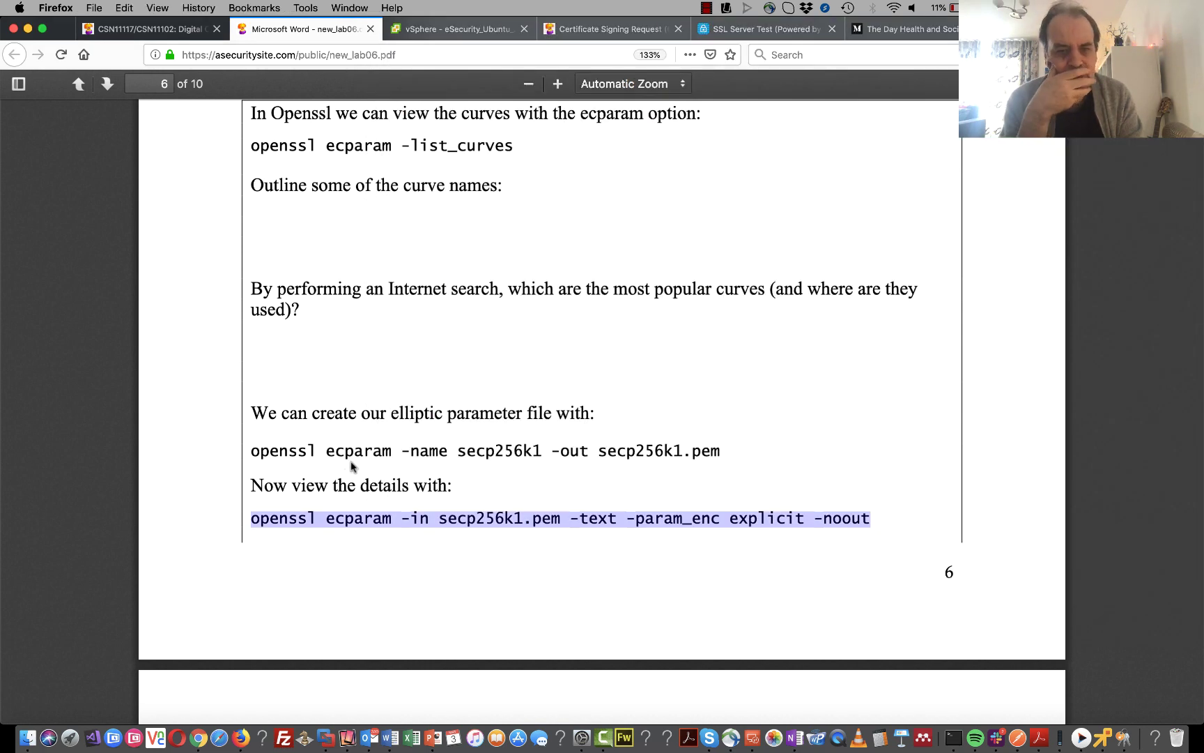
scroll(352, 467, "down", 6)
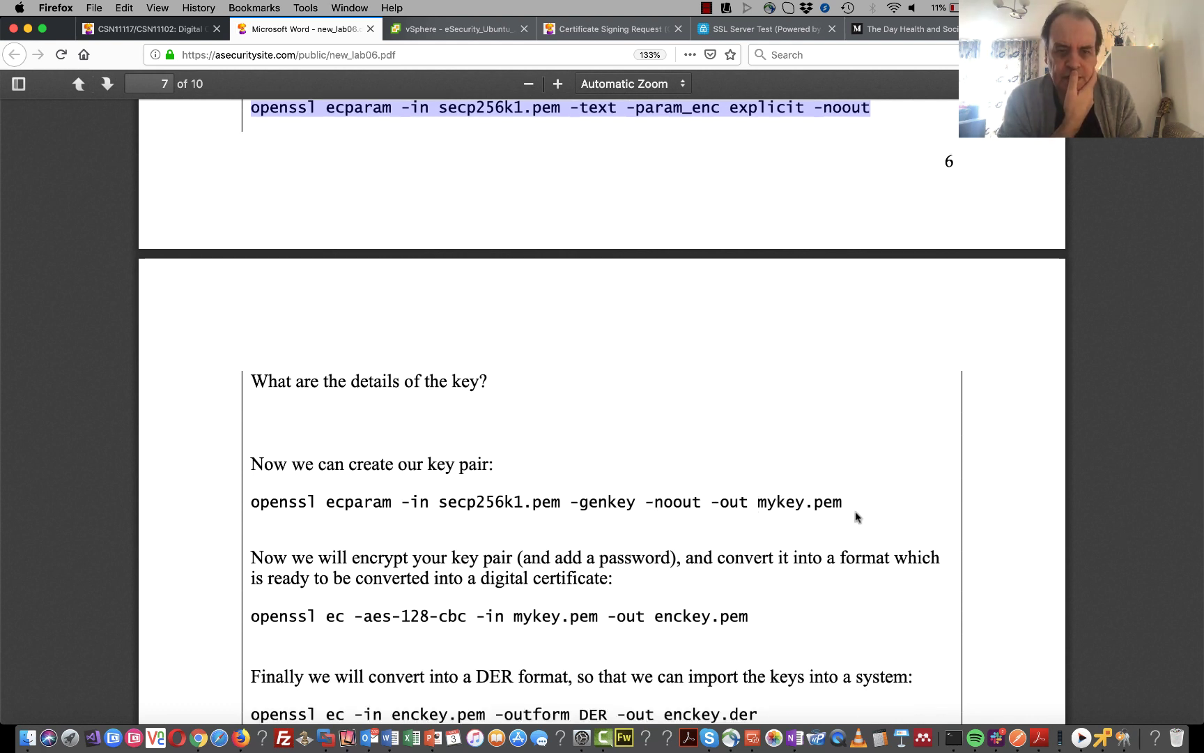
left_click_drag(842, 500, 248, 503)
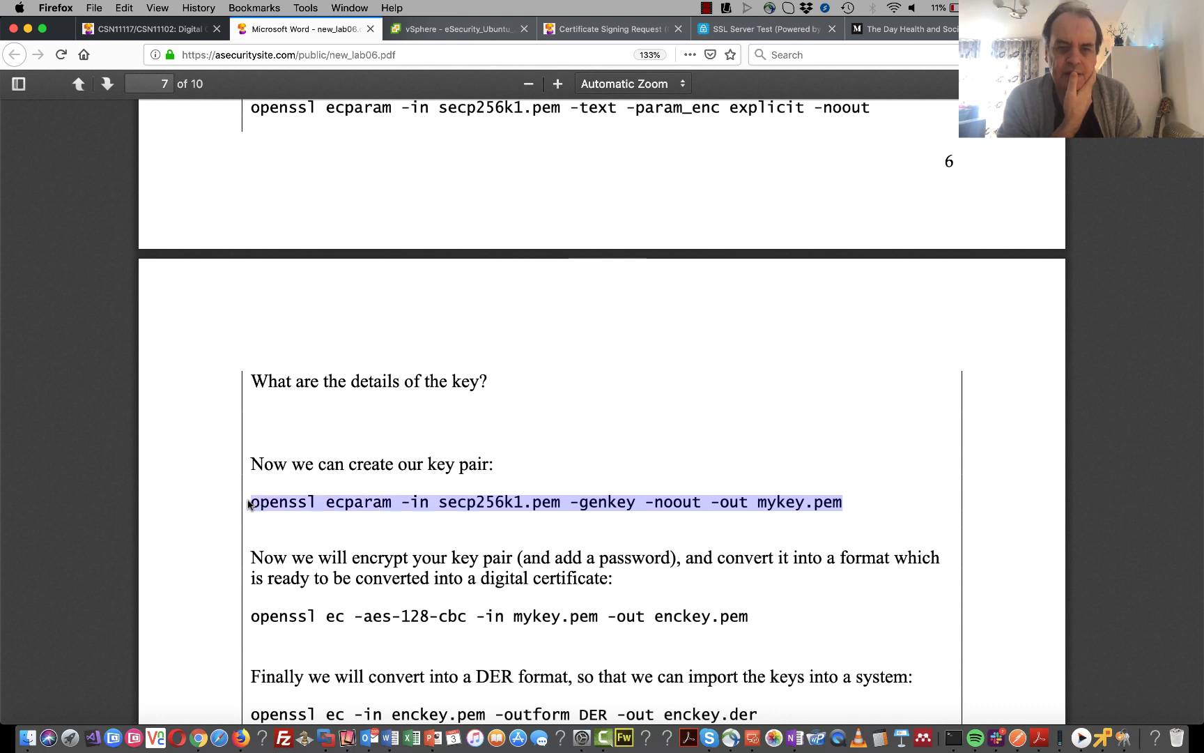
right_click(403, 501)
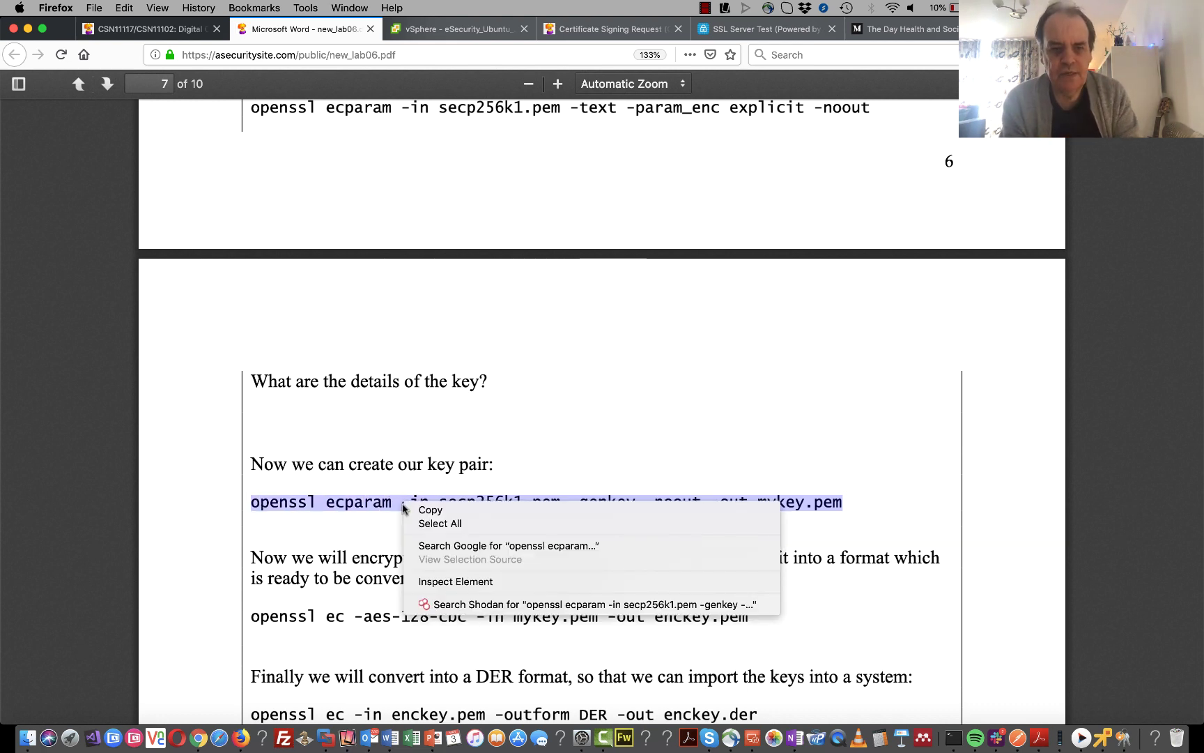
left_click(441, 508)
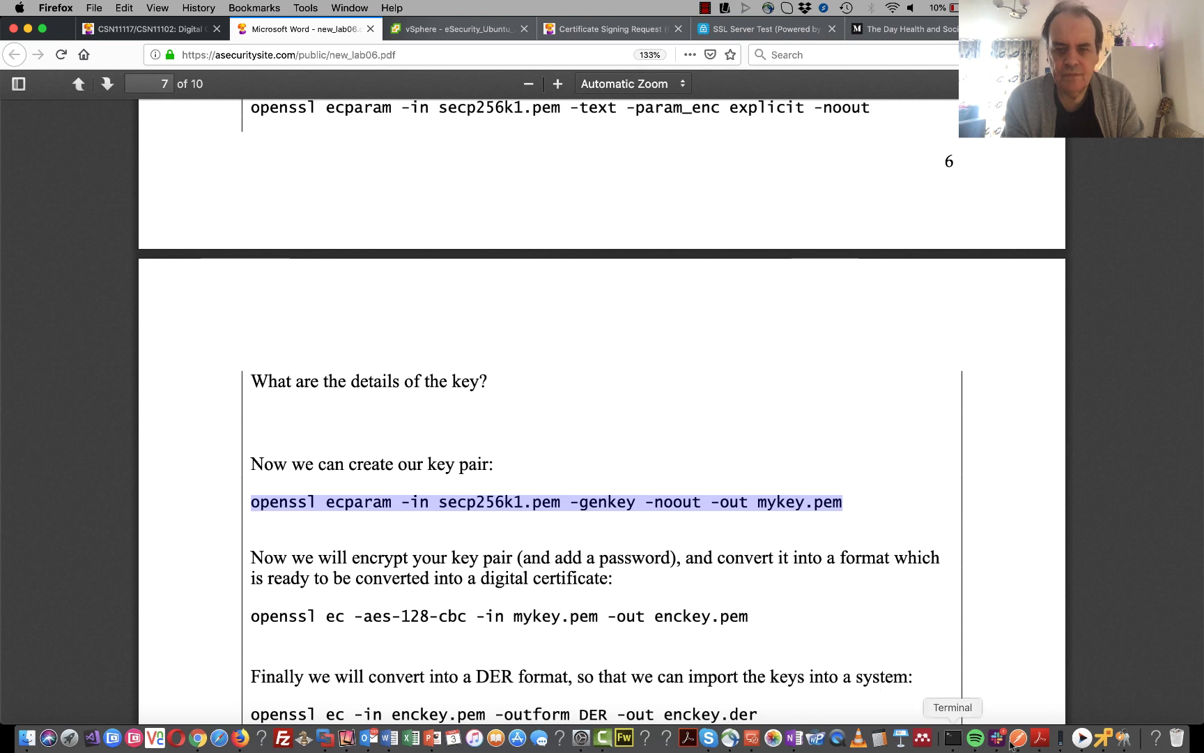
- Generate a secp256k1 EC private key into mykey.pem in the VM, then print it with cat
left_click(946, 730)
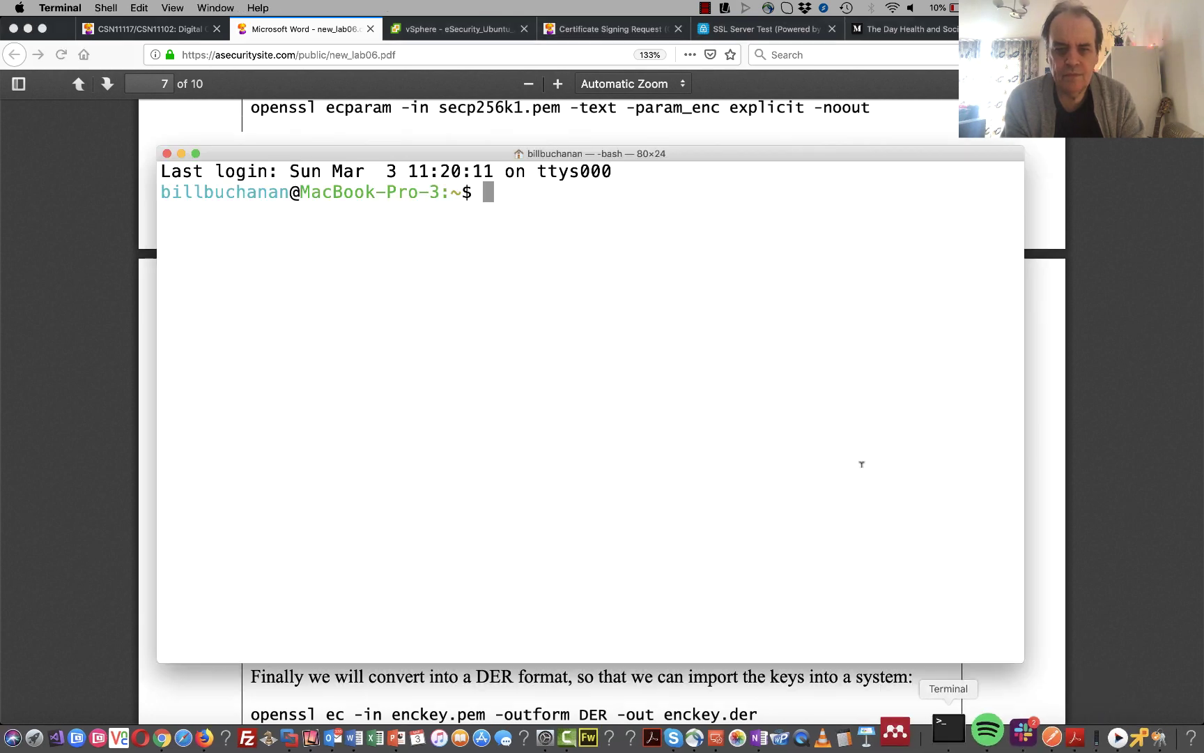
left_click(1191, 730)
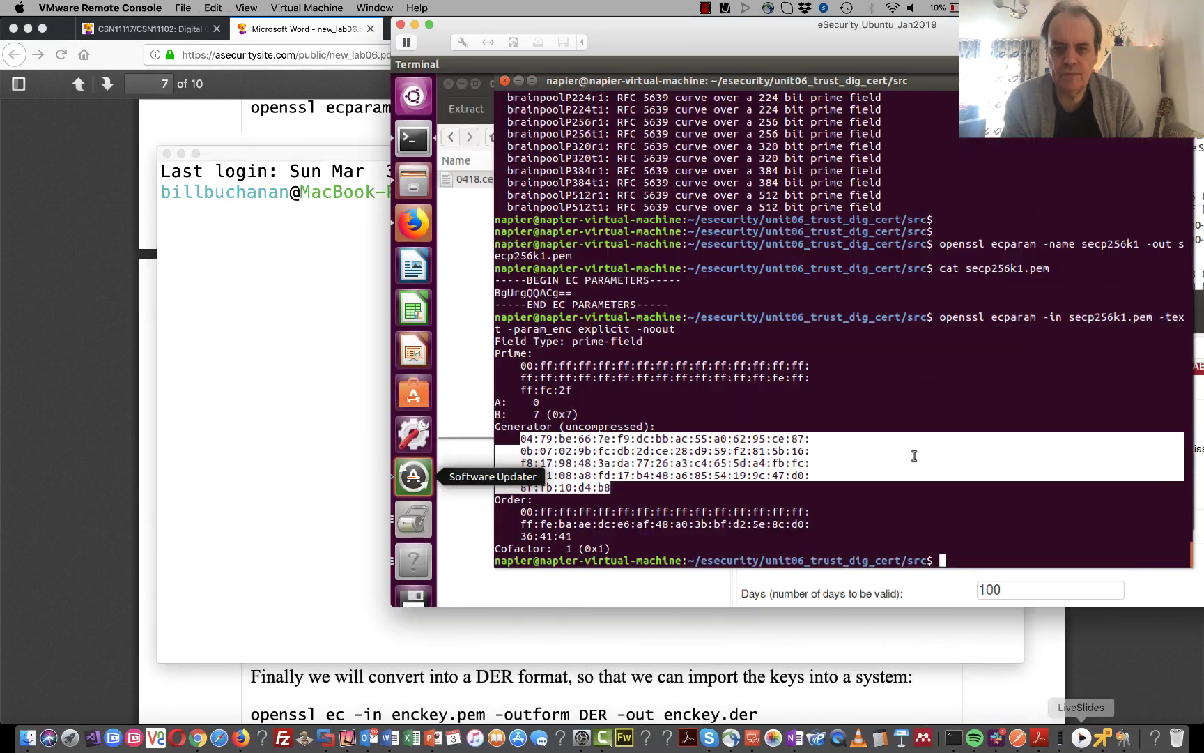
left_click(876, 471)
right_click(877, 471)
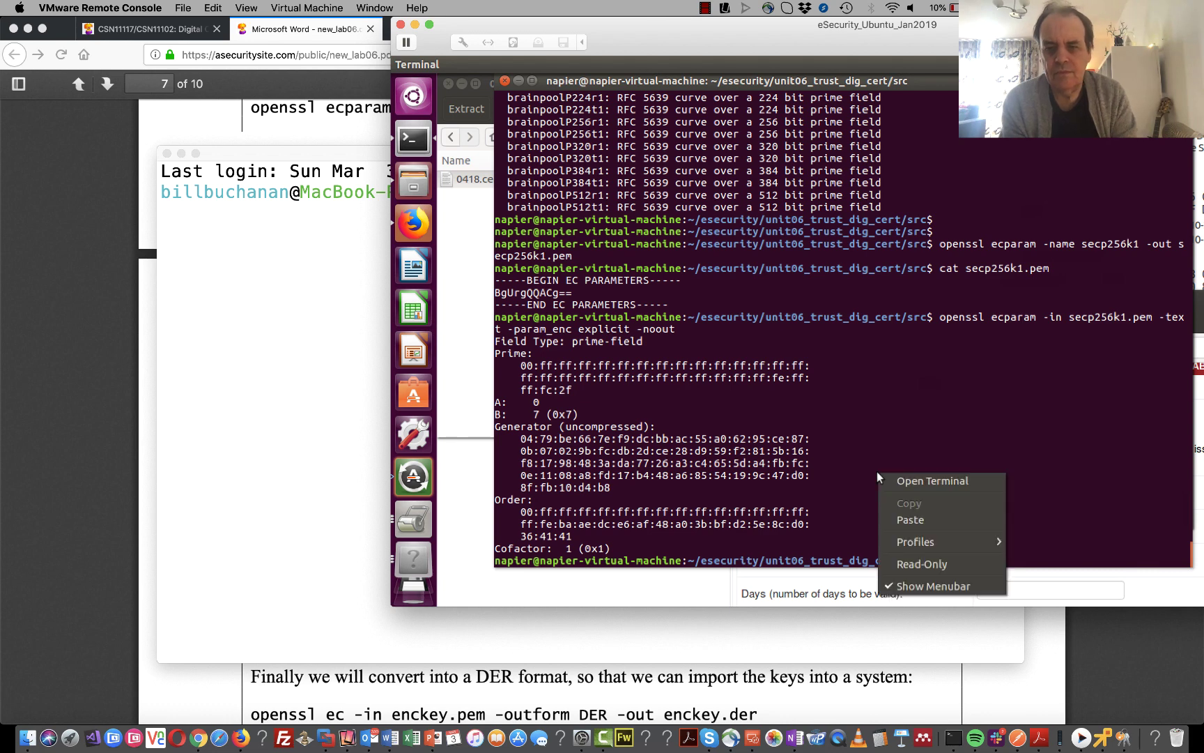
left_click(915, 516)
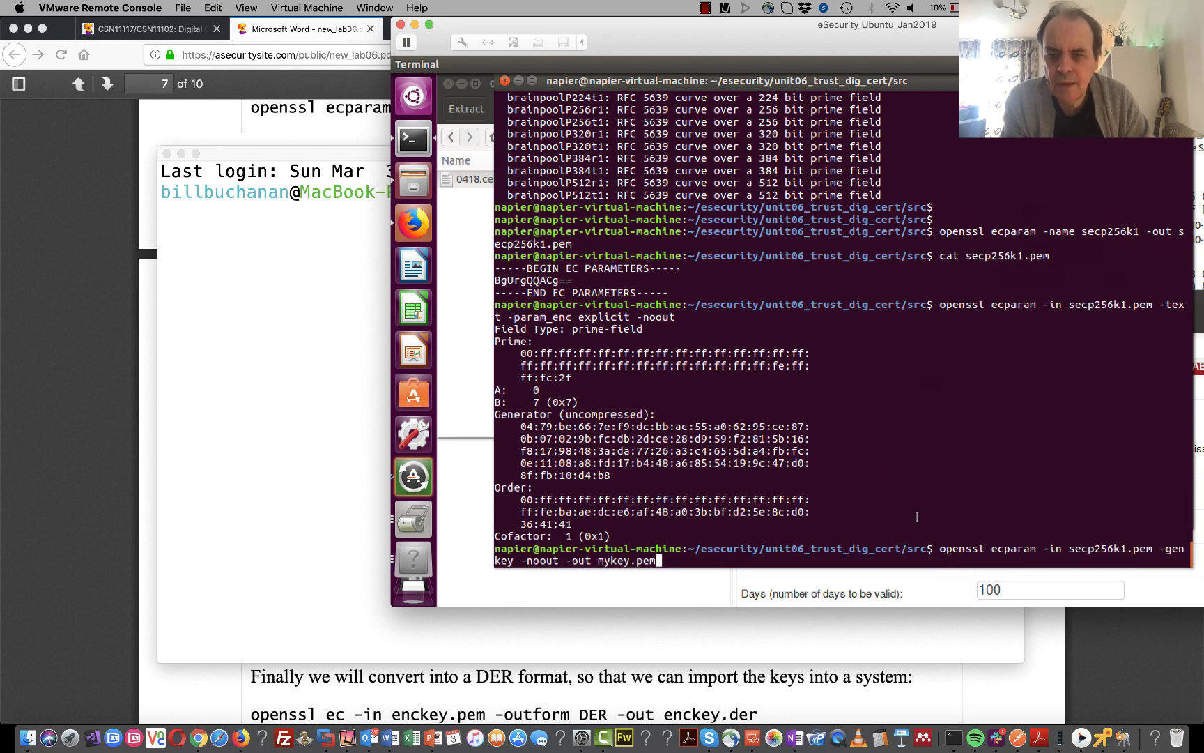
key("Return")
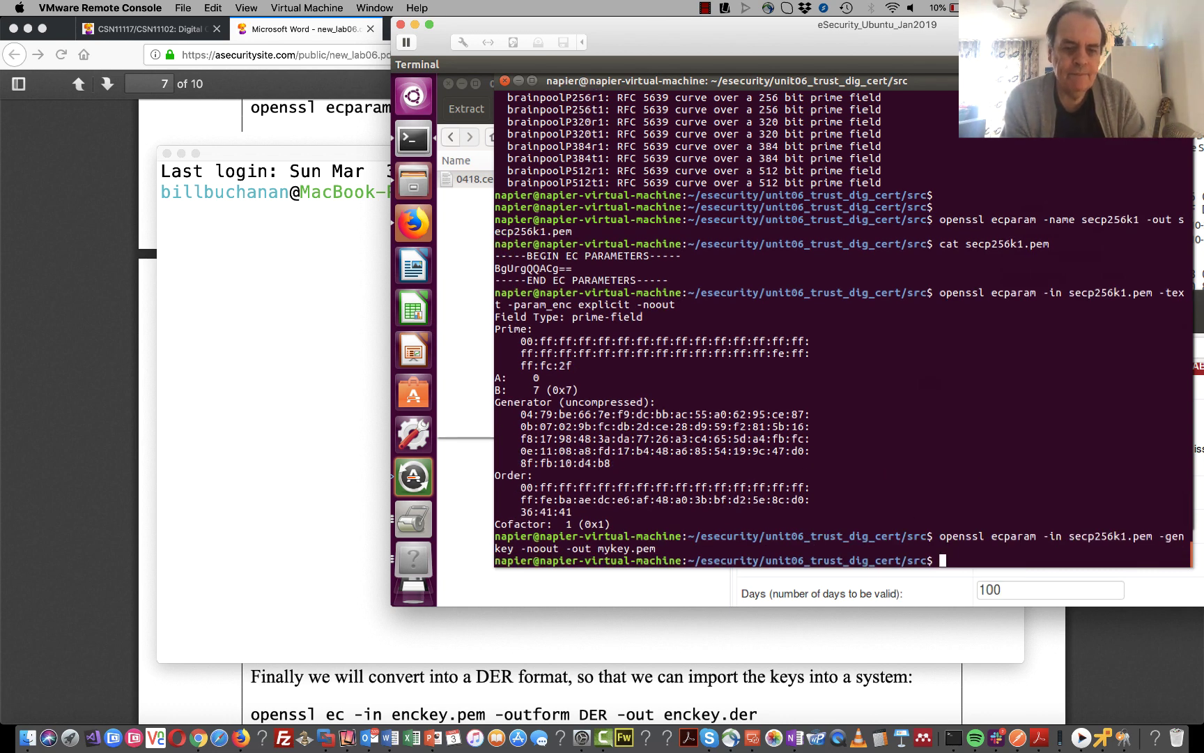
type("cat my")
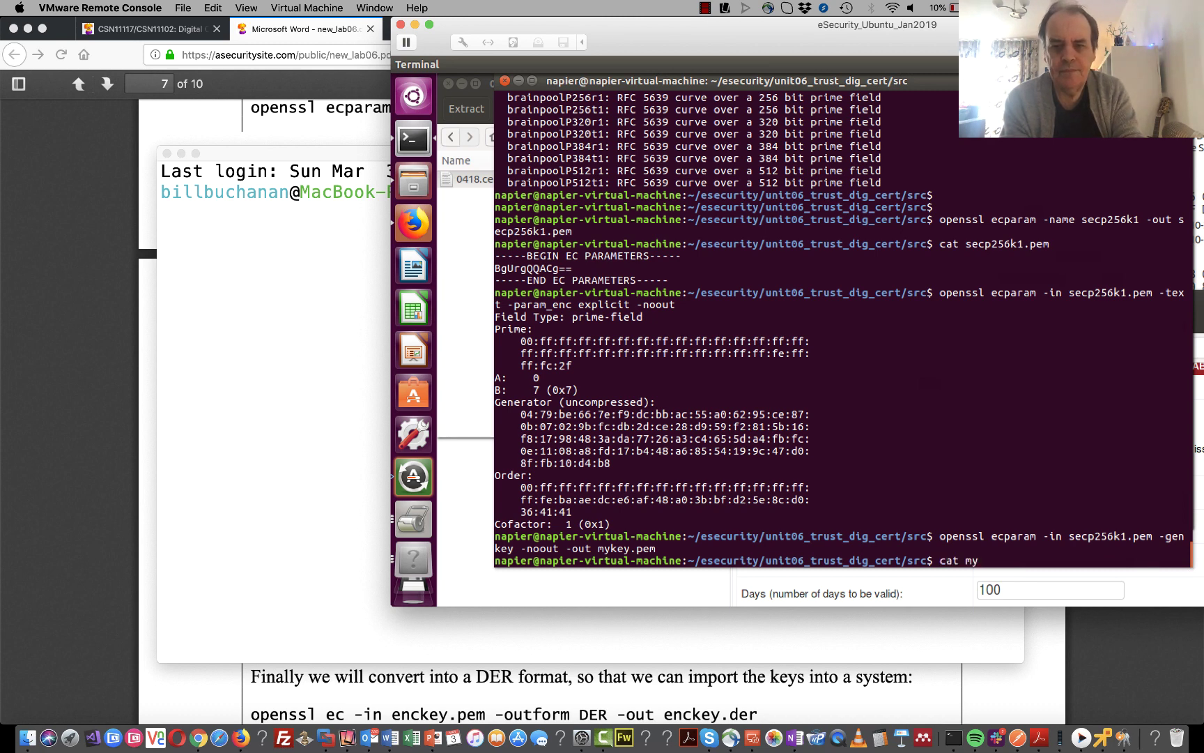
type("key.pem")
key("Return")
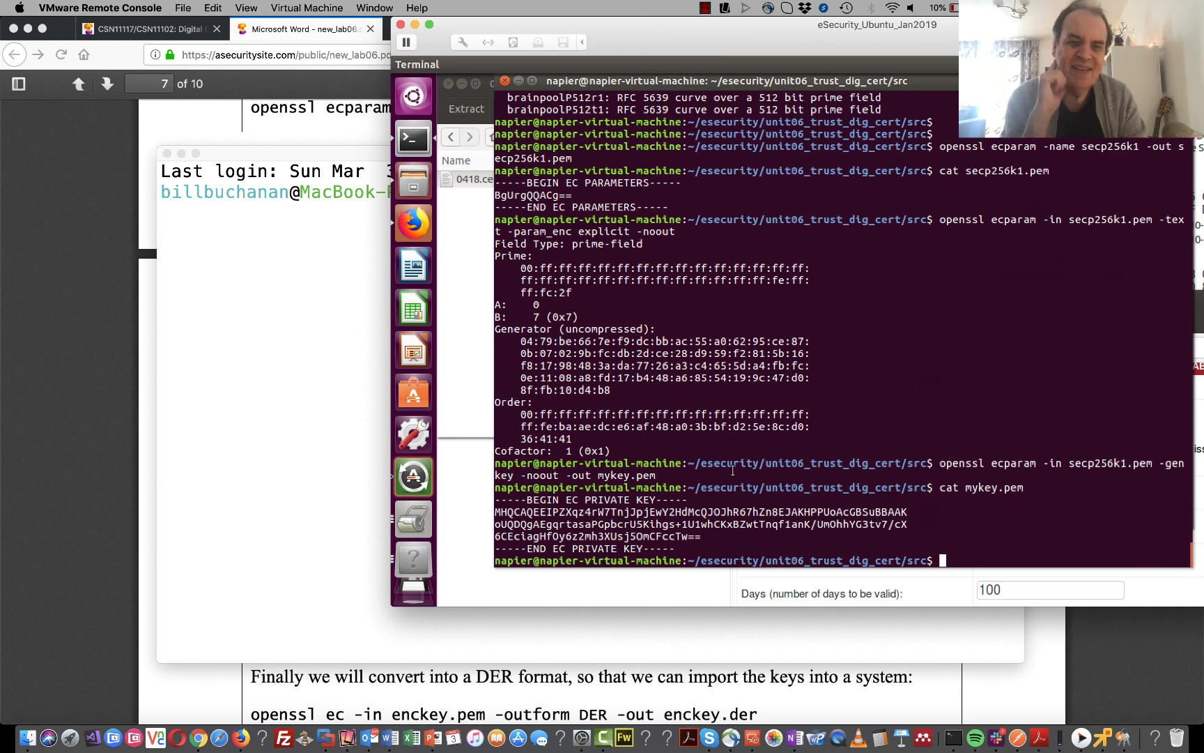
left_click(428, 672)
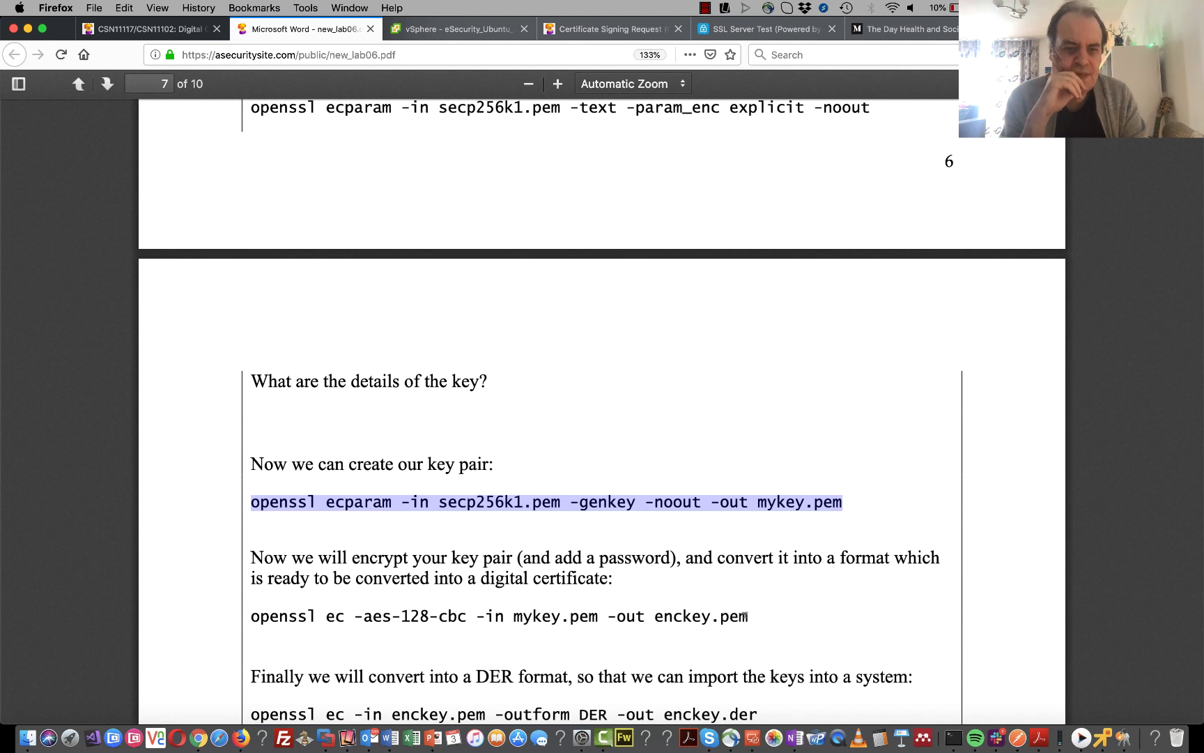
- Encrypt mykey.pem into enckey.pem with 'openssl ec -aes-128-cbc', supplying a pass phrase
left_click_drag(745, 616, 246, 622)
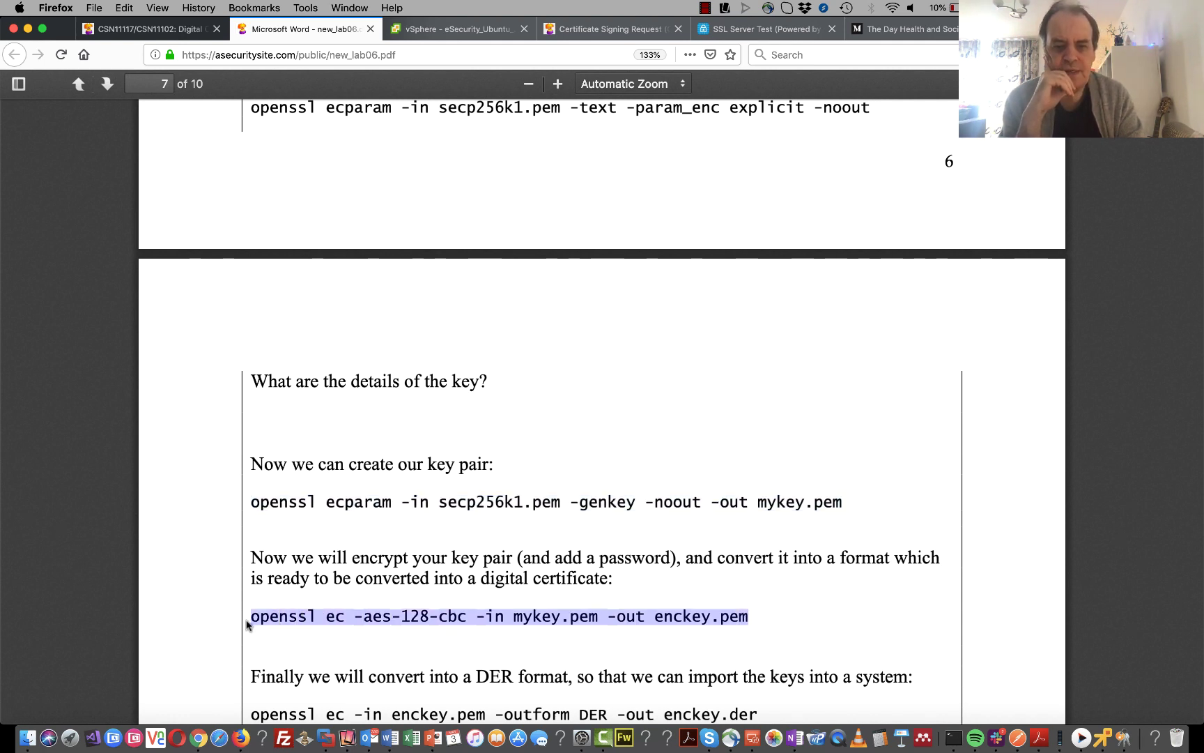
right_click(476, 613)
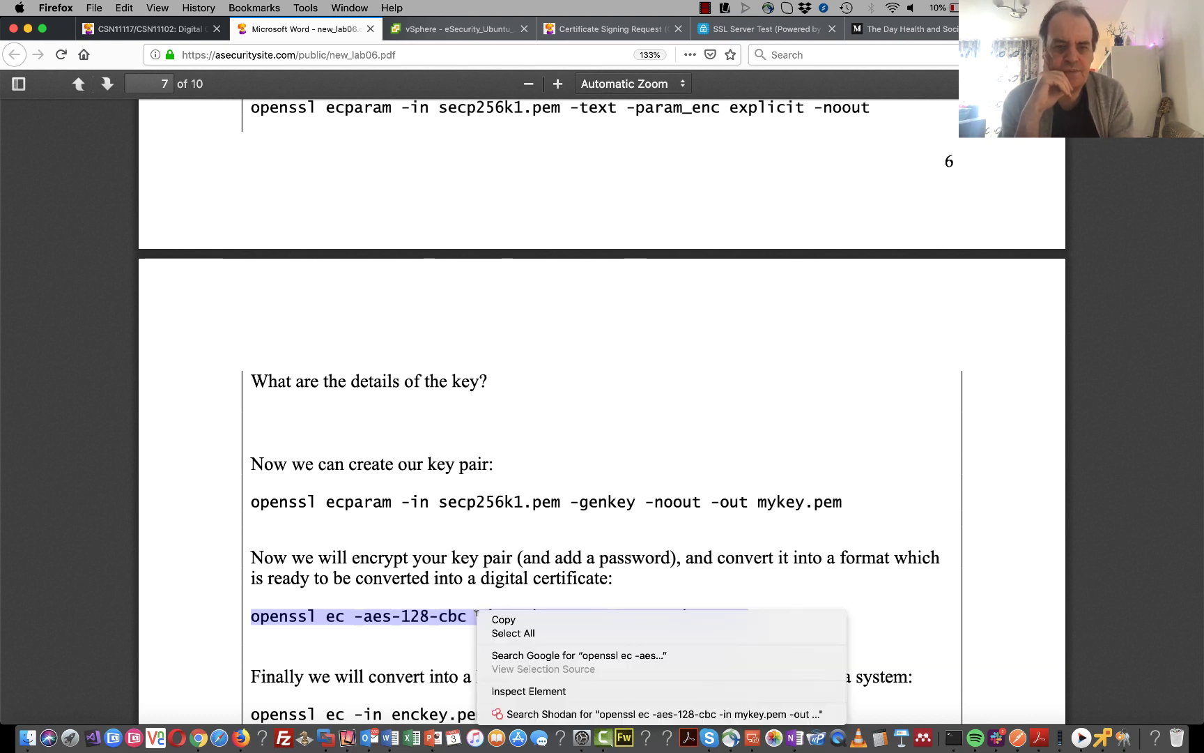
left_click(500, 620)
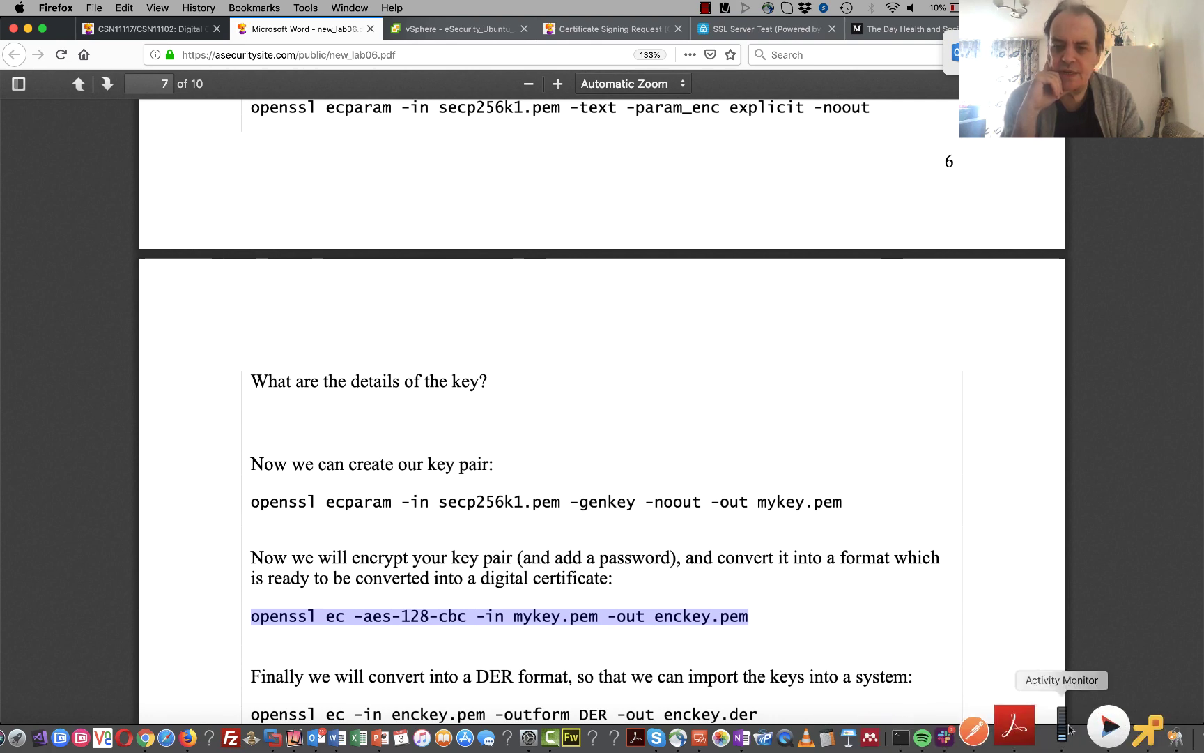
left_click(1101, 728)
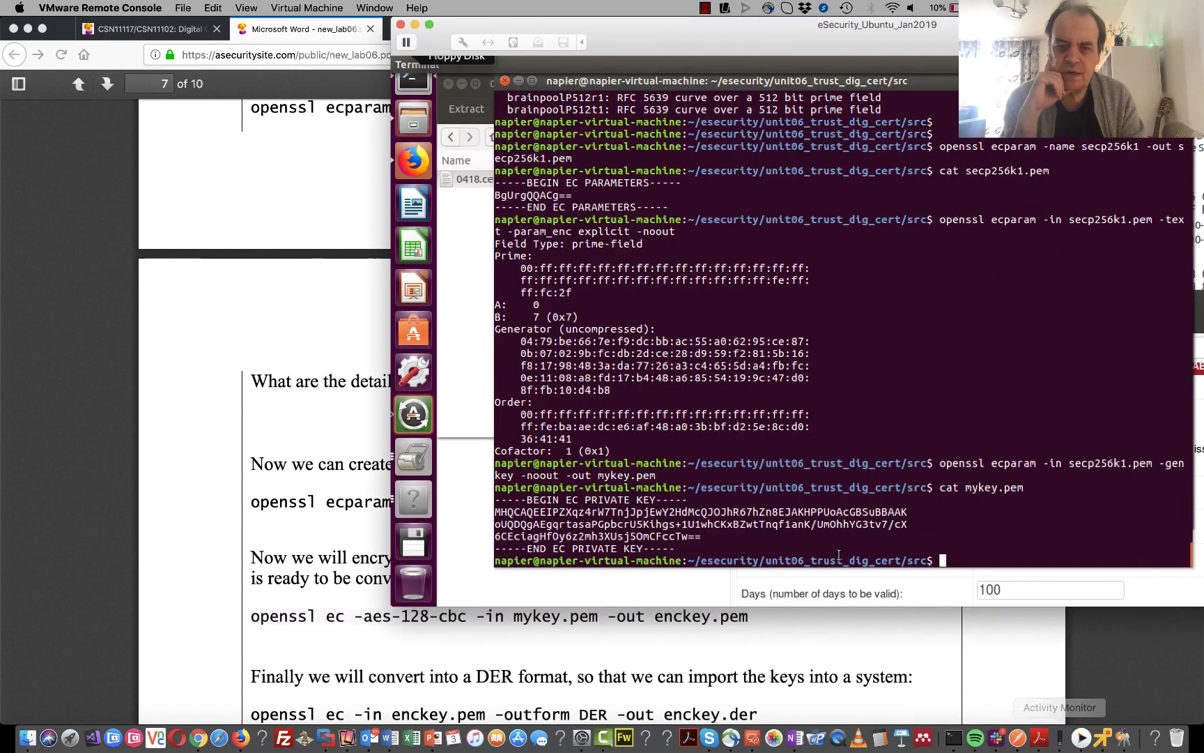
right_click(831, 529)
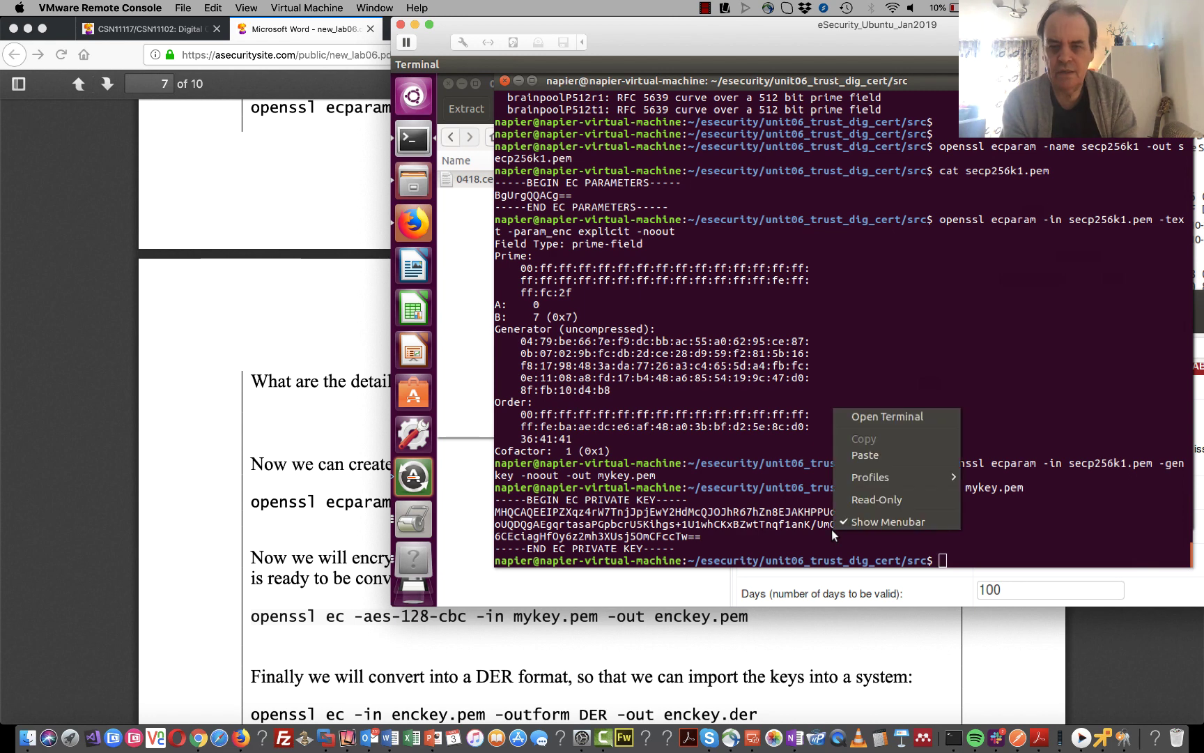
left_click(912, 457)
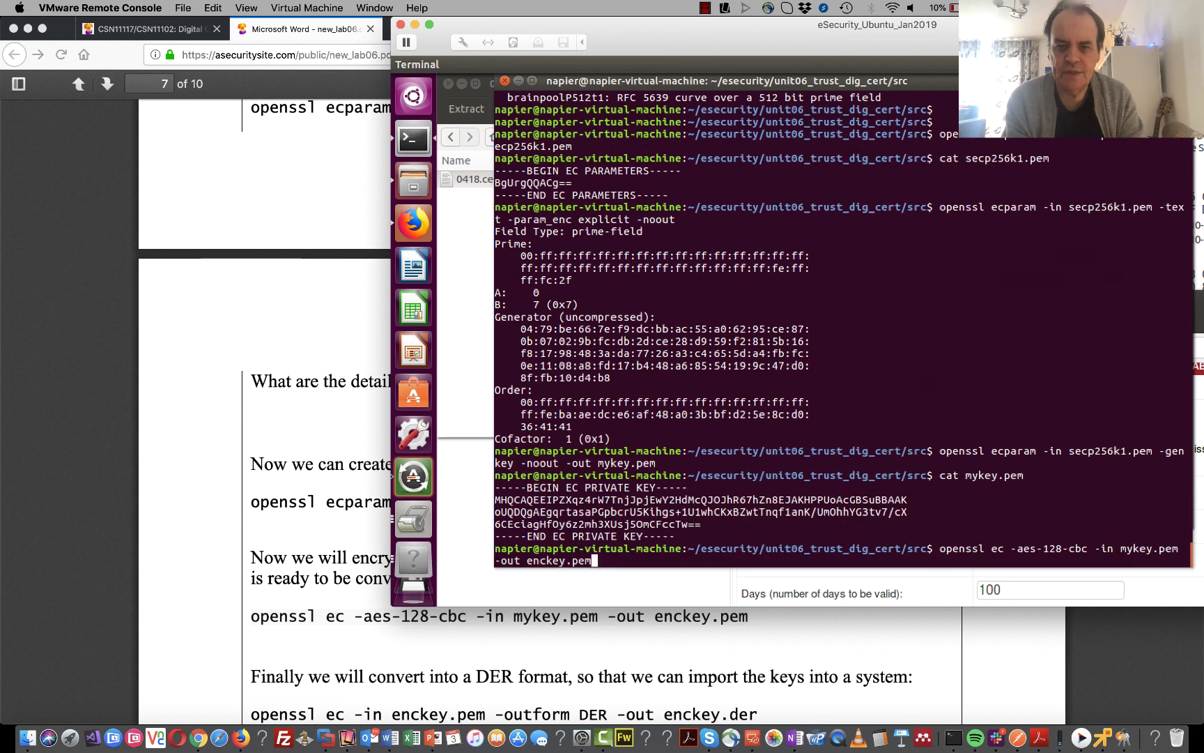
key("Return")
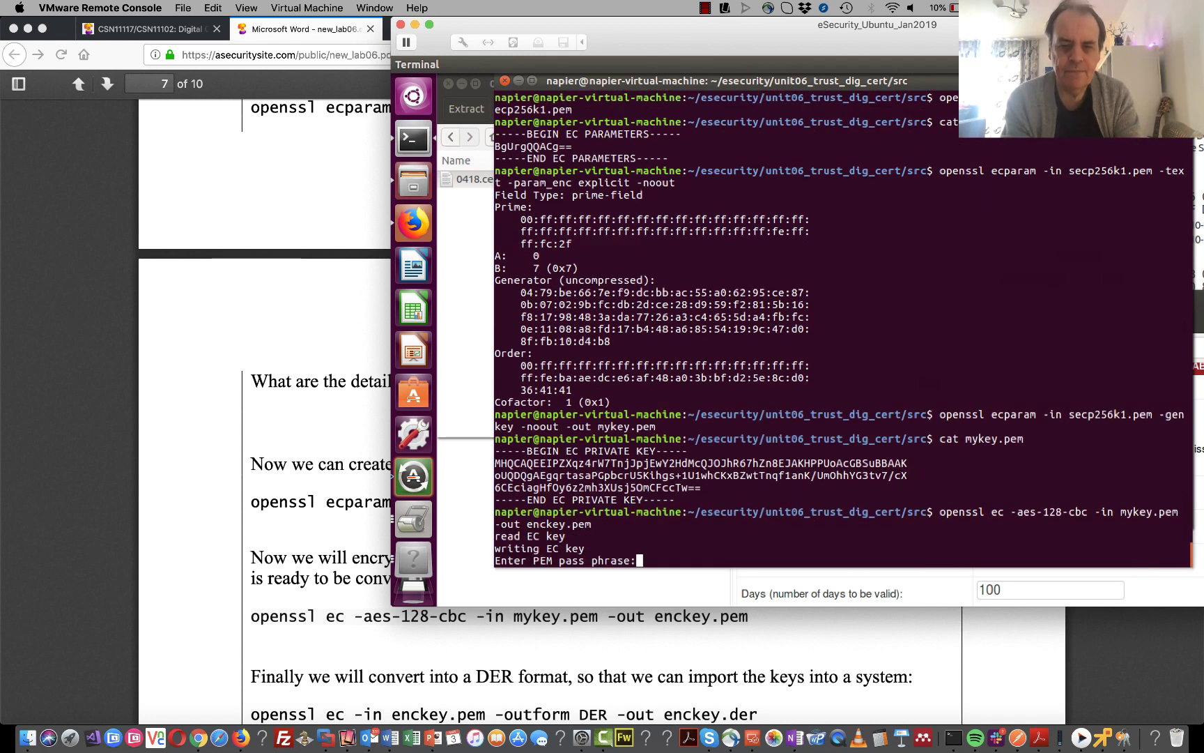
key("Return")
key("Return")
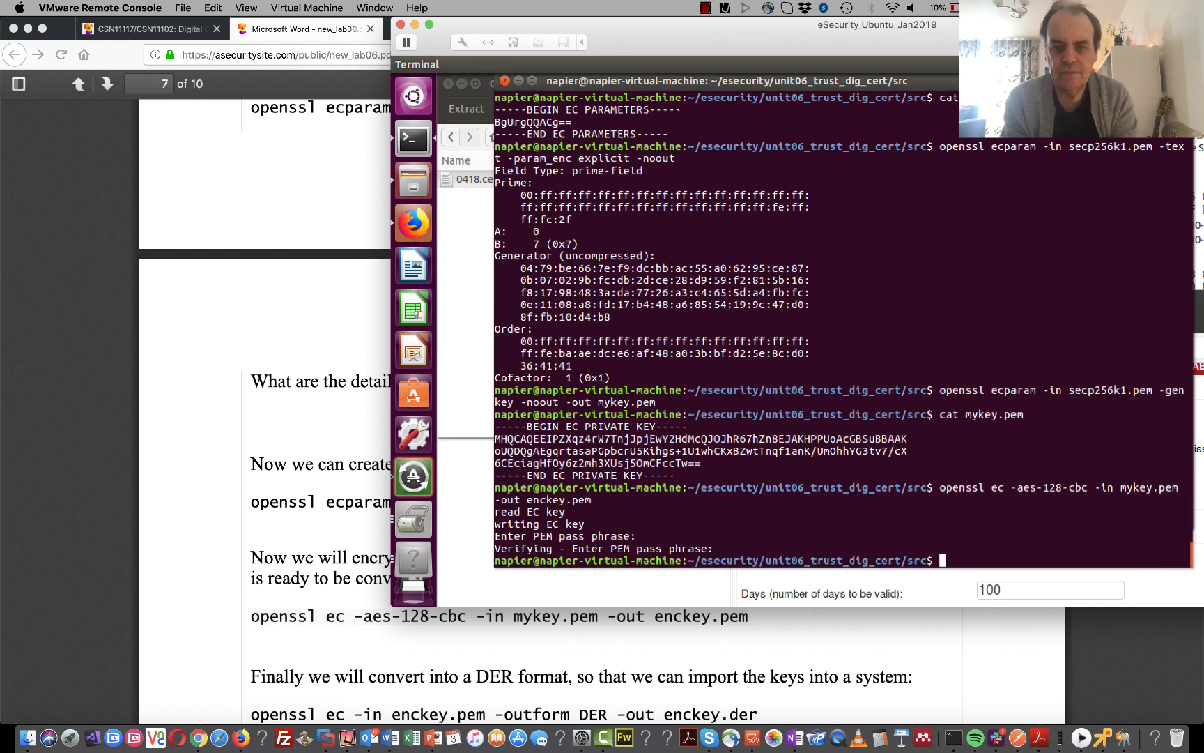
- Print enckey.pem and examine its Proc-Type 4,ENCRYPTED and AES-128-CBC DEK-Info lines
type("cat ")
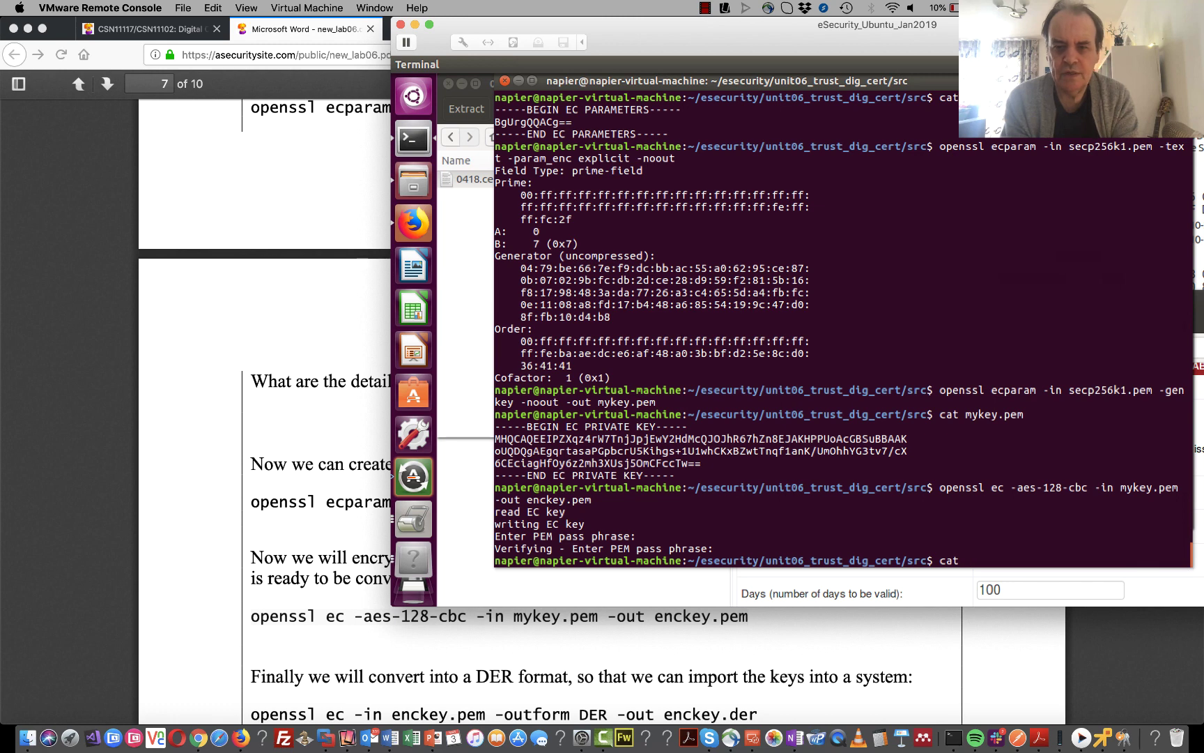
type("enckey.pem")
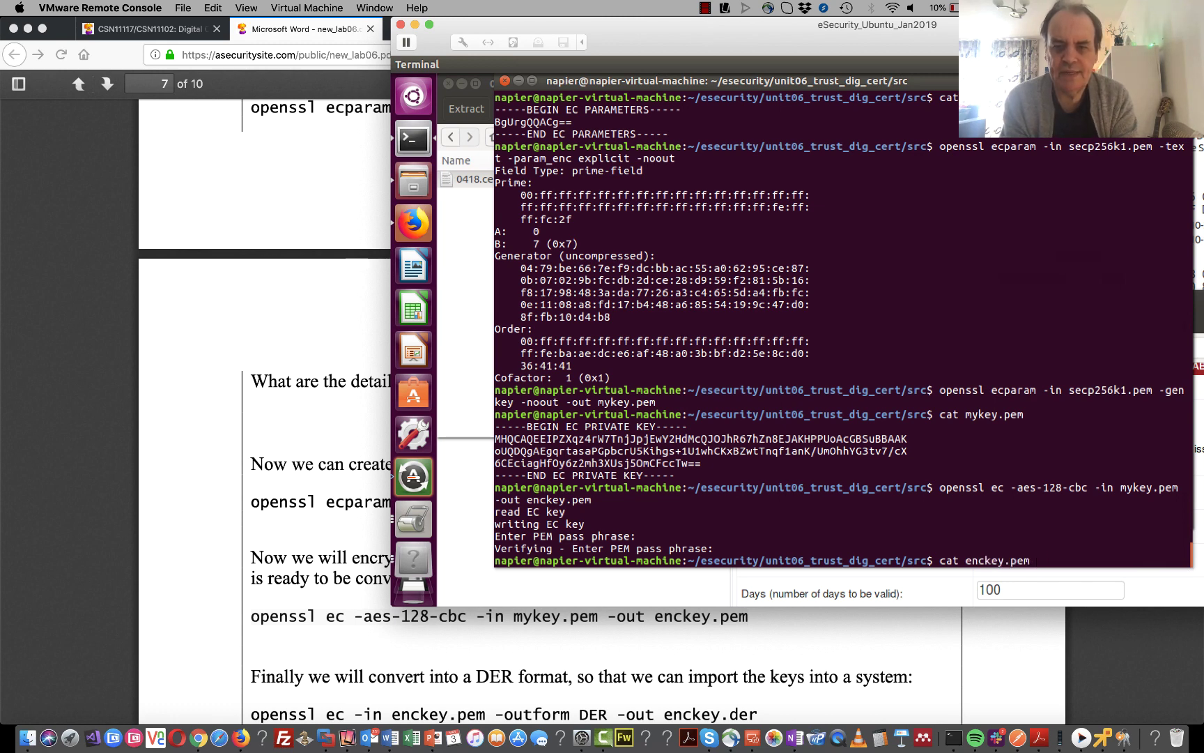
key("Return")
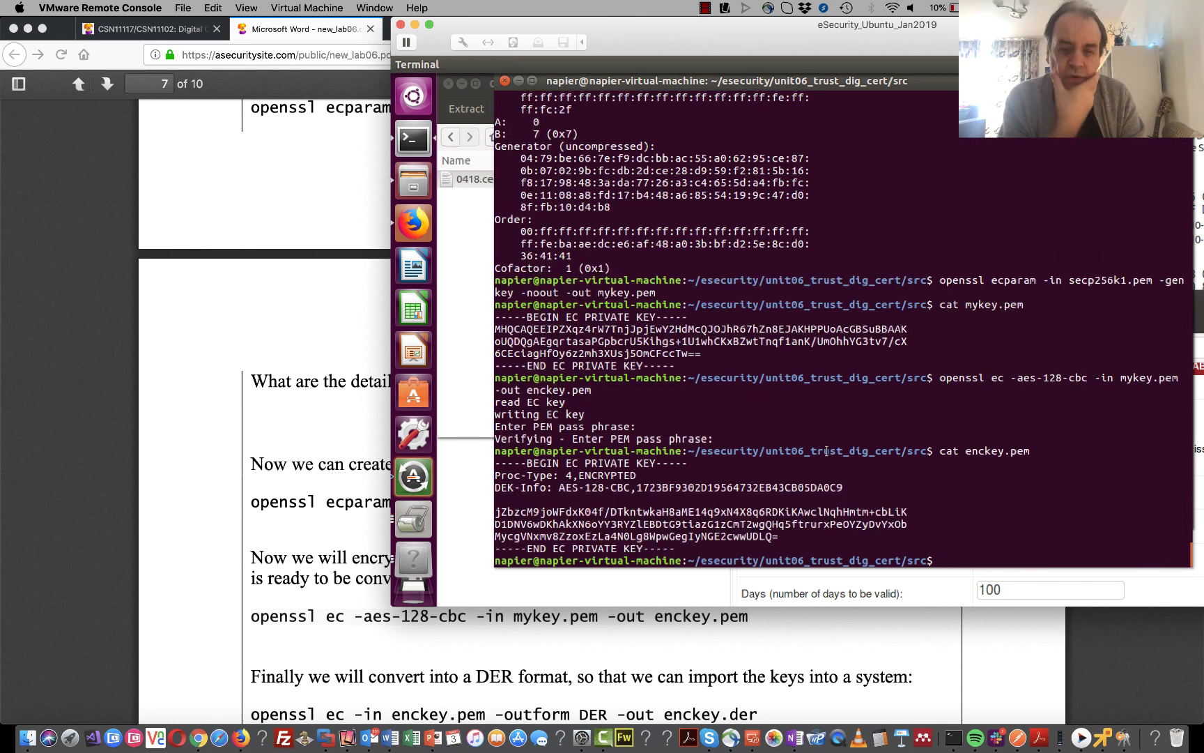
left_click_drag(843, 487, 482, 477)
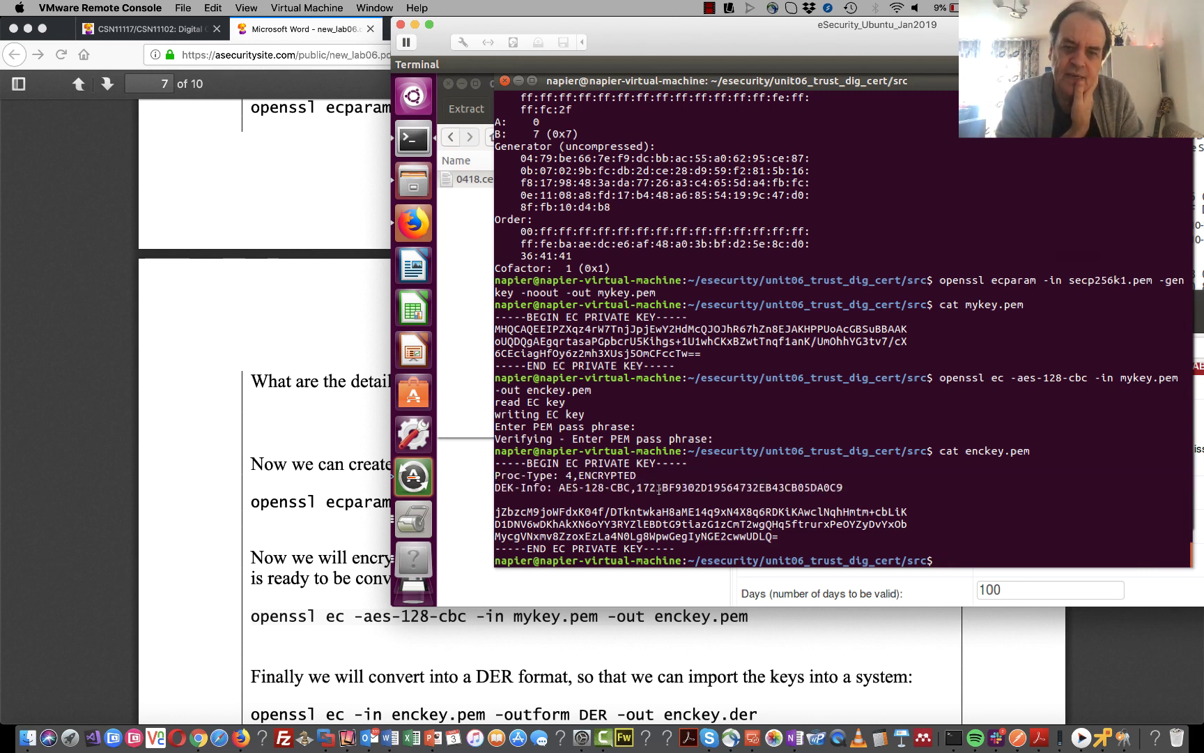
double_click(668, 490)
left_click(676, 492)
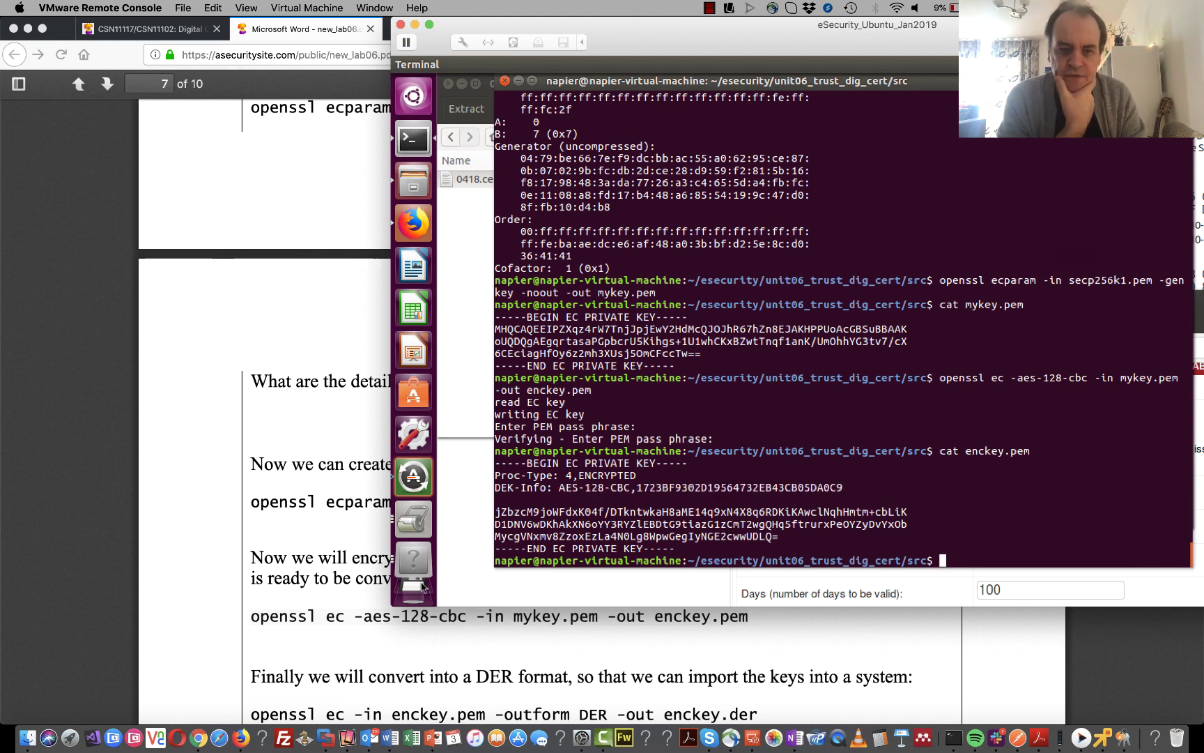
left_click(316, 611)
- Copy the DER conversion openssl command from the lab PDF
scroll(315, 611, "down", 3)
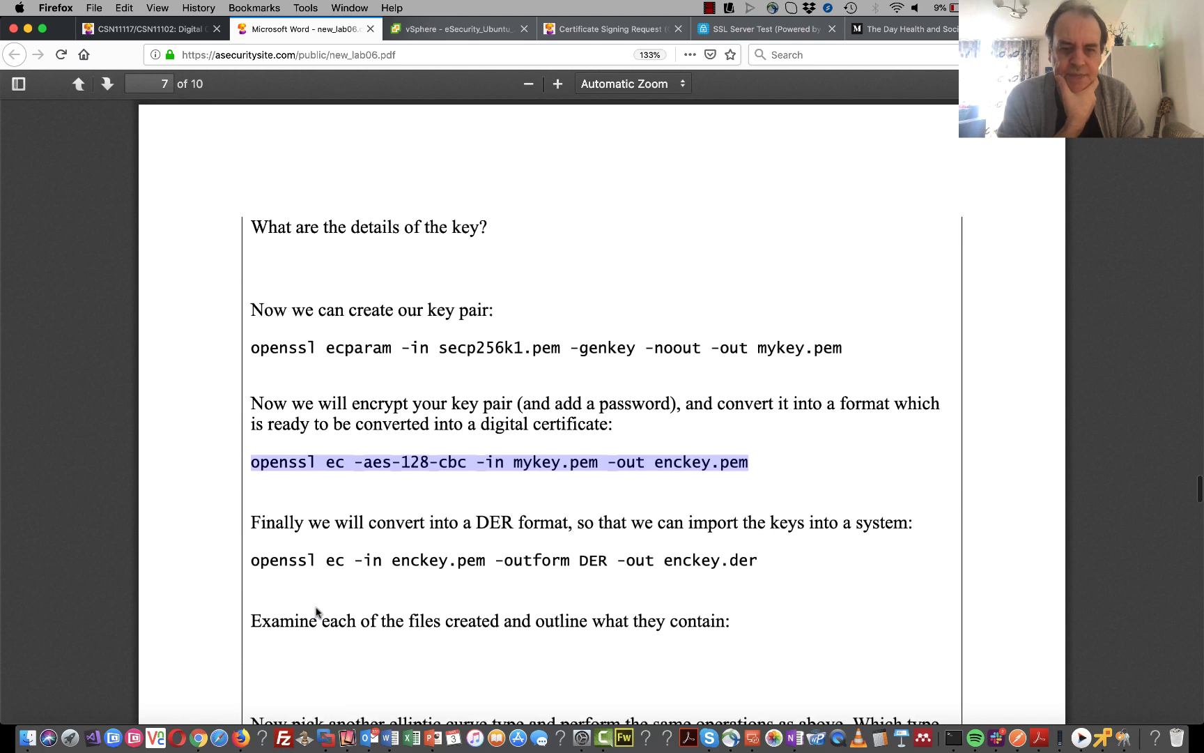
left_click(758, 564)
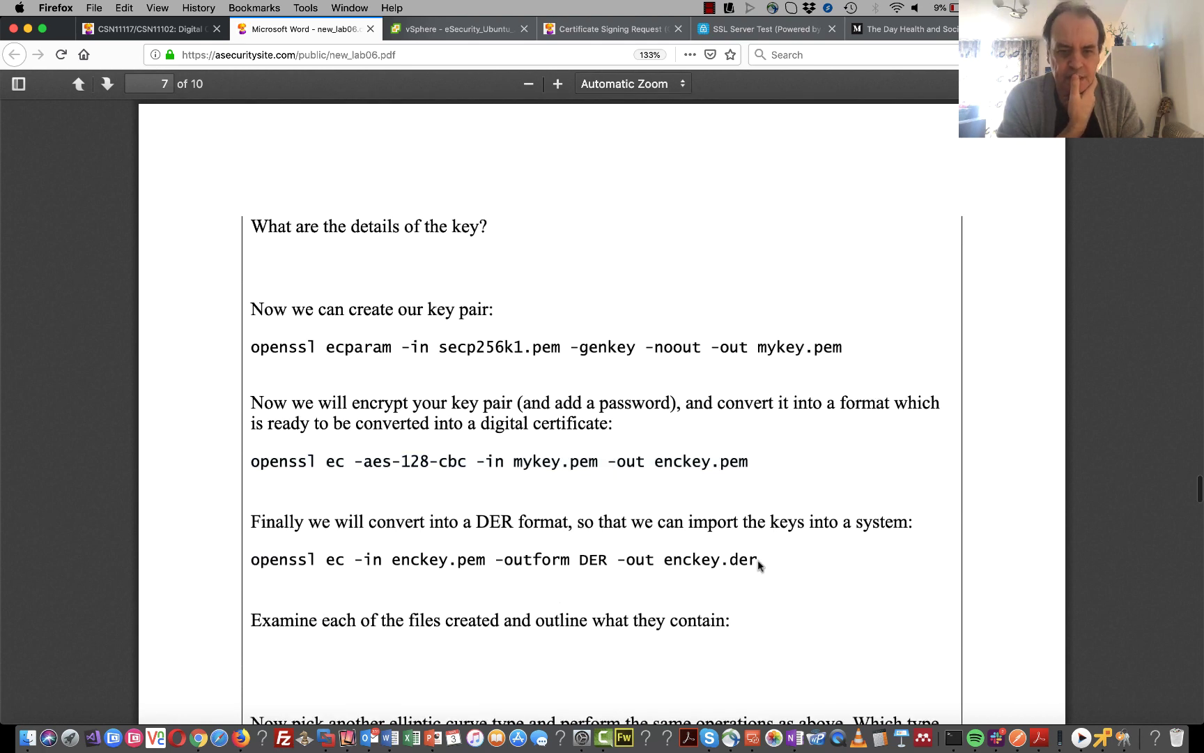
left_click_drag(758, 564, 250, 561)
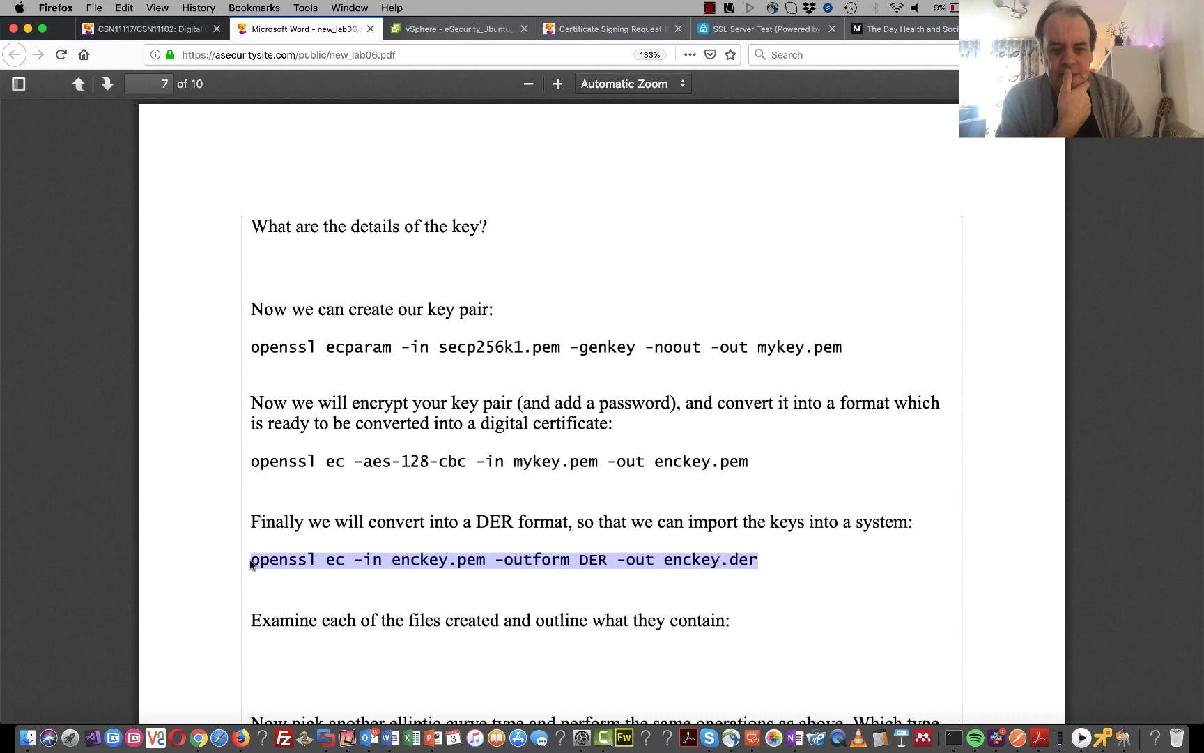
right_click(605, 556)
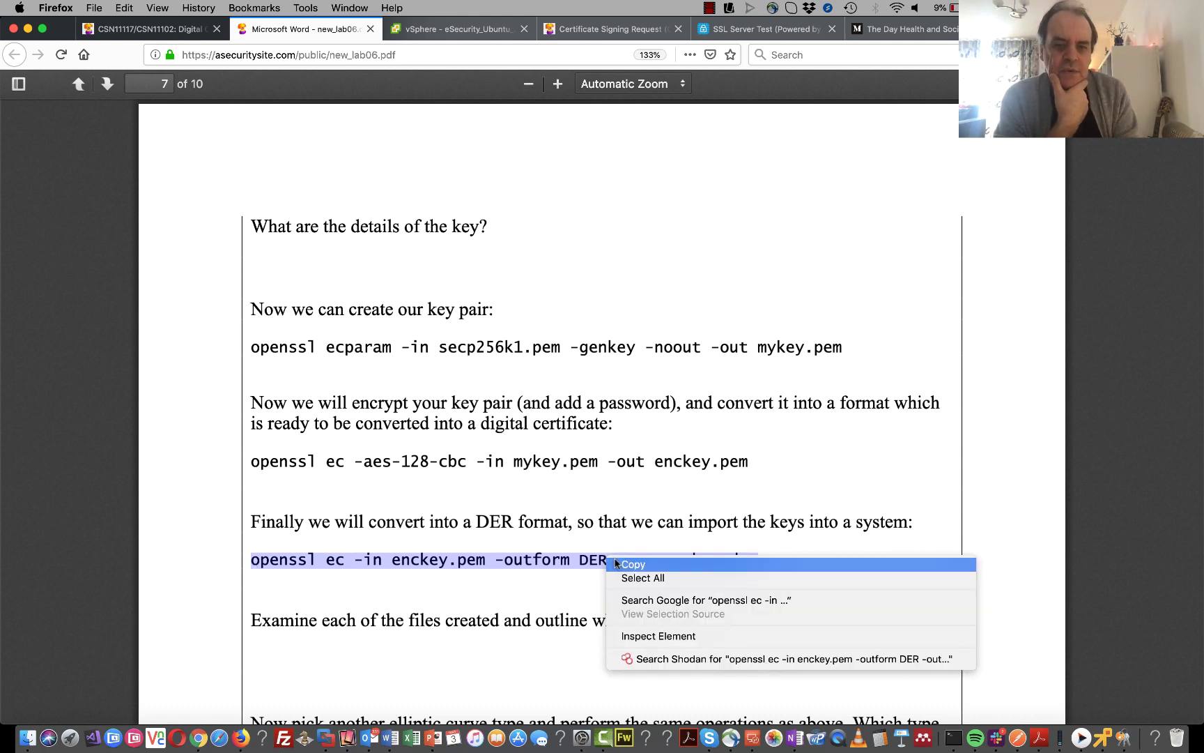
left_click(630, 565)
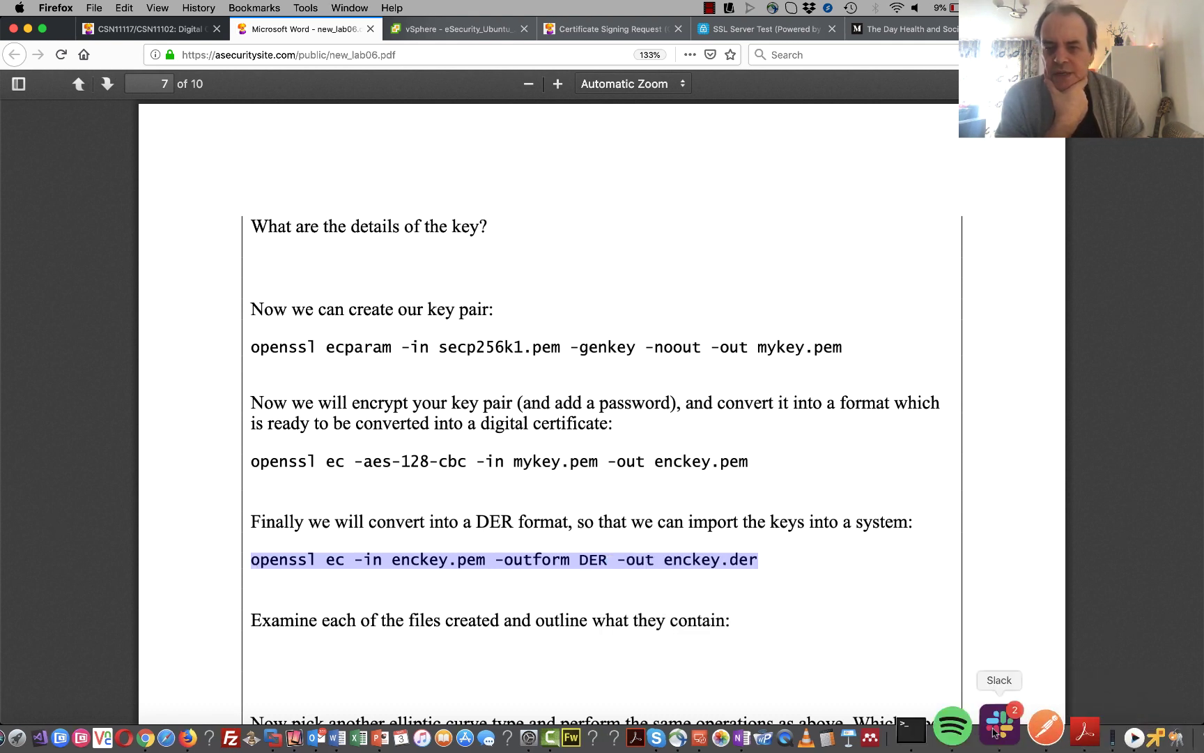
- Run the DER conversion in the Ubuntu terminal to create enckey.der, entering the key's pass phrase
left_click(945, 731)
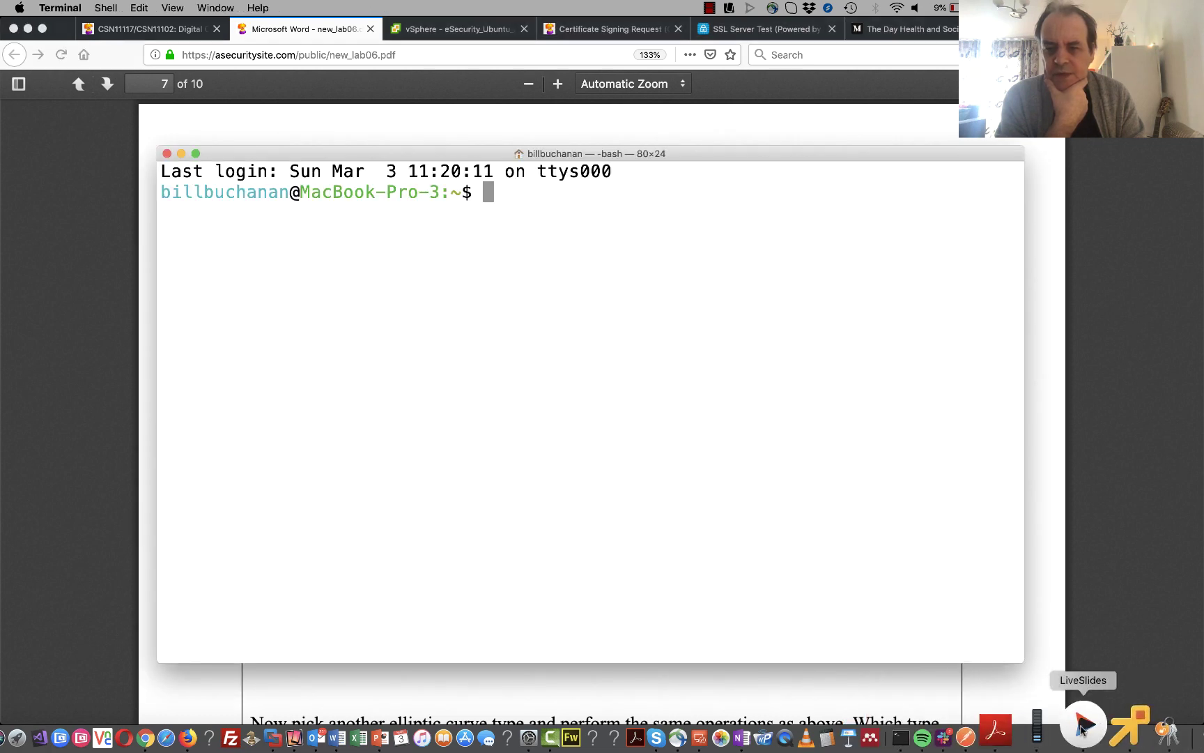
left_click(1115, 726)
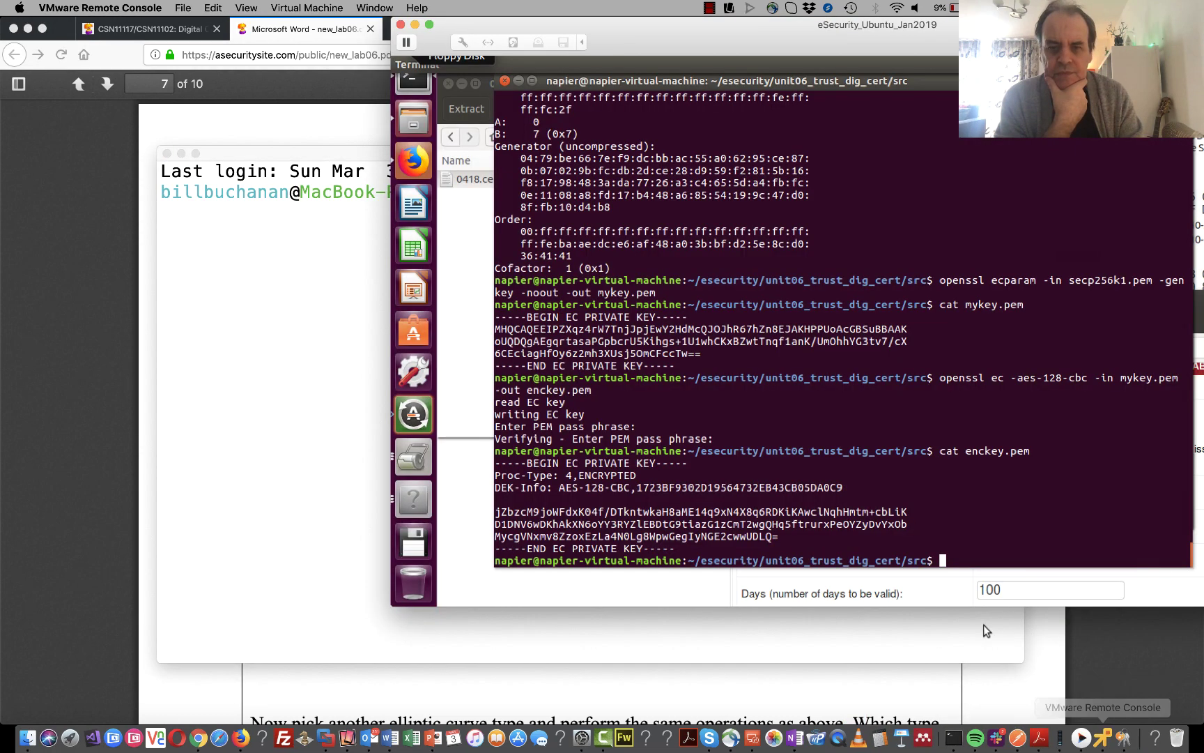
right_click(954, 549)
left_click(988, 475)
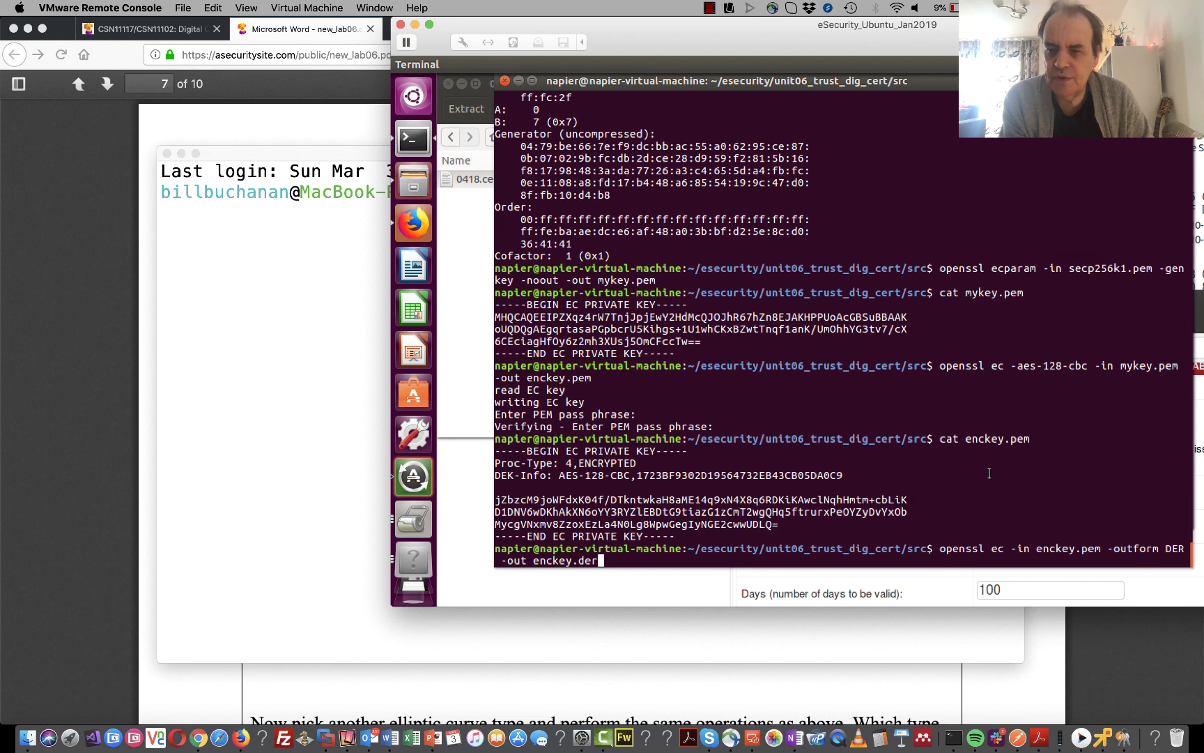
key("Return")
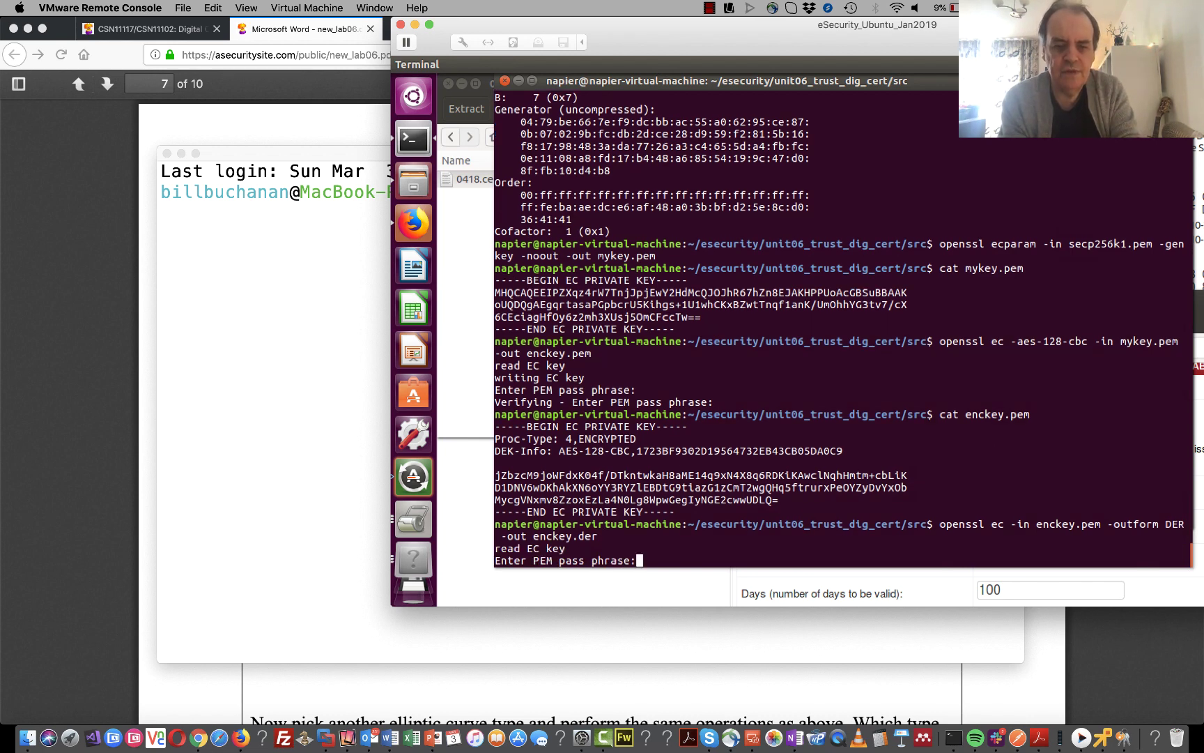
key("Return")
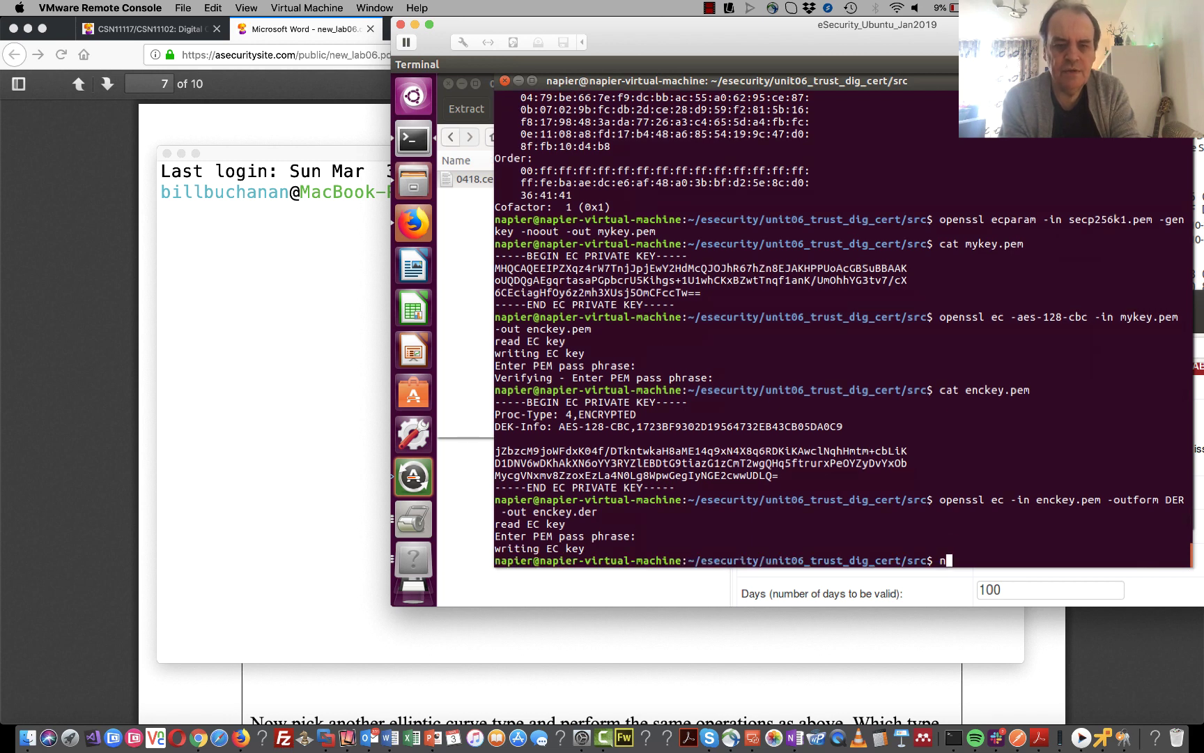
key("Return")
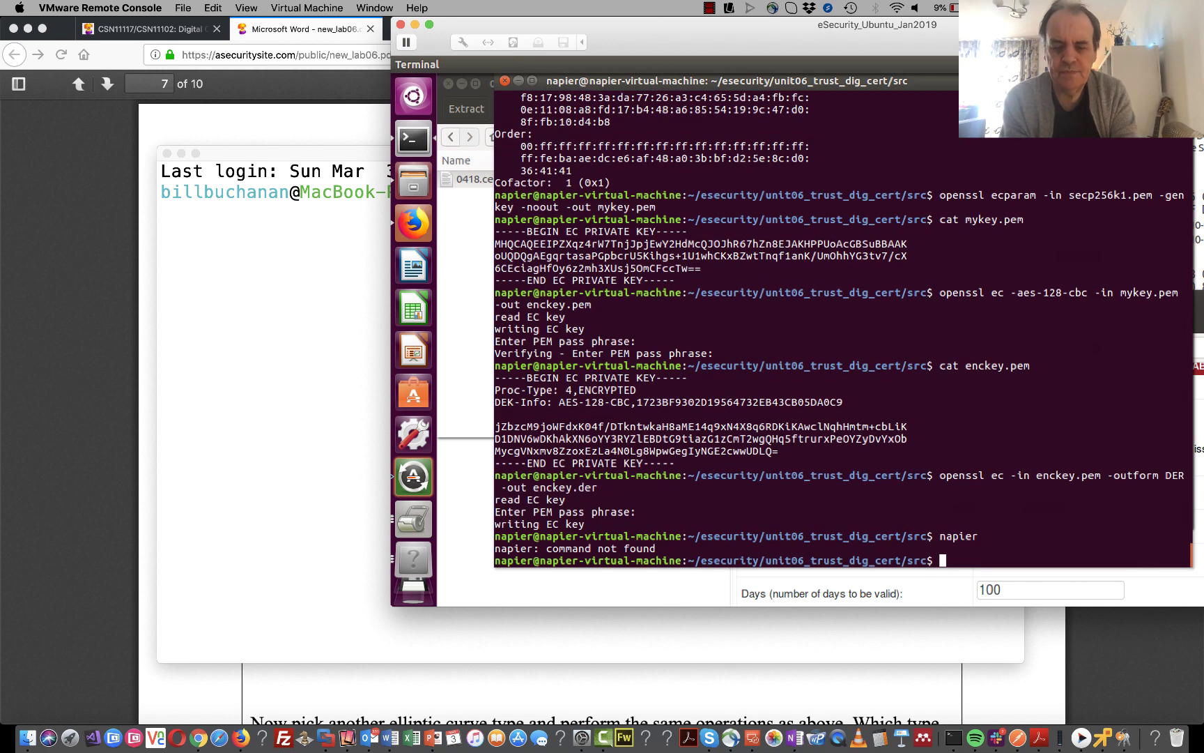
- List the folder with ls and print the binary contents of enckey.der
type("ls")
key("Return")
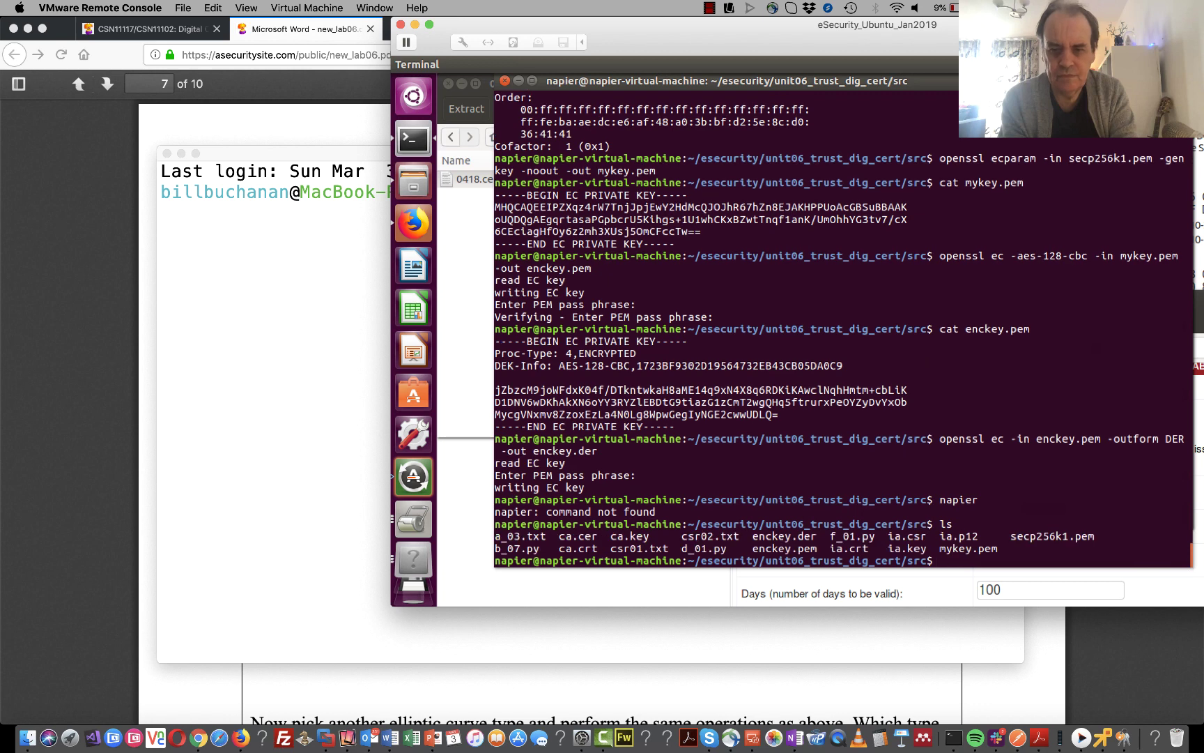
type("cat *.der")
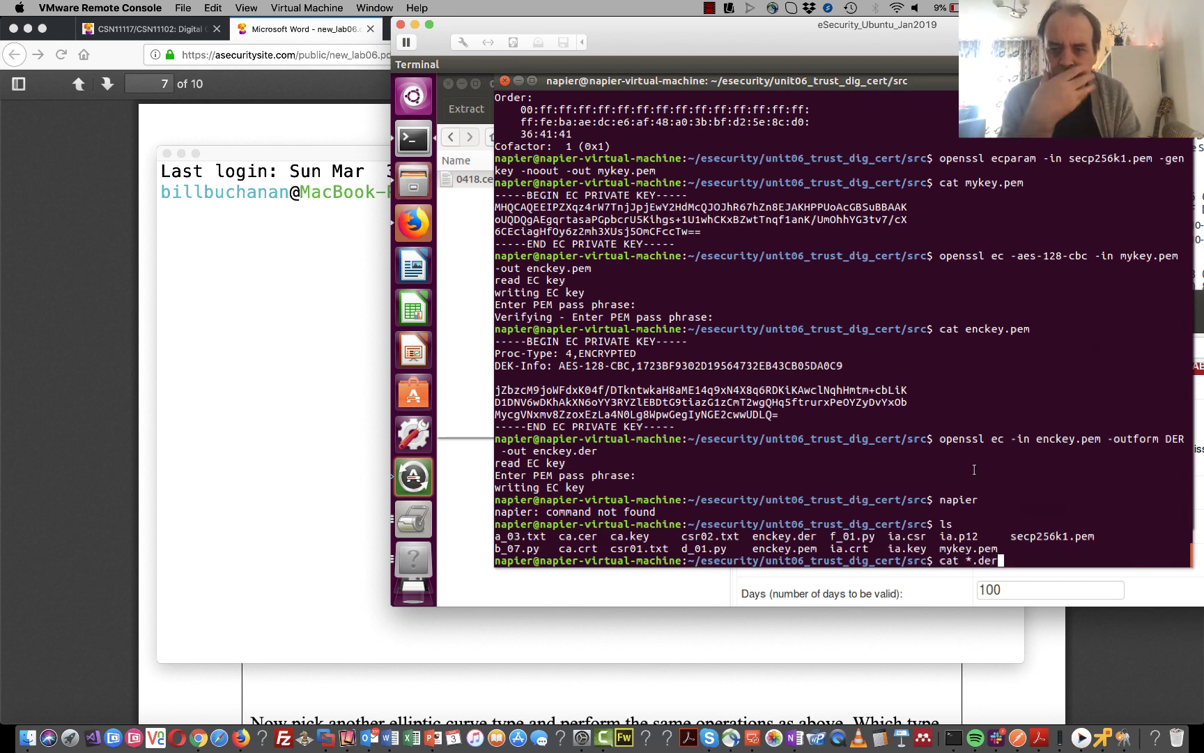
key("Return")
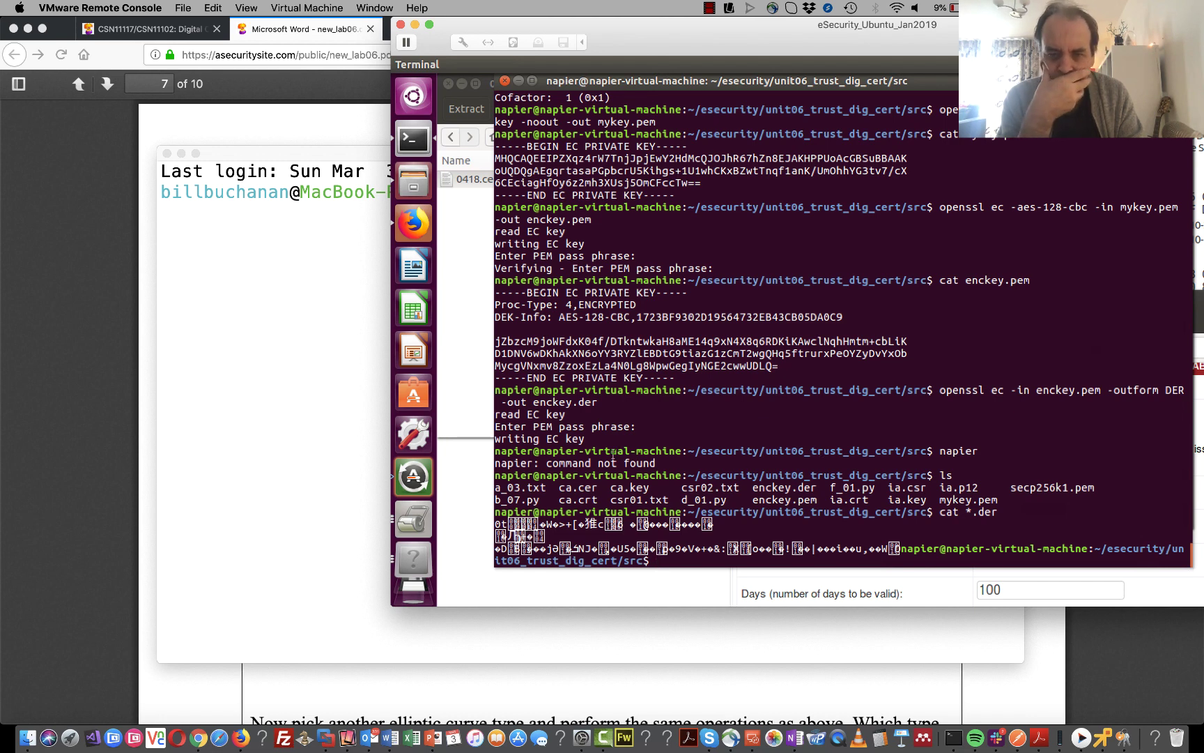
- List only the DER files with 'ls *.der', then show the src folder in Files
type("ls *")
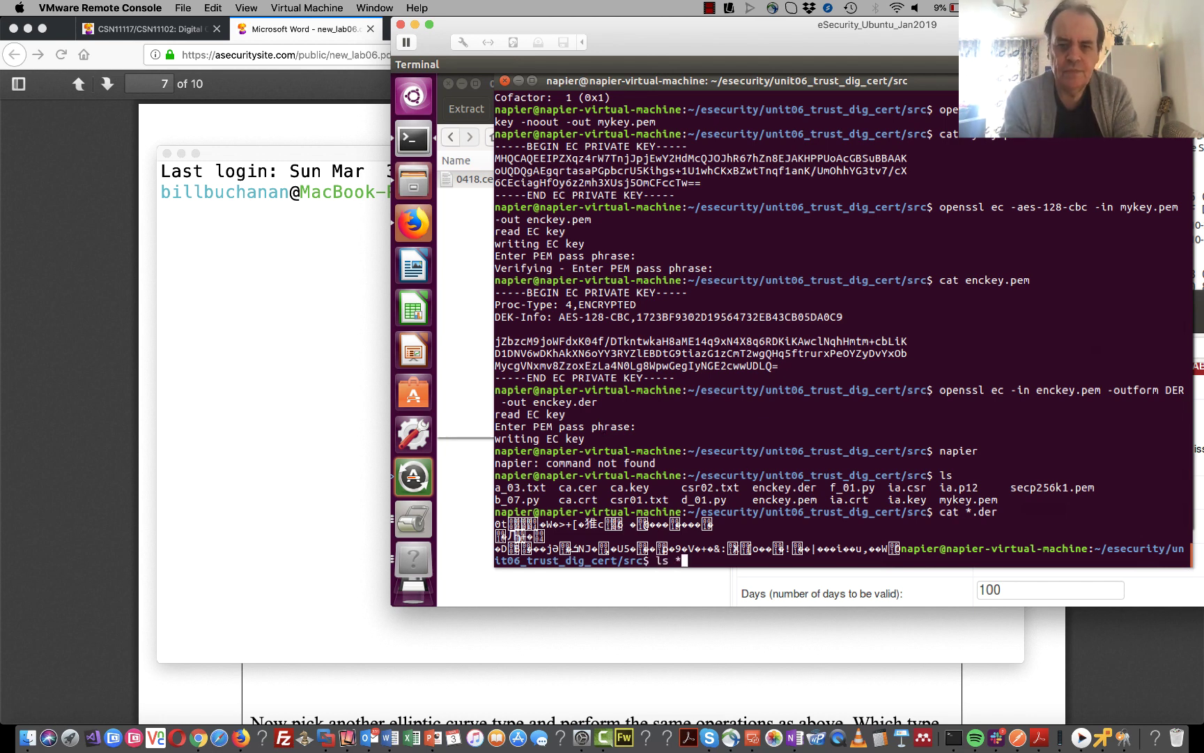
type(".der")
key("Return")
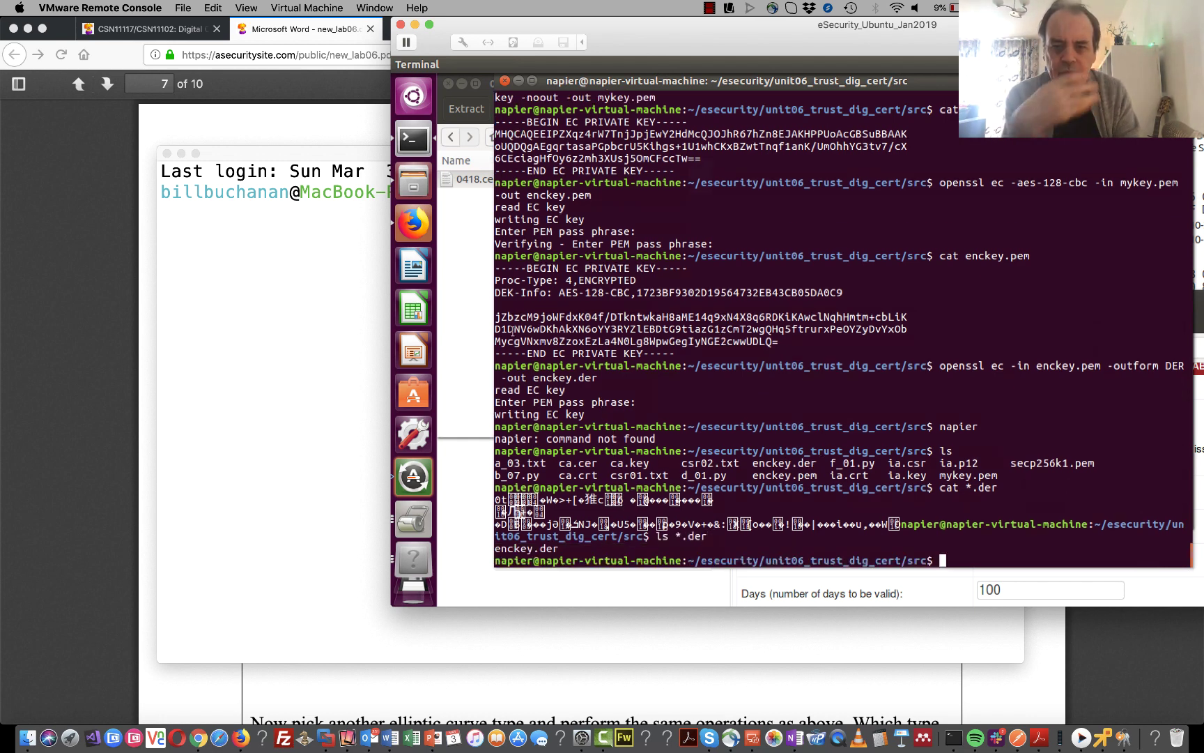
left_click(413, 183)
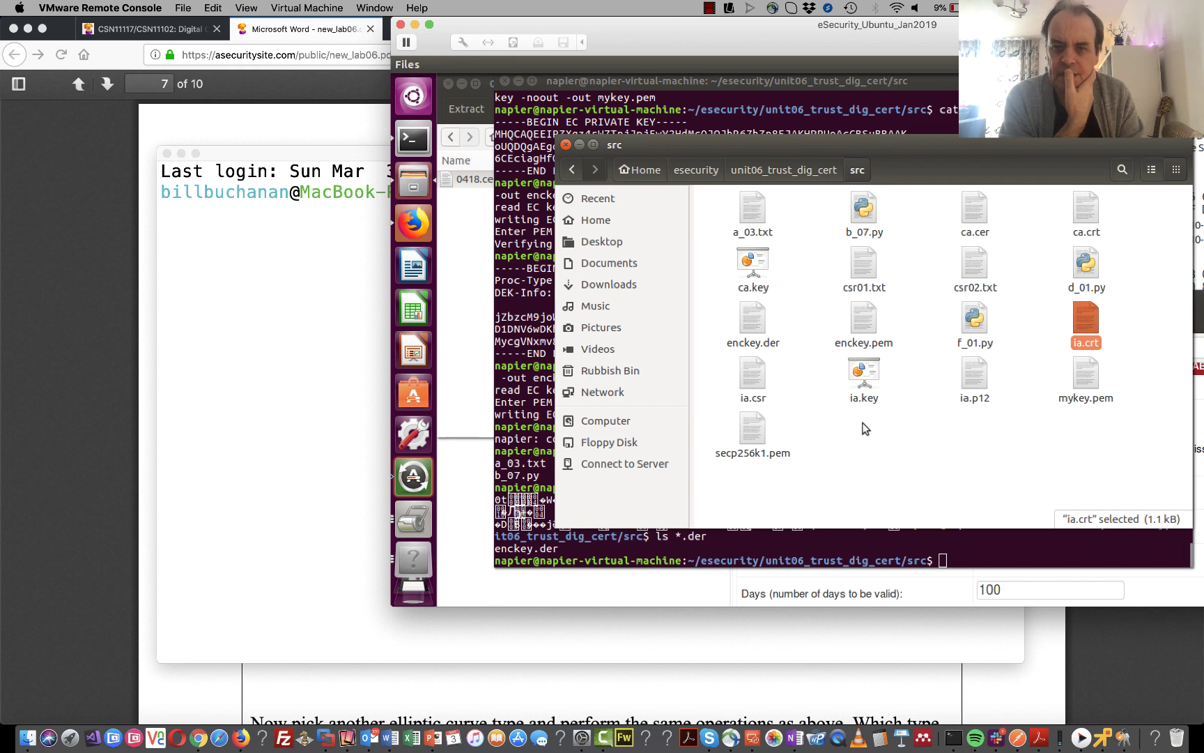
- View enckey.der's details — private elliptic curve key, SHA1 and SHA256 fingerprints — then close the viewer
double_click(755, 326)
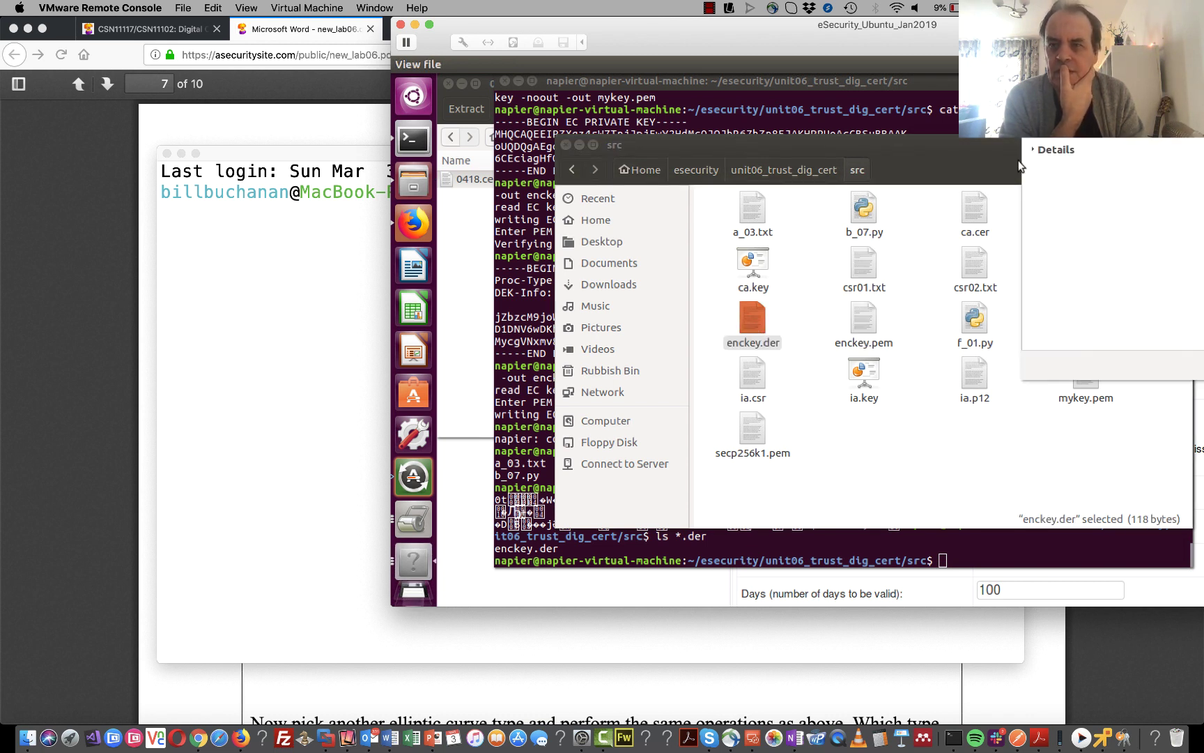
left_click(1034, 152)
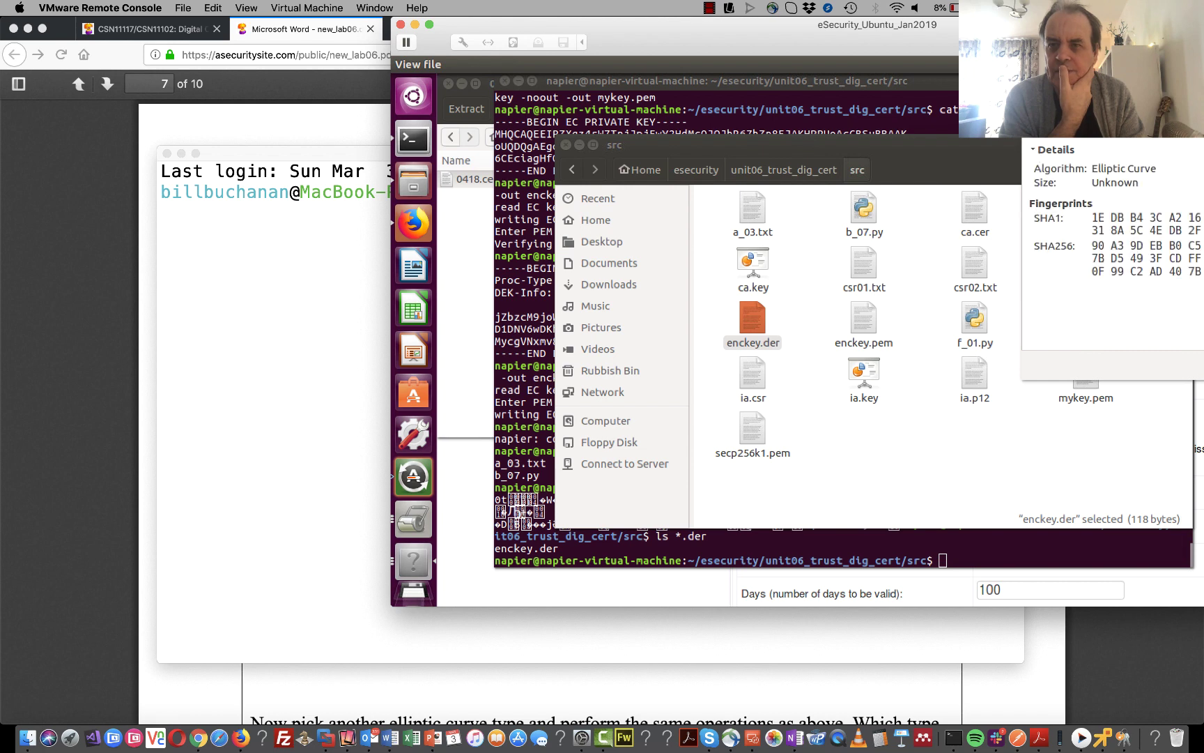
left_click_drag(1129, 83, 721, 143)
left_click(627, 209)
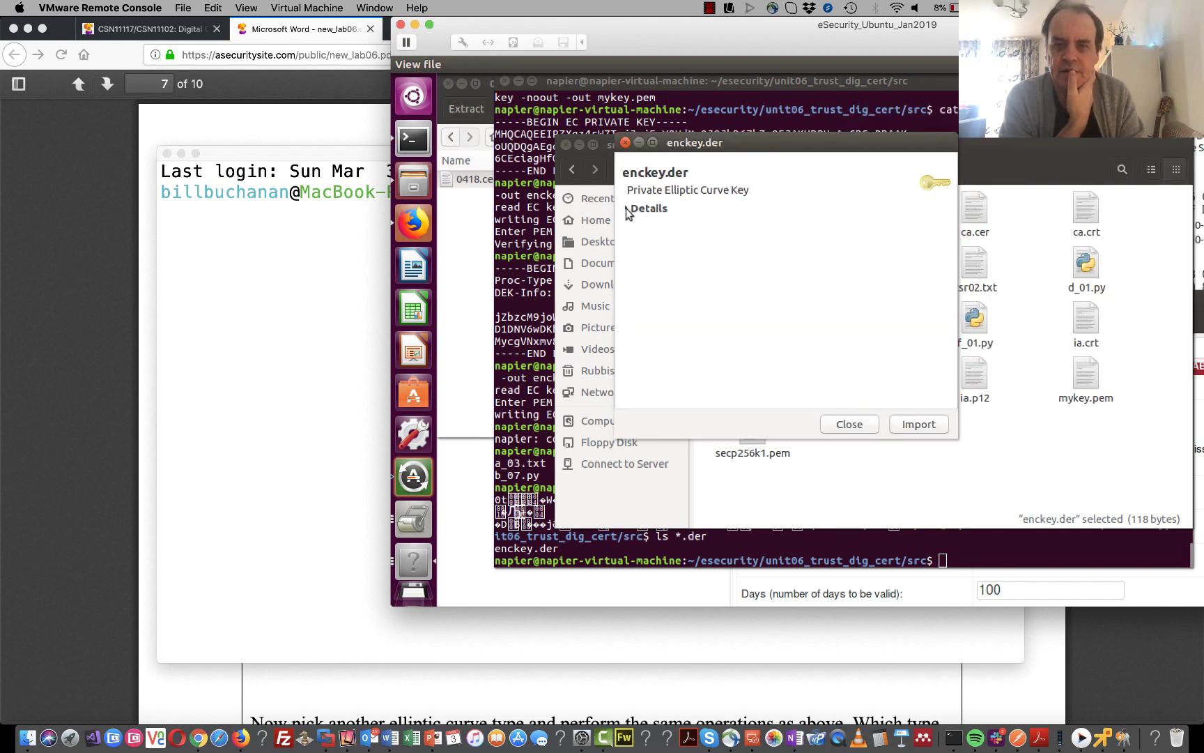
left_click(627, 209)
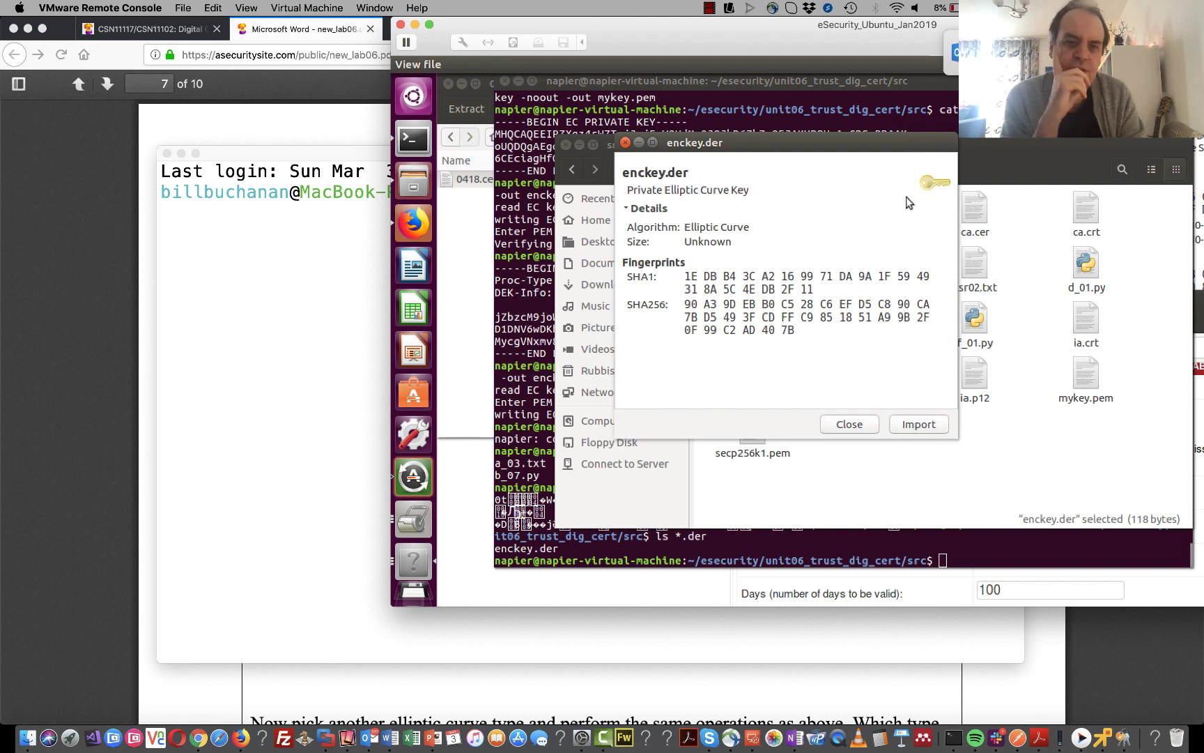
left_click(629, 209)
left_click(630, 209)
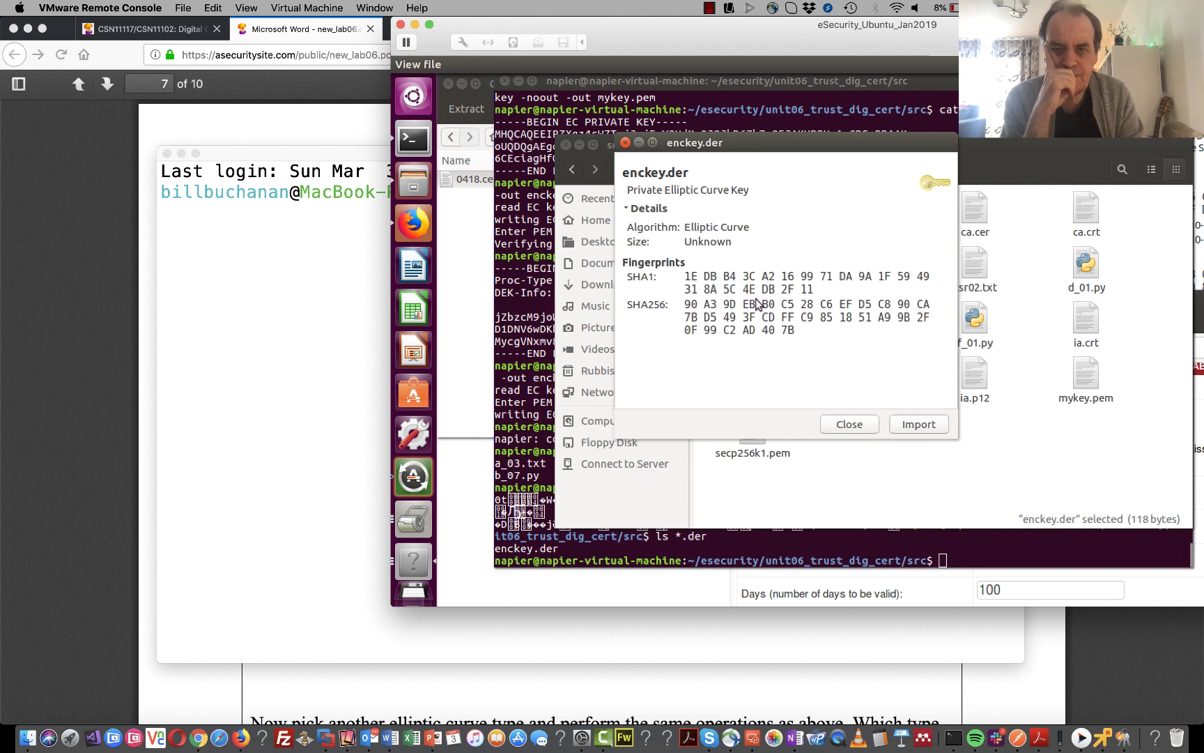
left_click(844, 425)
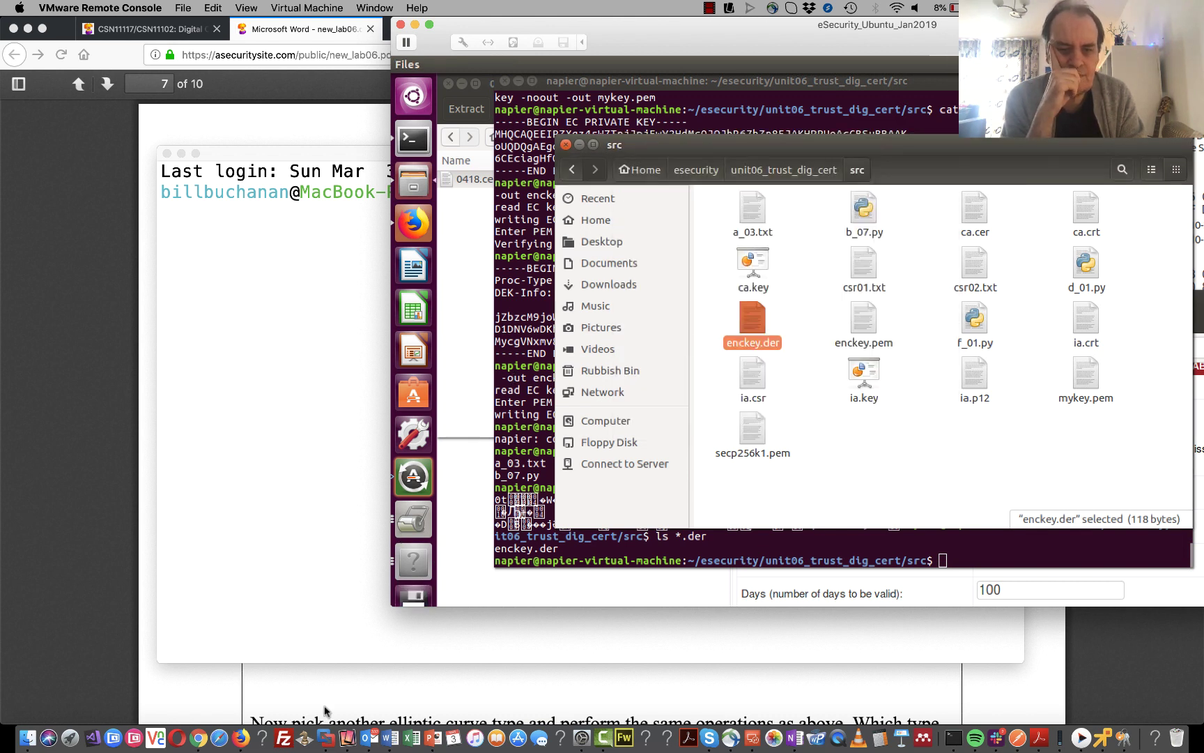
left_click(358, 690)
scroll(357, 689, "down", 5)
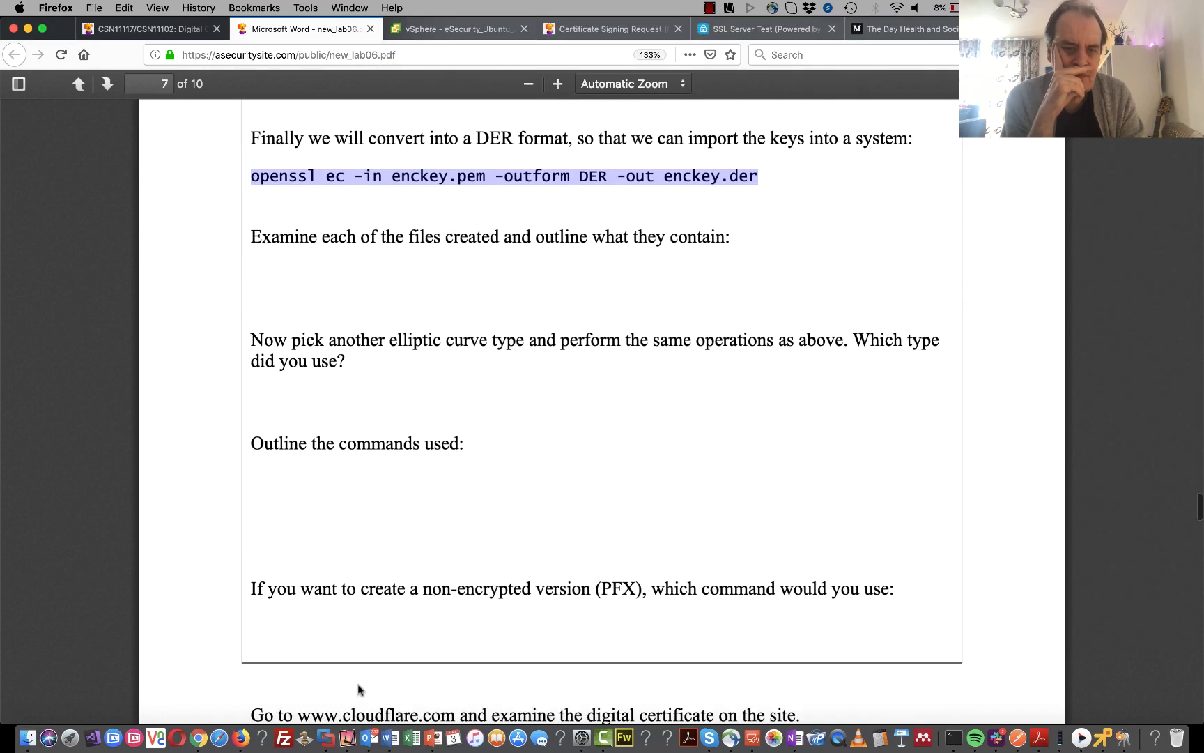
scroll(357, 690, "down", 3)
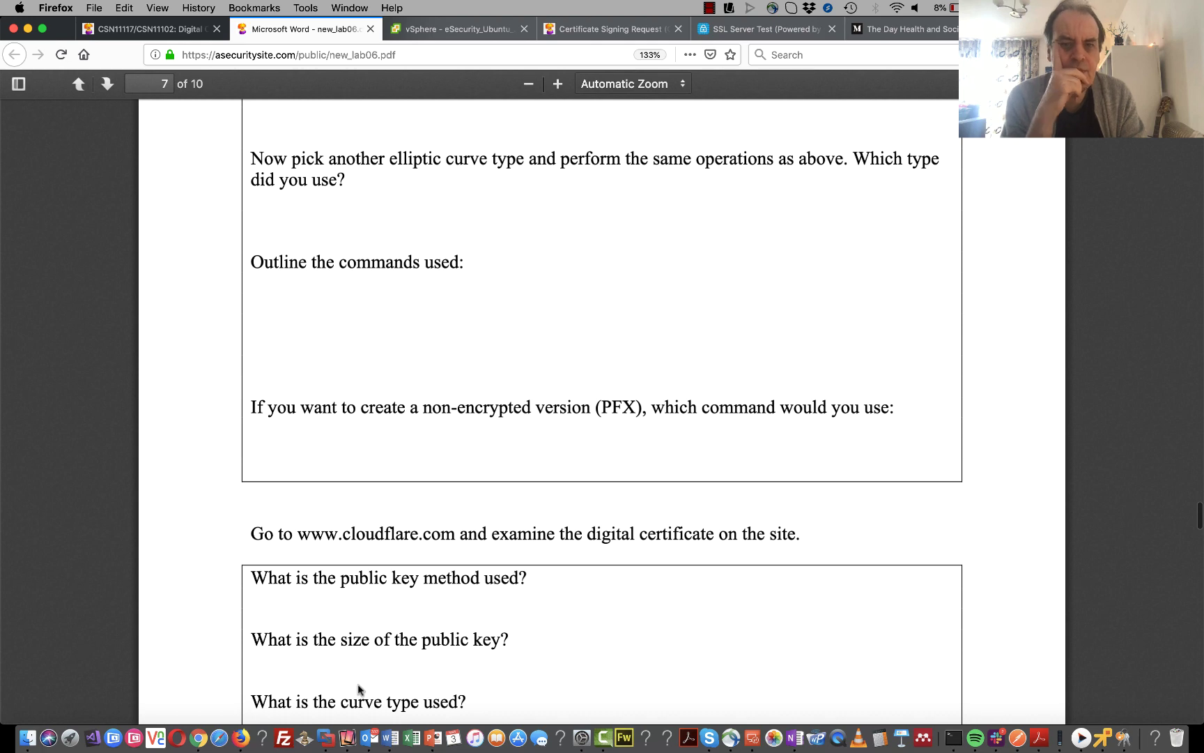
scroll(357, 690, "down", 4)
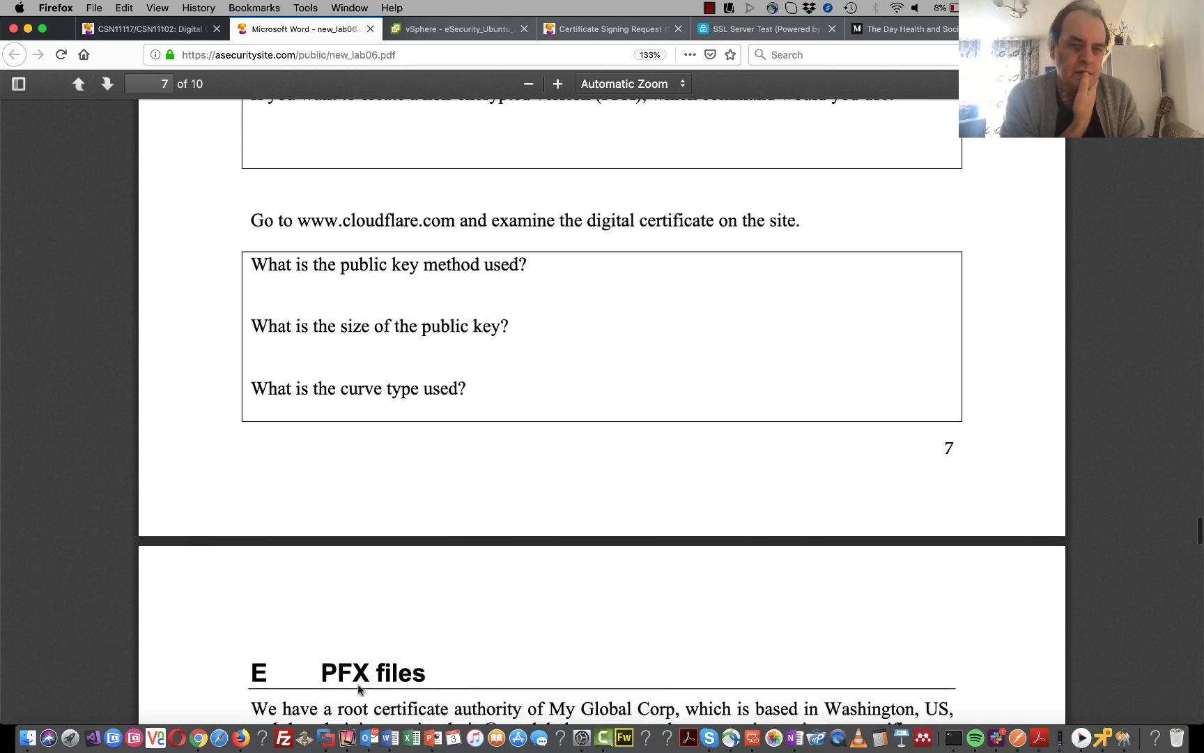
mouse_move(460, 228)
left_mouse_down()
mouse_move(306, 222)
mouse_move(461, 224)
left_mouse_up()
key("super+c")
left_click(307, 221)
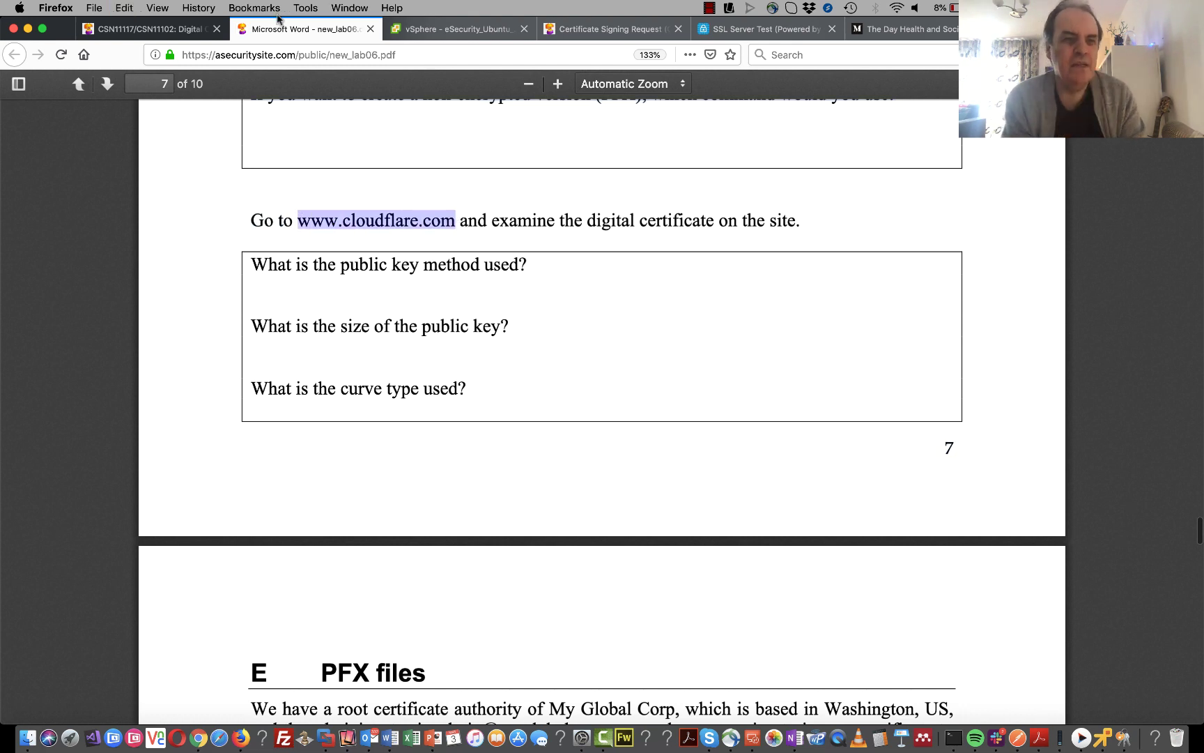
left_click(209, 33)
left_click(331, 61)
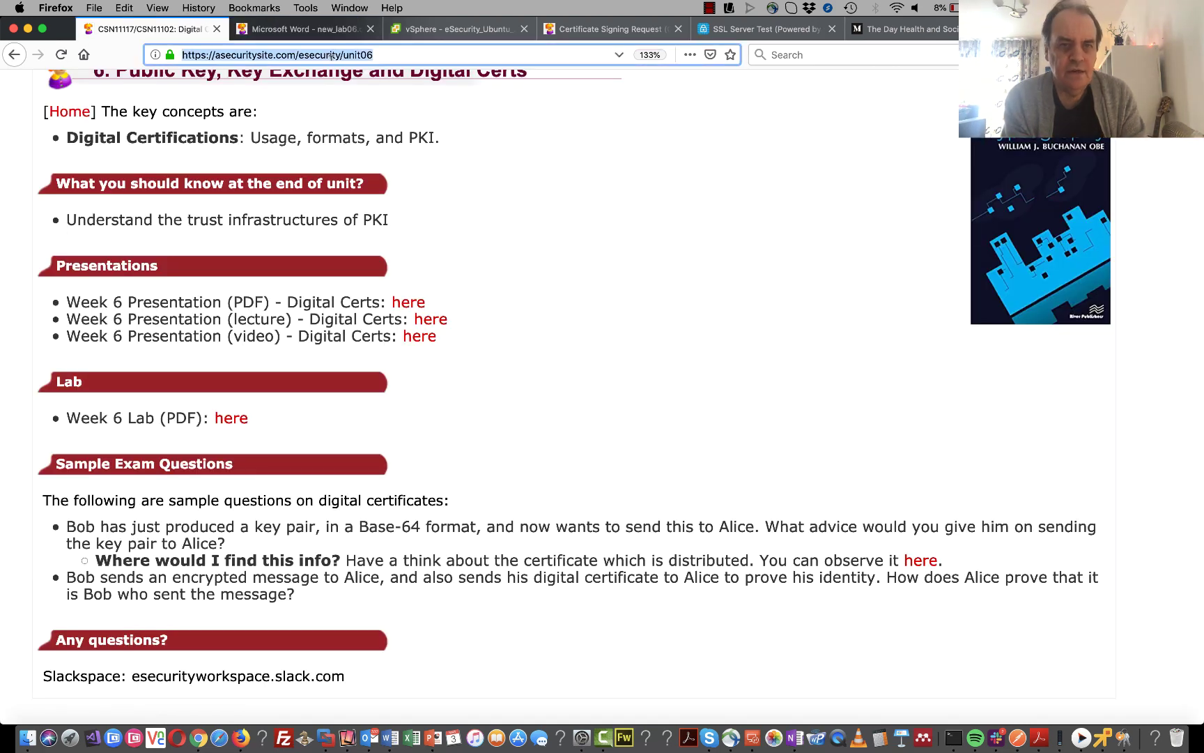
key("super+v")
key("Return")
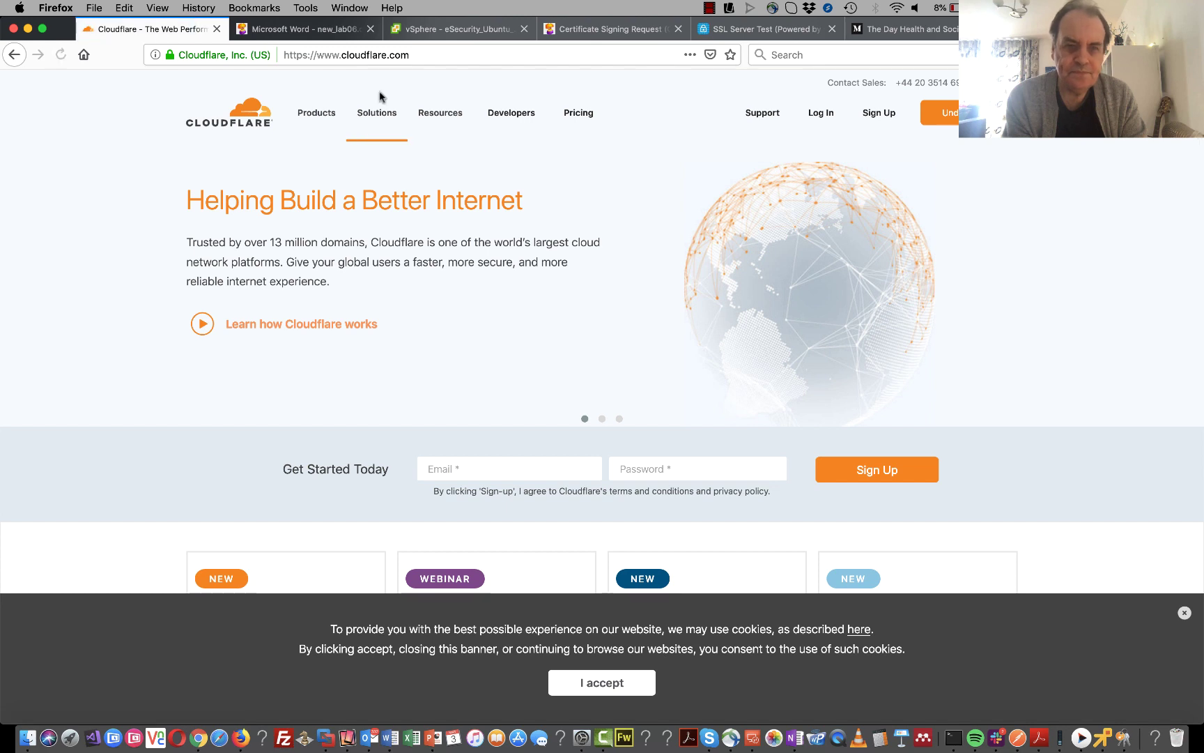
left_click(169, 55)
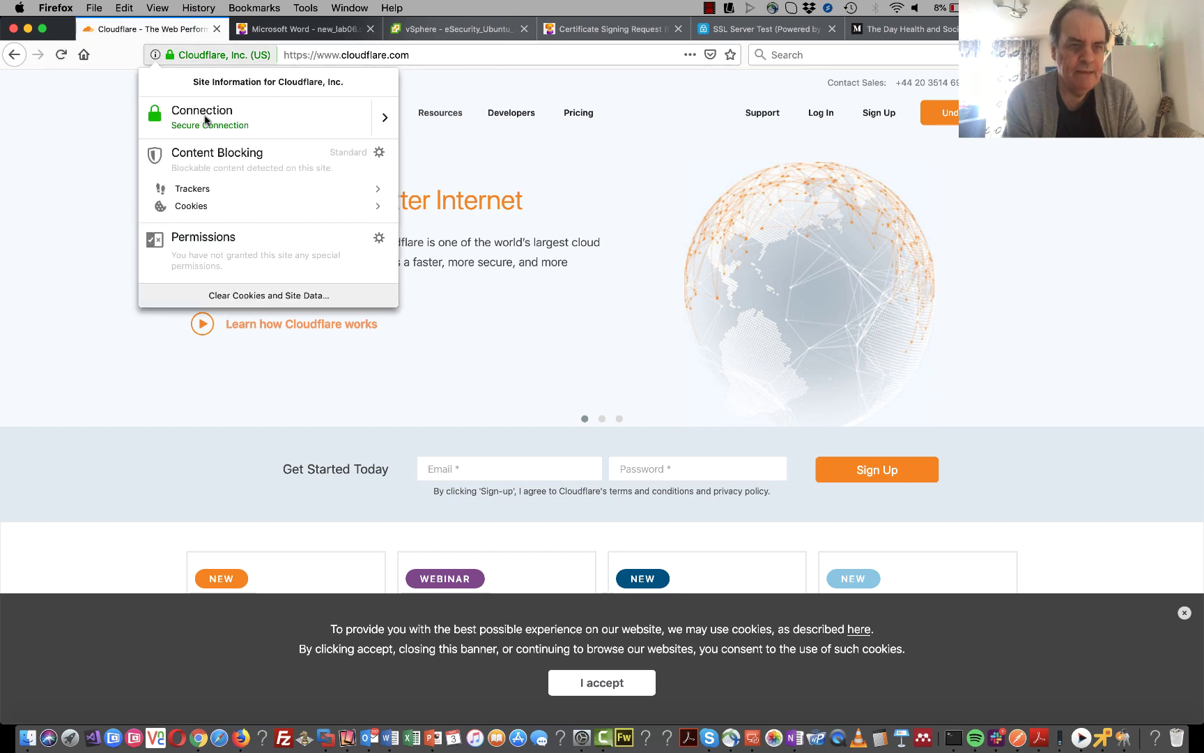
left_click(383, 119)
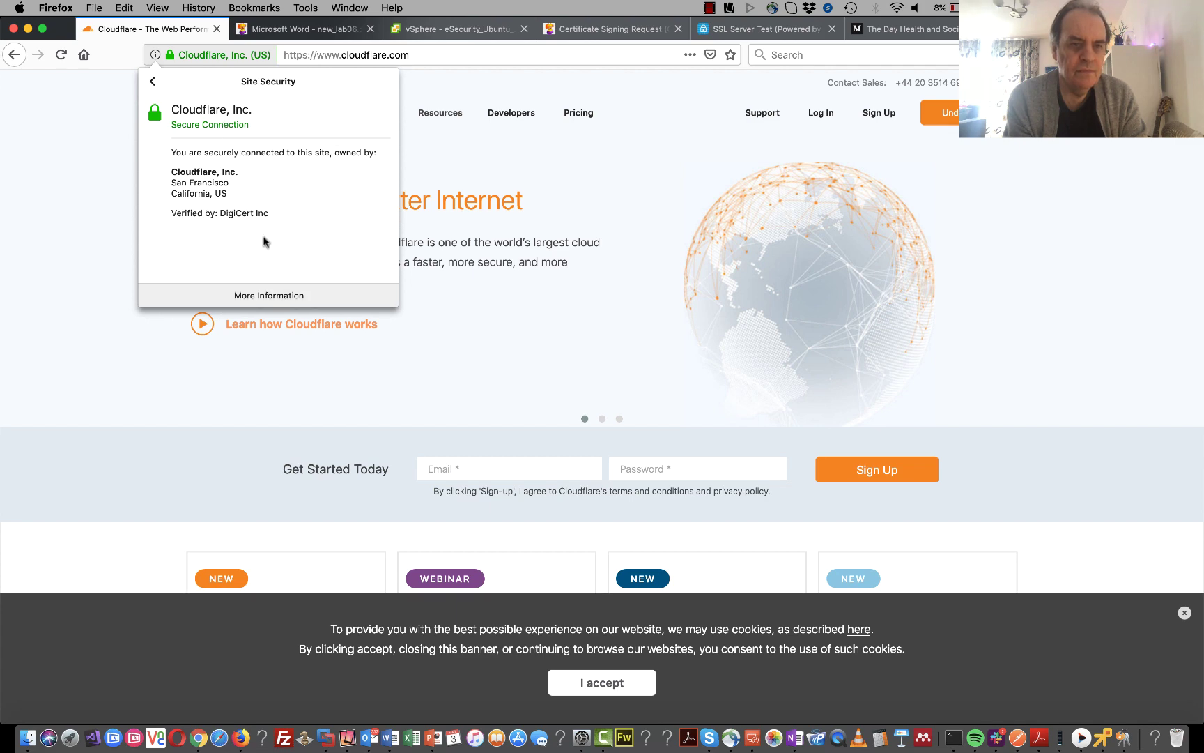
left_click(270, 295)
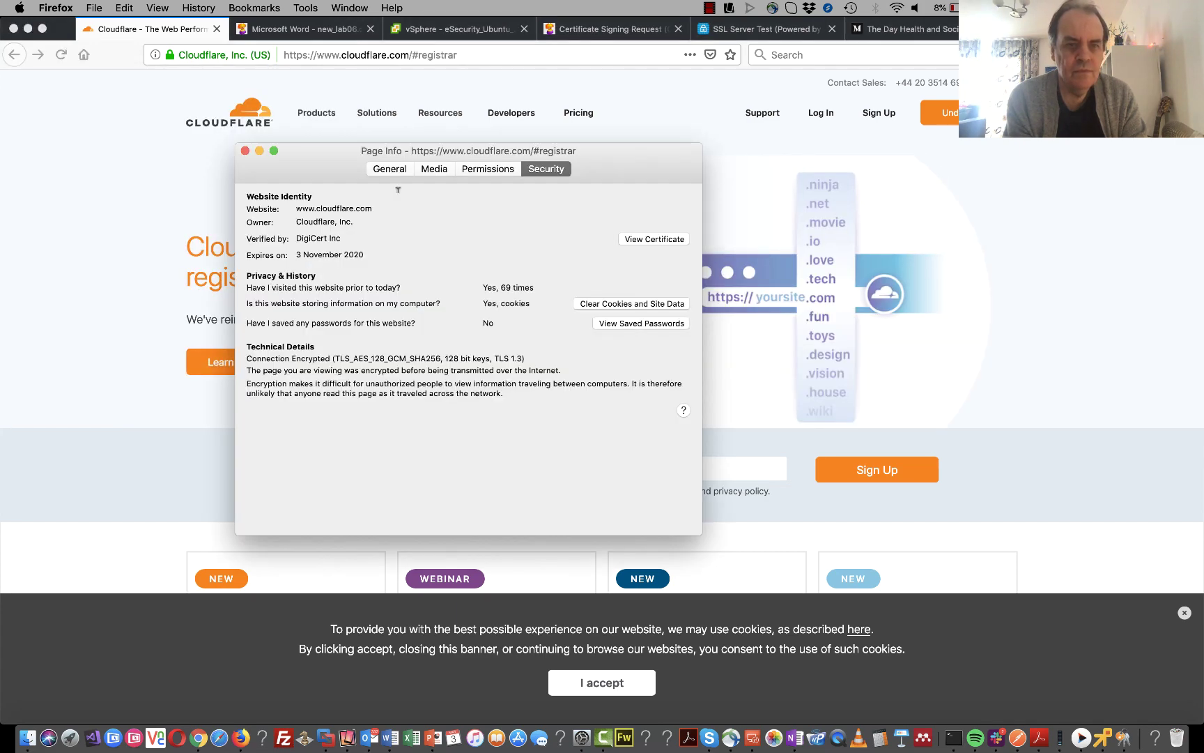
- View the cloudflare.com certificate's fields, confirming the ECDSA with SHA256 signature algorithm
left_click(648, 239)
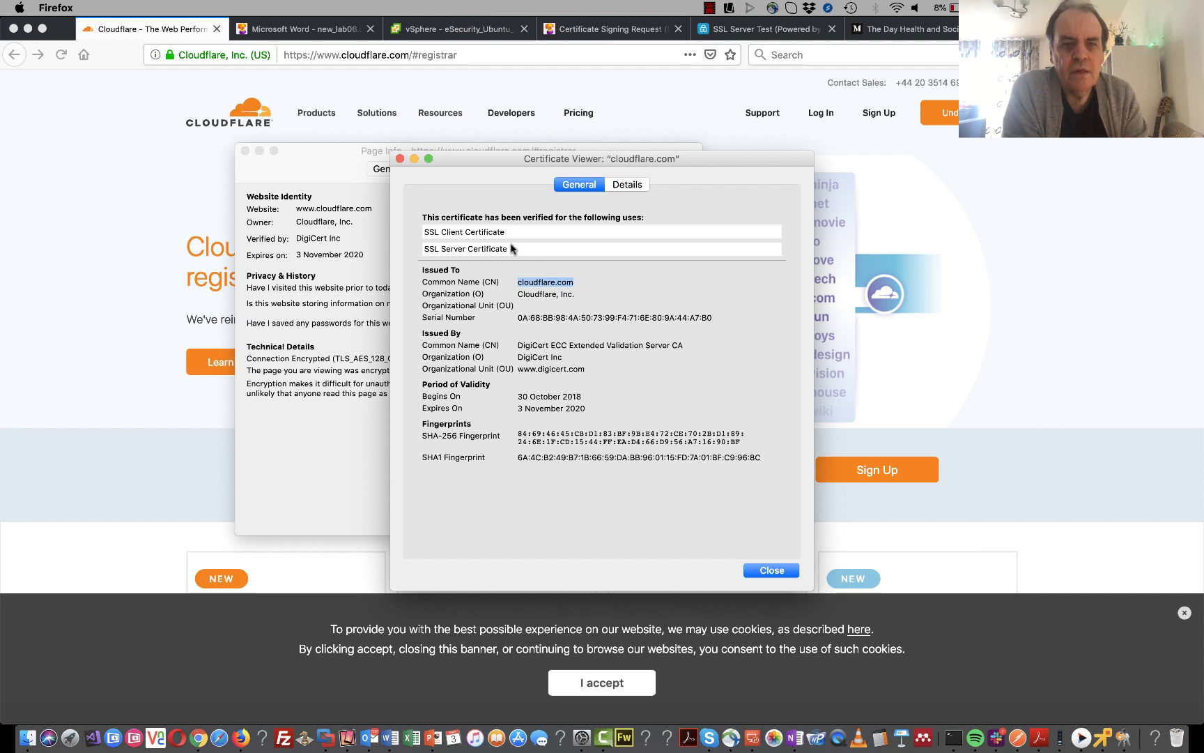
left_click(622, 187)
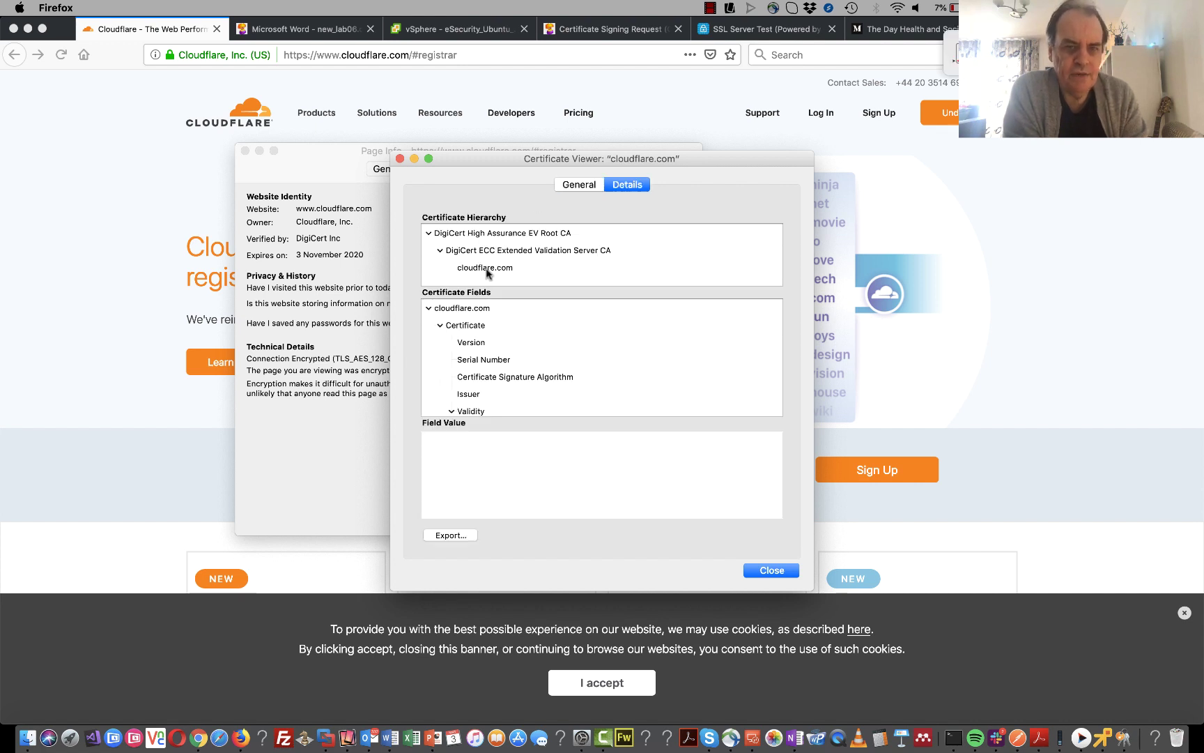
left_click(472, 346)
left_click(478, 360)
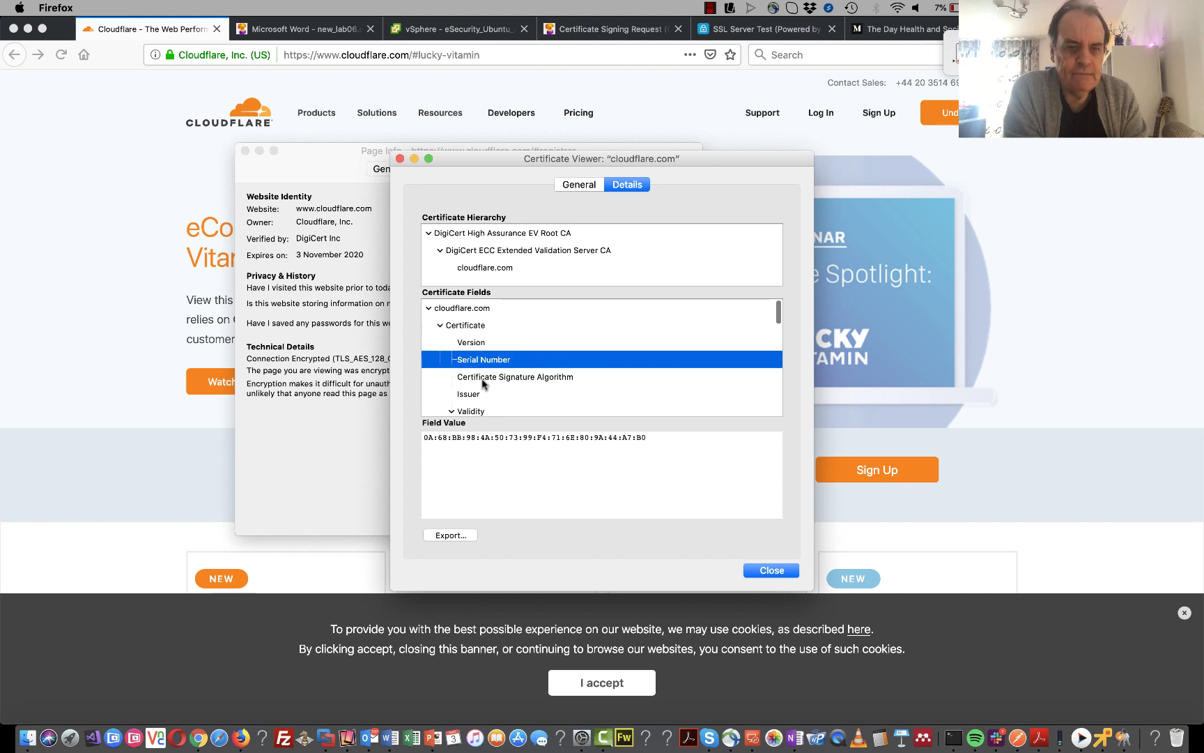
left_click(483, 380)
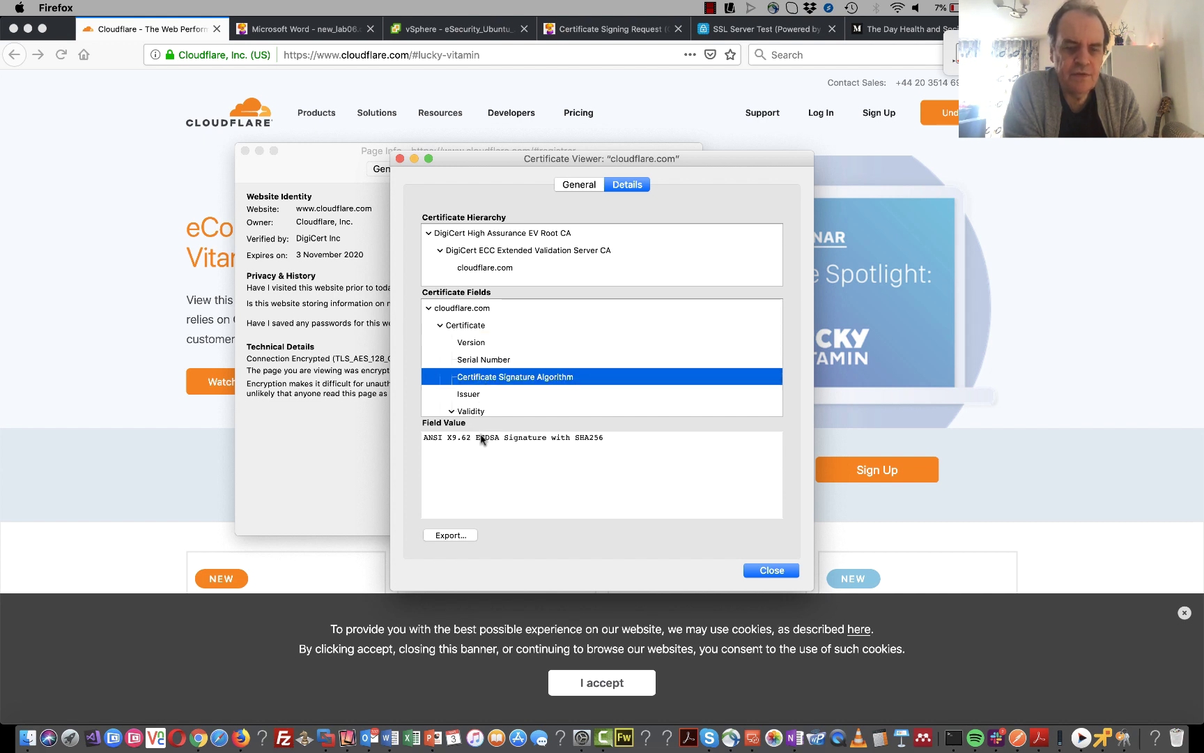
scroll(495, 380, "down", 5)
scroll(495, 381, "up", 5)
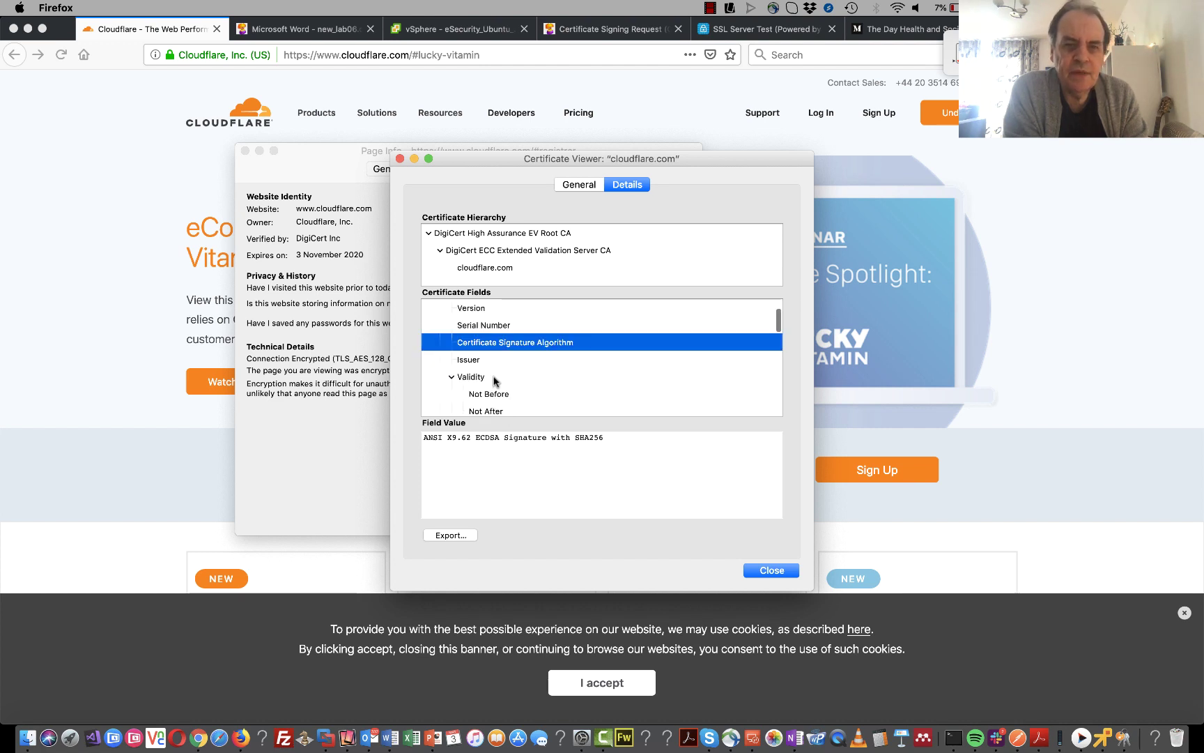
scroll(495, 380, "down", 8)
scroll(494, 380, "down", 1)
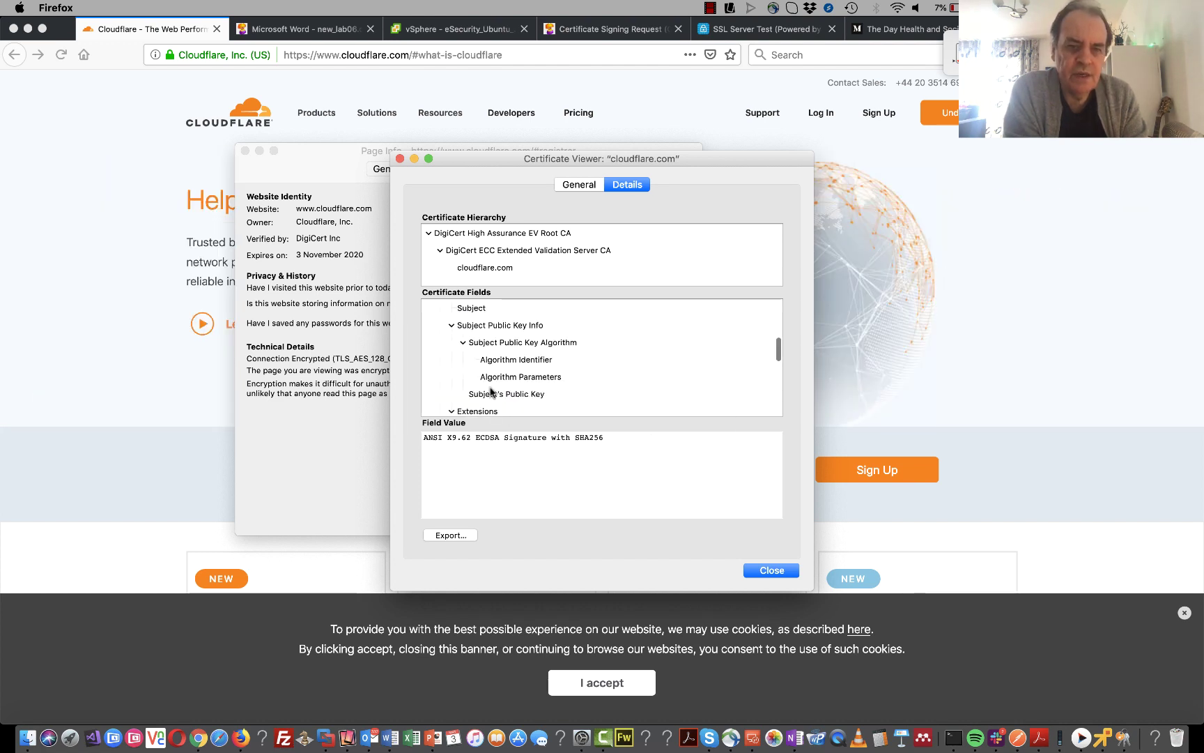
- Inspect the Subject's Public Key algorithm and its prime256v1 (NIST P-256) curve parameters
left_click(501, 394)
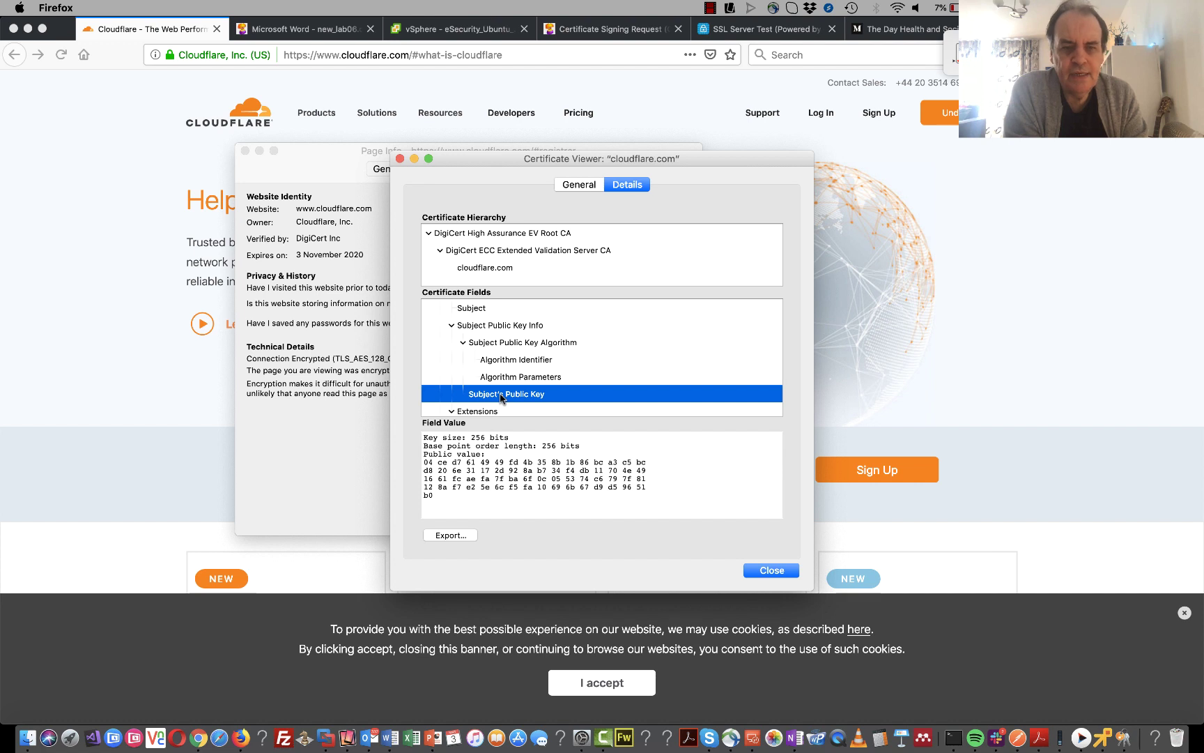
left_click(503, 376)
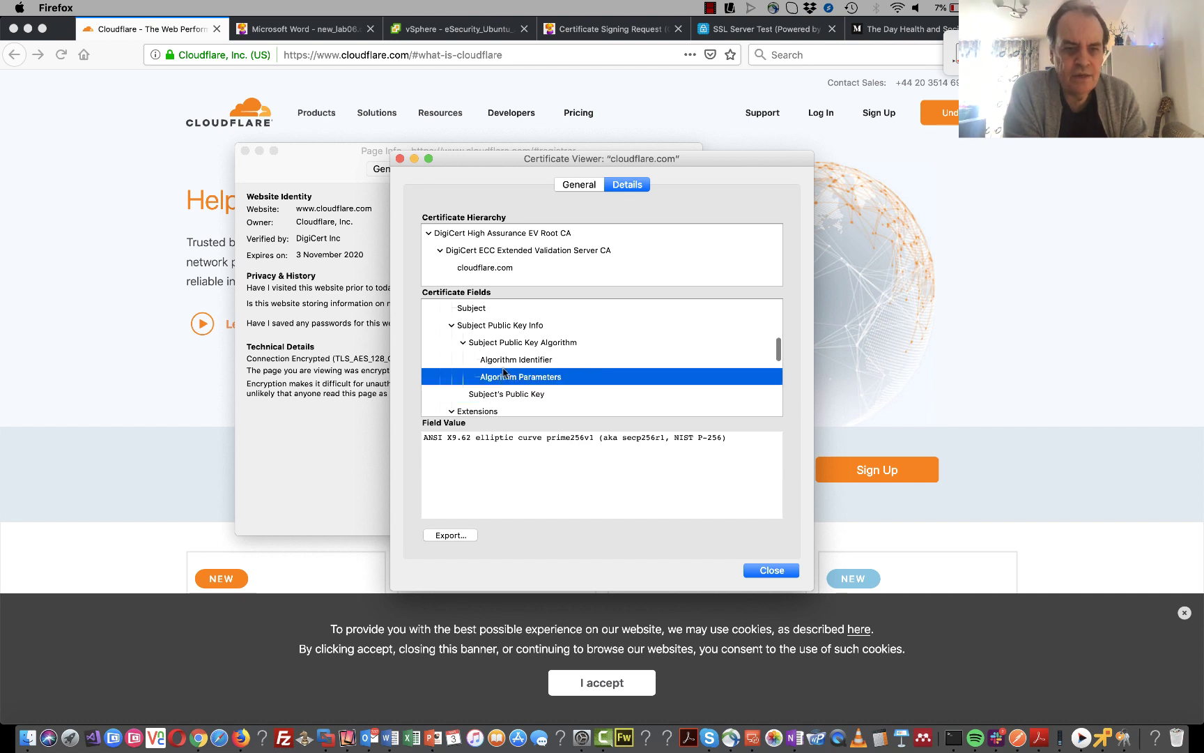
left_click(503, 365)
left_click(503, 377)
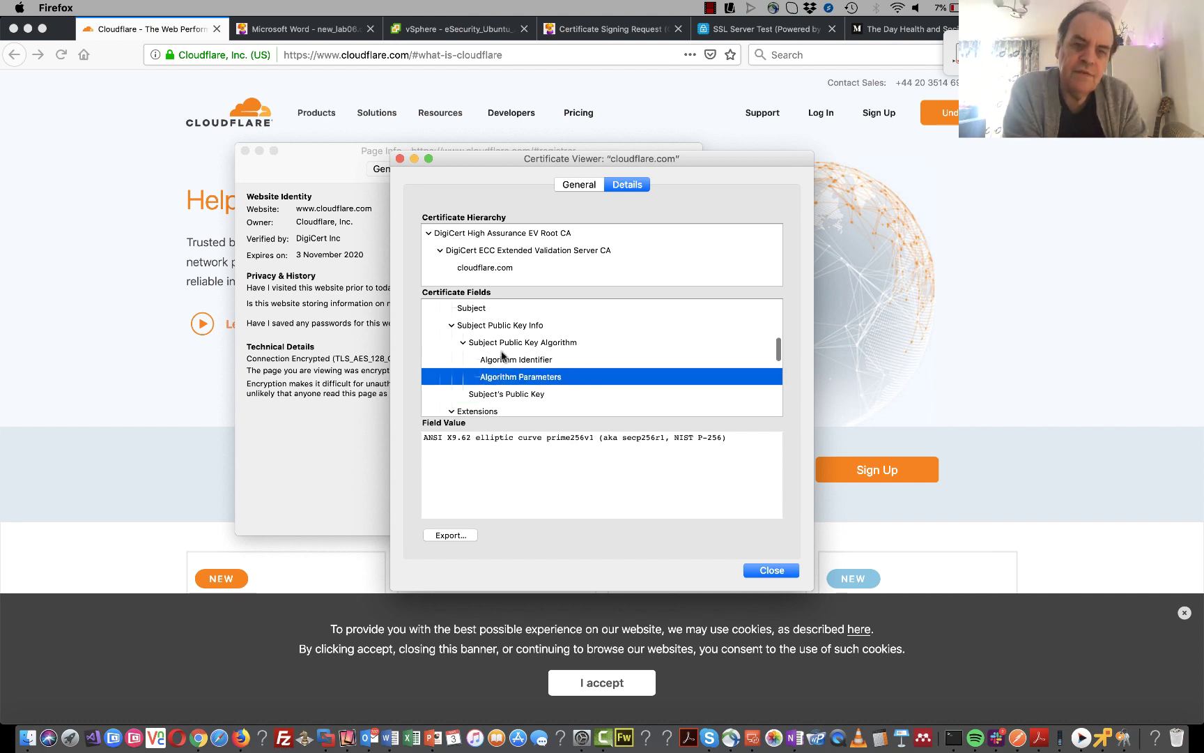
left_click(505, 360)
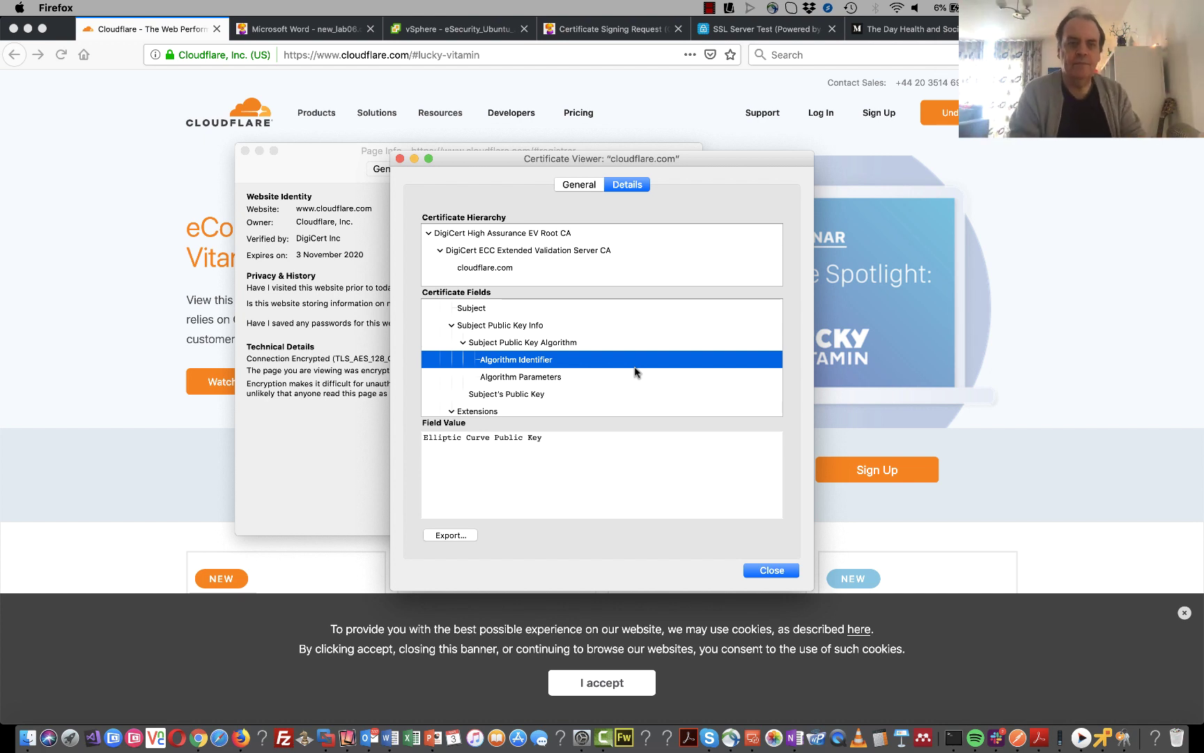
left_click(533, 393)
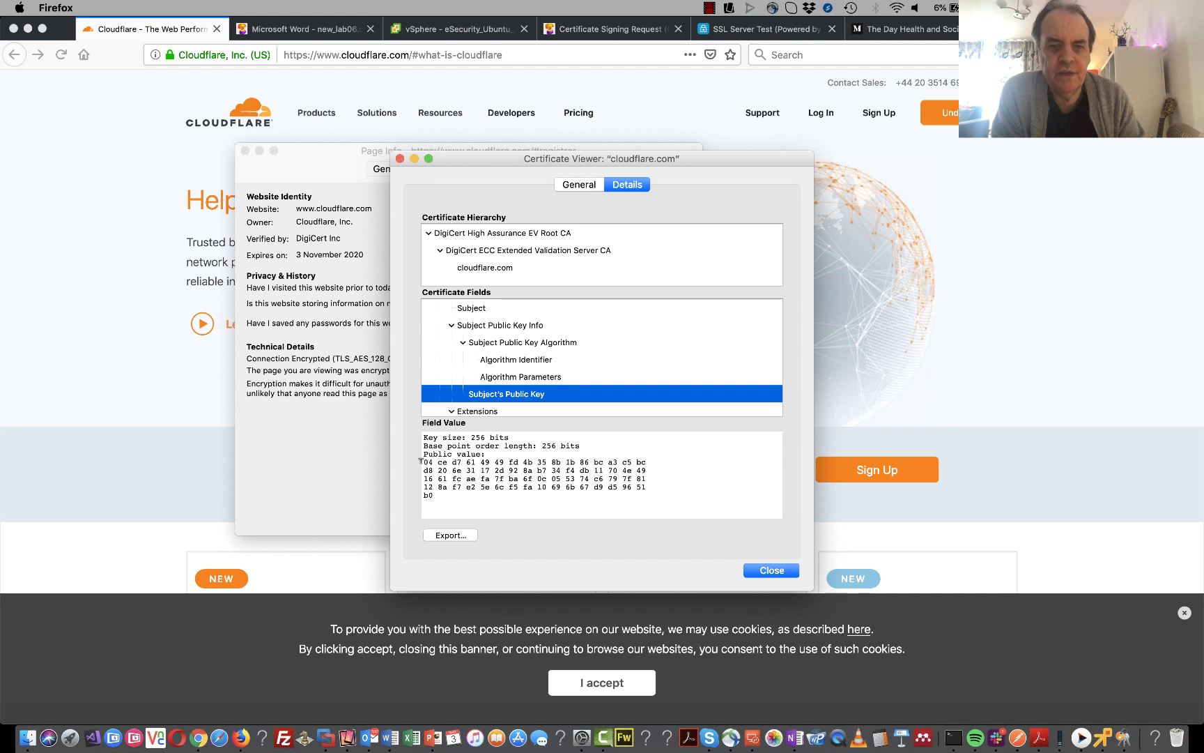
- Highlight the 256-bit key size and hex public key, then close the certificate and Page Info
left_click_drag(423, 454, 442, 494)
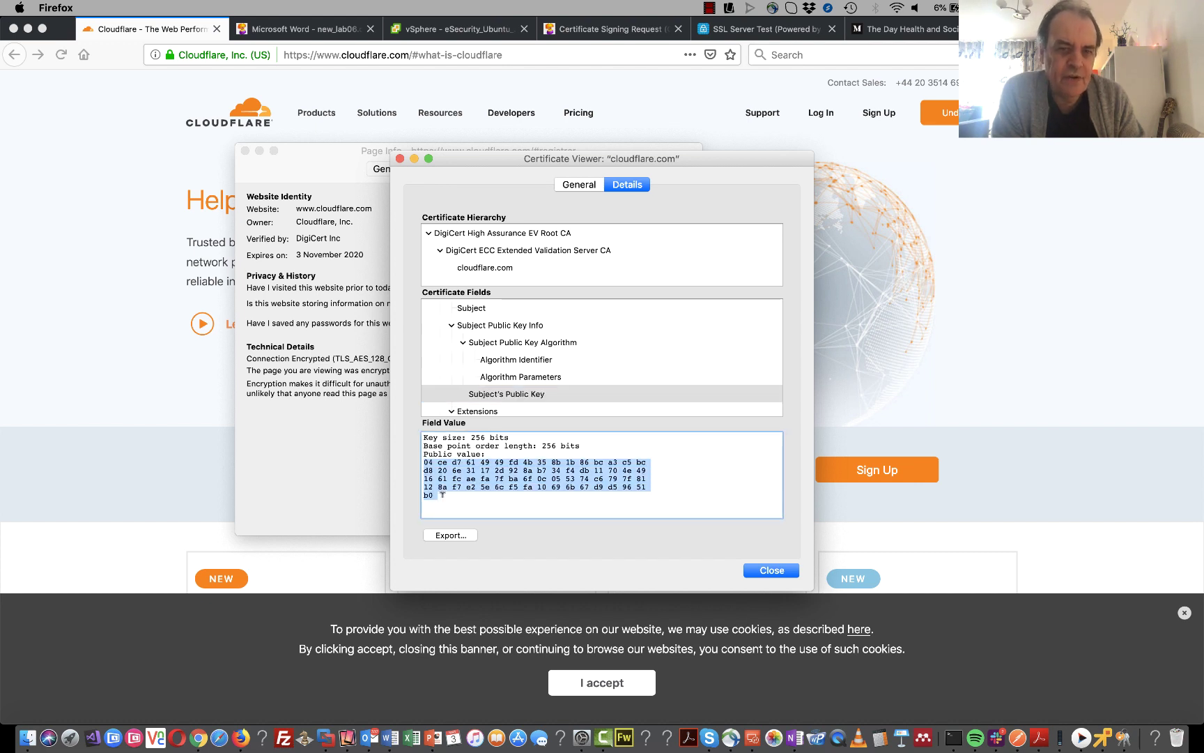
left_click_drag(509, 437, 472, 437)
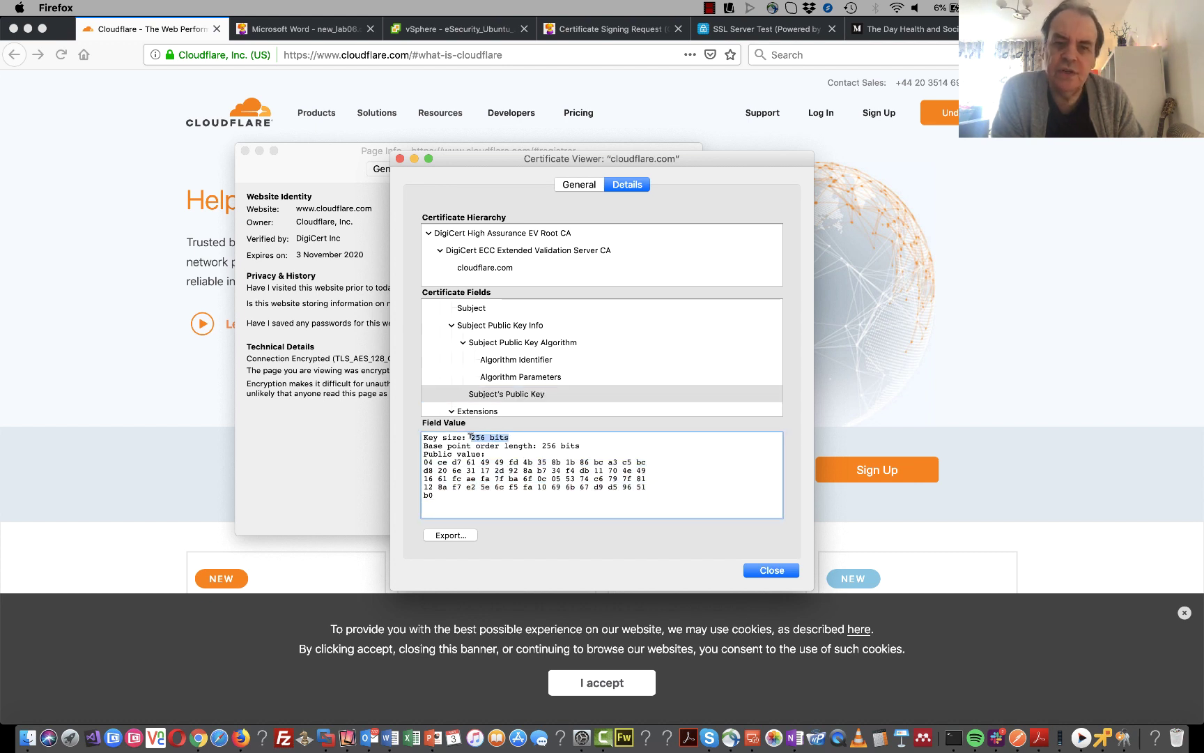
left_click_drag(450, 495, 422, 452)
left_click(454, 454)
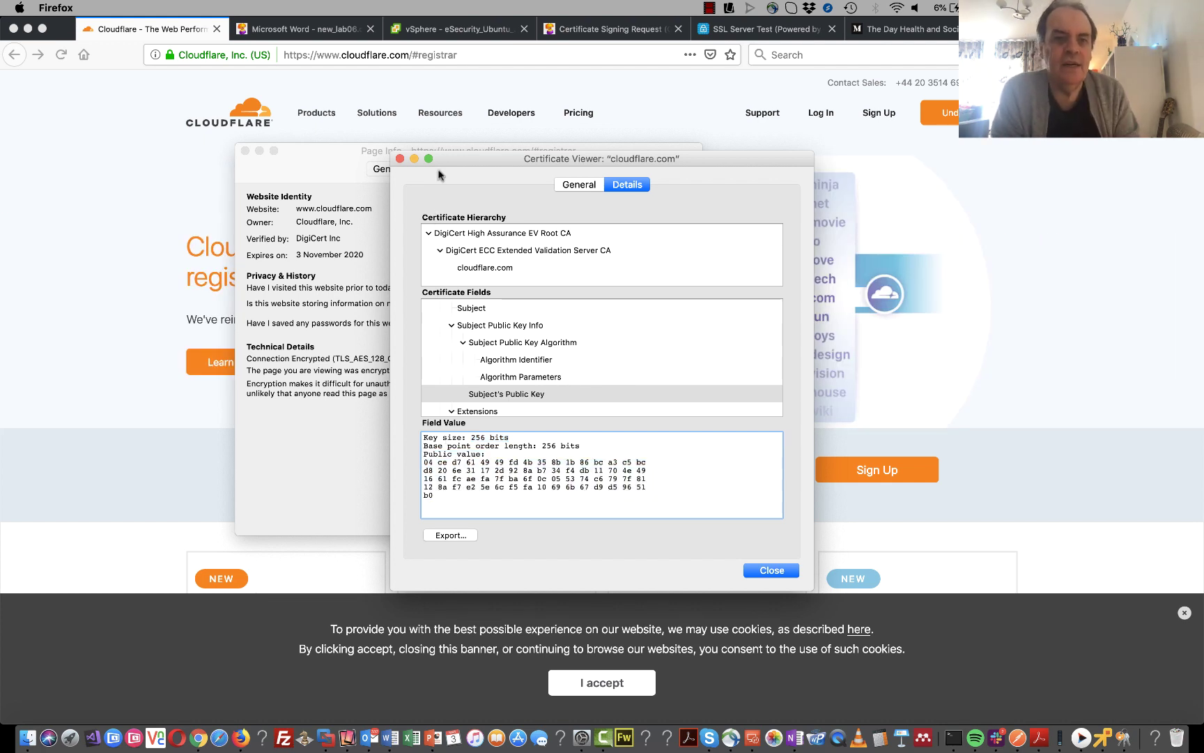
left_click(399, 159)
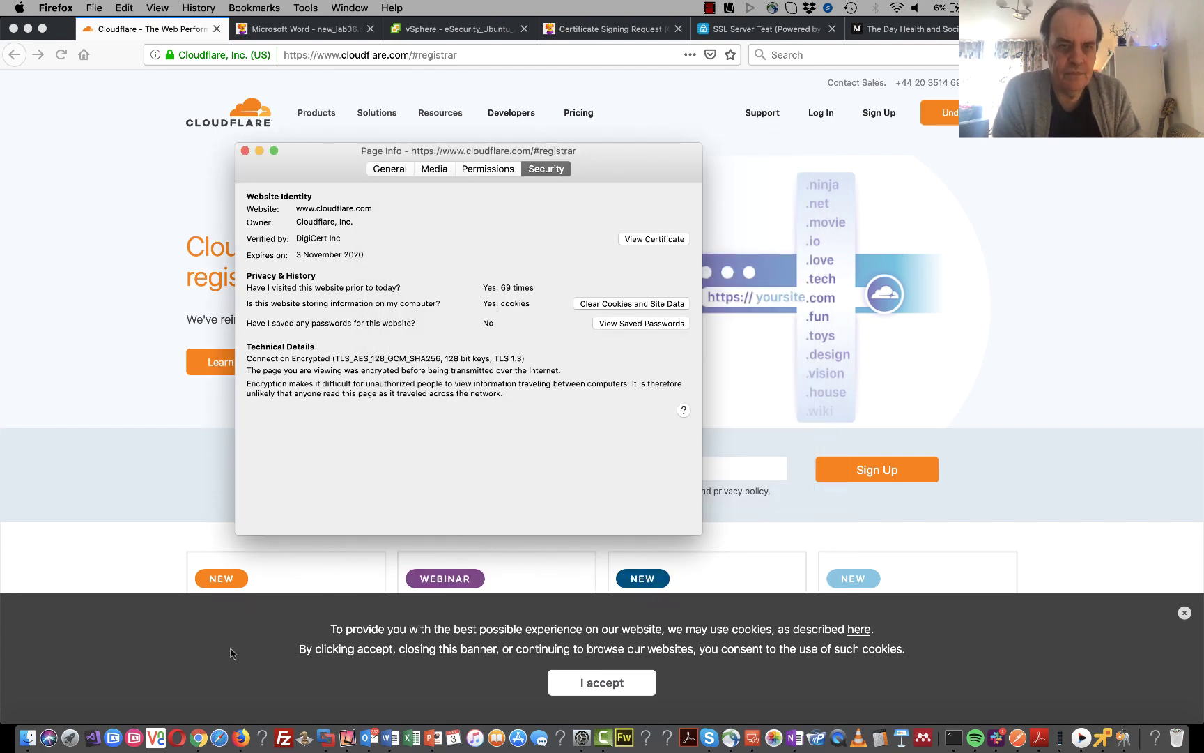
key("super+w")
- Return to new_lab06.pdf and scroll past section E to section F, Cracking Certificates
left_click(321, 27)
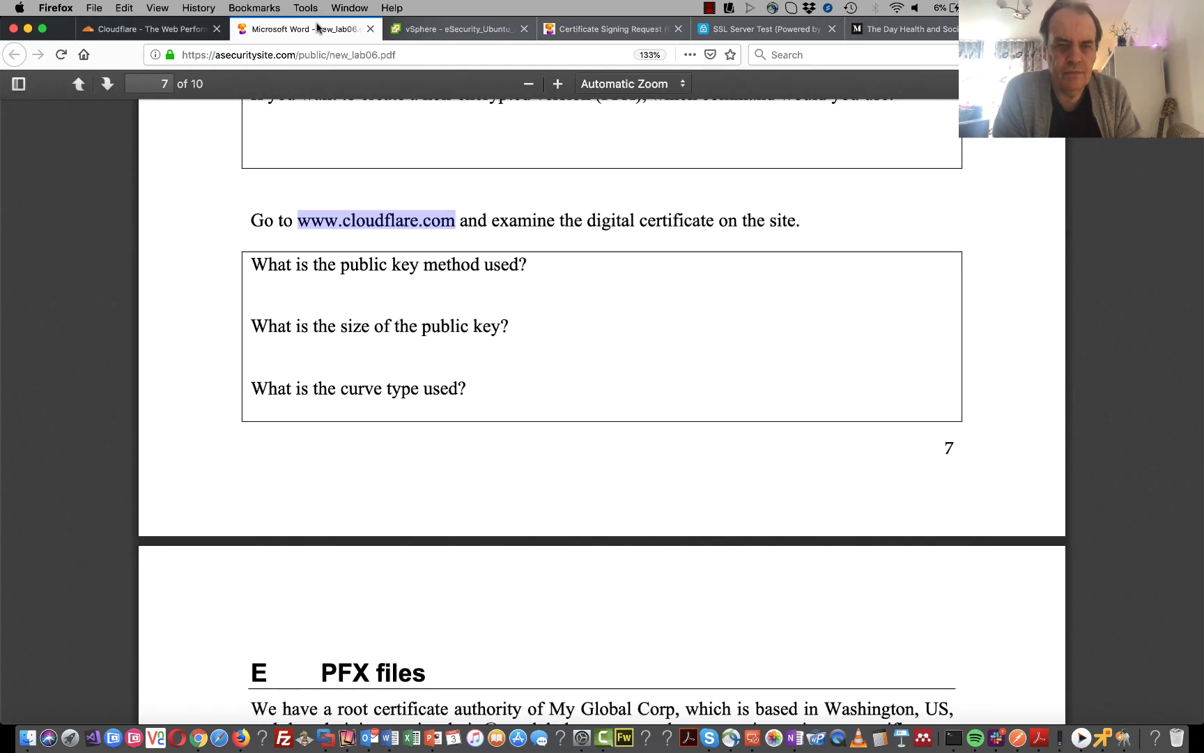
scroll(490, 472, "down", 5)
scroll(490, 472, "down", 2)
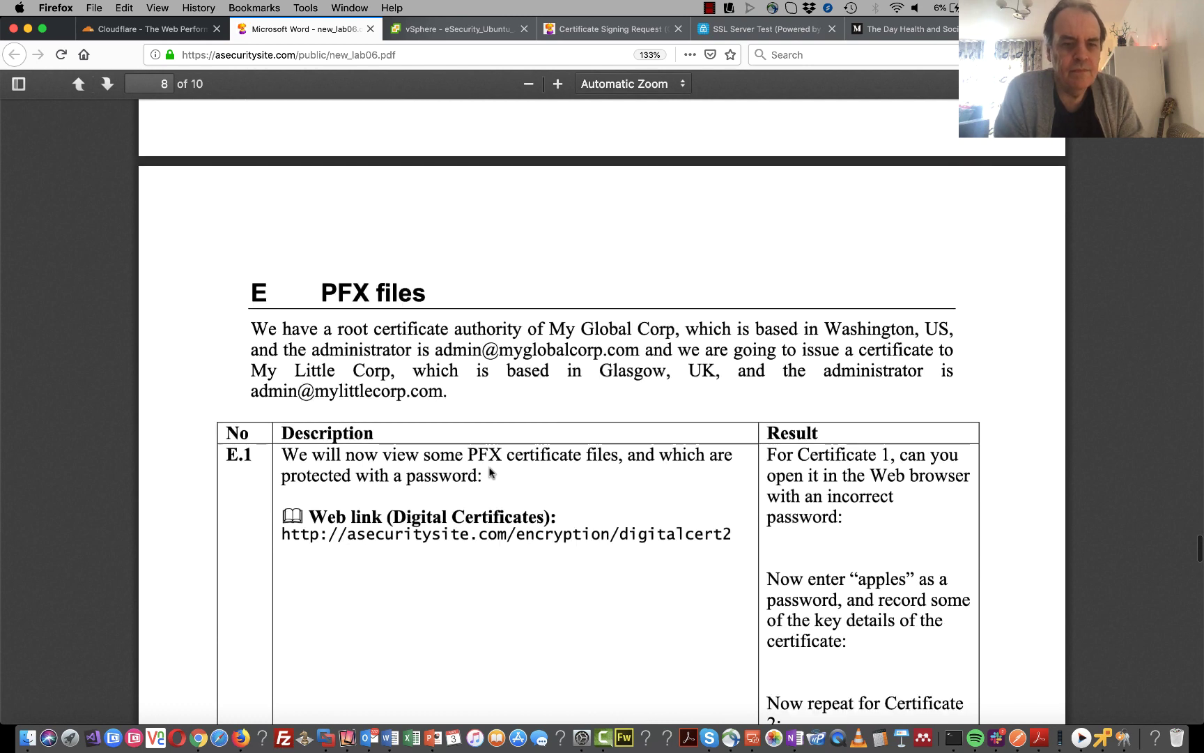
scroll(490, 472, "down", 4)
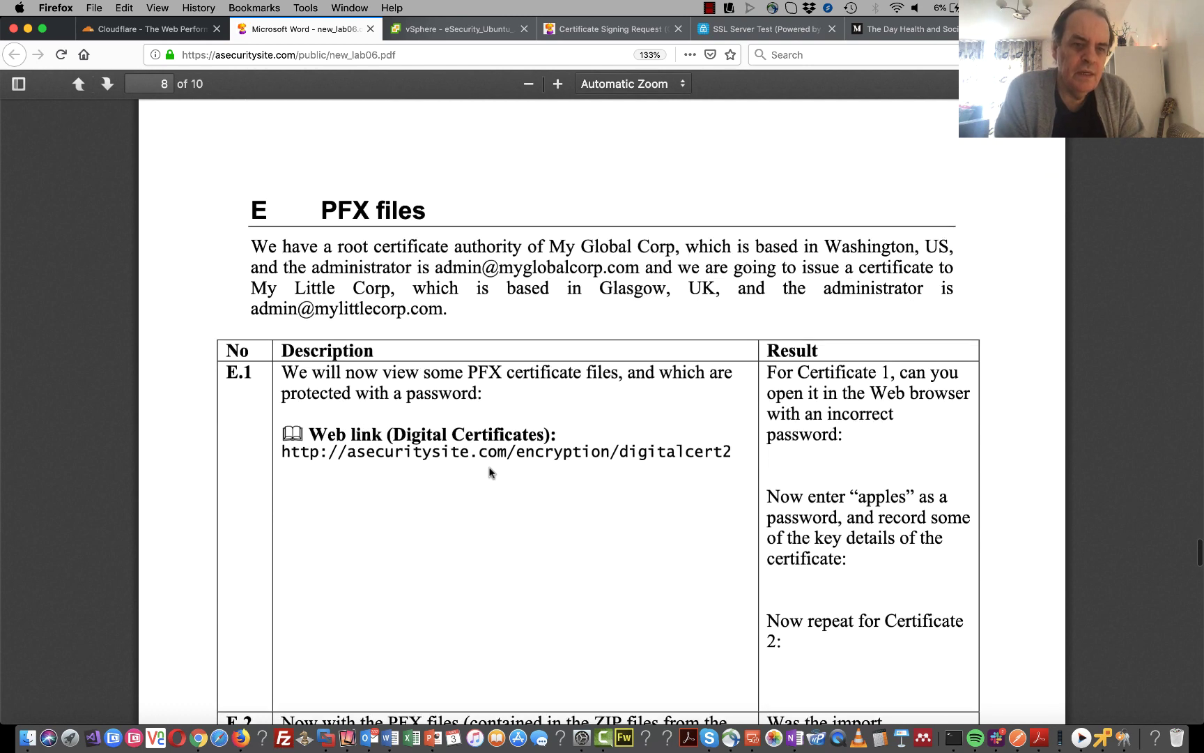
scroll(490, 473, "down", 4)
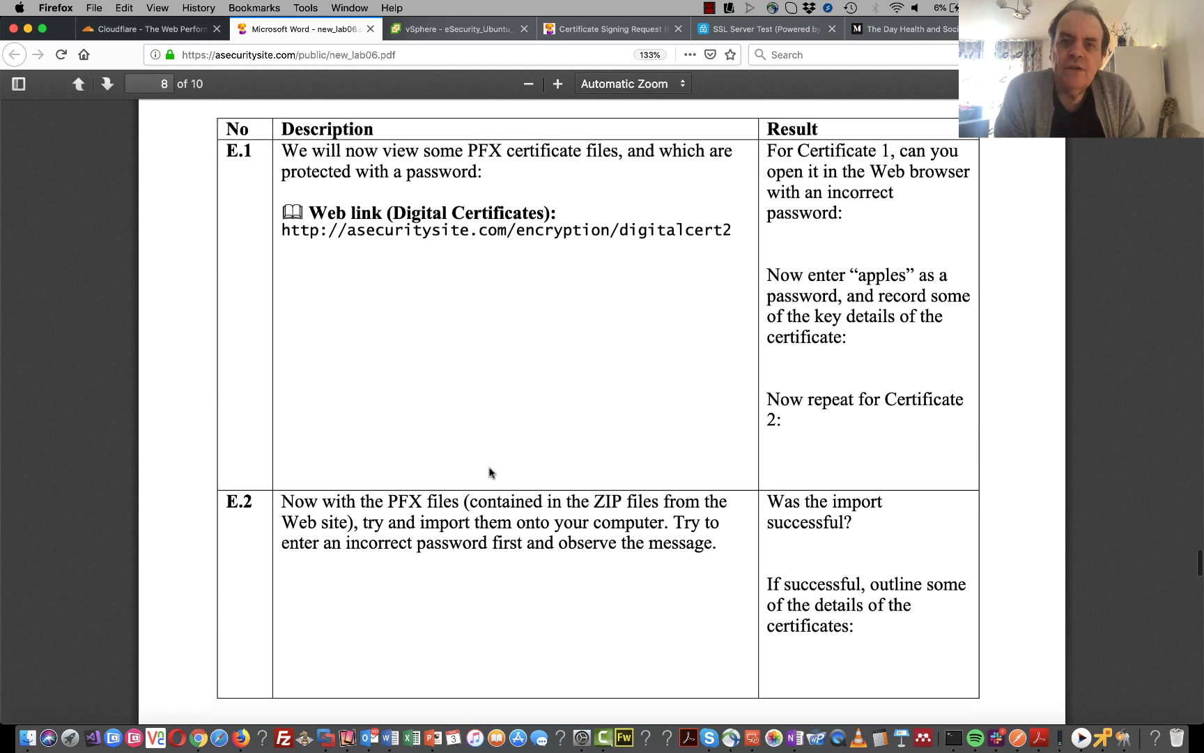
scroll(490, 473, "up", 3)
scroll(489, 472, "up", 1)
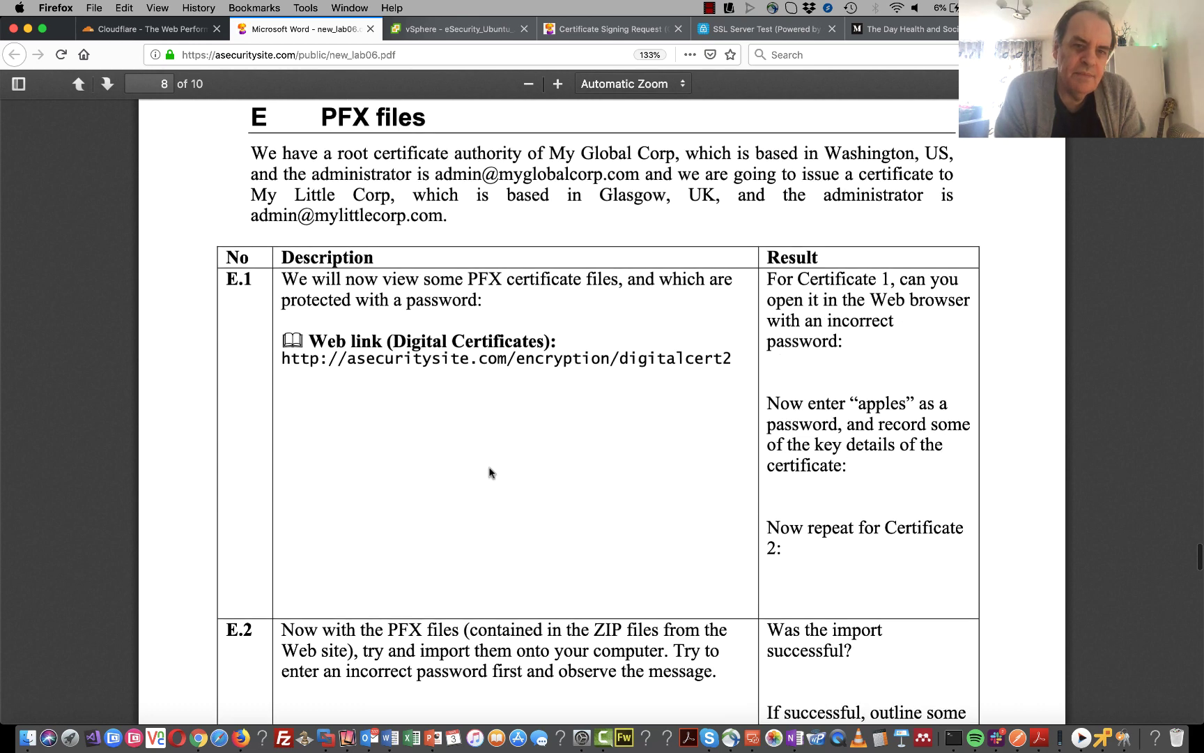
scroll(490, 472, "down", 1)
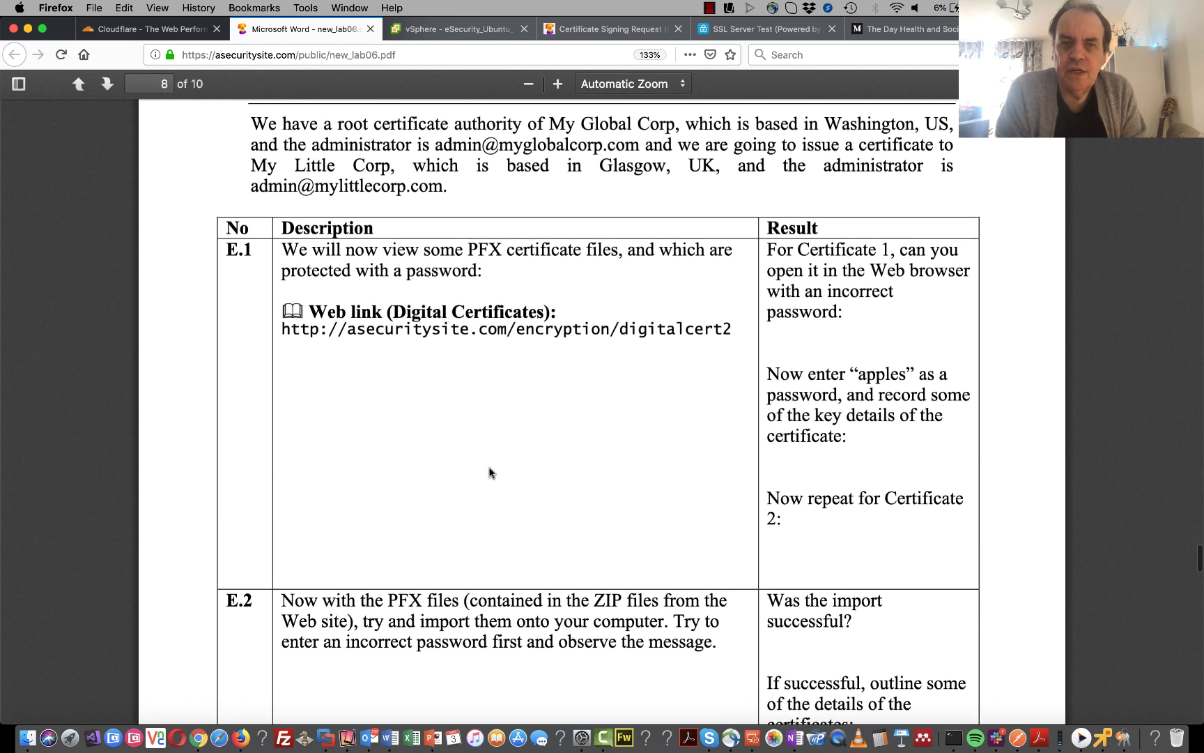
scroll(490, 473, "up", 2)
scroll(490, 472, "down", 8)
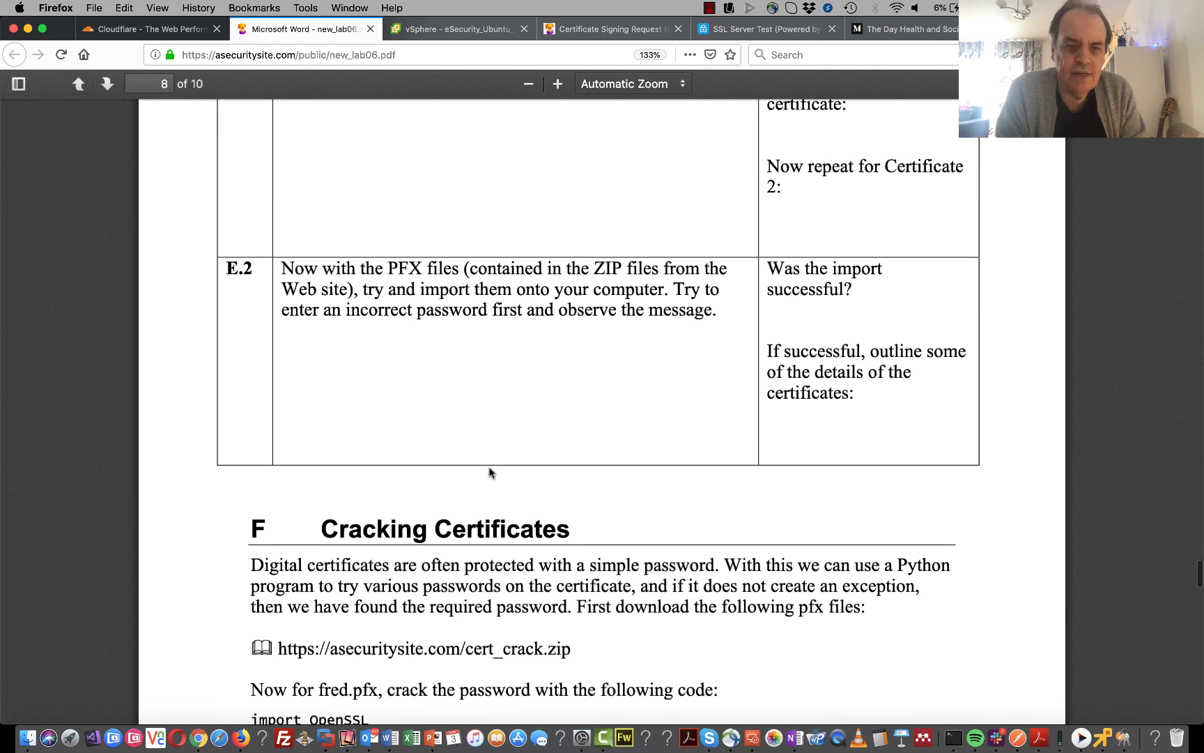
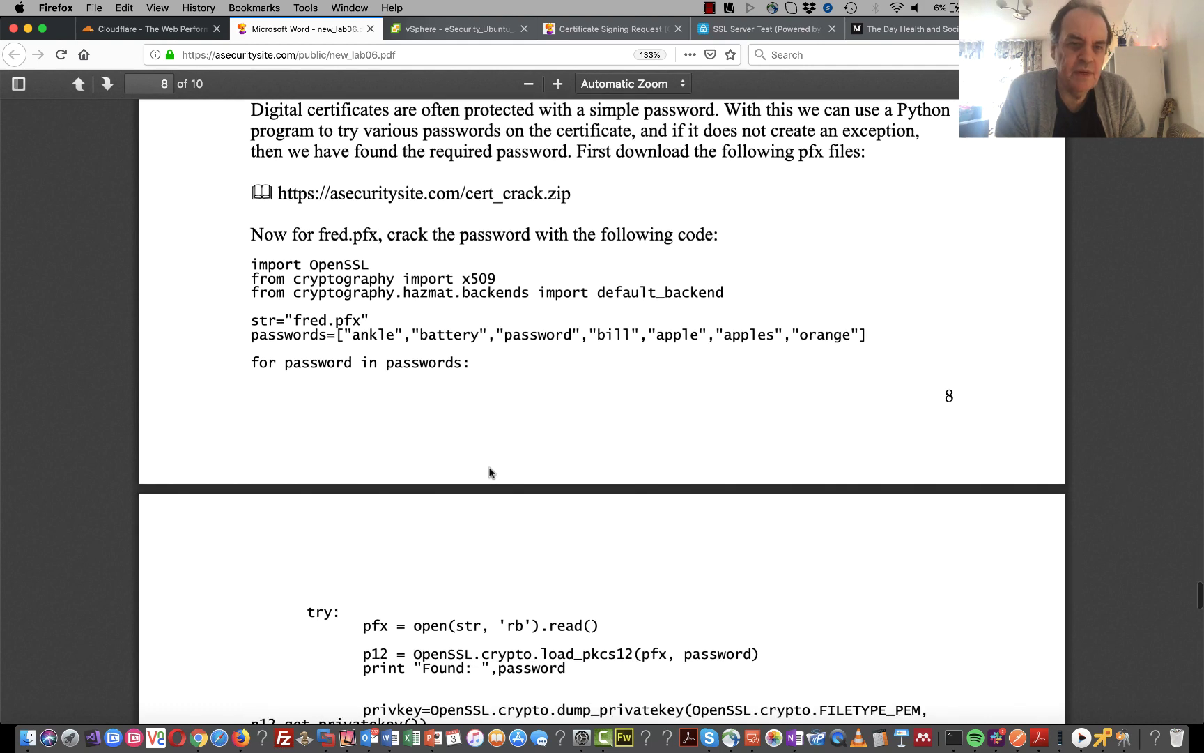
- Scroll down through Section F's fred.pfx password-cracking Python code onto page 9
scroll(491, 472, "down", 3)
scroll(490, 472, "down", 1)
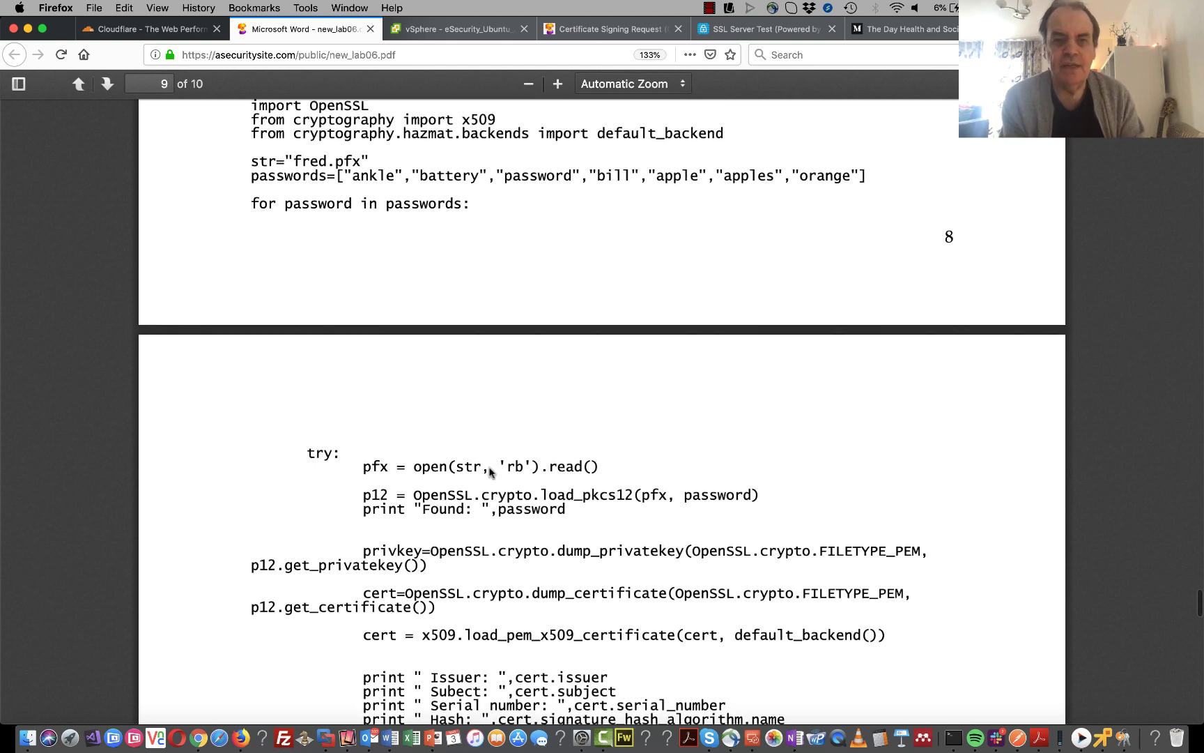
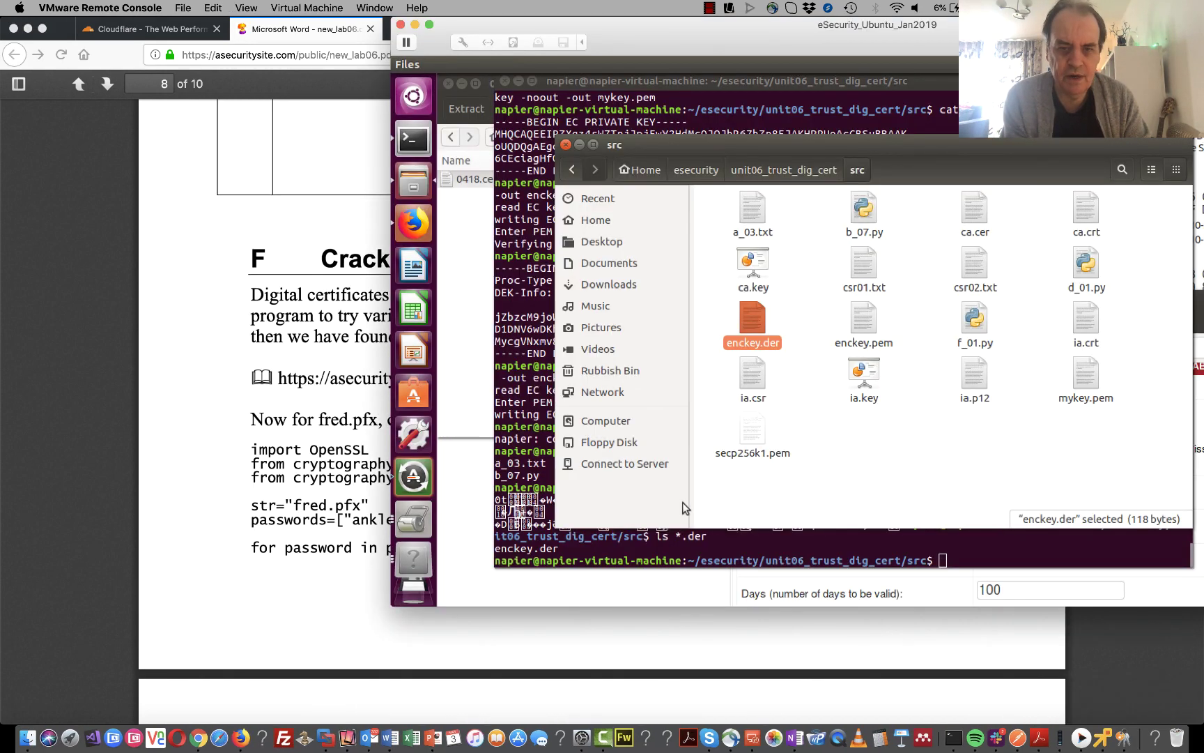
- Bring the terminal forward, list the src folder's files, and run cat on f_01.py
left_click(607, 549)
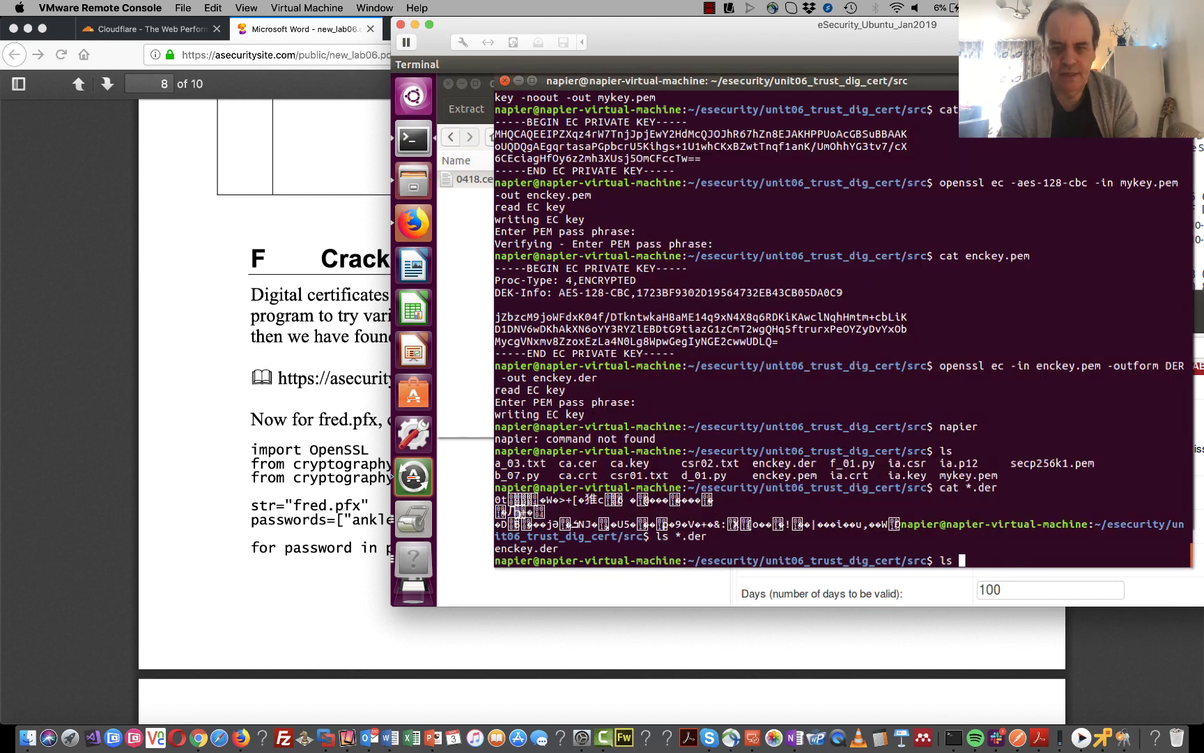
type("ls")
key("Return")
type("cat ")
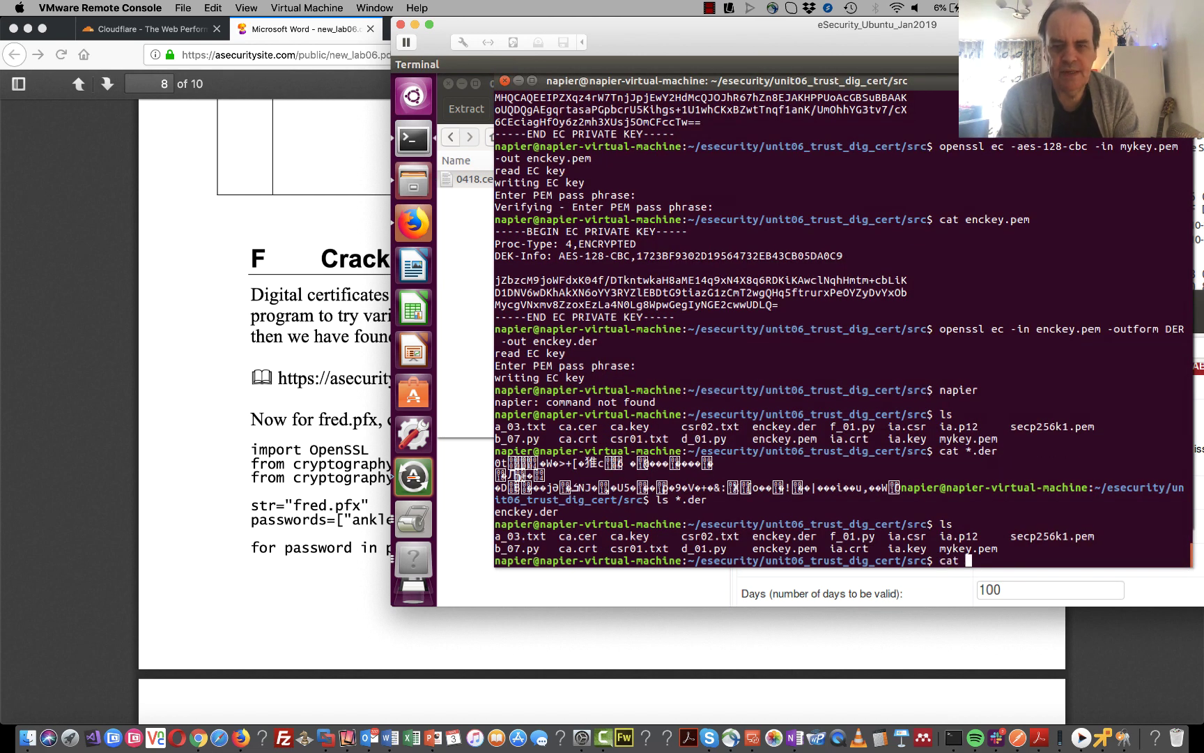
type("f_01.py")
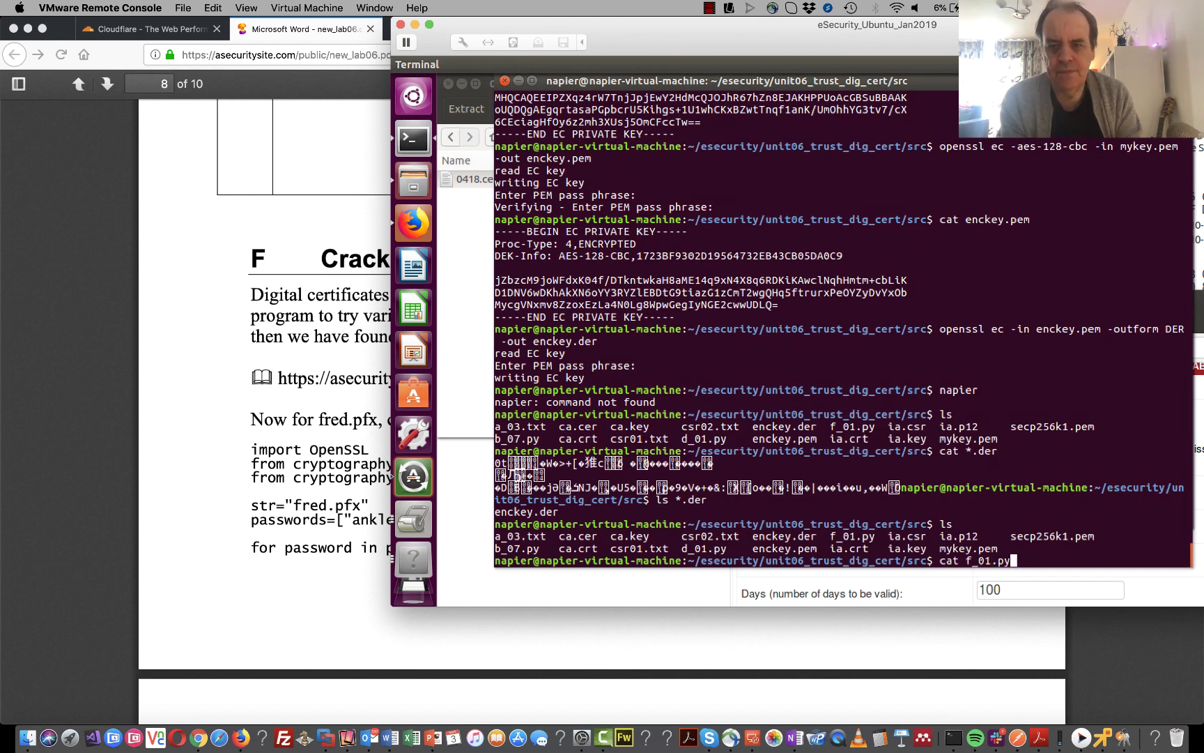
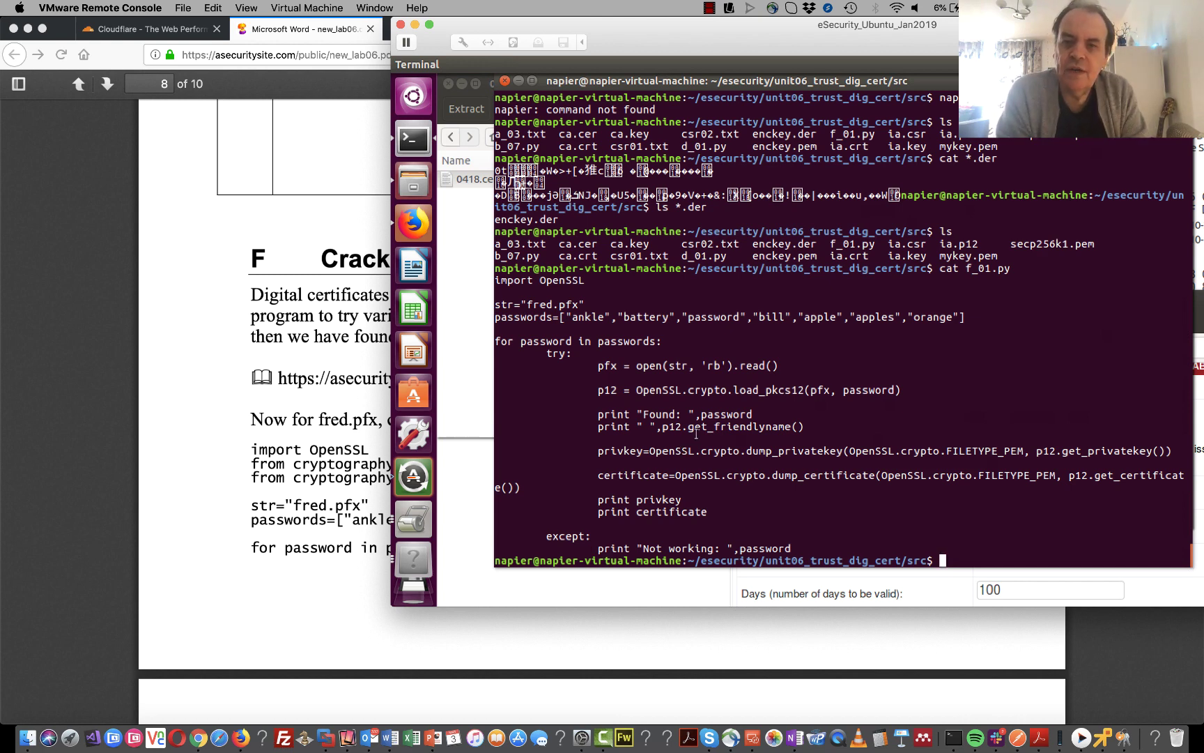
- Highlight the pkcs12 load call and 'Not working' print line, then run 'ls fred.pfx'
left_click_drag(804, 391, 772, 392)
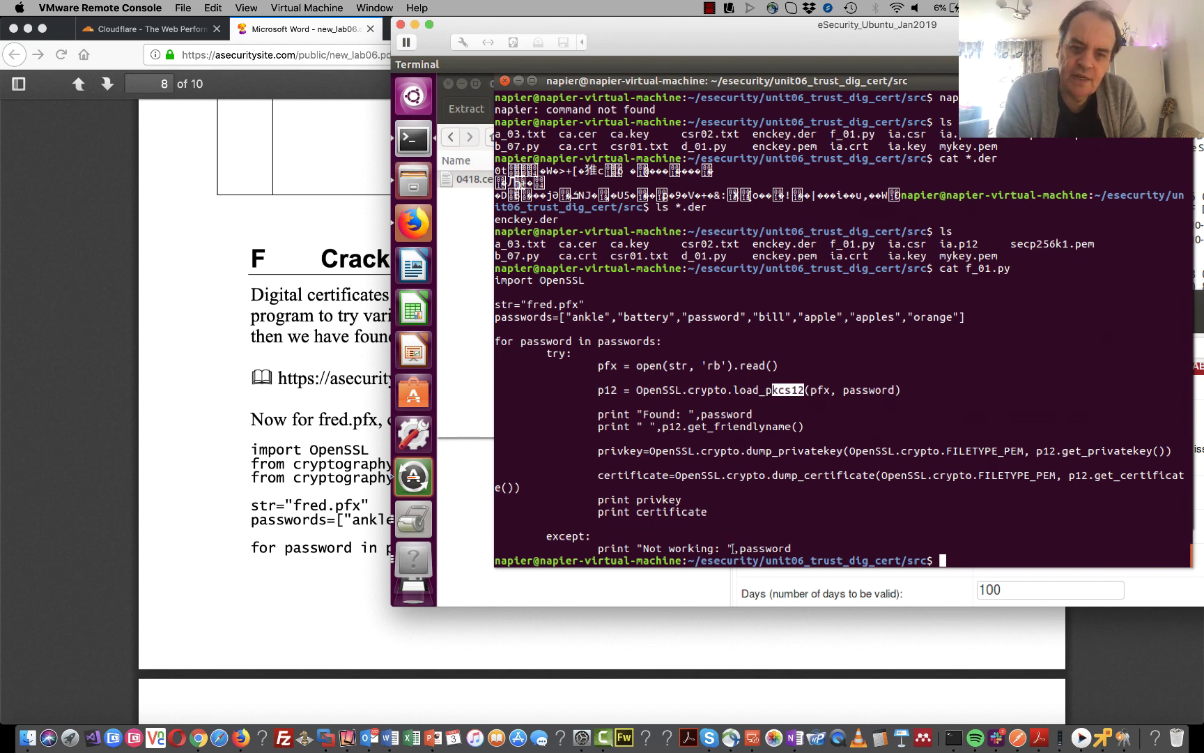
left_click_drag(790, 548, 598, 548)
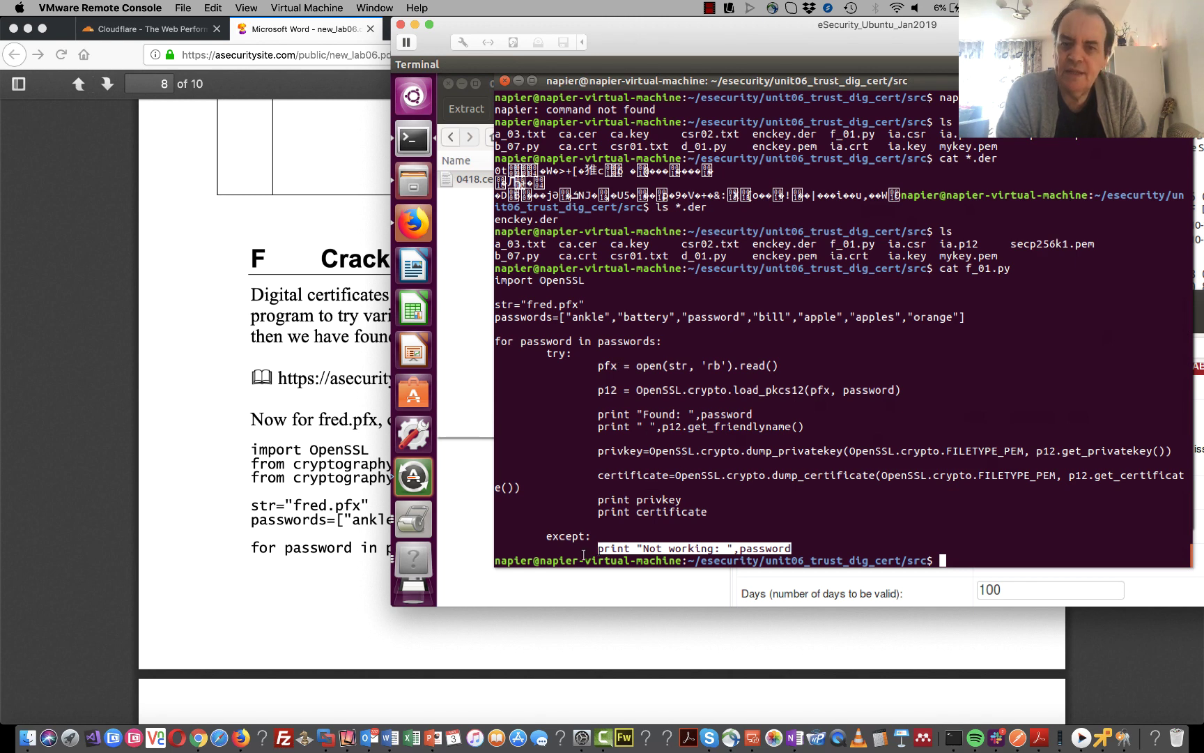
left_click(707, 410)
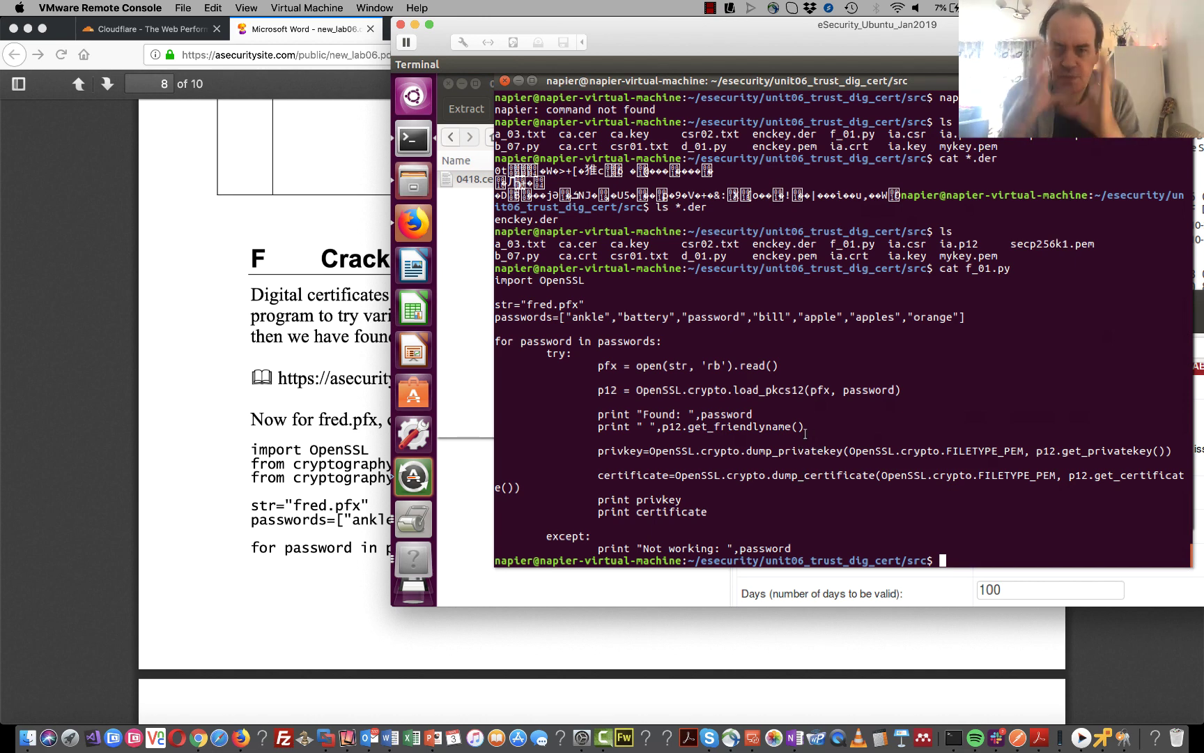
type("ls fr")
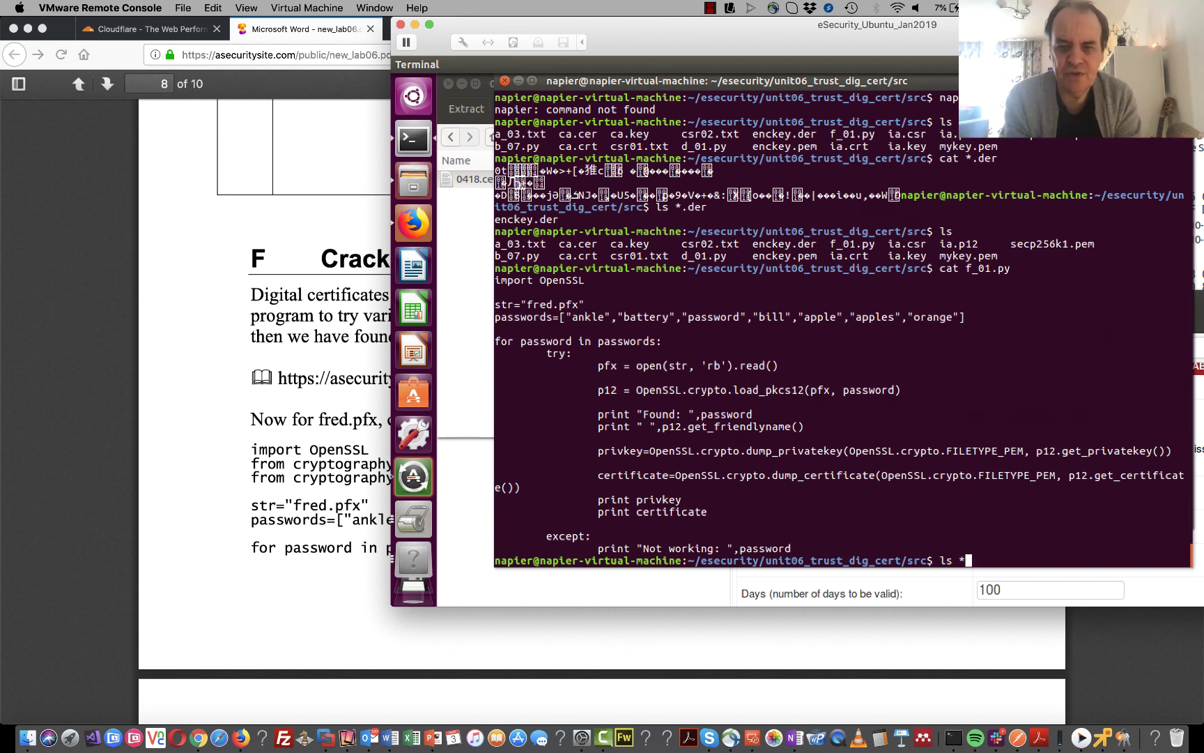
type("ed.pfx")
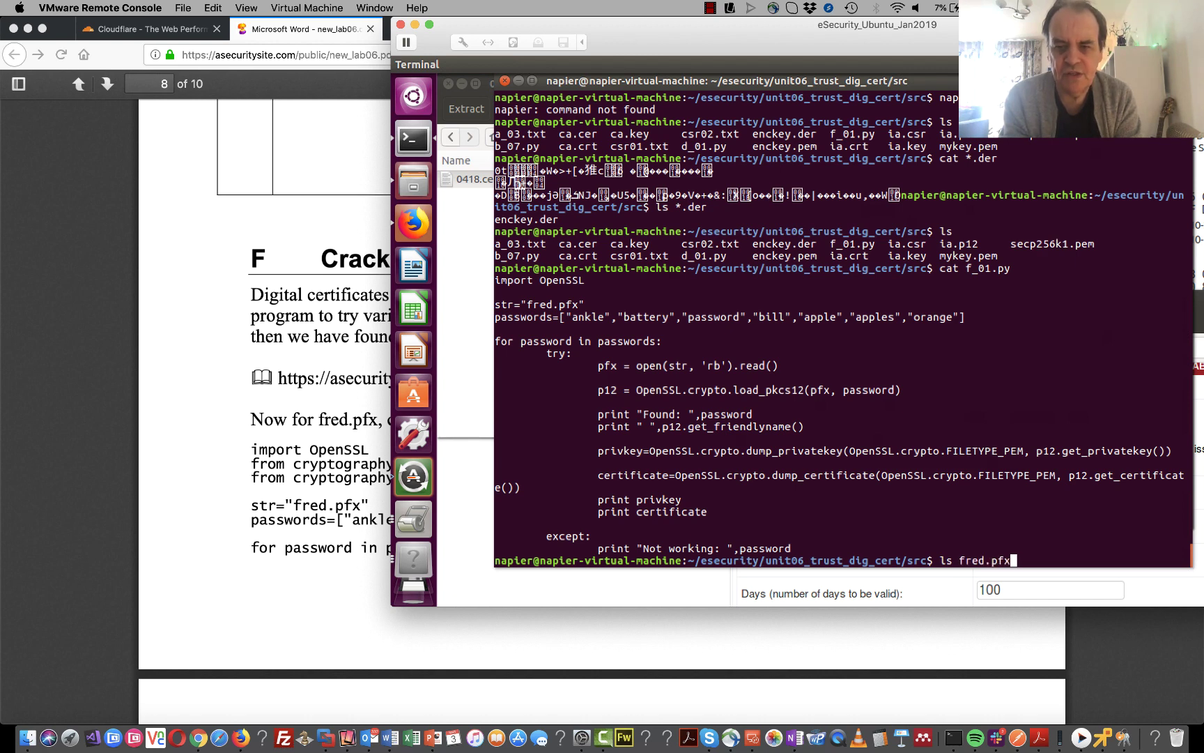
key("Return")
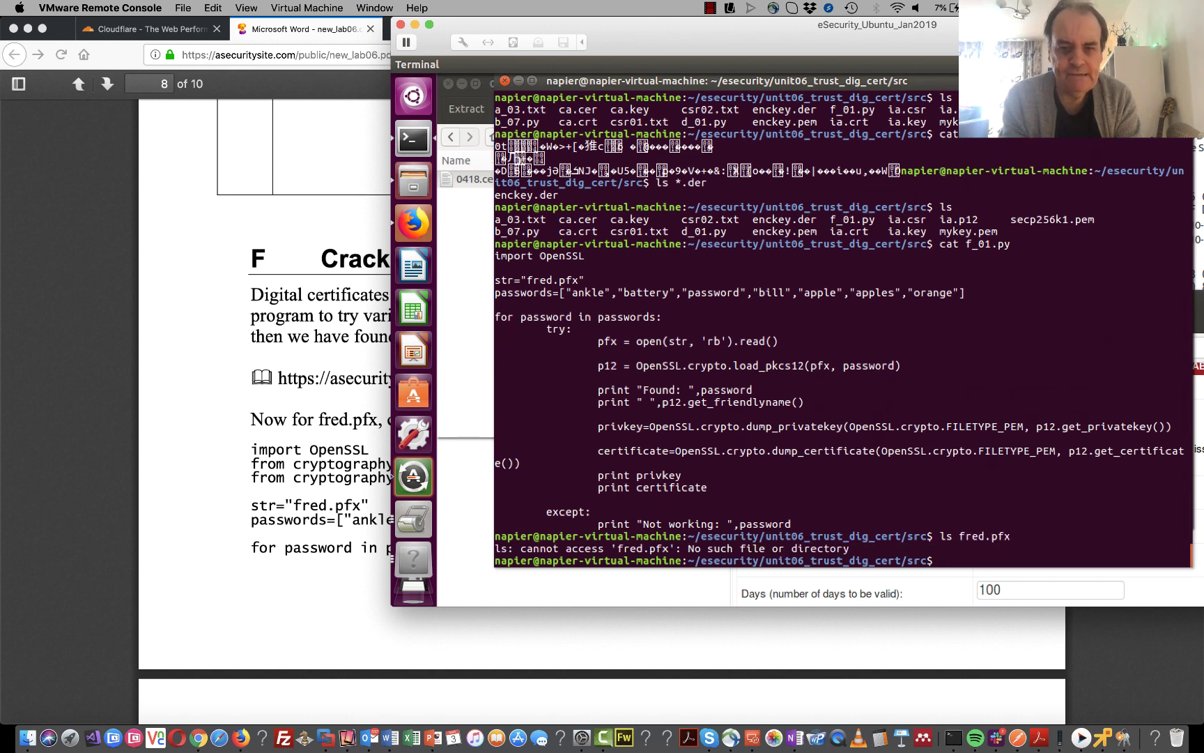
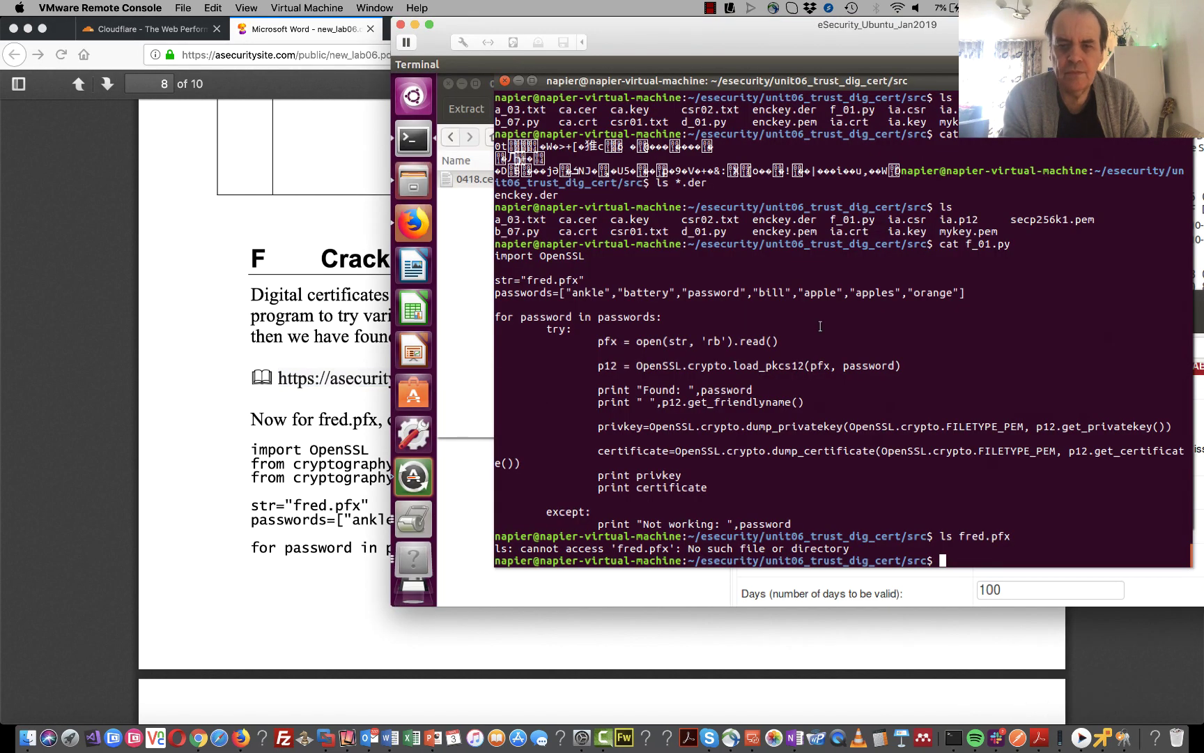
left_click(469, 231)
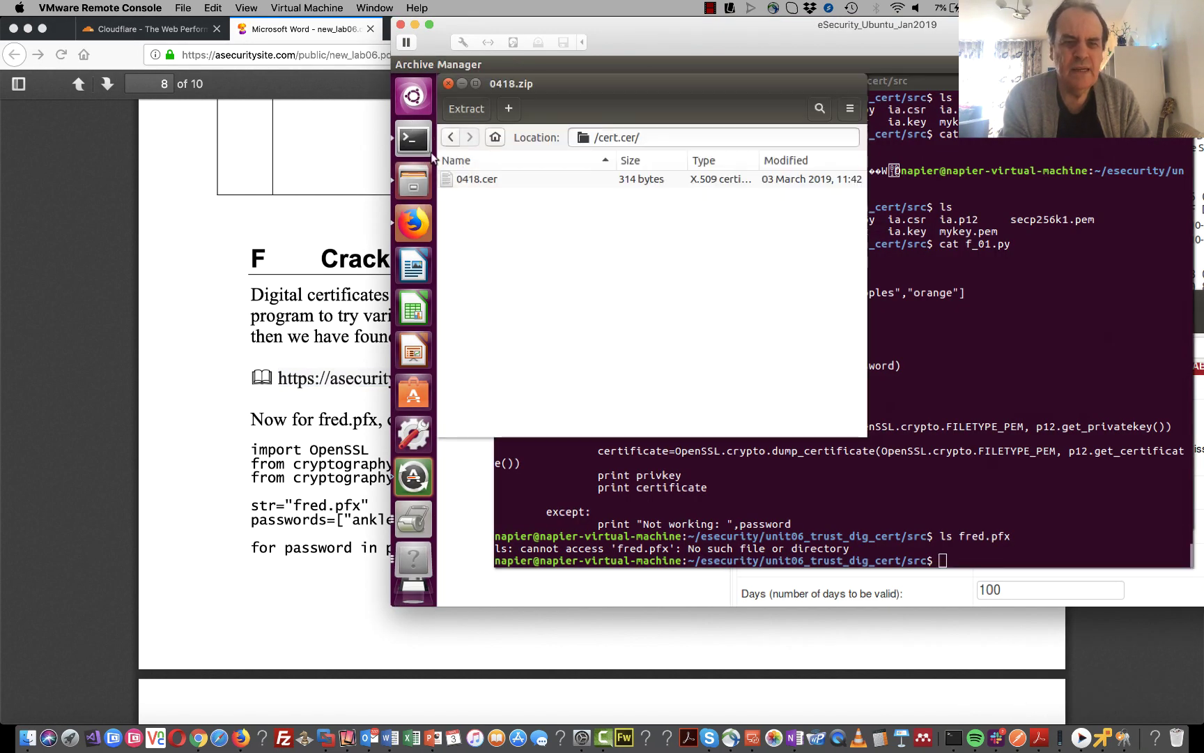
left_click(423, 218)
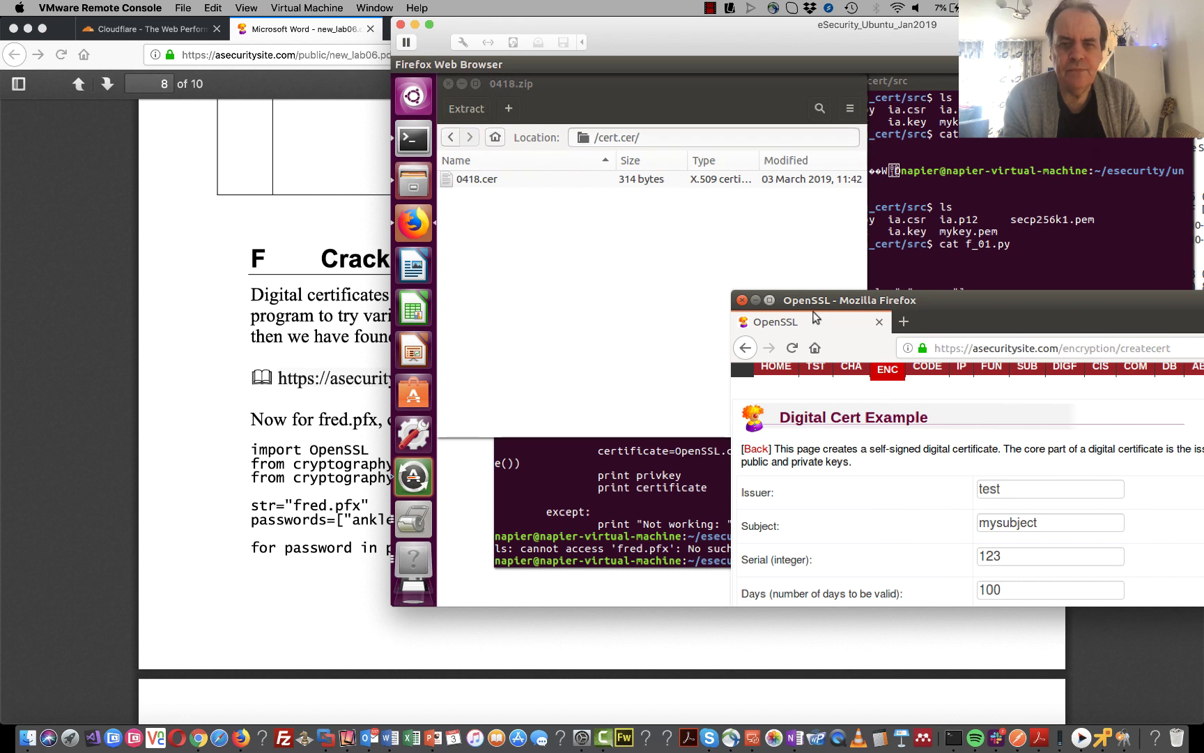
left_click(998, 355)
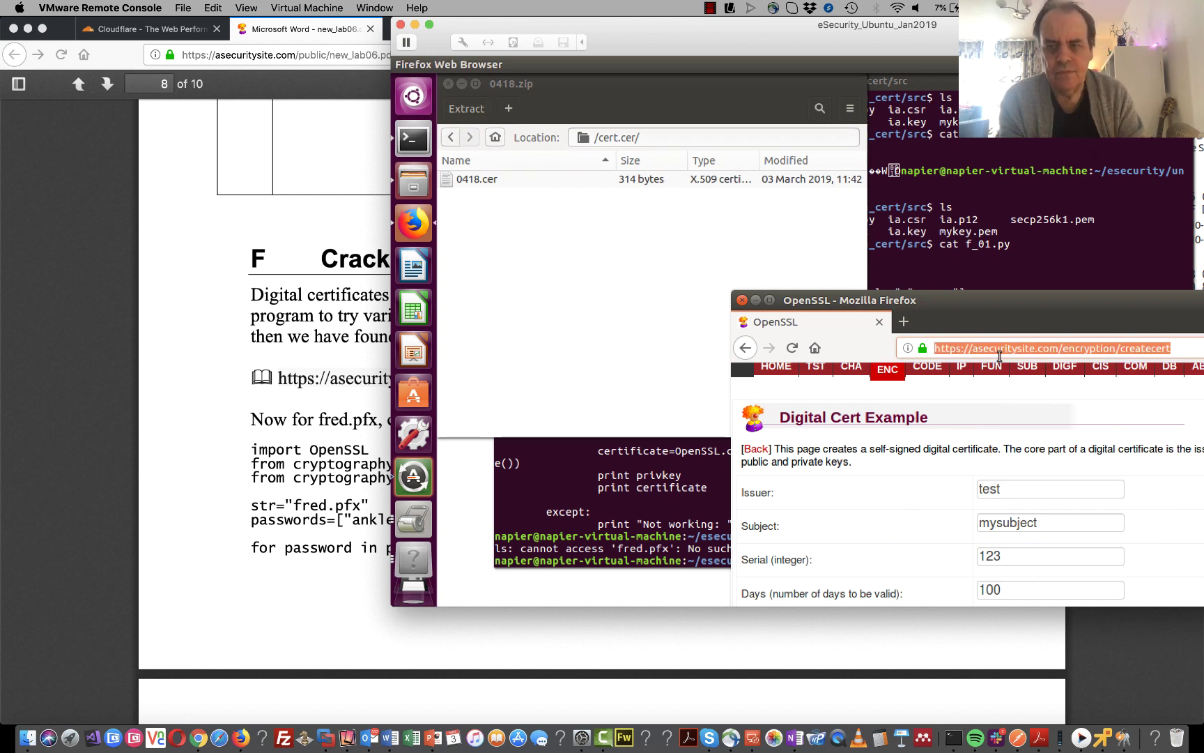
type("https://asecuritysite.com/cert_crack.zip")
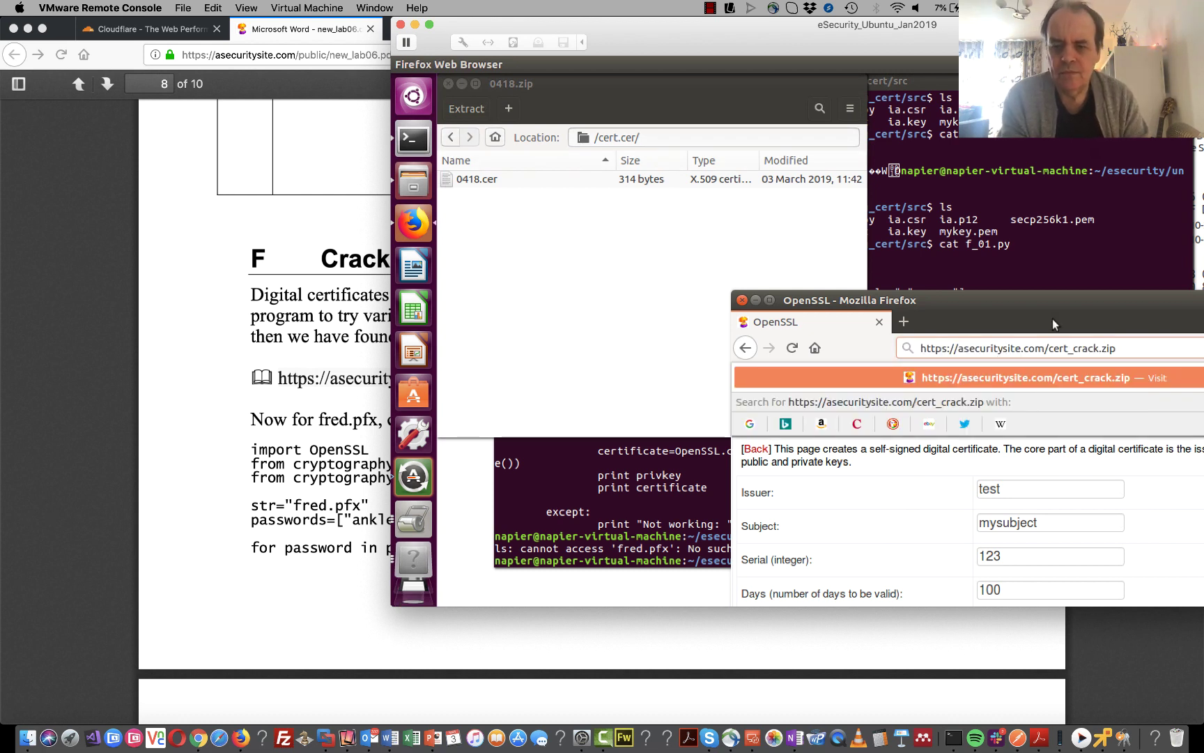
key("Return")
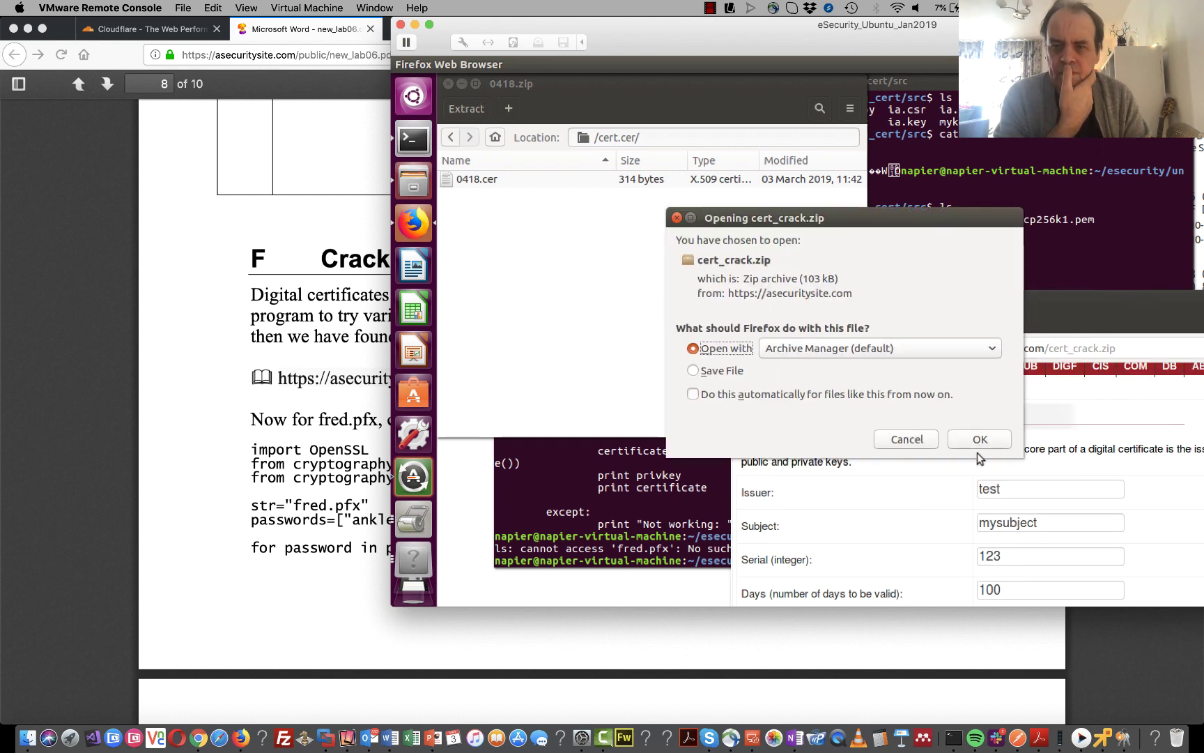
- Confirm opening the 103 kB cert_crack.zip download with Archive Manager (default)
left_click(979, 442)
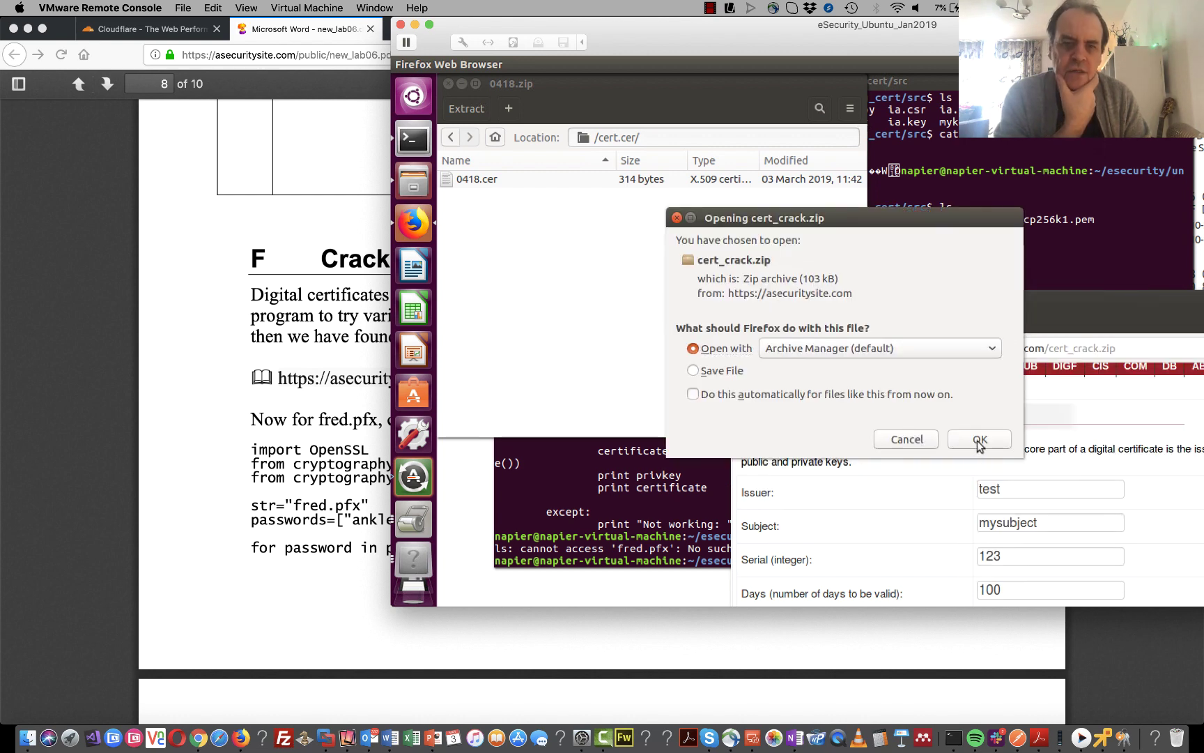
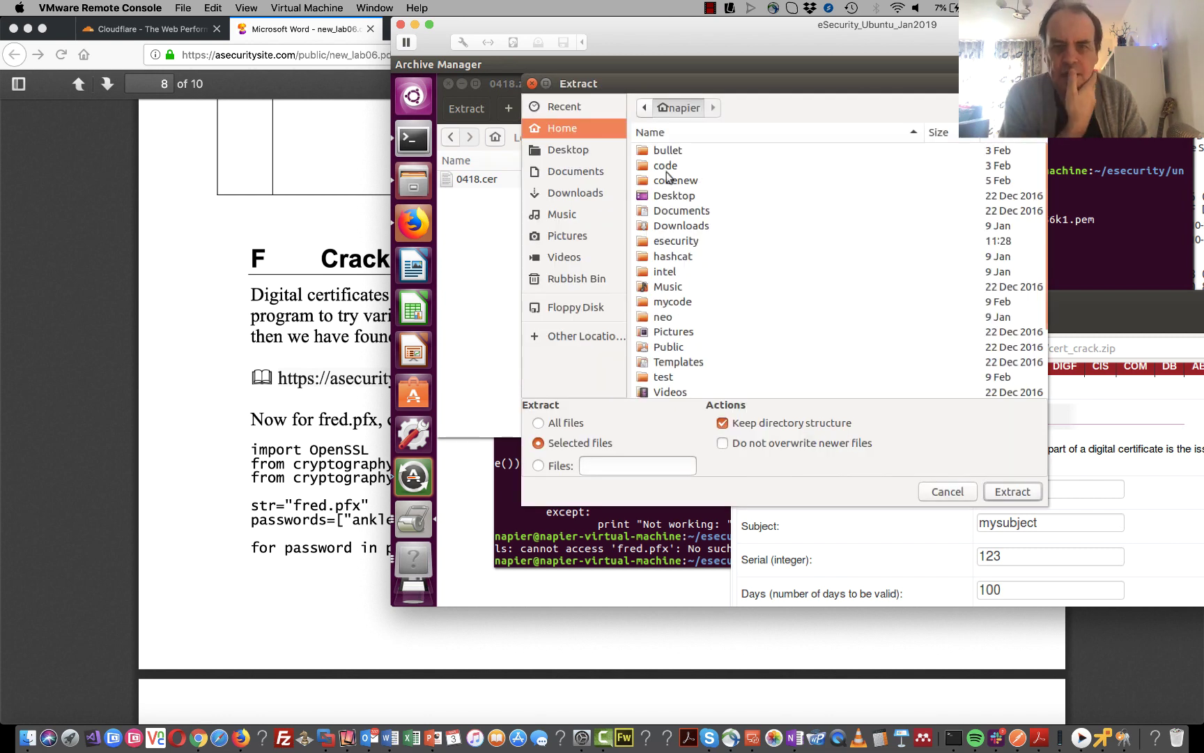
- Set the extraction destination for 0418.cer to esecurity/unit06_trust_dig_cert/src
double_click(677, 242)
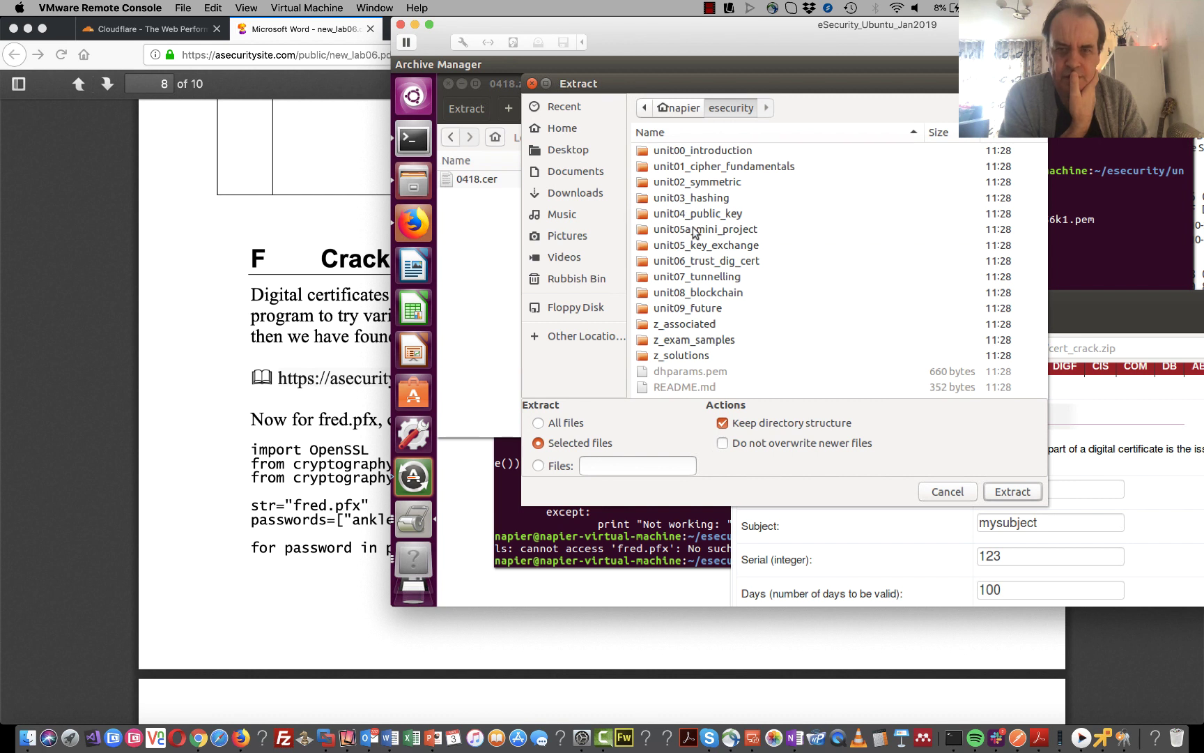
double_click(694, 262)
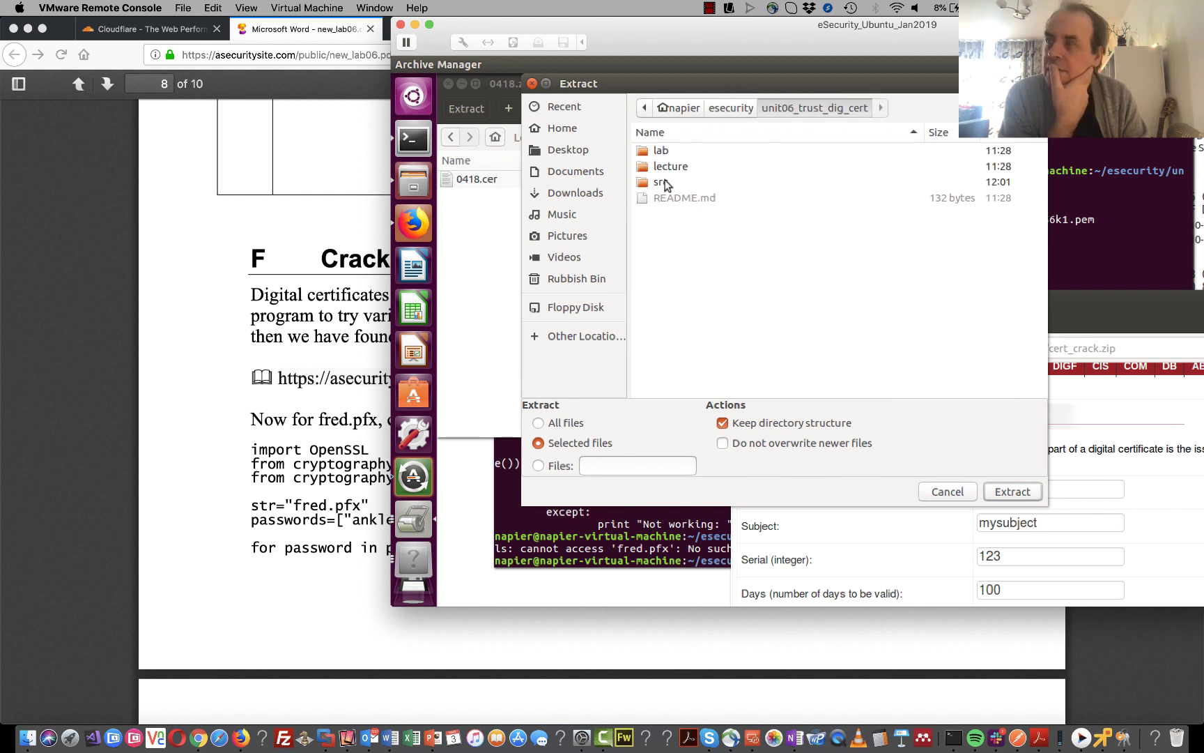
double_click(664, 183)
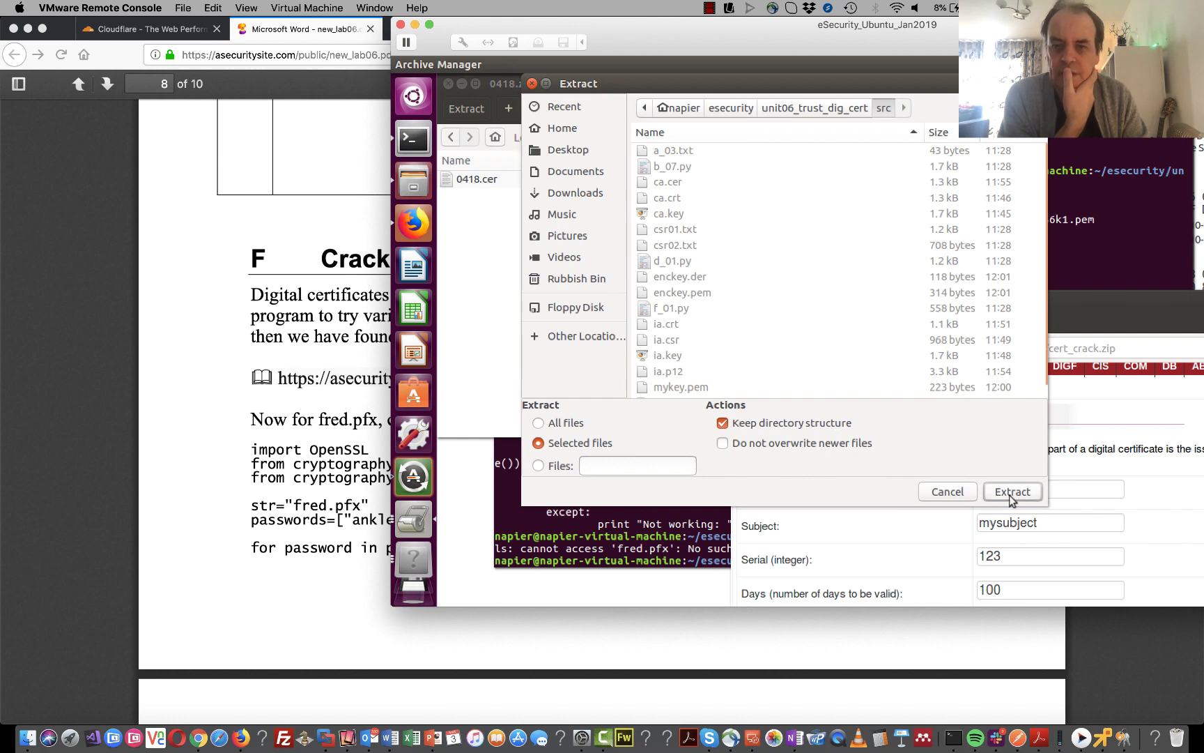
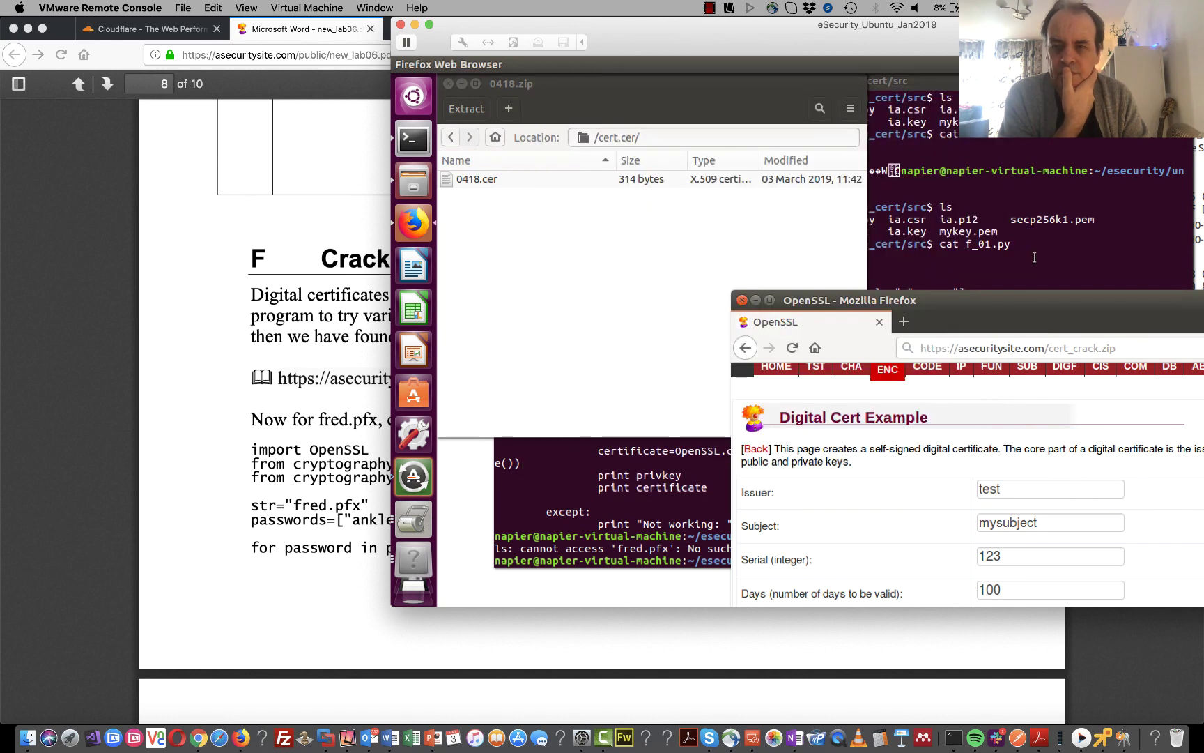
- List all files in the working directory, including hidden ones, with ls -al
left_click(1033, 257)
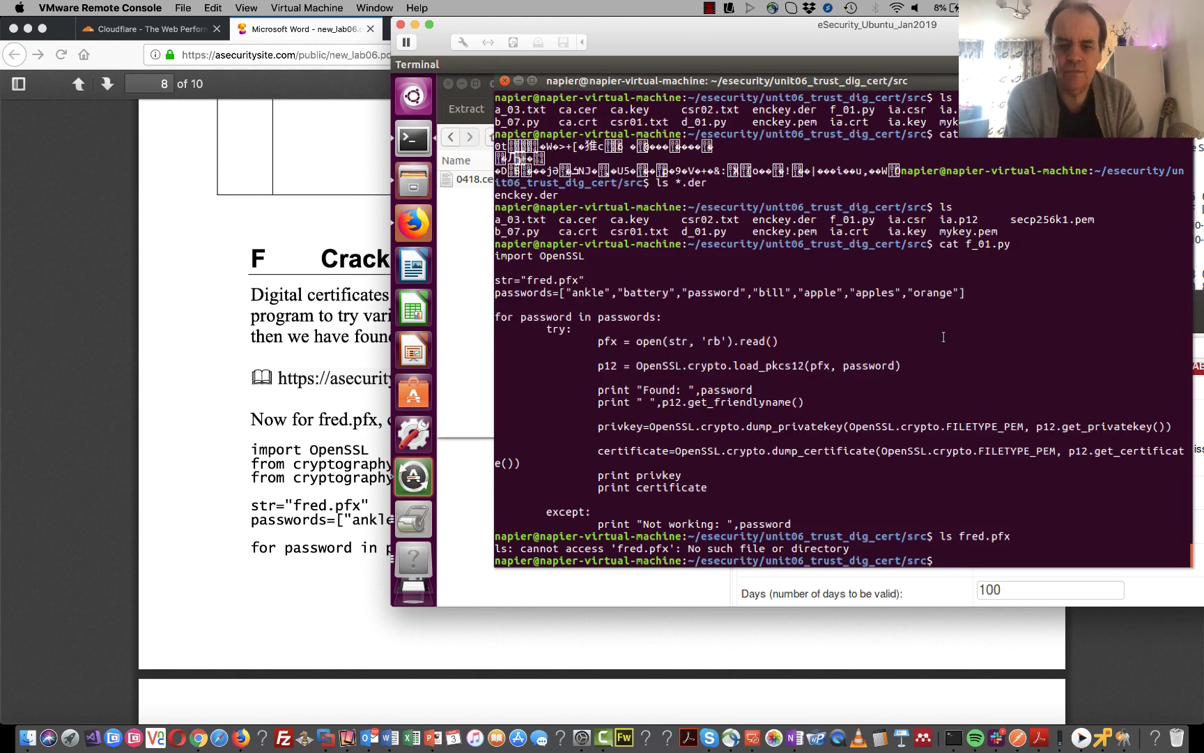
type("ls -al")
key("Return")
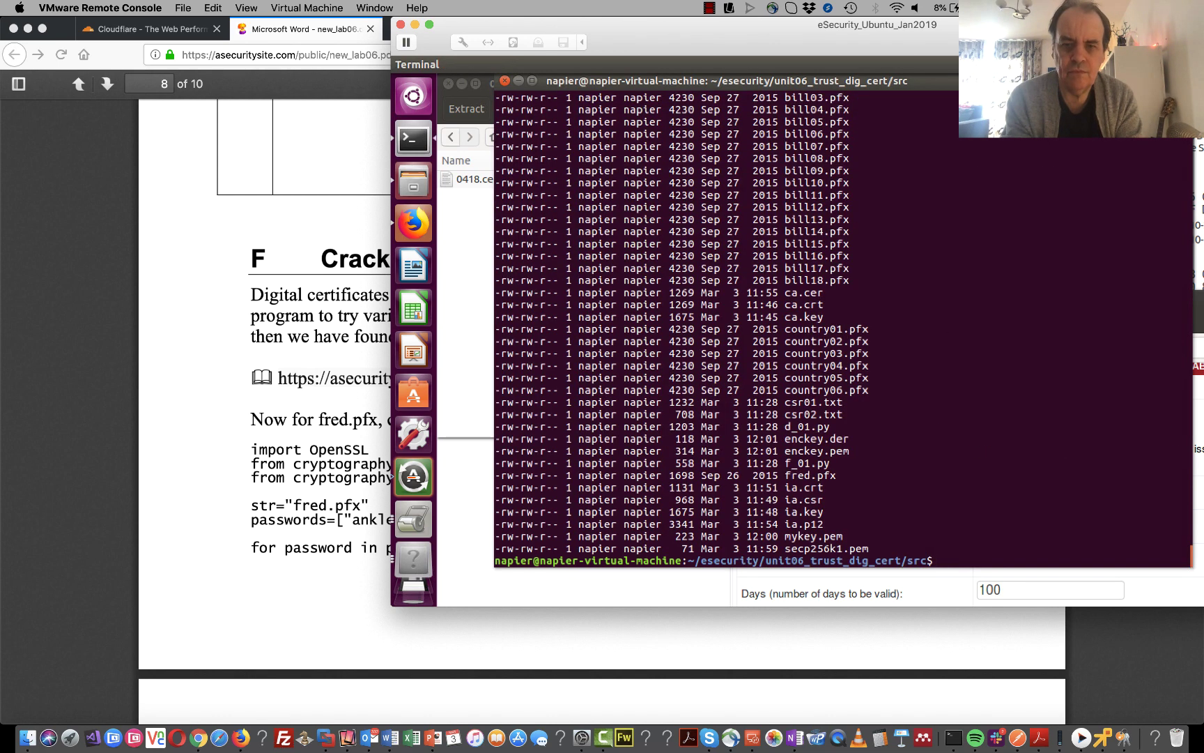
- Run python b_07.py to print the certificate's RSA 2048-bit key and My Little Corp details
type("ls fred.pfx")
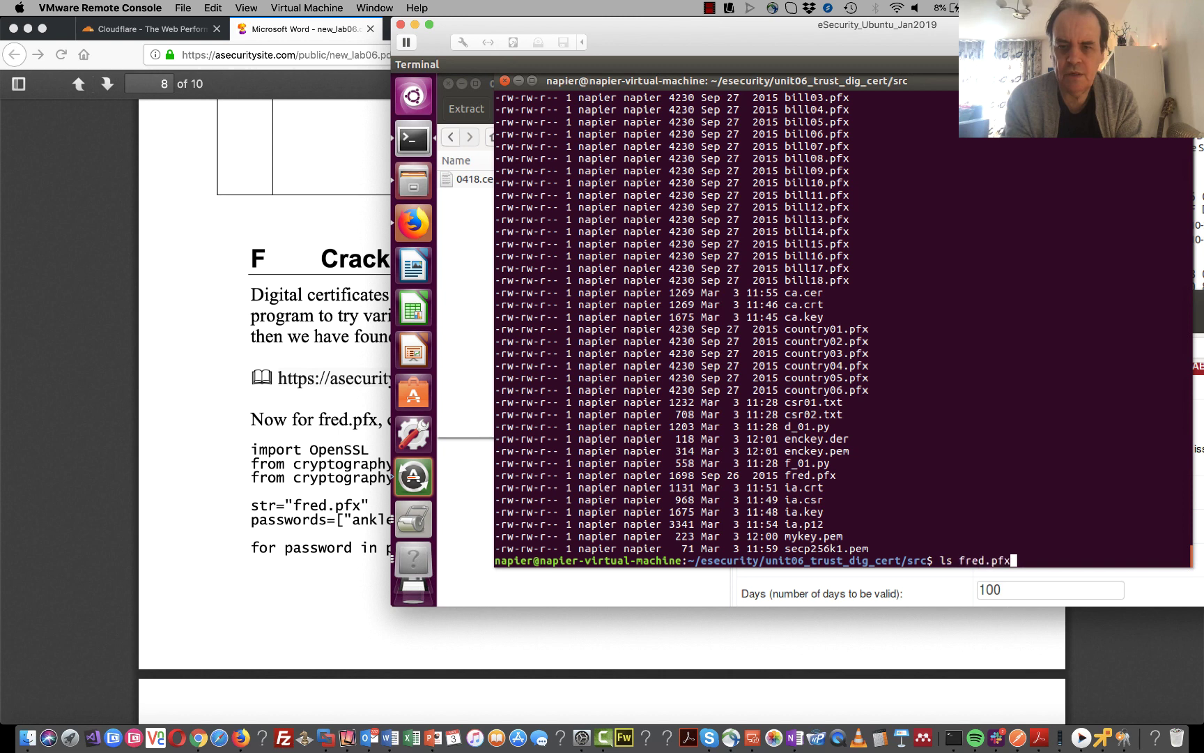
key("BackSpace")
key("BackSpace")
key("BackSpace")
key("BackSpace")
key("BackSpace")
key("BackSpace")
key("BackSpace")
key("BackSpace")
key("BackSpace")
key("BackSpace")
key("BackSpace")
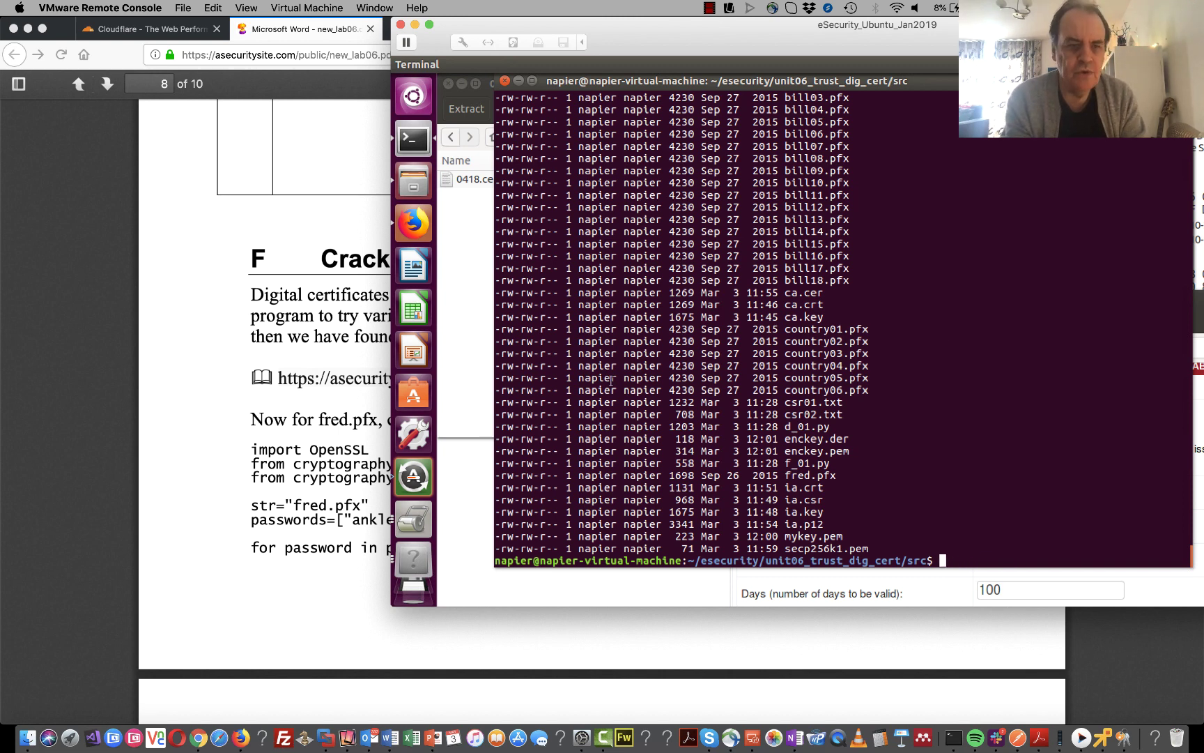
type("python b")
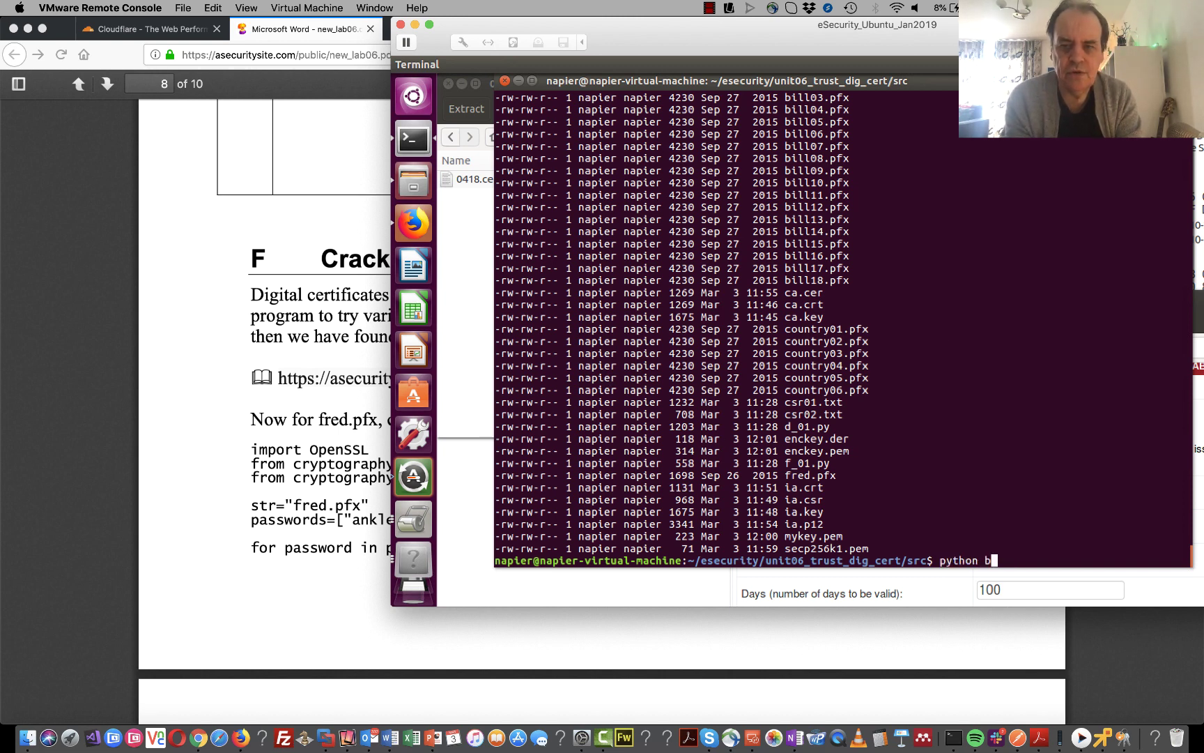
type("_0n b_07.py")
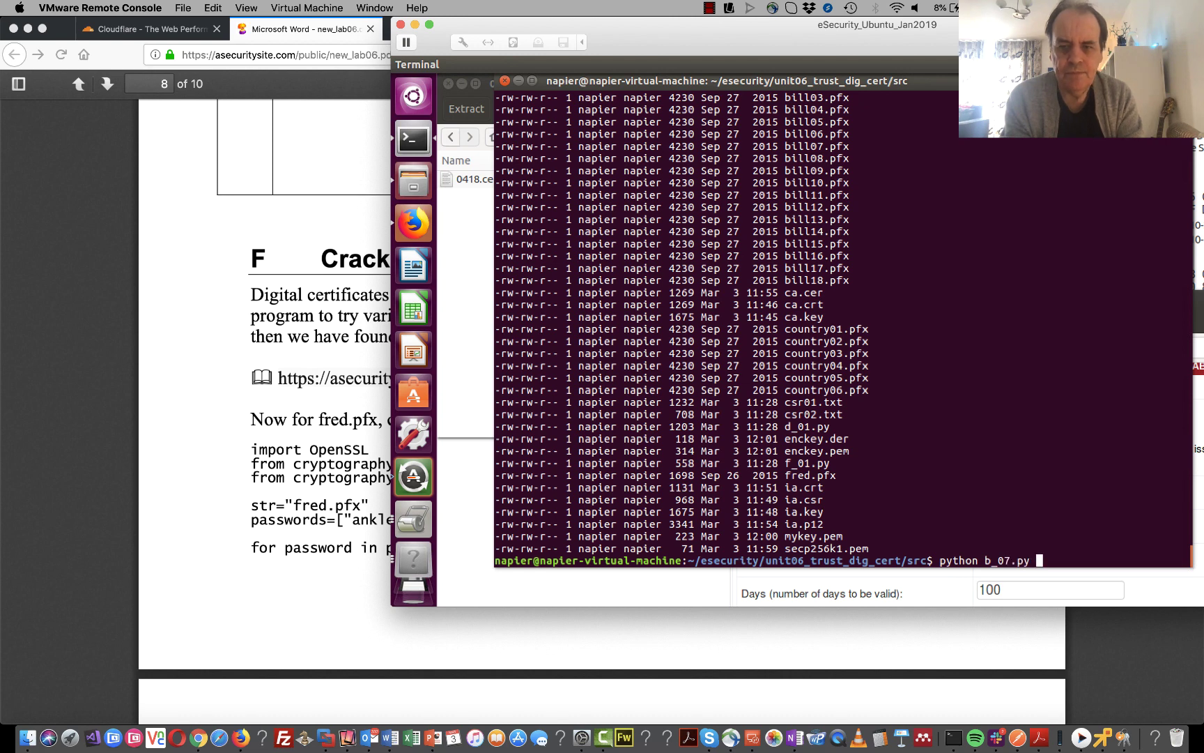
key("Return")
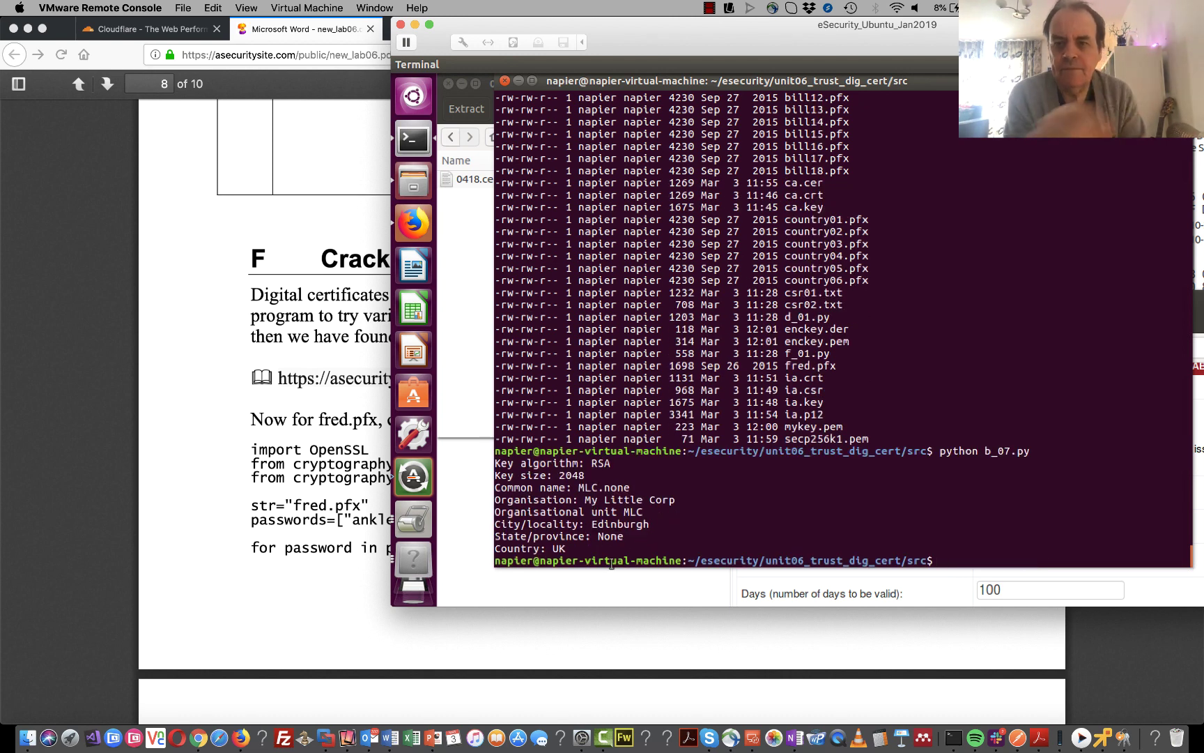
- Edit the recalled command to run the g_ password-cracking script instead
key("Up")
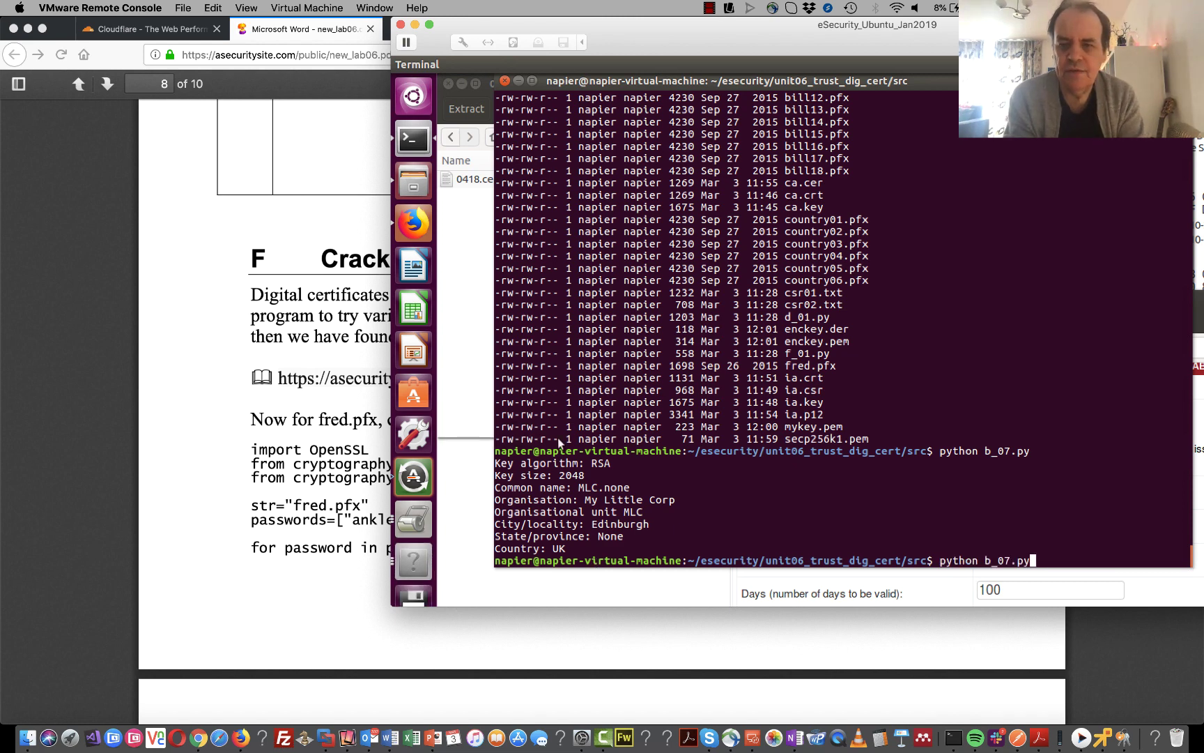
key("BackSpace")
key("BackSpace")
key("BackSpace")
key("BackSpace")
key("BackSpace")
key("BackSpace")
key("BackSpace")
type("g_")
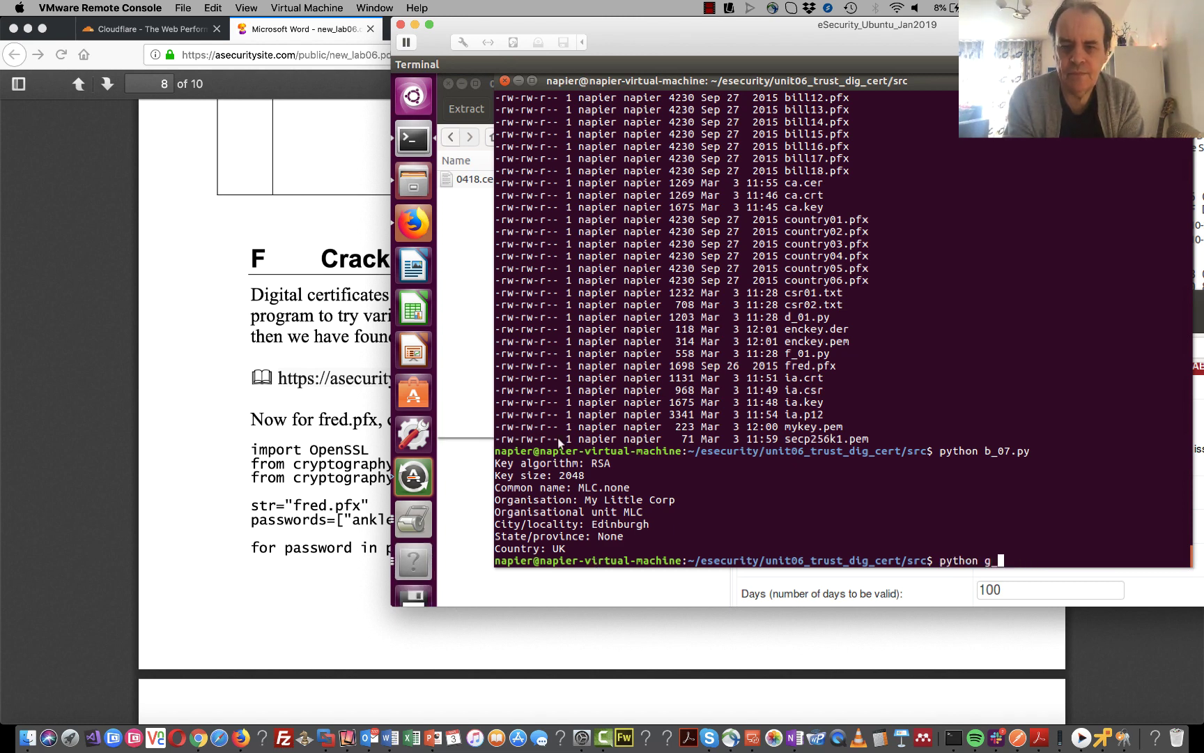
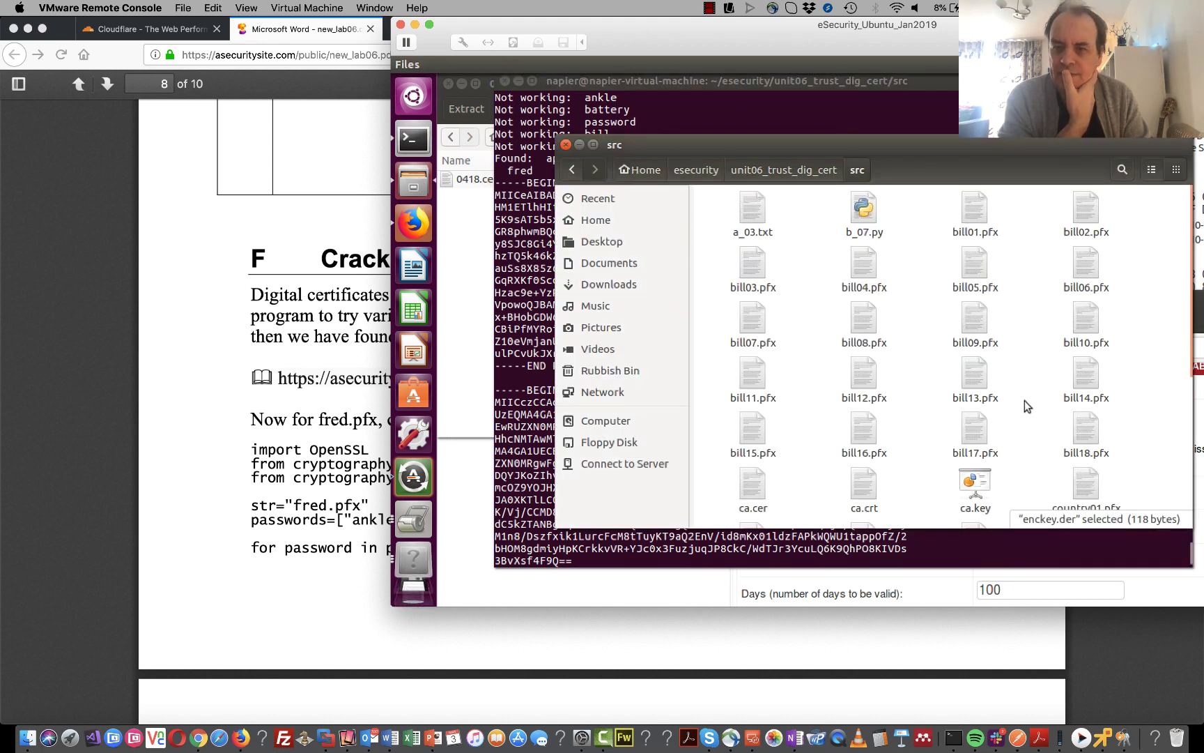
- Scroll down the unit06_trust_dig_cert src folder to show the .pfx certificate files such as fred.pfx
scroll(994, 451, "down", 3)
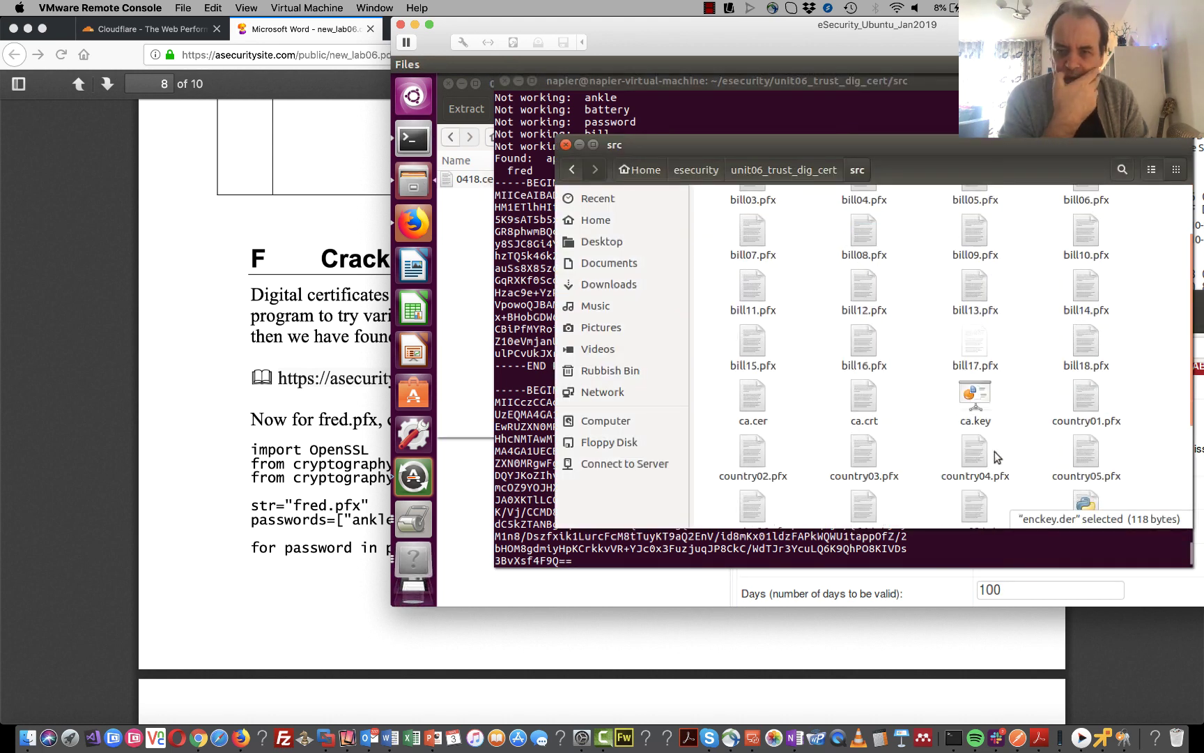
scroll(994, 451, "down", 3)
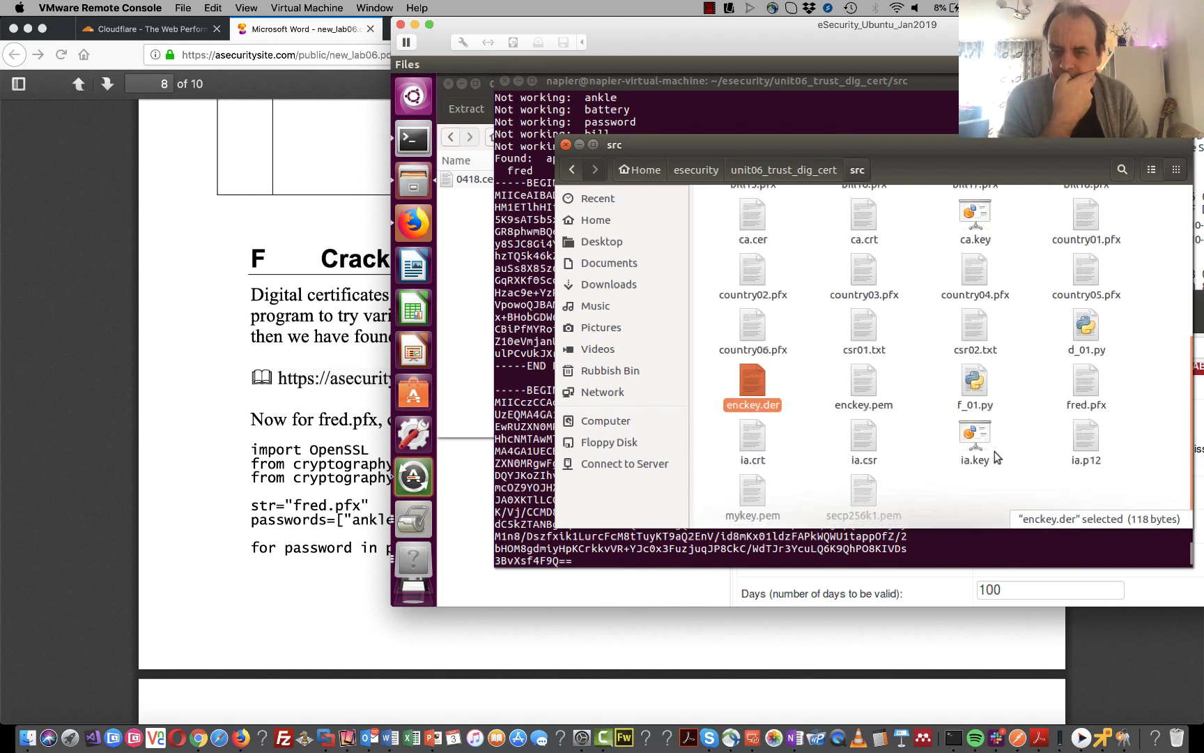
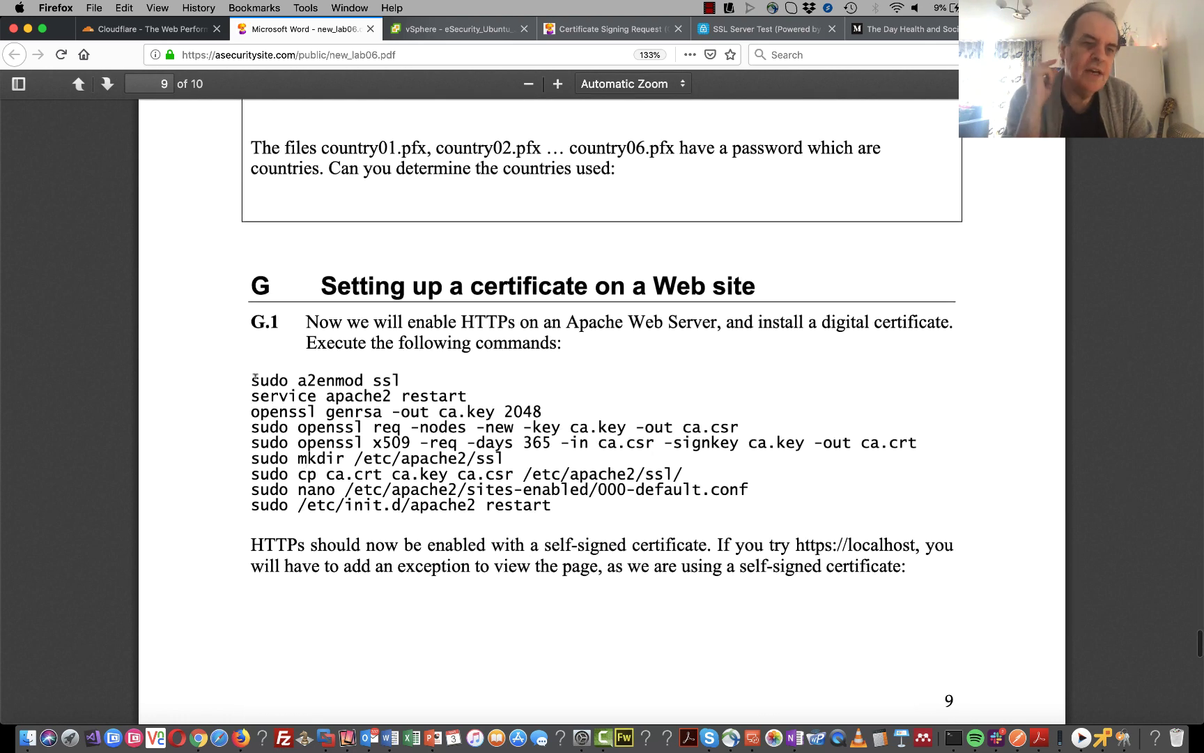
- Copy the nine Apache HTTPS setup commands listed under G.1 in the lab PDF
left_click_drag(253, 379, 551, 503)
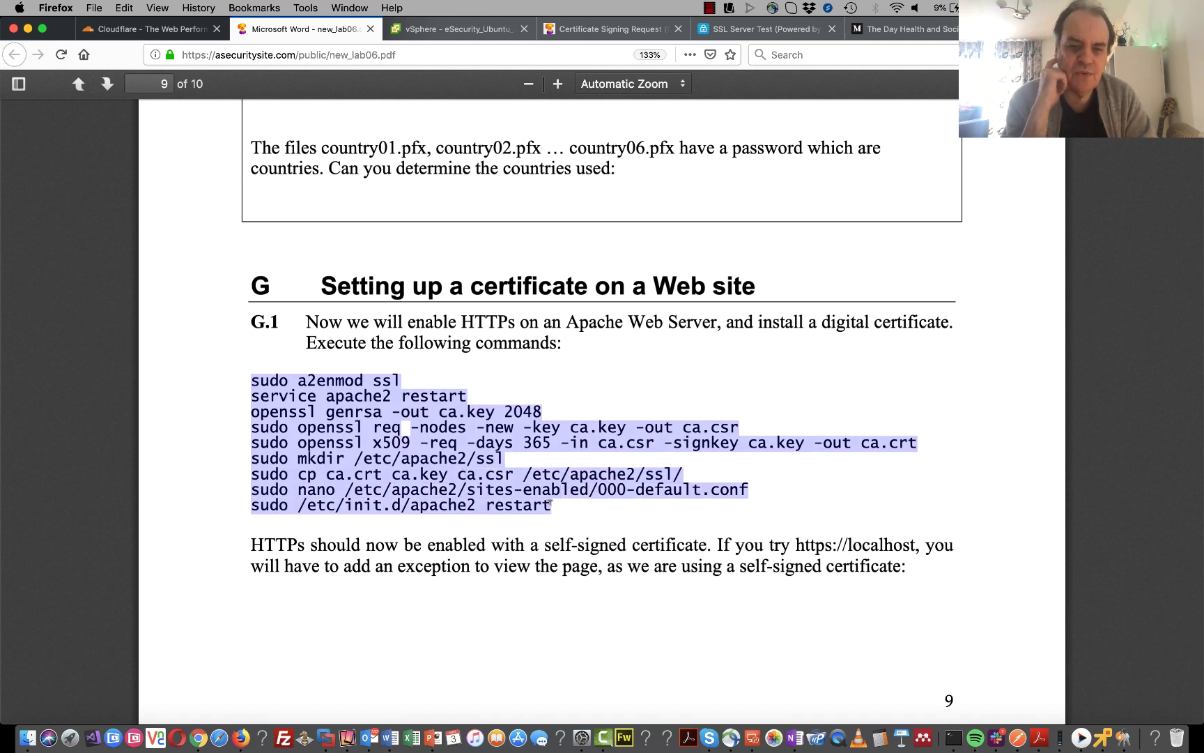
right_click(503, 418)
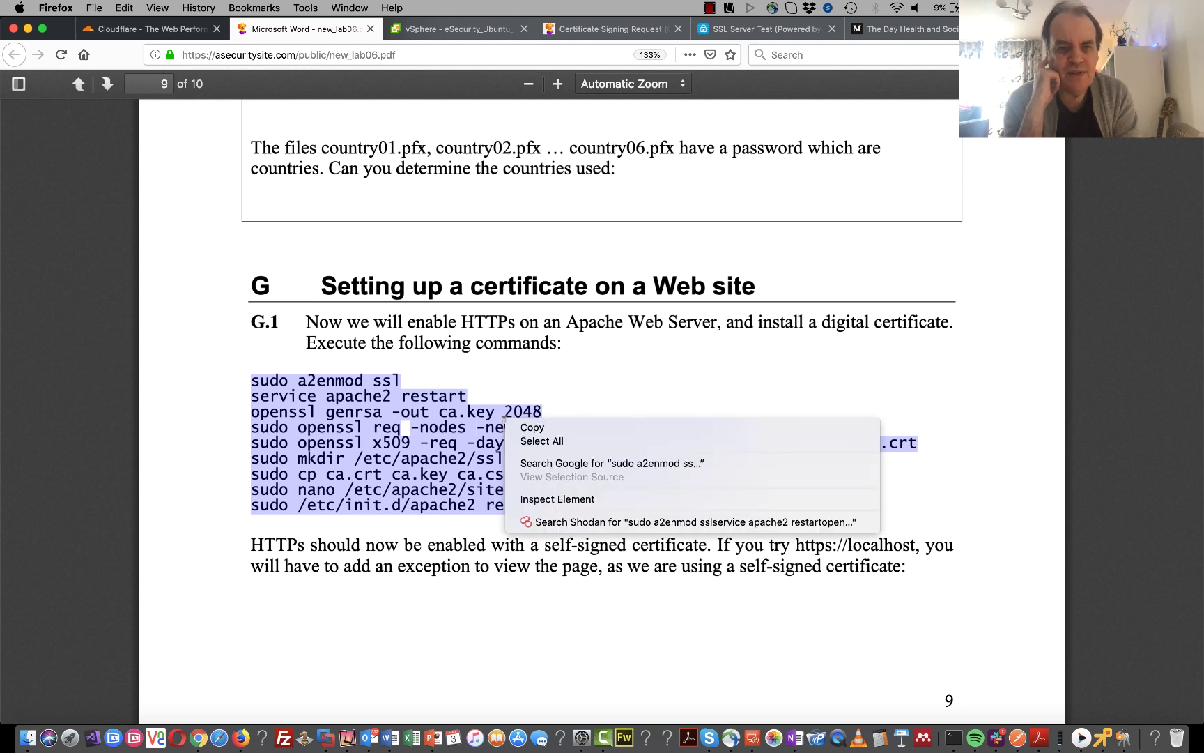
left_click(562, 429)
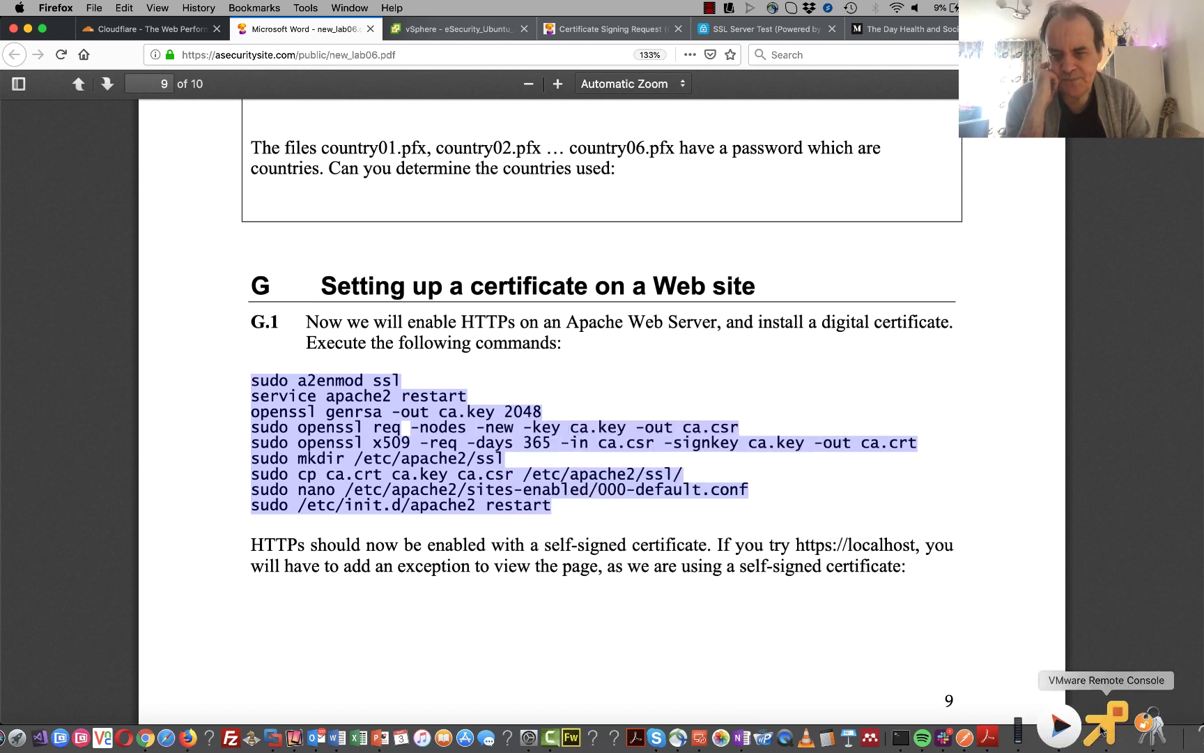
- Paste the copied G.1 commands at a fresh prompt in the Ubuntu VM terminal
left_click(1108, 737)
key("Return")
key("Return")
key("Return")
key("Return")
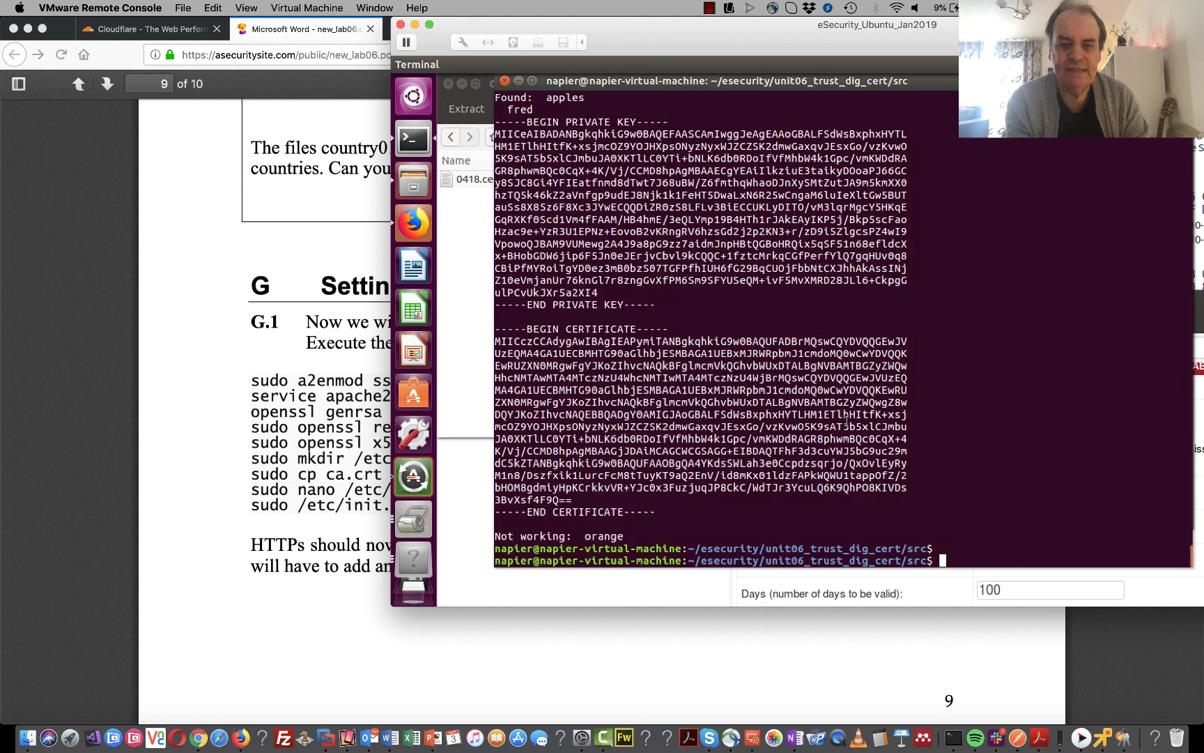
right_click(841, 404)
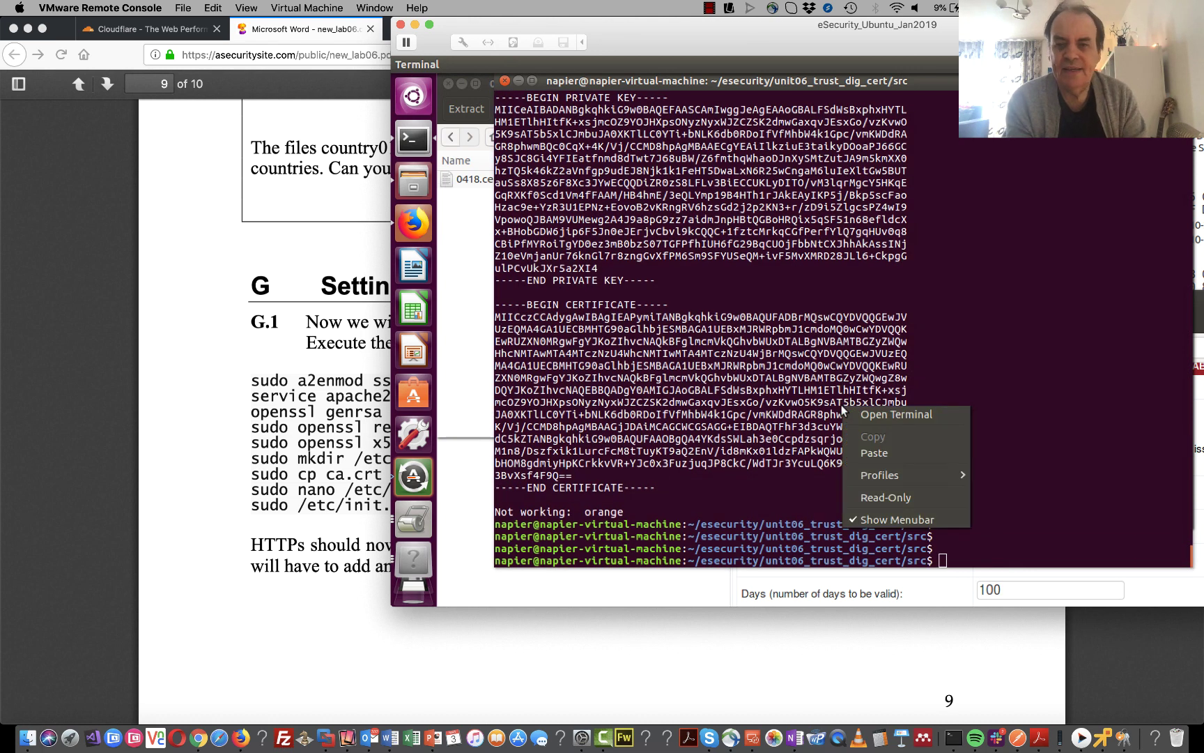
left_click(893, 450)
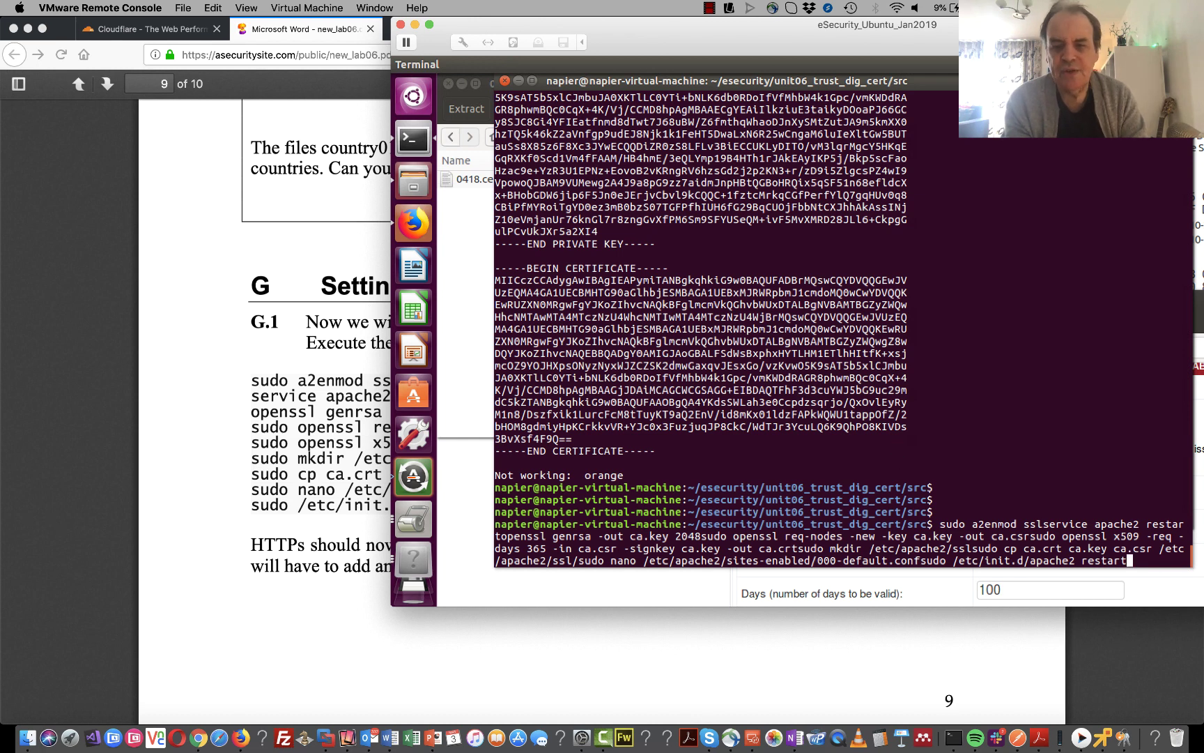
- Cancel the pasted command line without running it and return to the lab PDF
key("Home")
key("ctrl+c")
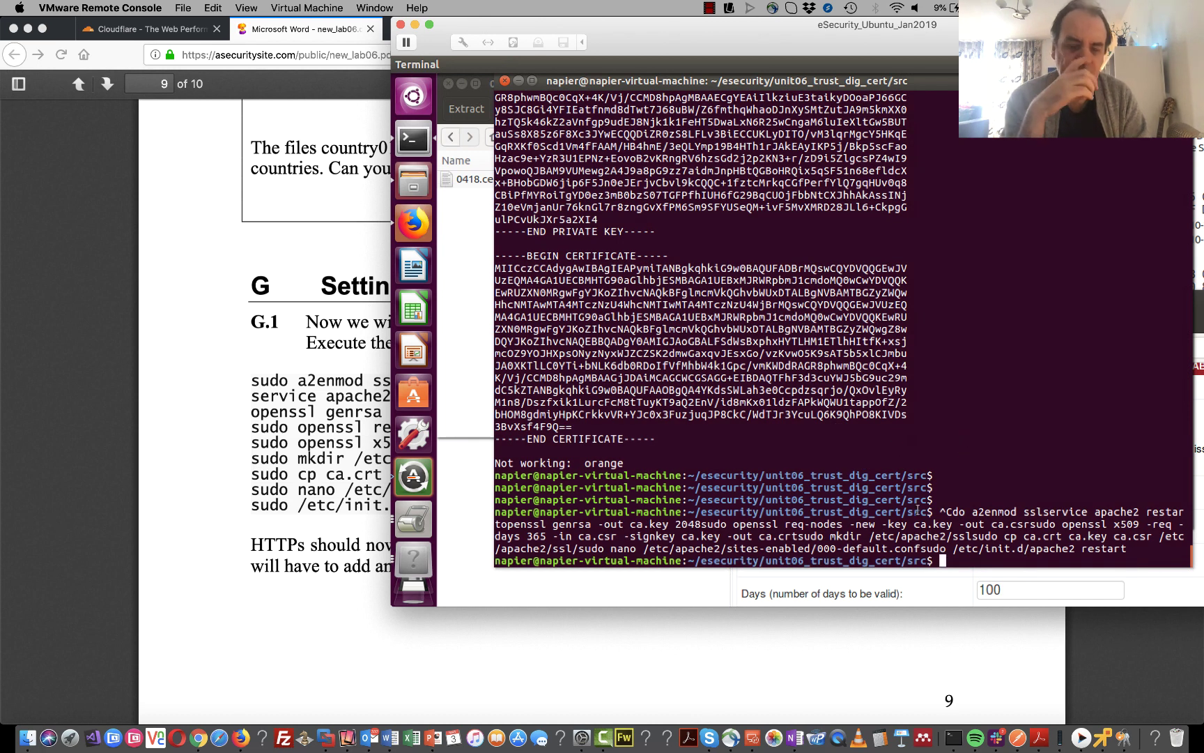
left_click(322, 416)
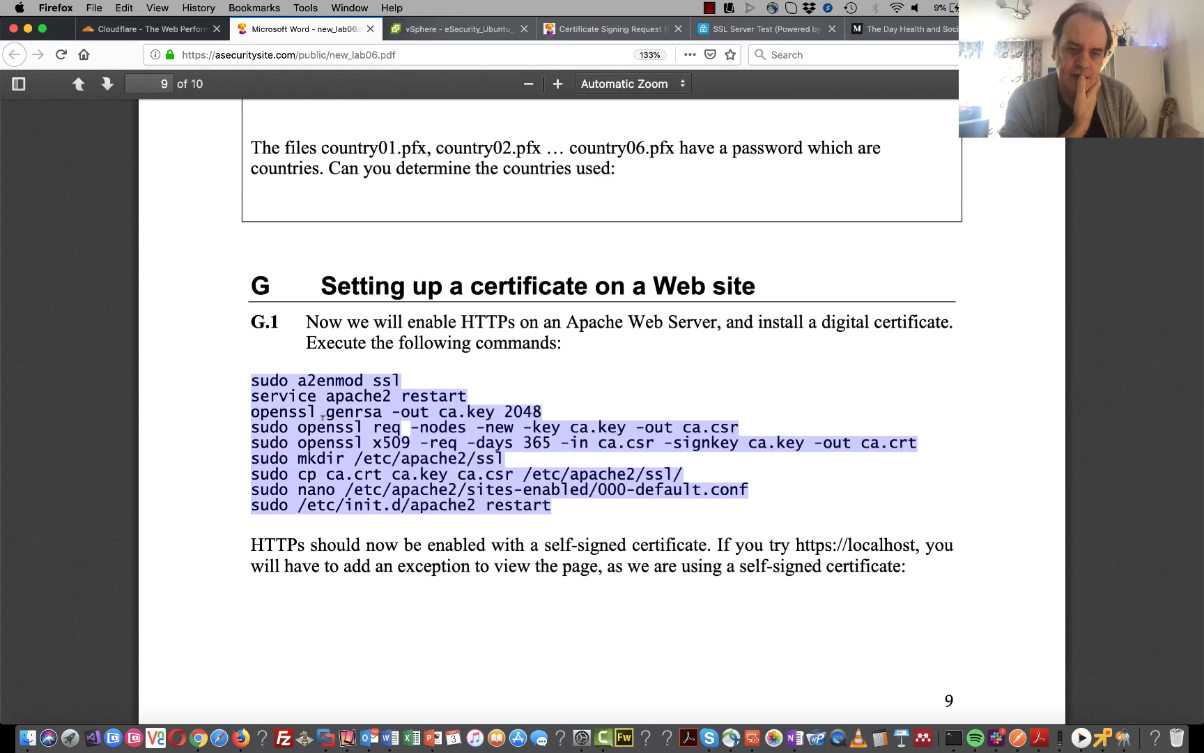